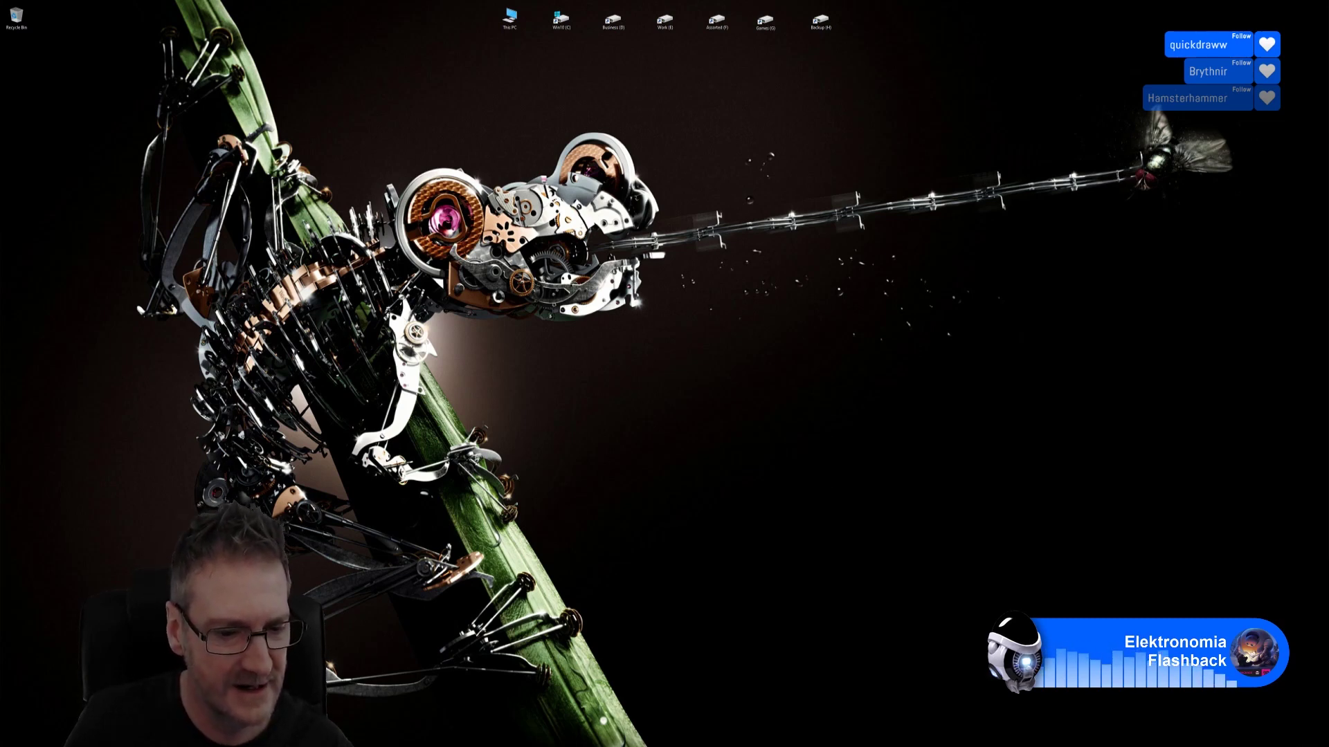
Step: Switch to 3ds Max and examine the textured stone pedestal from several sides
{"action": "key", "text": "super+d"}
{"action": "left_click", "coordinate": [460, 360]}
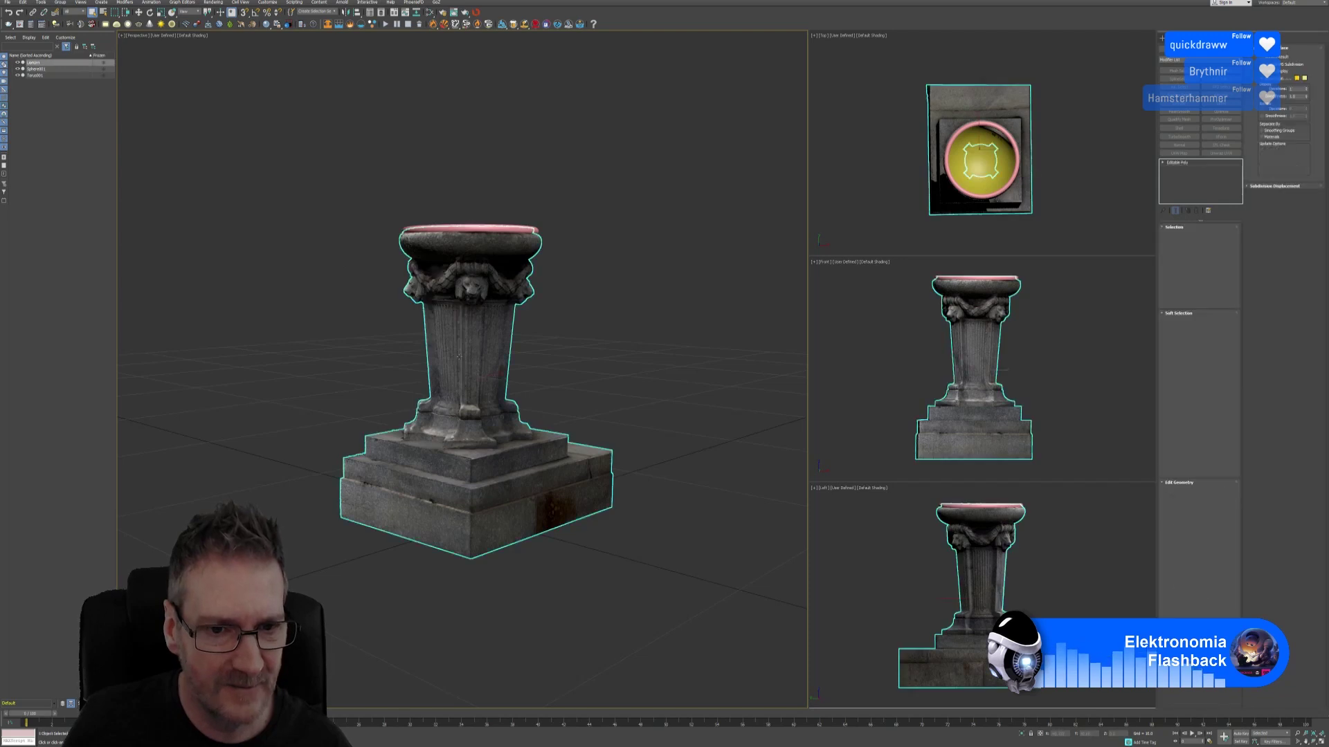
{"action": "middle_click_drag", "start_coordinate": [566, 348], "coordinate": [639, 351], "text": "alt"}
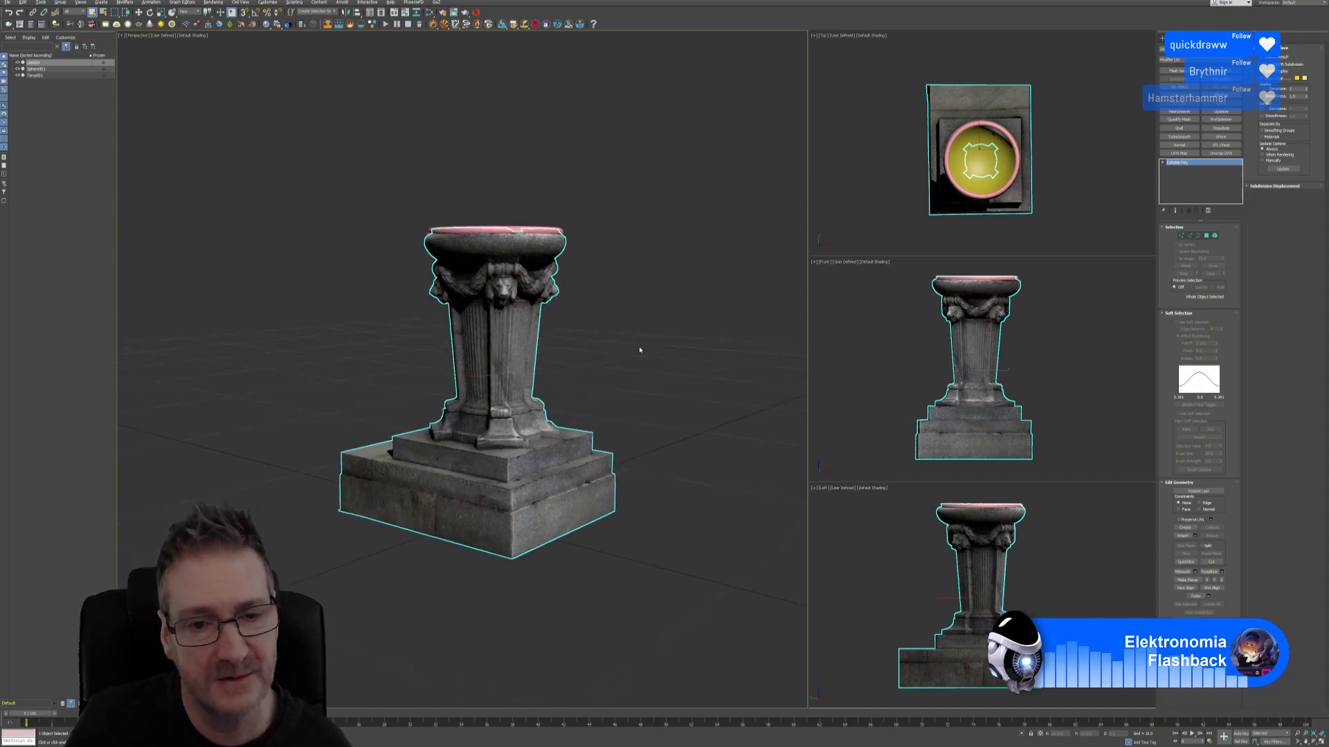
{"action": "middle_click_drag", "start_coordinate": [480, 369], "coordinate": [625, 356], "text": "alt"}
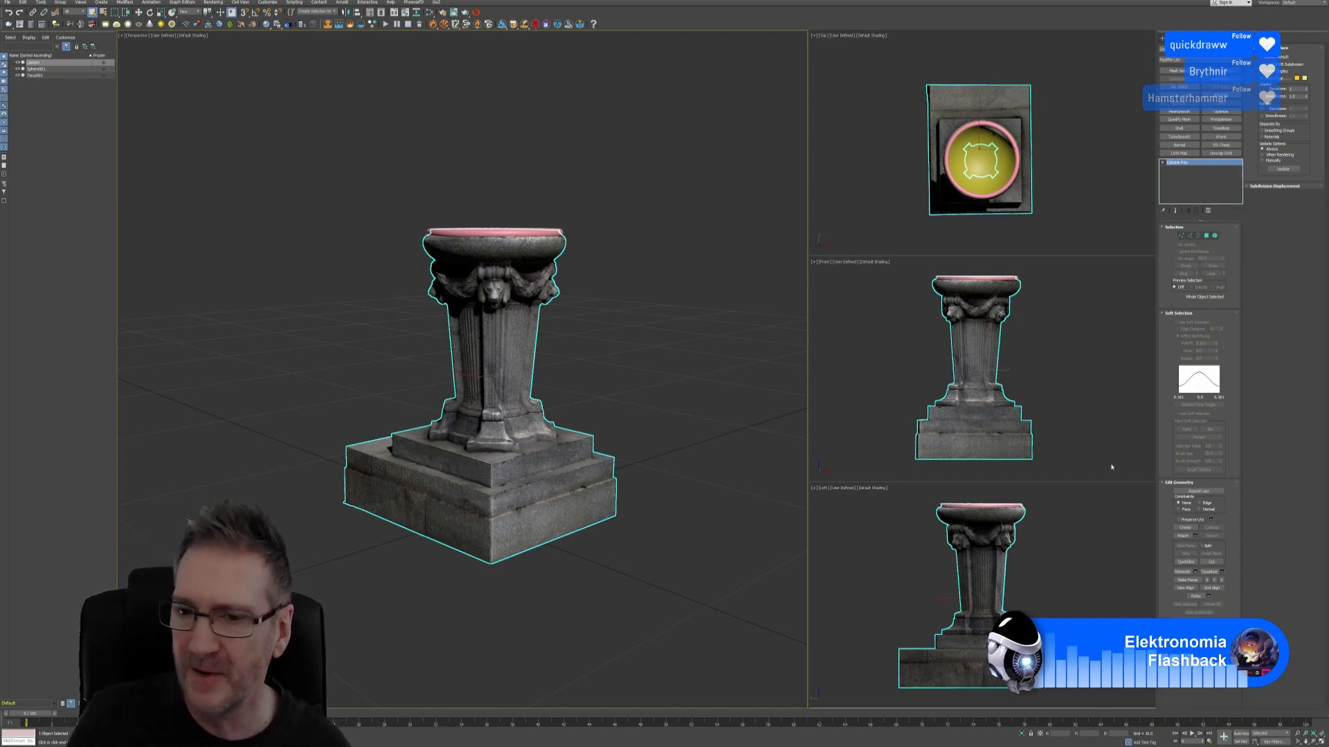
{"action": "left_click", "coordinate": [636, 278]}
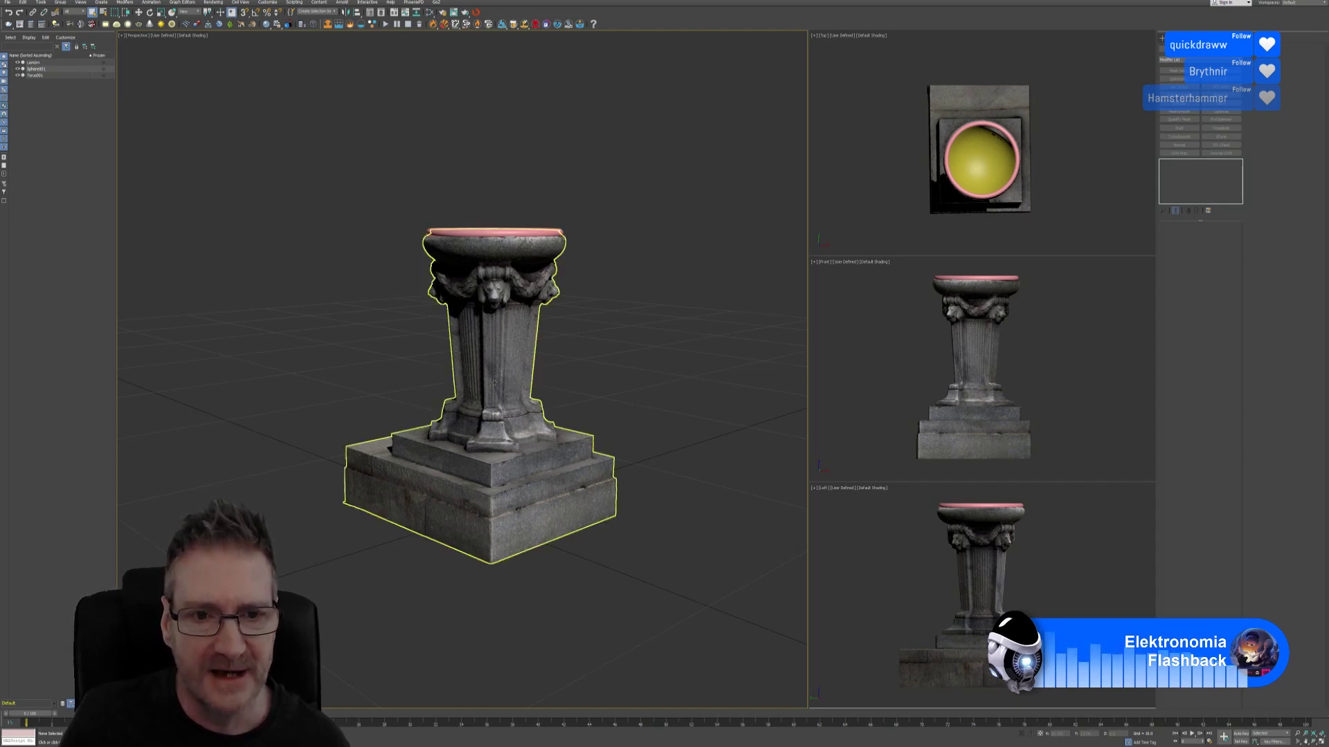
{"action": "left_click", "coordinate": [509, 420]}
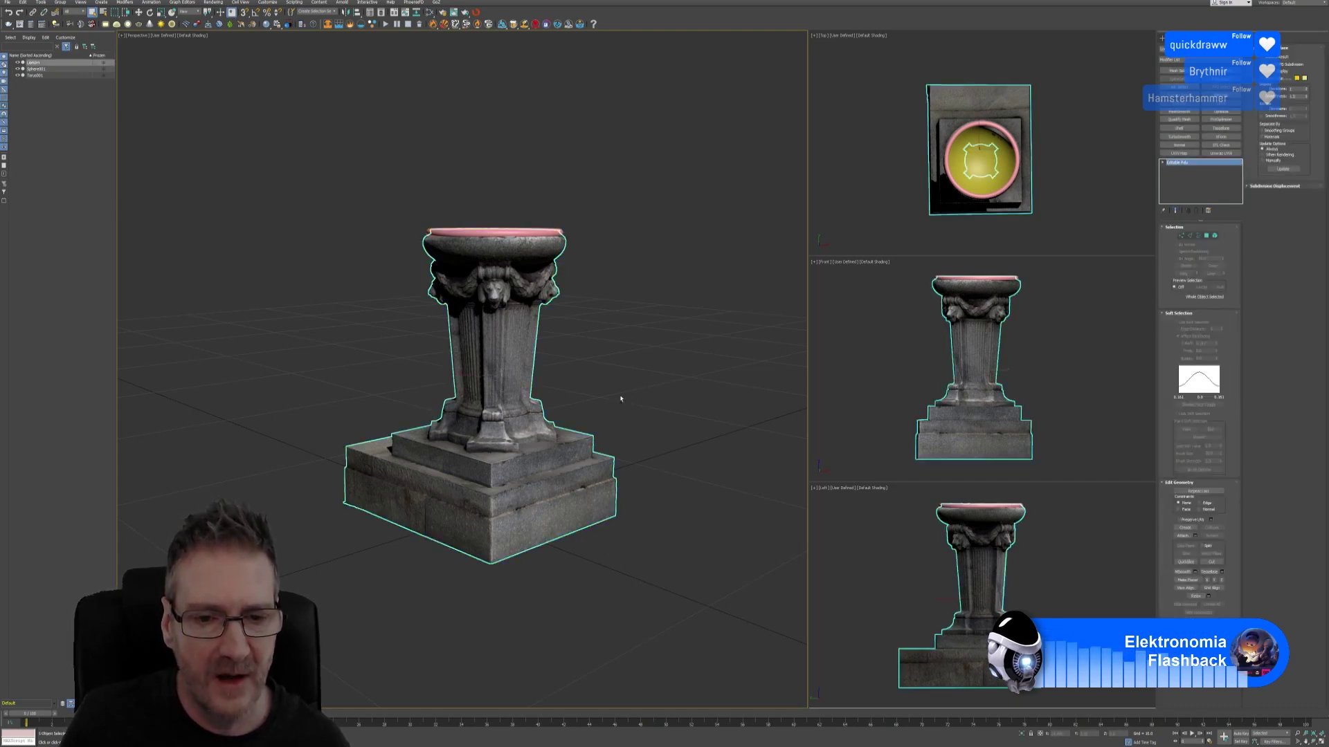
{"action": "middle_click_drag", "start_coordinate": [623, 398], "coordinate": [530, 401], "text": "alt"}
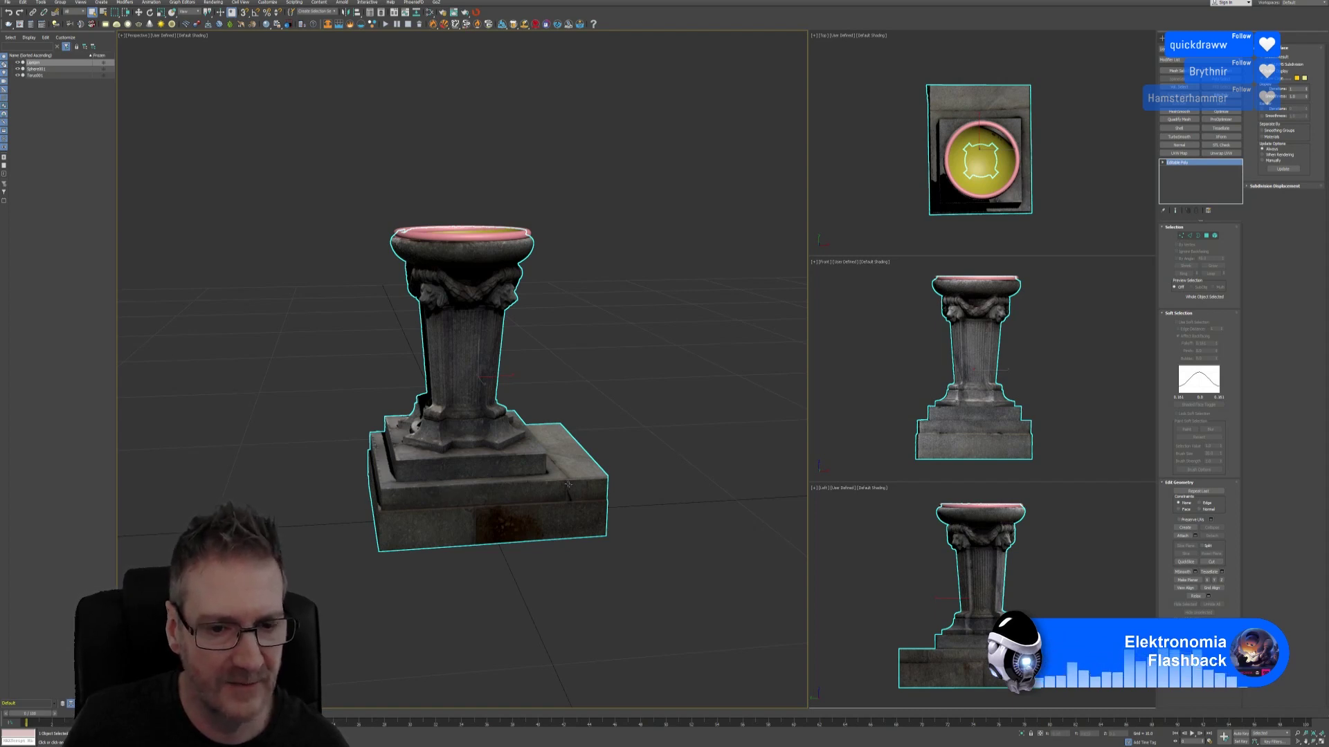
{"action": "middle_click_drag", "start_coordinate": [567, 483], "coordinate": [546, 486], "text": "alt"}
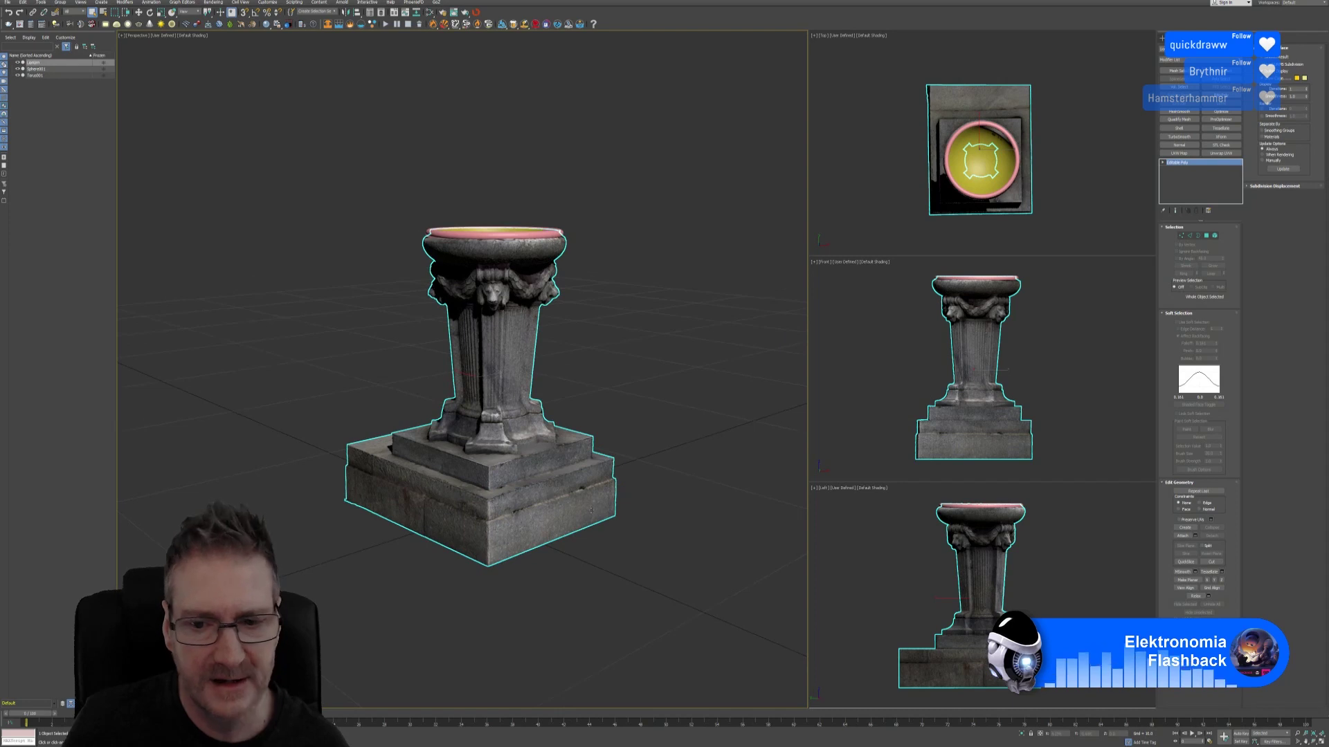
Step: Delete all vertices of the pedestal's wide lower plinth, keeping the smaller square base, and return to object level
{"action": "left_click", "coordinate": [1181, 236]}
{"action": "key", "text": "ctrl+a"}
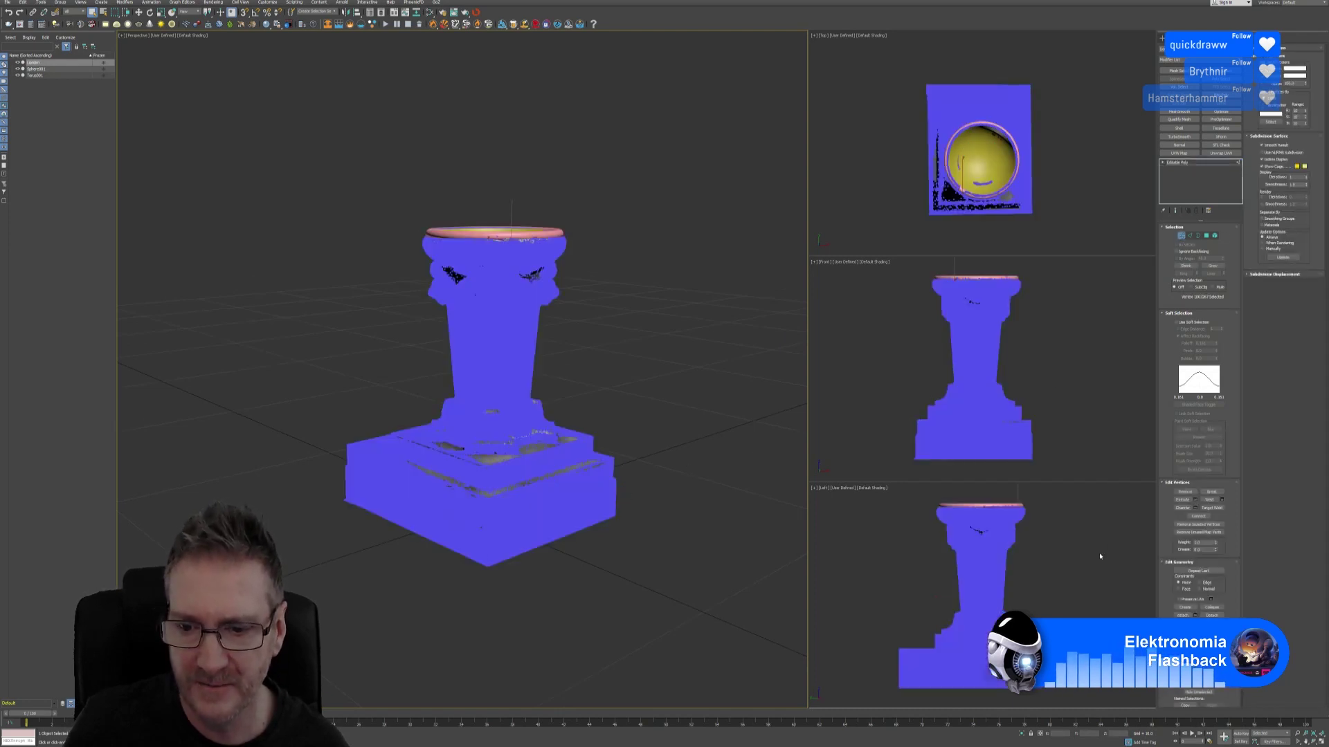
{"action": "middle_click_drag", "start_coordinate": [1099, 555], "coordinate": [1094, 542]}
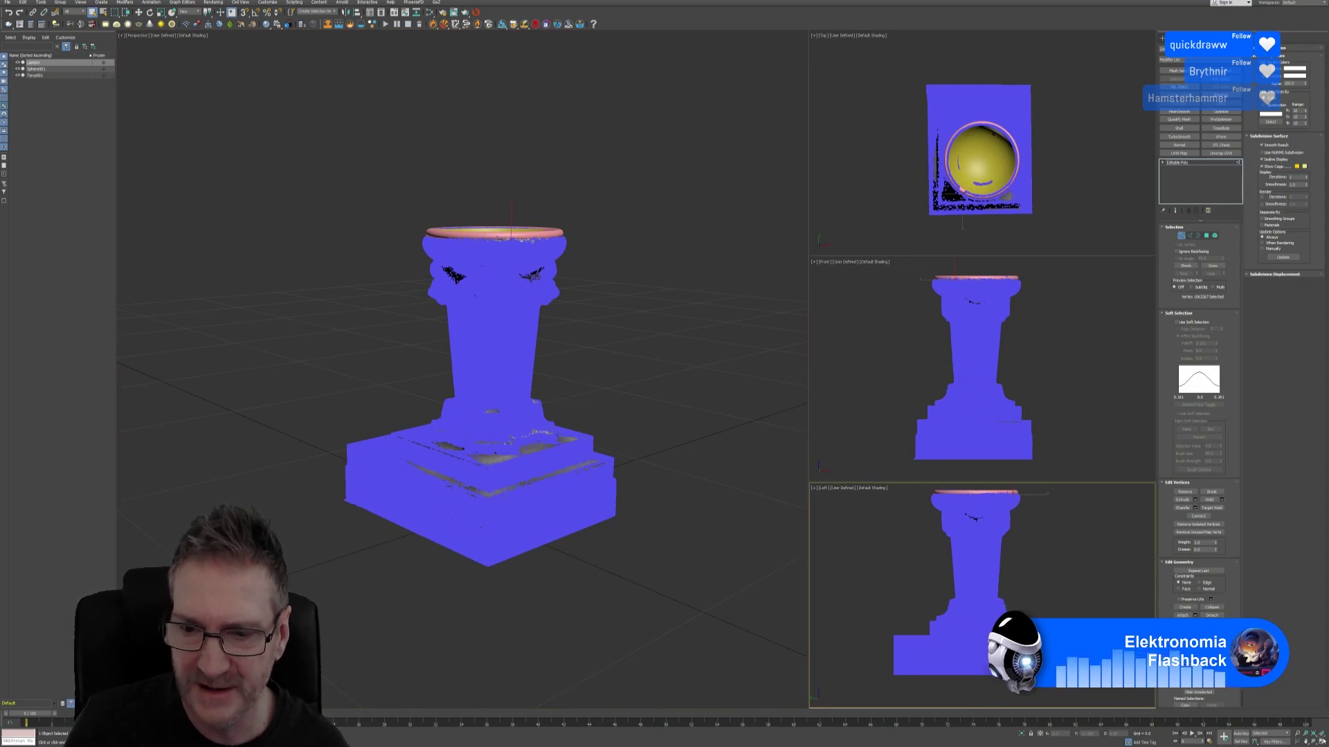
{"action": "key", "text": "alt+w"}
{"action": "middle_click_drag", "start_coordinate": [862, 505], "coordinate": [873, 503]}
{"action": "left_click_drag", "start_coordinate": [347, 658], "coordinate": [634, 609]}
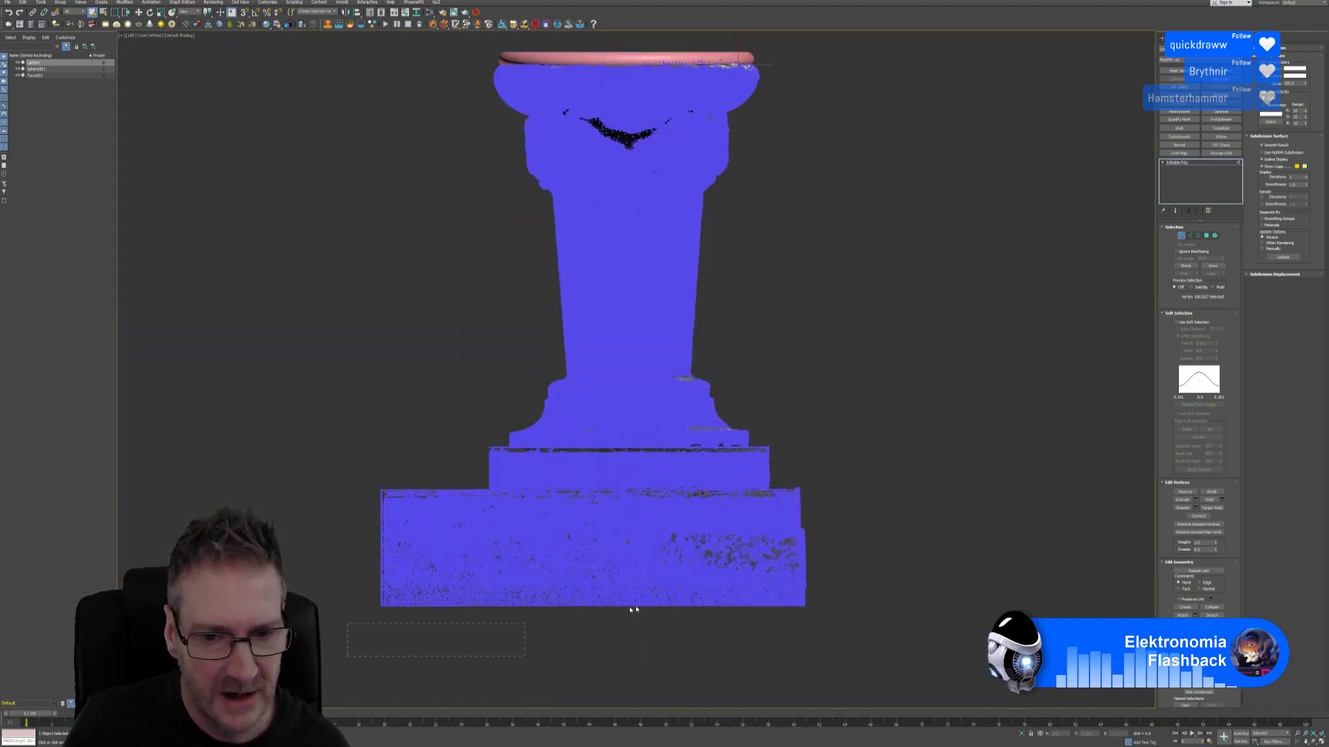
{"action": "left_click_drag", "start_coordinate": [917, 497], "coordinate": [912, 490]}
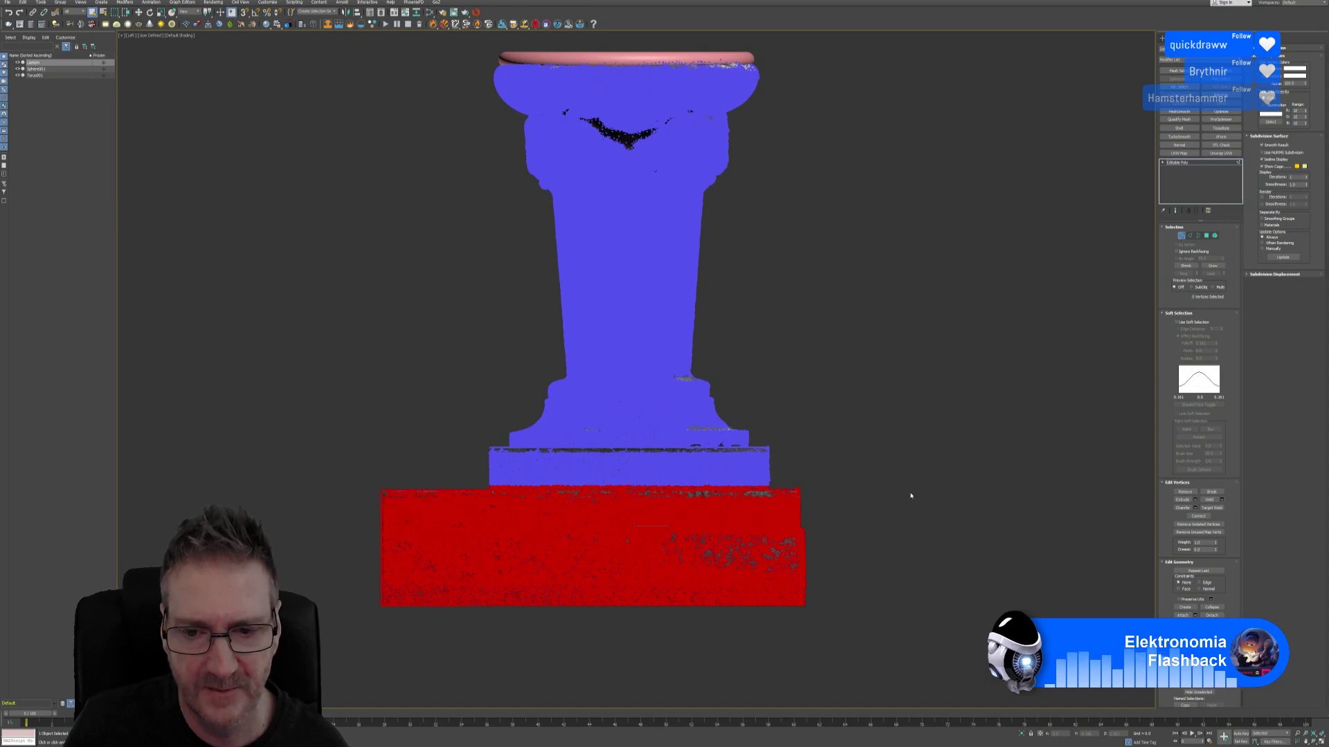
{"action": "key", "text": "Delete"}
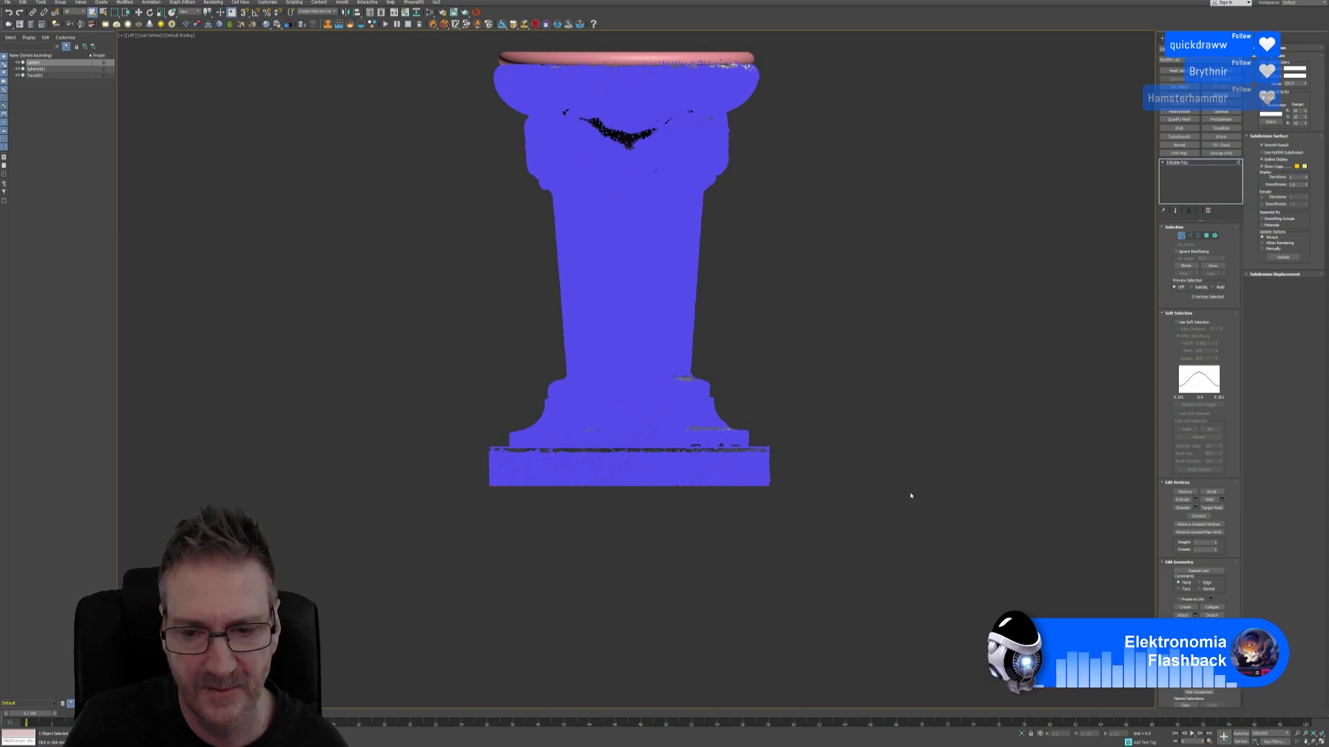
{"action": "left_click", "coordinate": [1320, 737]}
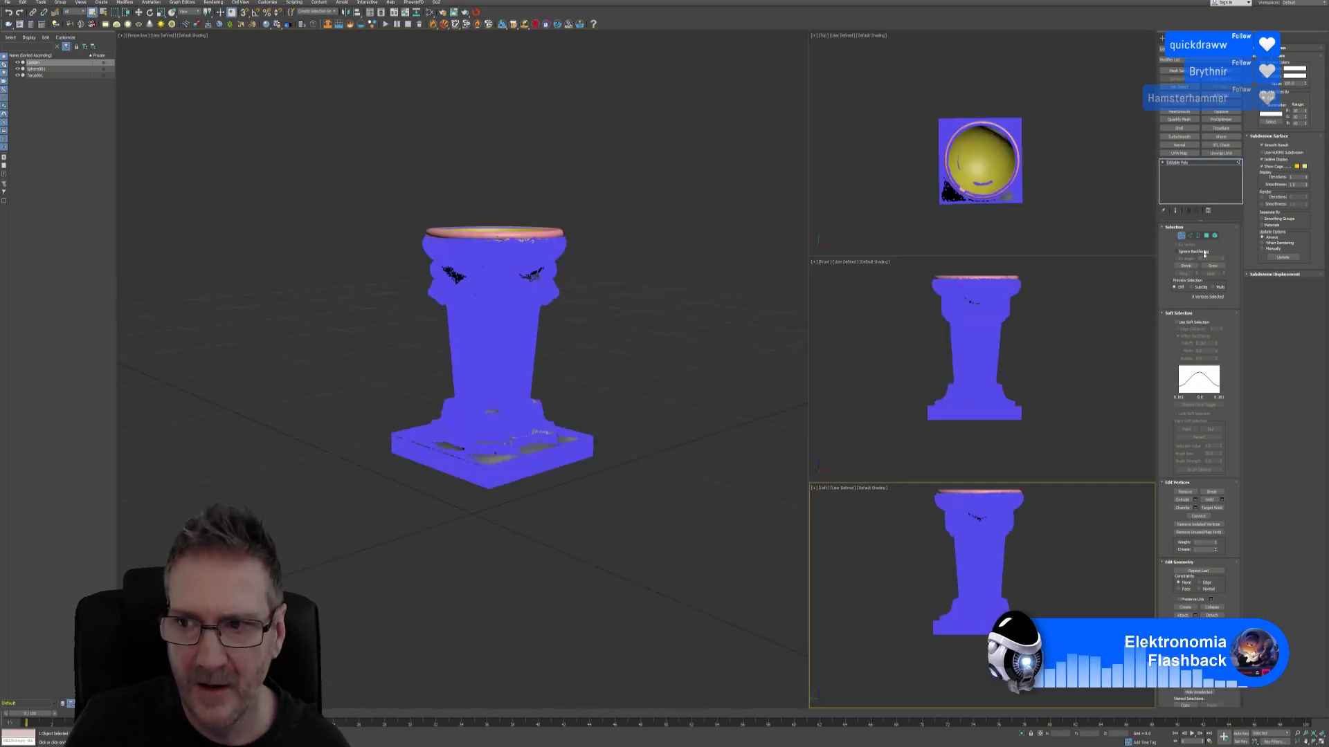
{"action": "key", "text": "1"}
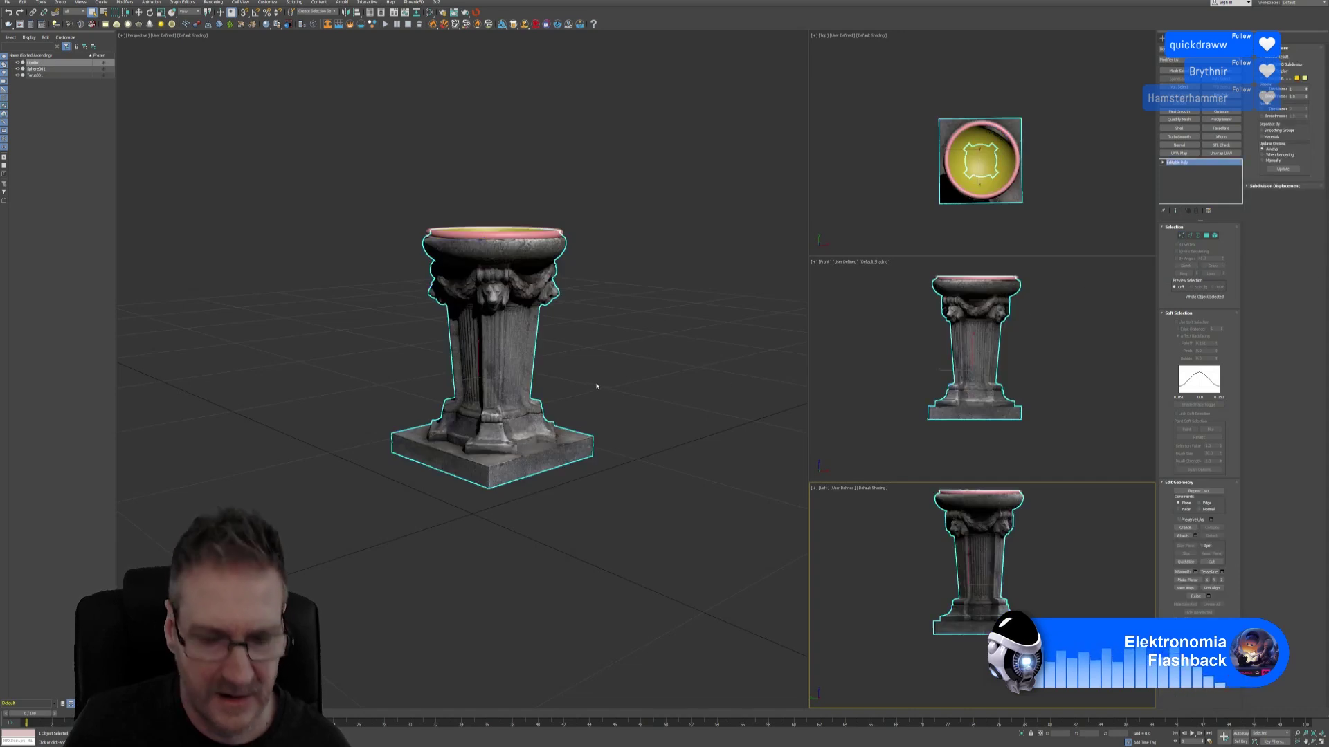
{"action": "middle_click_drag", "start_coordinate": [596, 385], "coordinate": [623, 380]}
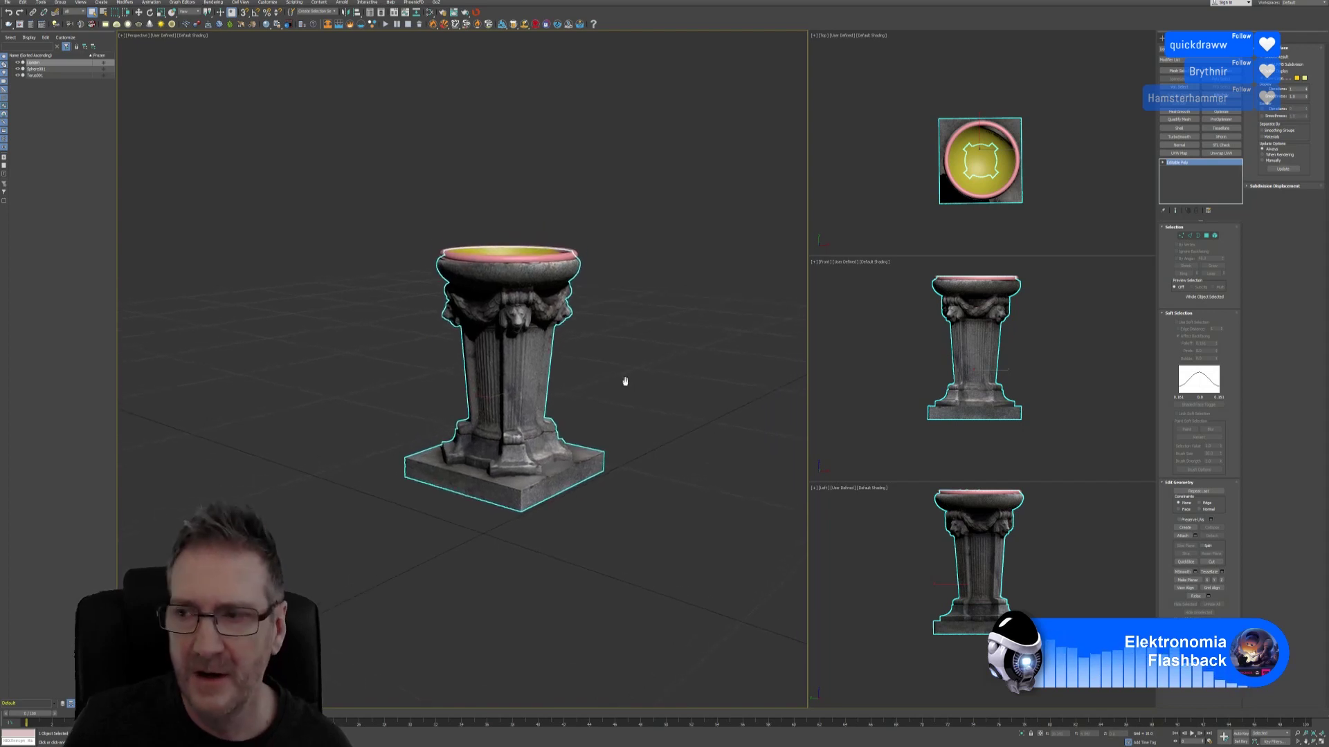
Step: Check the scene's triangle count with the Polygon Counter, with no object selected
{"action": "left_click", "coordinate": [625, 366]}
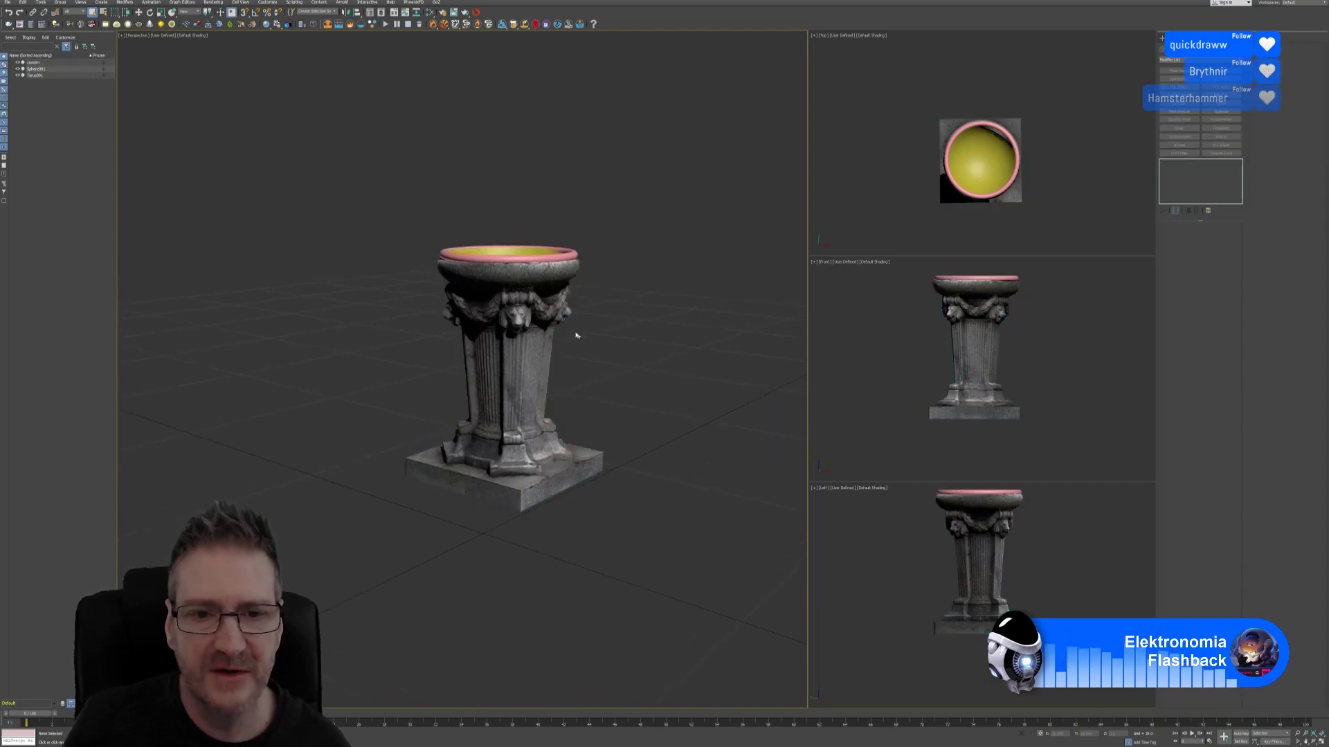
{"action": "left_click", "coordinate": [1234, 39]}
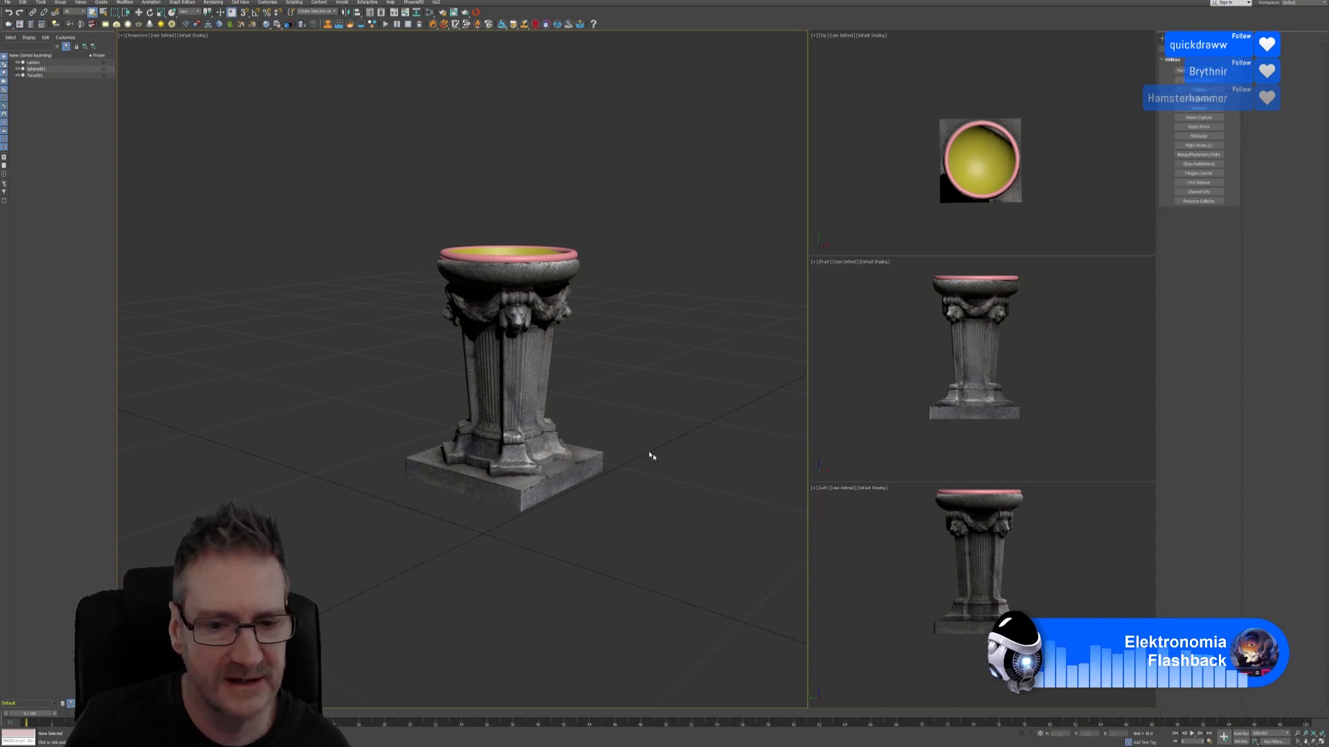
{"action": "left_click", "coordinate": [1199, 173]}
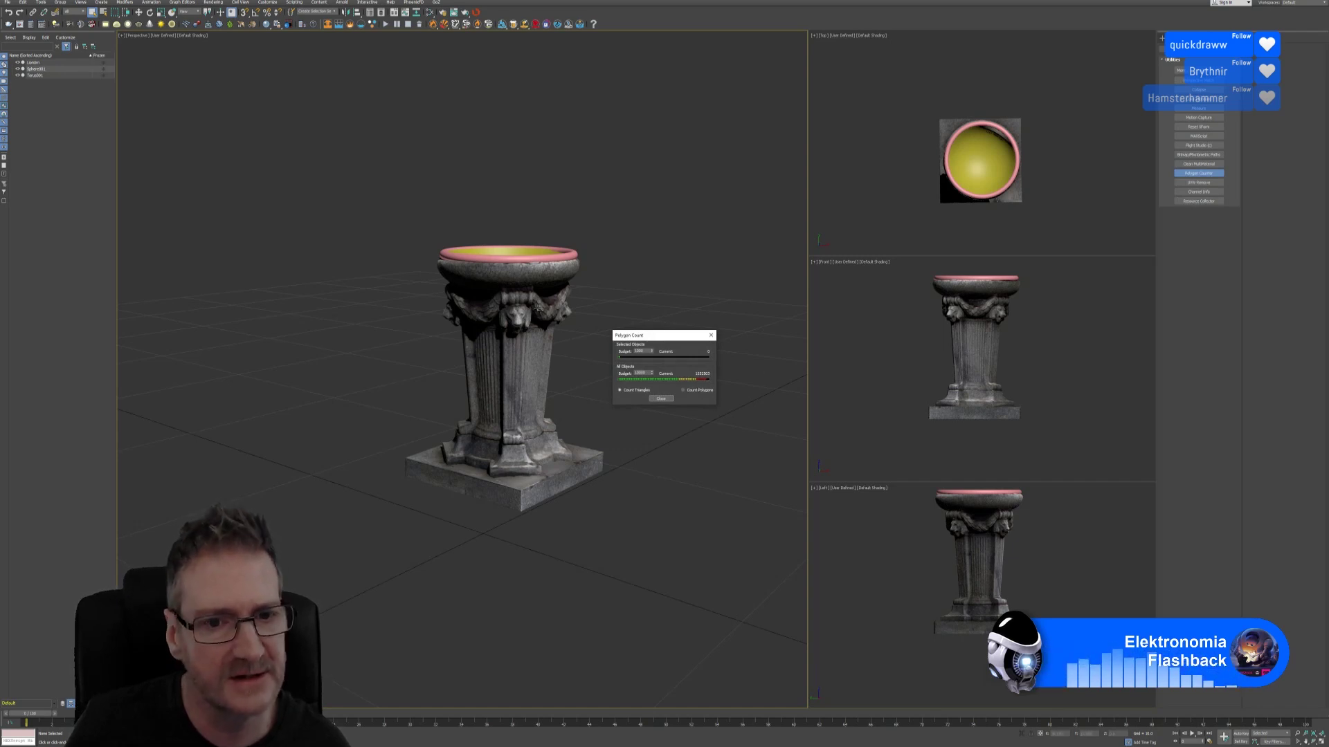
{"action": "left_click", "coordinate": [485, 424]}
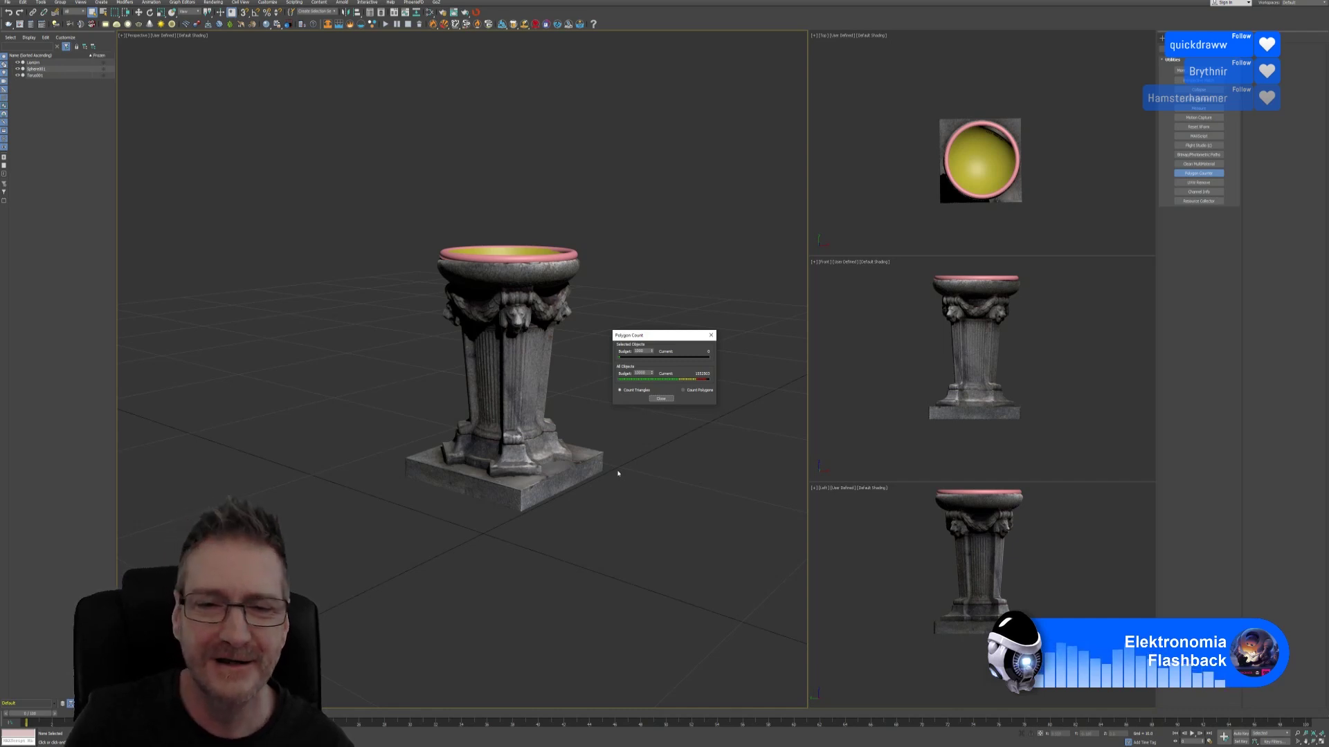
{"action": "left_click", "coordinate": [661, 399]}
Step: Select the pedestal and assign it the untextured Standard material in place of the bitmap one
{"action": "left_click", "coordinate": [542, 433]}
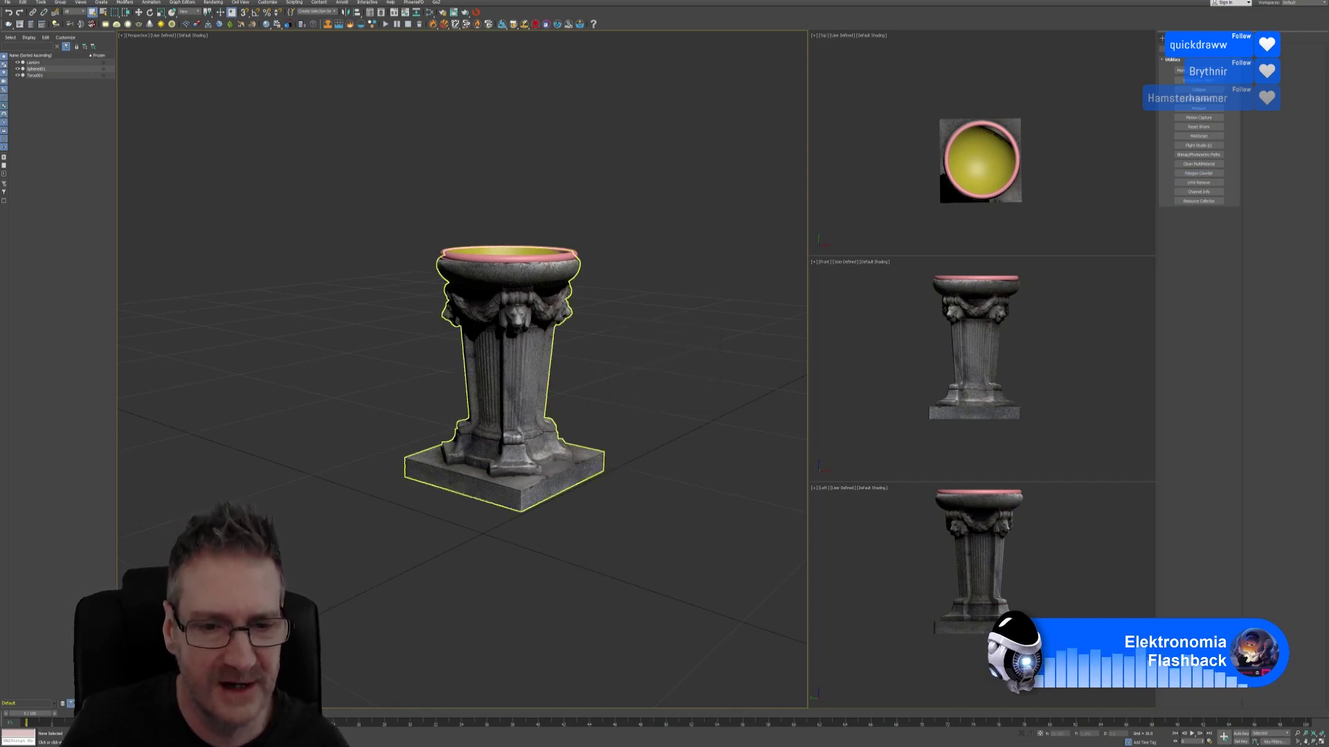
{"action": "scroll", "coordinate": [533, 440], "scroll_direction": "up", "scroll_amount": 3}
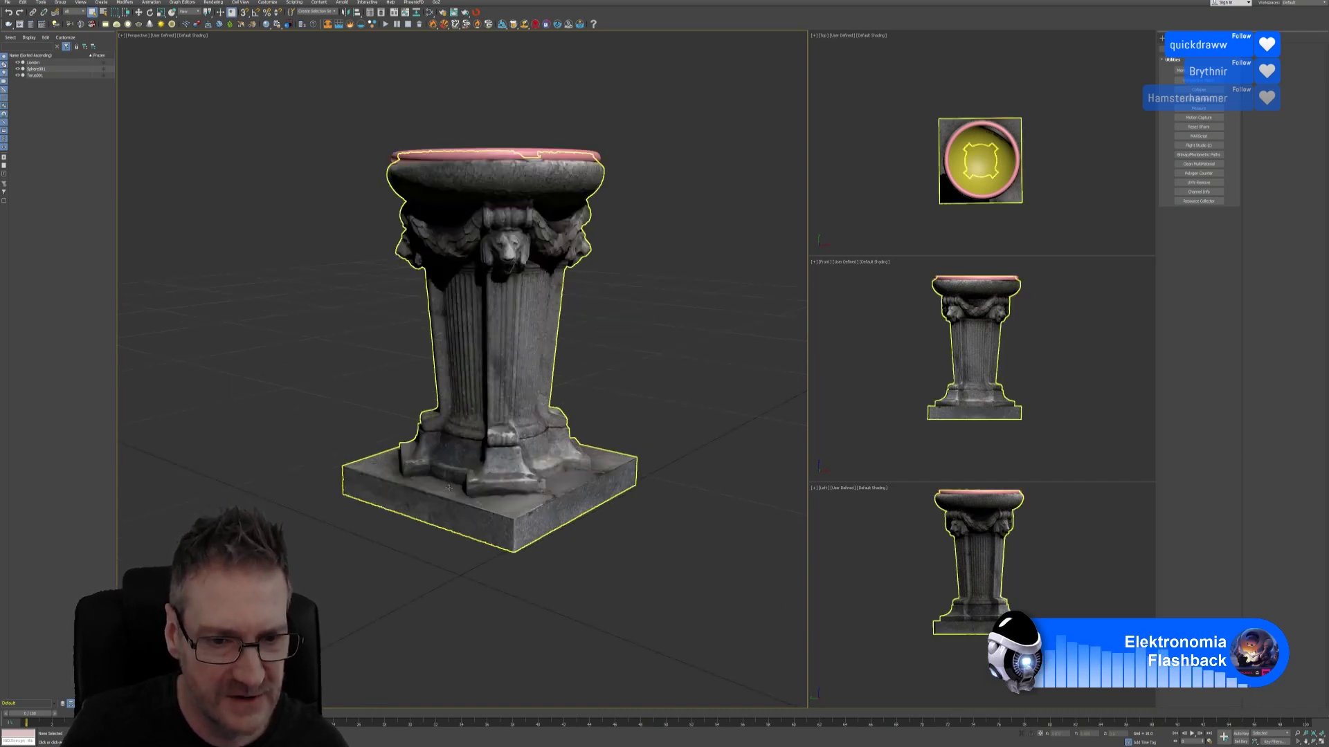
{"action": "left_click", "coordinate": [529, 506]}
{"action": "middle_click_drag", "start_coordinate": [623, 433], "coordinate": [594, 488], "text": "alt"}
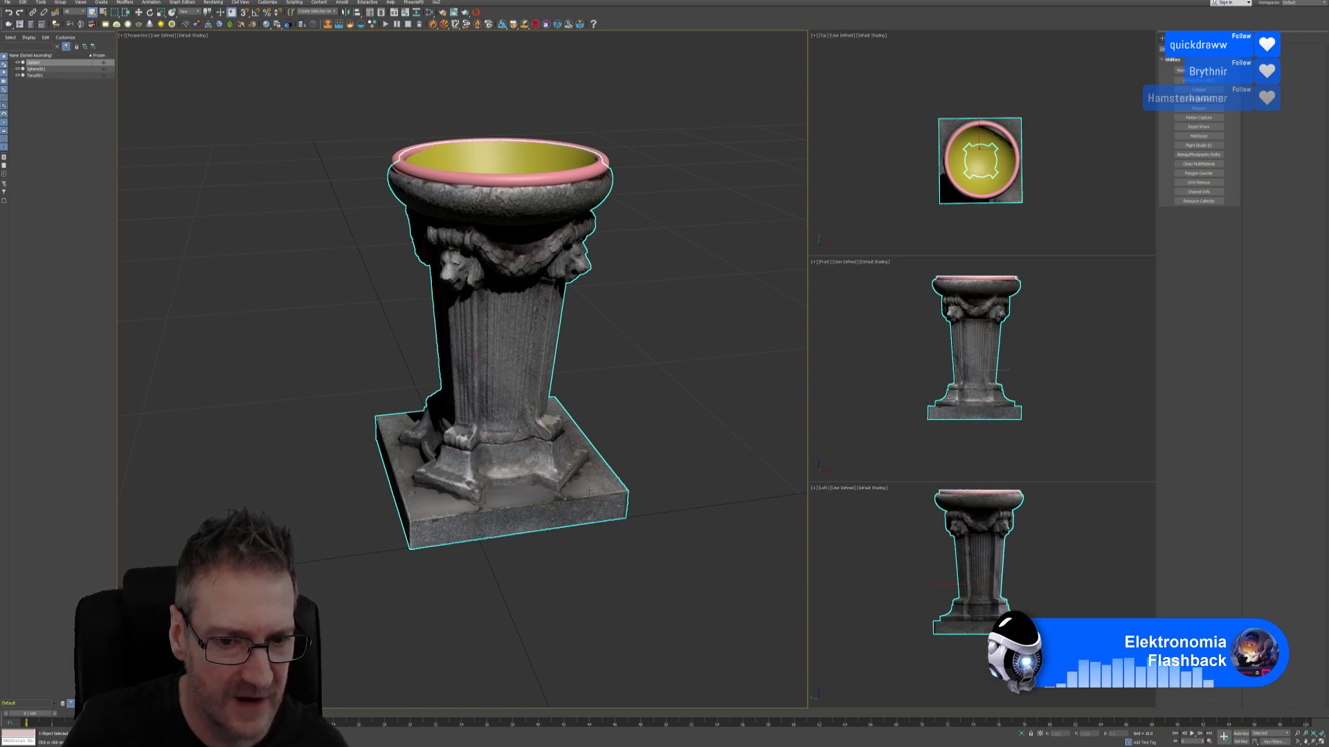
{"action": "middle_click_drag", "start_coordinate": [624, 483], "coordinate": [749, 450], "text": "alt"}
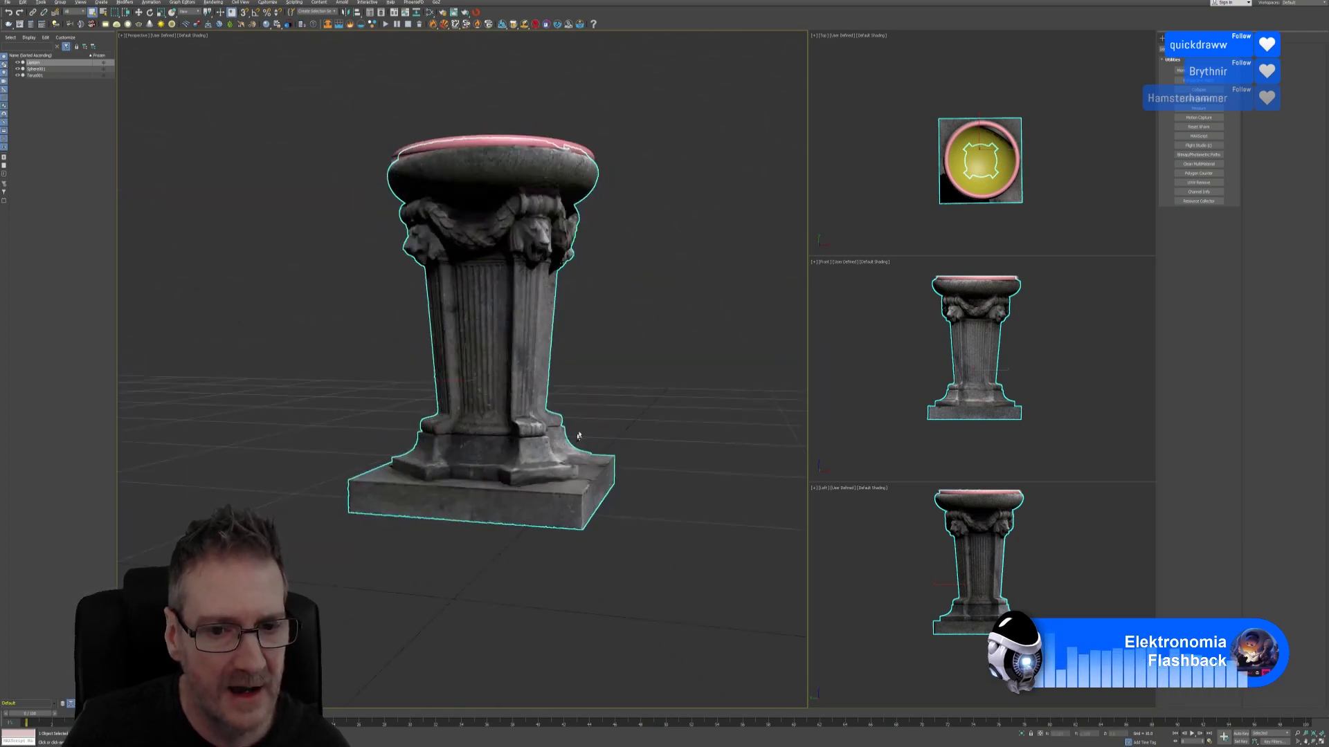
{"action": "middle_click_drag", "start_coordinate": [578, 436], "coordinate": [620, 440], "text": "alt"}
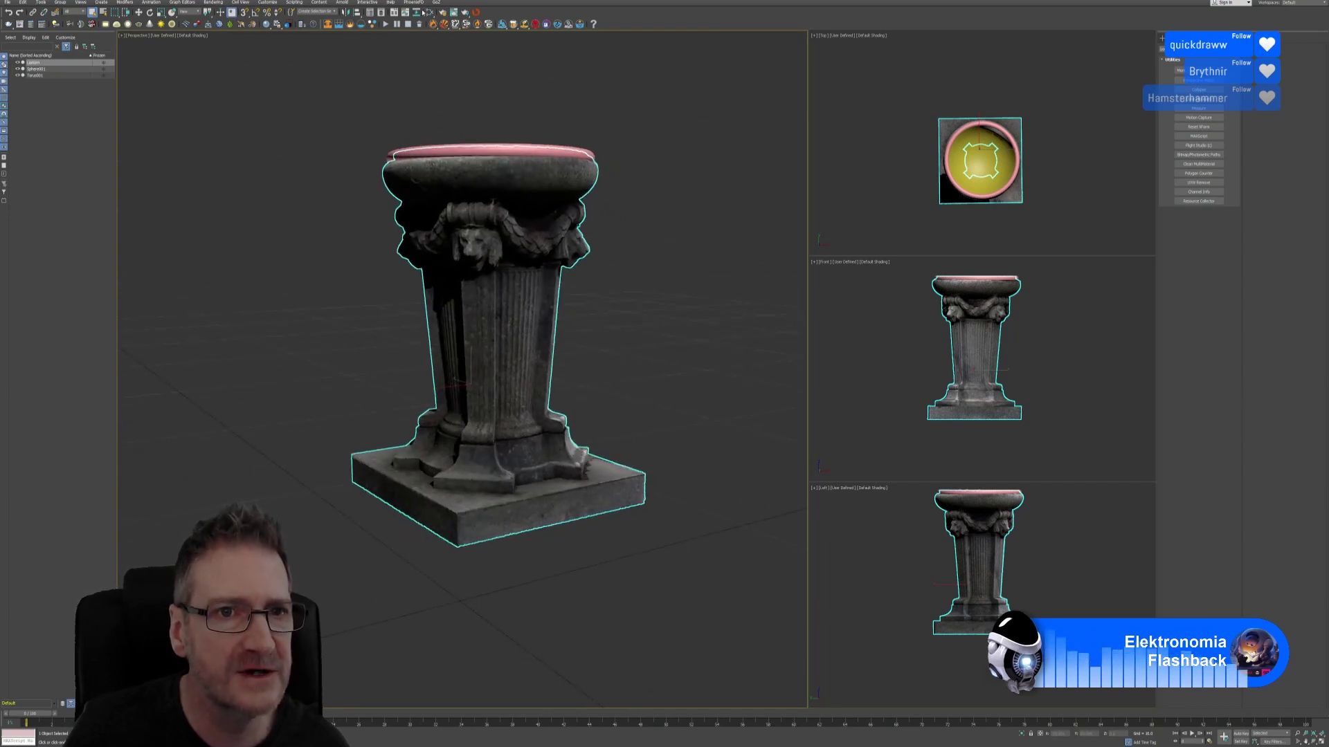
{"action": "left_click", "coordinate": [428, 14]}
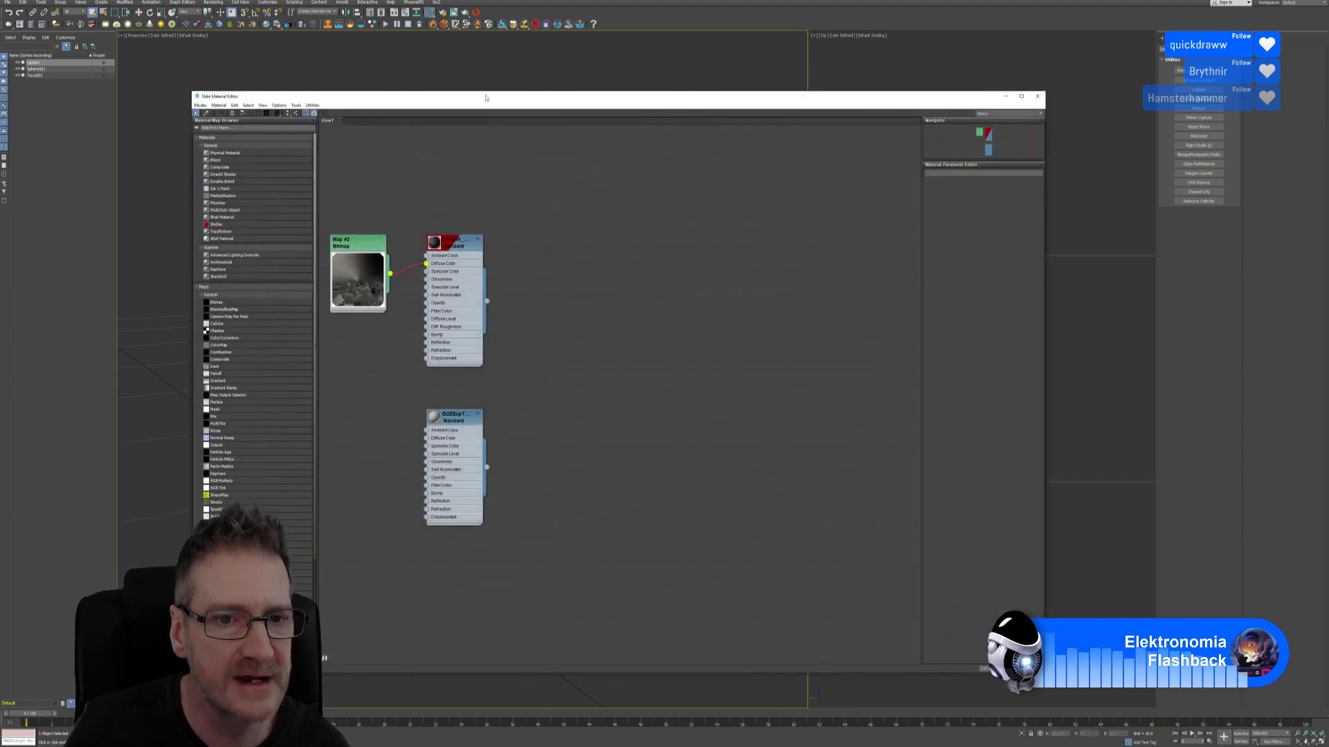
{"action": "left_click", "coordinate": [458, 431]}
{"action": "right_click", "coordinate": [458, 431]}
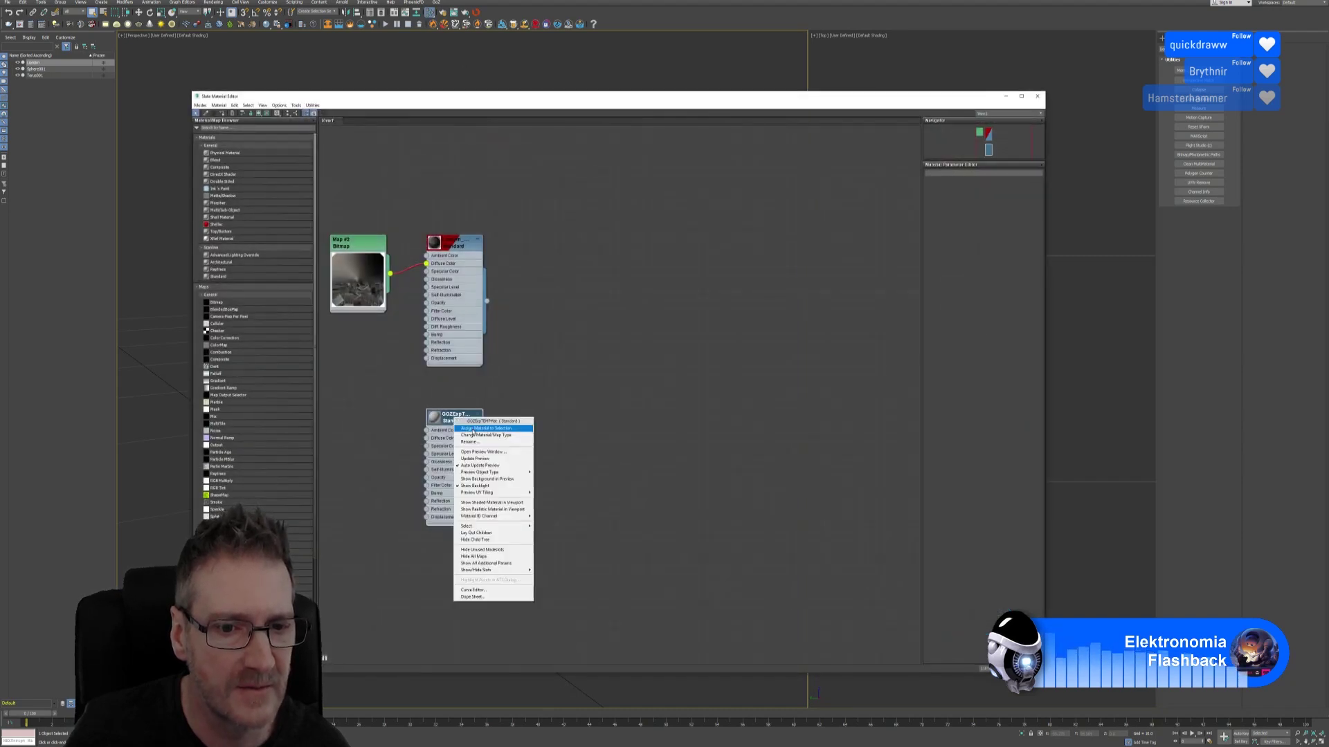
{"action": "left_click", "coordinate": [488, 422]}
{"action": "left_click", "coordinate": [1037, 96]}
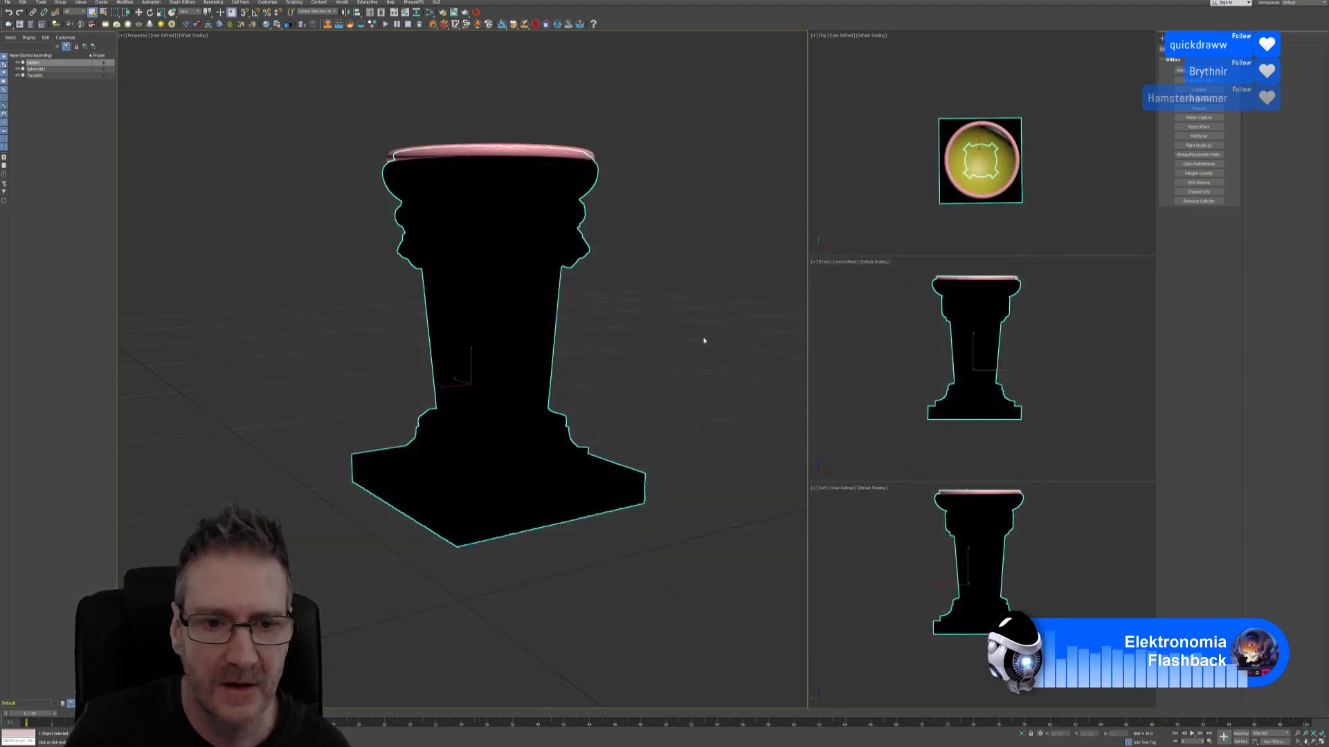
{"action": "middle_click_drag", "start_coordinate": [667, 314], "coordinate": [671, 344]}
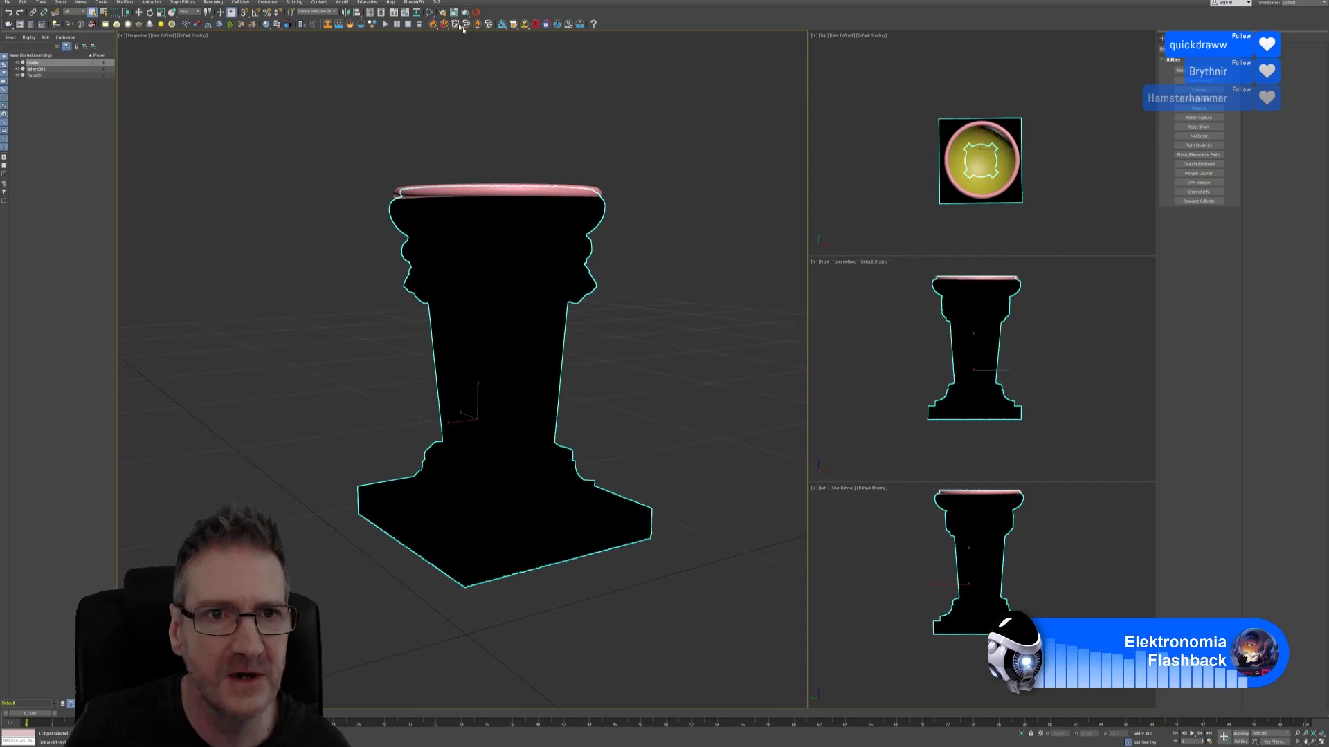
Step: Set the ambient colour of the pedestal's untextured Standard material to white and inspect the carved lion heads and fluting
{"action": "left_click", "coordinate": [430, 12]}
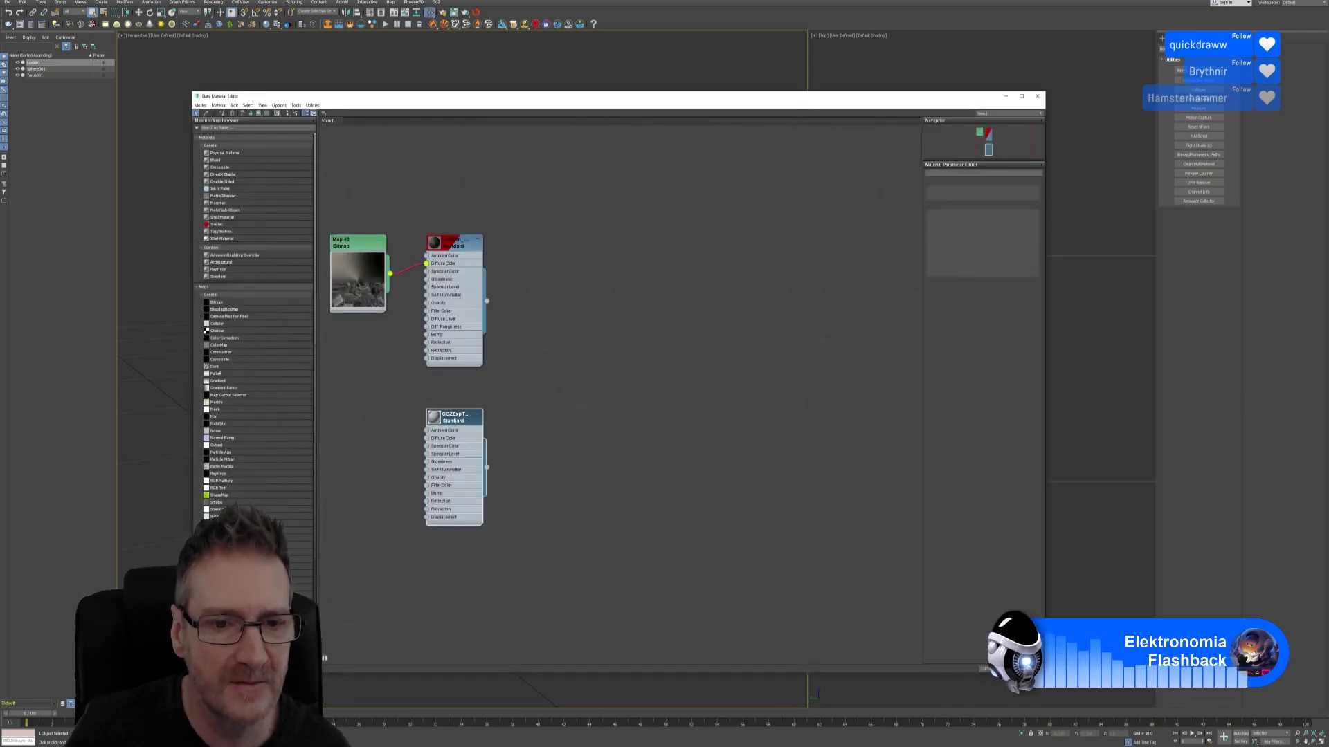
{"action": "left_click", "coordinate": [963, 219]}
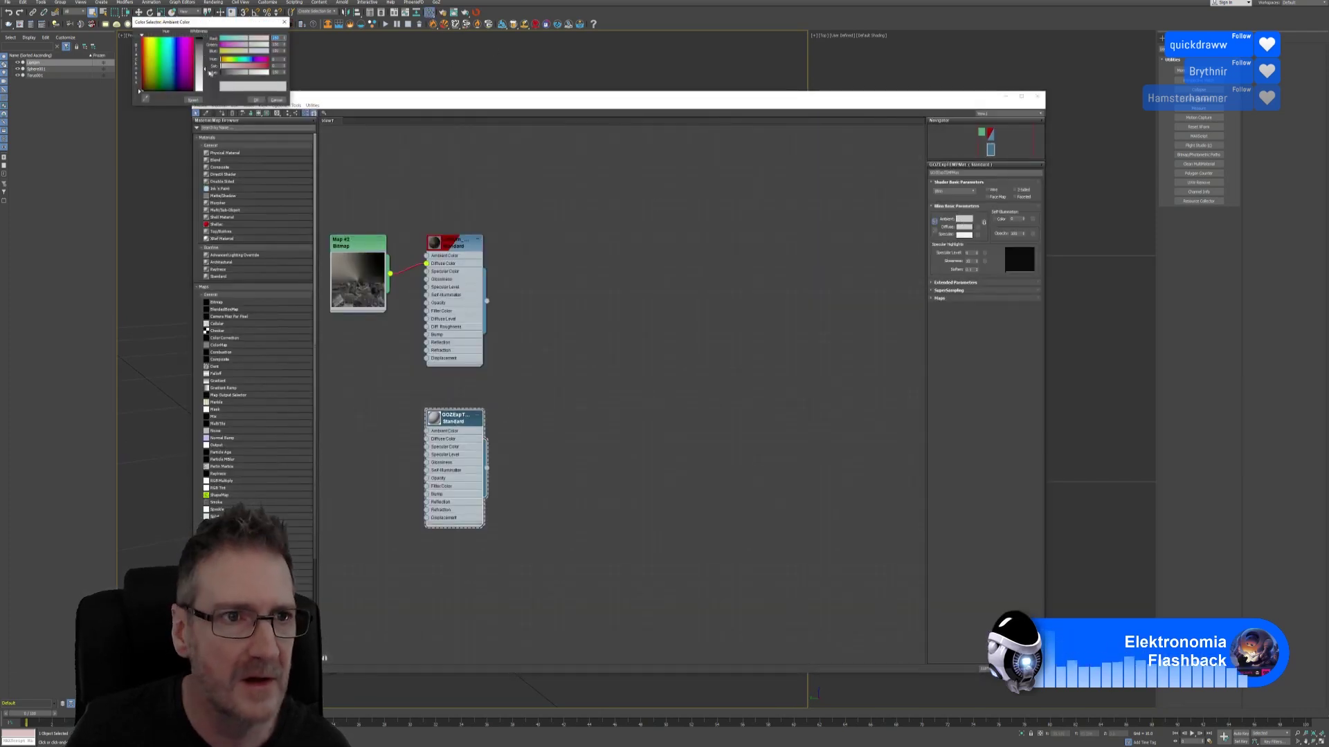
{"action": "left_click_drag", "start_coordinate": [201, 71], "coordinate": [200, 36]}
{"action": "left_click", "coordinate": [255, 99]}
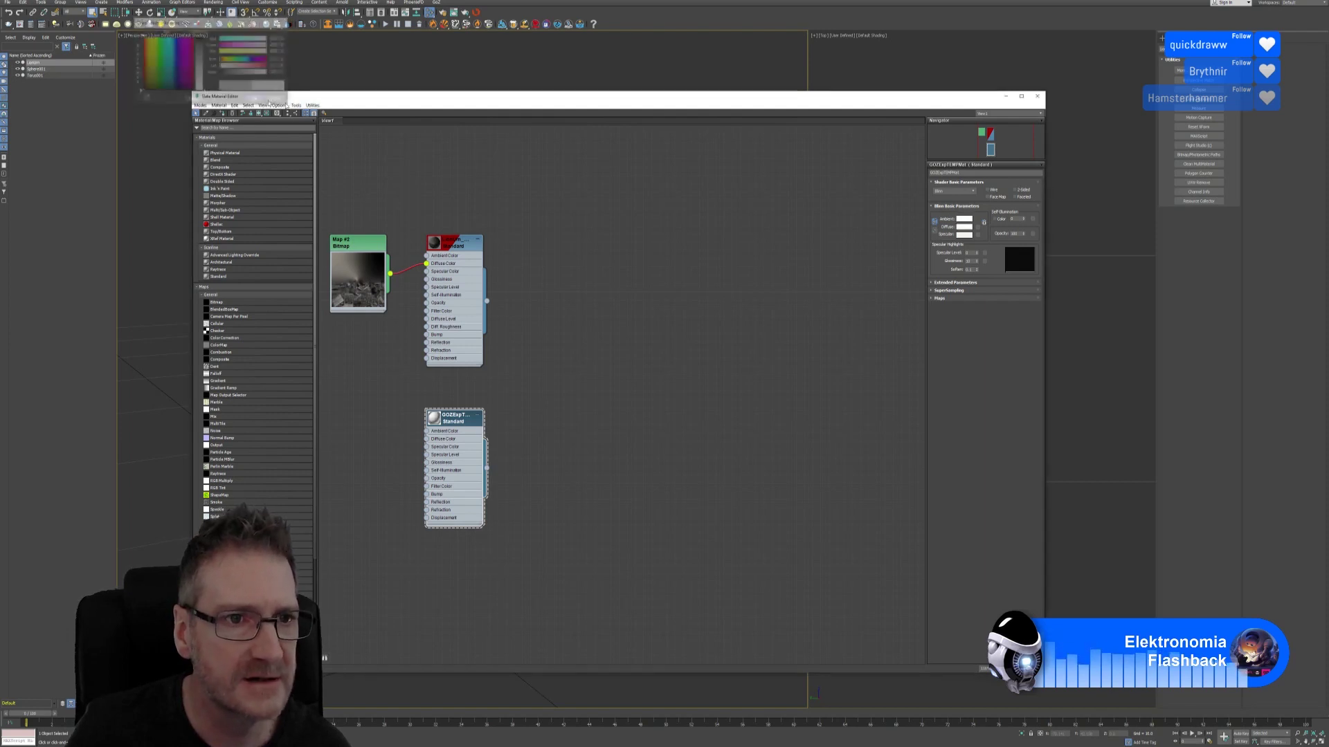
{"action": "left_click", "coordinate": [1038, 96]}
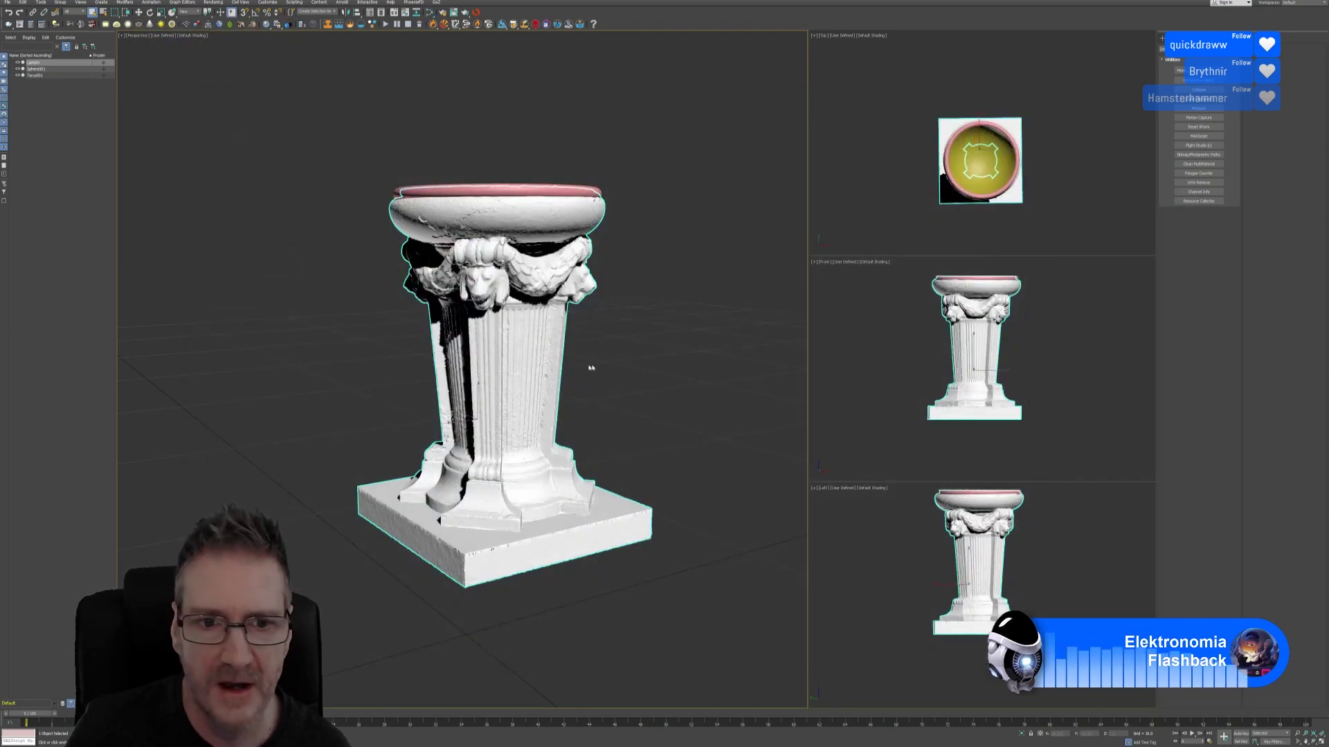
{"action": "scroll", "coordinate": [583, 406], "scroll_direction": "up", "scroll_amount": 6}
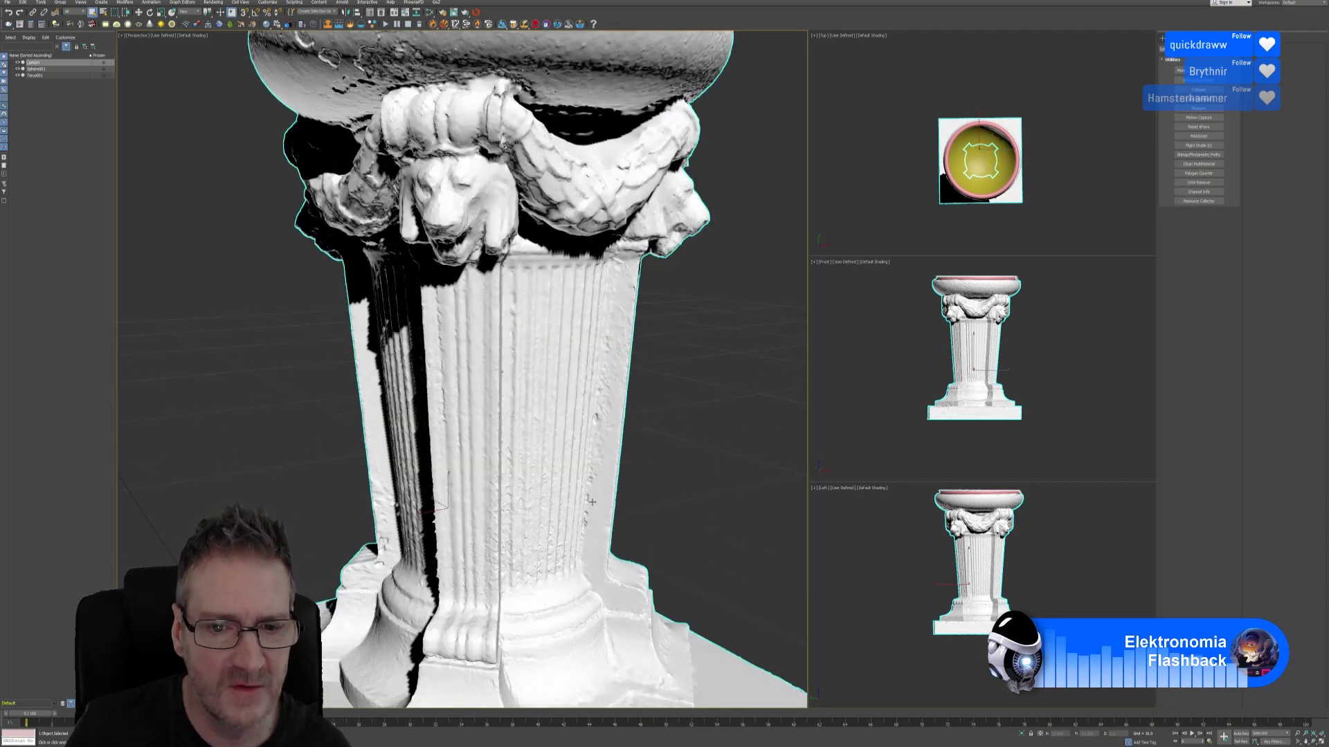
{"action": "middle_click_drag", "start_coordinate": [588, 407], "coordinate": [513, 406], "text": "alt"}
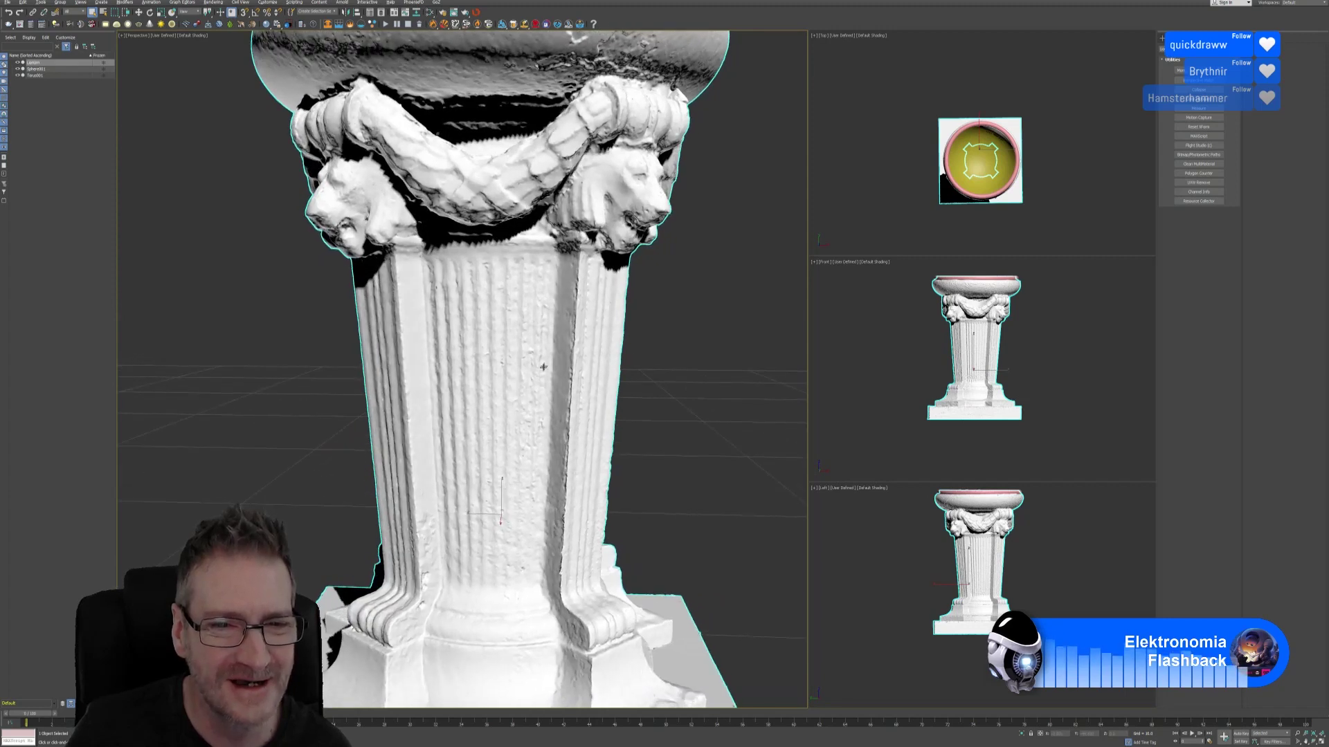
{"action": "middle_click_drag", "start_coordinate": [540, 330], "coordinate": [521, 405]}
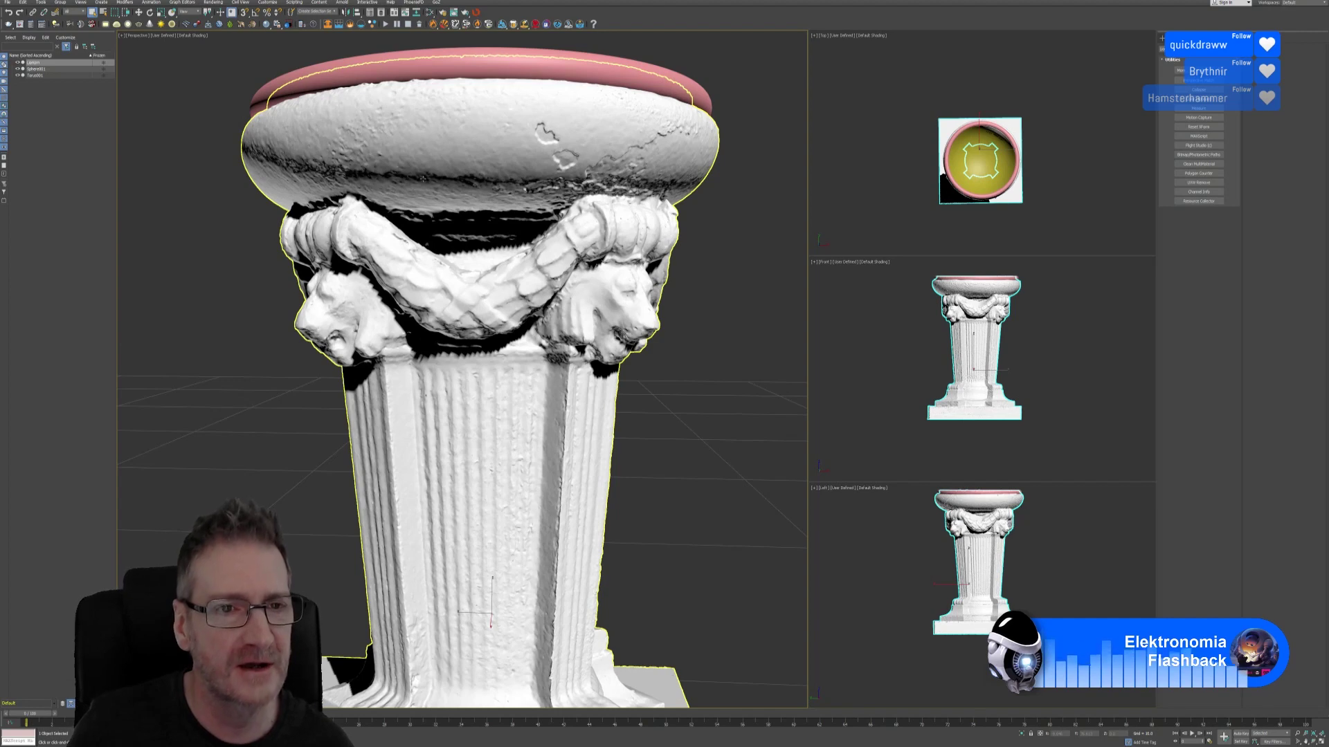
Step: Examine the white pedestal from all sides, from the bowl and lion heads to the fluted shaft and square base
{"action": "middle_click_drag", "start_coordinate": [400, 148], "coordinate": [419, 147], "text": "alt"}
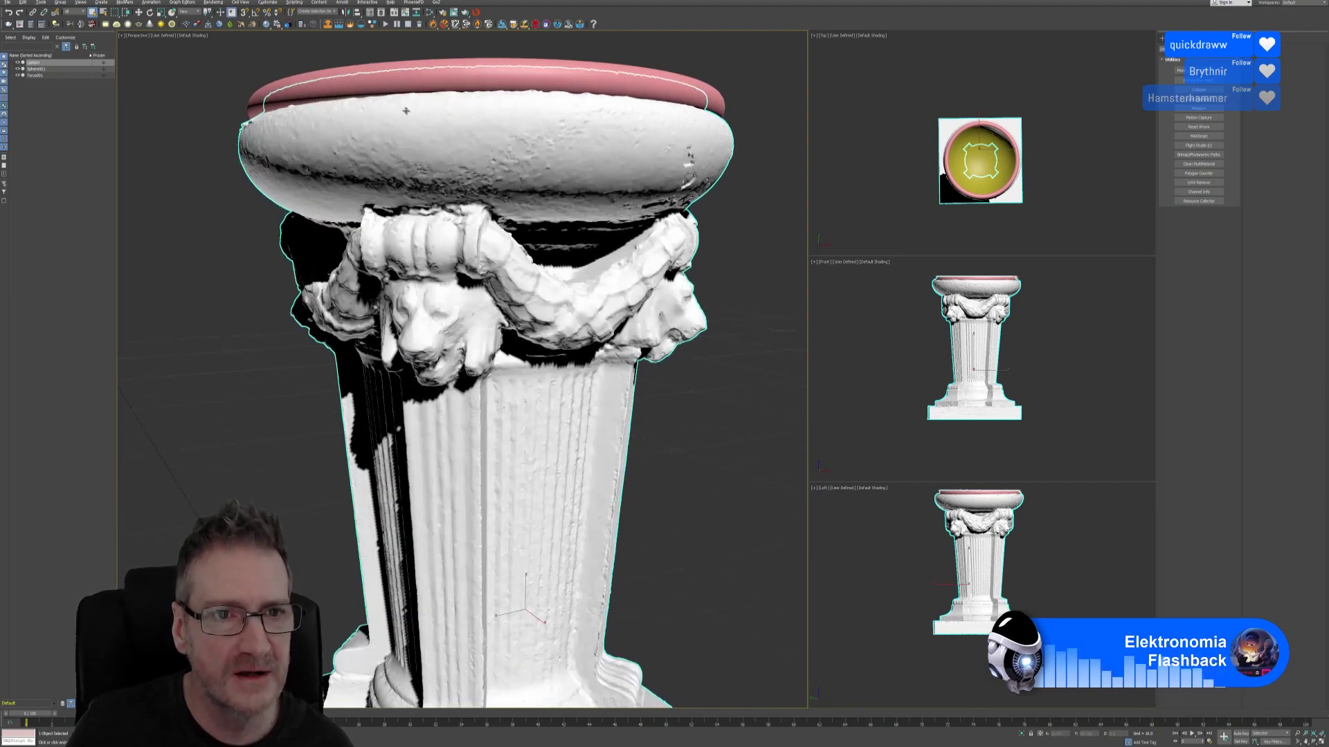
{"action": "middle_click_drag", "start_coordinate": [577, 139], "coordinate": [477, 155], "text": "alt"}
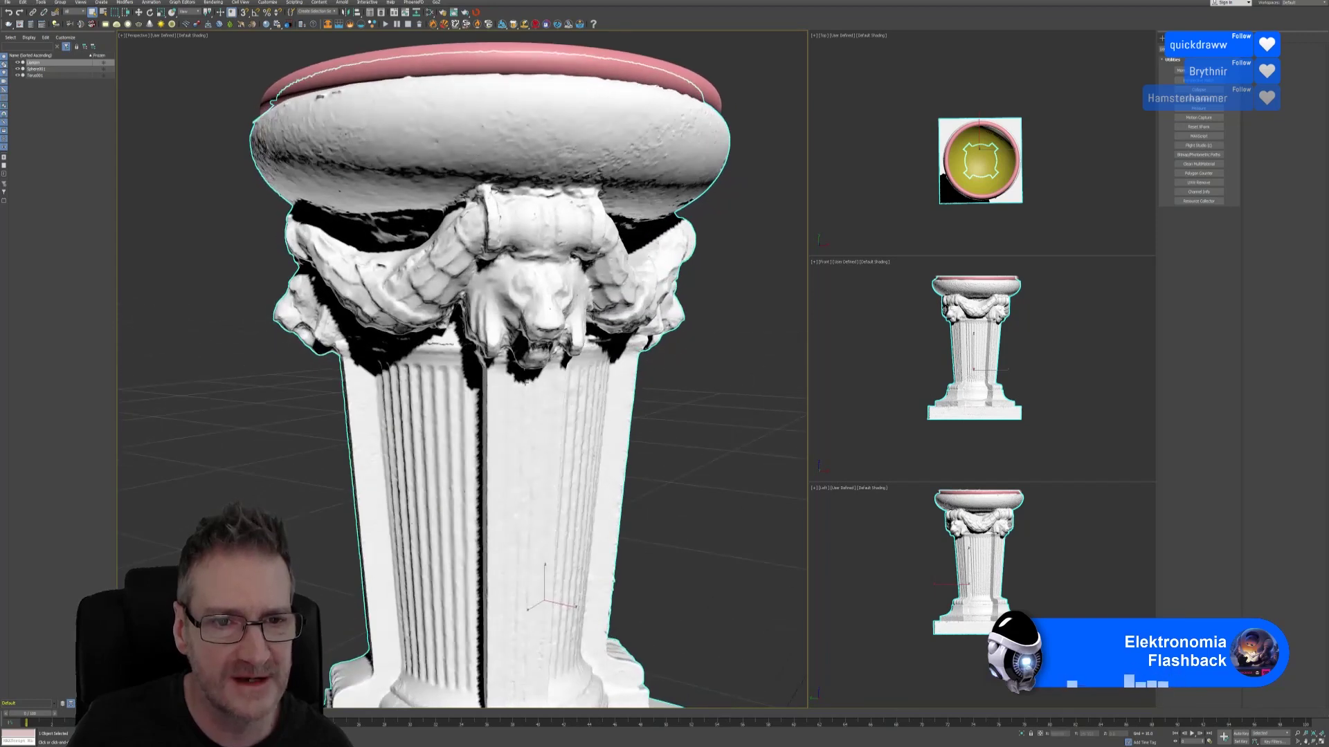
{"action": "middle_click_drag", "start_coordinate": [532, 429], "coordinate": [488, 454], "text": "alt"}
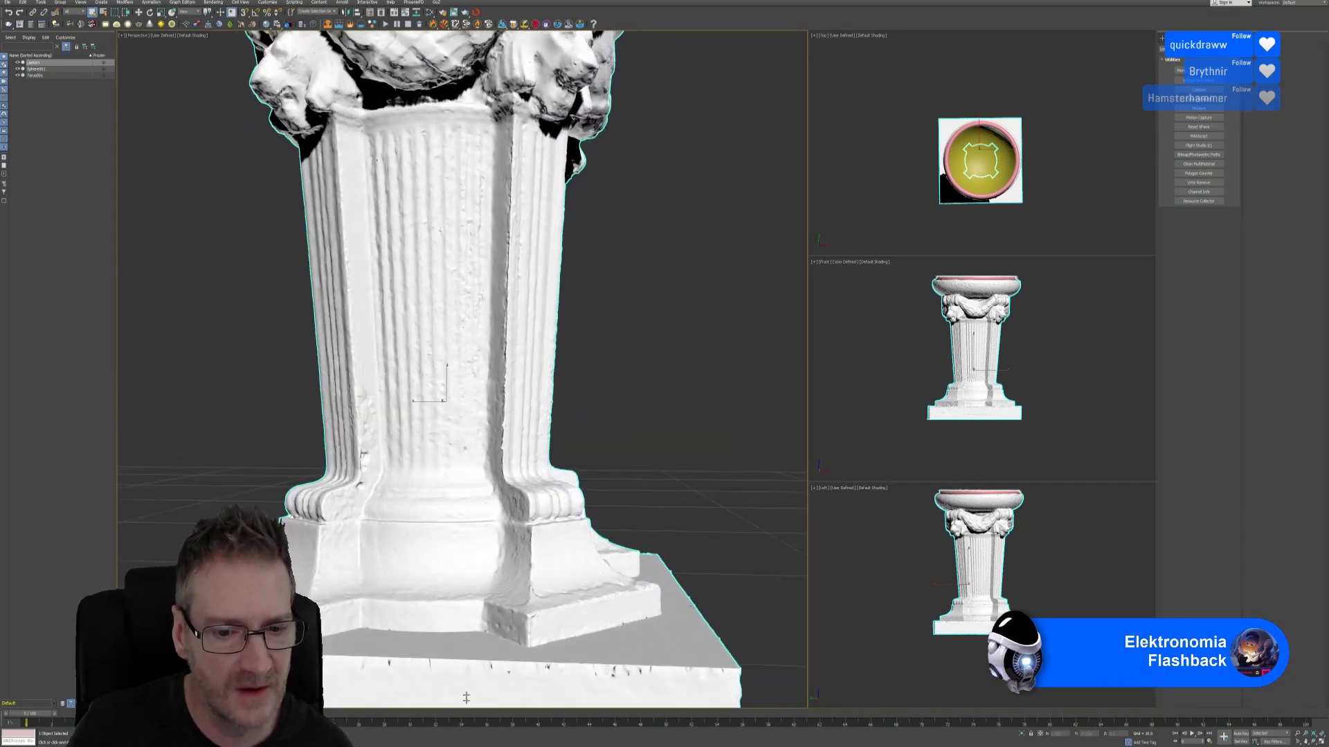
{"action": "middle_click_drag", "start_coordinate": [682, 596], "coordinate": [528, 494], "text": "alt"}
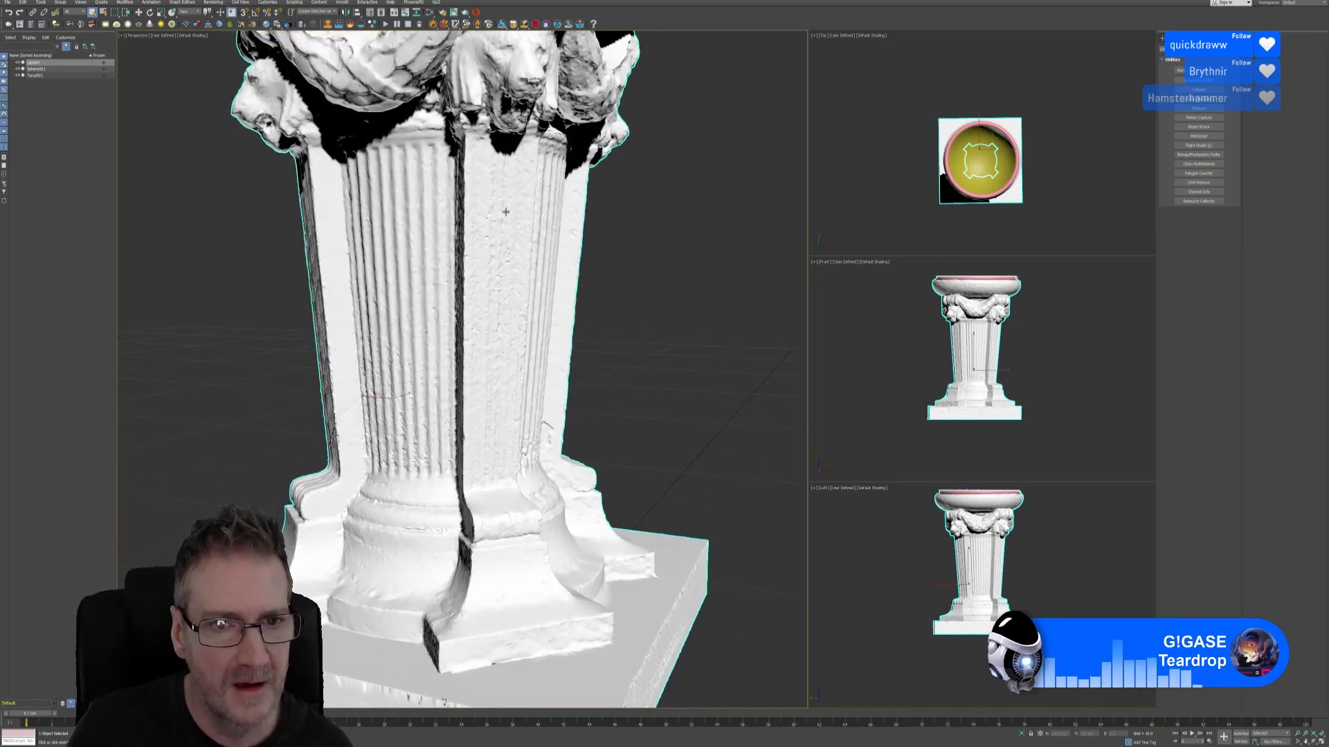
{"action": "middle_click_drag", "start_coordinate": [492, 447], "coordinate": [450, 367], "text": "alt"}
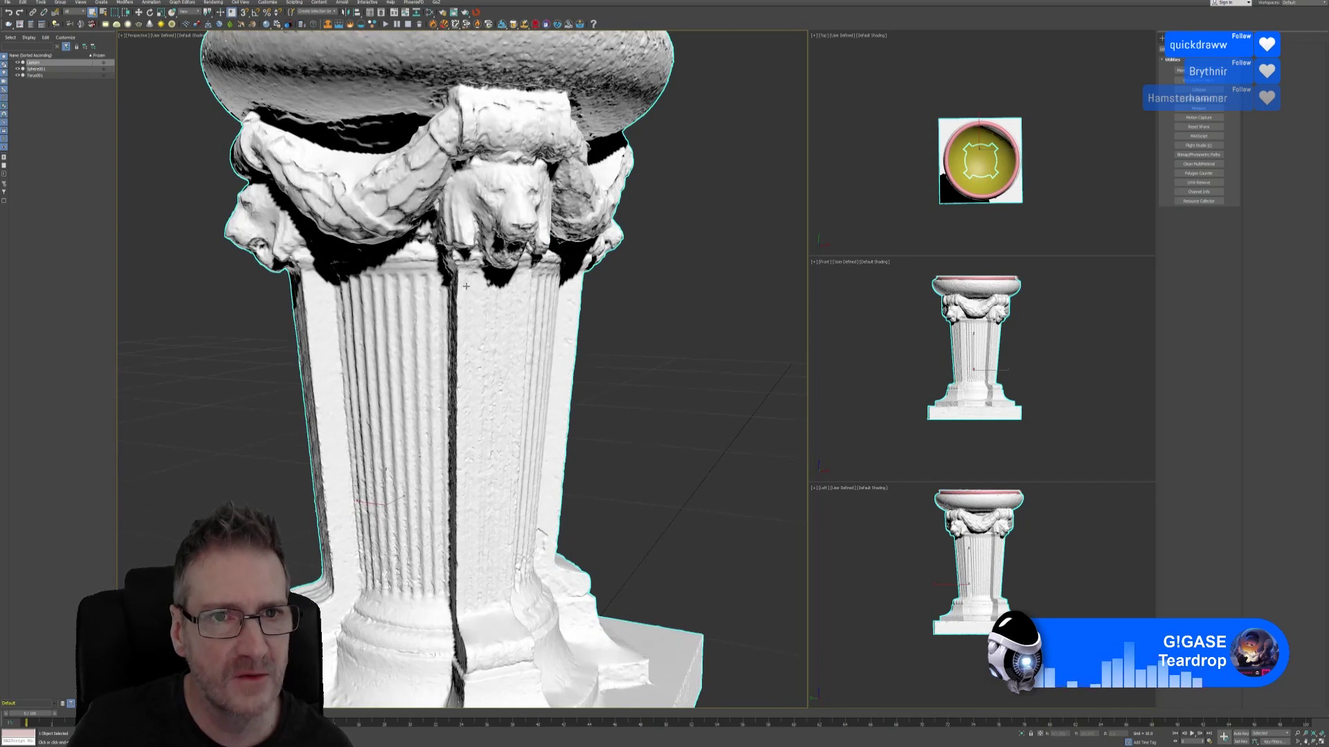
{"action": "middle_click_drag", "start_coordinate": [466, 286], "coordinate": [469, 341], "text": "alt"}
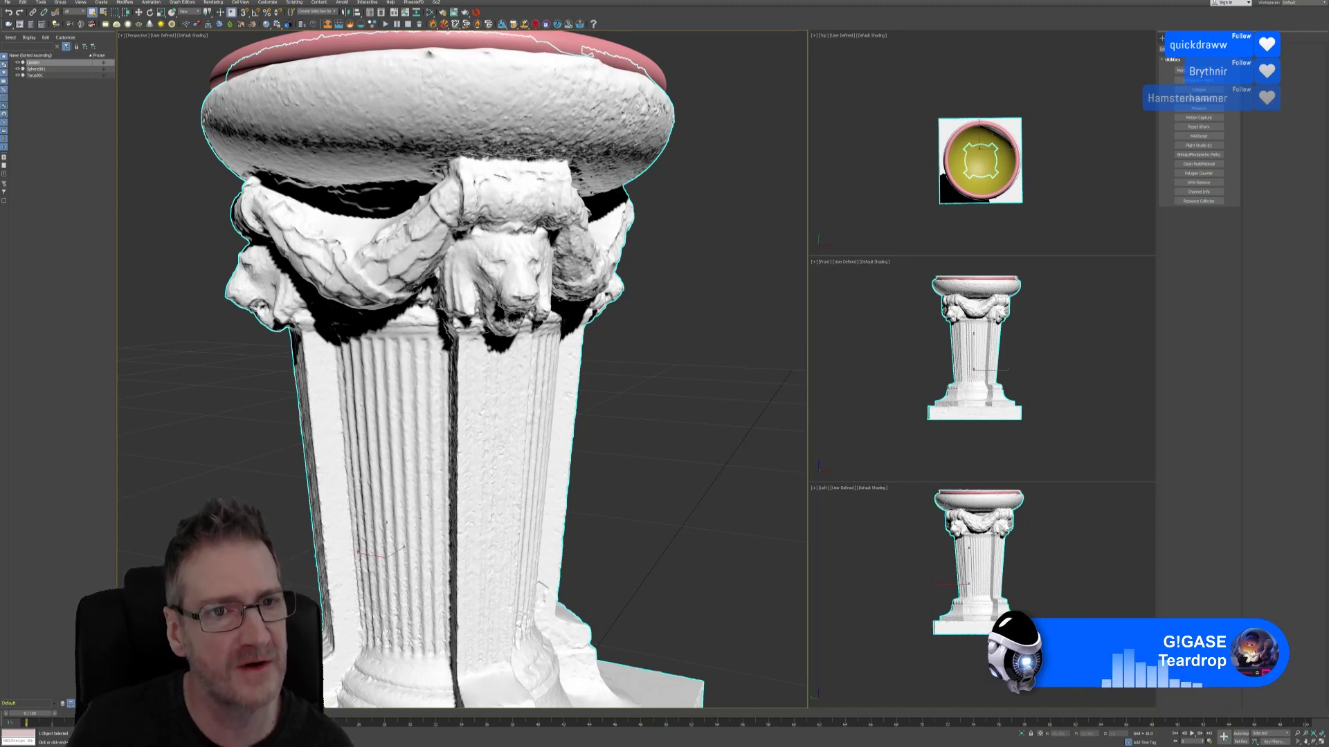
{"action": "scroll", "coordinate": [573, 343], "scroll_direction": "down", "scroll_amount": 5}
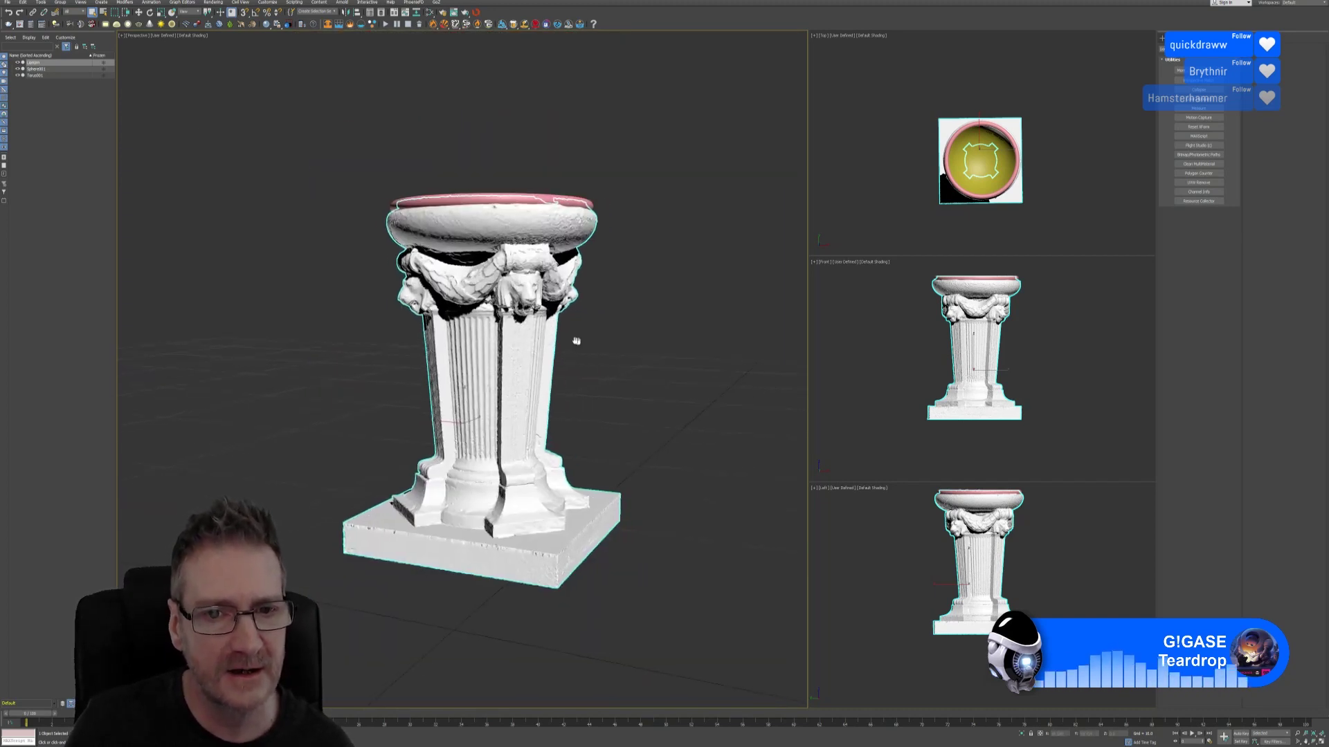
{"action": "middle_click_drag", "start_coordinate": [573, 355], "coordinate": [608, 336], "text": "alt"}
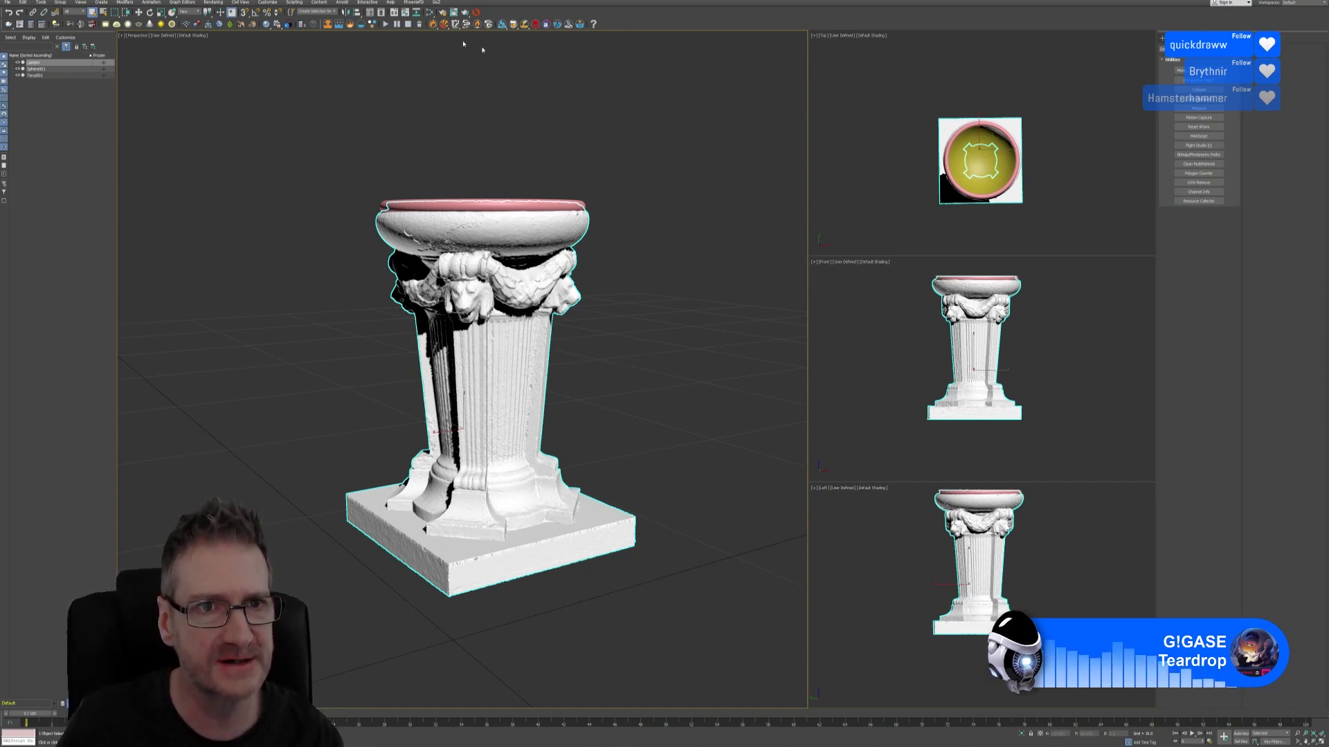
{"action": "left_click", "coordinate": [428, 14]}
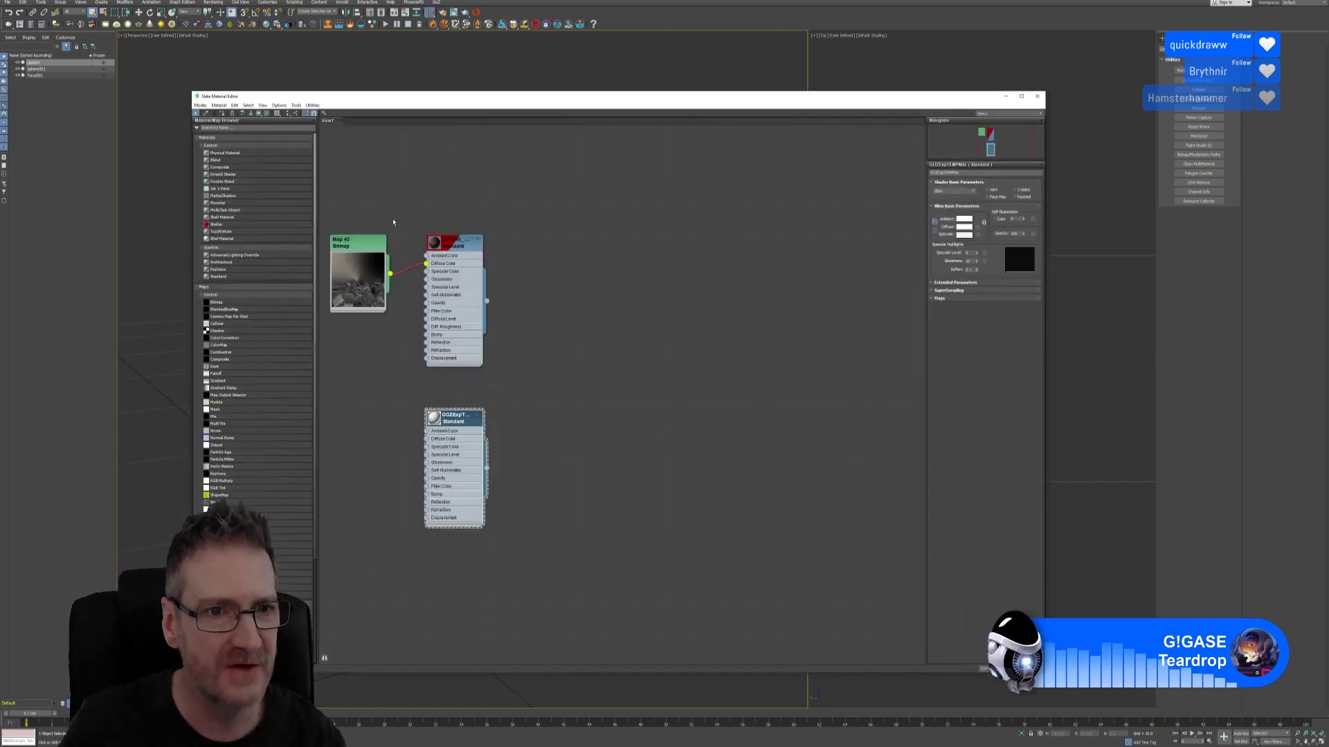
{"action": "left_click", "coordinate": [1036, 99]}
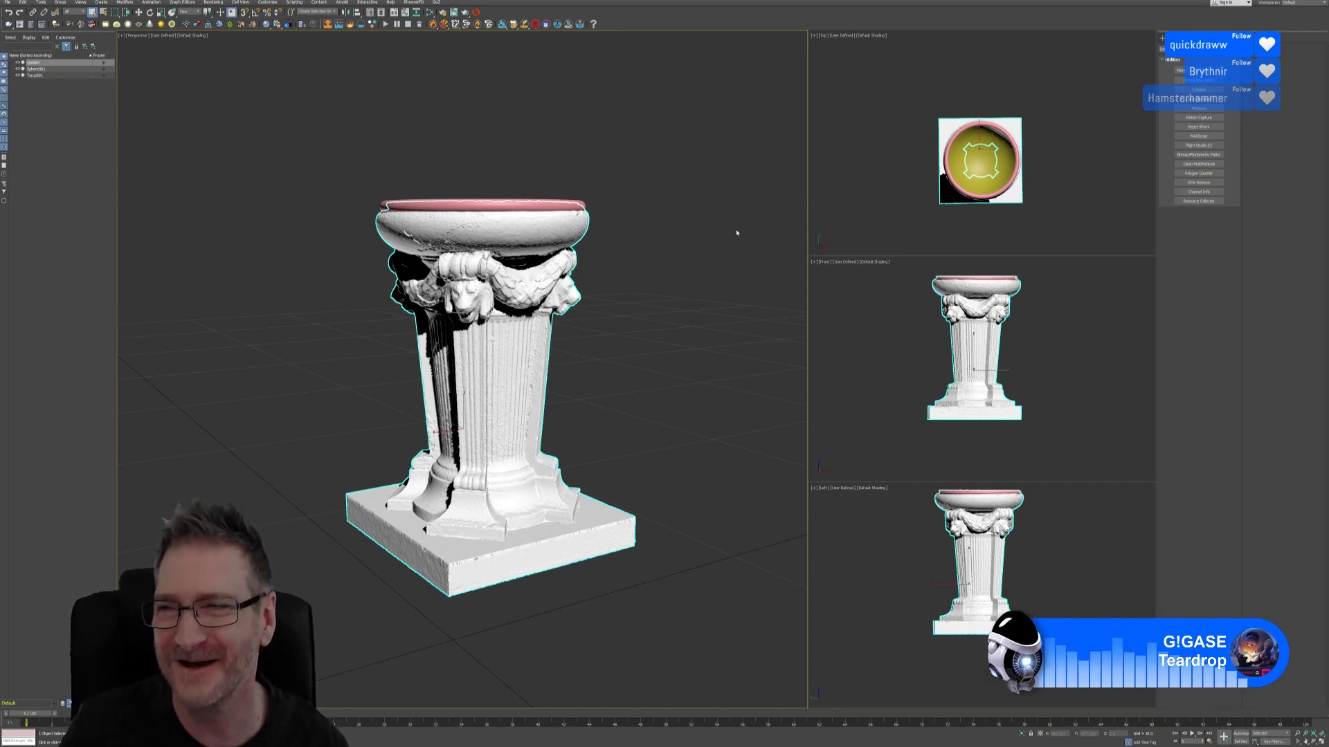
{"action": "middle_click_drag", "start_coordinate": [667, 282], "coordinate": [672, 294], "text": "alt"}
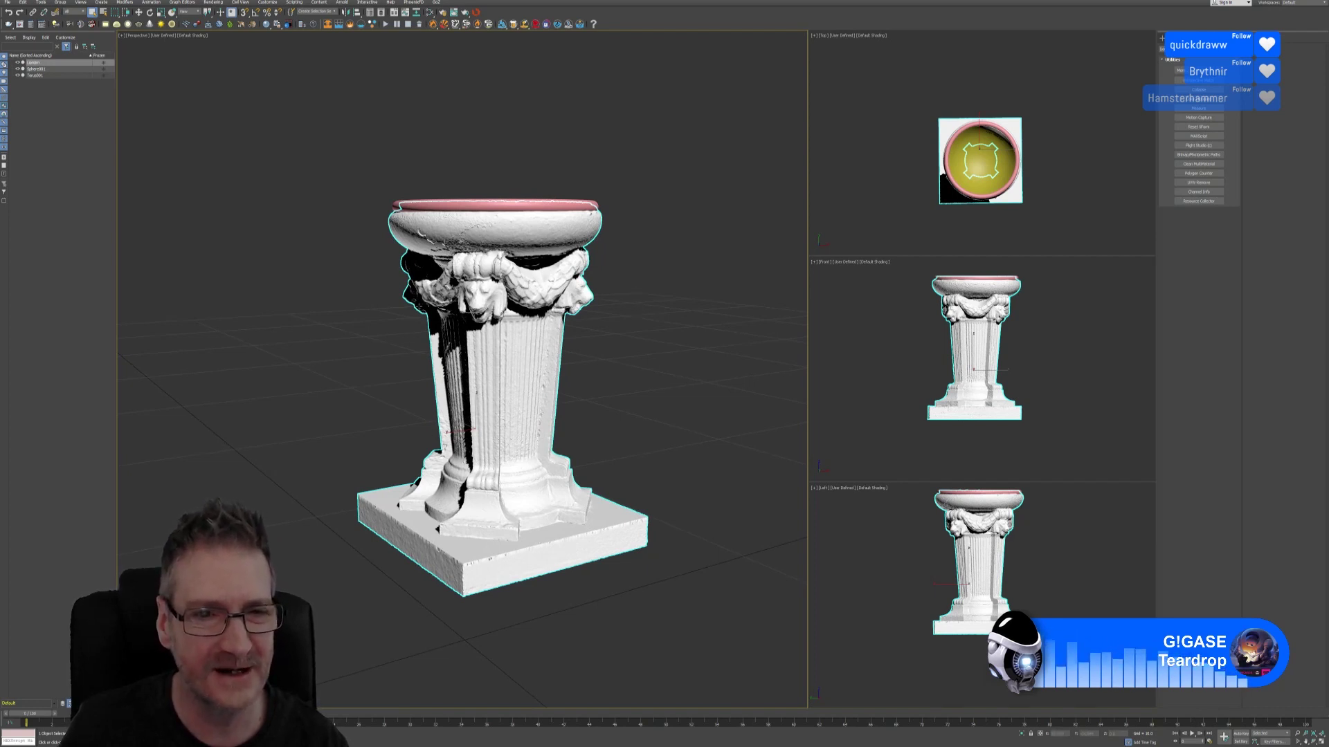
Step: Send the pedestal to ZBrush through GoZ, turn on Edit mode and bring the whole model into view
{"action": "left_click", "coordinate": [437, 3]}
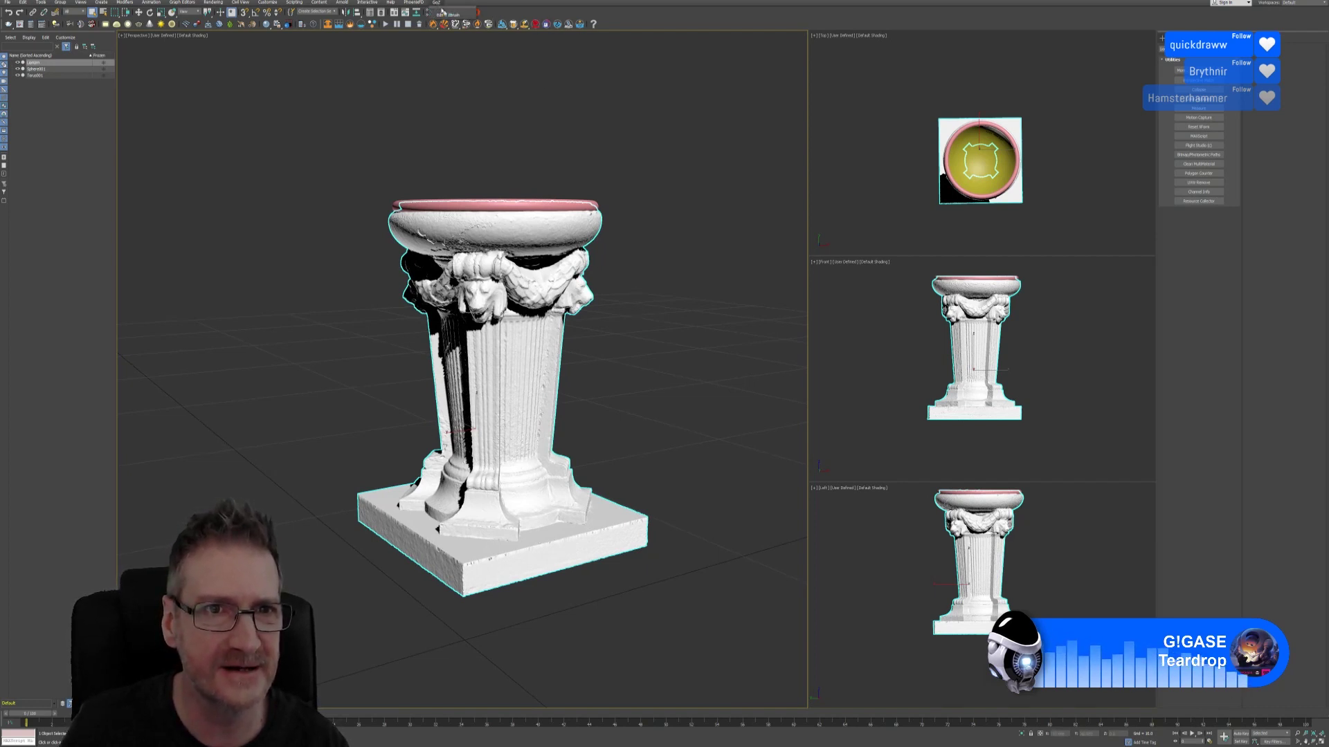
{"action": "left_click", "coordinate": [448, 12]}
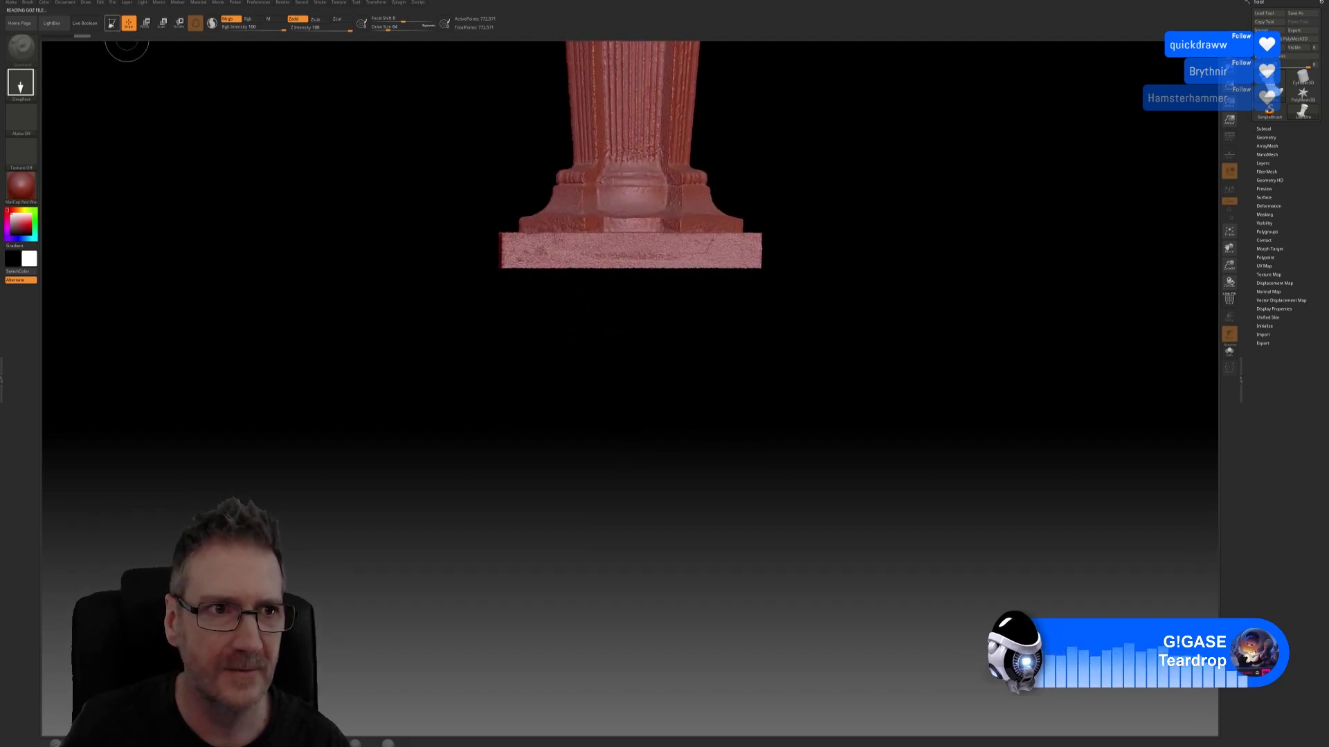
{"action": "left_click", "coordinate": [111, 24]}
{"action": "left_click_drag", "start_coordinate": [728, 153], "coordinate": [724, 441], "text": "alt"}
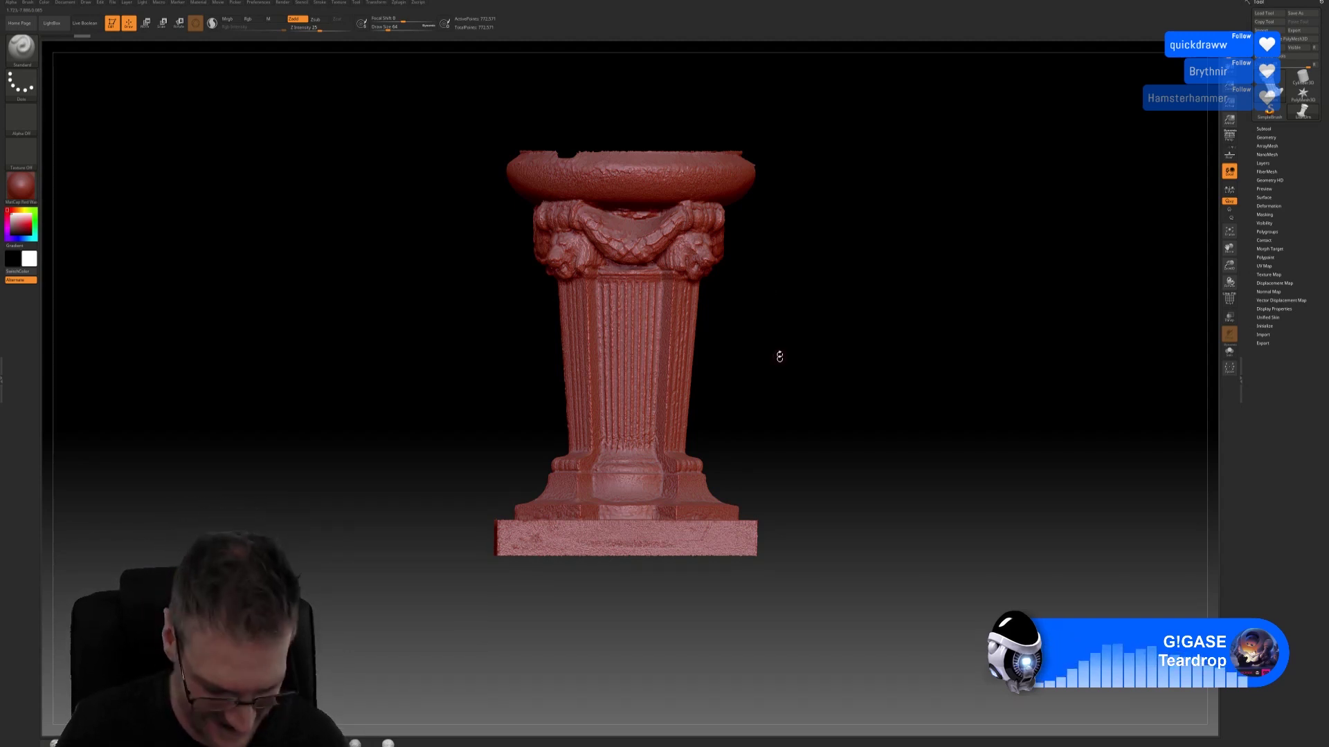
{"action": "left_click_drag", "start_coordinate": [810, 347], "coordinate": [807, 345], "text": "alt"}
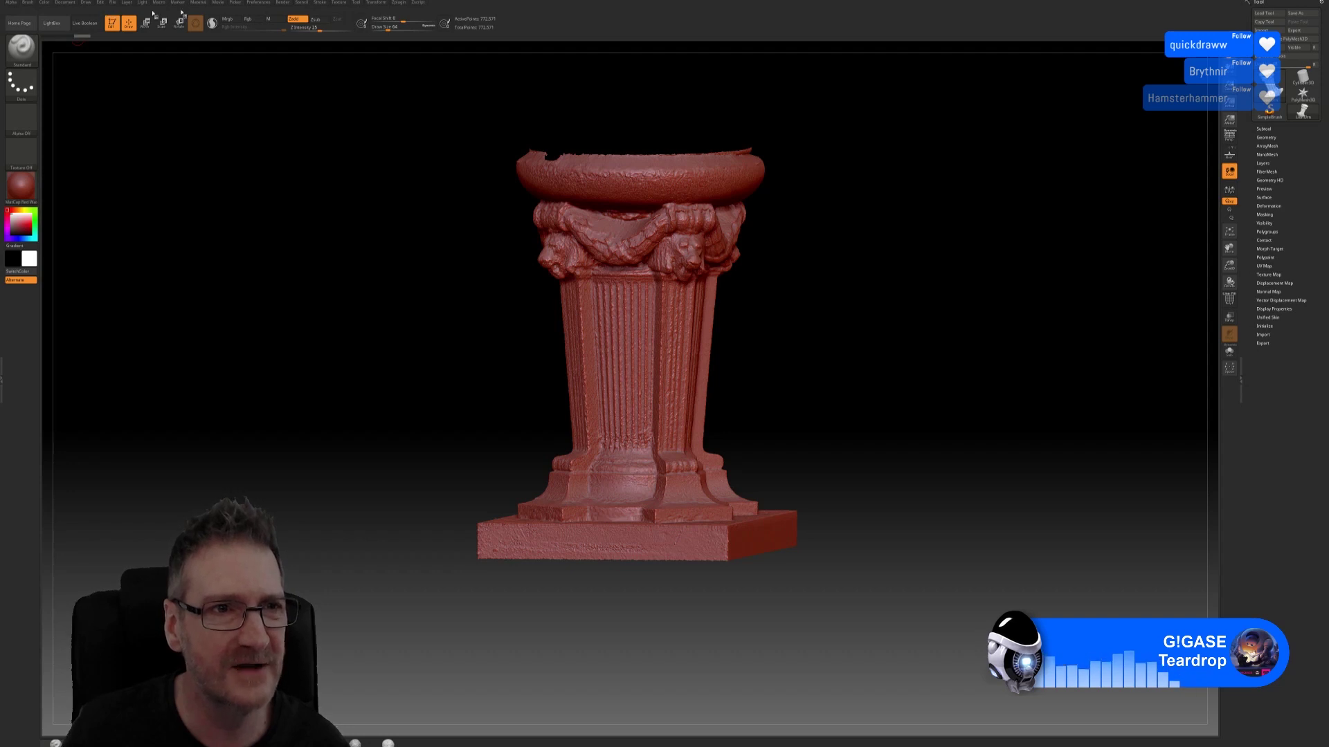
Step: Examine the pedestal's sculpted surface, ending with a close look at the rough corner and sides of its square base
{"action": "left_click", "coordinate": [259, 2]}
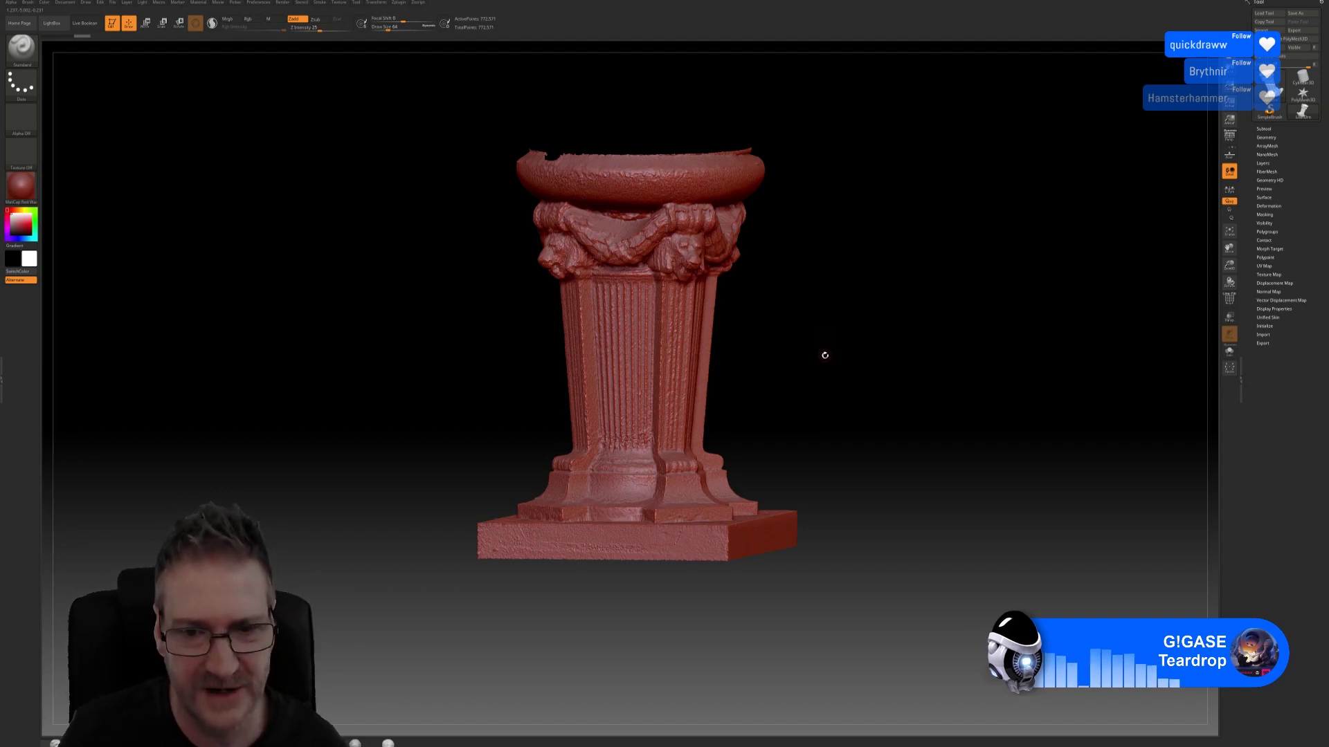
{"action": "left_click_drag", "start_coordinate": [824, 341], "coordinate": [835, 367]}
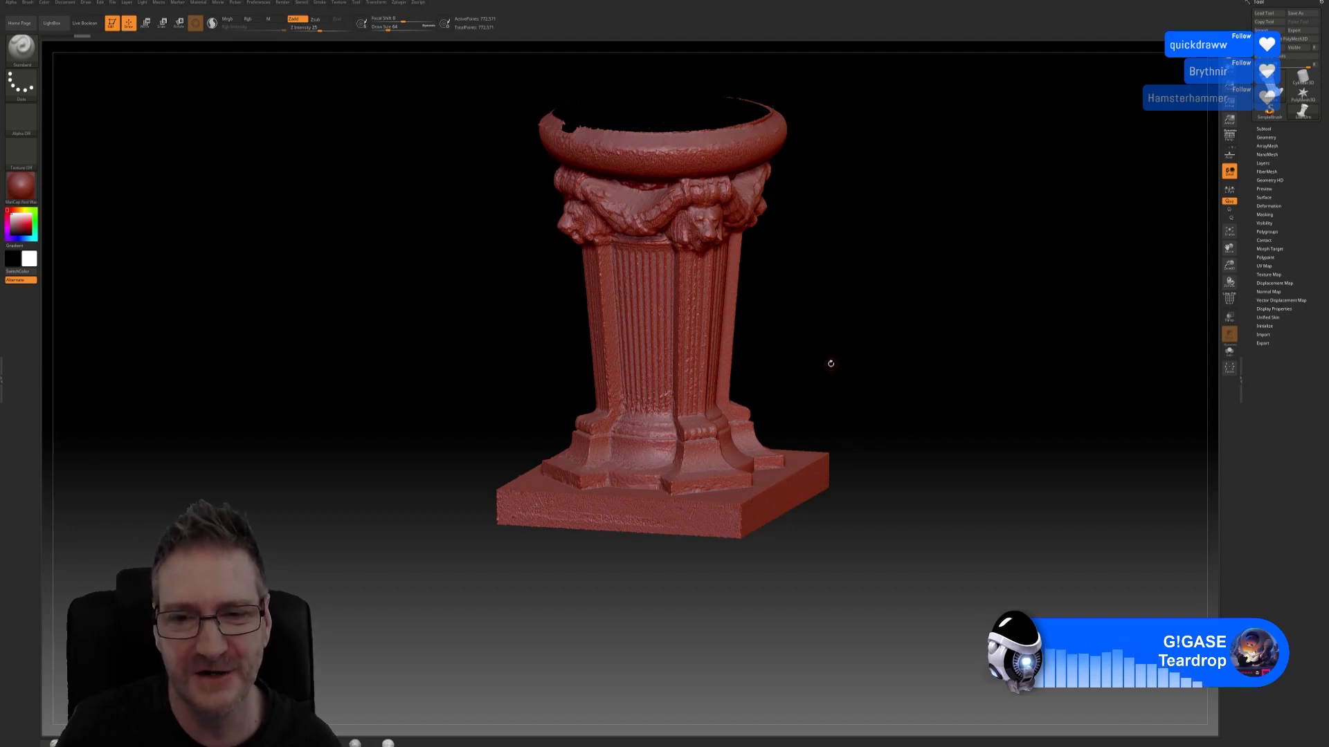
{"action": "mouse_move", "coordinate": [827, 364]}
{"action": "left_mouse_down"}
{"action": "mouse_move", "coordinate": [803, 297]}
{"action": "mouse_move", "coordinate": [829, 355]}
{"action": "mouse_move", "coordinate": [759, 346]}
{"action": "left_mouse_up"}
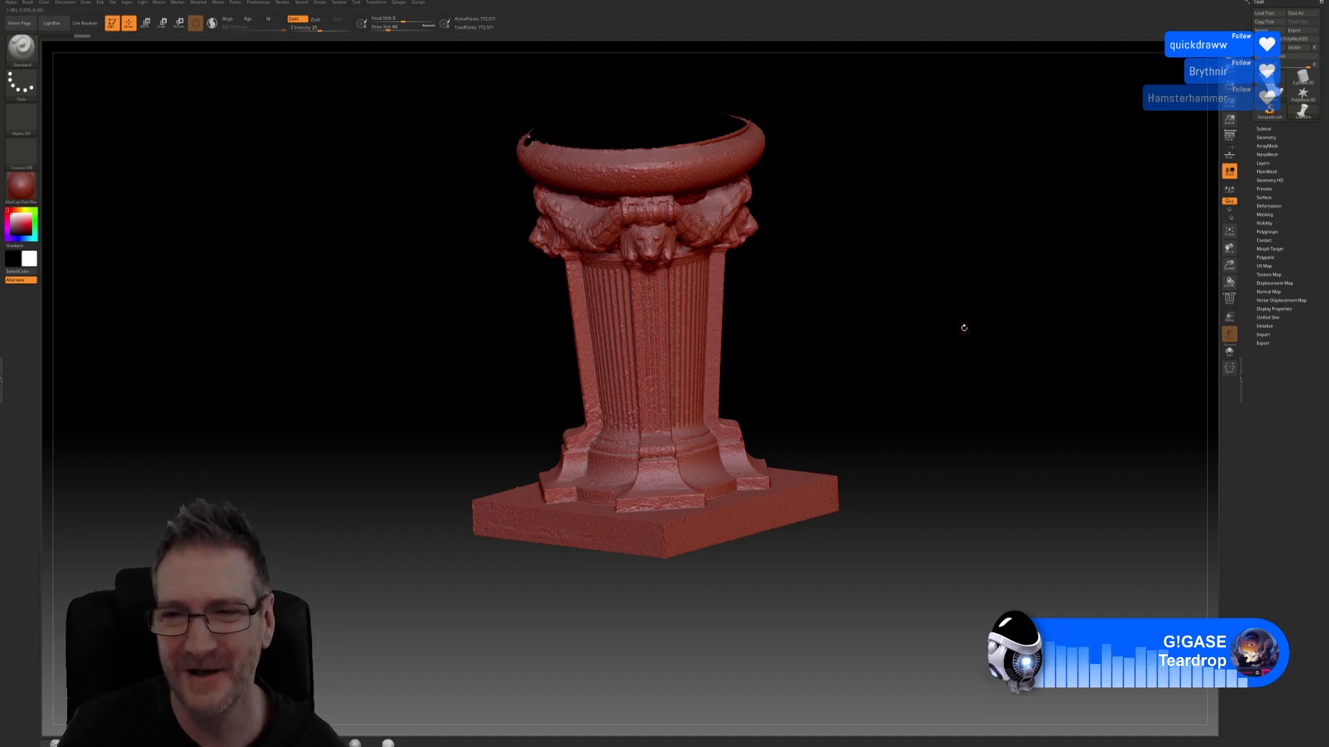
{"action": "mouse_move", "coordinate": [806, 363]}
{"action": "left_mouse_down", "text": "alt"}
{"action": "mouse_move", "coordinate": [841, 326]}
{"action": "mouse_move", "coordinate": [868, 349]}
{"action": "mouse_move", "coordinate": [857, 341]}
{"action": "mouse_move", "coordinate": [886, 317]}
{"action": "left_mouse_up", "text": "alt"}
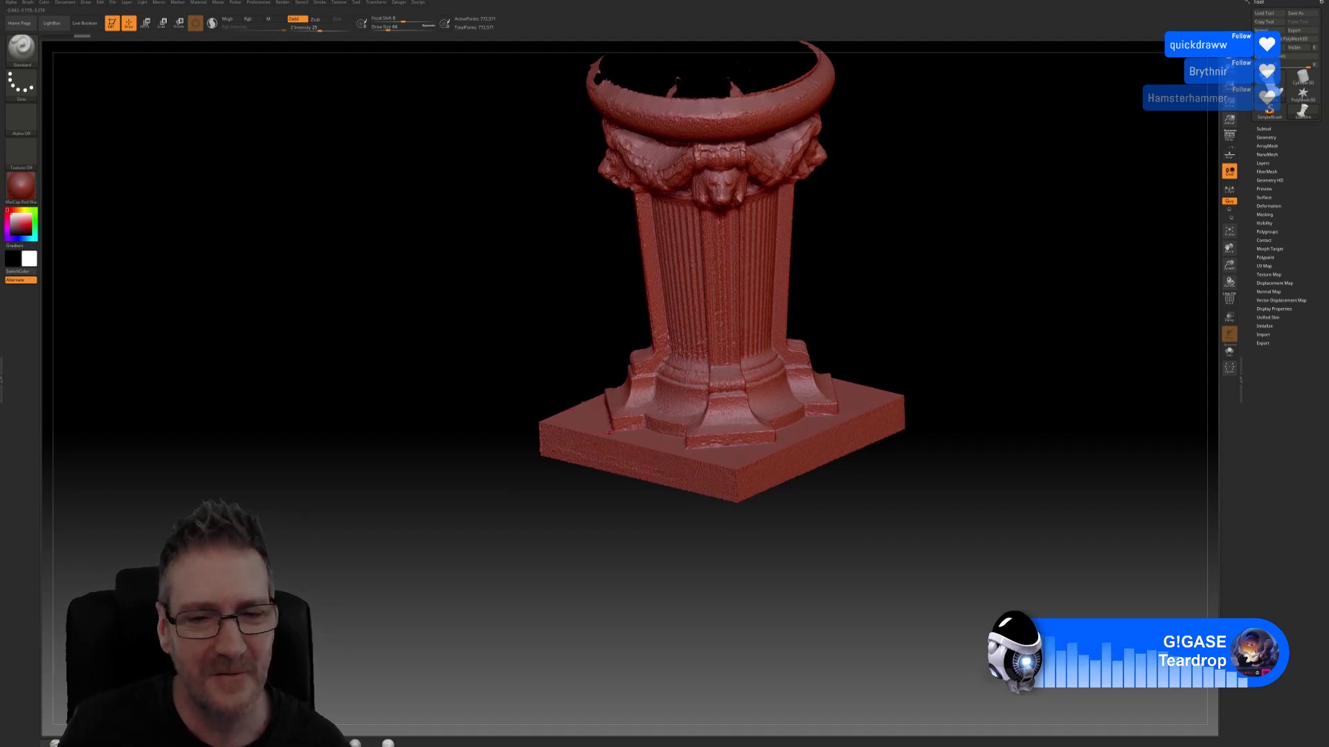
{"action": "scroll", "coordinate": [609, 432], "scroll_direction": "up", "scroll_amount": 2}
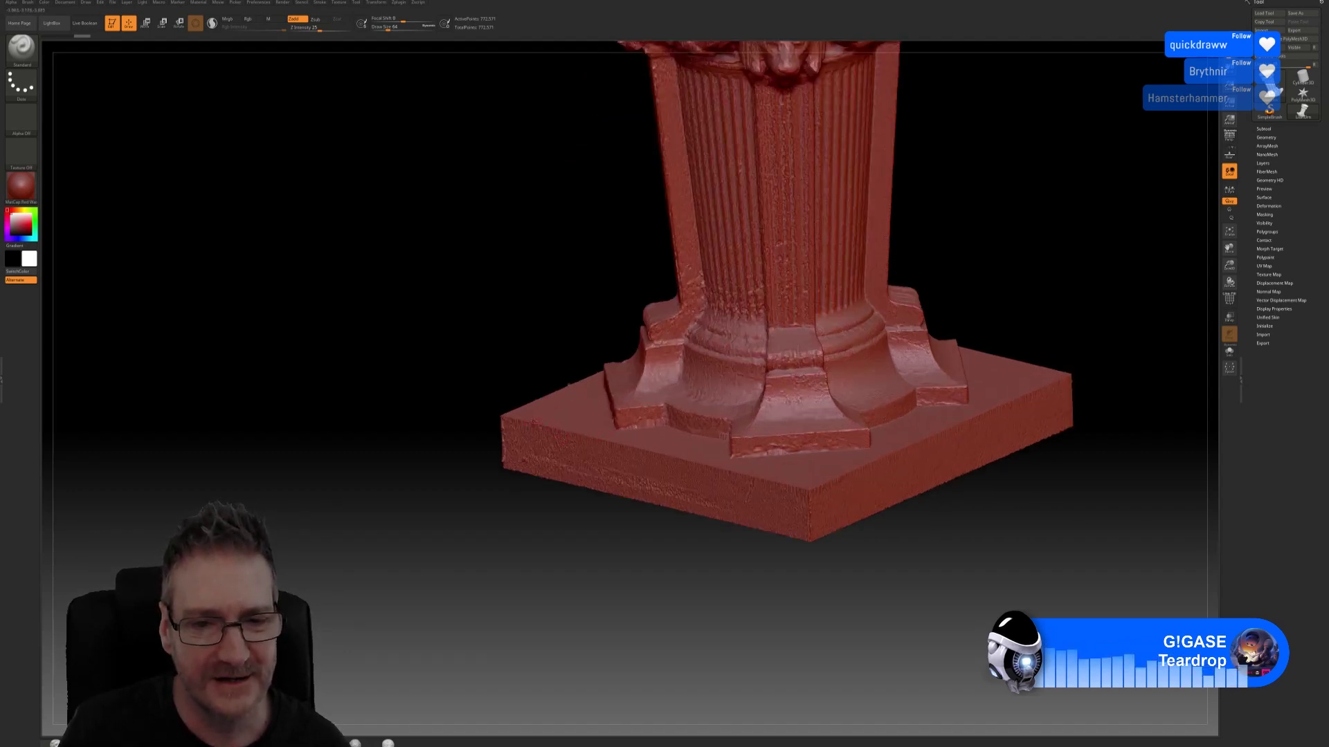
{"action": "left_click_drag", "start_coordinate": [495, 418], "coordinate": [579, 463], "text": "alt"}
{"action": "scroll", "coordinate": [578, 463], "scroll_direction": "up", "scroll_amount": 3}
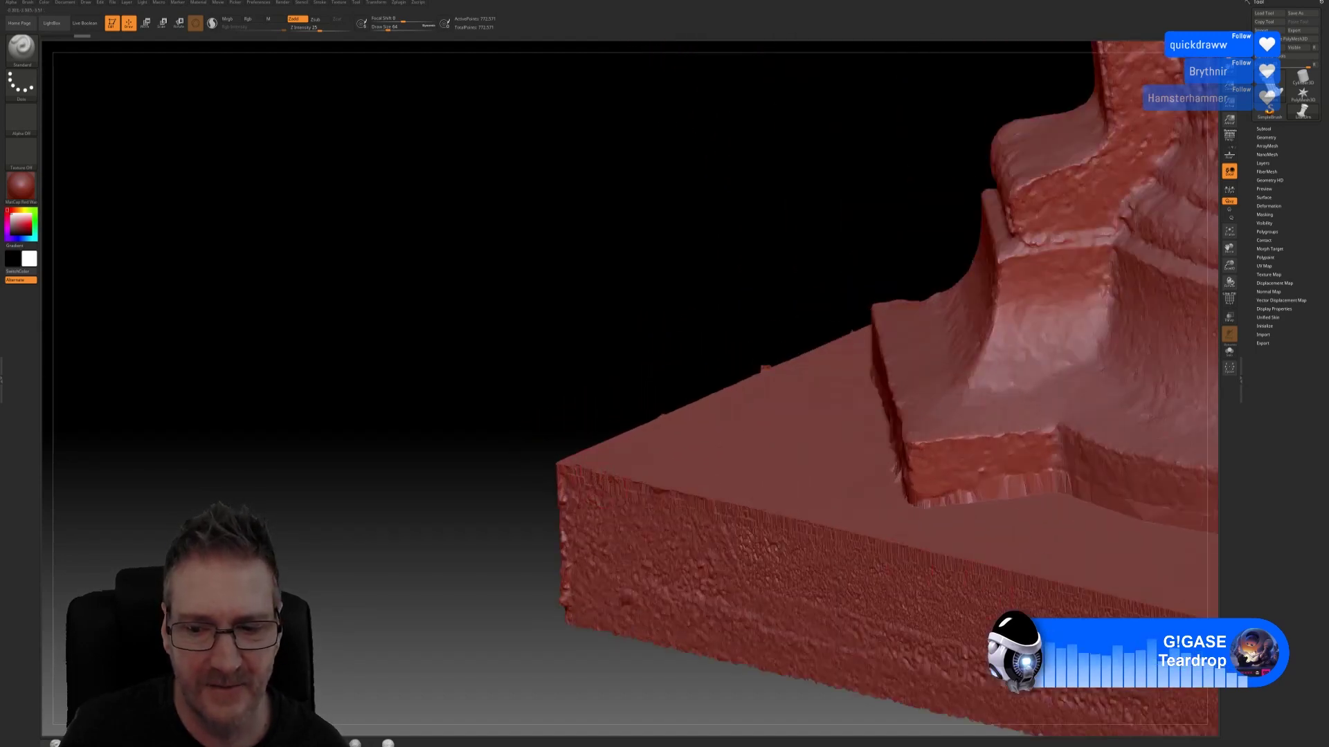
{"action": "left_click_drag", "start_coordinate": [910, 530], "coordinate": [871, 375], "text": "alt"}
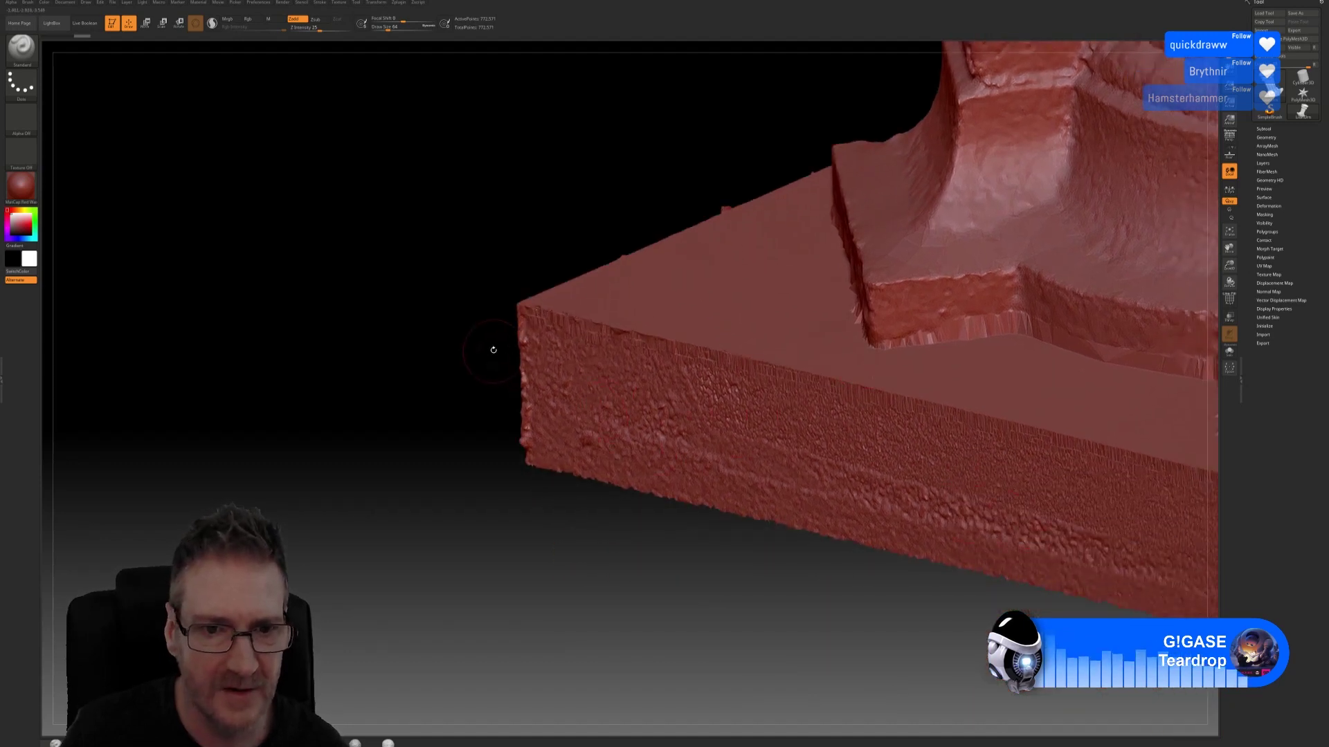
{"action": "left_click_drag", "start_coordinate": [379, 468], "coordinate": [292, 527], "text": "alt"}
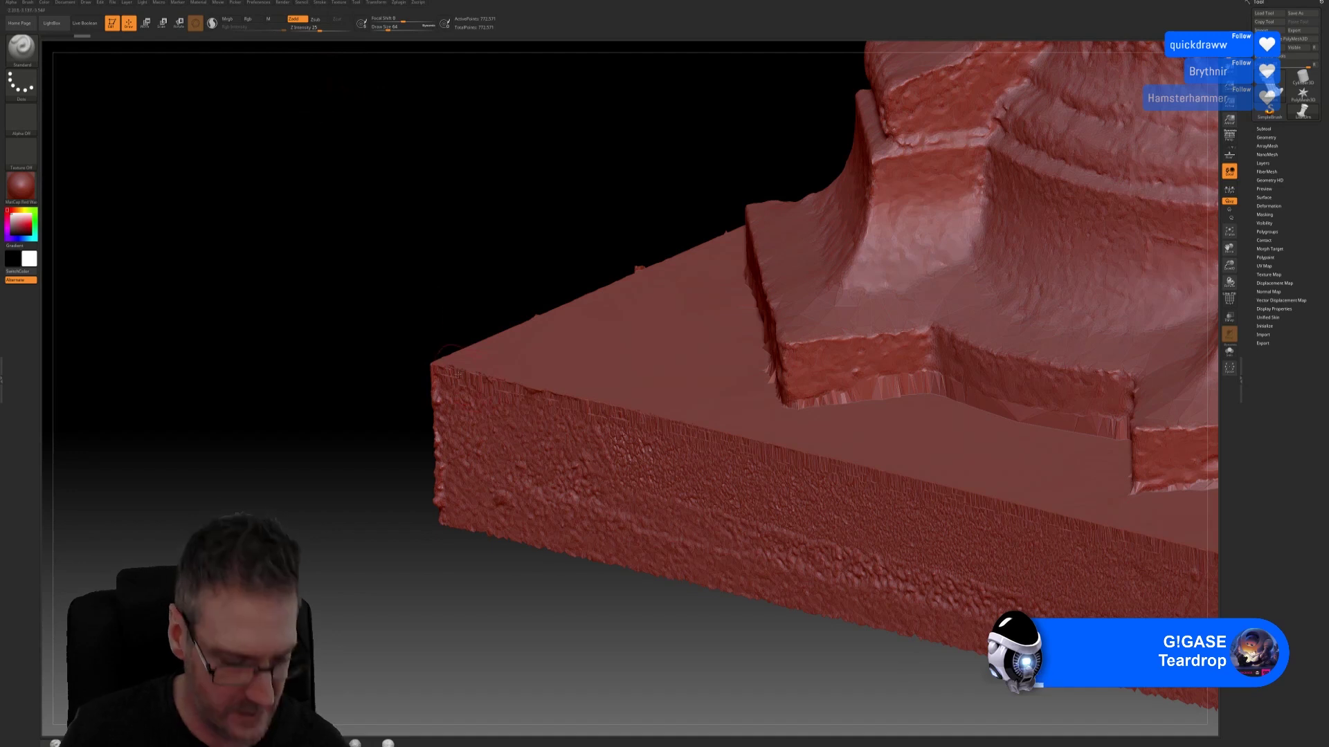
Step: Lower the brush's Z Intensity to almost zero and reduce its draw size for work on the base's edge
{"action": "key", "text": "shift"}
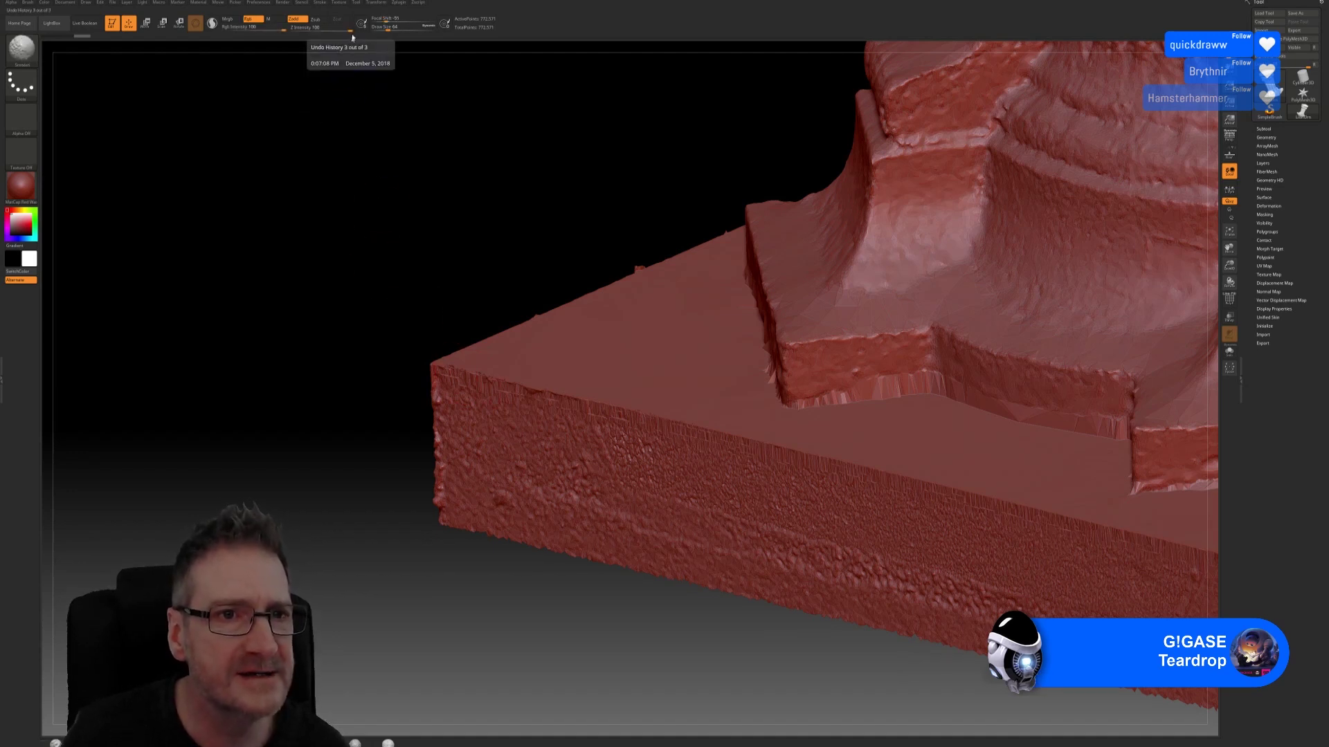
{"action": "left_click_drag", "start_coordinate": [352, 30], "coordinate": [300, 34]}
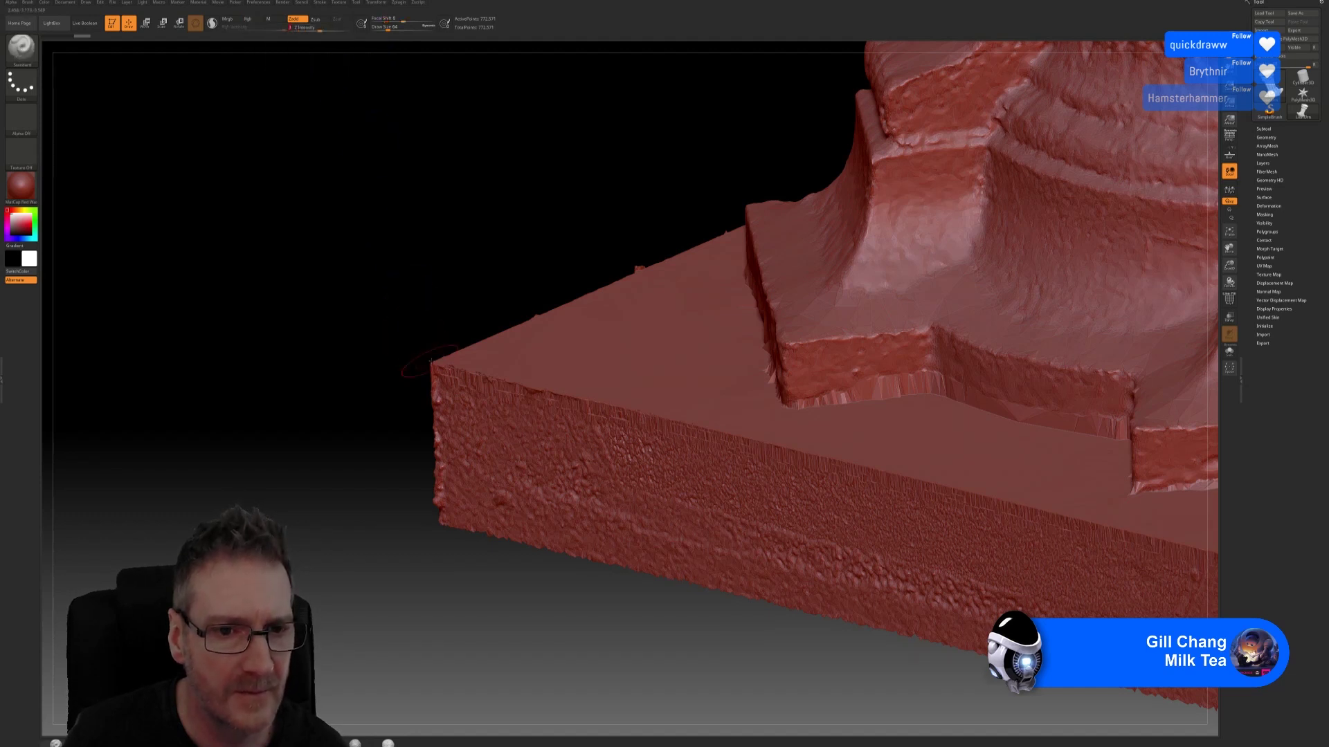
{"action": "key", "text": "bracketleft"}
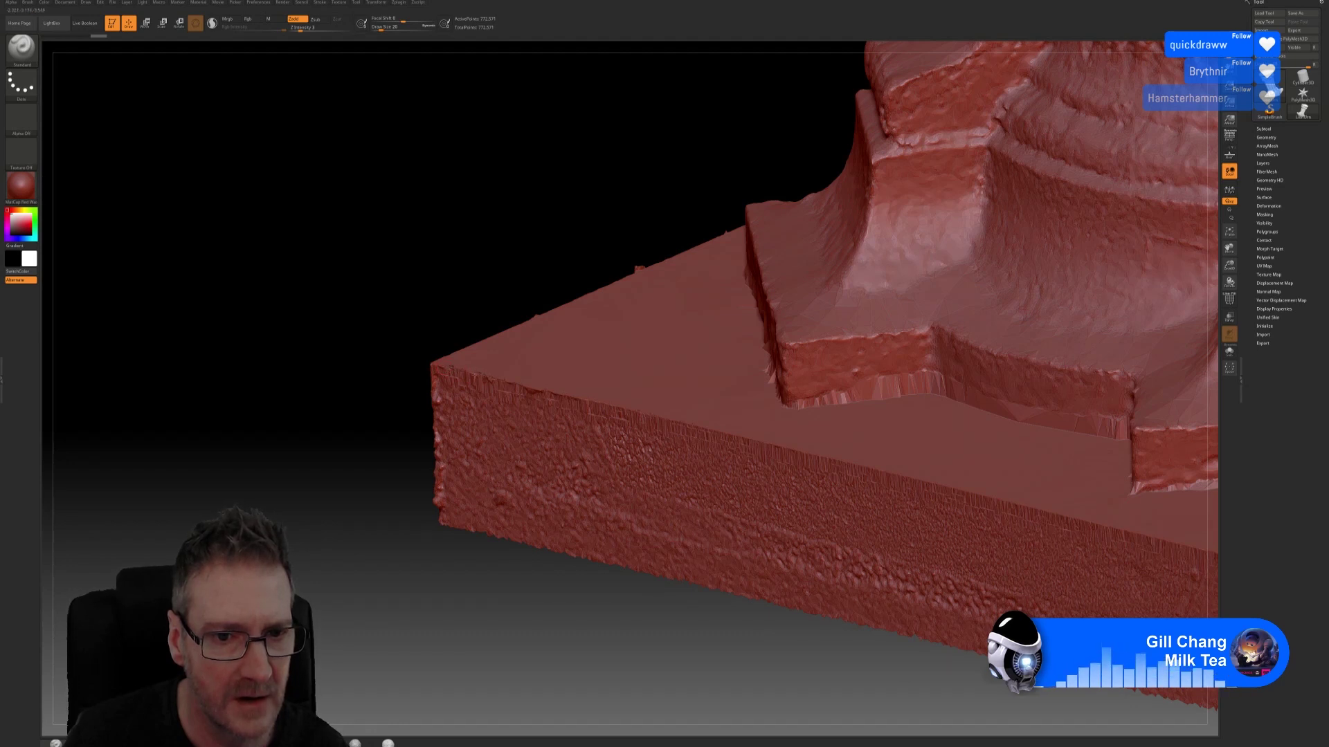
{"action": "key", "text": "b"}
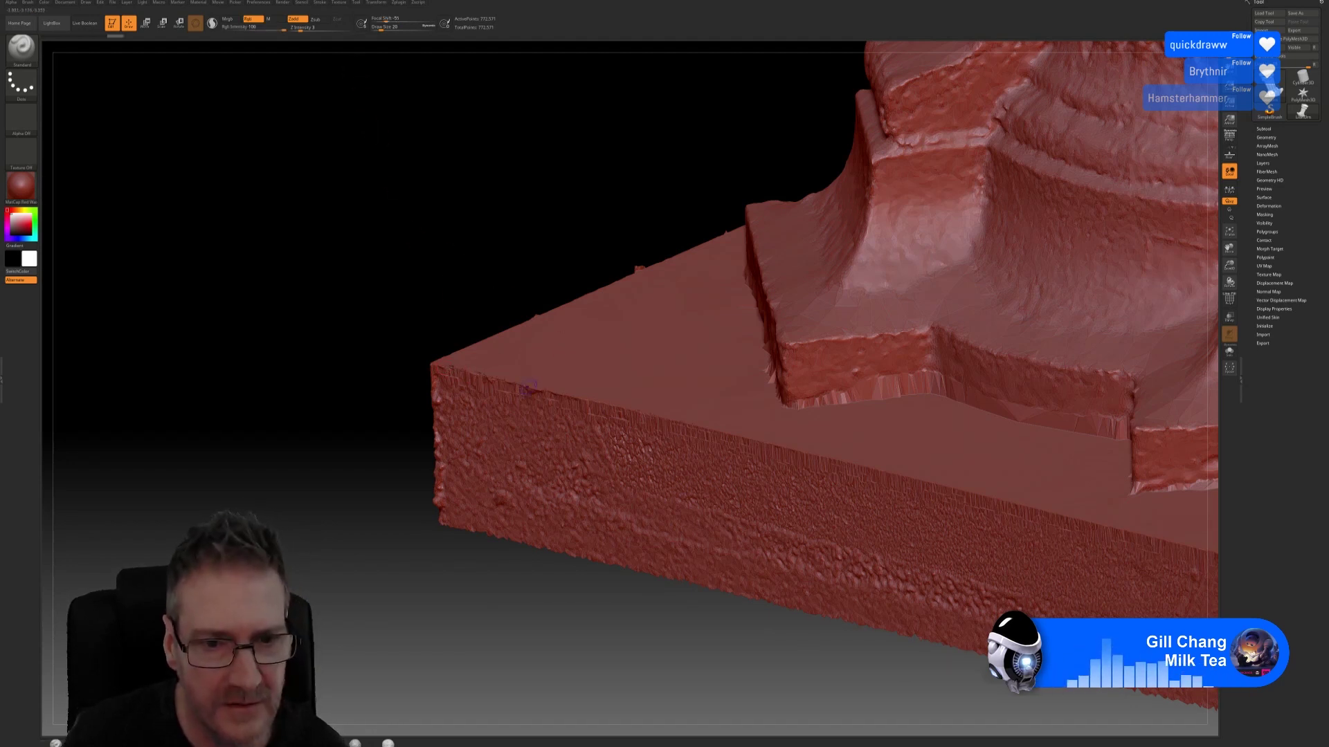
{"action": "key", "text": "shift"}
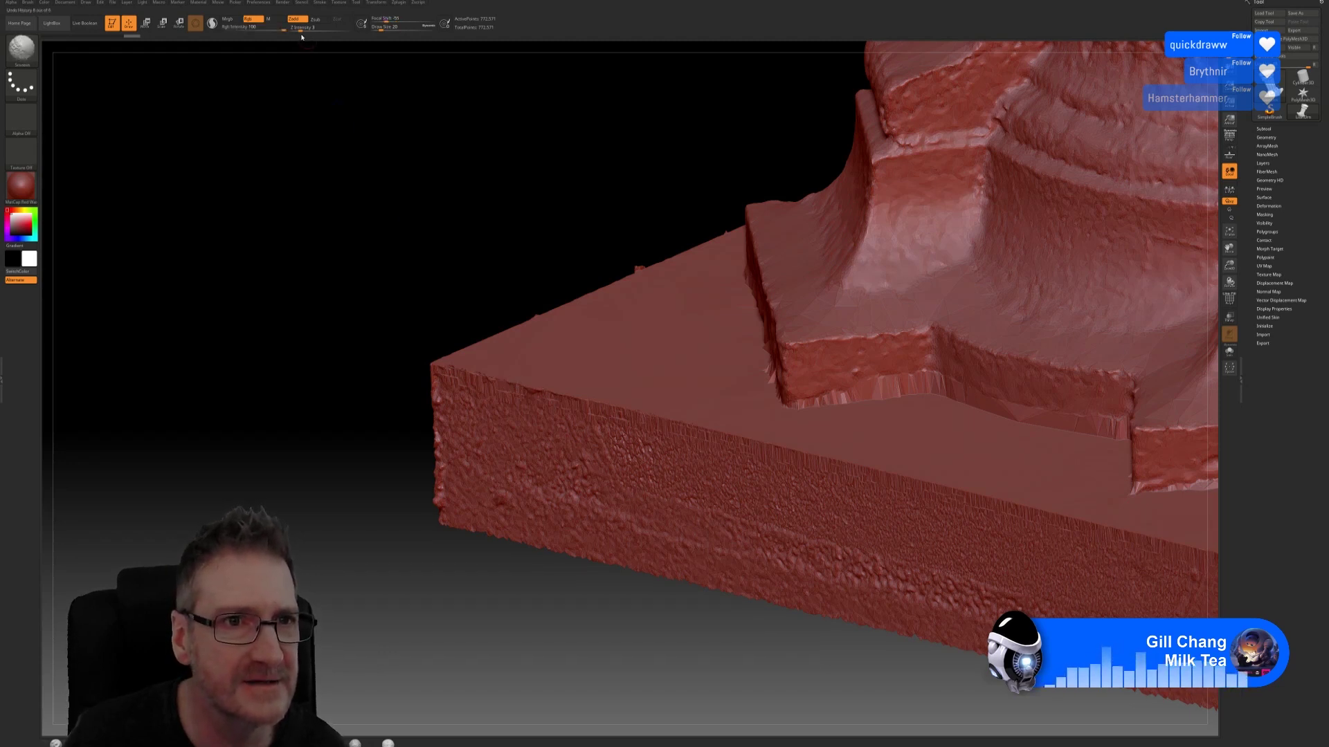
Step: Raise the Smooth brush's Z Intensity to a moderate strength for the base's edge
{"action": "left_click_drag", "start_coordinate": [301, 31], "coordinate": [309, 31]}
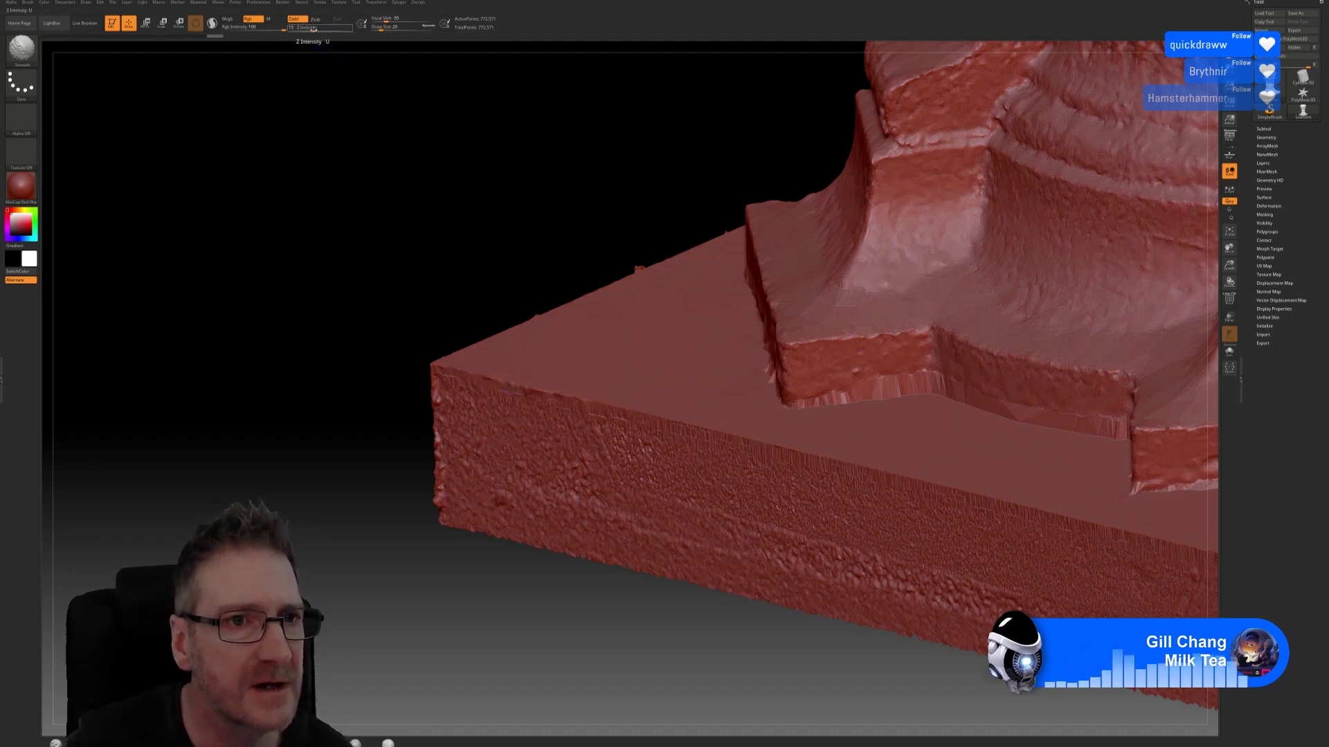
{"action": "left_click", "coordinate": [314, 28]}
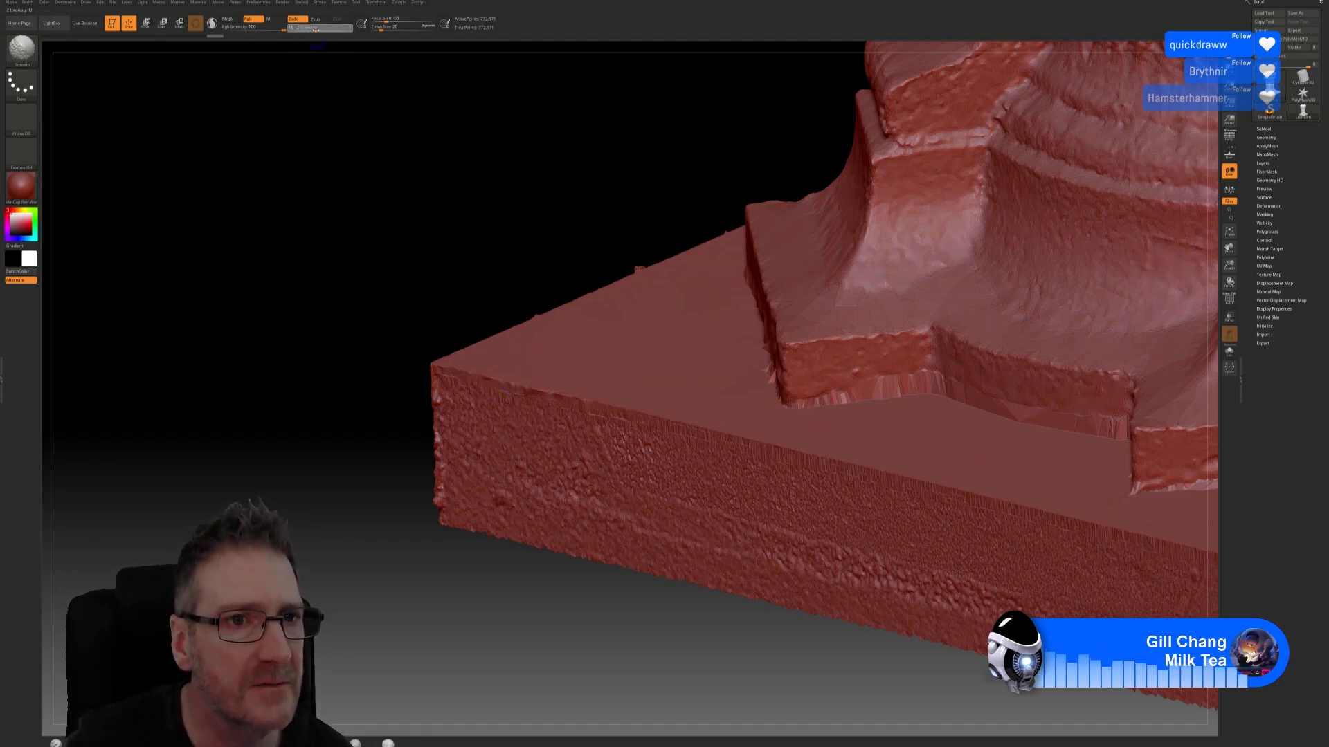
{"action": "left_click", "coordinate": [320, 27]}
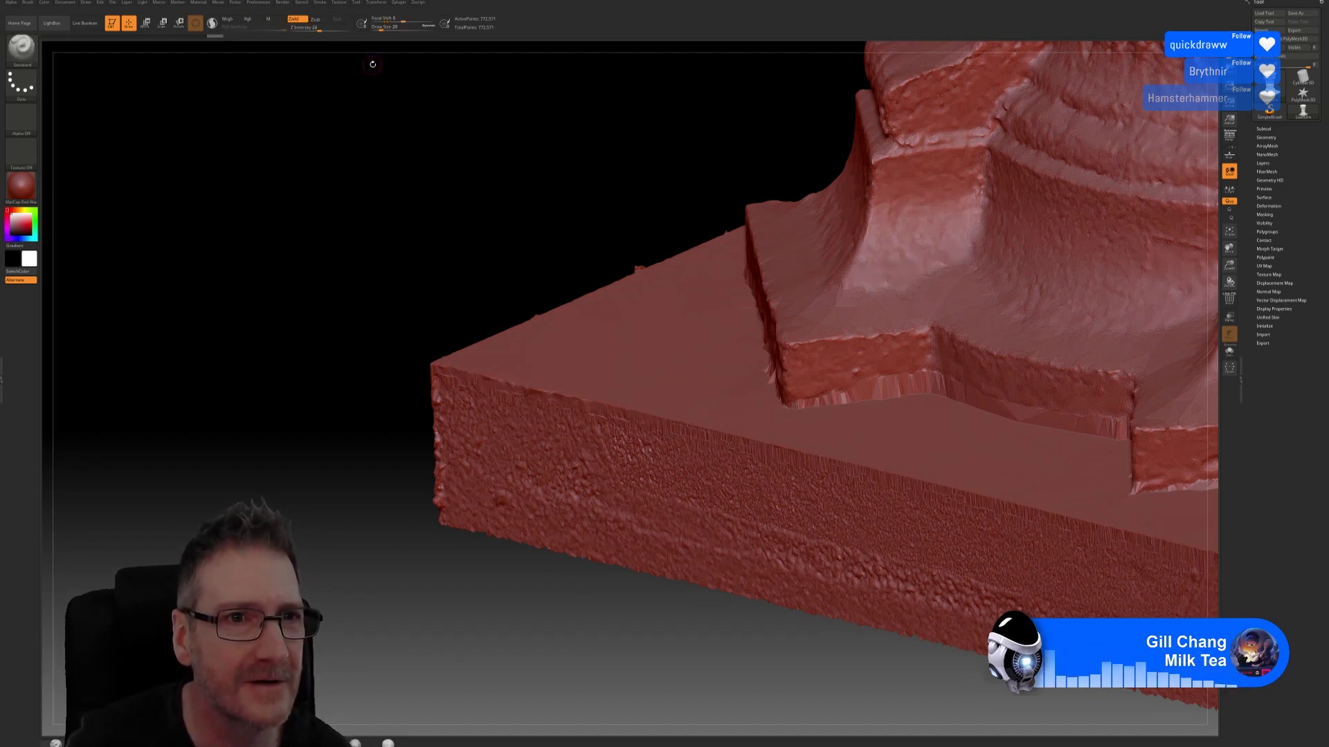
{"action": "left_click", "coordinate": [314, 28]}
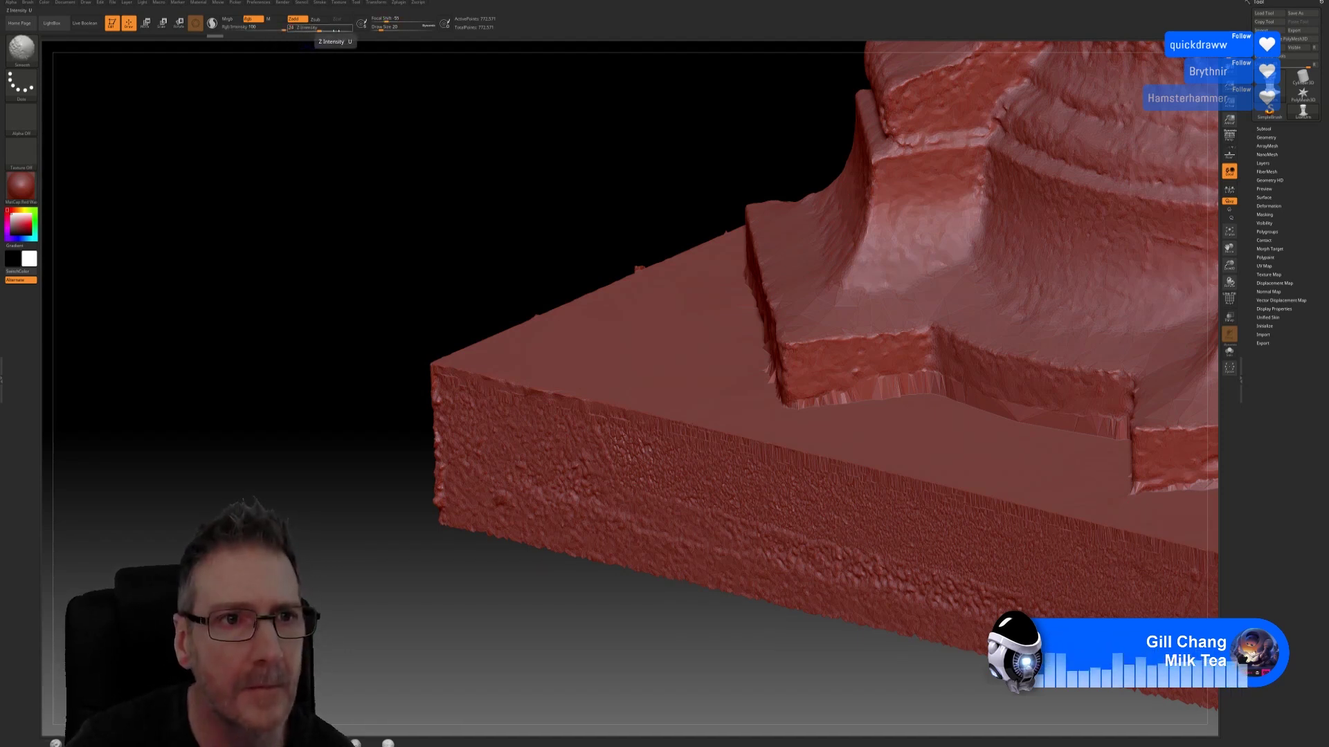
{"action": "key", "text": "shift"}
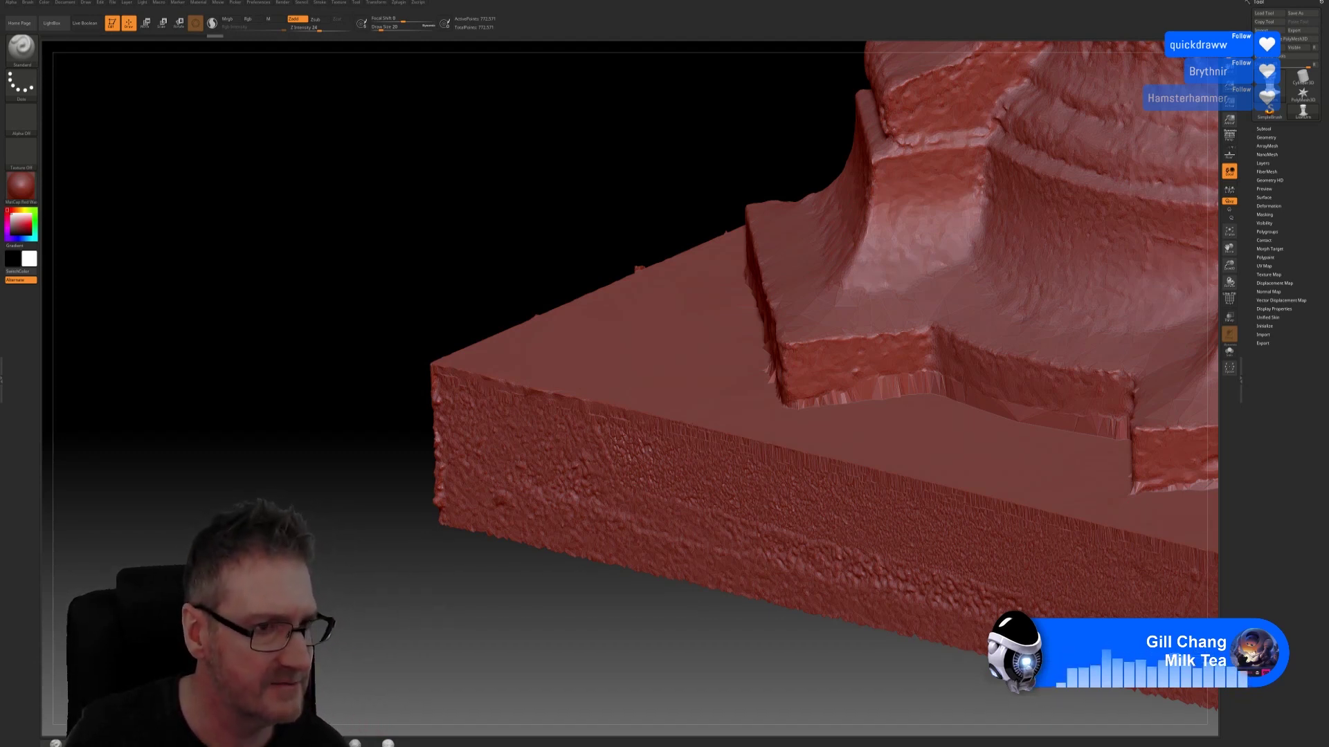
{"action": "left_click", "coordinate": [20, 49]}
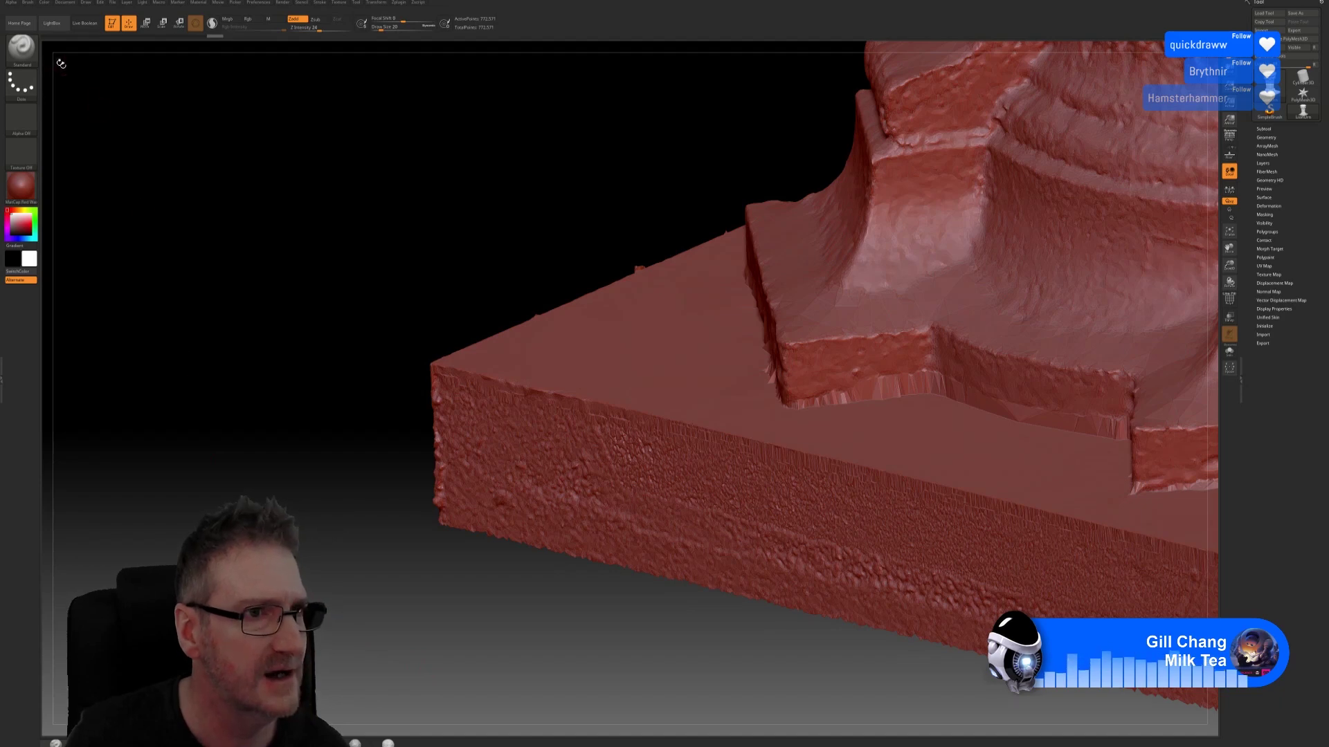
{"action": "left_click", "coordinate": [21, 48]}
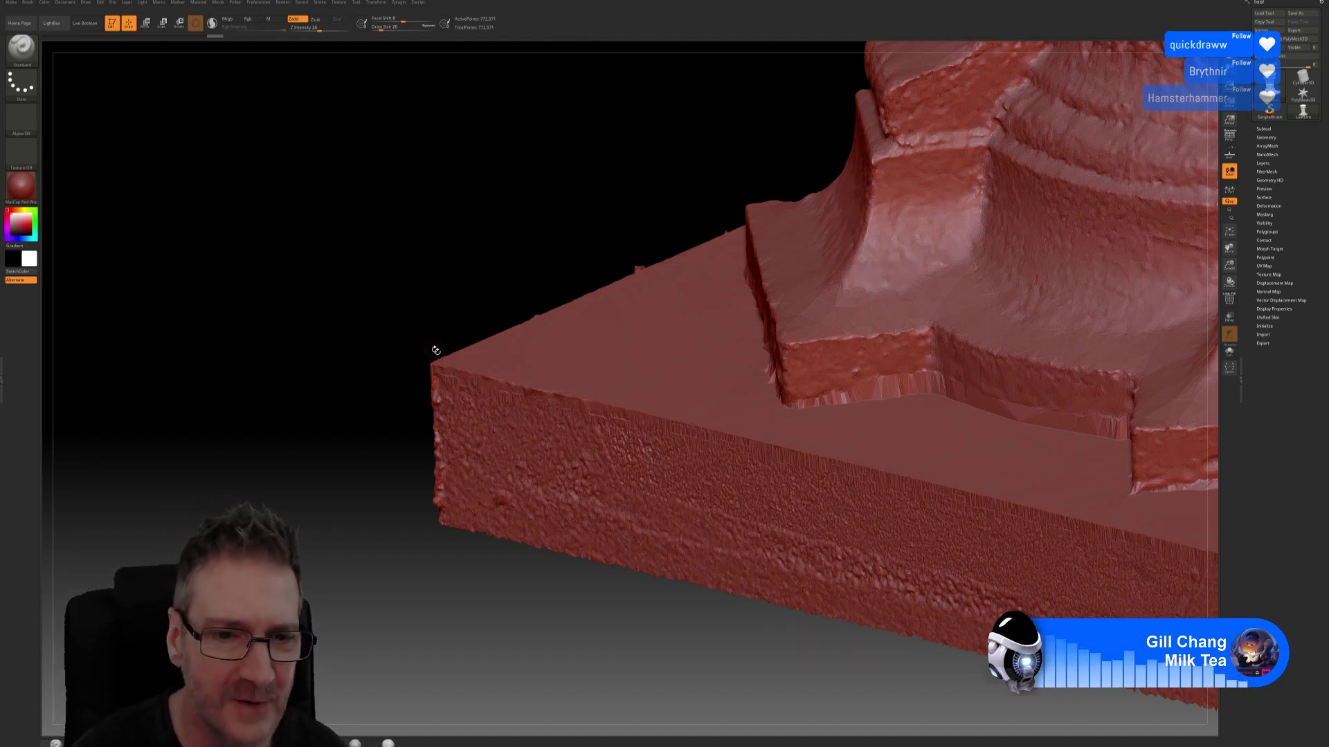
Step: Smooth the rough upper edge of the square base along its long front side, starting near the outer corner
{"action": "key", "text": "1"}
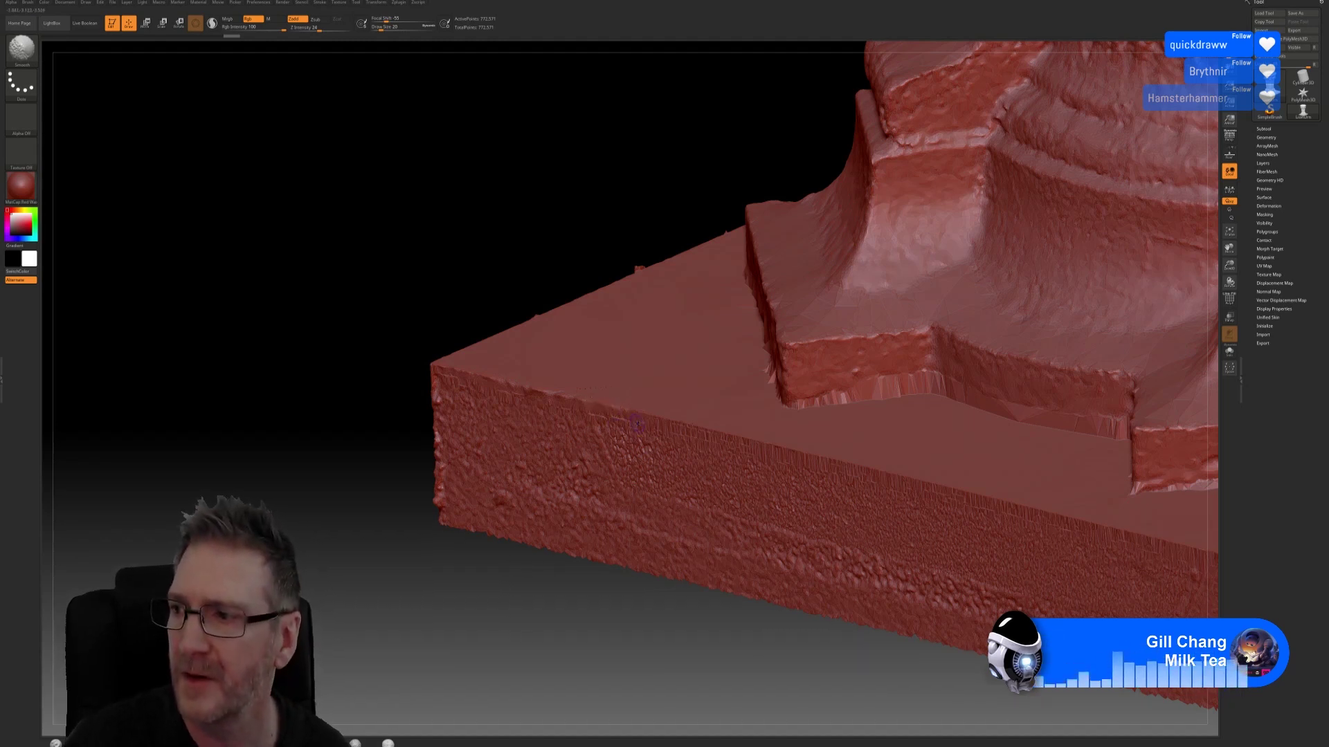
{"action": "key", "text": "shift"}
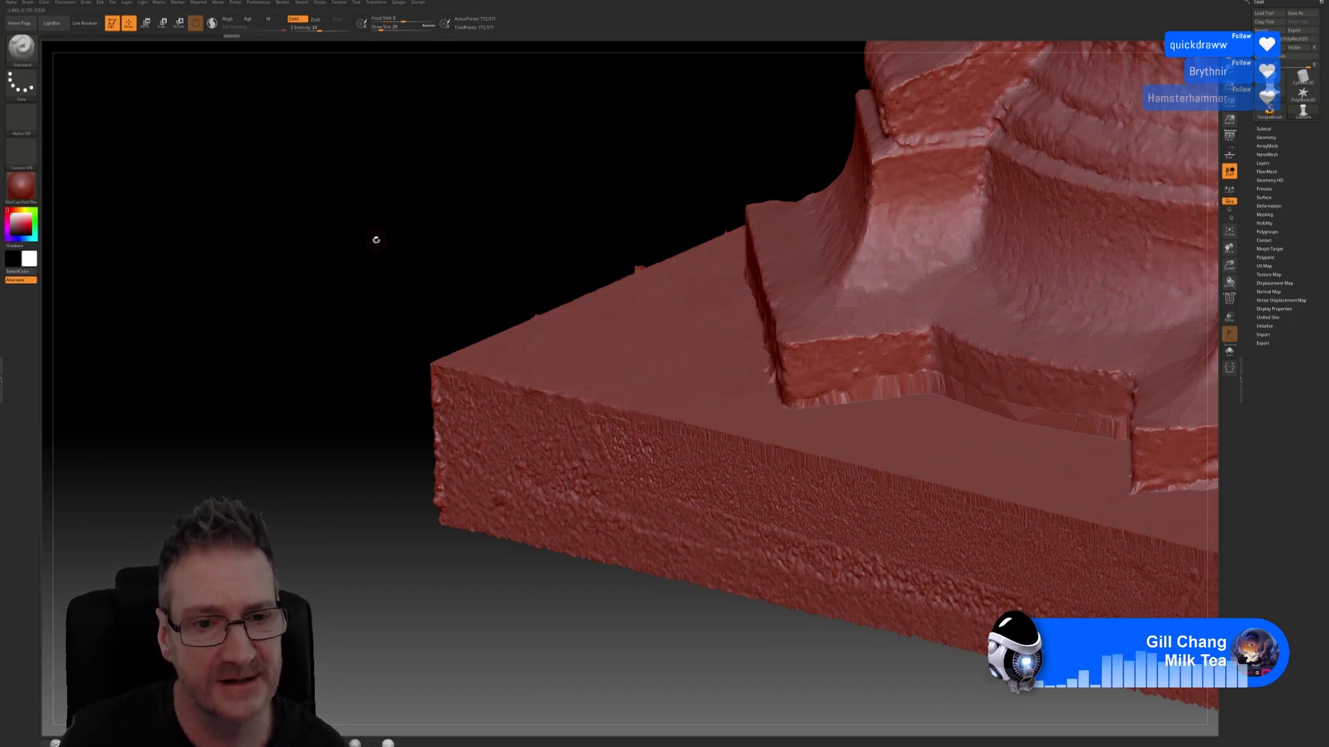
{"action": "left_click_drag", "start_coordinate": [341, 232], "coordinate": [534, 213]}
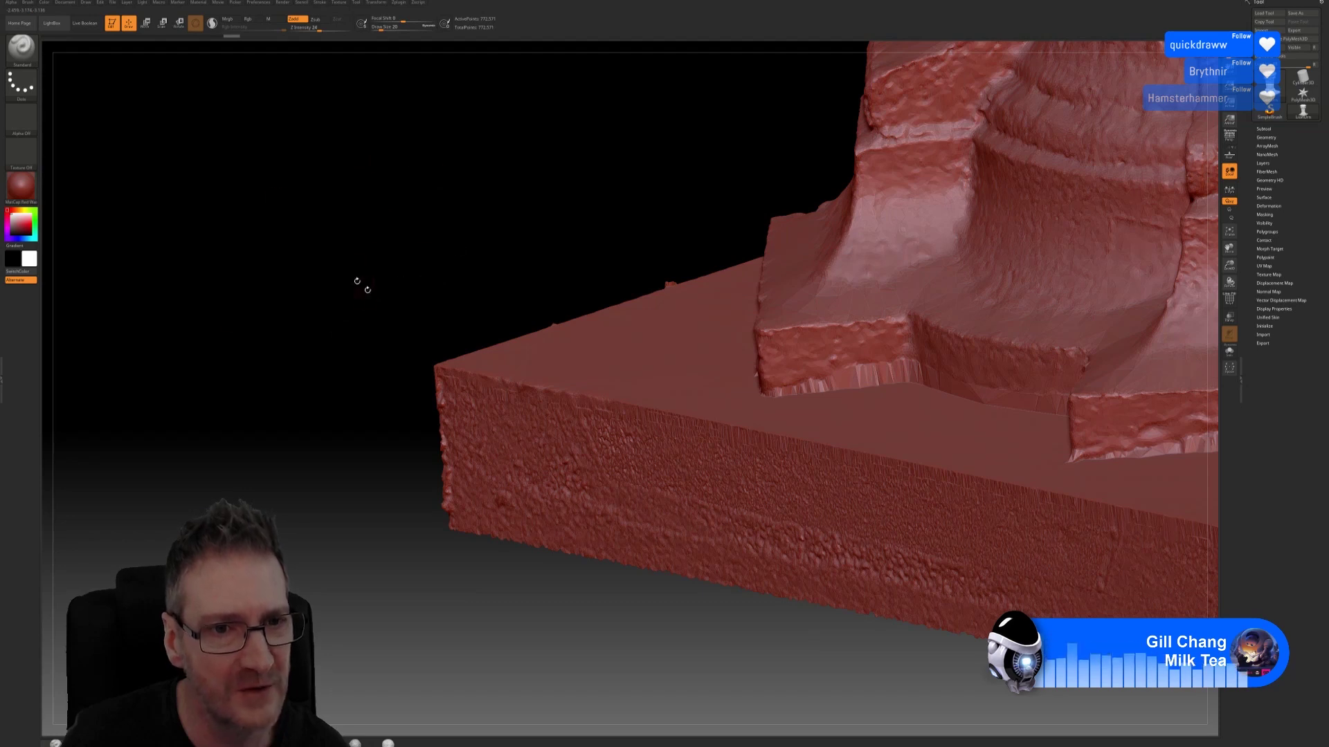
{"action": "mouse_move", "coordinate": [481, 231]}
{"action": "left_mouse_down"}
{"action": "mouse_move", "coordinate": [394, 235]}
{"action": "mouse_move", "coordinate": [380, 222]}
{"action": "left_mouse_up"}
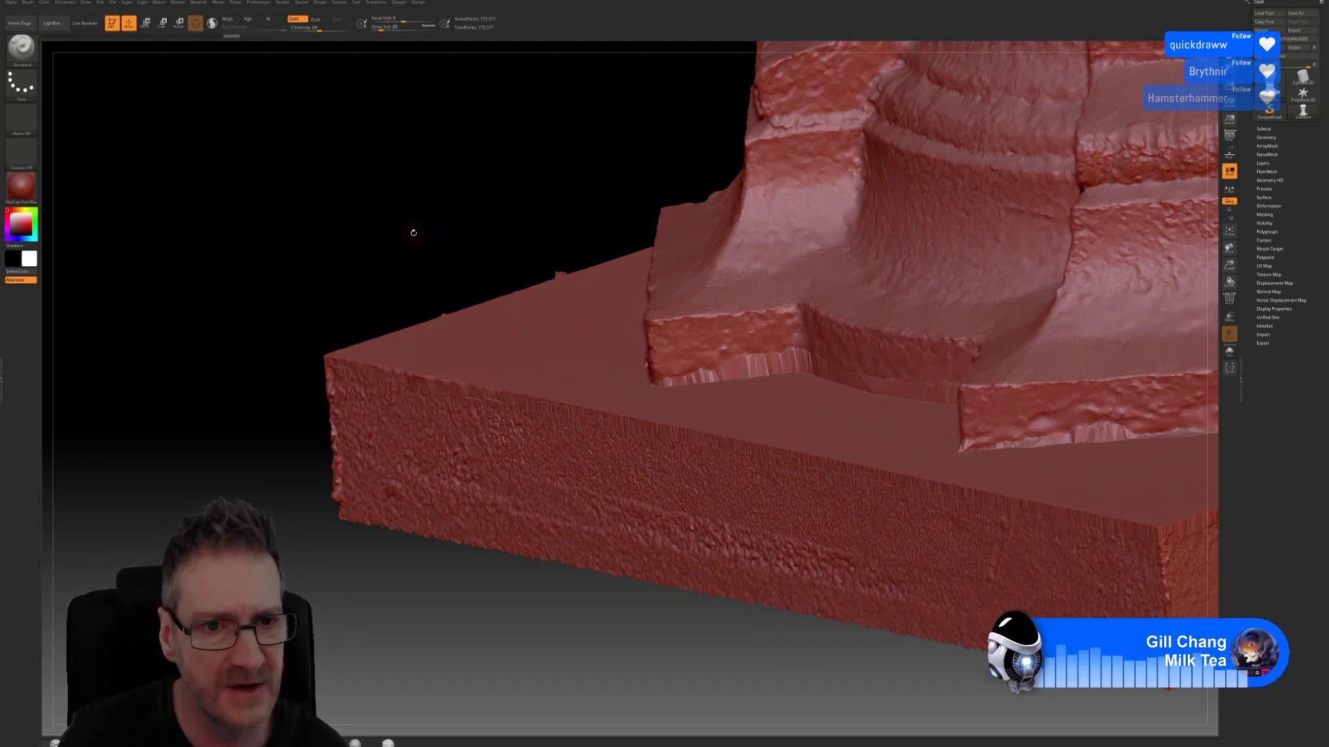
{"action": "left_click_drag", "start_coordinate": [412, 229], "coordinate": [302, 197]}
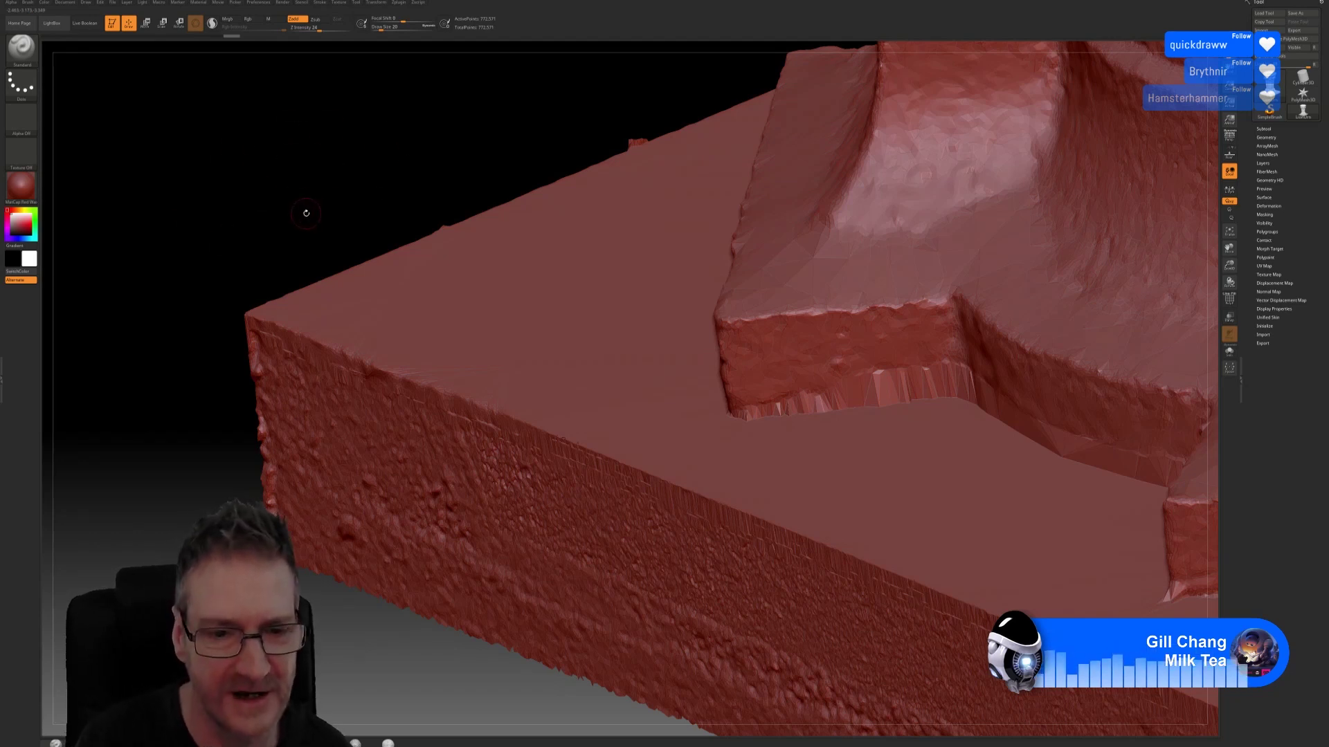
{"action": "key", "text": "shift"}
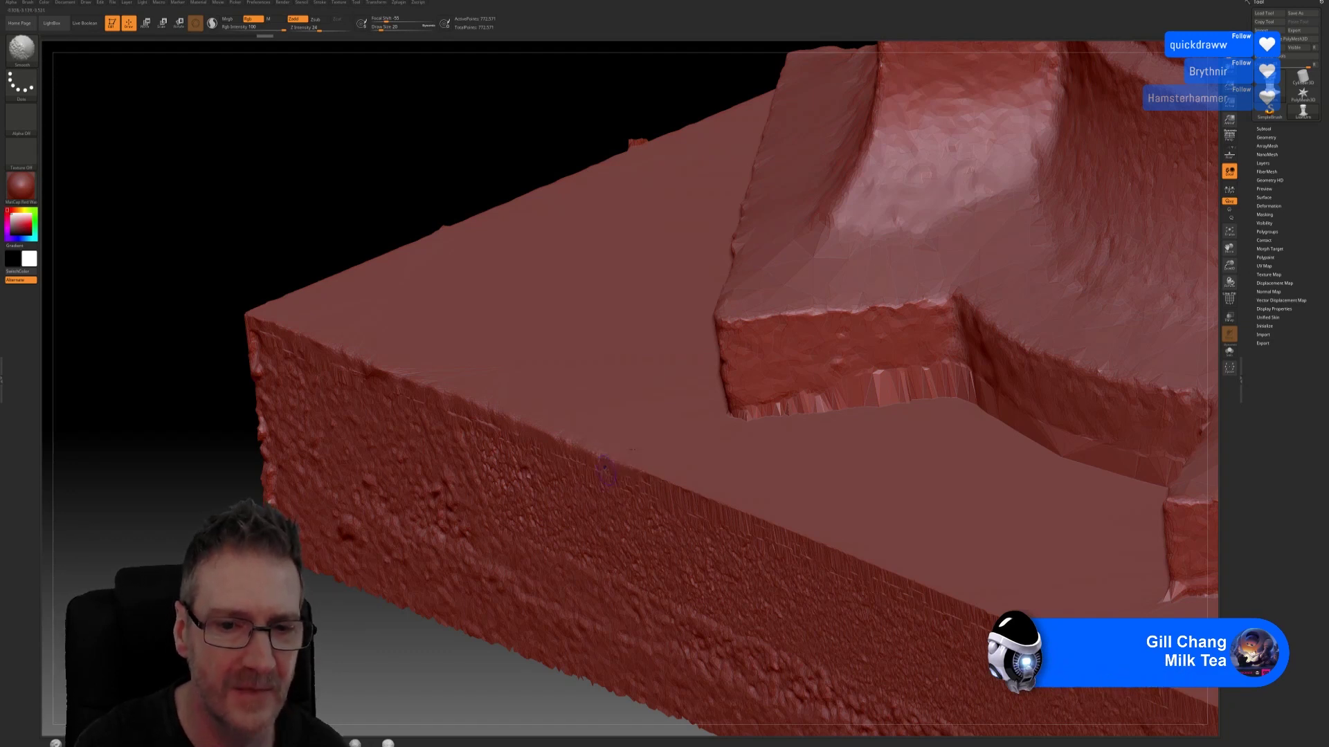
{"action": "key", "text": "shift"}
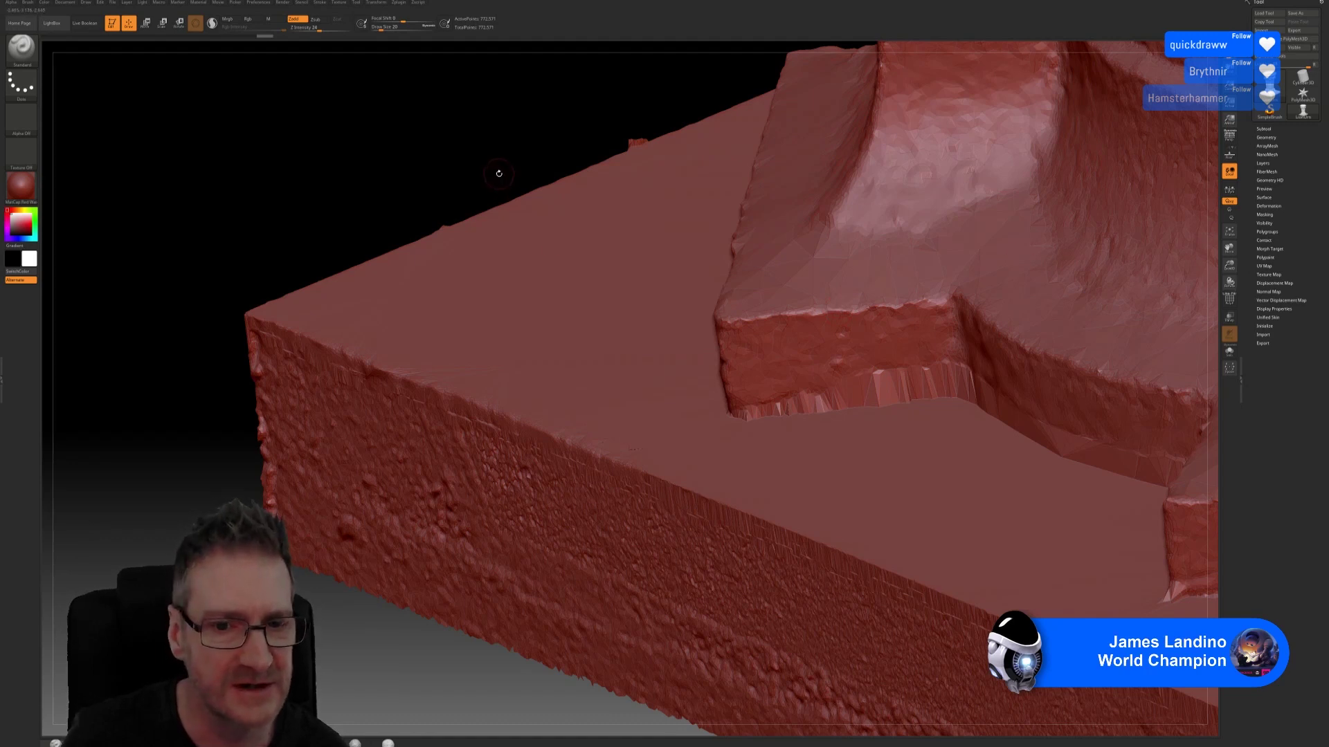
{"action": "mouse_move", "coordinate": [496, 173]}
{"action": "left_mouse_down", "text": "alt"}
{"action": "mouse_move", "coordinate": [403, 142]}
{"action": "mouse_move", "coordinate": [322, 156]}
{"action": "mouse_move", "coordinate": [239, 116]}
{"action": "left_mouse_up", "text": "alt"}
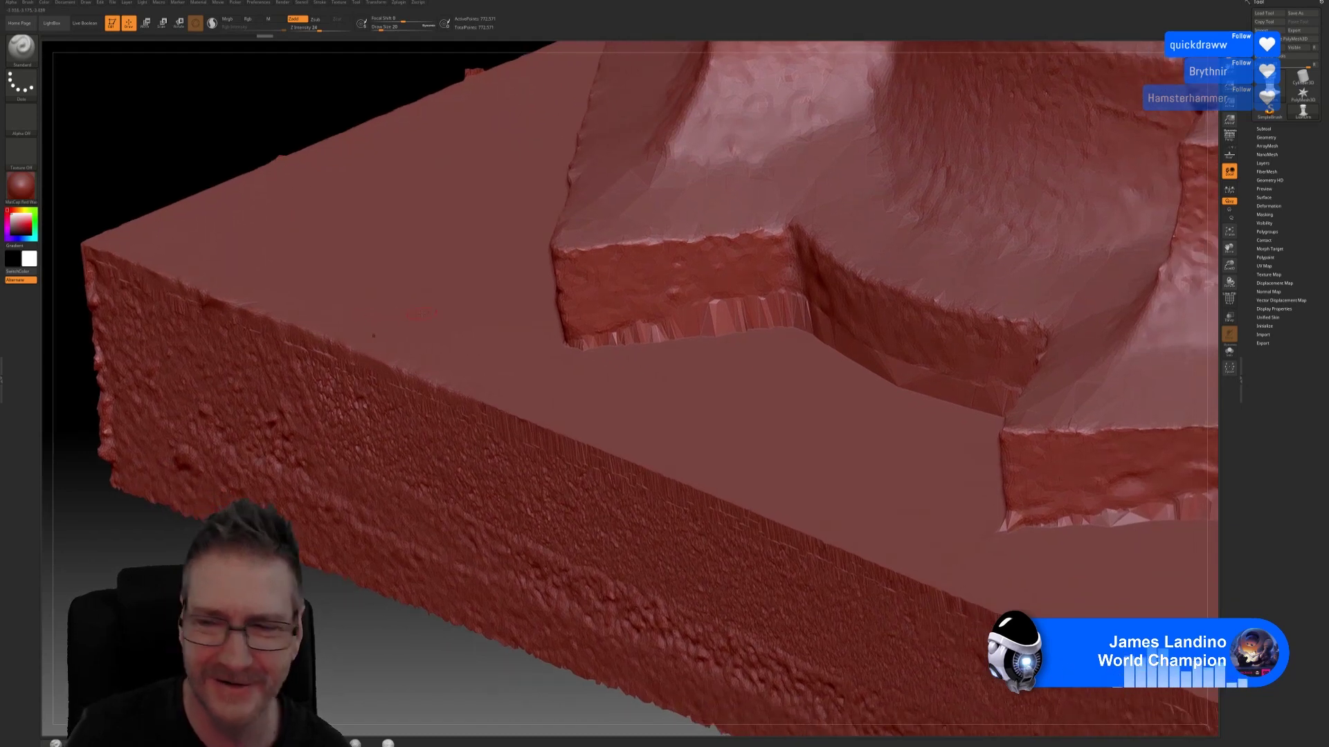
Step: Continue smoothing the base's upper front edge along the stretch below the pedestal's stepped foot
{"action": "key", "text": "b"}
{"action": "key", "text": "s"}
{"action": "key", "text": "t"}
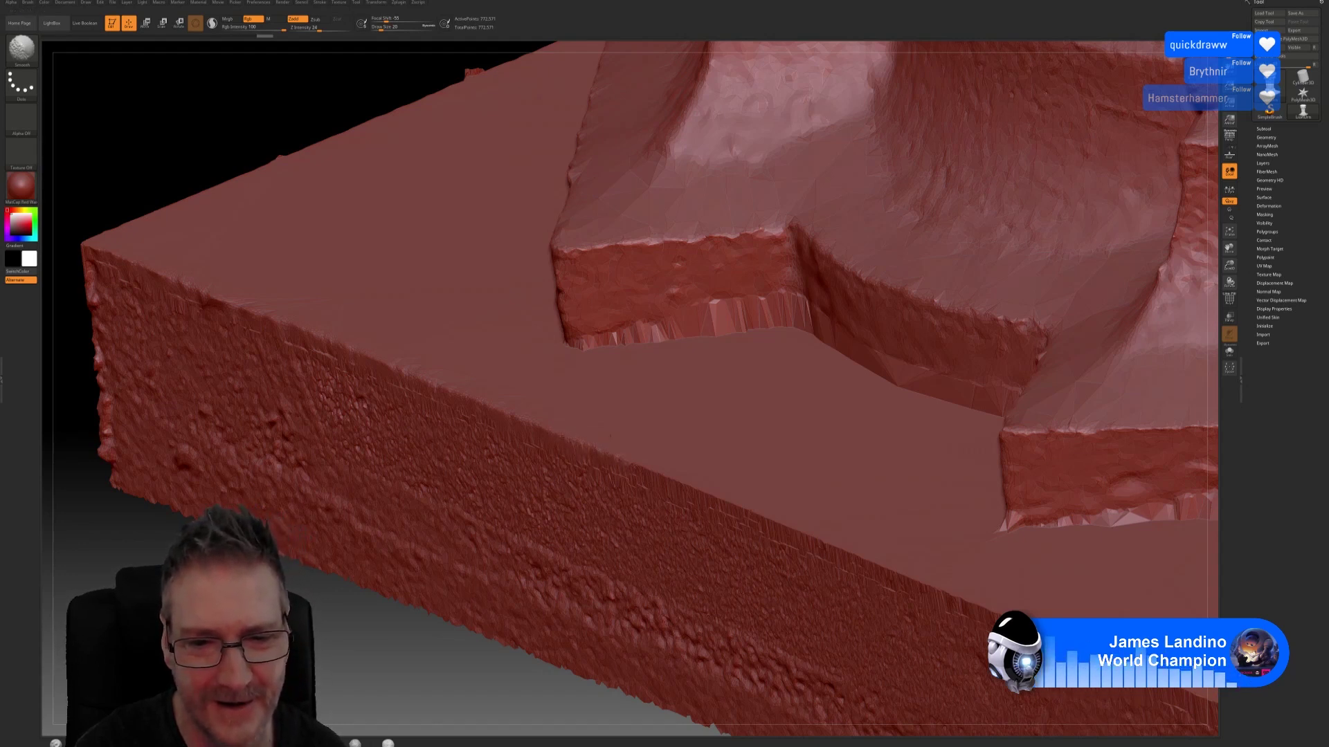
{"action": "key", "text": "shift"}
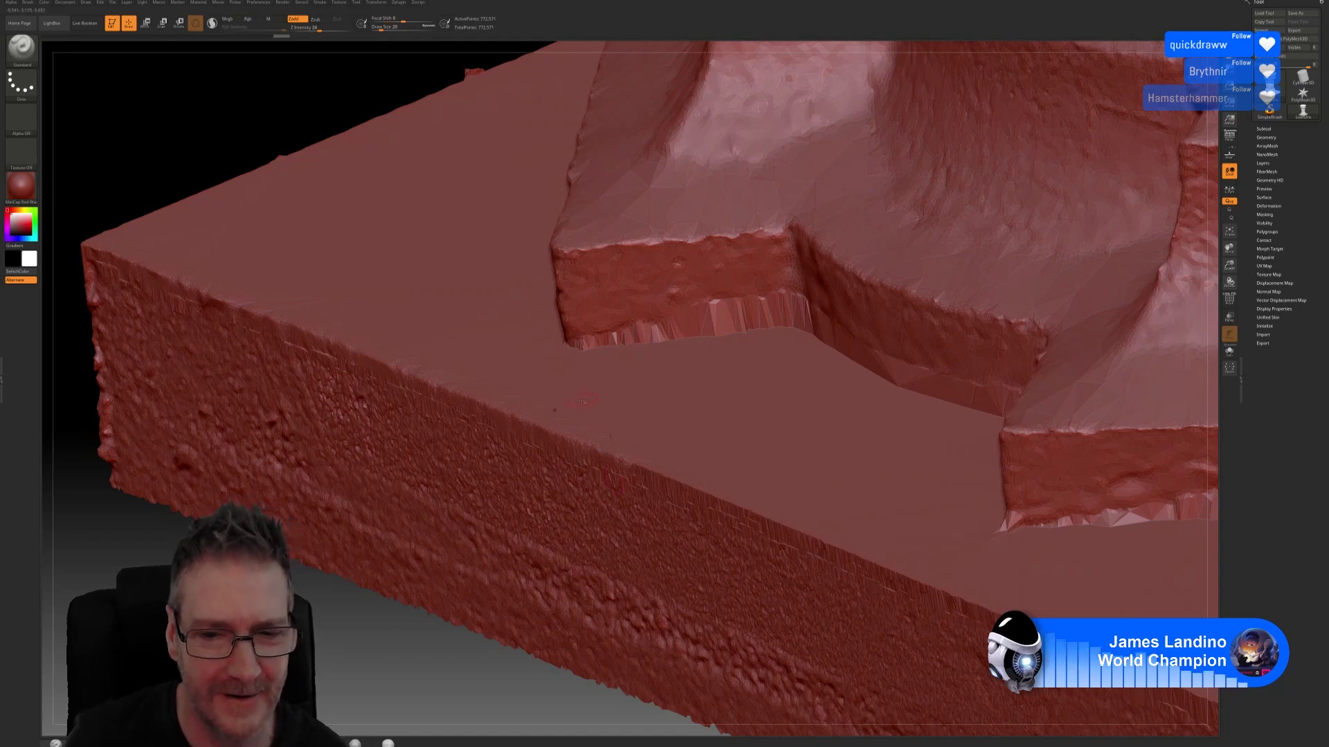
{"action": "right_click_drag", "start_coordinate": [583, 401], "coordinate": [350, 617]}
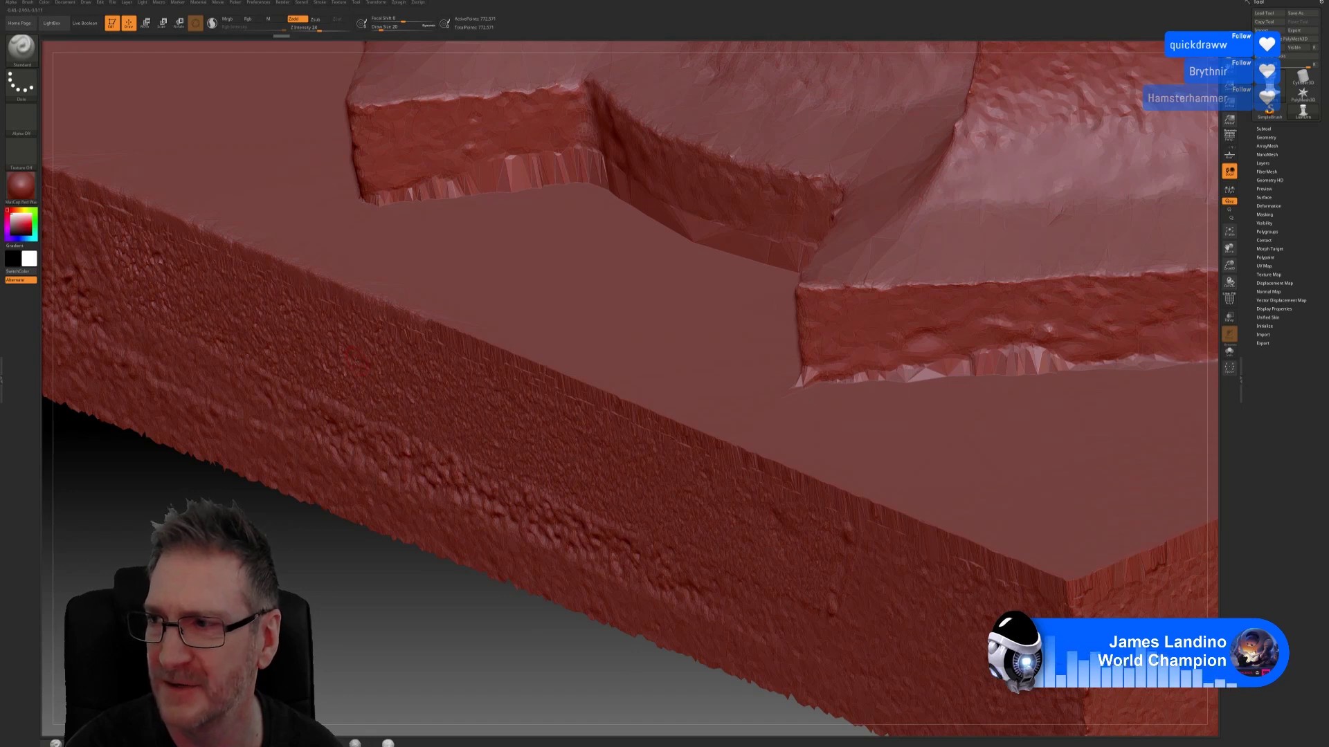
{"action": "key", "text": "shift"}
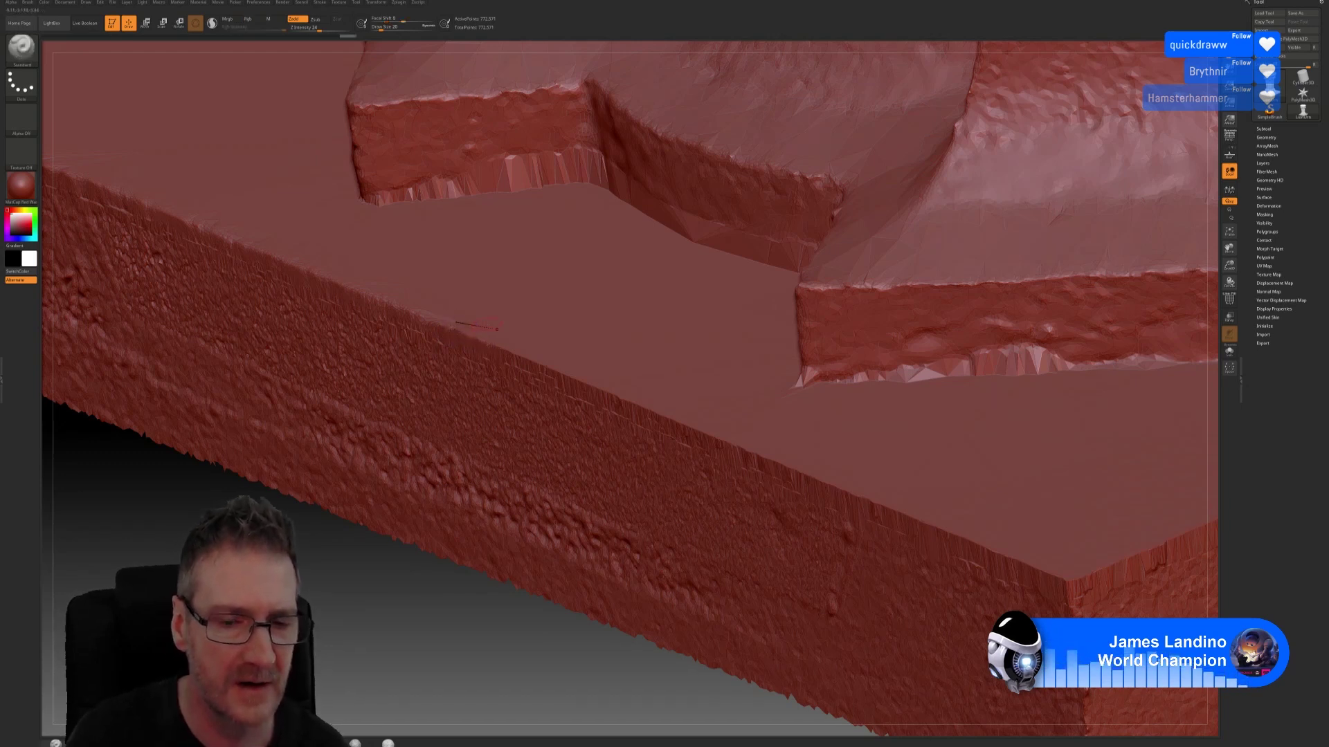
{"action": "right_click_drag", "start_coordinate": [474, 325], "coordinate": [450, 315], "text": "alt"}
{"action": "right_click_drag", "start_coordinate": [746, 689], "coordinate": [692, 648], "text": "alt"}
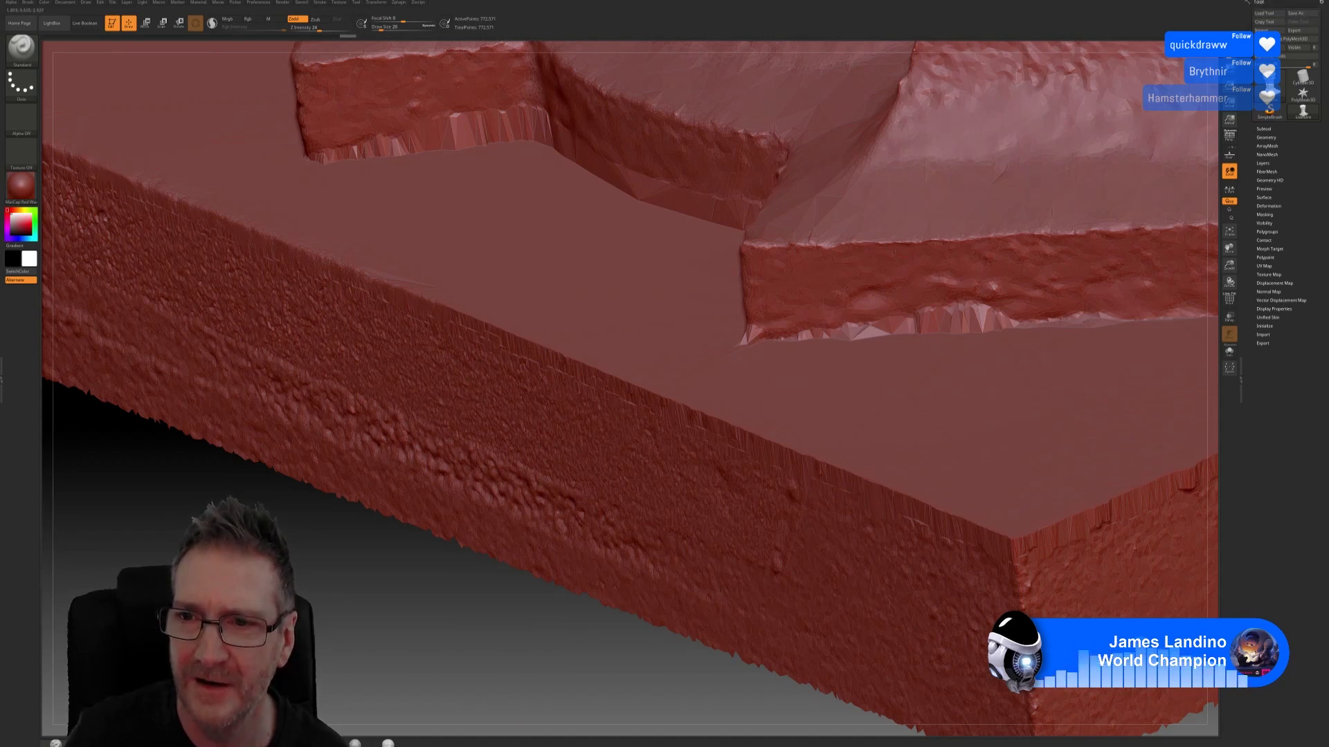
{"action": "left_click_drag", "start_coordinate": [382, 583], "coordinate": [317, 614]}
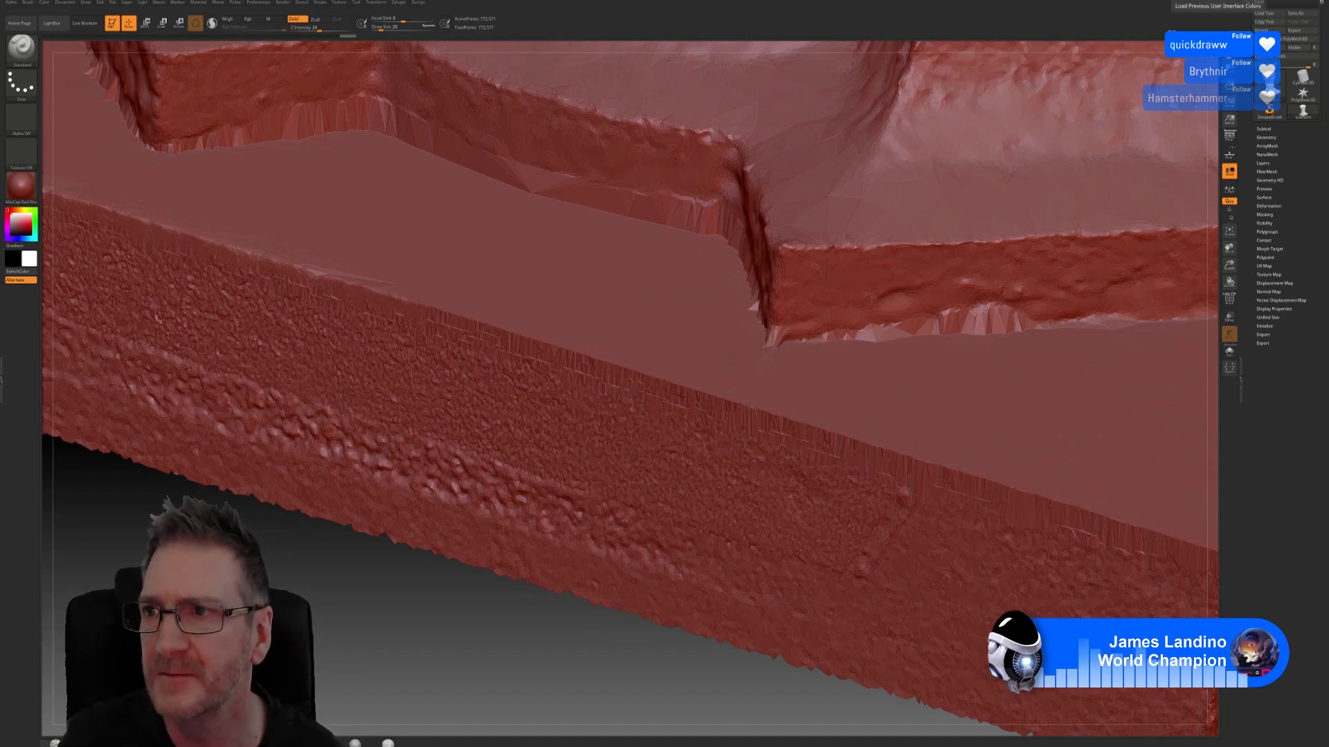
Step: Switch to the web browser and search Google for "zbrush middlemouse"
{"action": "left_click", "coordinate": [1319, 3]}
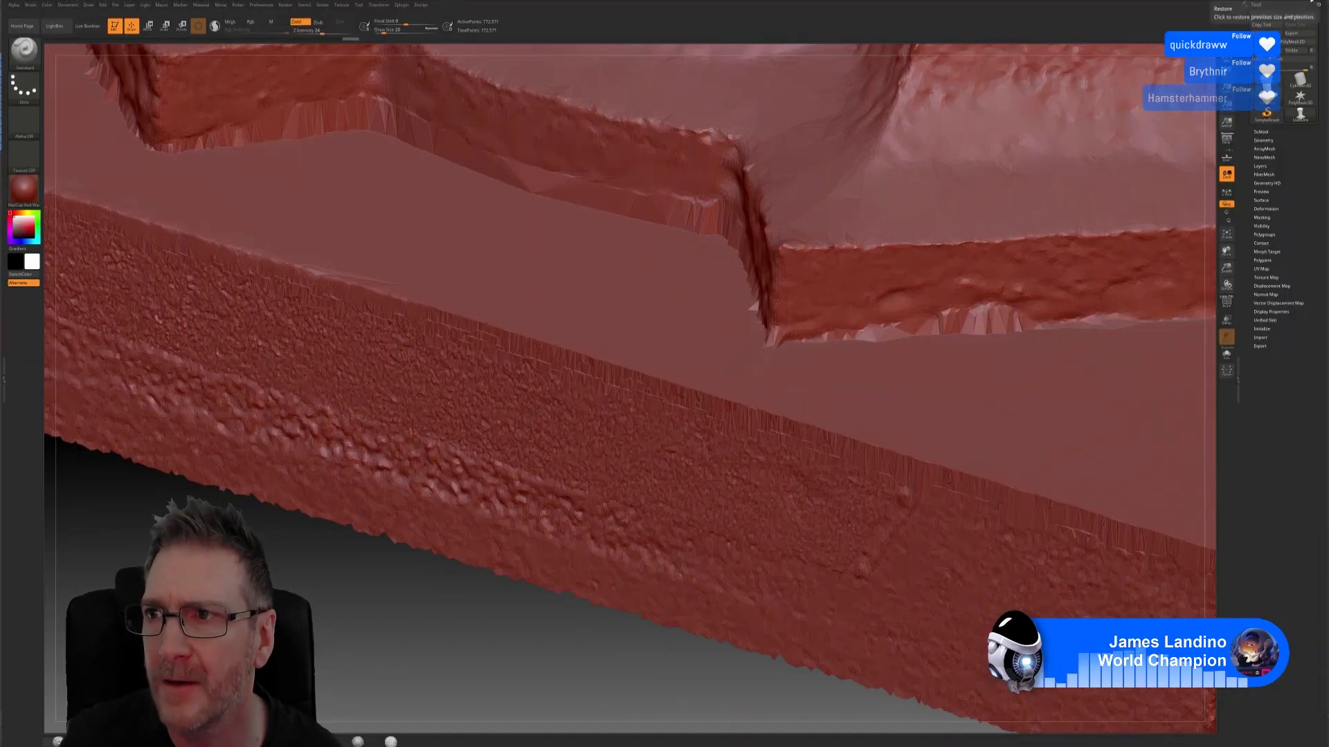
{"action": "left_click", "coordinate": [1303, 2]}
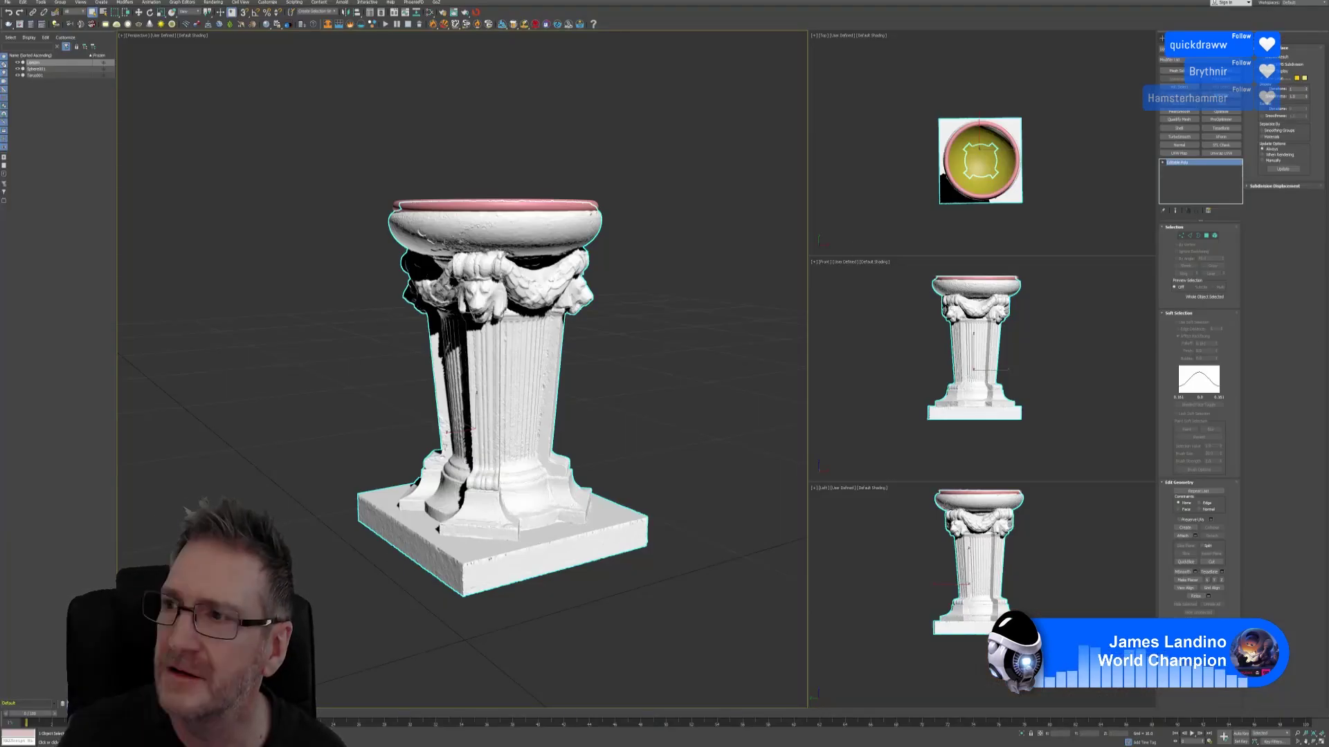
{"action": "left_click_drag", "start_coordinate": [1328, 116], "coordinate": [512, 115]}
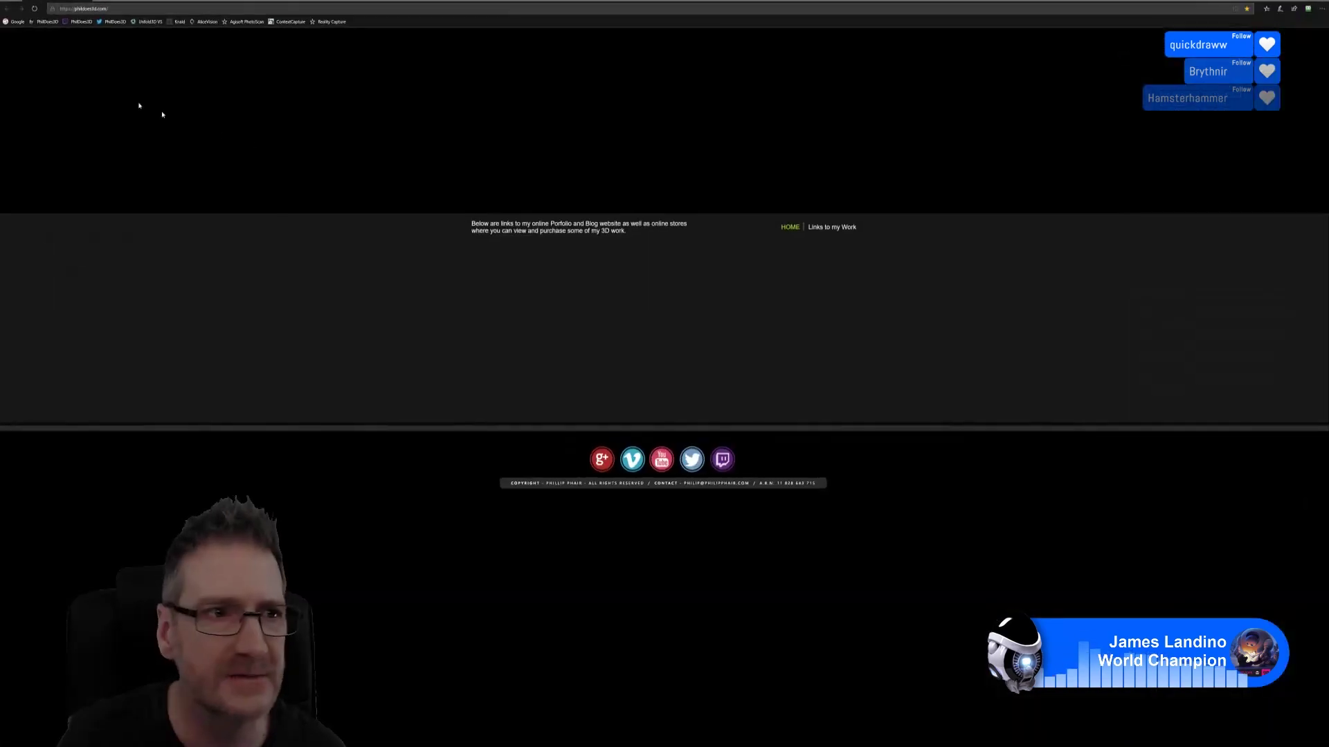
{"action": "left_click", "coordinate": [20, 23]}
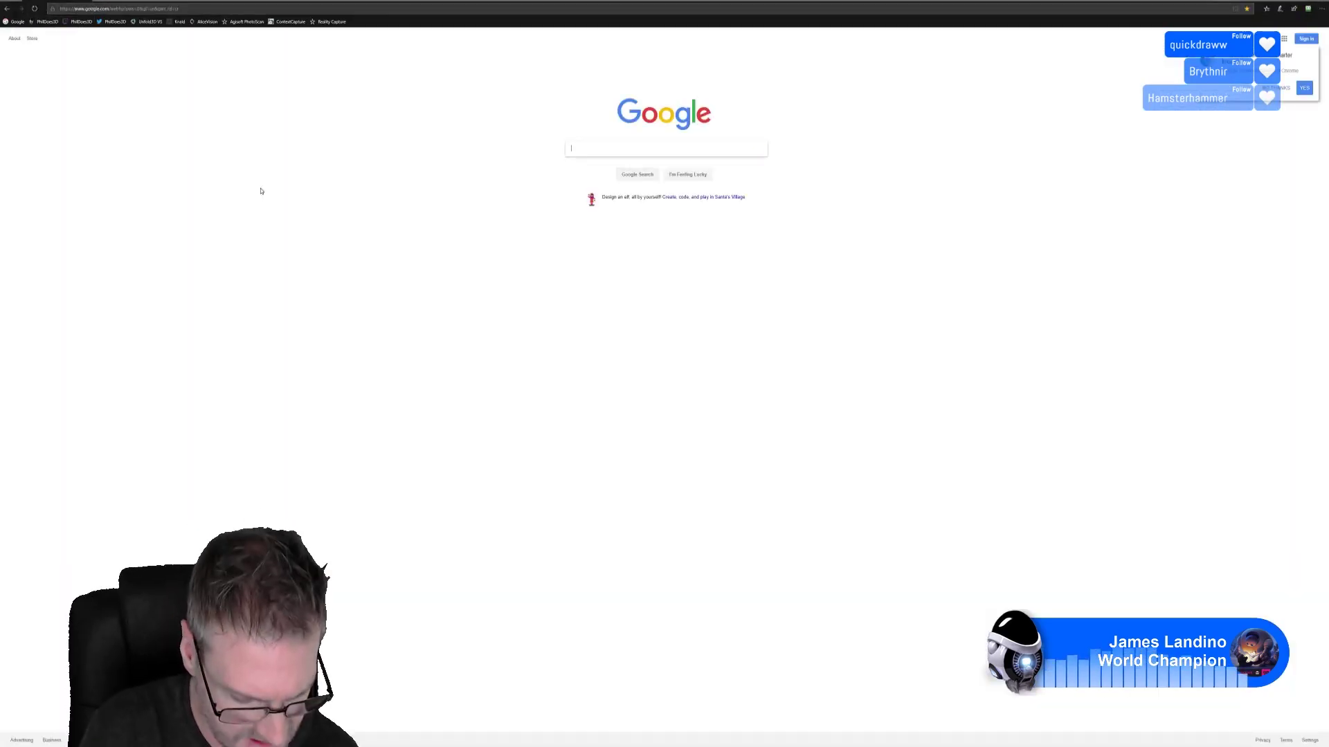
{"action": "type", "text": "zbrush"}
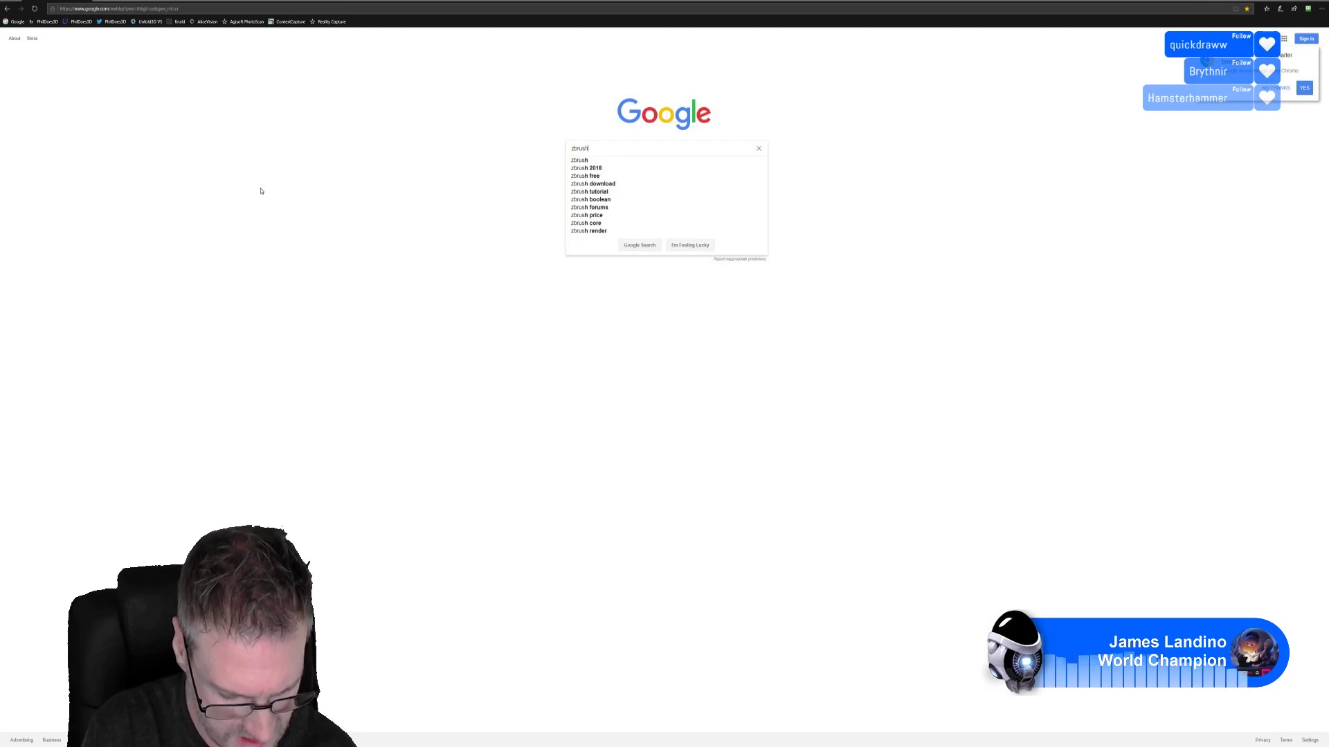
{"action": "type", "text": " middle"}
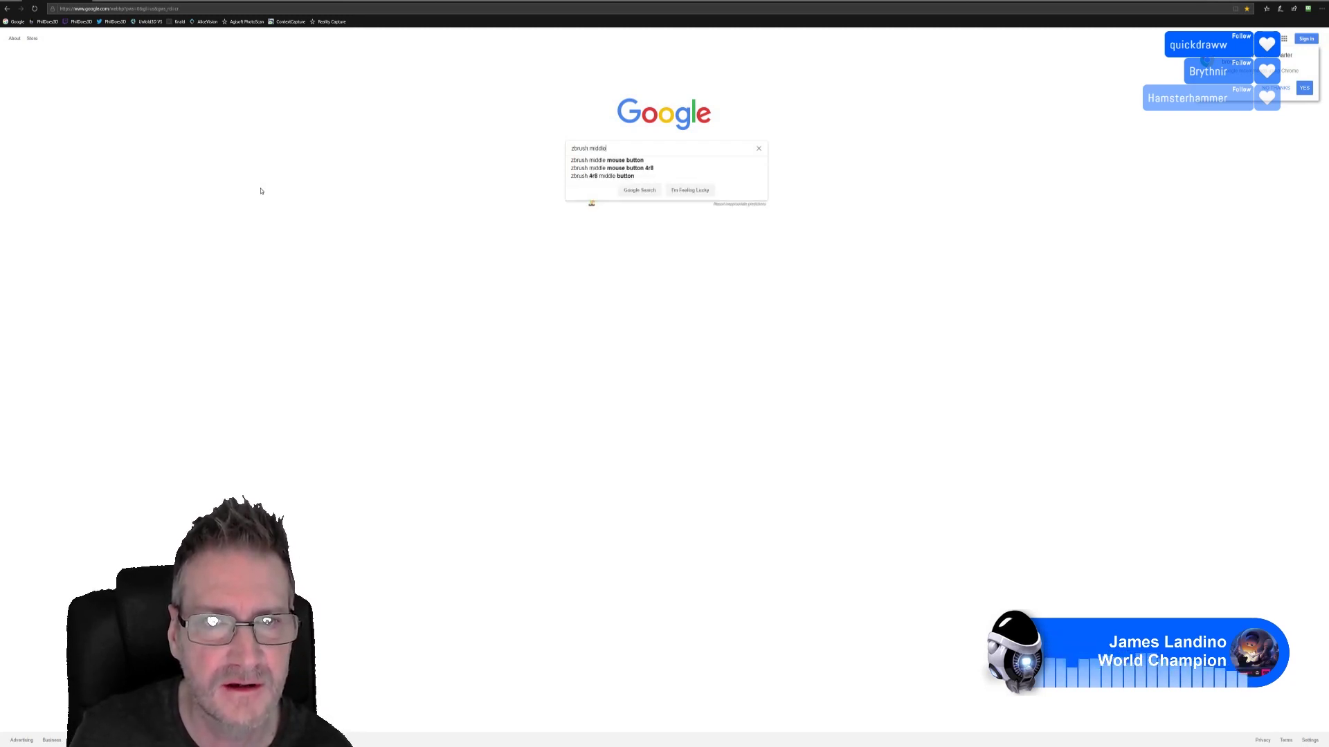
{"action": "type", "text": "mouse"}
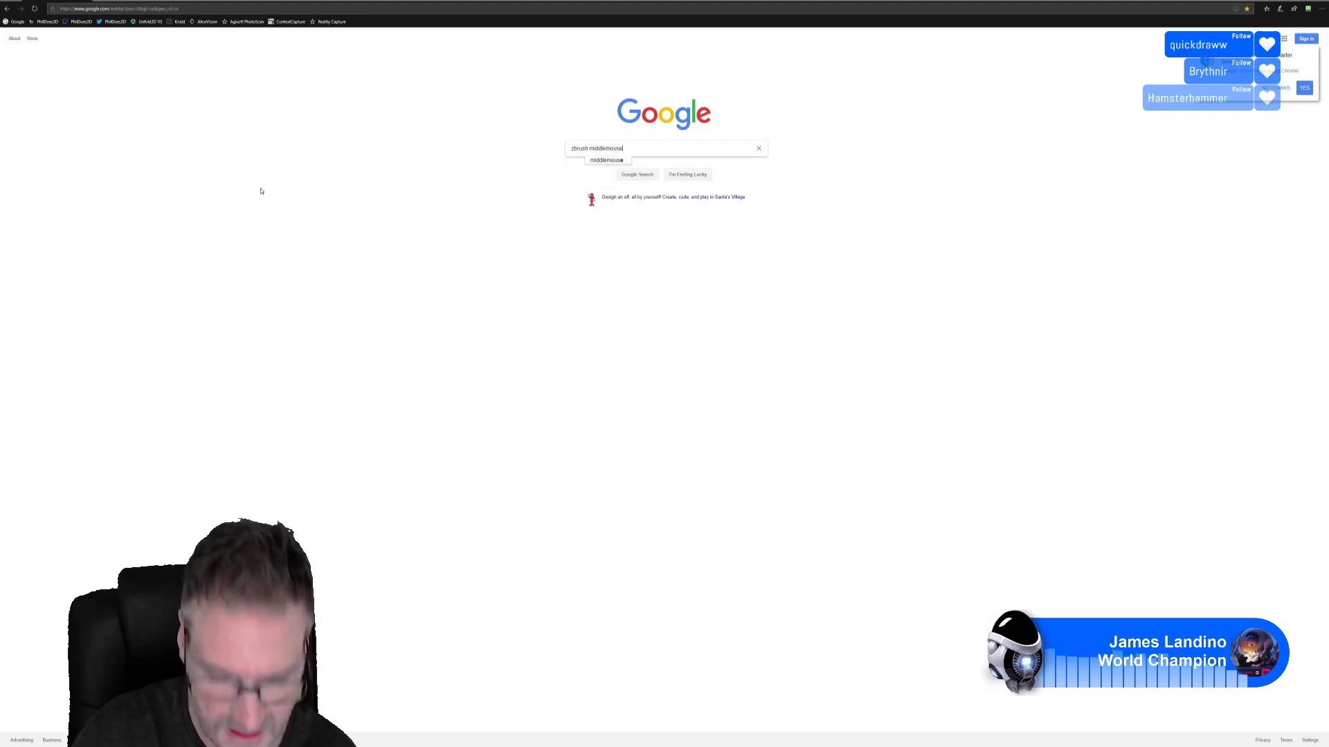
{"action": "key", "text": "Return"}
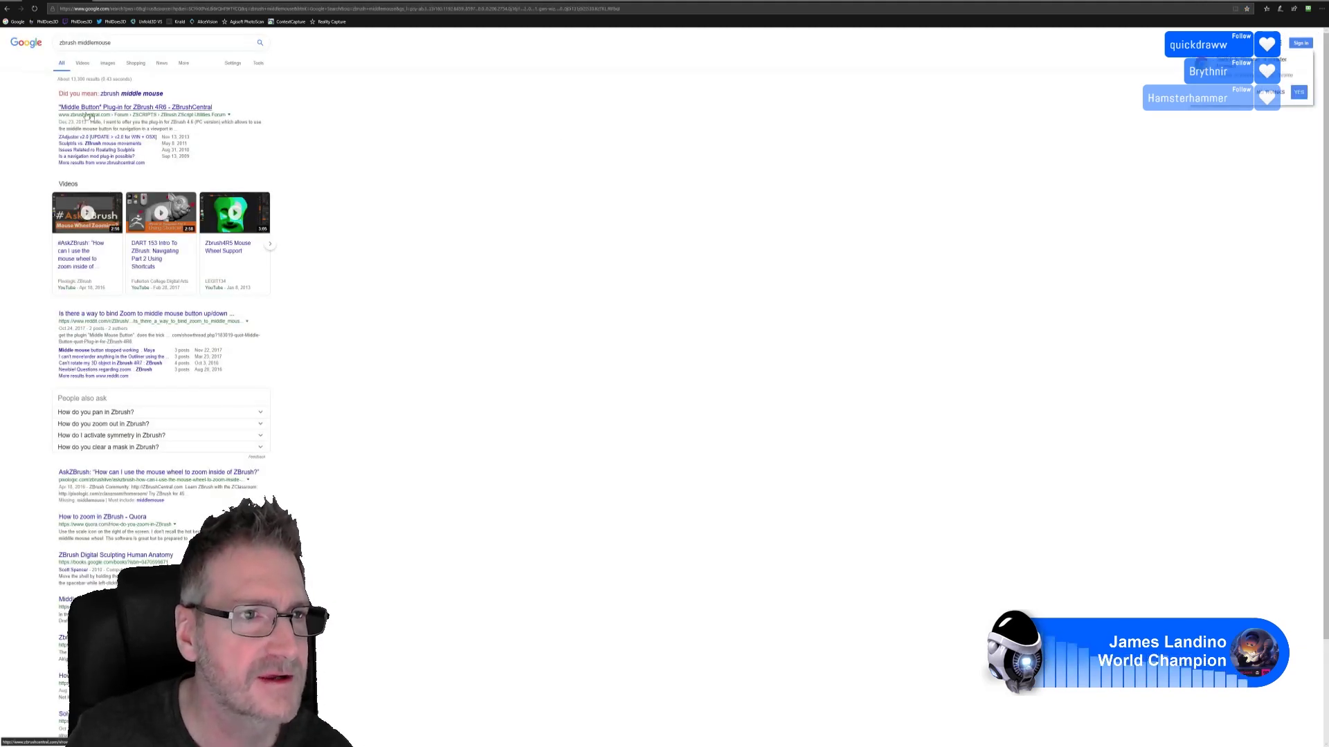
Step: Open the ZBrushCentral thread on the "Middle Button" plug-in for ZBrush 4R6, select its web address, and return to ZBrush
{"action": "left_click", "coordinate": [146, 108]}
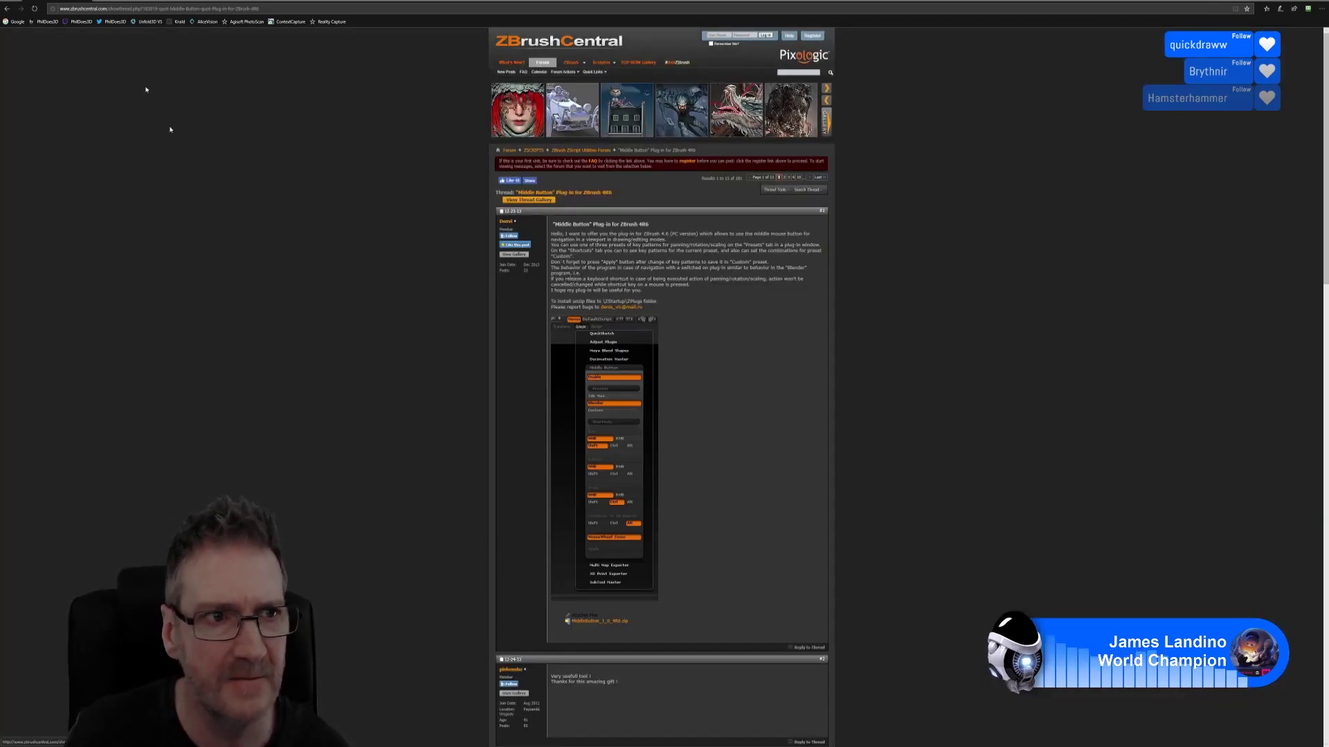
{"action": "key", "text": "ctrl+l"}
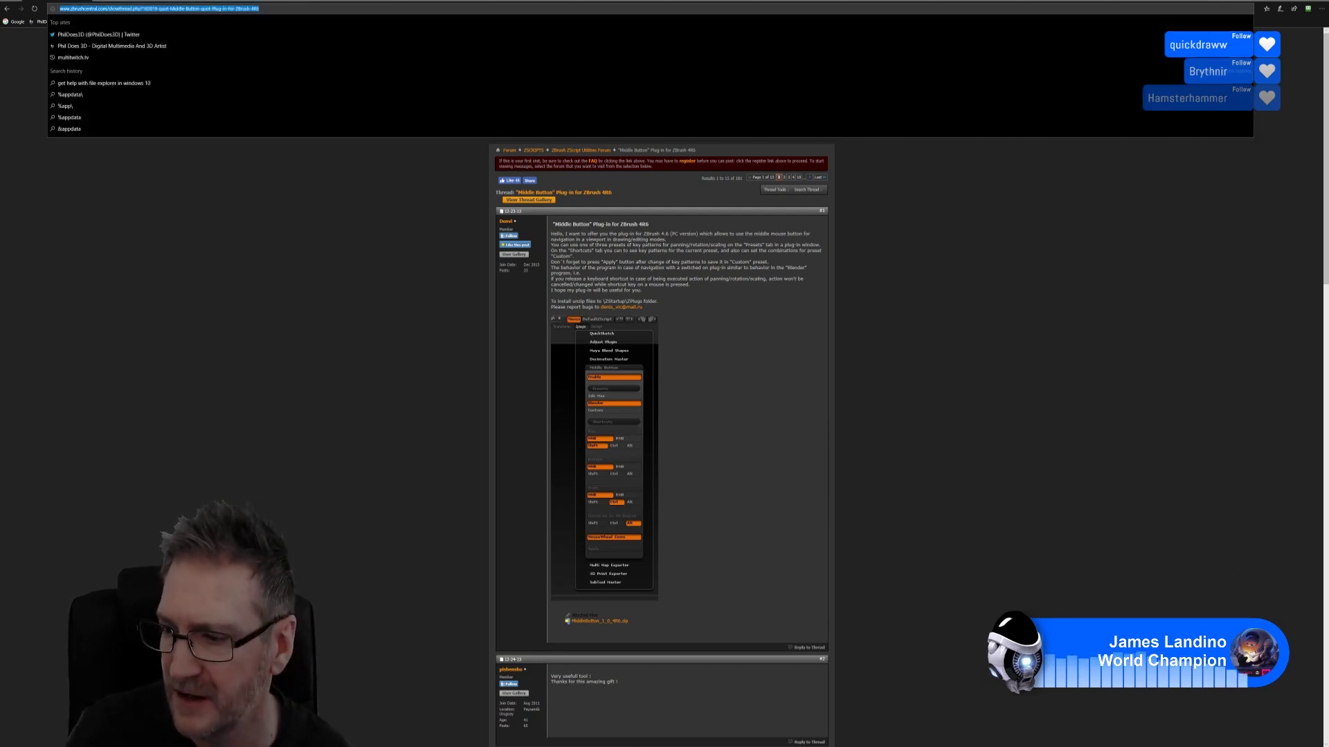
{"action": "key", "text": "alt+Tab"}
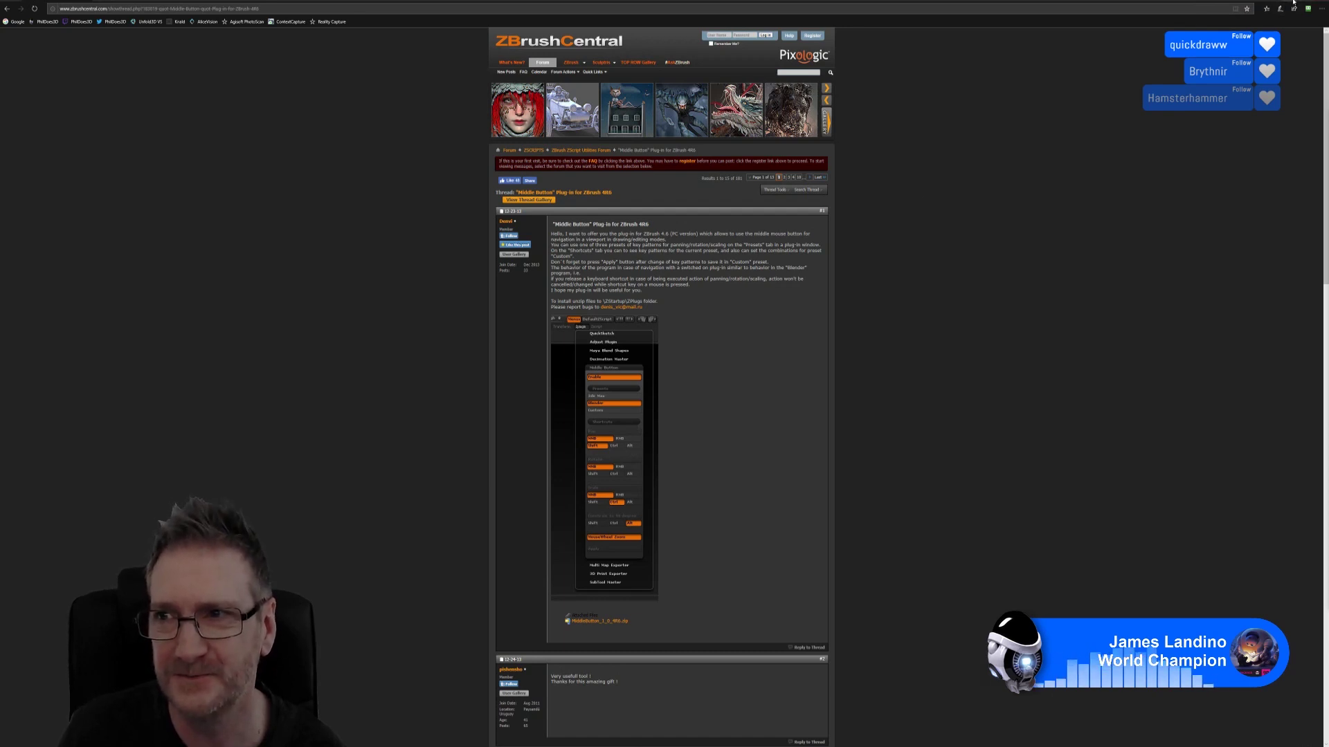
{"action": "left_click", "coordinate": [1293, 2]}
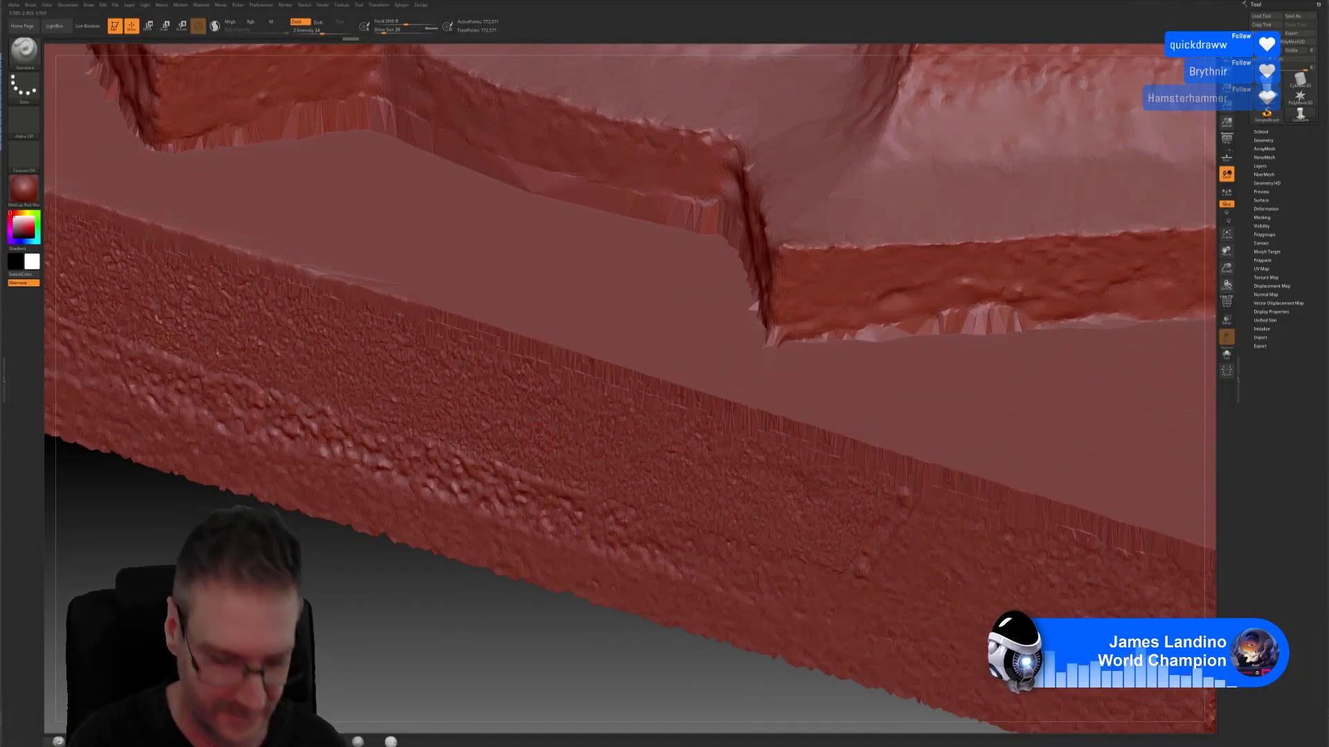
Step: Smooth the remaining jagged stretch of the base's upper front edge up to the next corner
{"action": "key", "text": "shift"}
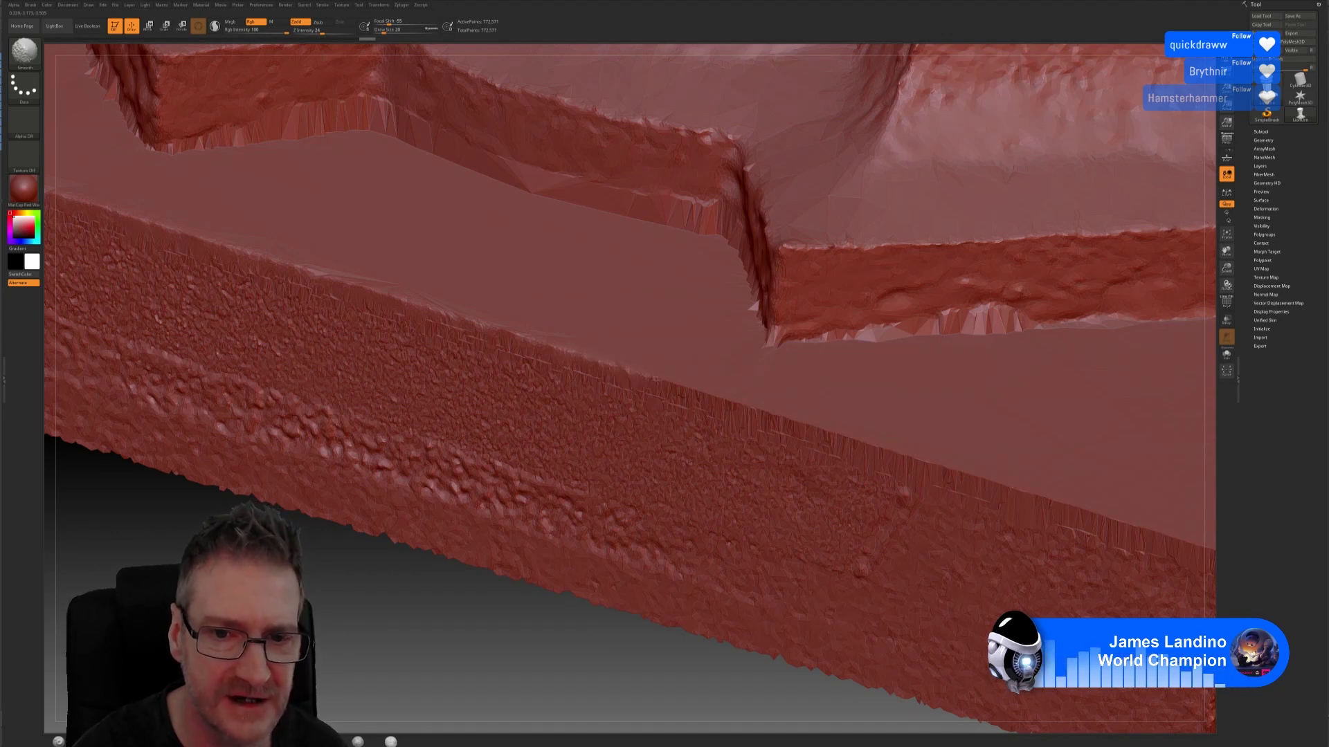
{"action": "left_click_drag", "start_coordinate": [656, 380], "coordinate": [777, 412]}
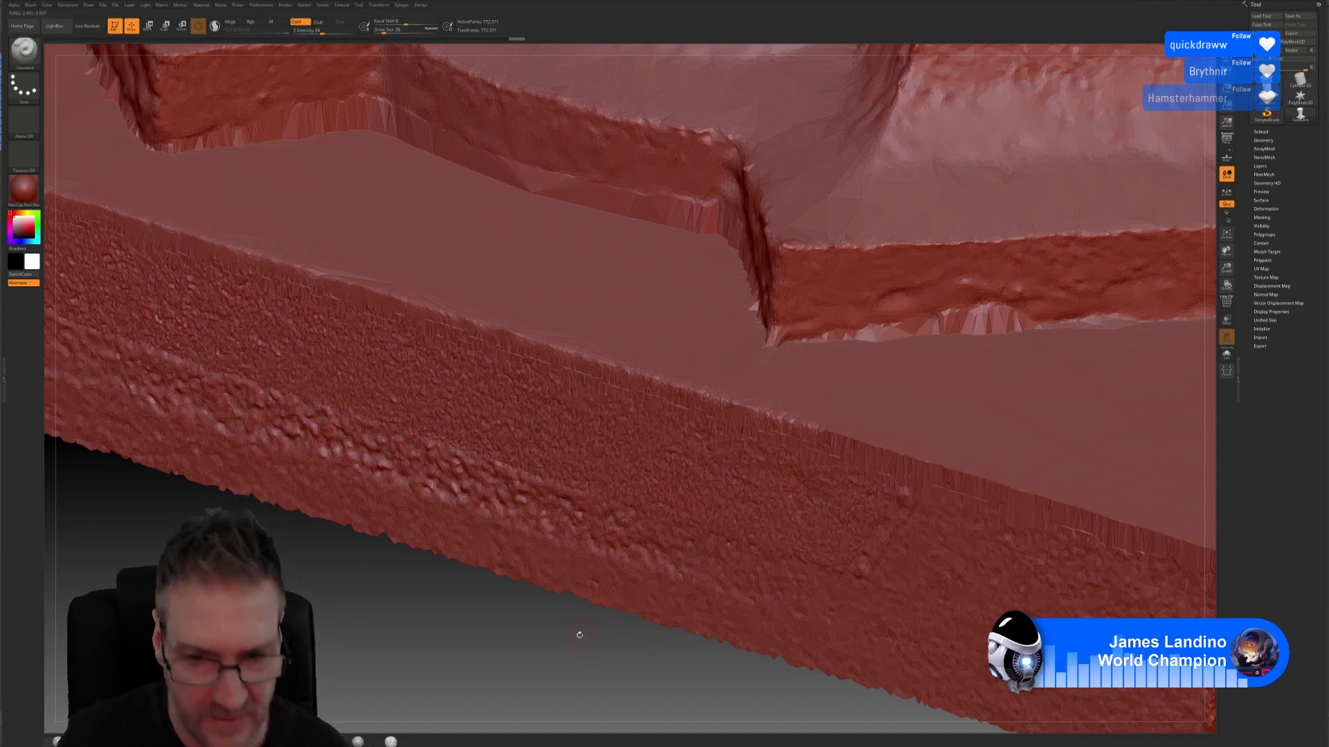
{"action": "left_click_drag", "start_coordinate": [589, 628], "coordinate": [344, 546]}
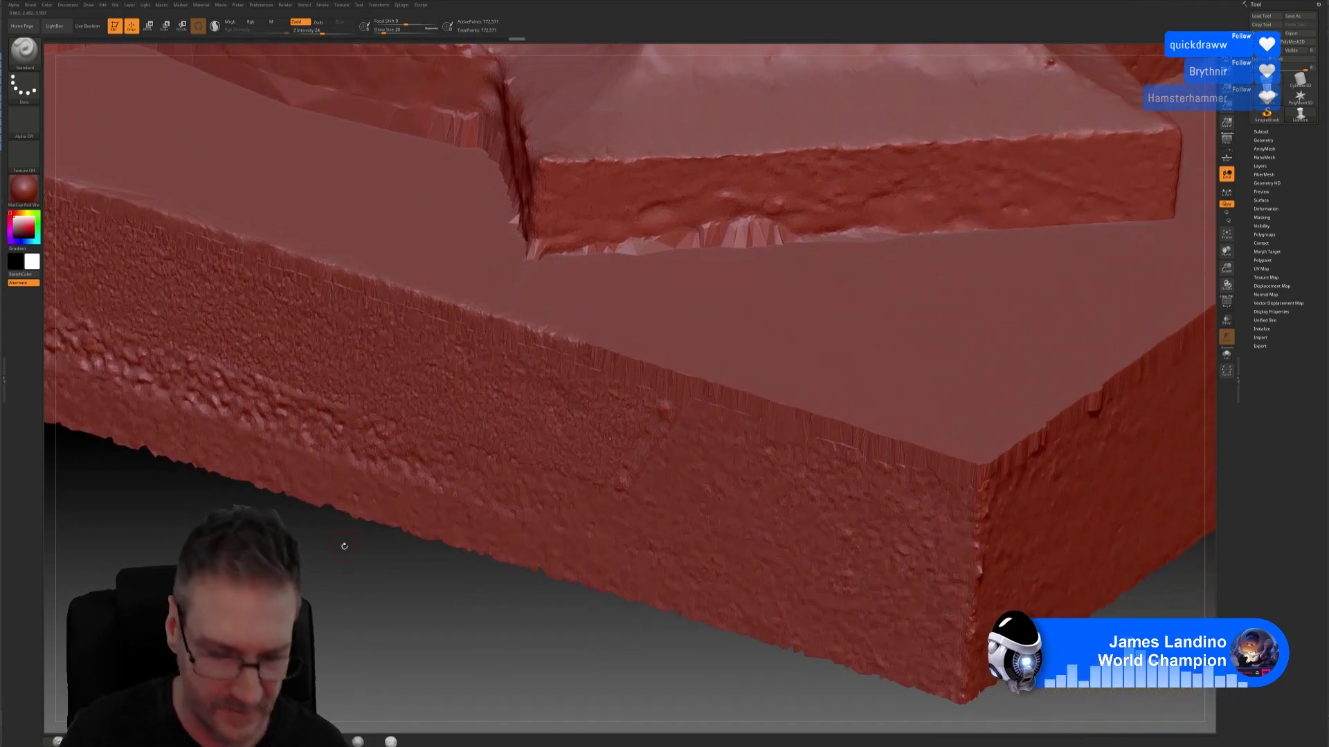
{"action": "key", "text": "shift"}
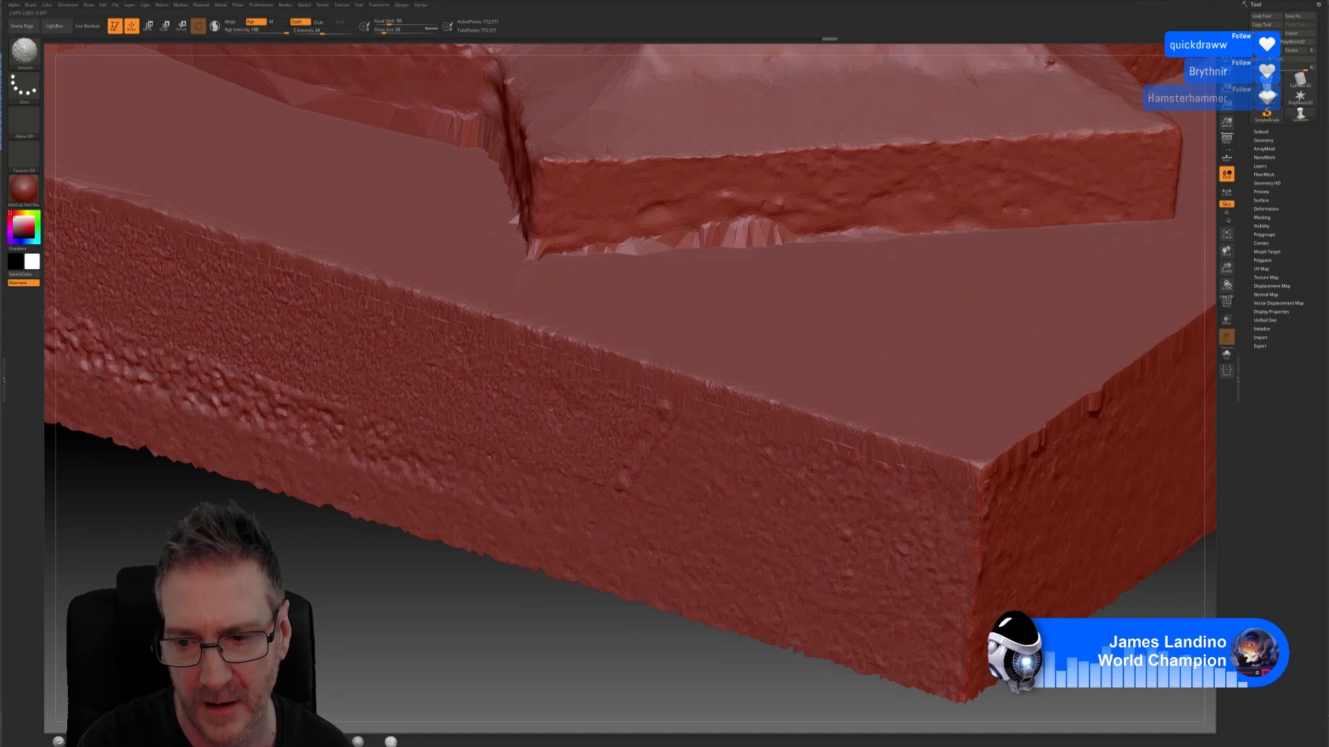
{"action": "key", "text": "shift"}
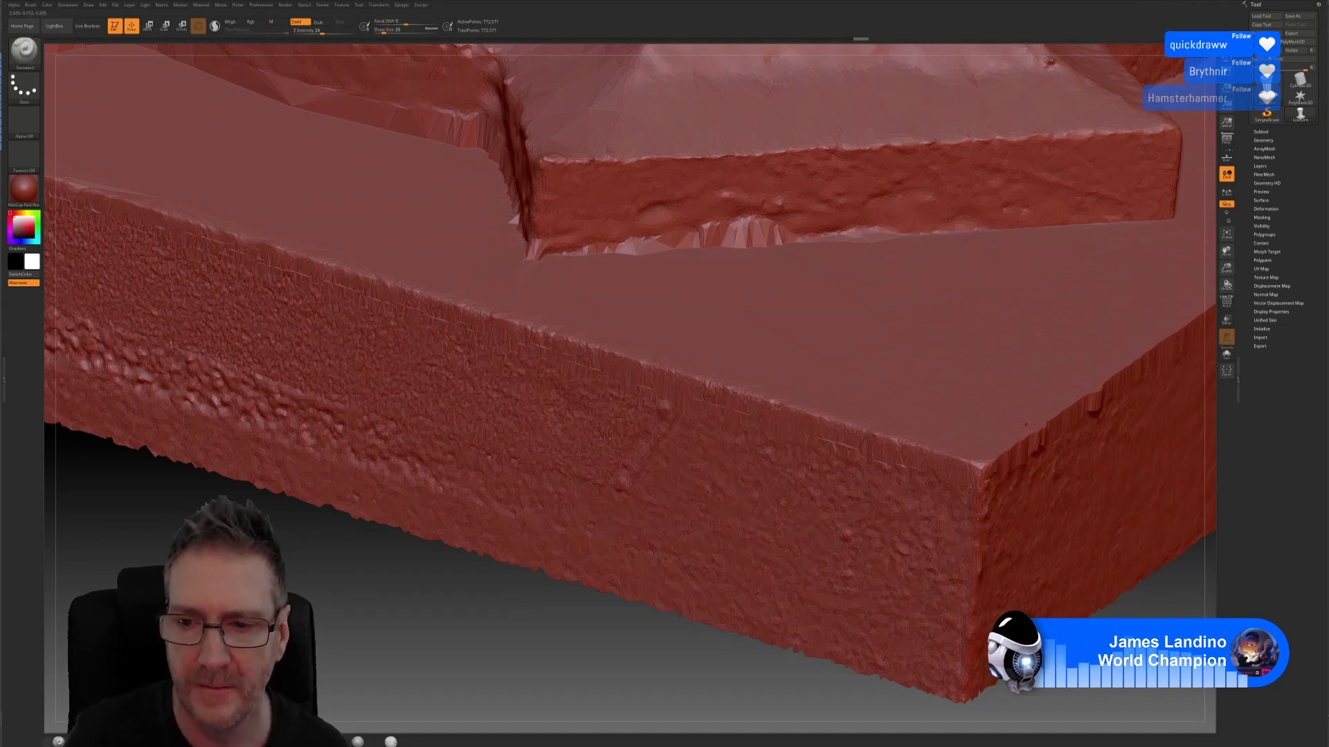
Step: Smooth the base's upper edge around the front corner and select the Standard brush
{"action": "right_click_drag", "start_coordinate": [1007, 399], "coordinate": [685, 395], "text": "alt"}
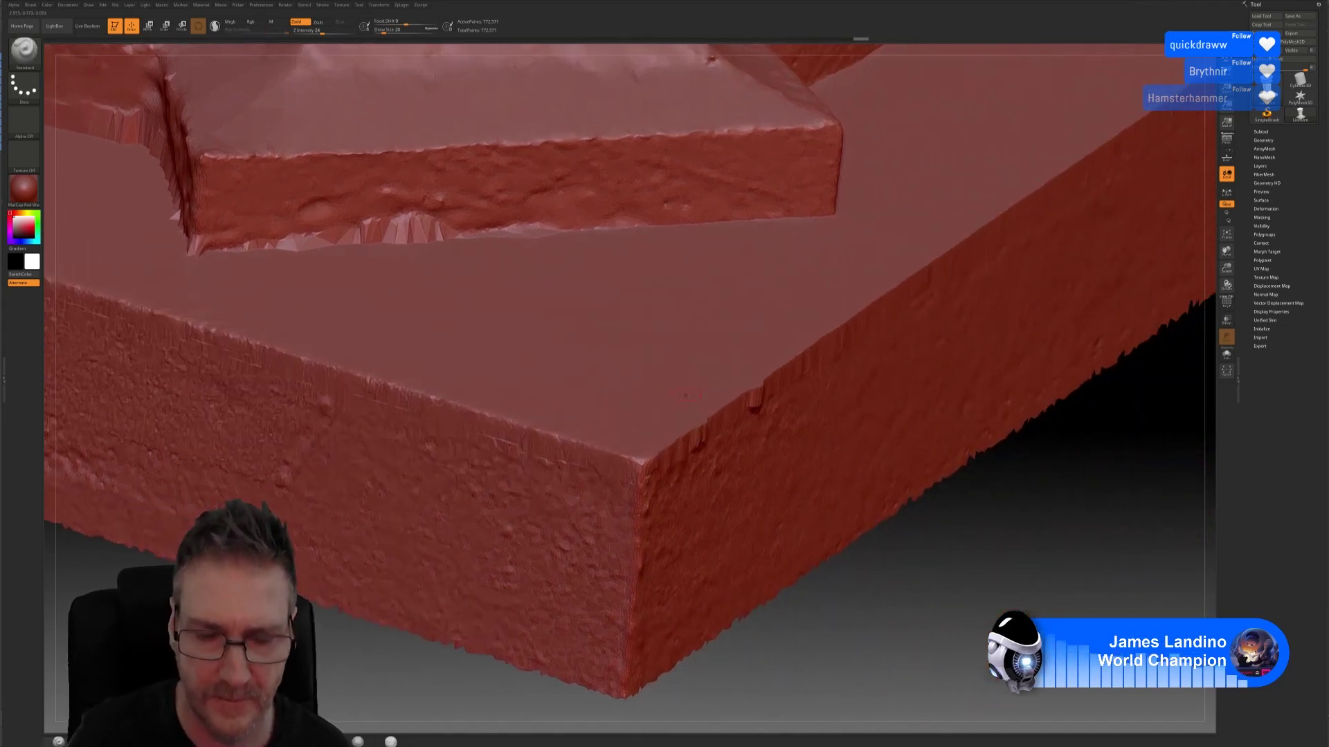
{"action": "key", "text": "shift"}
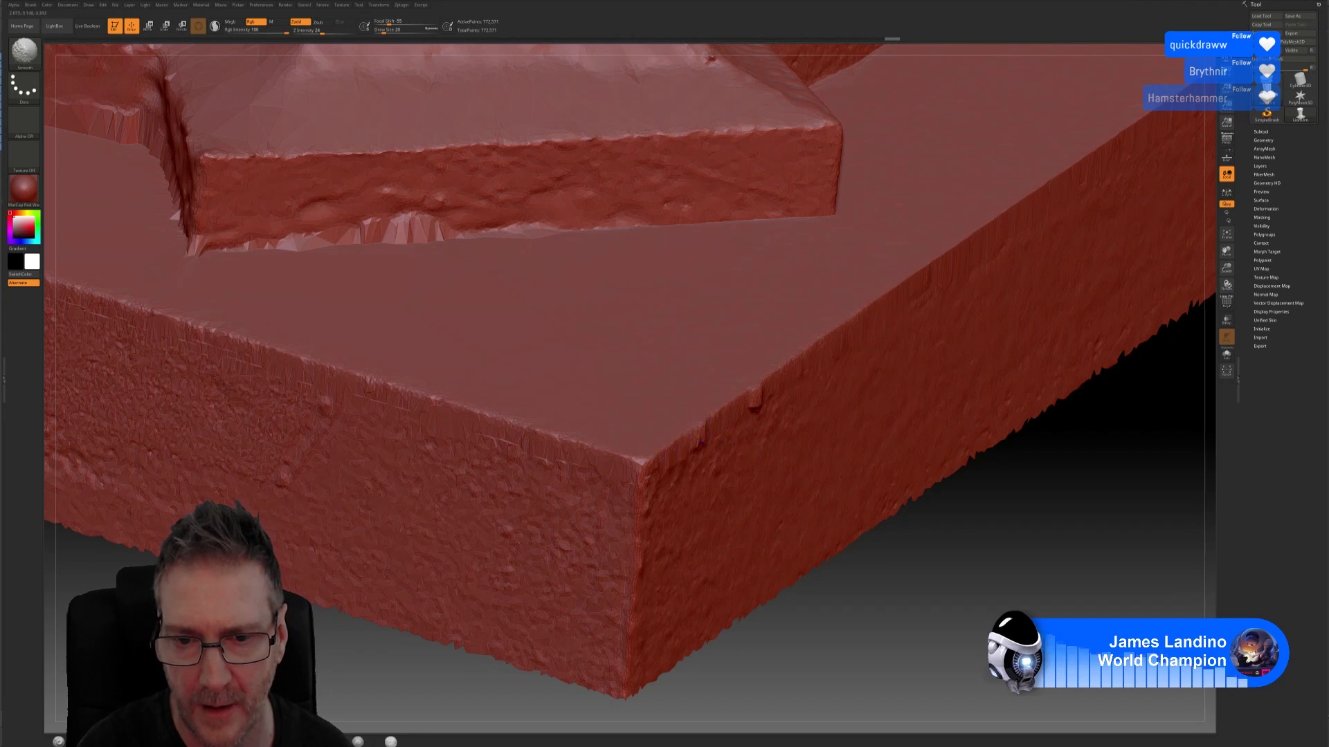
{"action": "key", "text": "b"}
{"action": "key", "text": "s"}
{"action": "key", "text": "t"}
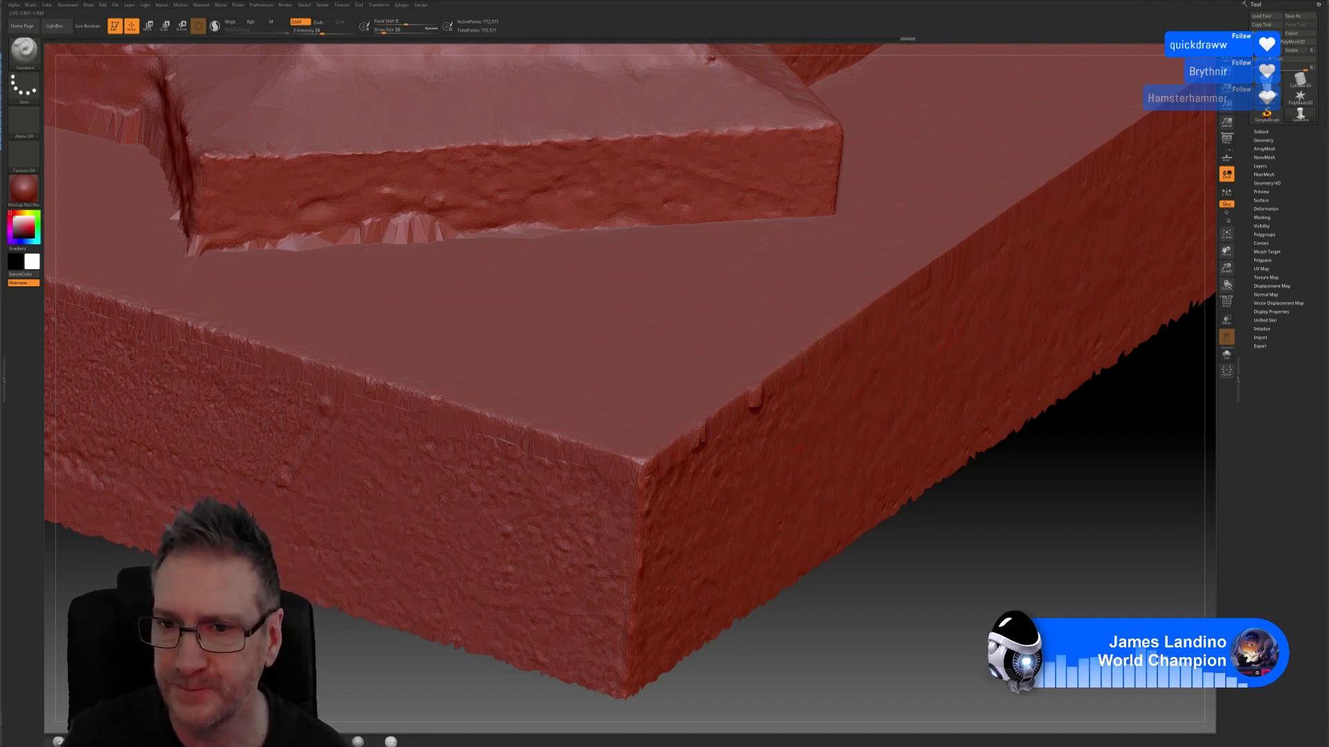
Step: Smooth the jagged upper edge of the adjacent dark side of the base, working away from the front corner past the pedestal's foot
{"action": "right_click_drag", "start_coordinate": [713, 378], "coordinate": [707, 423]}
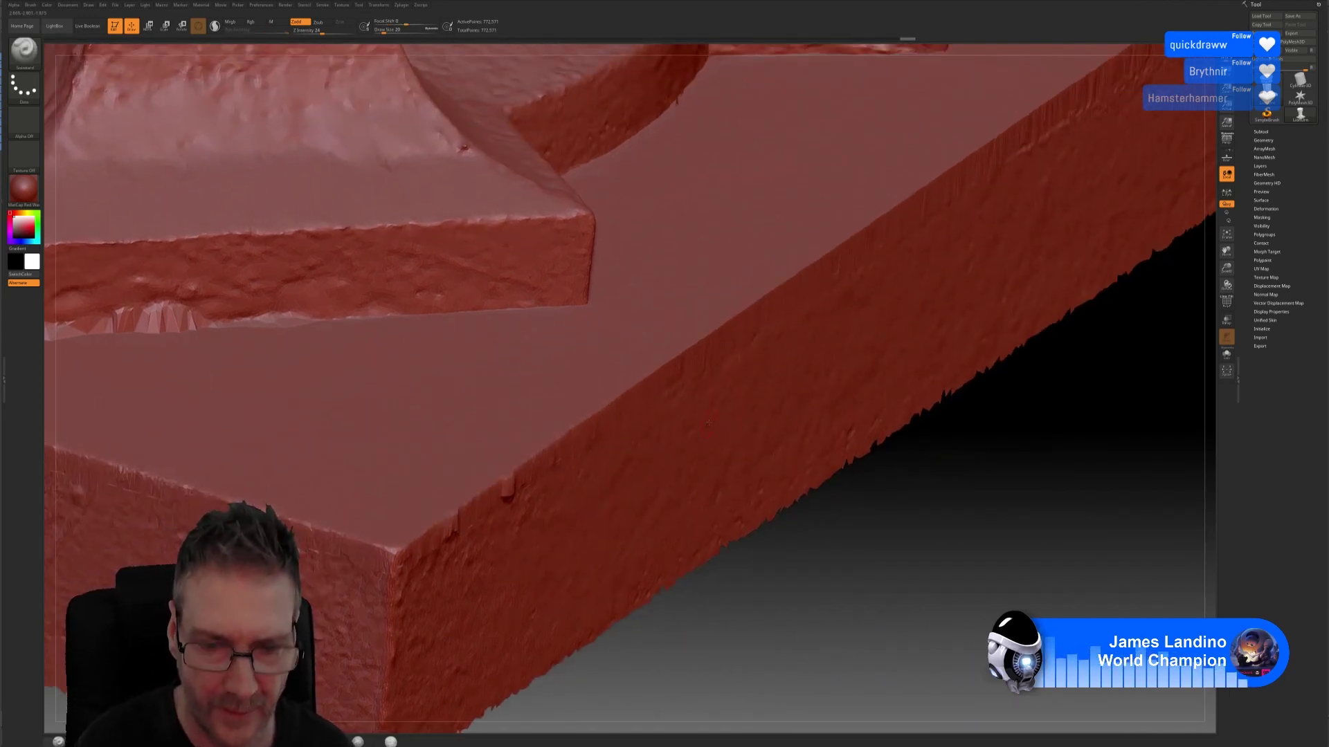
{"action": "key", "text": "shift"}
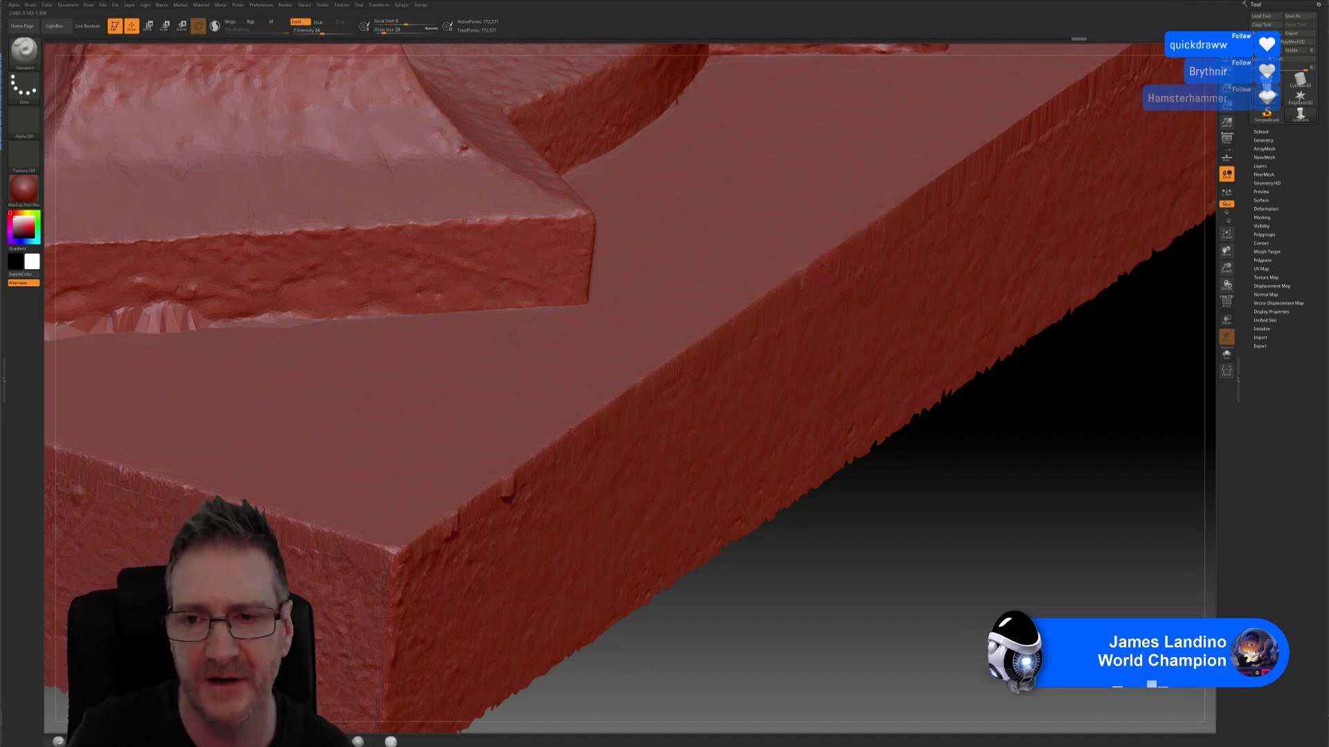
{"action": "key", "text": "shift"}
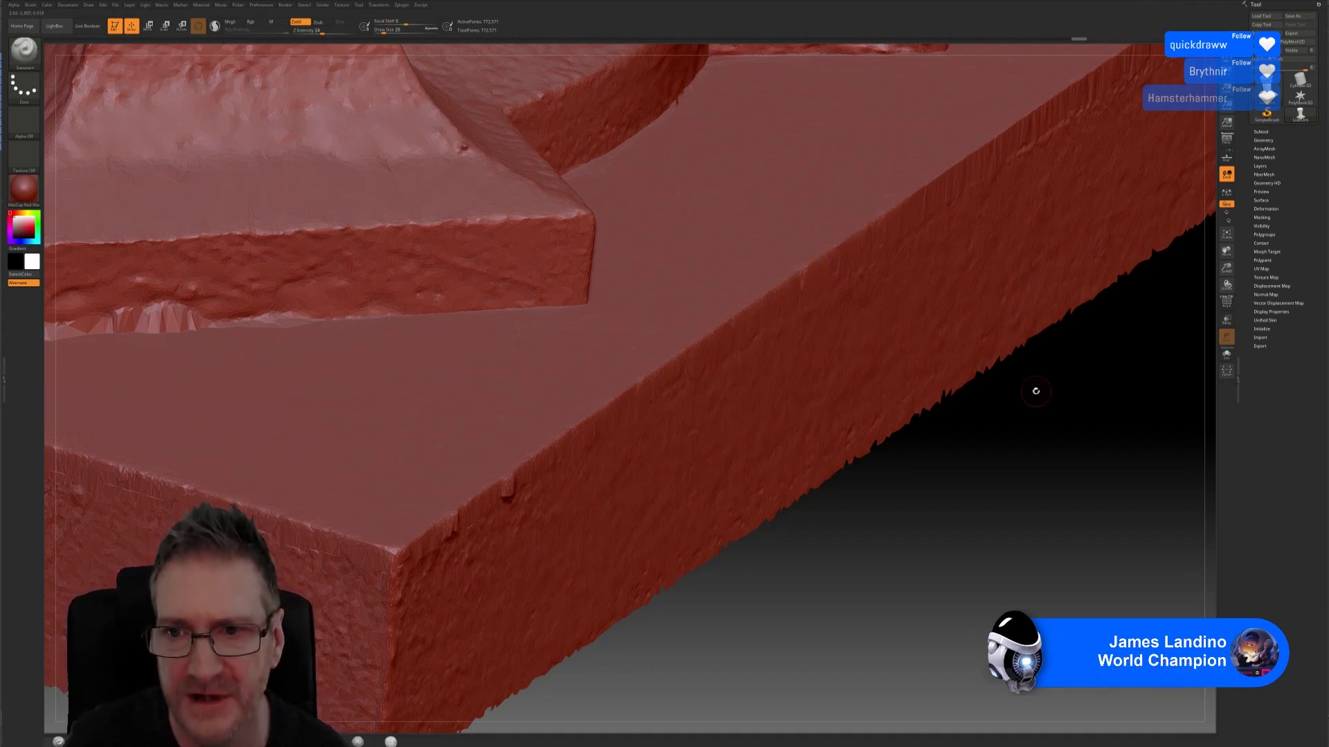
{"action": "mouse_move", "coordinate": [1035, 388]}
{"action": "left_mouse_down"}
{"action": "mouse_move", "coordinate": [774, 589]}
{"action": "mouse_move", "coordinate": [786, 590]}
{"action": "left_mouse_up"}
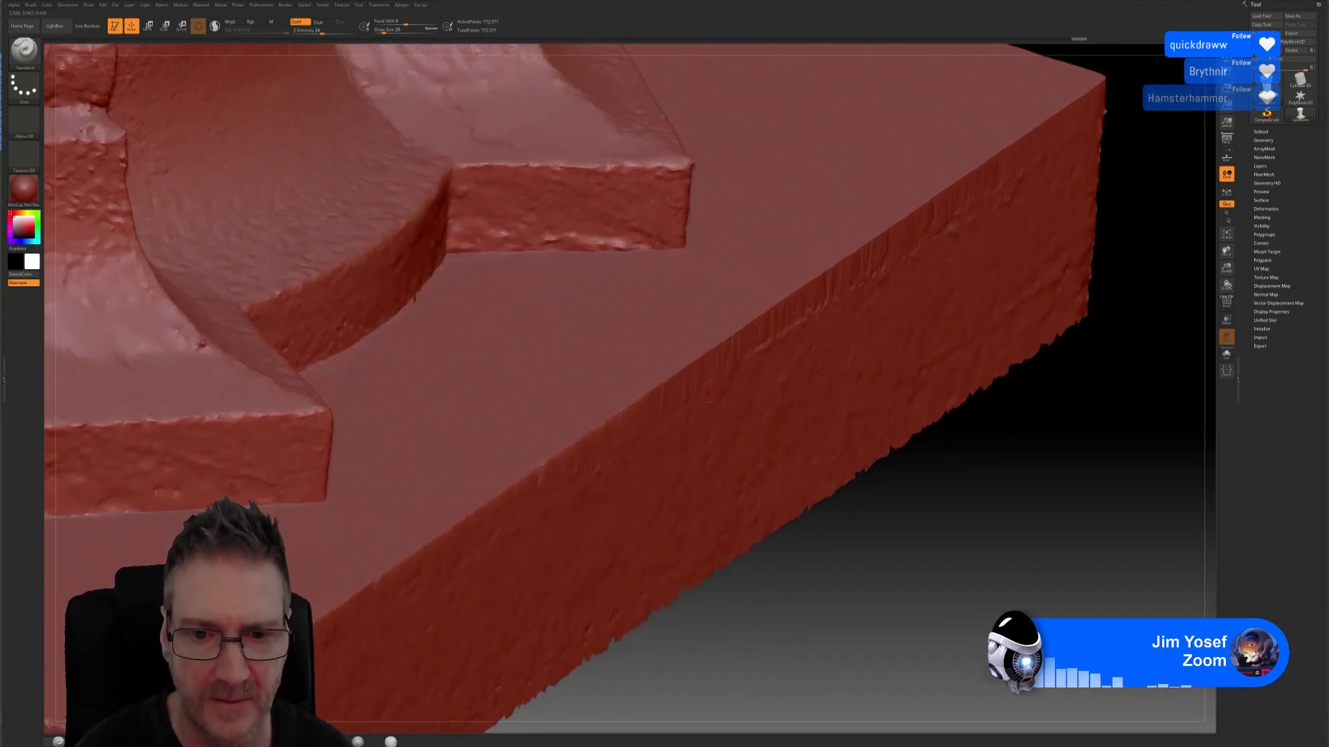
{"action": "key", "text": "shift"}
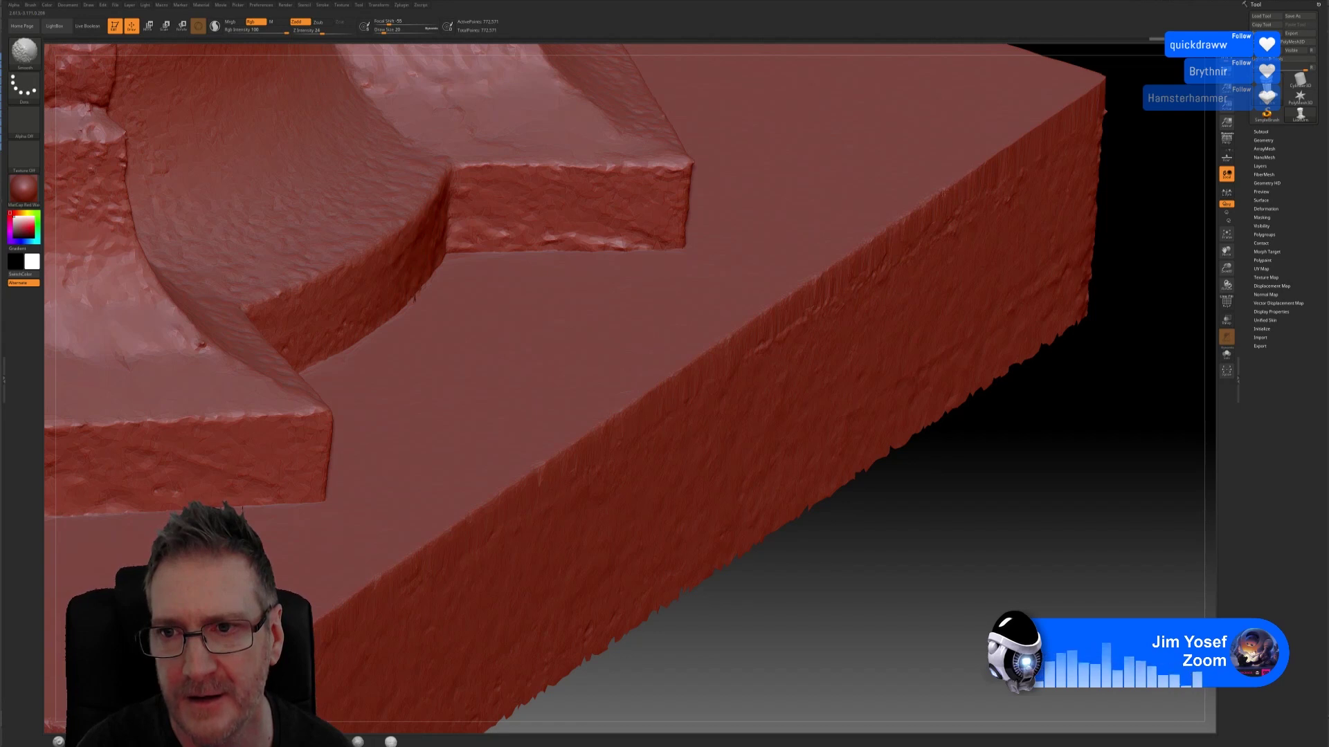
{"action": "key", "text": "shift"}
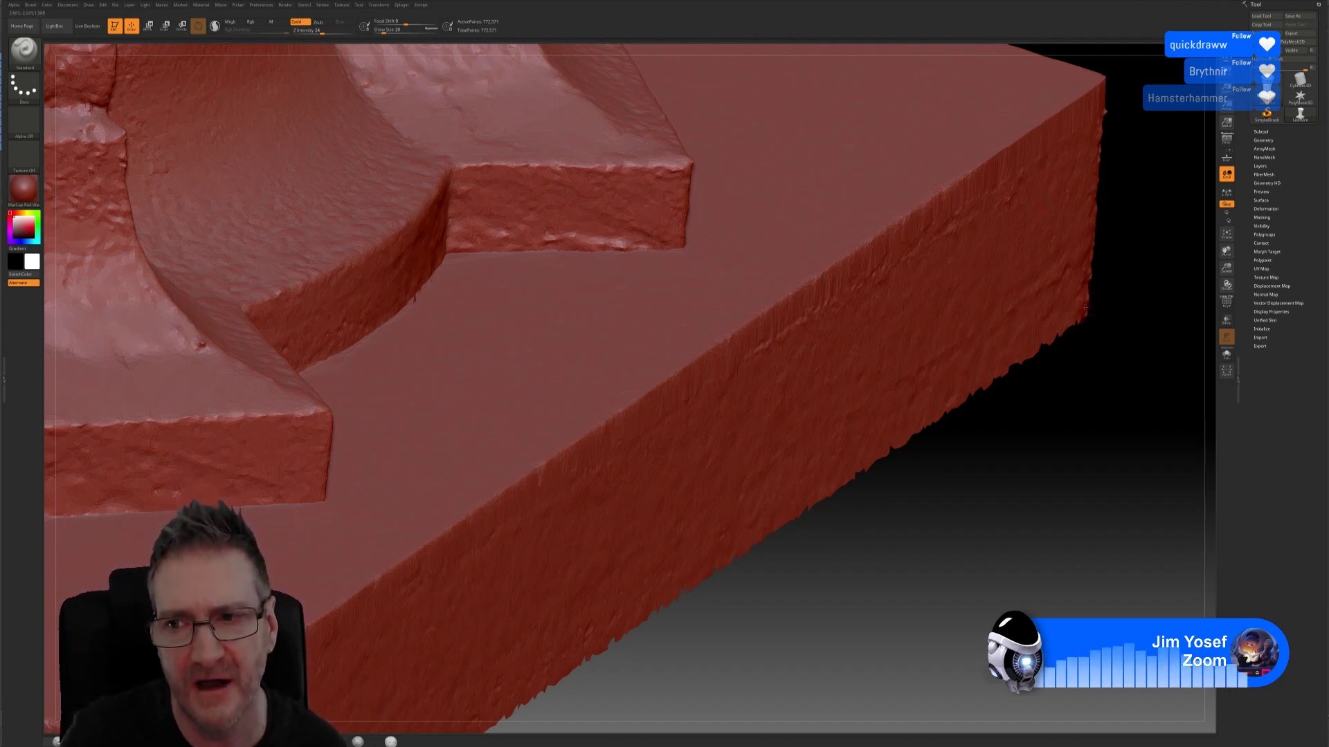
Step: Finish smoothing that side's upper edge at the next corner and smooth the corner's vertical edge
{"action": "left_click_drag", "start_coordinate": [1113, 295], "coordinate": [1024, 411], "text": "alt"}
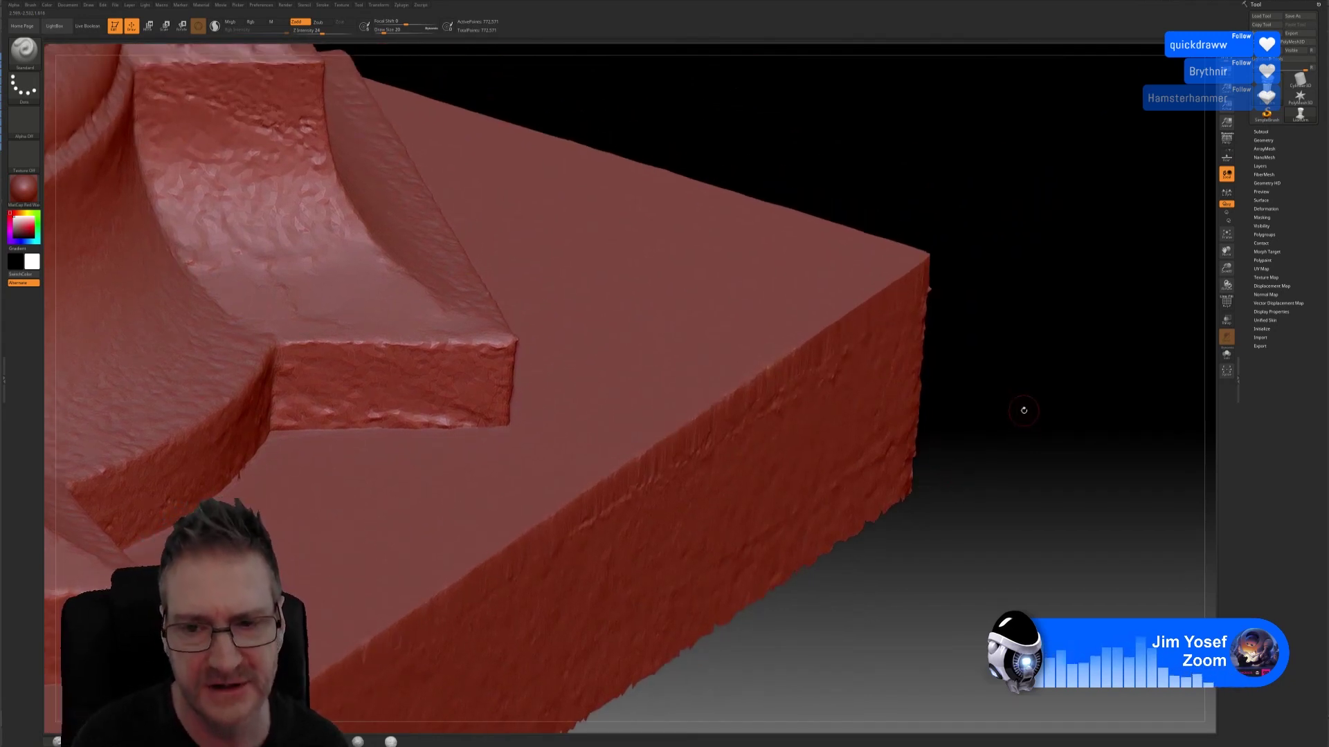
{"action": "key", "text": "shift"}
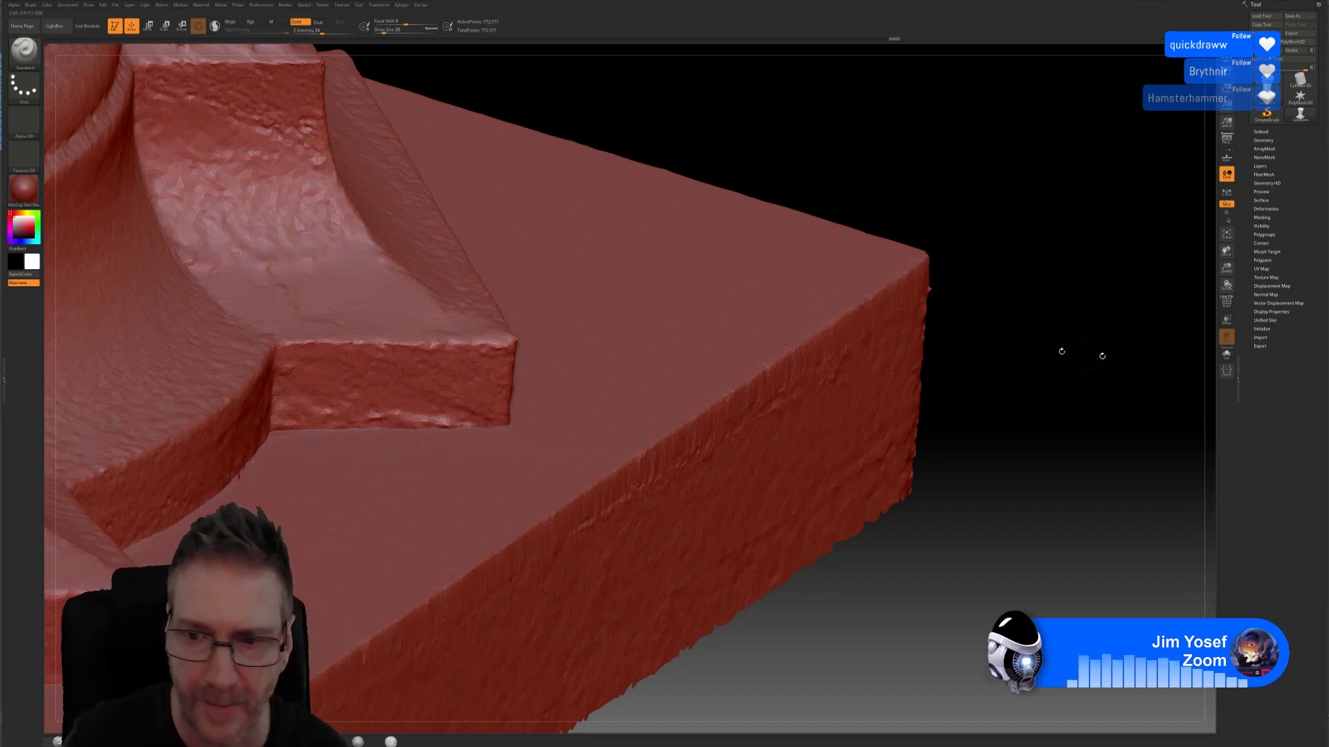
{"action": "left_click_drag", "start_coordinate": [1074, 349], "coordinate": [1101, 558]}
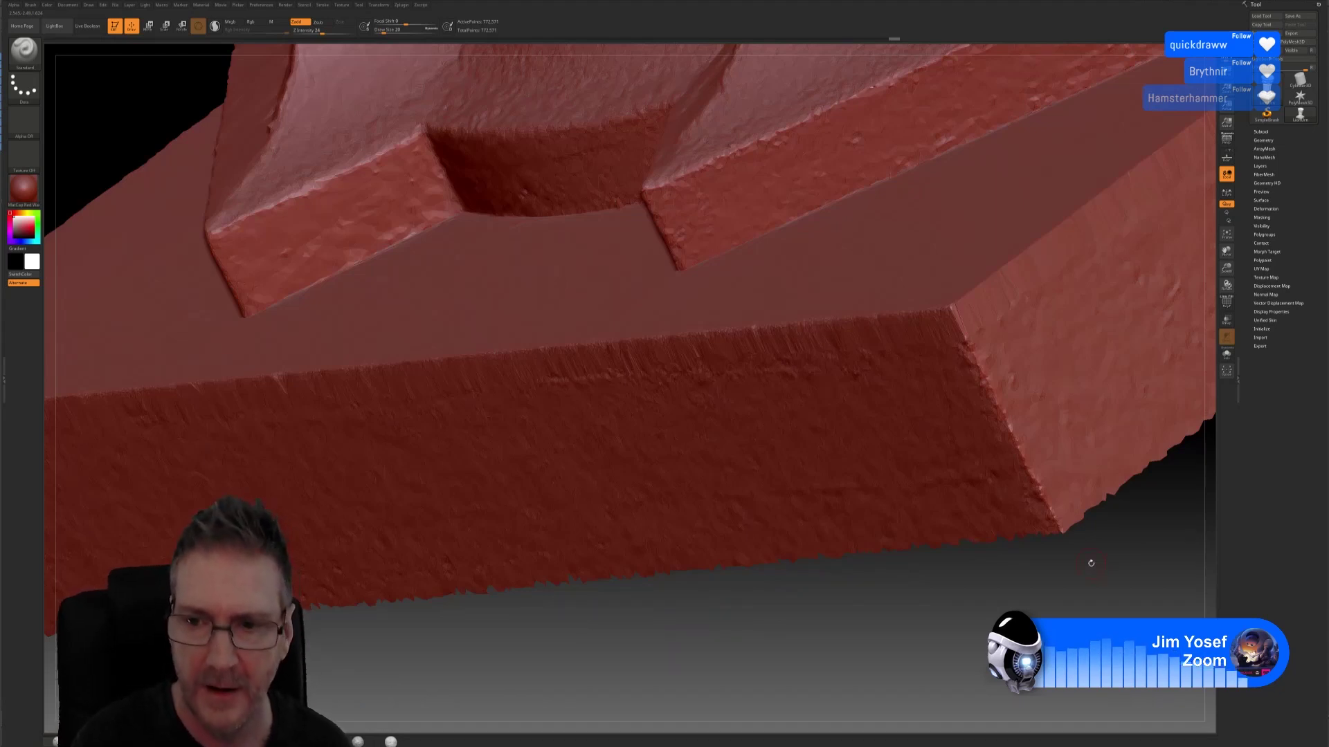
{"action": "key", "text": "shift"}
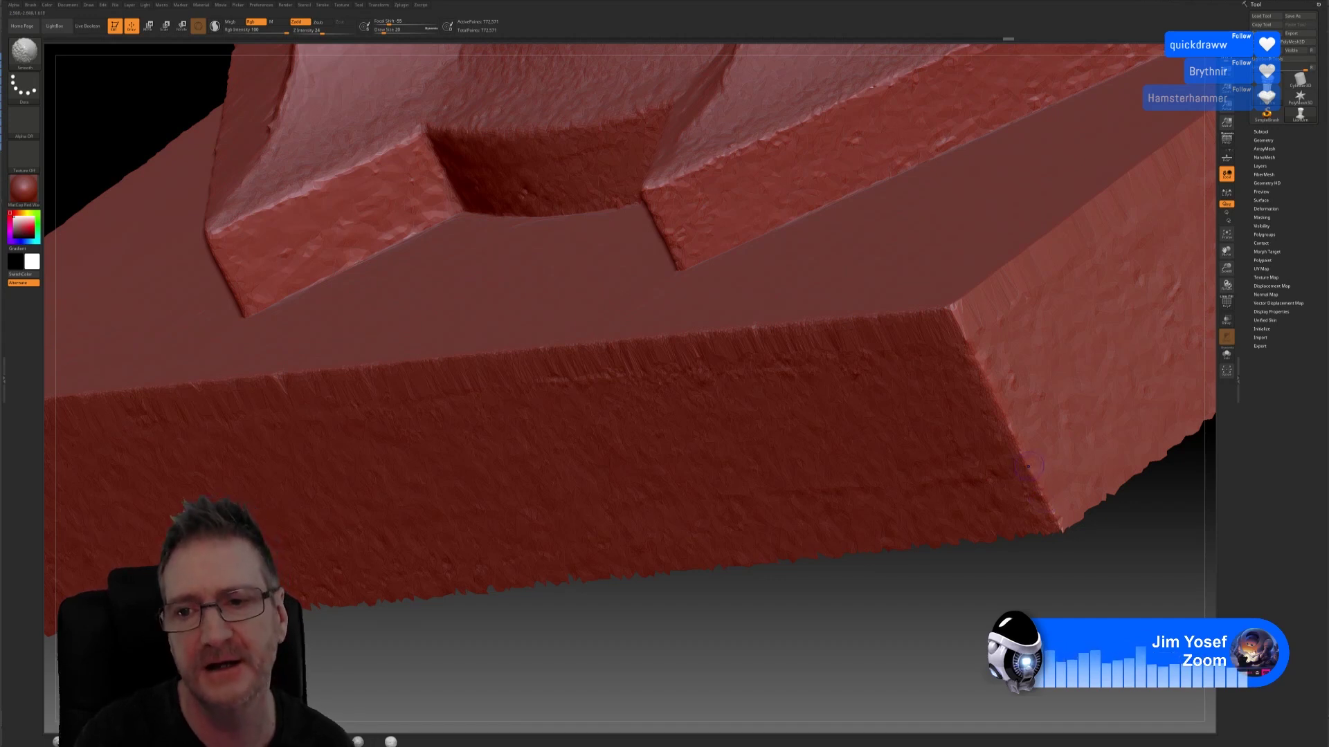
{"action": "key", "text": "shift"}
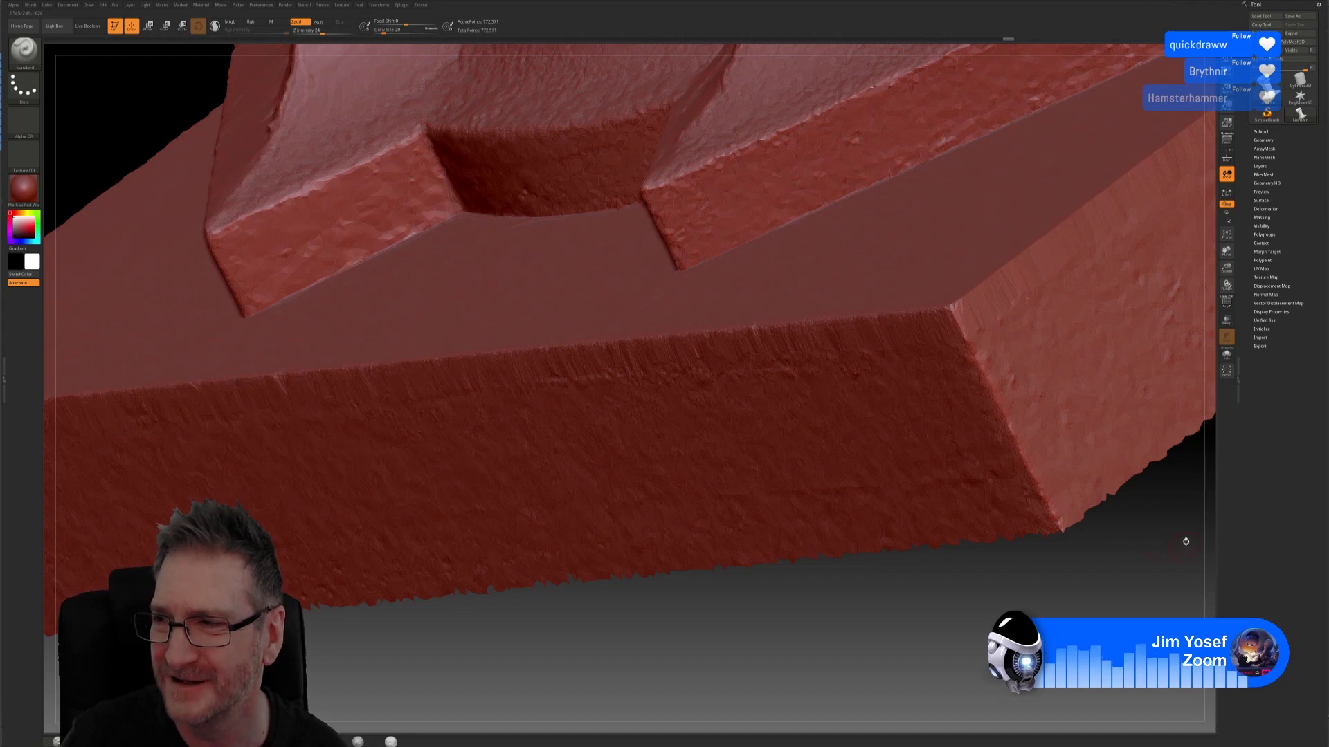
Step: Smooth the upper edge of the base's next side, starting at the corner and continuing alongside the pedestal's foot
{"action": "left_click_drag", "start_coordinate": [1150, 537], "coordinate": [1059, 609]}
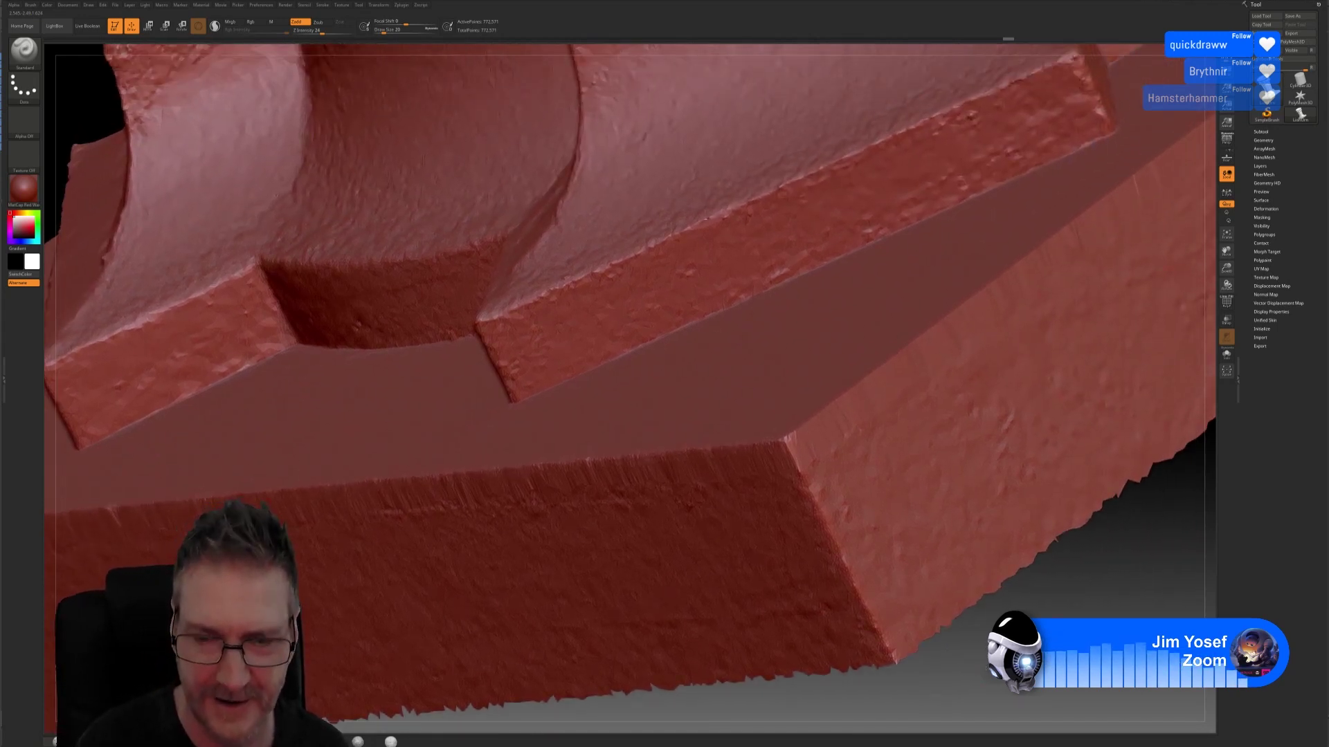
{"action": "key", "text": "shift"}
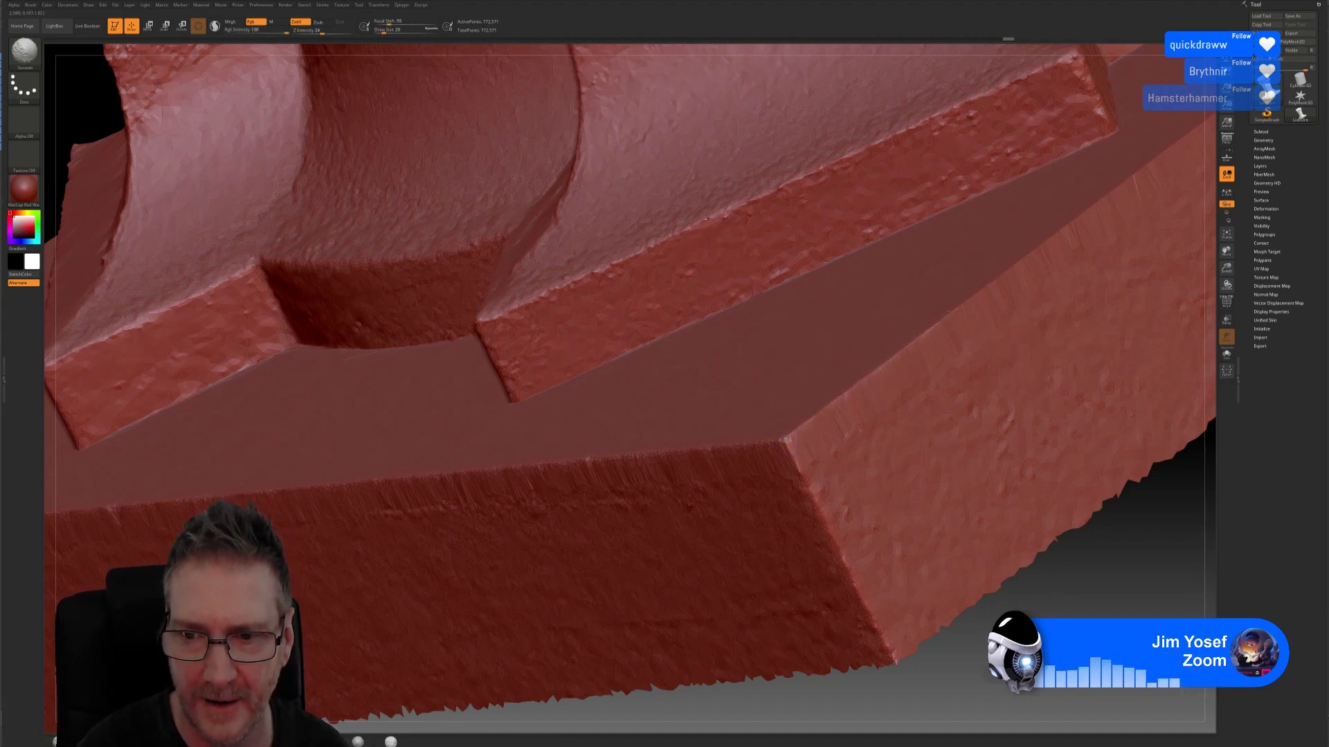
{"action": "key", "text": "shift"}
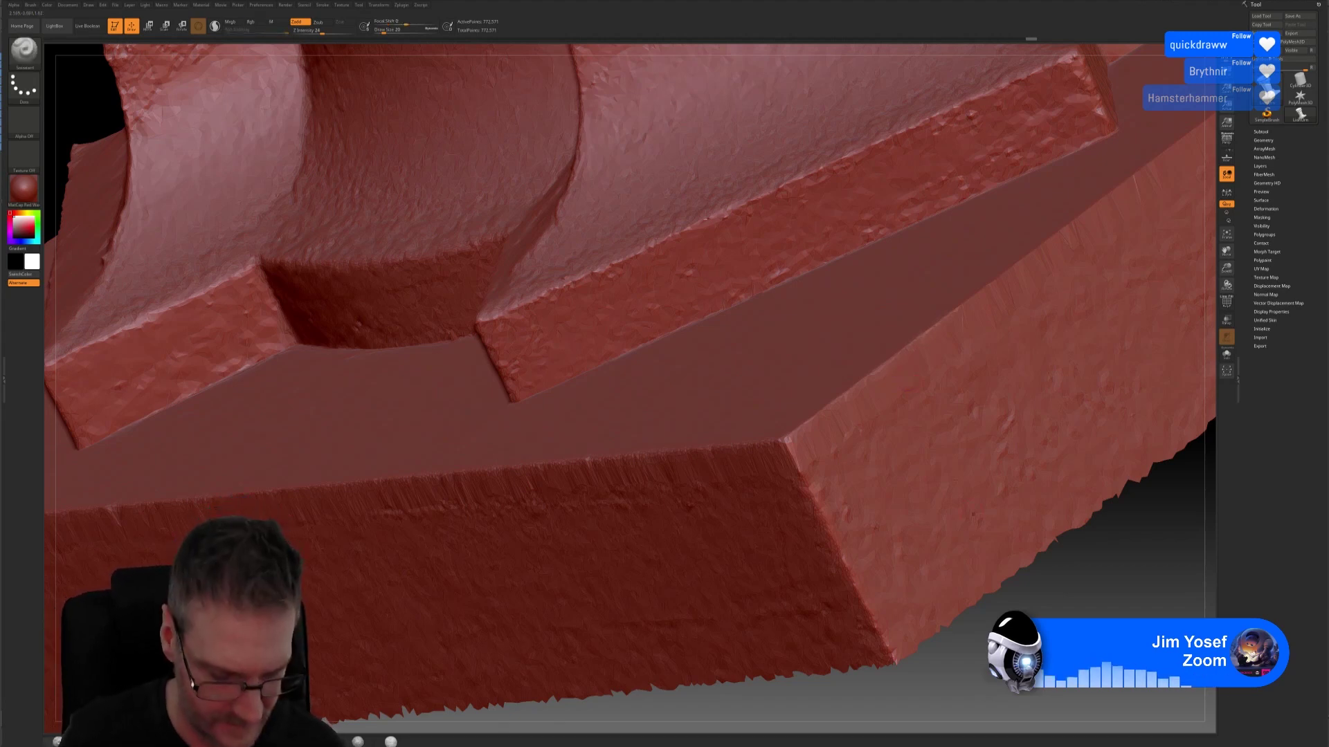
{"action": "mouse_move", "coordinate": [1034, 605]}
{"action": "left_mouse_down"}
{"action": "mouse_move", "coordinate": [1063, 592]}
{"action": "mouse_move", "coordinate": [810, 701]}
{"action": "mouse_move", "coordinate": [953, 623]}
{"action": "left_mouse_up"}
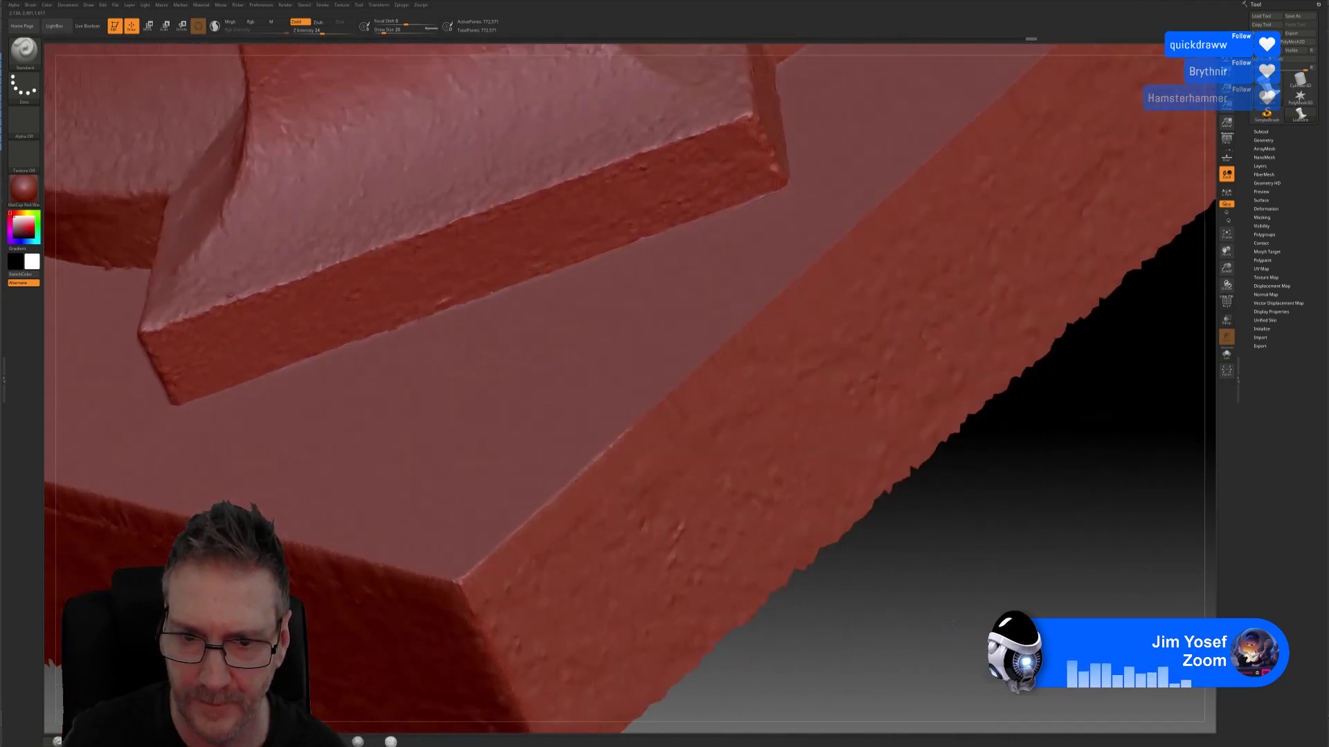
{"action": "key", "text": "shift"}
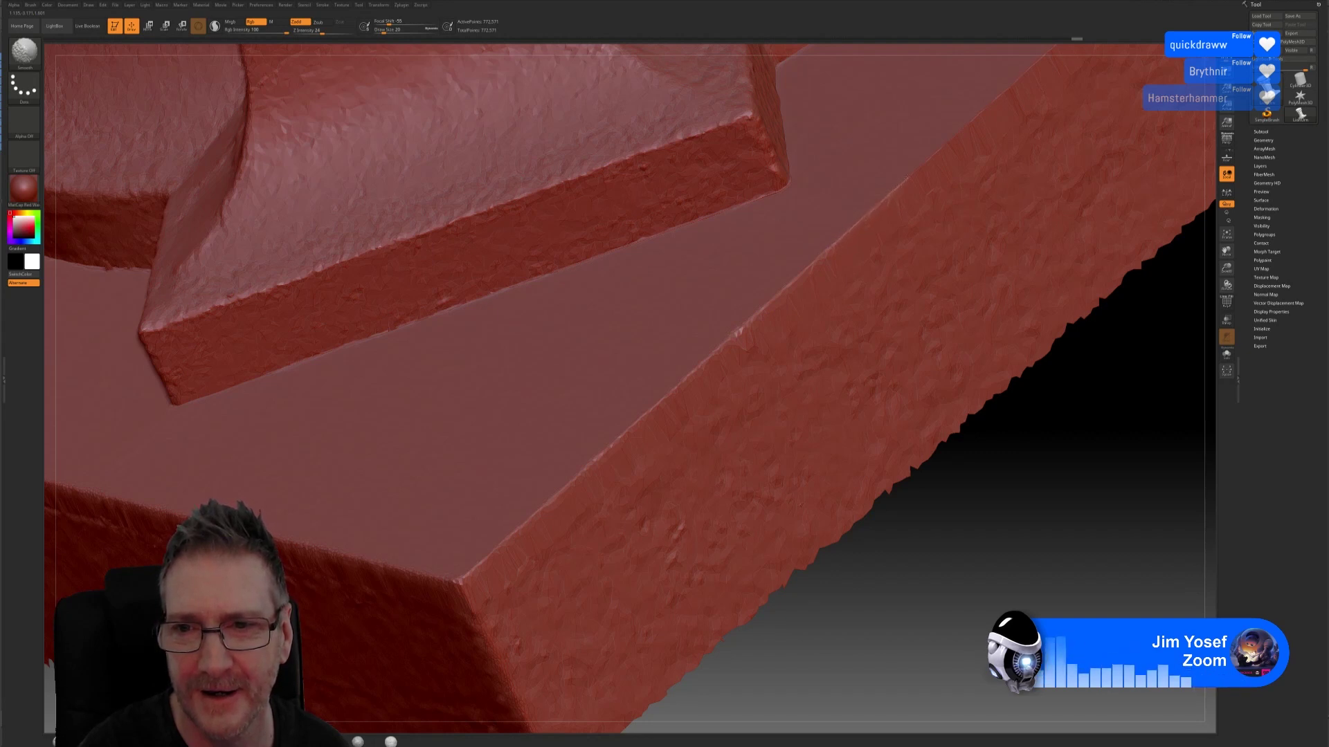
{"action": "key", "text": "shift"}
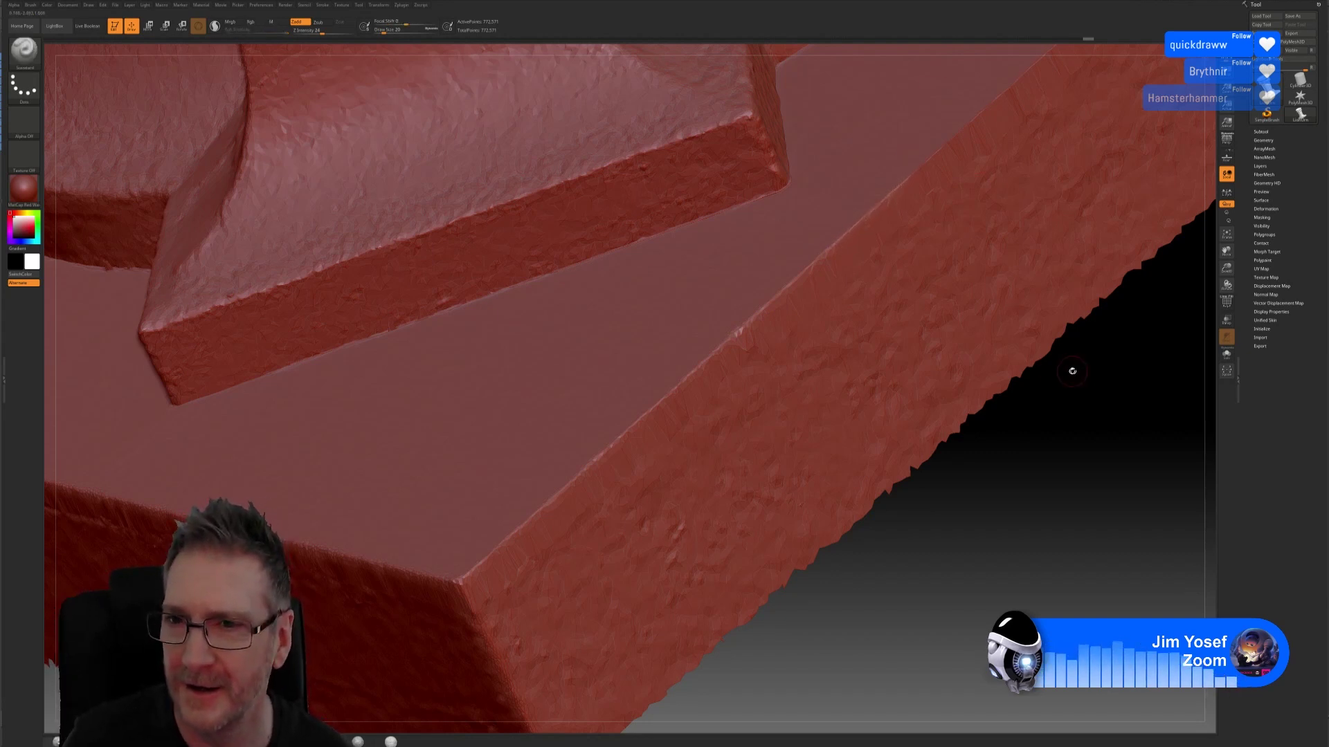
Step: Smooth the middle stretch of the base's upper edge beside the recessed curve between the pedestal's two feet
{"action": "left_click_drag", "start_coordinate": [1072, 371], "coordinate": [994, 422]}
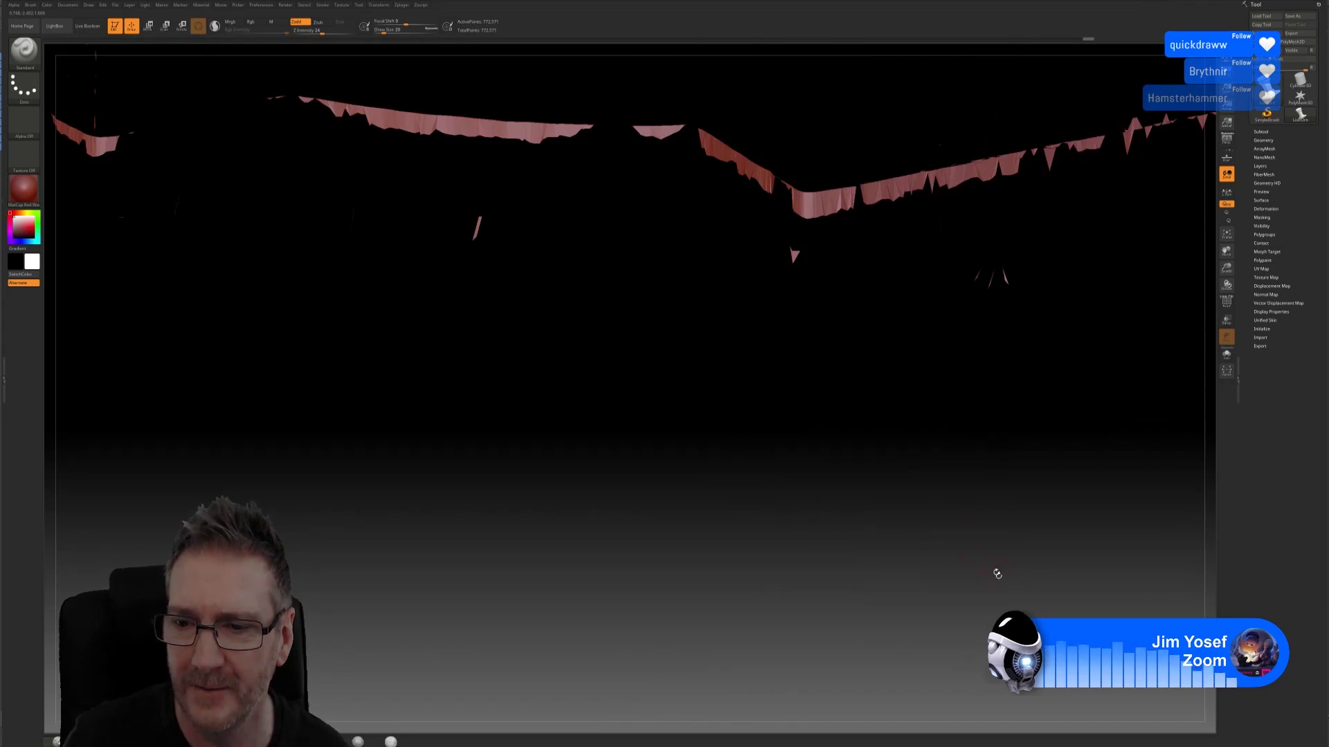
{"action": "left_click_drag", "start_coordinate": [997, 574], "coordinate": [676, 462]}
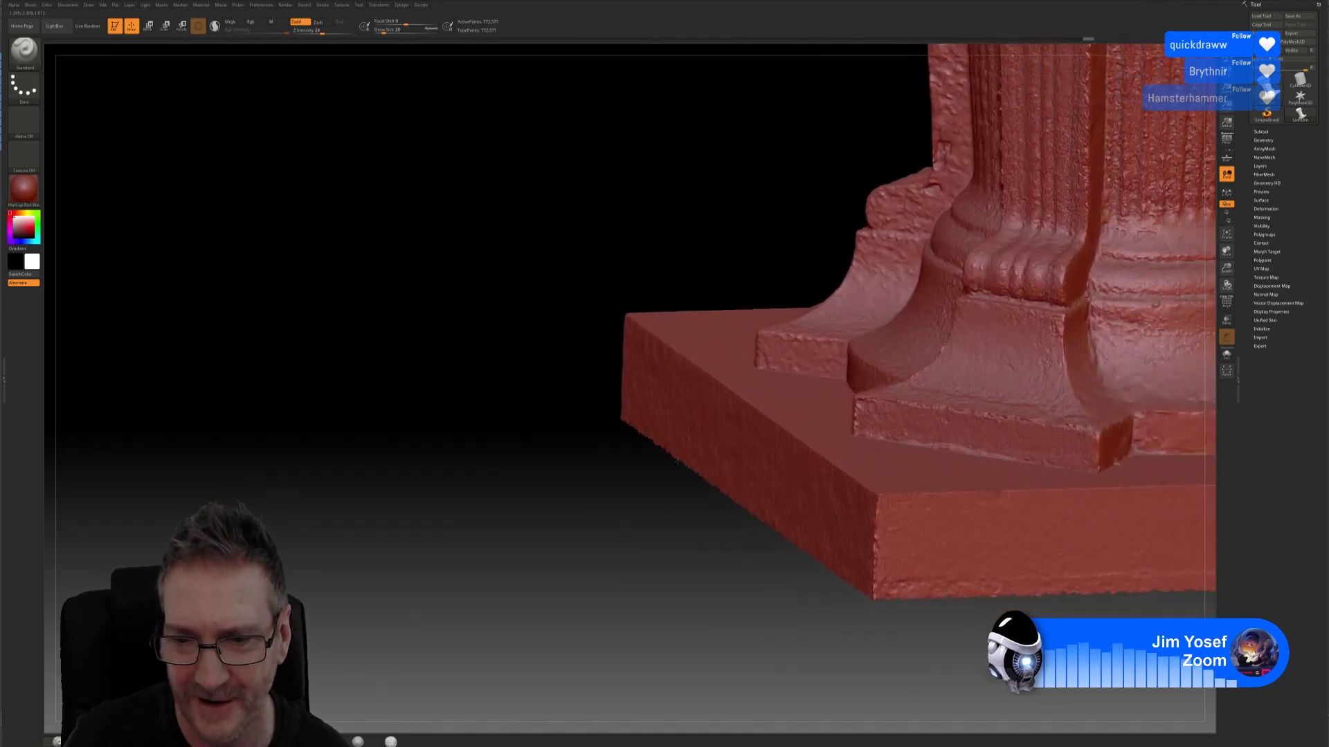
{"action": "left_click_drag", "start_coordinate": [972, 626], "coordinate": [748, 593]}
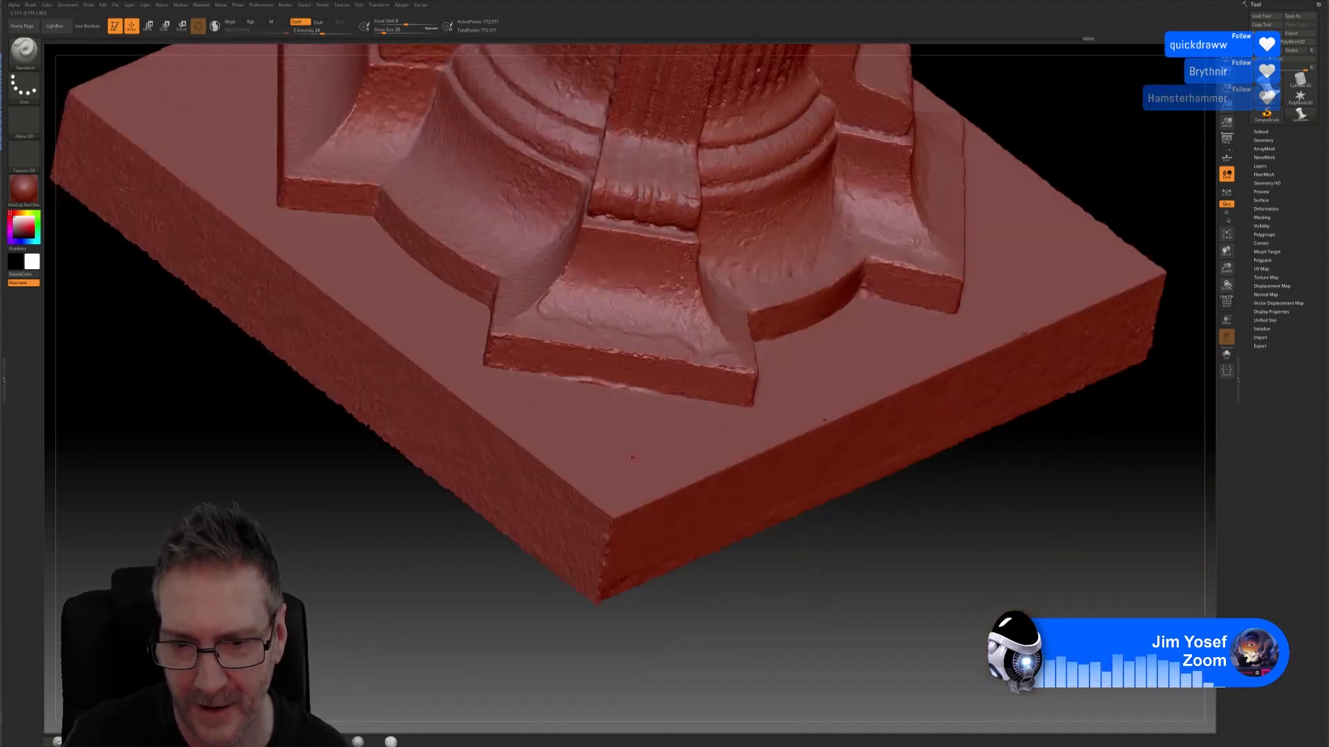
{"action": "left_click_drag", "start_coordinate": [632, 457], "coordinate": [739, 510]}
{"action": "left_click_drag", "start_coordinate": [730, 449], "coordinate": [305, 227]}
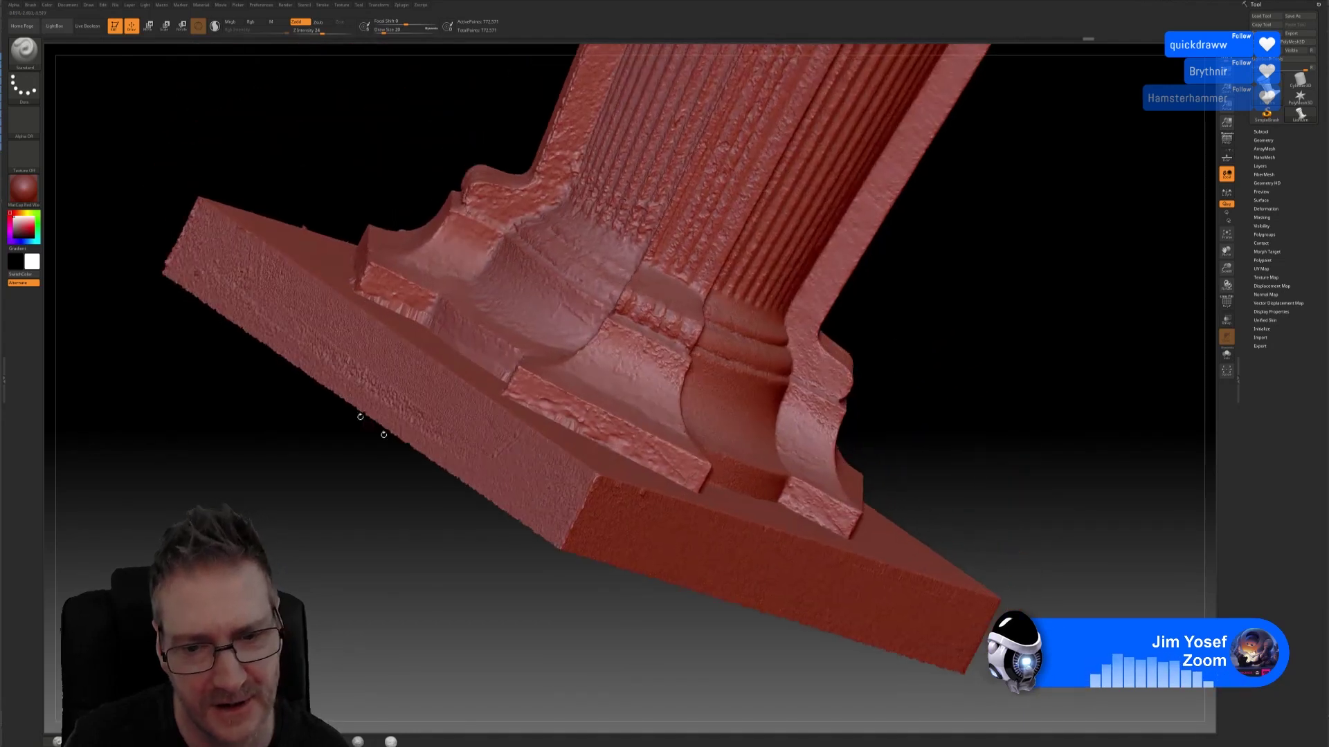
{"action": "left_click_drag", "start_coordinate": [459, 482], "coordinate": [543, 580]}
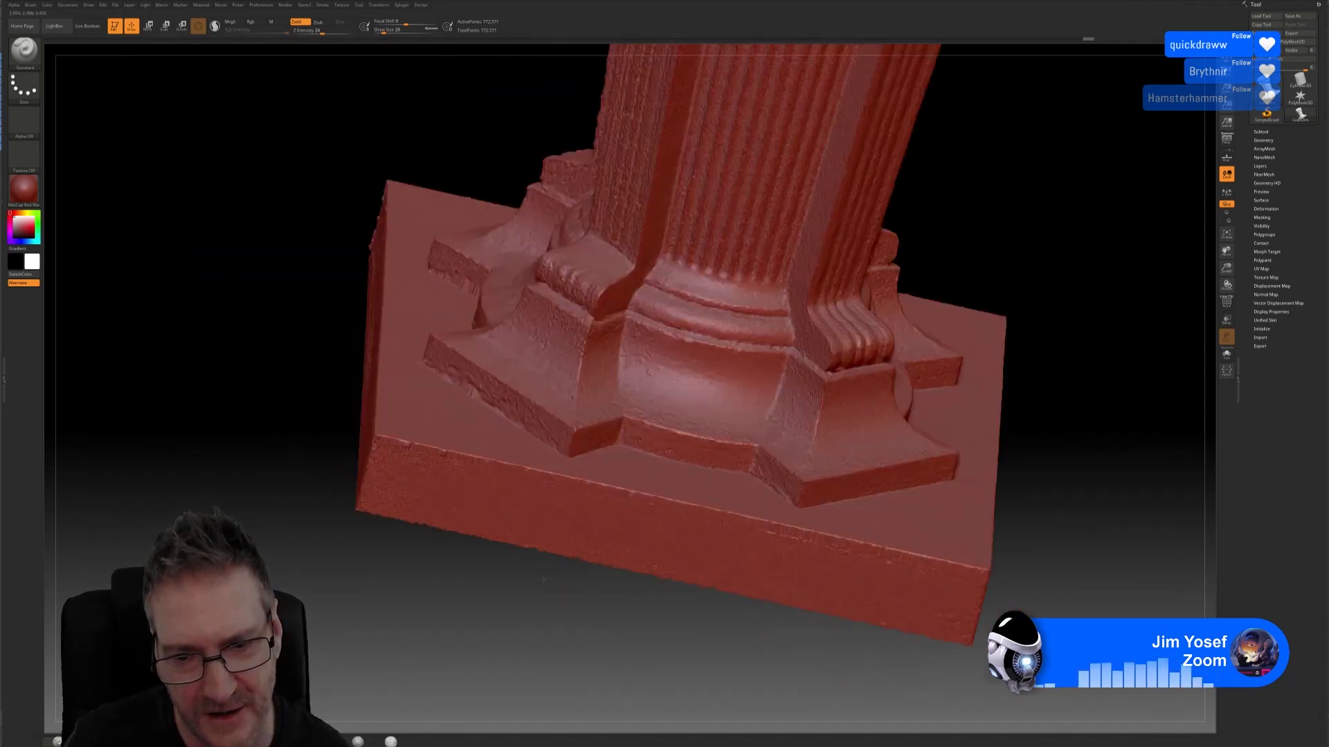
{"action": "left_click_drag", "start_coordinate": [692, 607], "coordinate": [625, 573]}
{"action": "left_click_drag", "start_coordinate": [609, 453], "coordinate": [806, 456]}
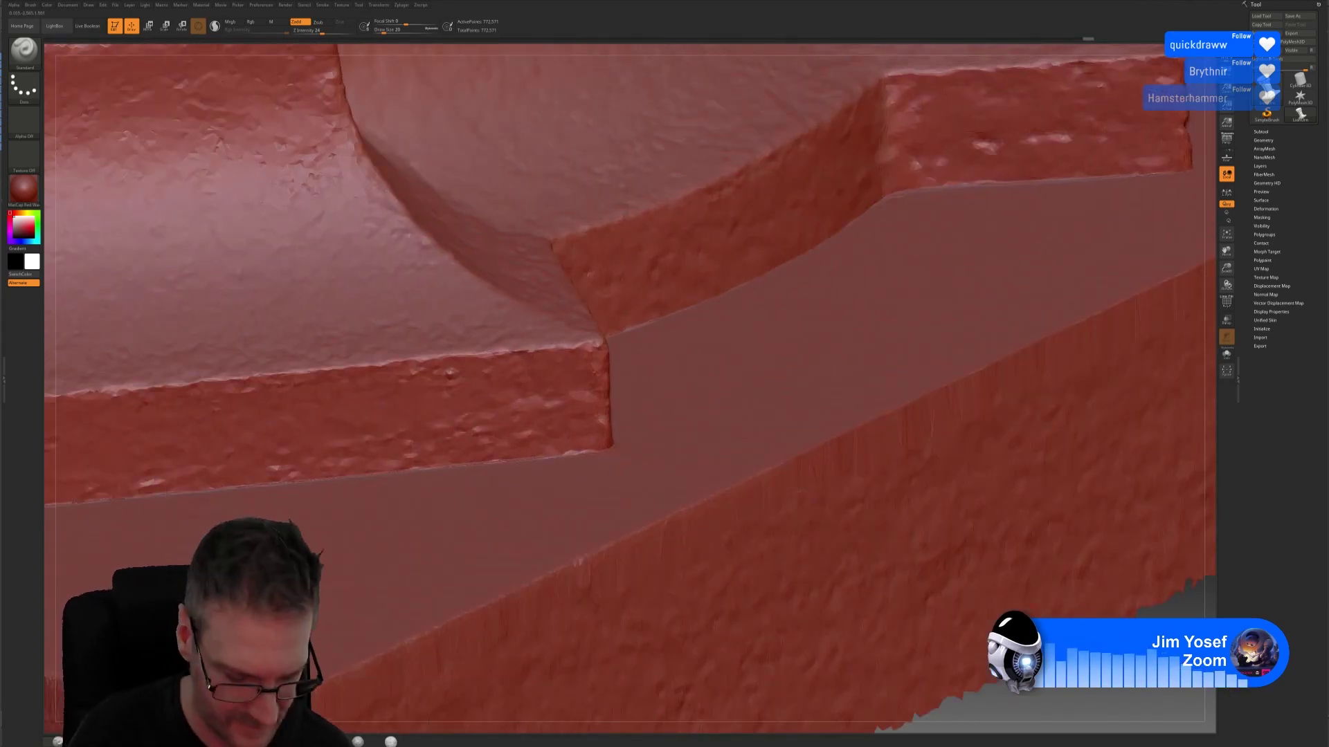
{"action": "key", "text": "shift"}
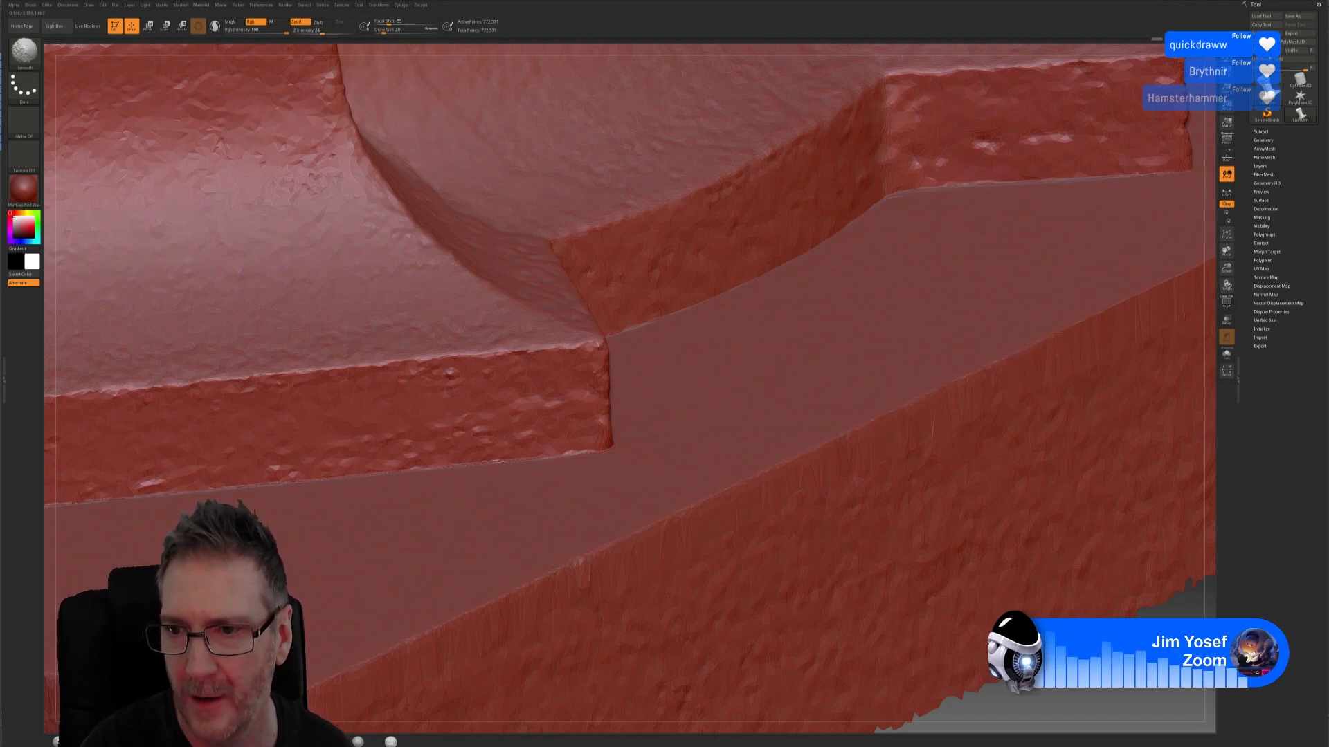
{"action": "key", "text": "shift"}
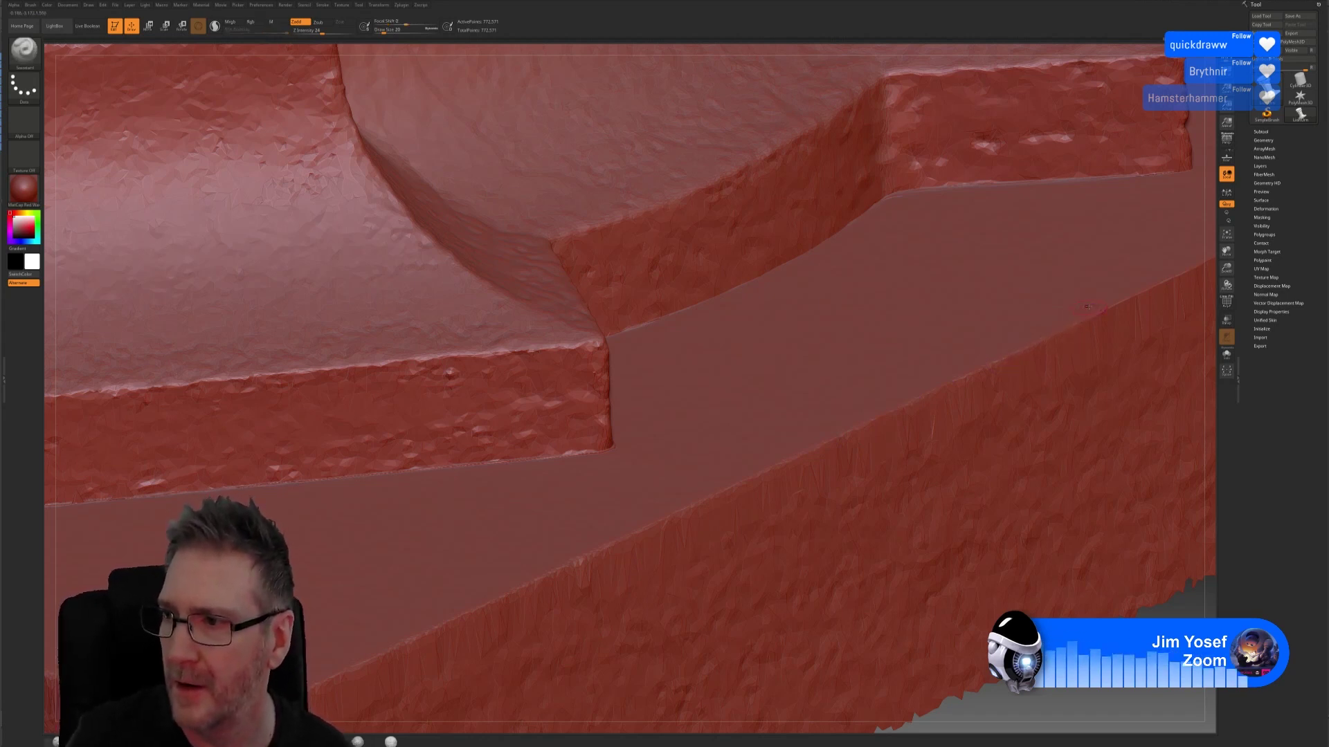
Step: Smooth the base's upper edge past the recessed curve and alongside the pedestal's second foot
{"action": "left_click_drag", "start_coordinate": [916, 386], "coordinate": [775, 391]}
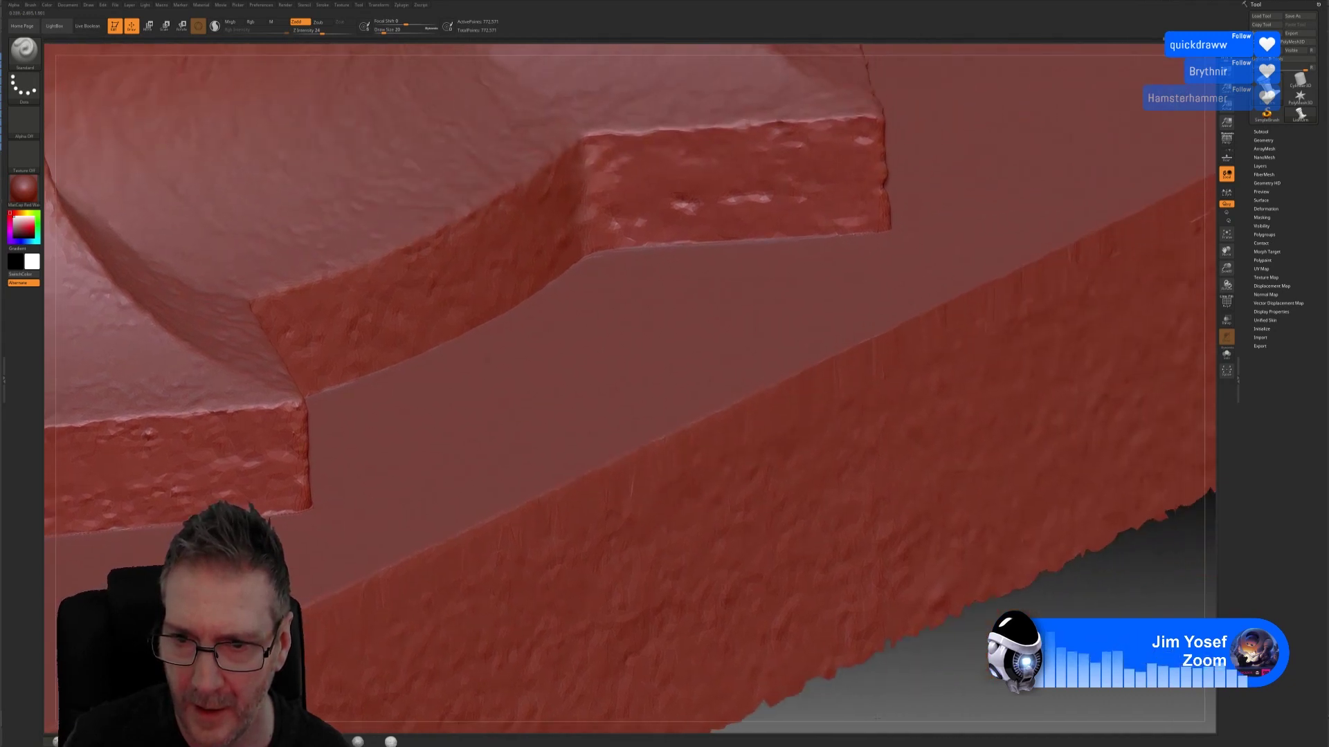
{"action": "key", "text": "shift"}
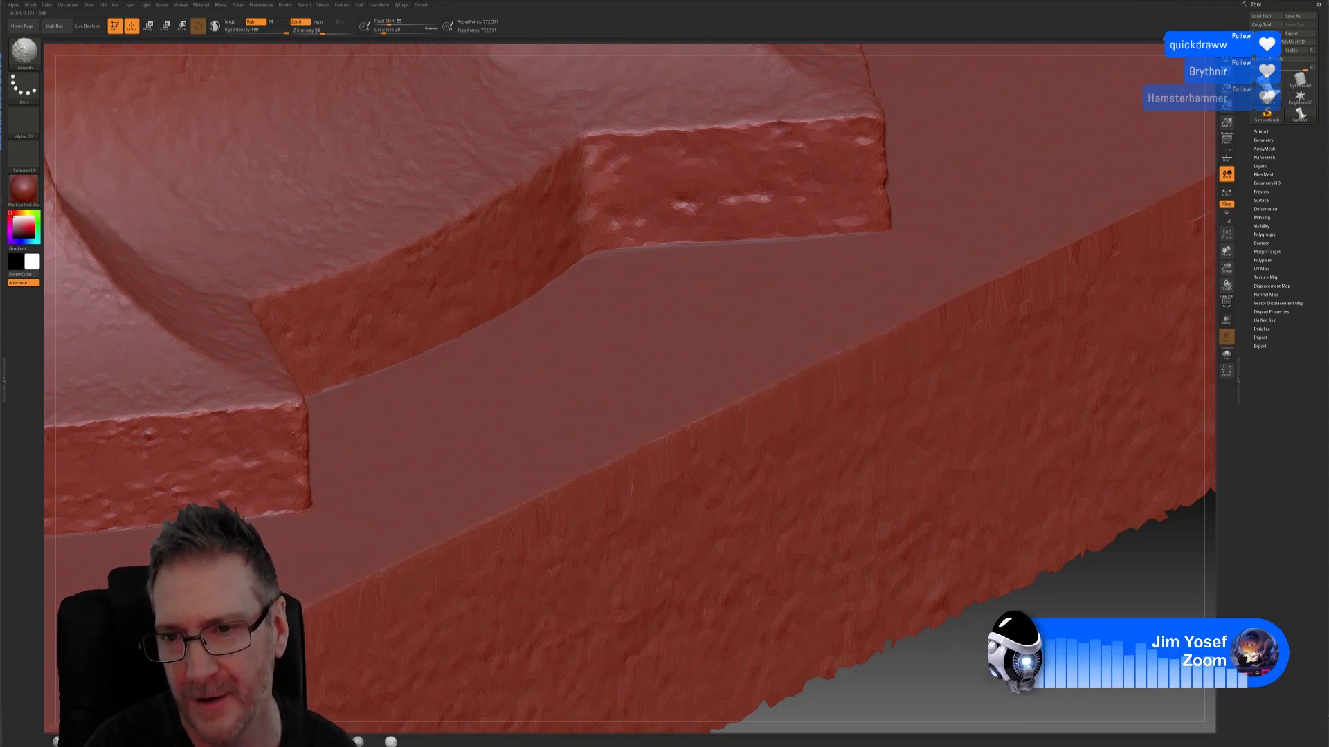
{"action": "key", "text": "shift"}
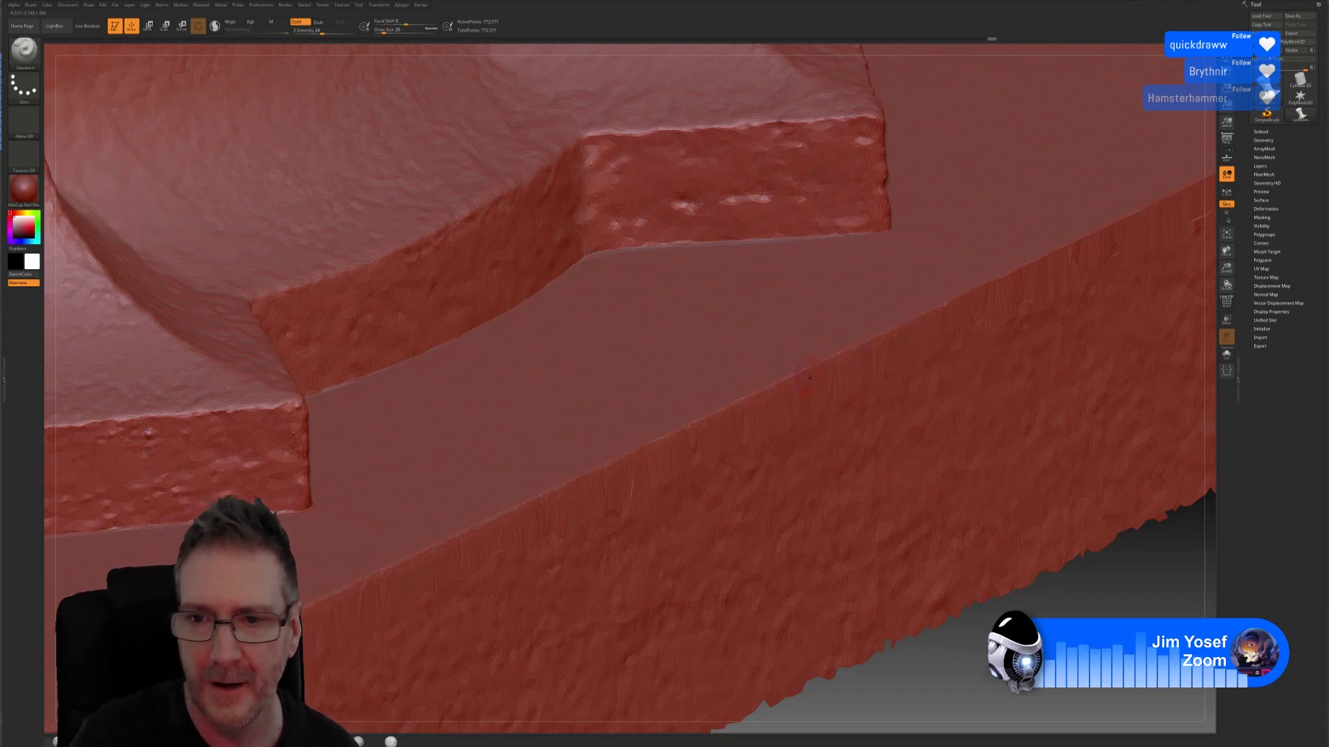
{"action": "left_click_drag", "start_coordinate": [1121, 665], "coordinate": [1038, 689]}
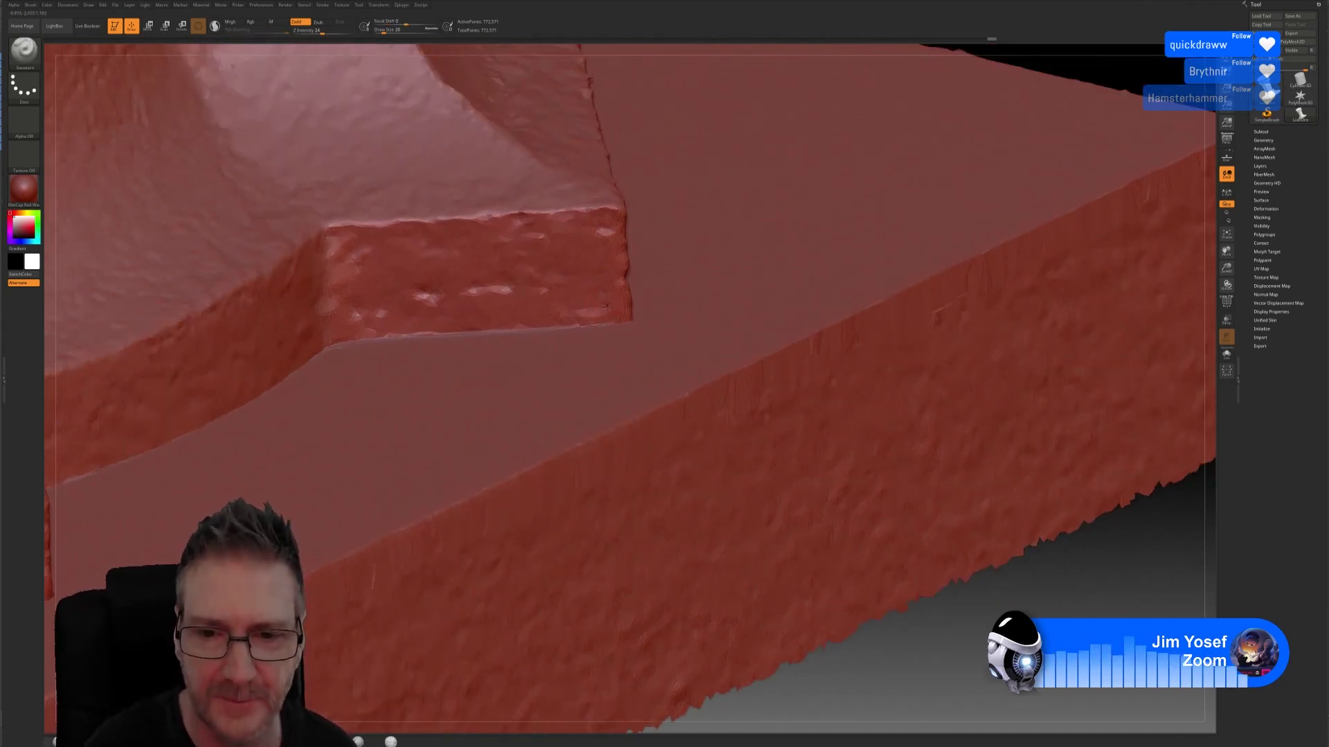
{"action": "key", "text": "shift"}
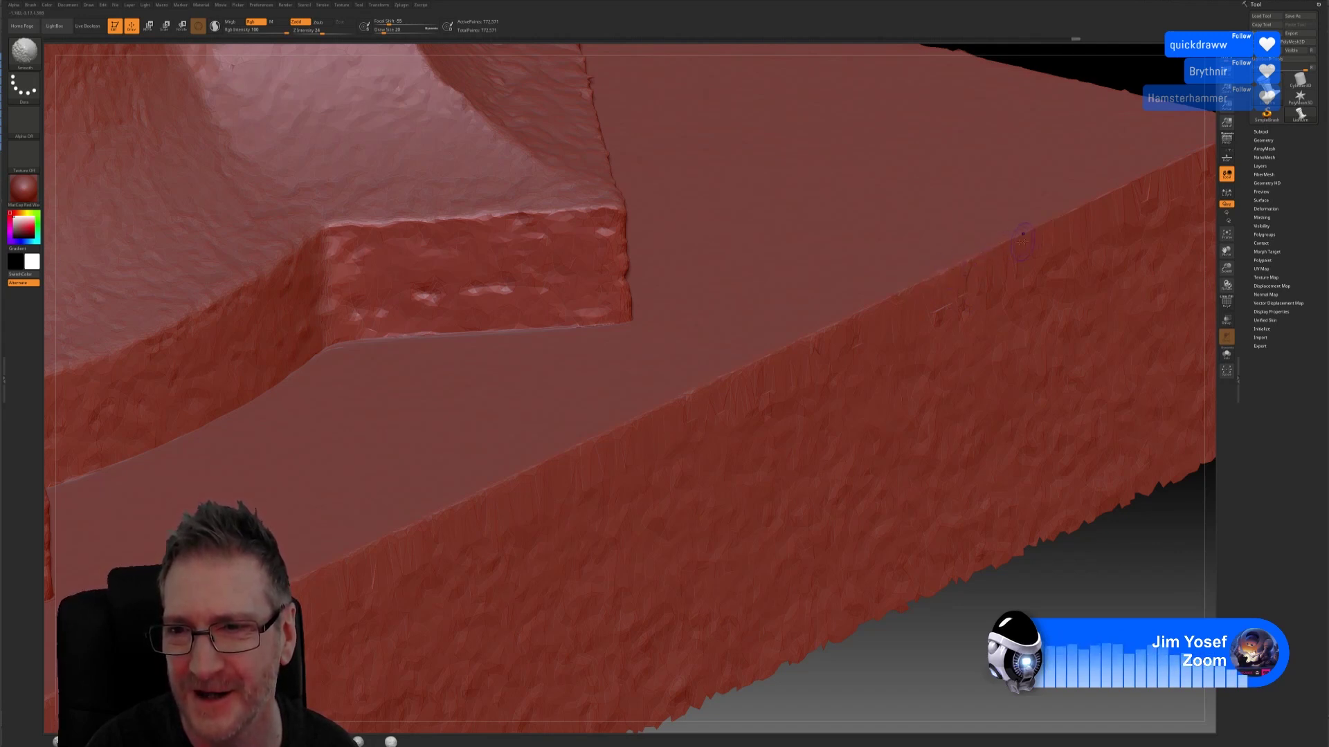
{"action": "key", "text": "shift"}
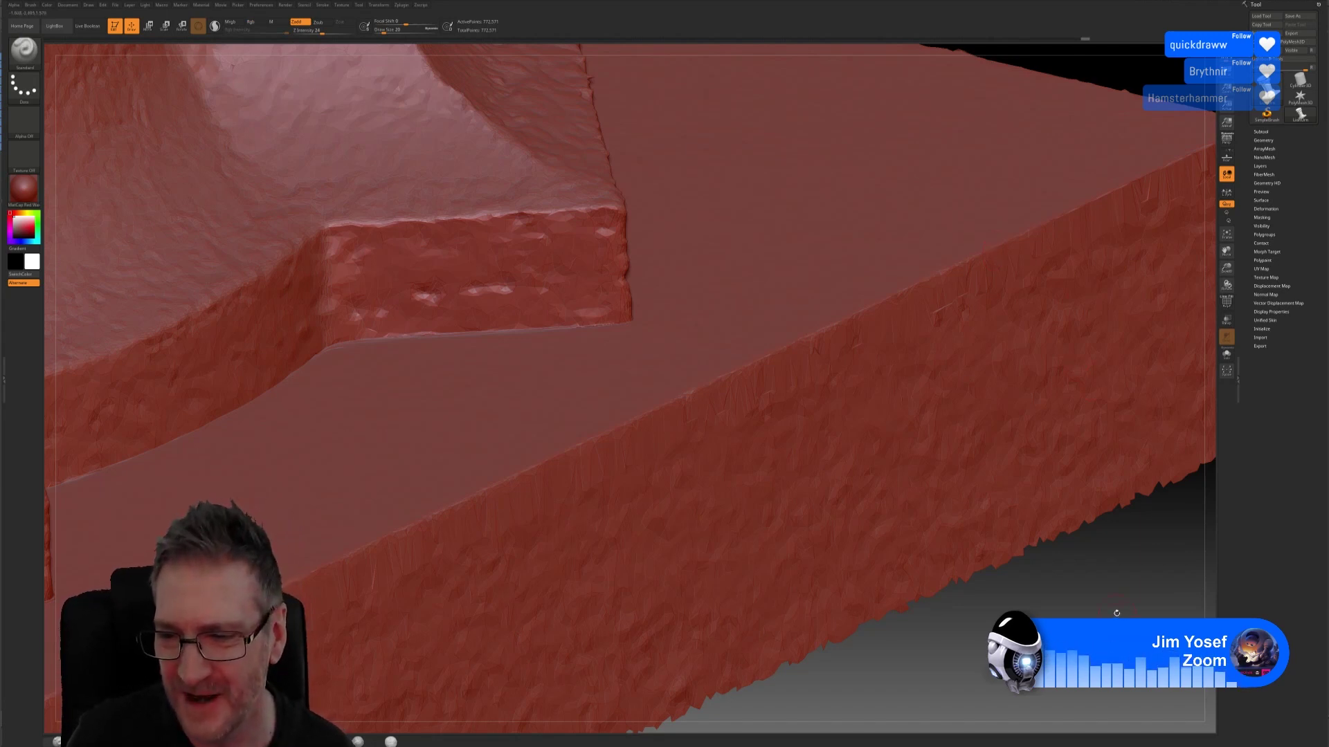
Step: Finish smoothing that upper edge at the far corner of the base and smooth the corner's rough vertical edge
{"action": "left_click_drag", "start_coordinate": [1116, 602], "coordinate": [1017, 621]}
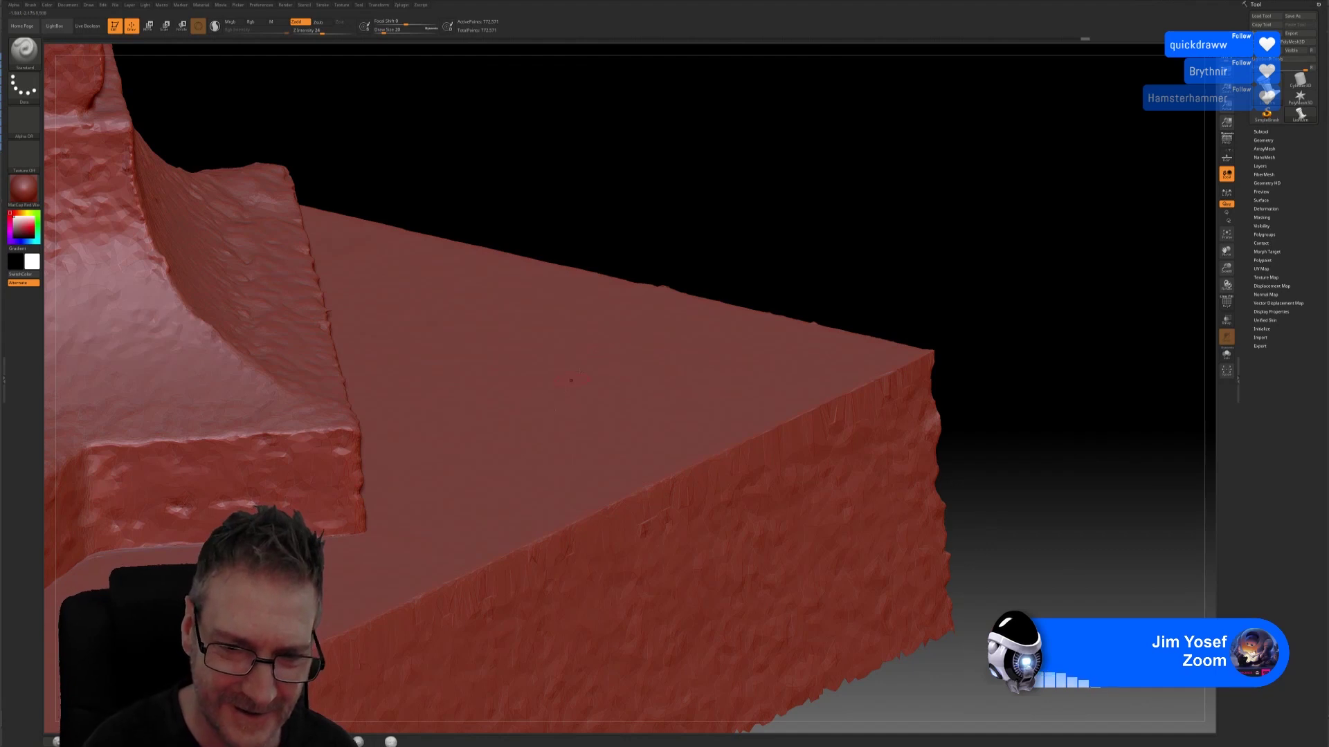
{"action": "key", "text": "shift"}
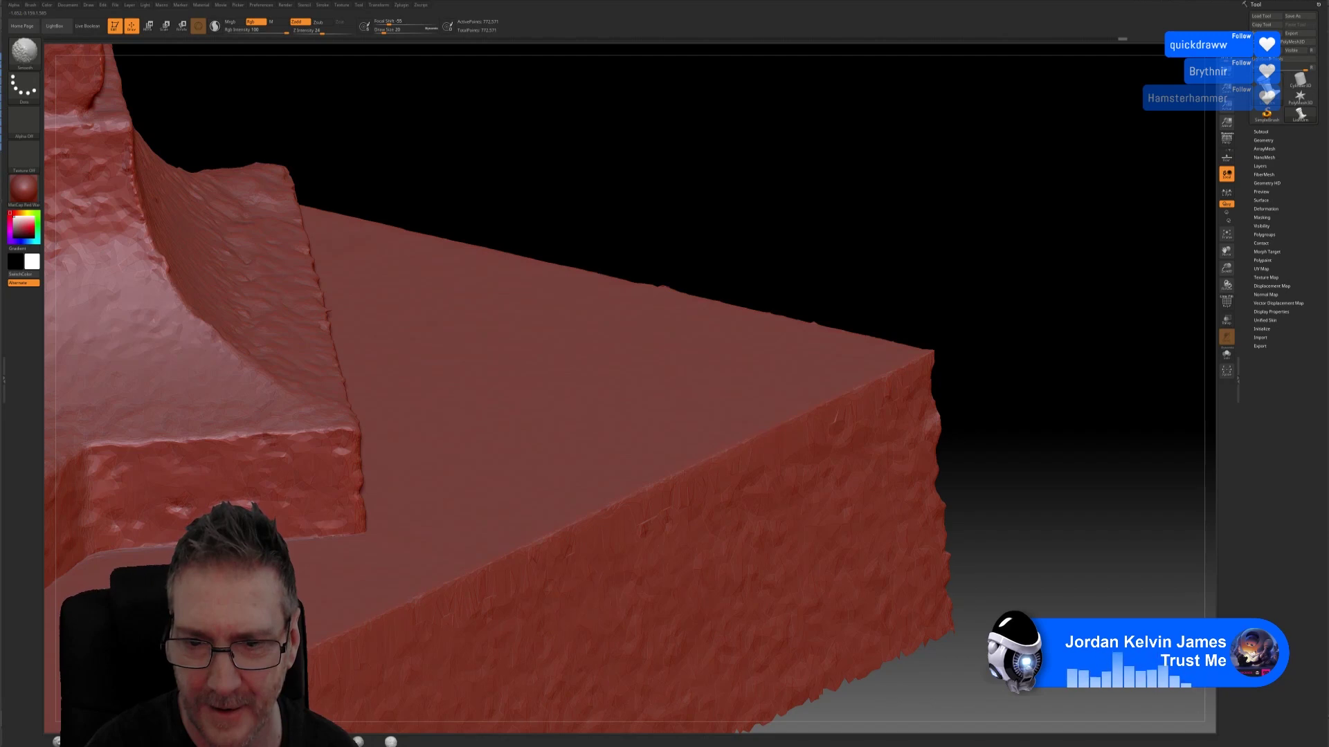
{"action": "left_click_drag", "start_coordinate": [699, 460], "coordinate": [828, 380], "text": "shift"}
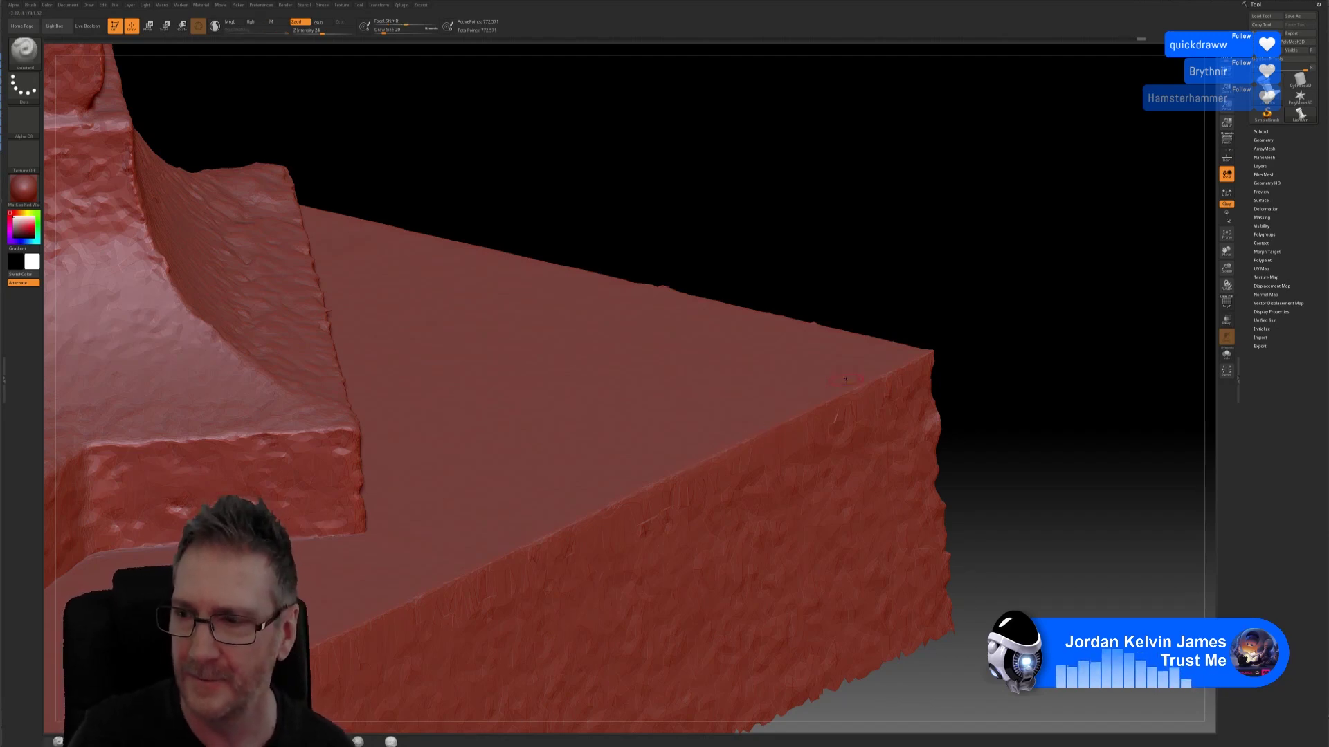
{"action": "mouse_move", "coordinate": [1103, 377]}
{"action": "left_mouse_down"}
{"action": "mouse_move", "coordinate": [1024, 415]}
{"action": "mouse_move", "coordinate": [1105, 424]}
{"action": "left_mouse_up"}
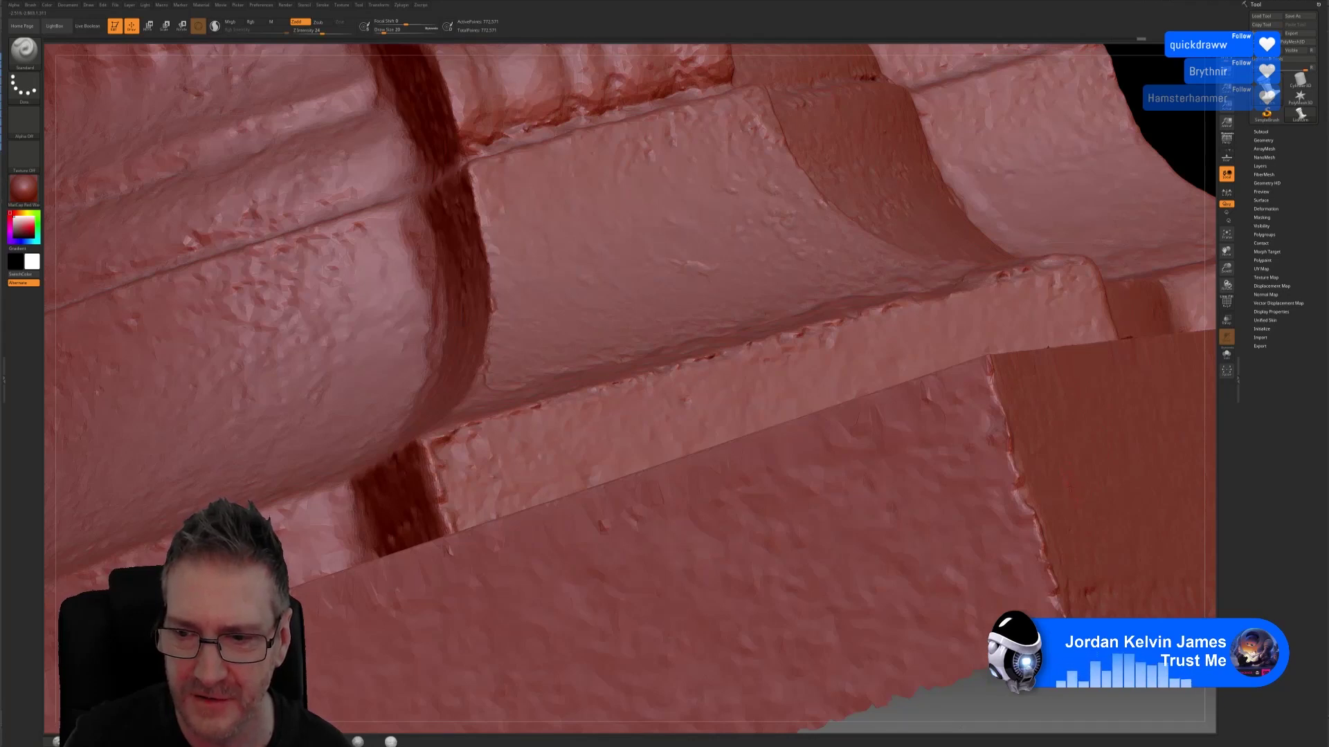
{"action": "right_click_drag", "start_coordinate": [1048, 347], "coordinate": [1169, 264]}
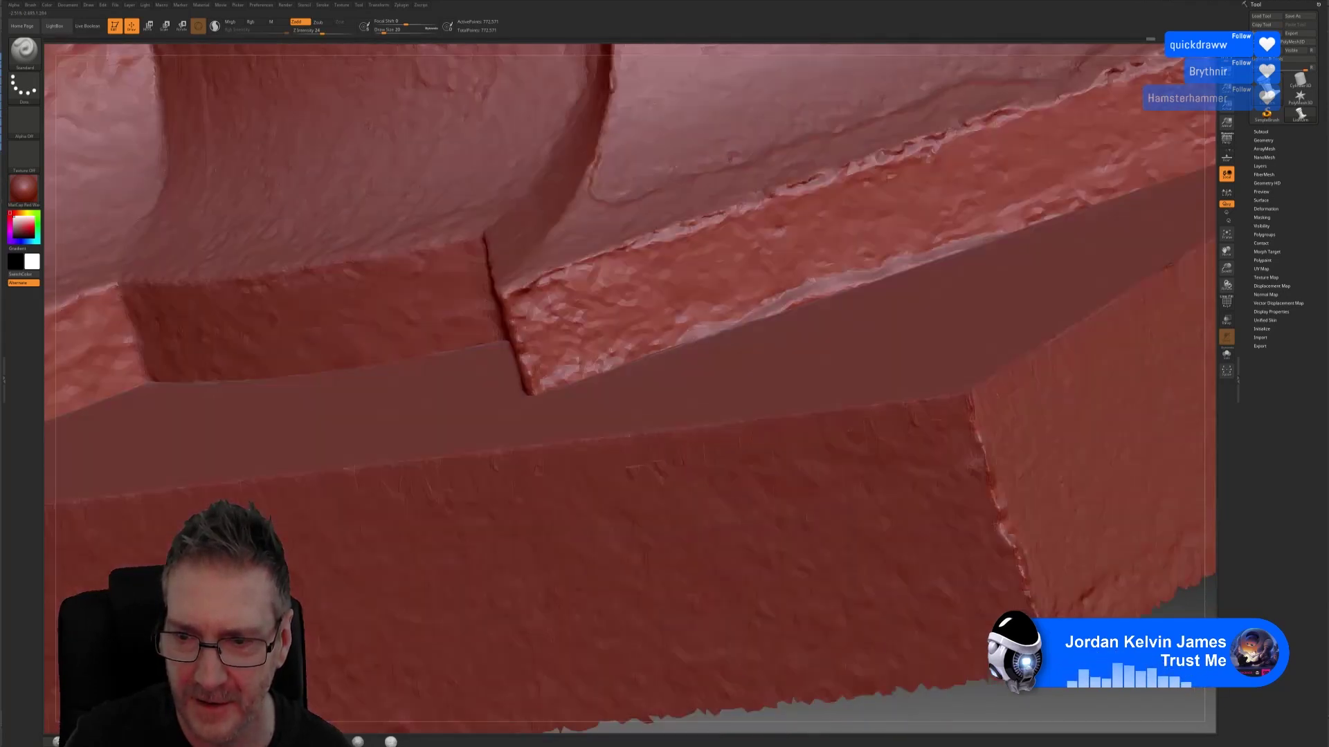
{"action": "key", "text": "shift"}
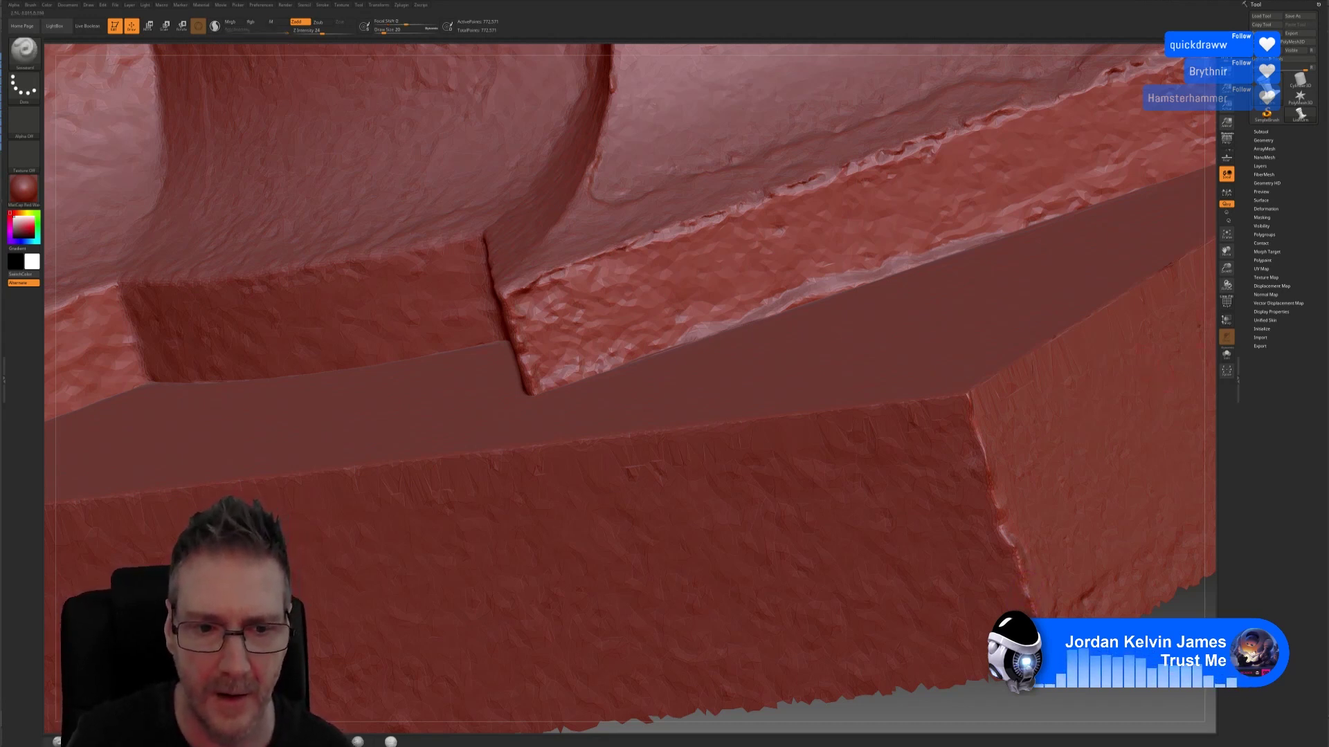
Step: Smooth the upper edge of the next side from the corner alongside the pedestal's foot, including the small bump on the edge
{"action": "left_click_drag", "start_coordinate": [1007, 360], "coordinate": [1038, 600]}
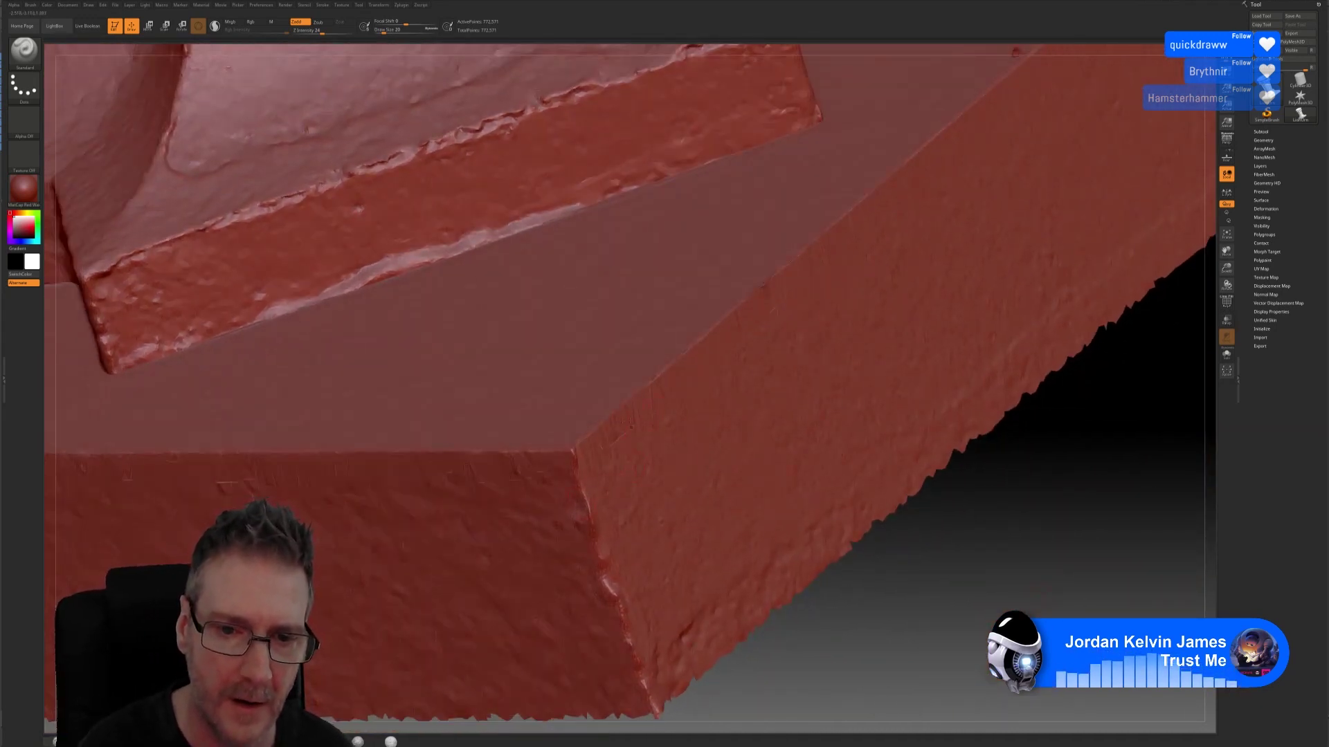
{"action": "key", "text": "shift"}
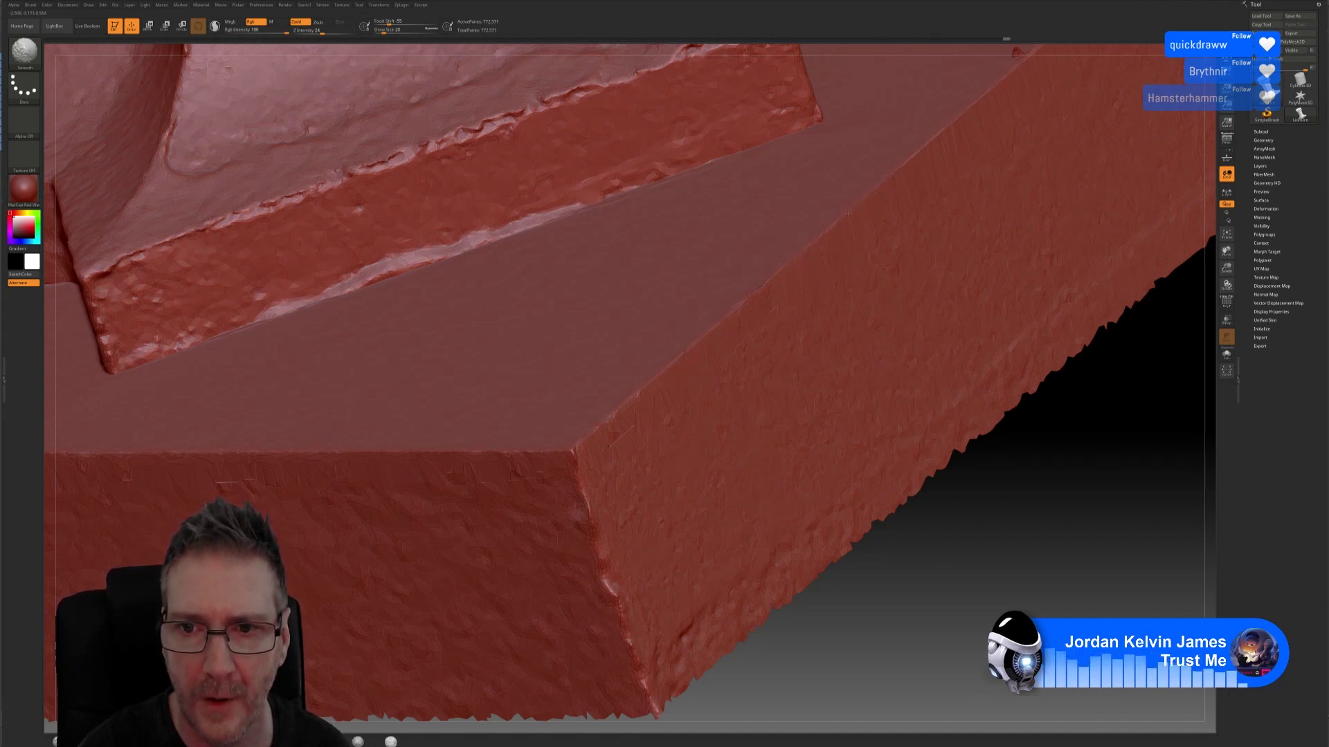
{"action": "key", "text": "shift"}
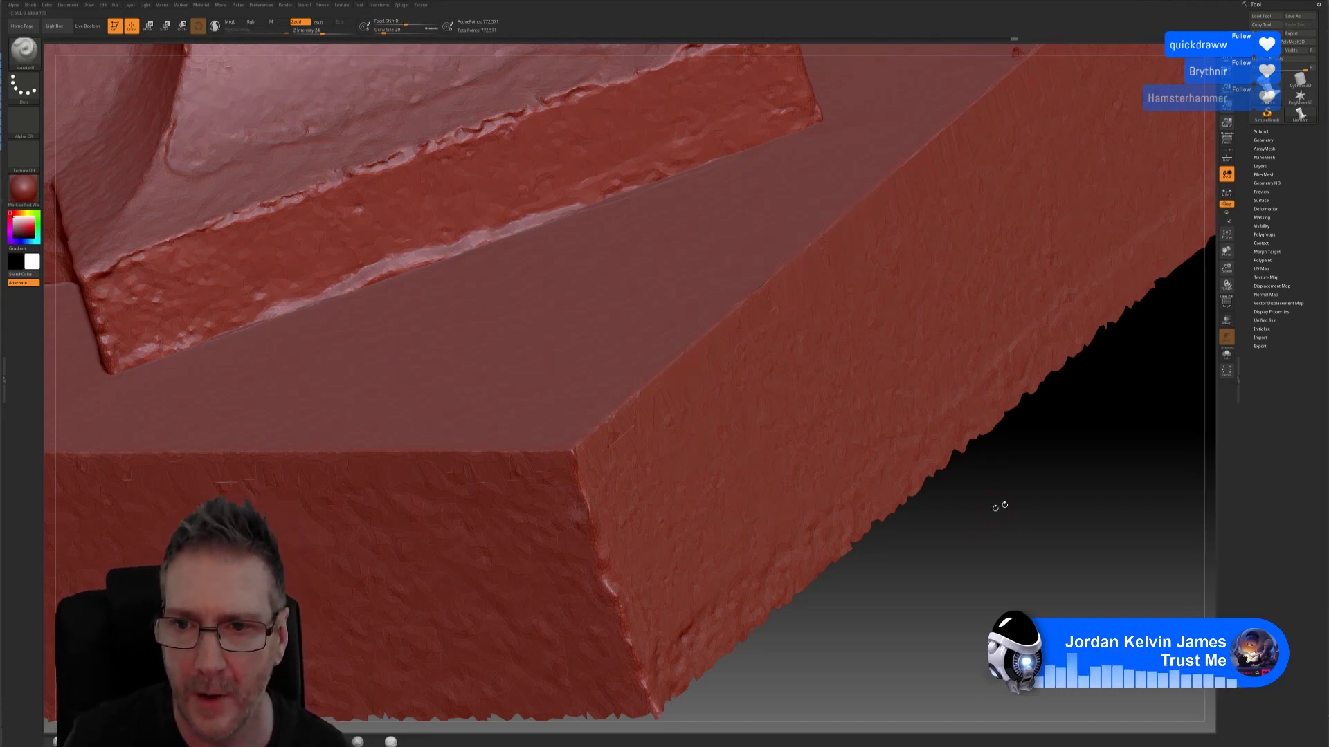
{"action": "left_click_drag", "start_coordinate": [1038, 475], "coordinate": [1068, 599]}
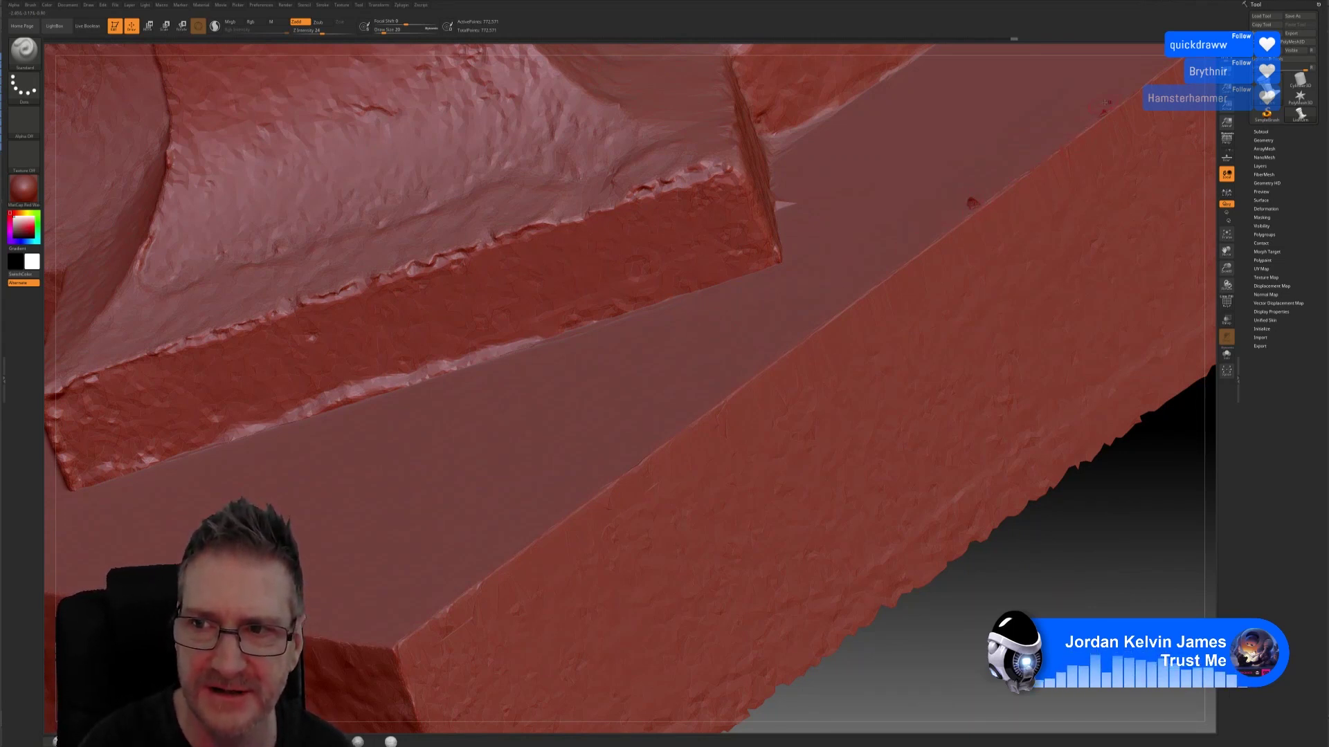
{"action": "key", "text": "shift"}
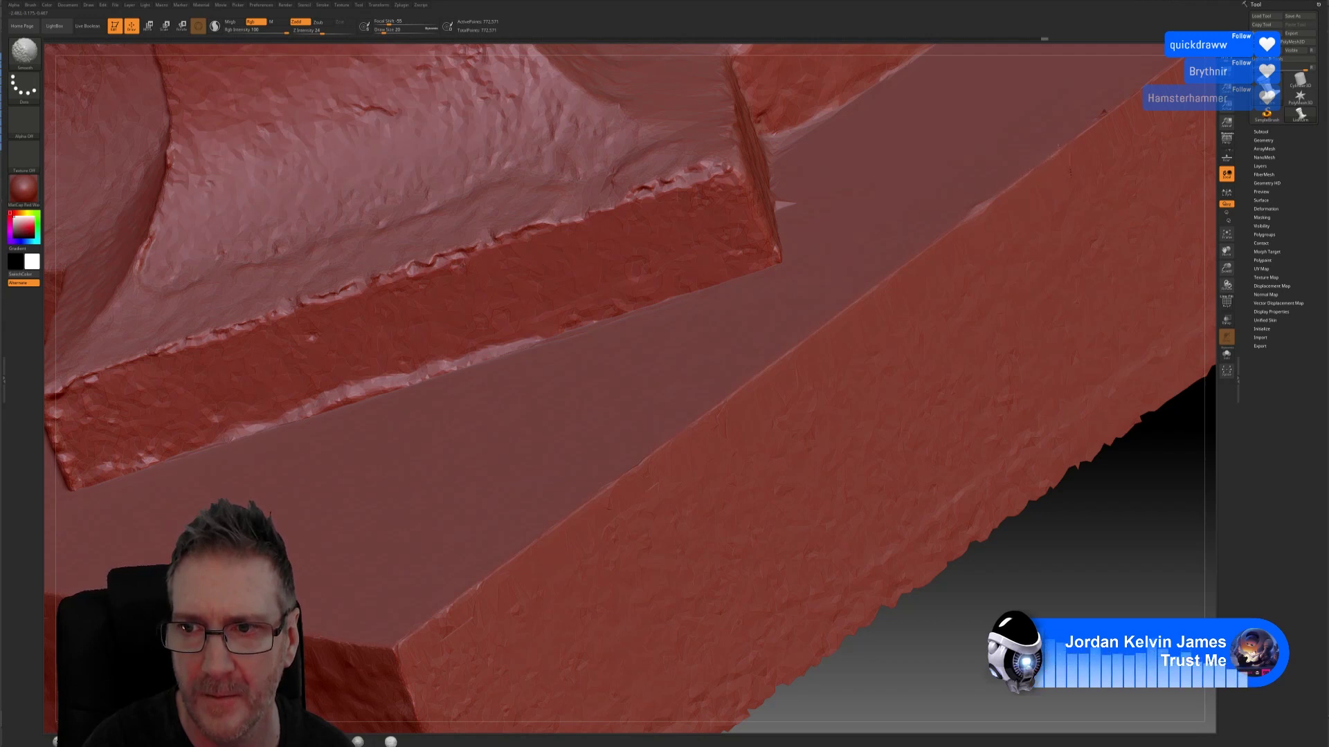
{"action": "key", "text": "b"}
{"action": "key", "text": "s"}
{"action": "key", "text": "m"}
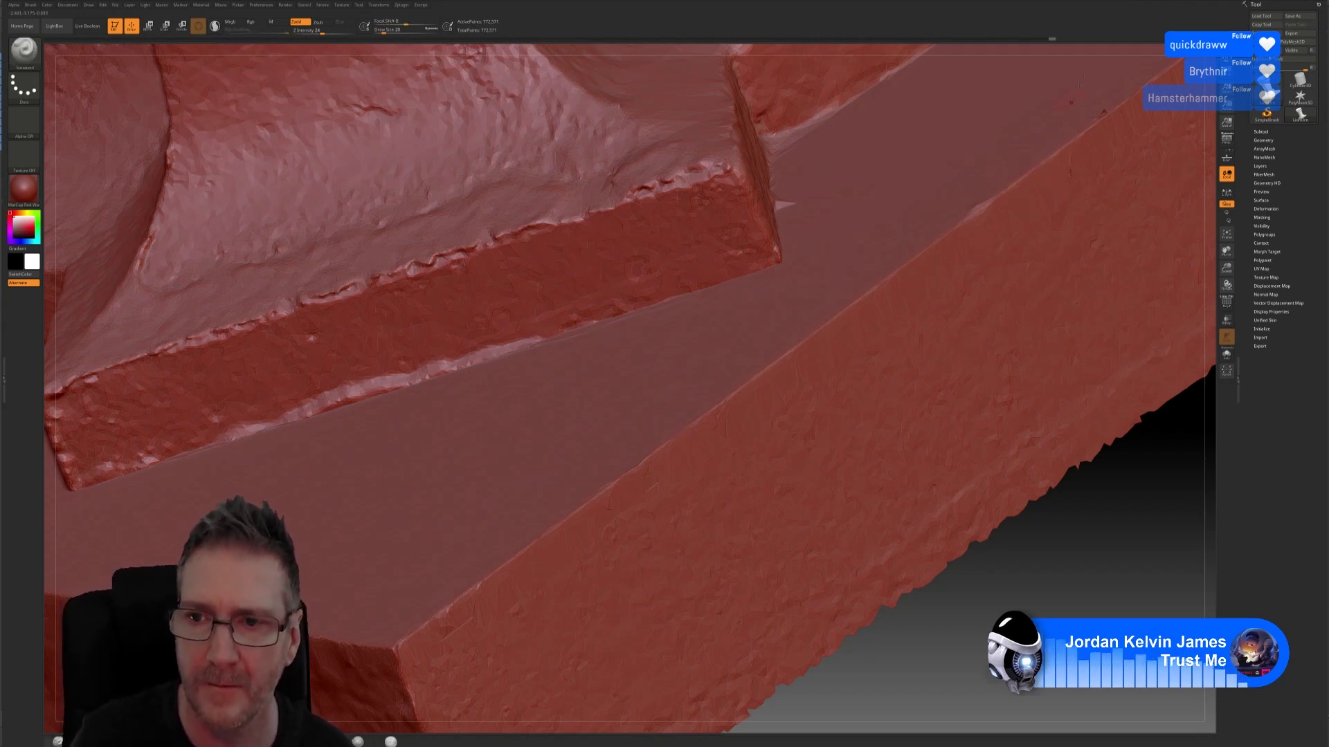
Step: Smooth the same side's upper edge past the foot's corner and beside the recess between the two feet
{"action": "left_click_drag", "start_coordinate": [1132, 531], "coordinate": [882, 600]}
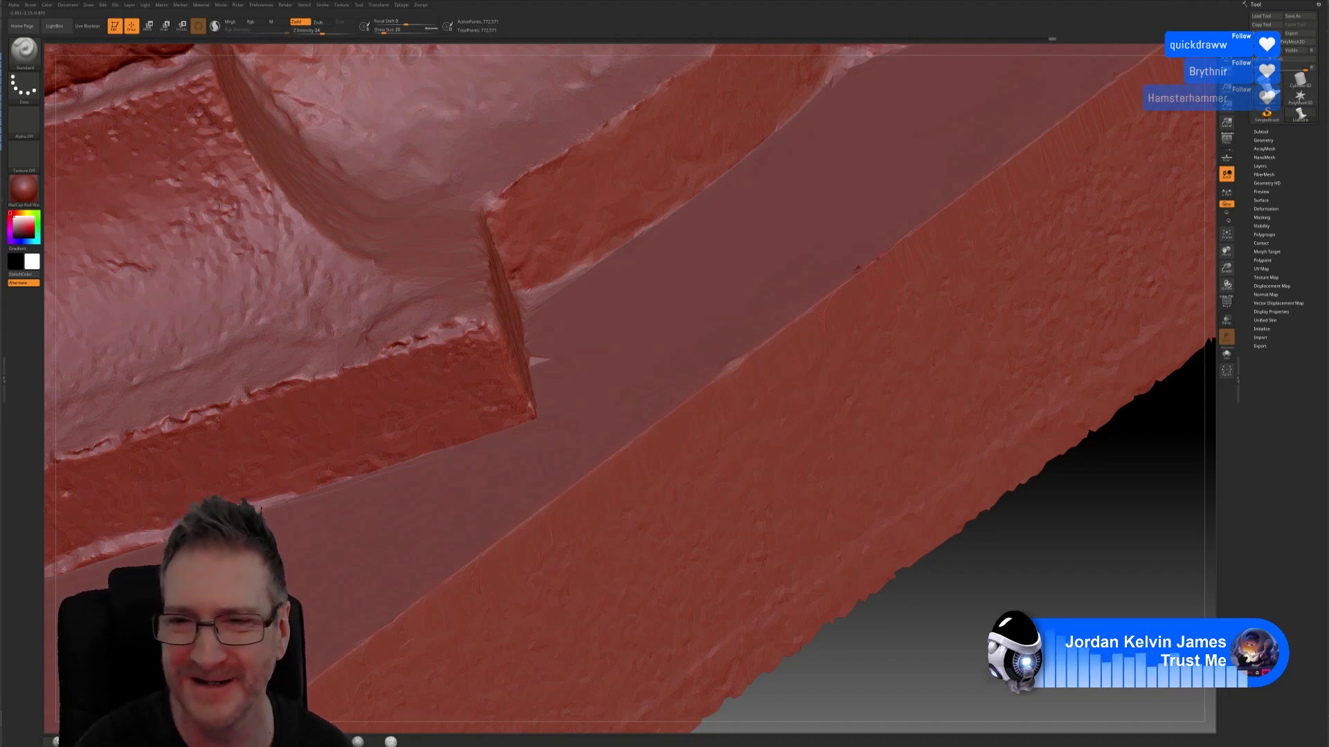
{"action": "key", "text": "shift"}
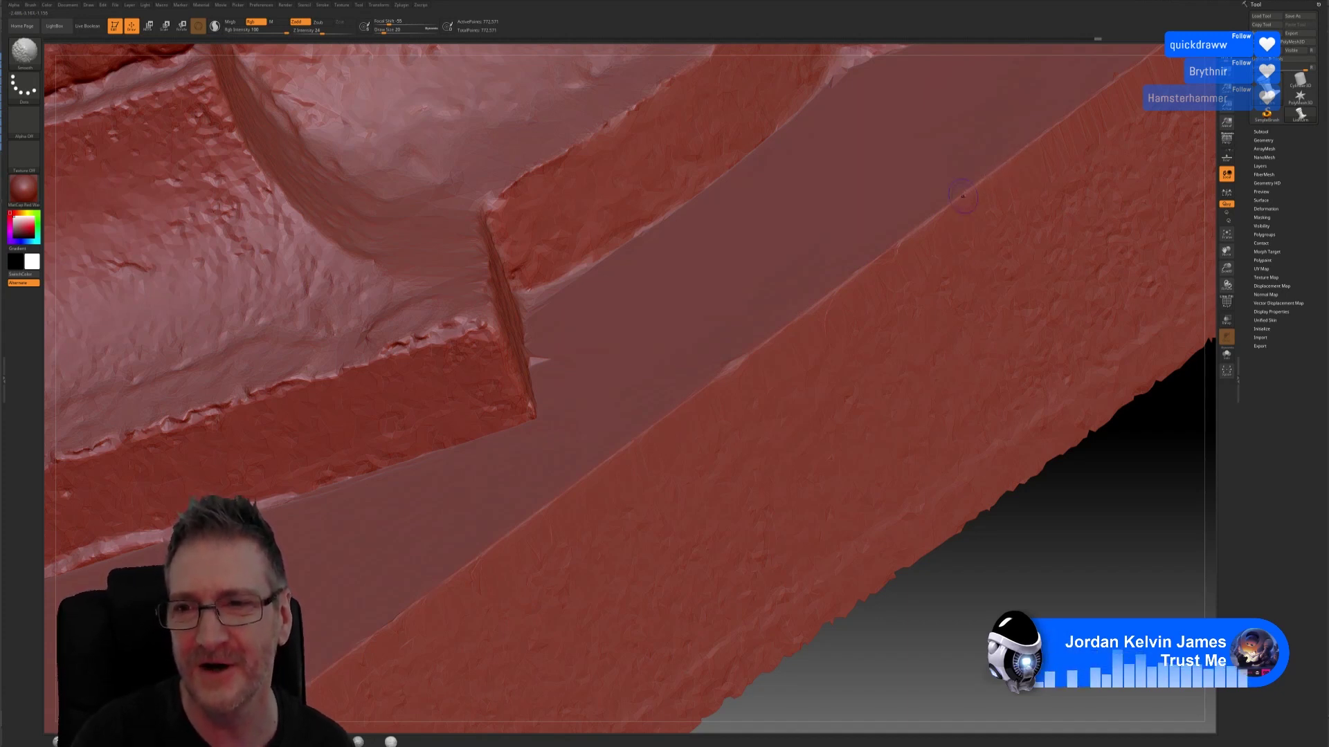
{"action": "key", "text": "shift"}
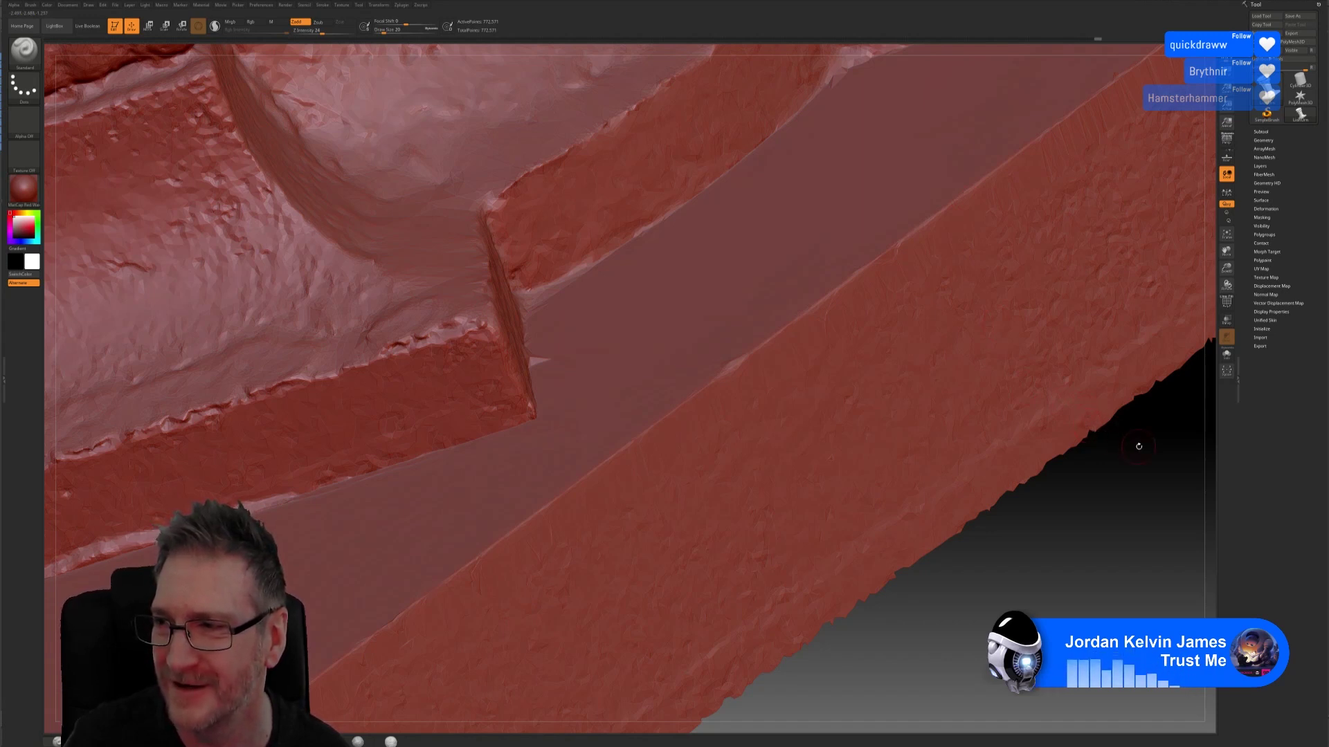
{"action": "left_click_drag", "start_coordinate": [1135, 434], "coordinate": [1005, 544]}
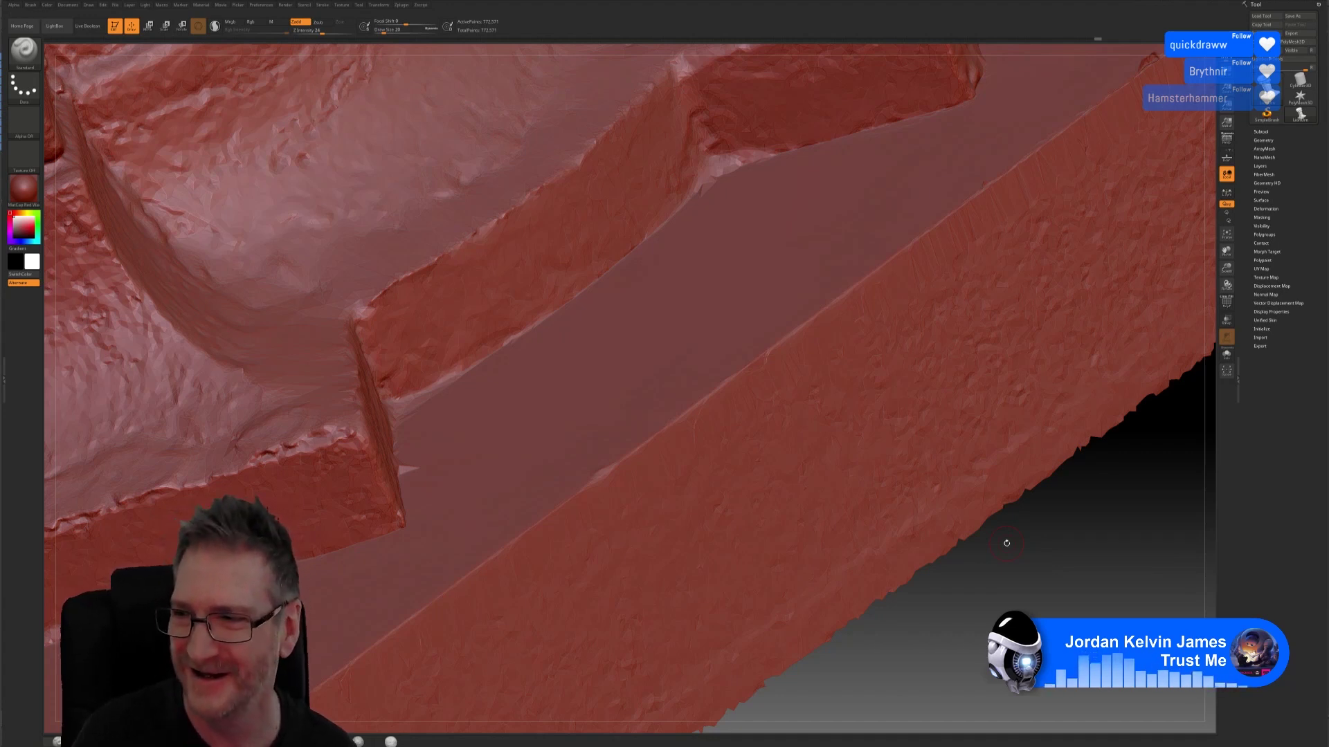
{"action": "key", "text": "shift"}
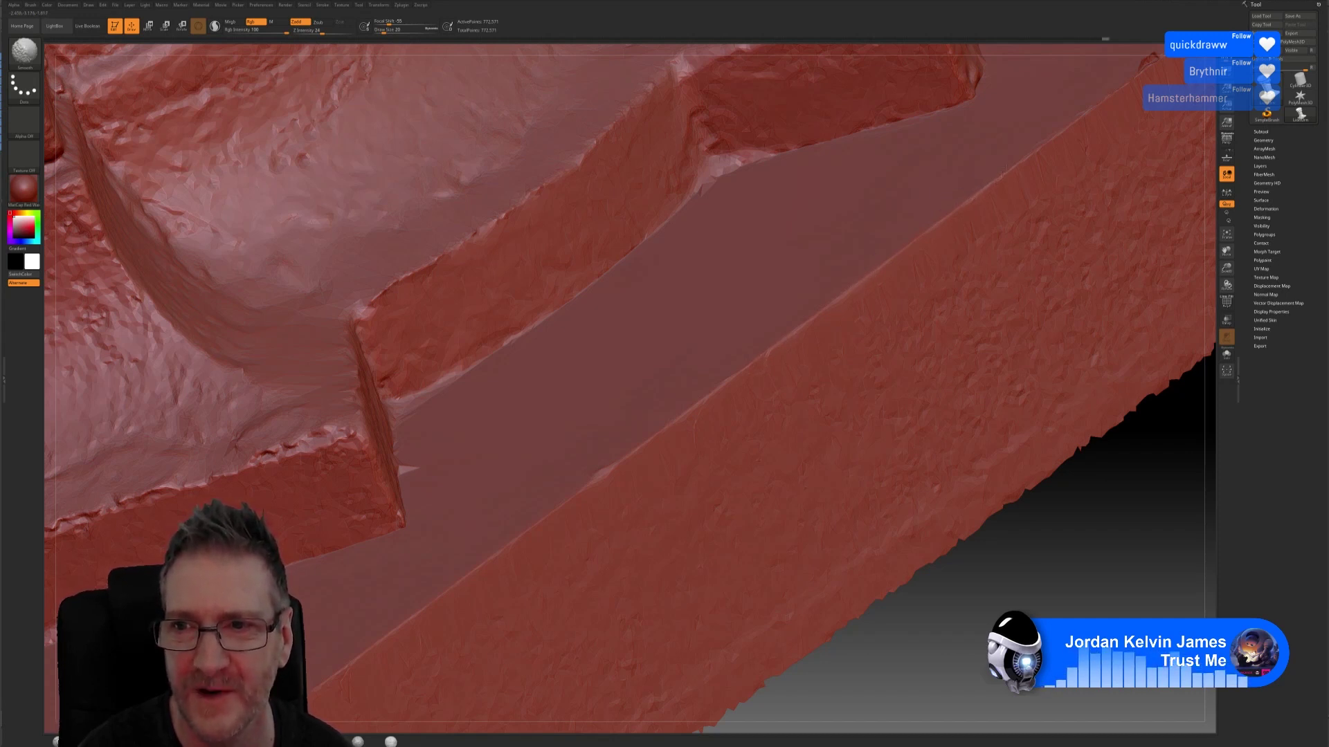
{"action": "key", "text": "shift"}
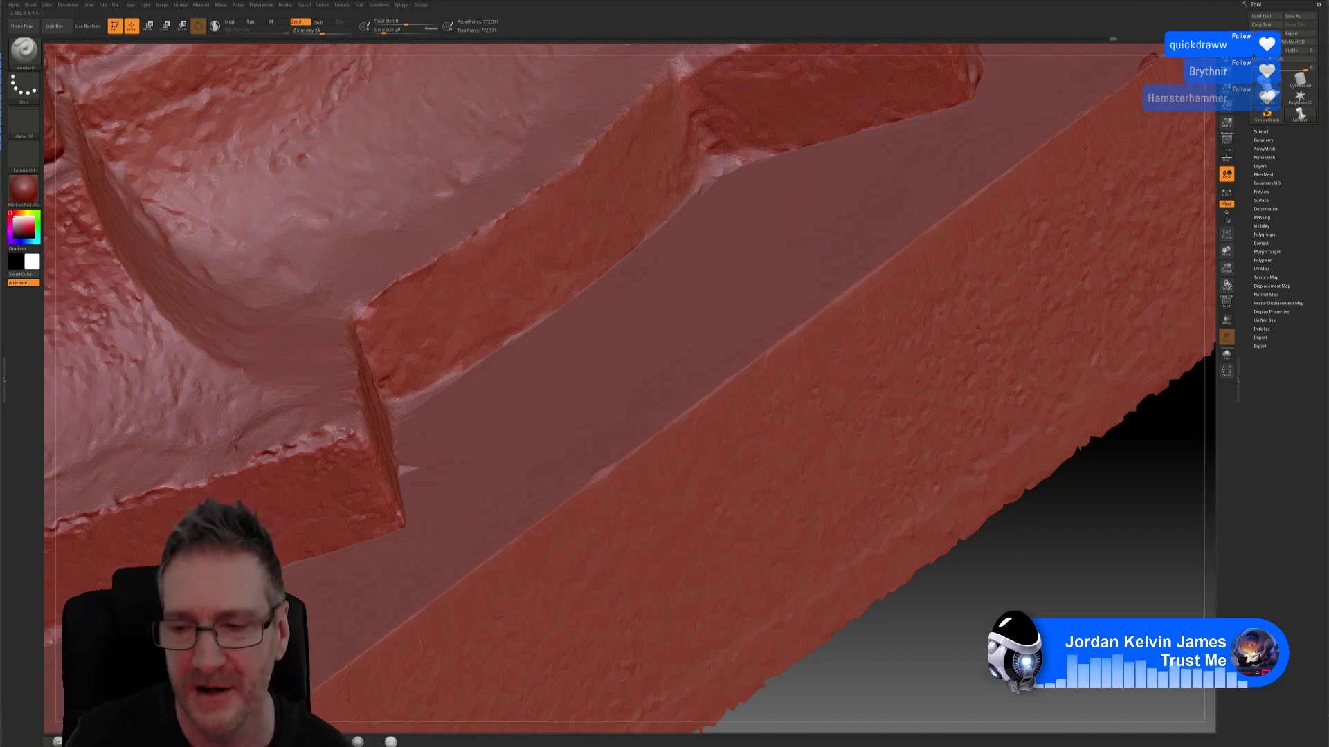
Step: Smooth away the raised bump on the upper edge of the base near the second foot's outer corner
{"action": "mouse_move", "coordinate": [1137, 498]}
{"action": "left_mouse_down"}
{"action": "mouse_move", "coordinate": [957, 205]}
{"action": "mouse_move", "coordinate": [944, 250]}
{"action": "left_mouse_up"}
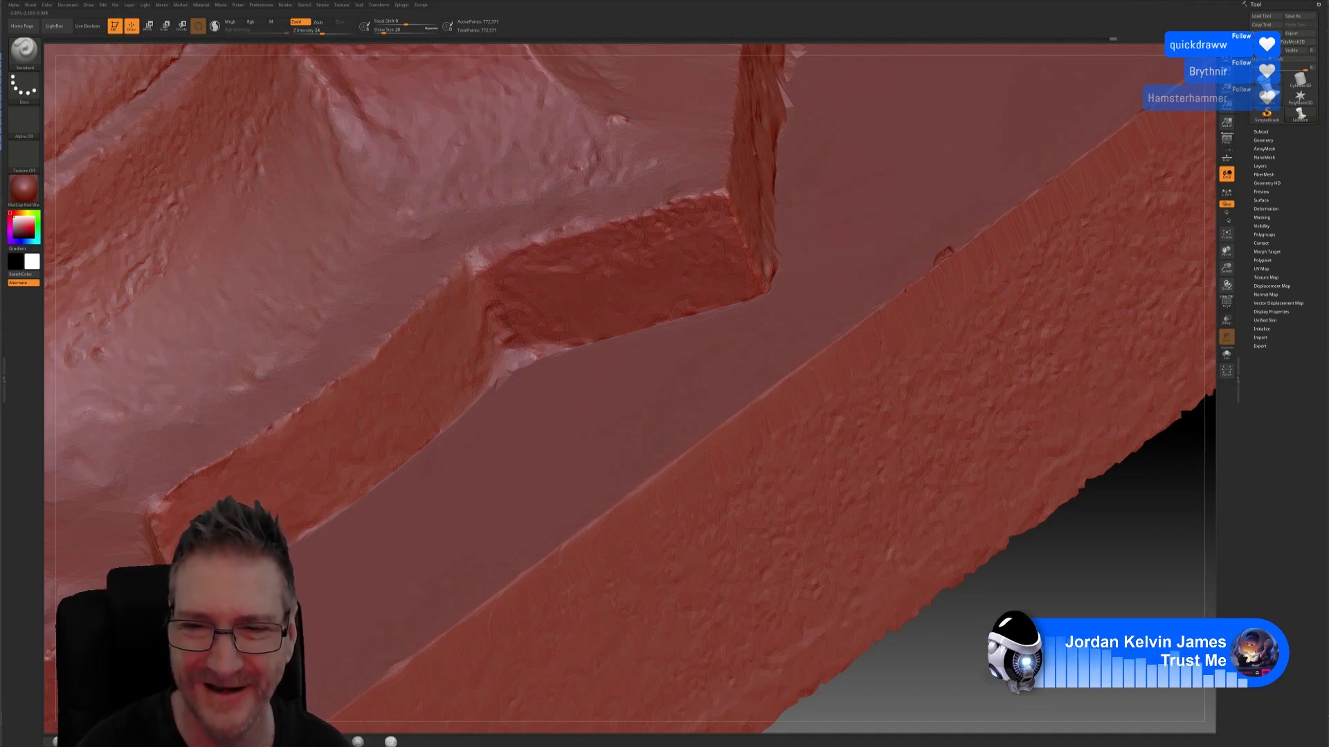
{"action": "key", "text": "shift"}
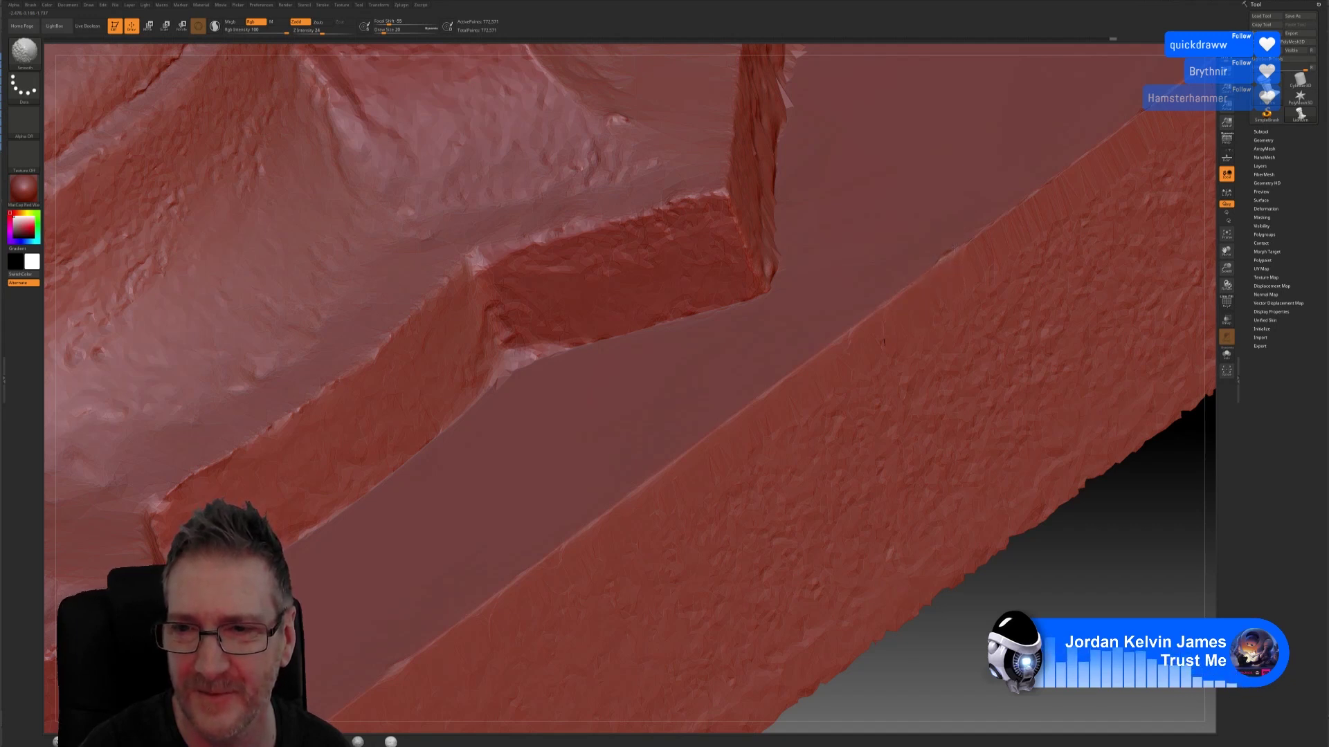
{"action": "key", "text": "shift"}
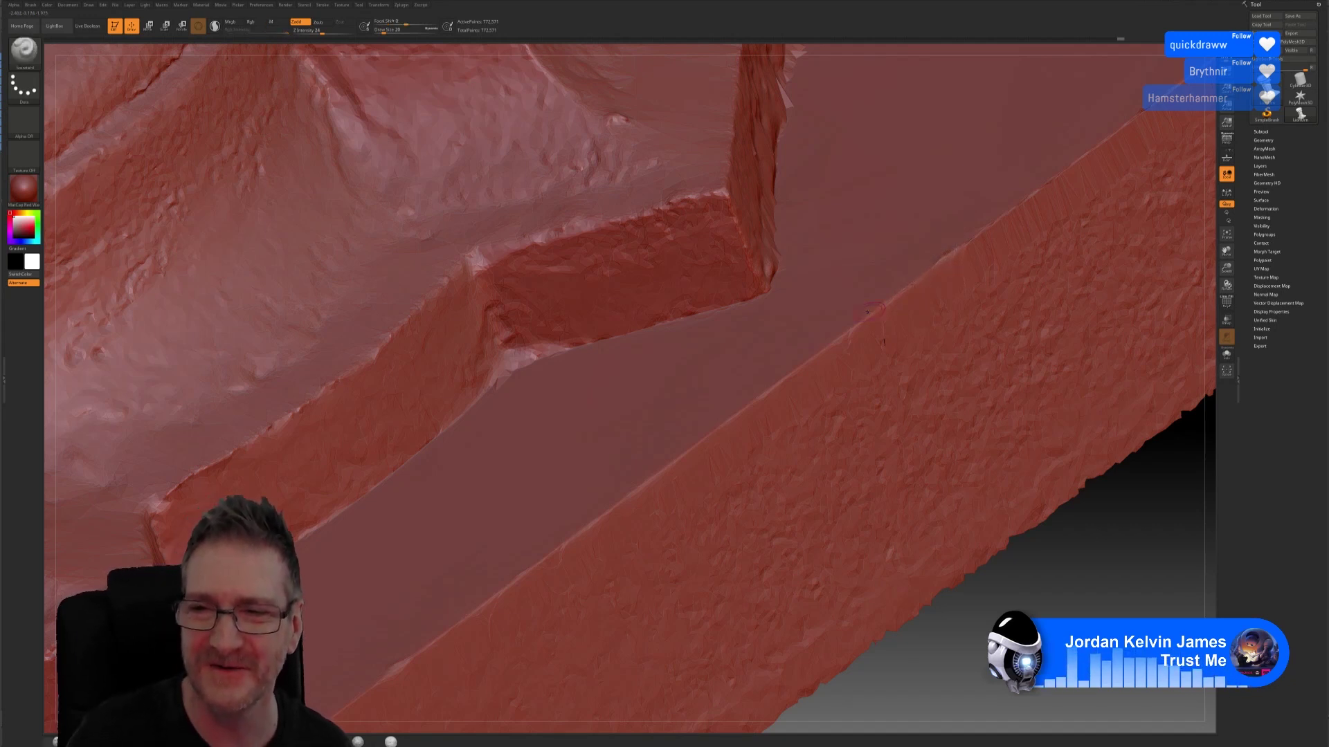
Step: Smooth the remaining upper edge of this side beyond the second foot up to the next corner of the base
{"action": "mouse_move", "coordinate": [1131, 552]}
{"action": "left_mouse_down"}
{"action": "mouse_move", "coordinate": [876, 686]}
{"action": "mouse_move", "coordinate": [950, 642]}
{"action": "left_mouse_up"}
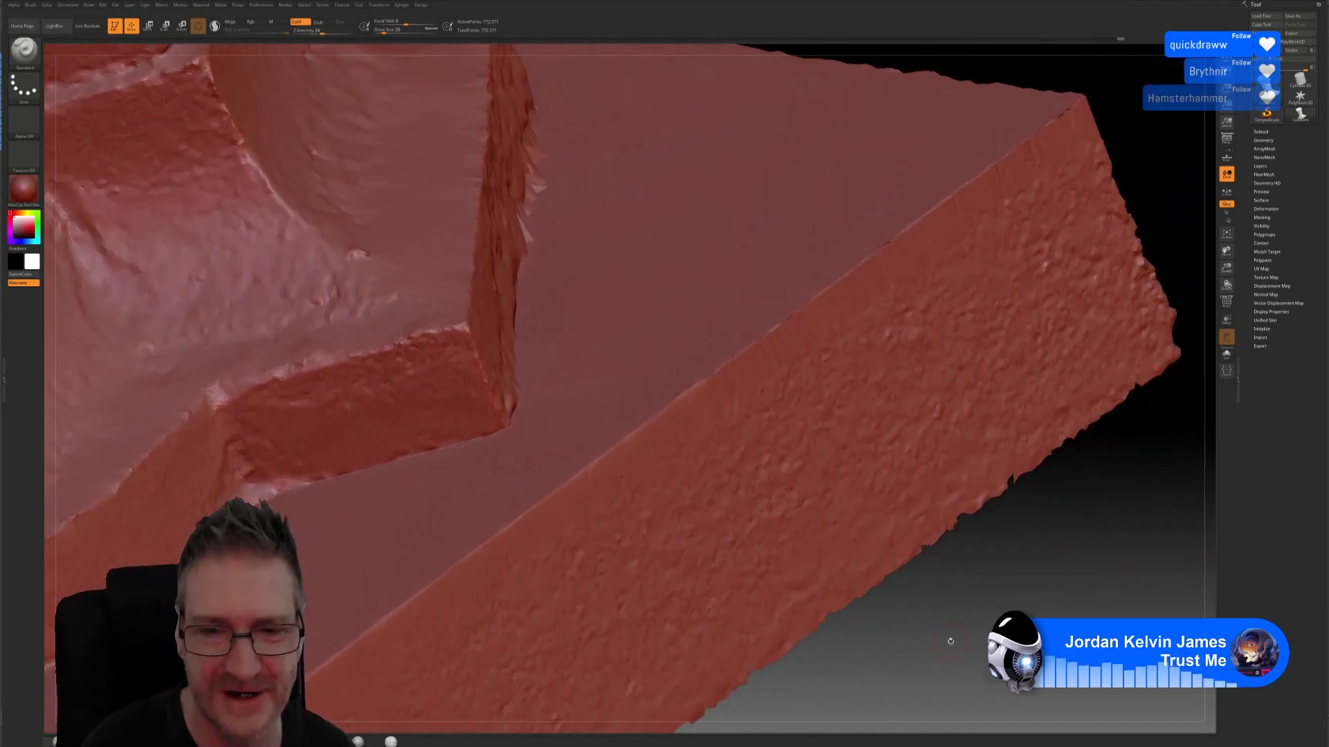
{"action": "key", "text": "shift"}
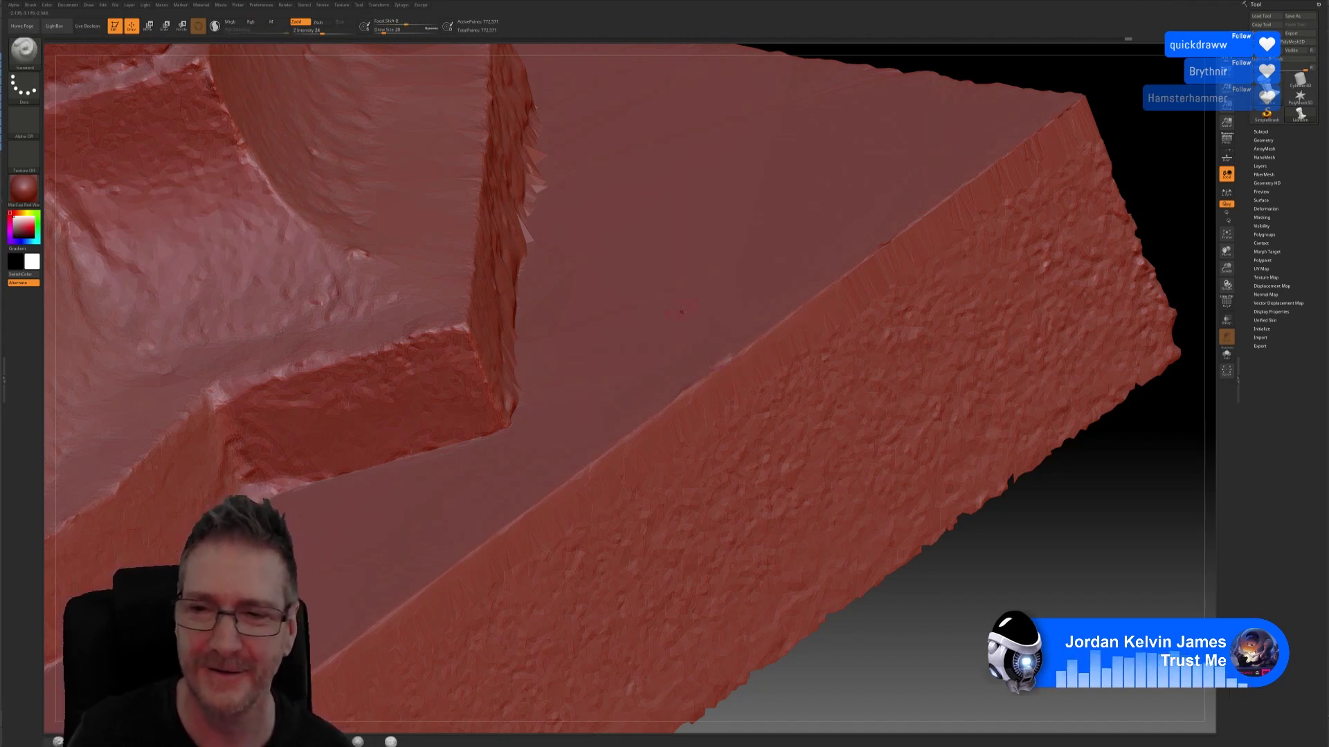
{"action": "left_click_drag", "start_coordinate": [1088, 474], "coordinate": [973, 537]}
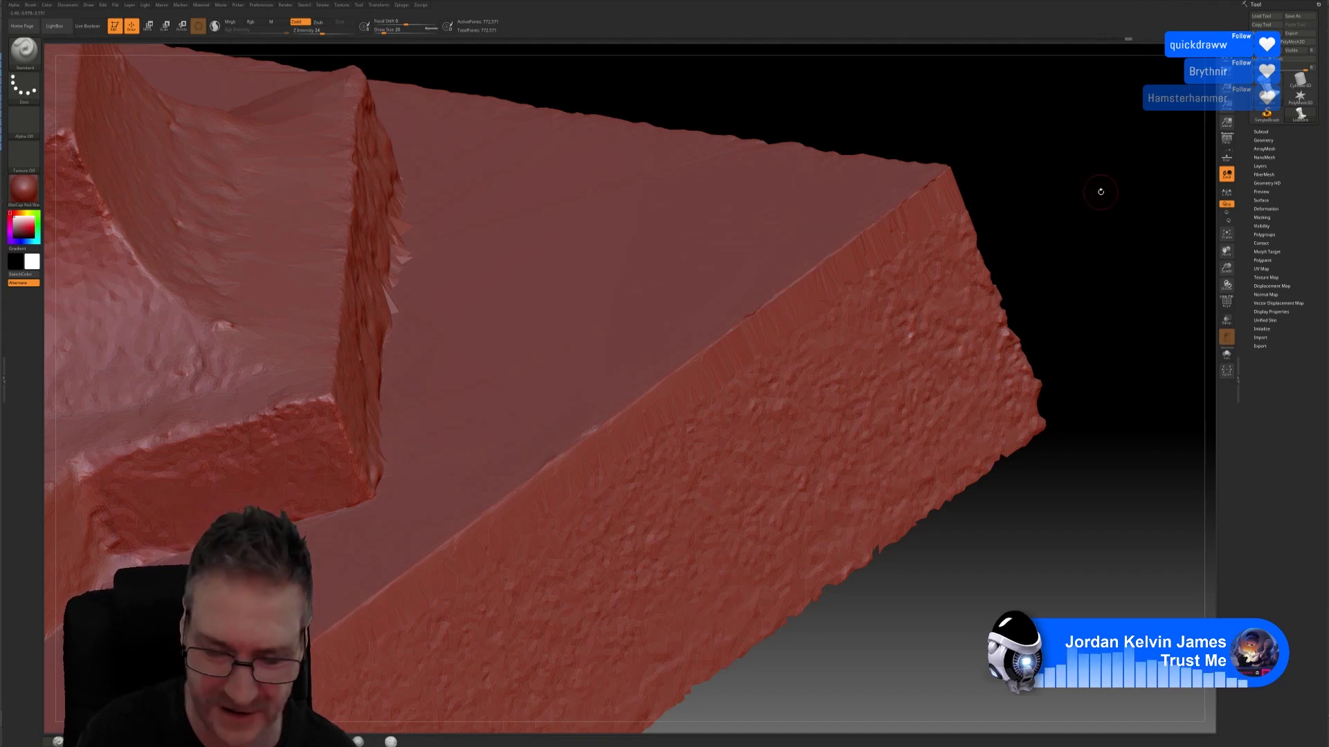
{"action": "key", "text": "shift"}
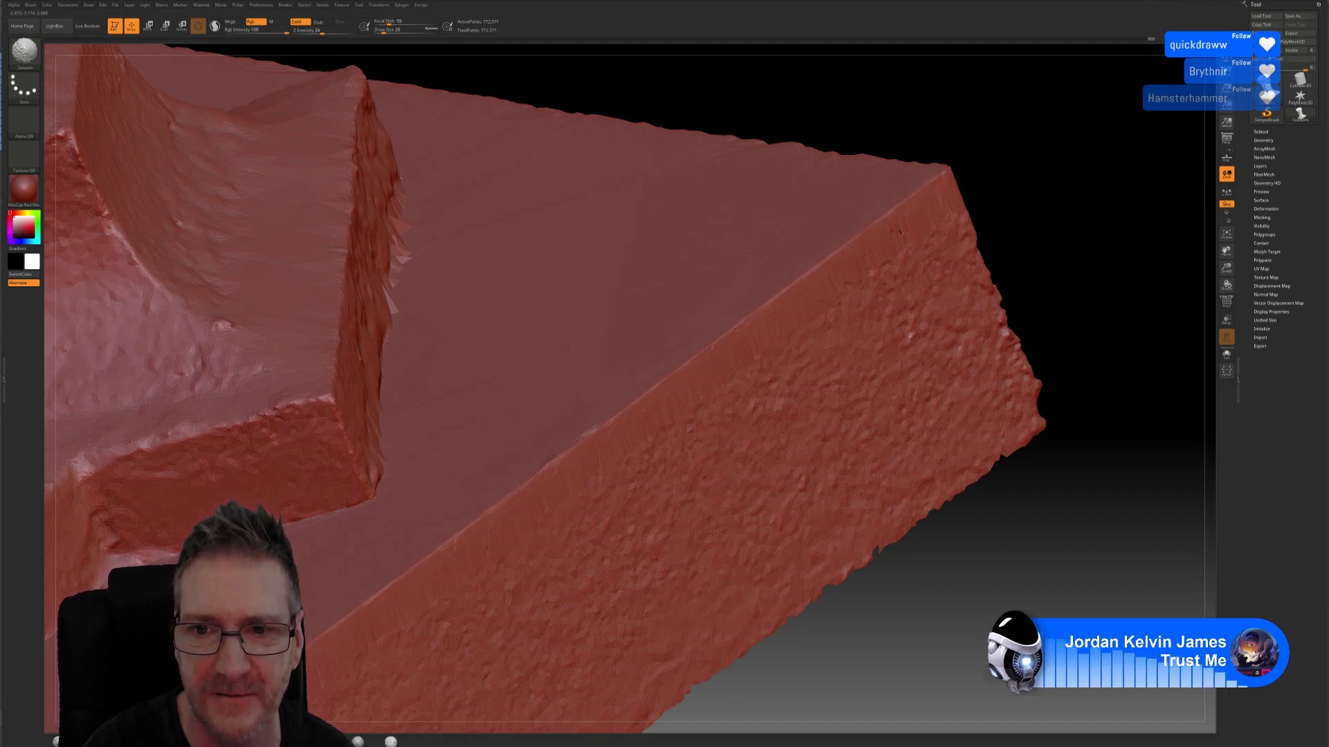
{"action": "key", "text": "shift"}
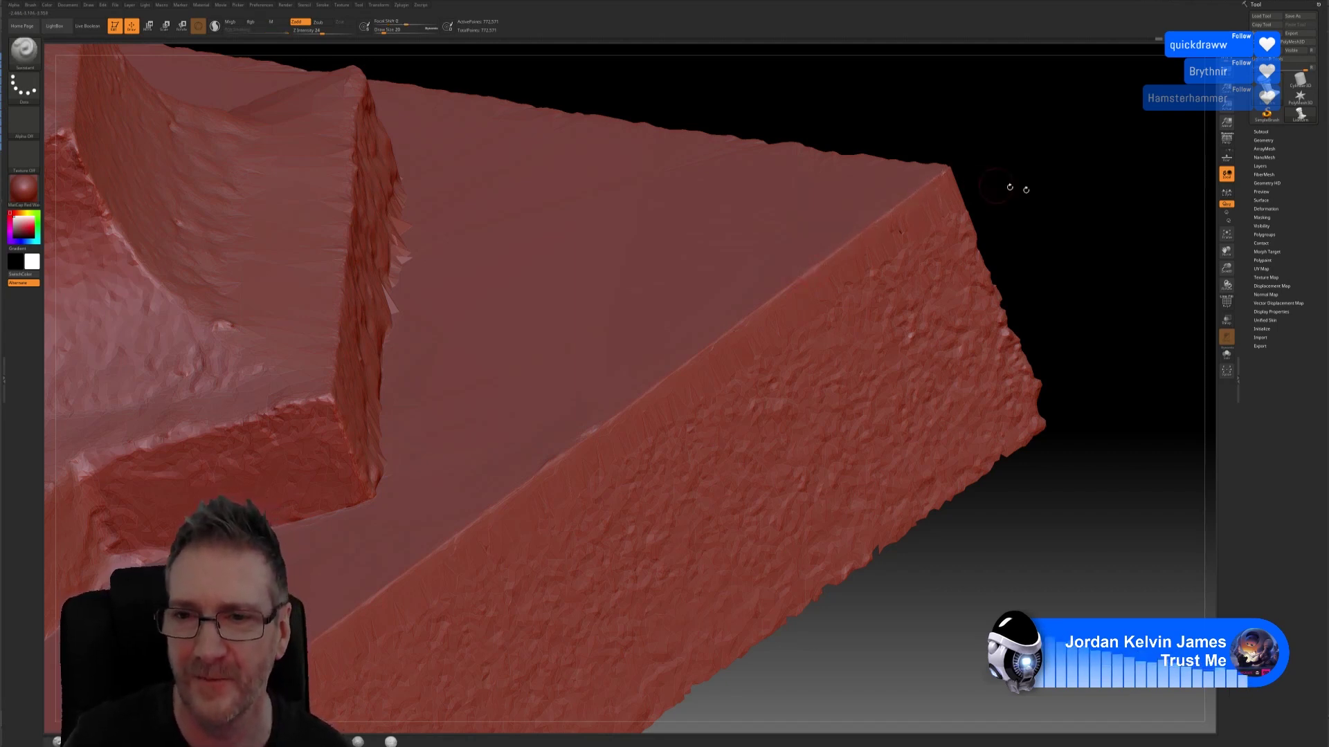
Step: Smooth the rough vertical corner edge of the square base where the finished side meets the next side
{"action": "left_click_drag", "start_coordinate": [1074, 208], "coordinate": [1004, 263]}
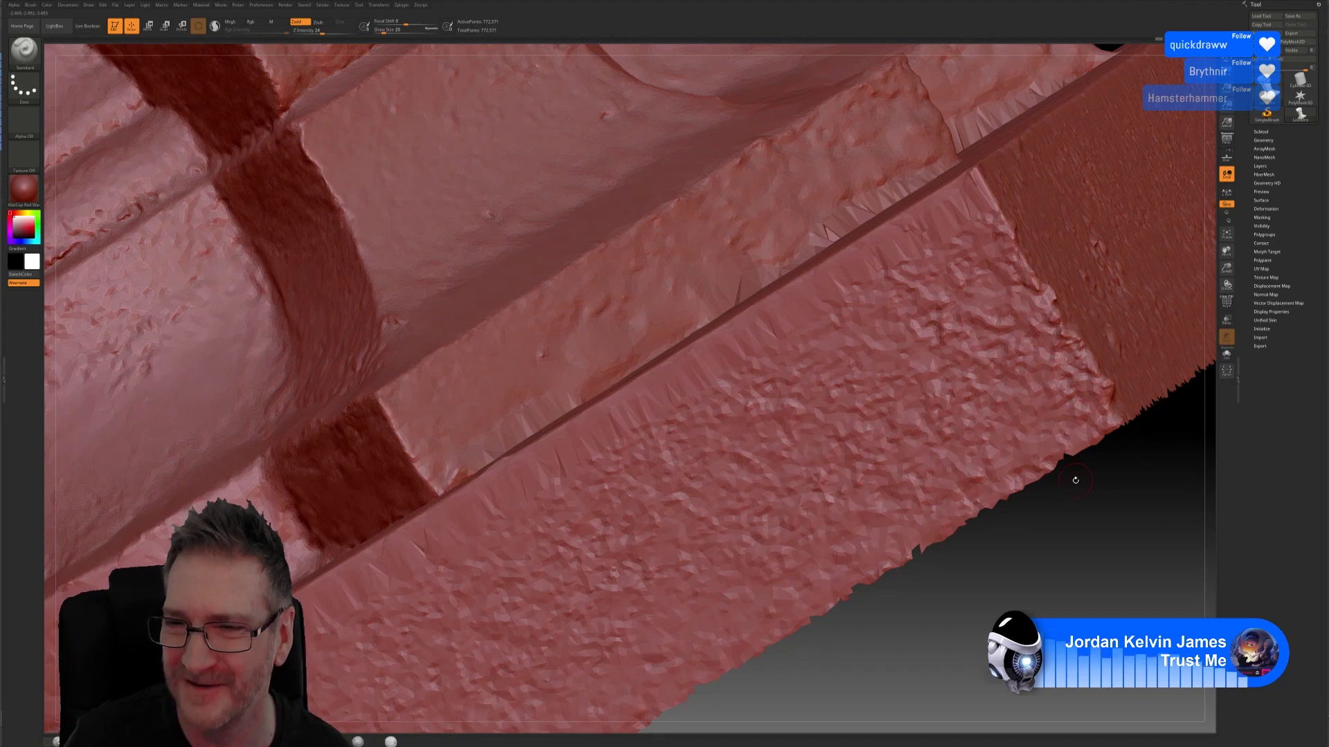
{"action": "left_click_drag", "start_coordinate": [1075, 479], "coordinate": [1041, 478]}
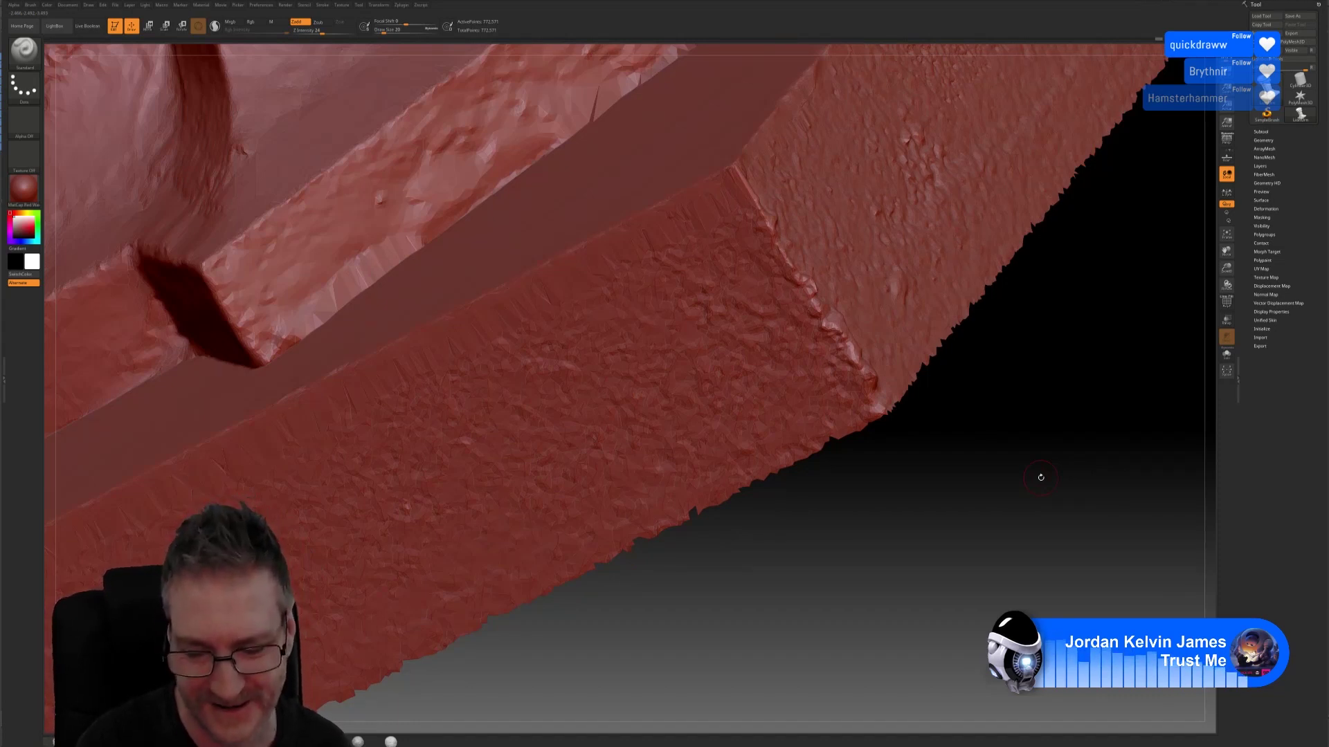
{"action": "key", "text": "shift"}
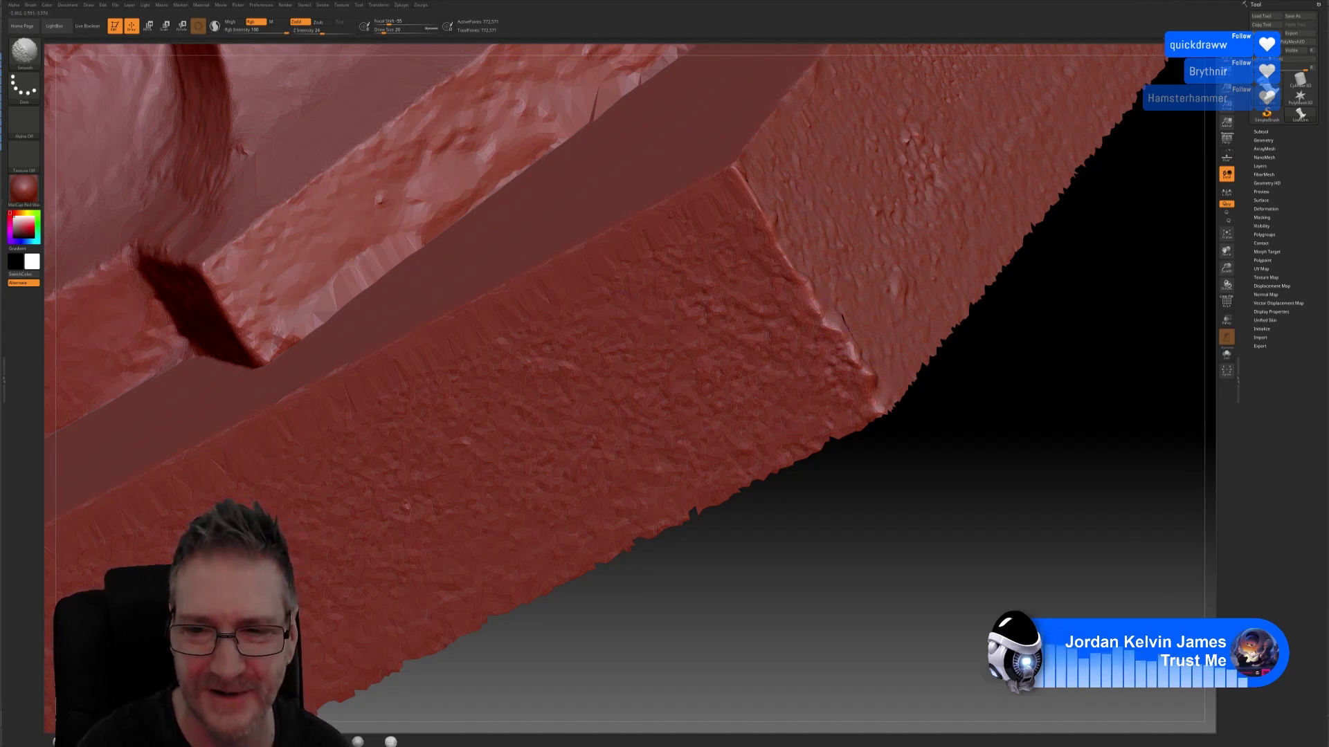
{"action": "left_click_drag", "start_coordinate": [846, 341], "coordinate": [834, 331], "text": "shift"}
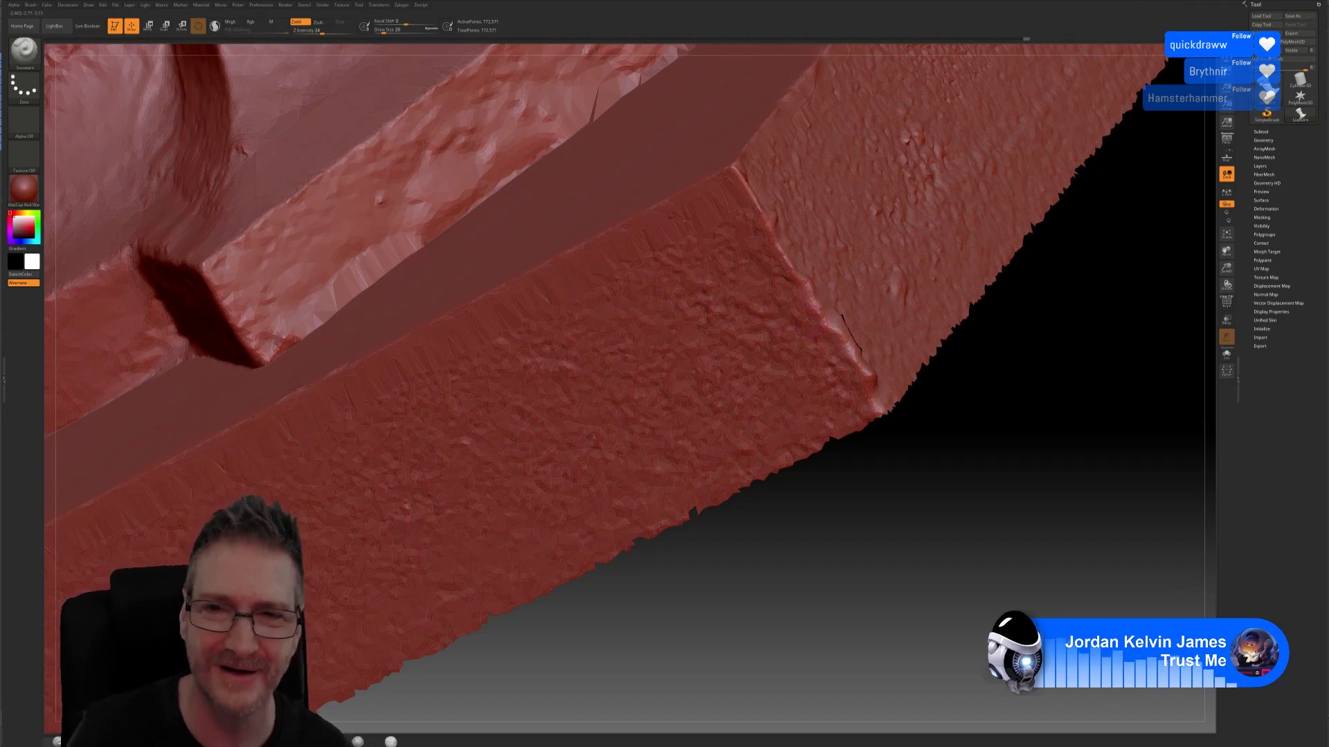
{"action": "mouse_move", "coordinate": [827, 265]}
{"action": "left_mouse_down"}
{"action": "mouse_move", "coordinate": [1053, 533]}
{"action": "mouse_move", "coordinate": [1044, 546]}
{"action": "left_mouse_up"}
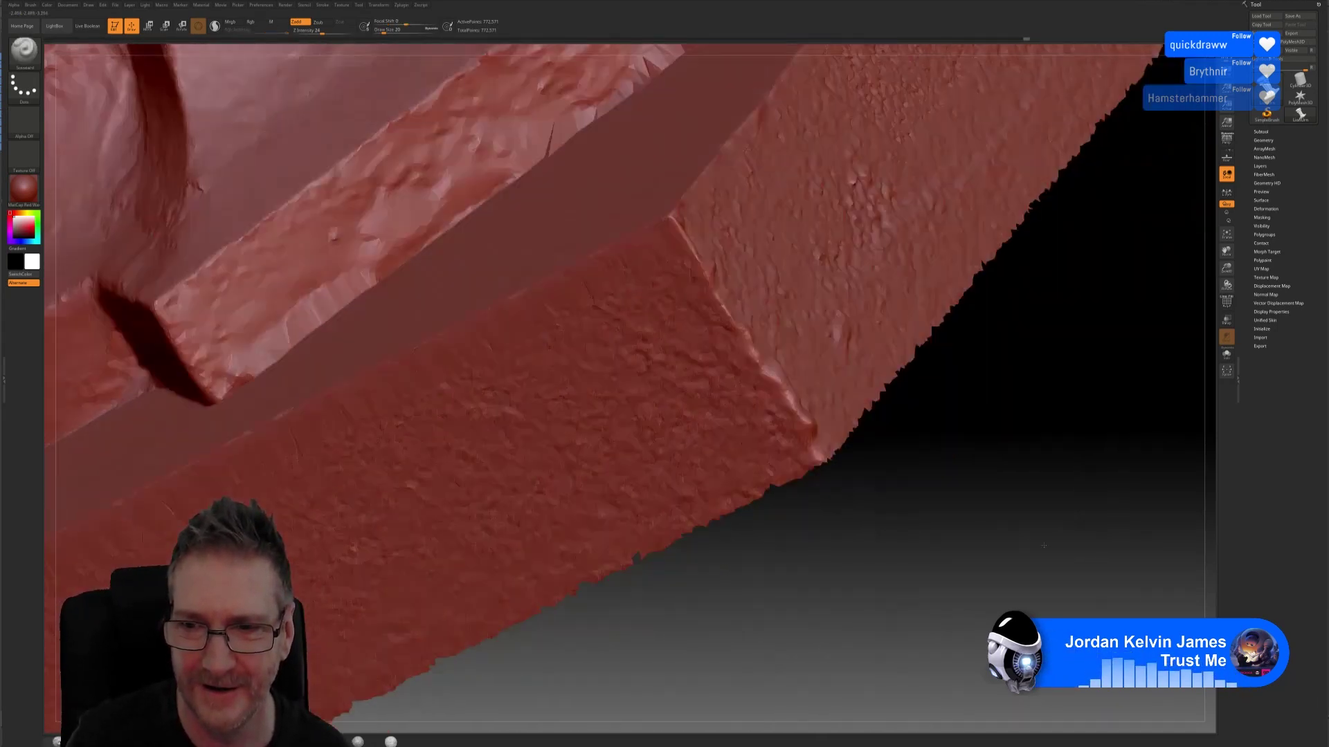
Step: Smooth the upper edge of the next side of the base, from that corner alongside the pedestal's foot
{"action": "left_click_drag", "start_coordinate": [943, 418], "coordinate": [970, 484]}
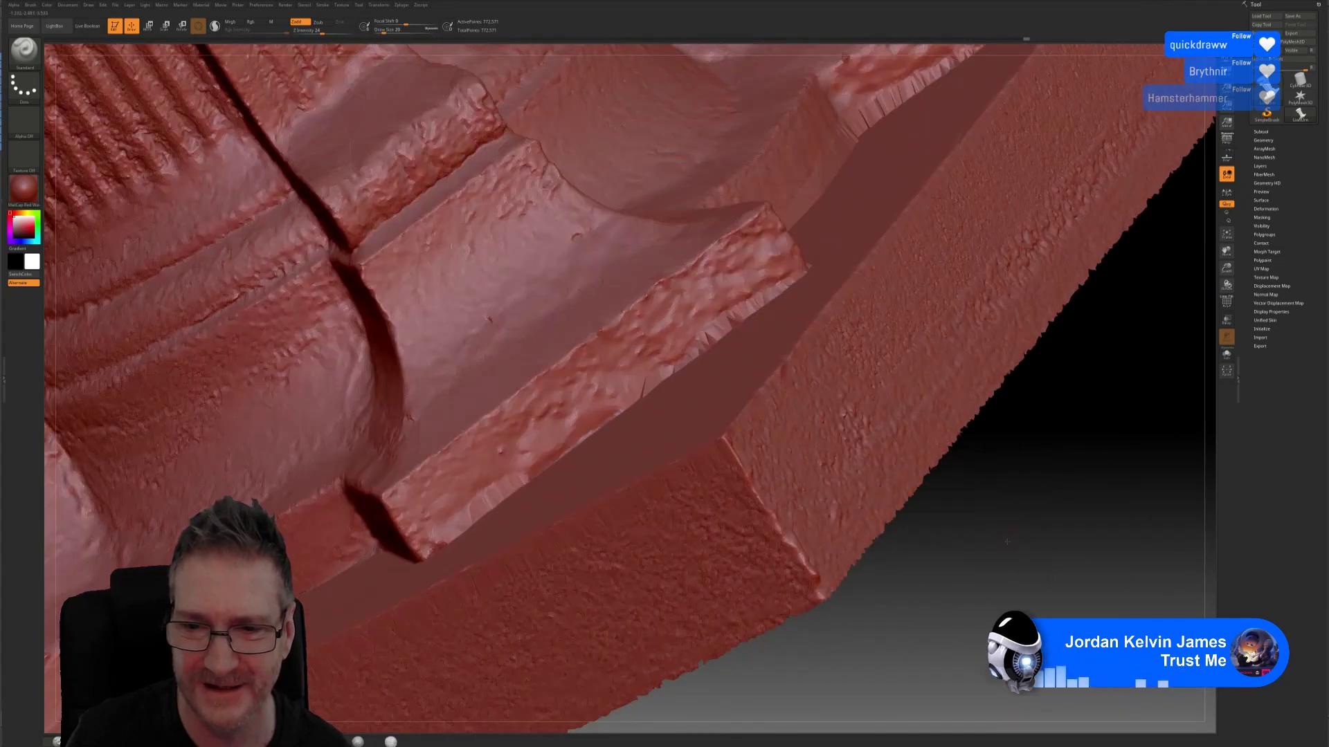
{"action": "mouse_move", "coordinate": [1007, 543]}
{"action": "left_mouse_down"}
{"action": "mouse_move", "coordinate": [876, 488]}
{"action": "mouse_move", "coordinate": [955, 486]}
{"action": "left_mouse_up"}
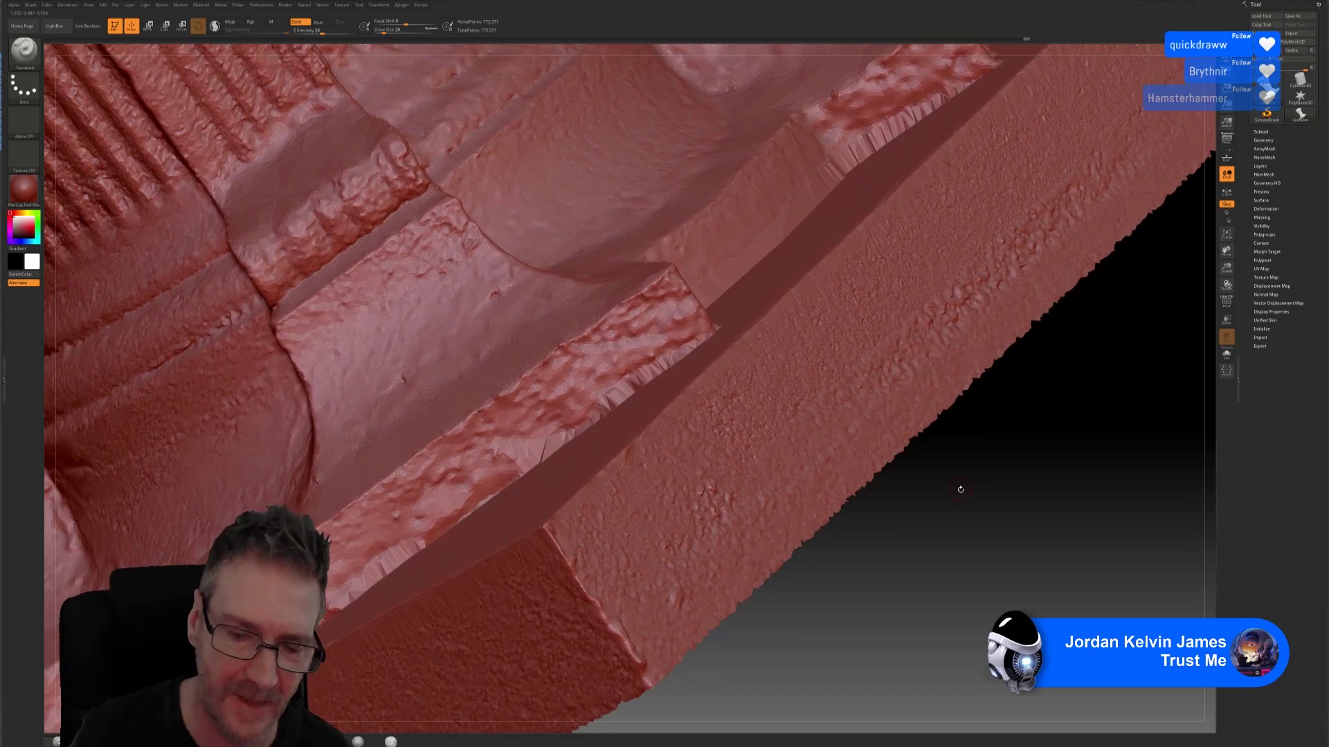
{"action": "key", "text": "shift"}
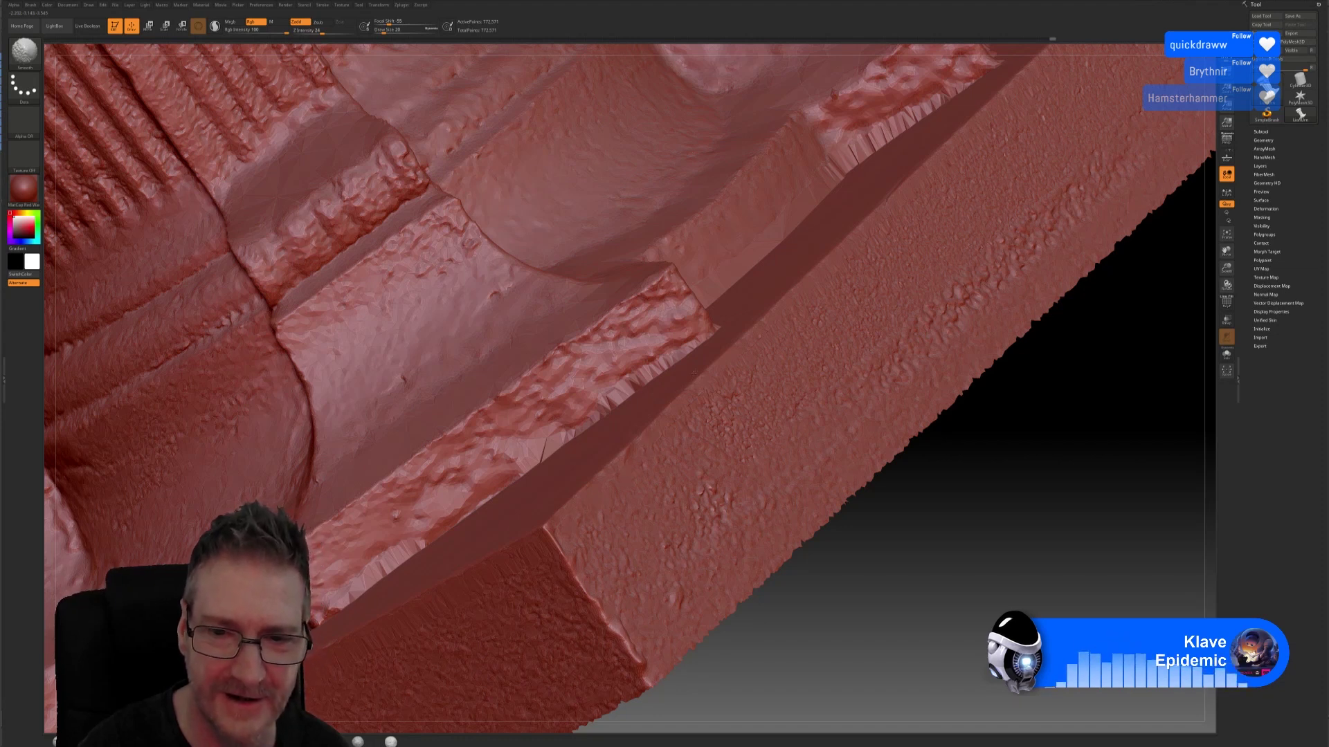
{"action": "key", "text": "shift"}
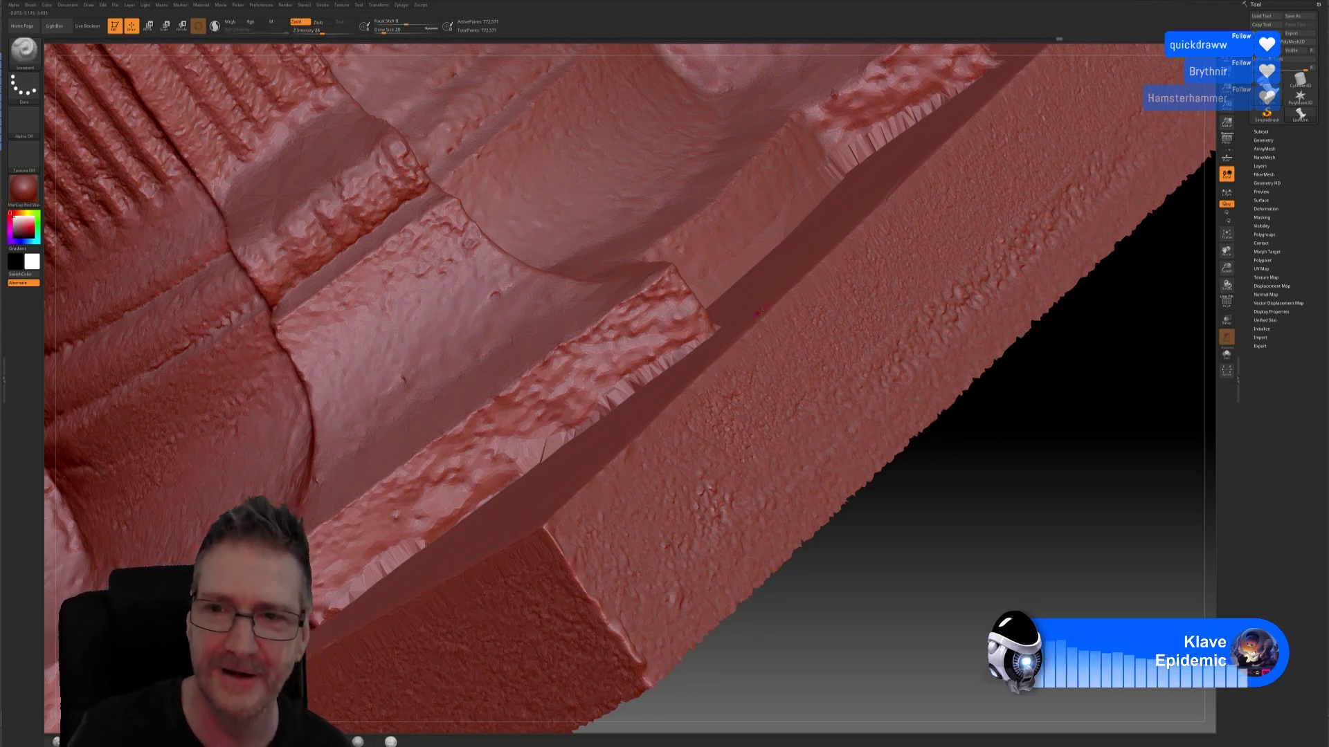
Step: Smooth the upper edge of the base close to the corner in front of the pedestal's foot
{"action": "mouse_move", "coordinate": [1024, 422]}
{"action": "left_mouse_down"}
{"action": "mouse_move", "coordinate": [946, 425]}
{"action": "mouse_move", "coordinate": [1008, 549]}
{"action": "mouse_move", "coordinate": [949, 543]}
{"action": "mouse_move", "coordinate": [922, 567]}
{"action": "mouse_move", "coordinate": [872, 550]}
{"action": "mouse_move", "coordinate": [921, 561]}
{"action": "left_mouse_up"}
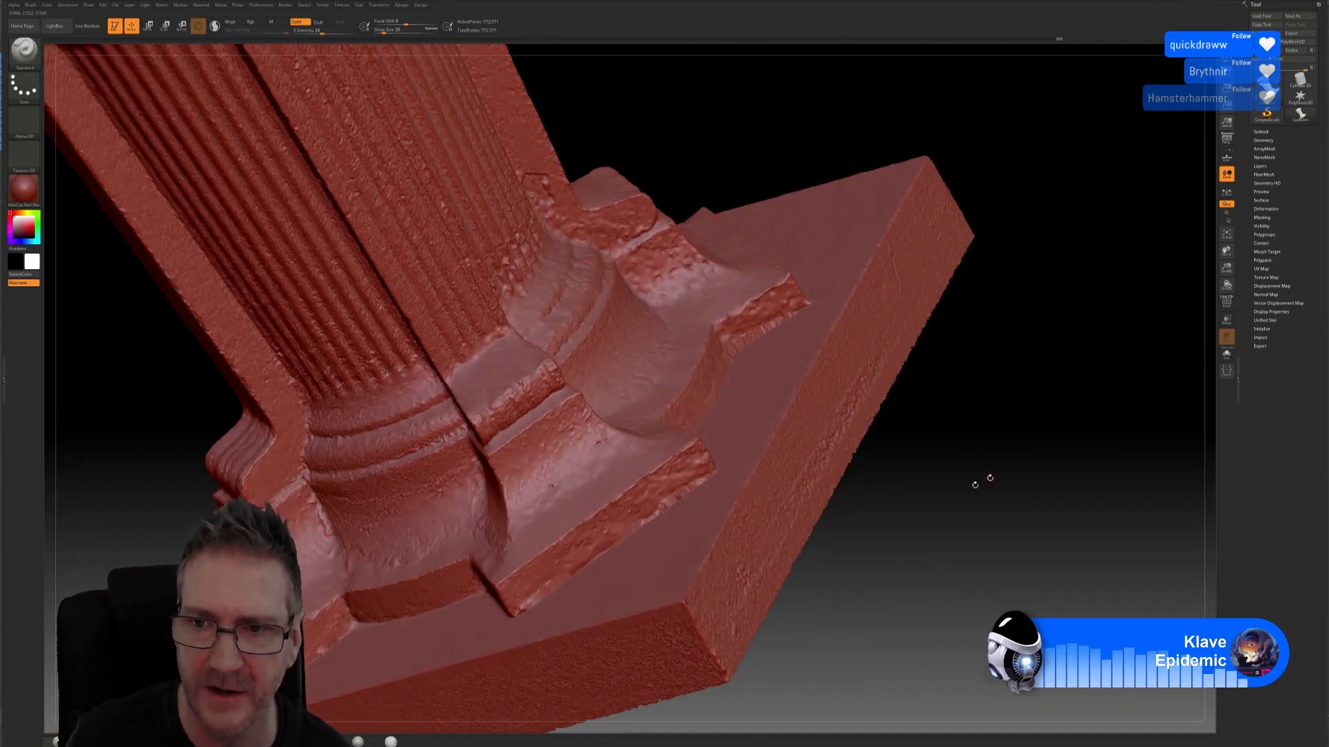
{"action": "left_click_drag", "start_coordinate": [979, 478], "coordinate": [917, 443]}
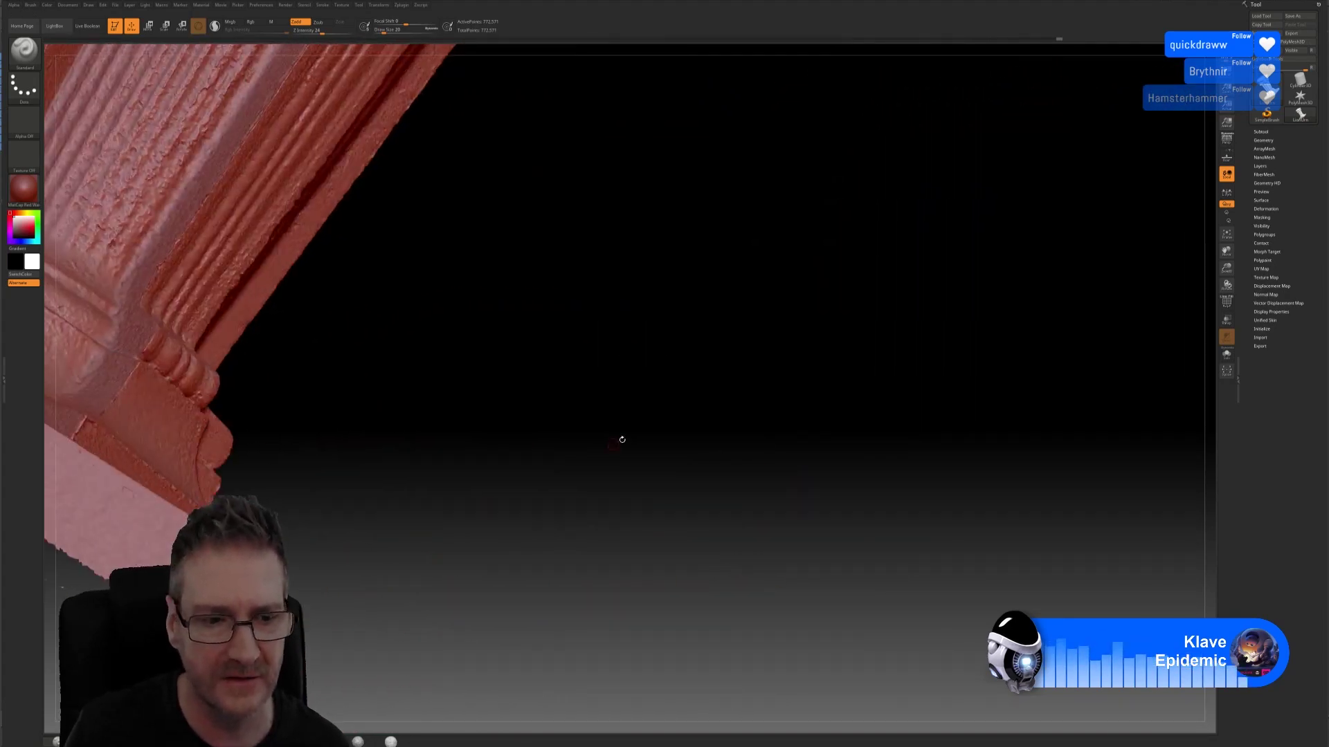
{"action": "left_click_drag", "start_coordinate": [621, 438], "coordinate": [845, 350]}
{"action": "left_click_drag", "start_coordinate": [805, 358], "coordinate": [807, 489]}
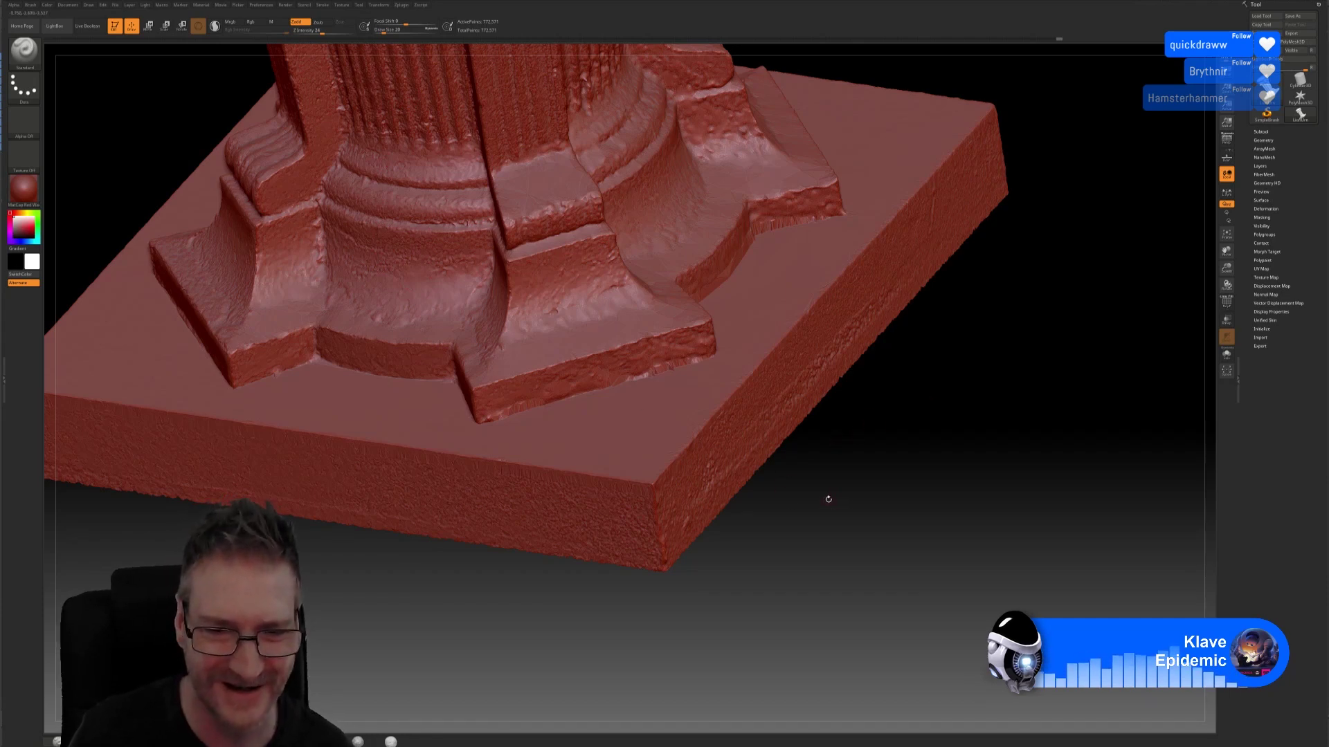
{"action": "scroll", "coordinate": [684, 512], "scroll_direction": "up", "scroll_amount": 3}
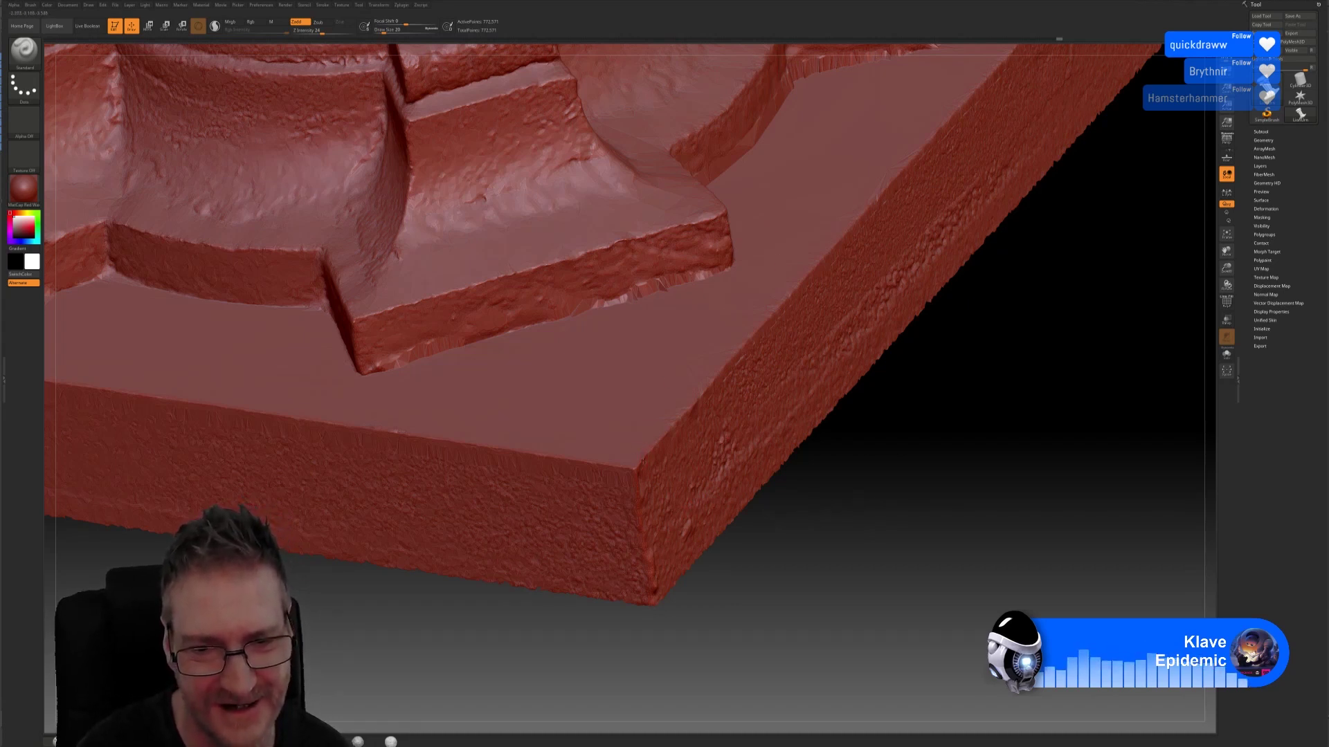
{"action": "key", "text": "shift"}
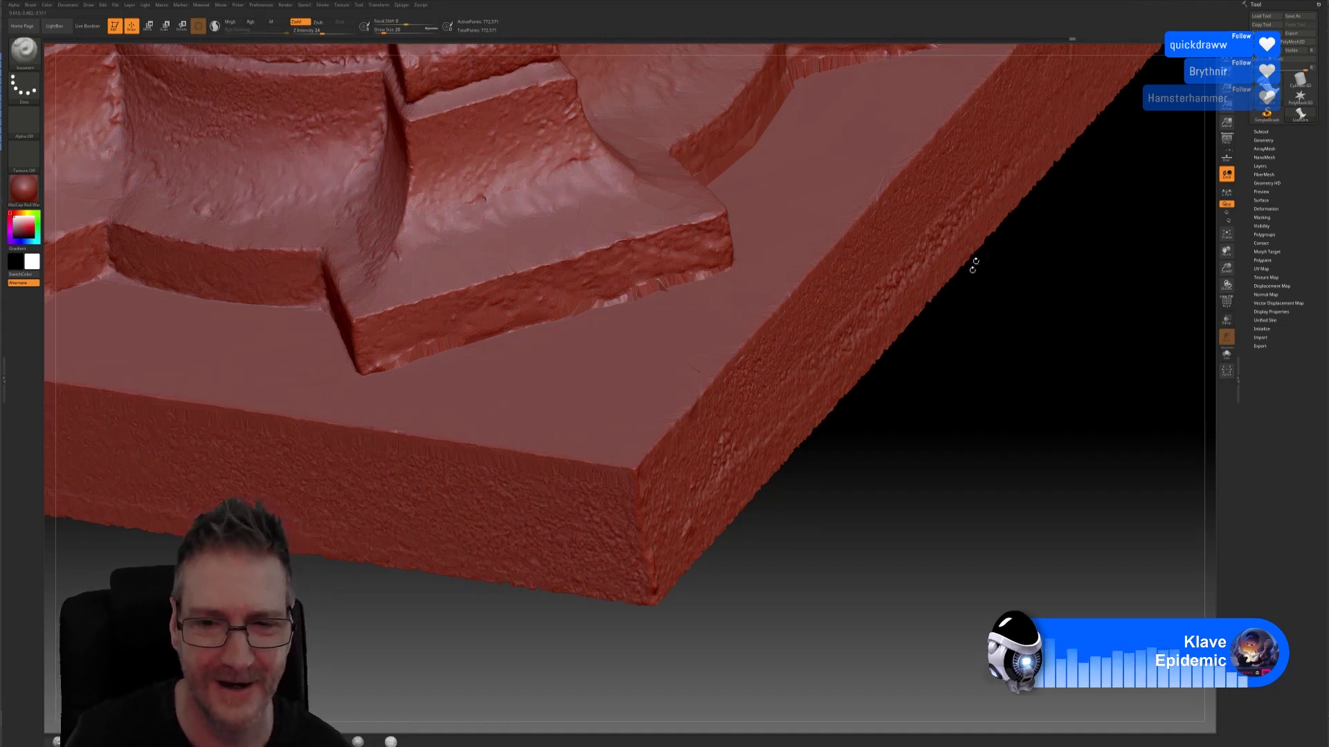
Step: Smooth the upper edge of the long side in front of the two feet and the curved recess between them
{"action": "mouse_move", "coordinate": [974, 266]}
{"action": "left_mouse_down"}
{"action": "mouse_move", "coordinate": [1022, 410]}
{"action": "mouse_move", "coordinate": [999, 416]}
{"action": "left_mouse_up"}
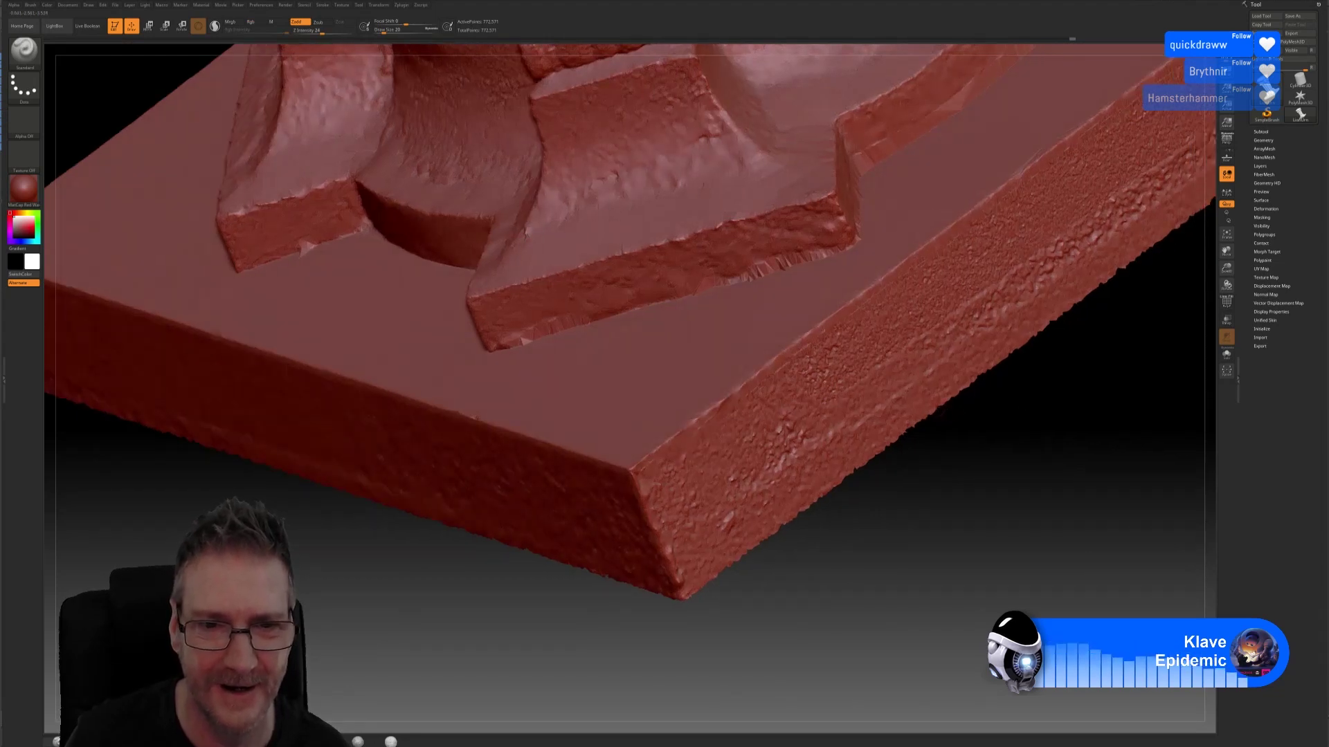
{"action": "left_click_drag", "start_coordinate": [908, 454], "coordinate": [931, 357]}
{"action": "left_click_drag", "start_coordinate": [709, 371], "coordinate": [767, 387]}
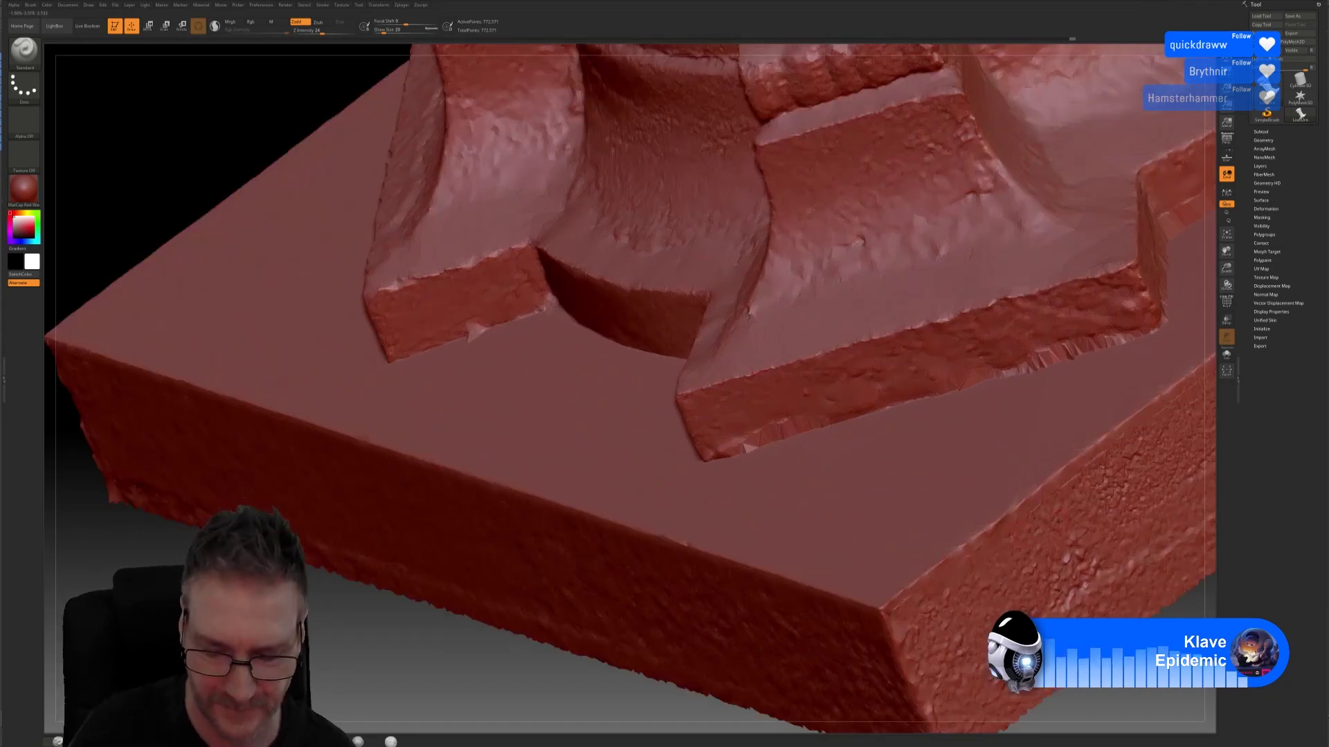
{"action": "key", "text": "shift"}
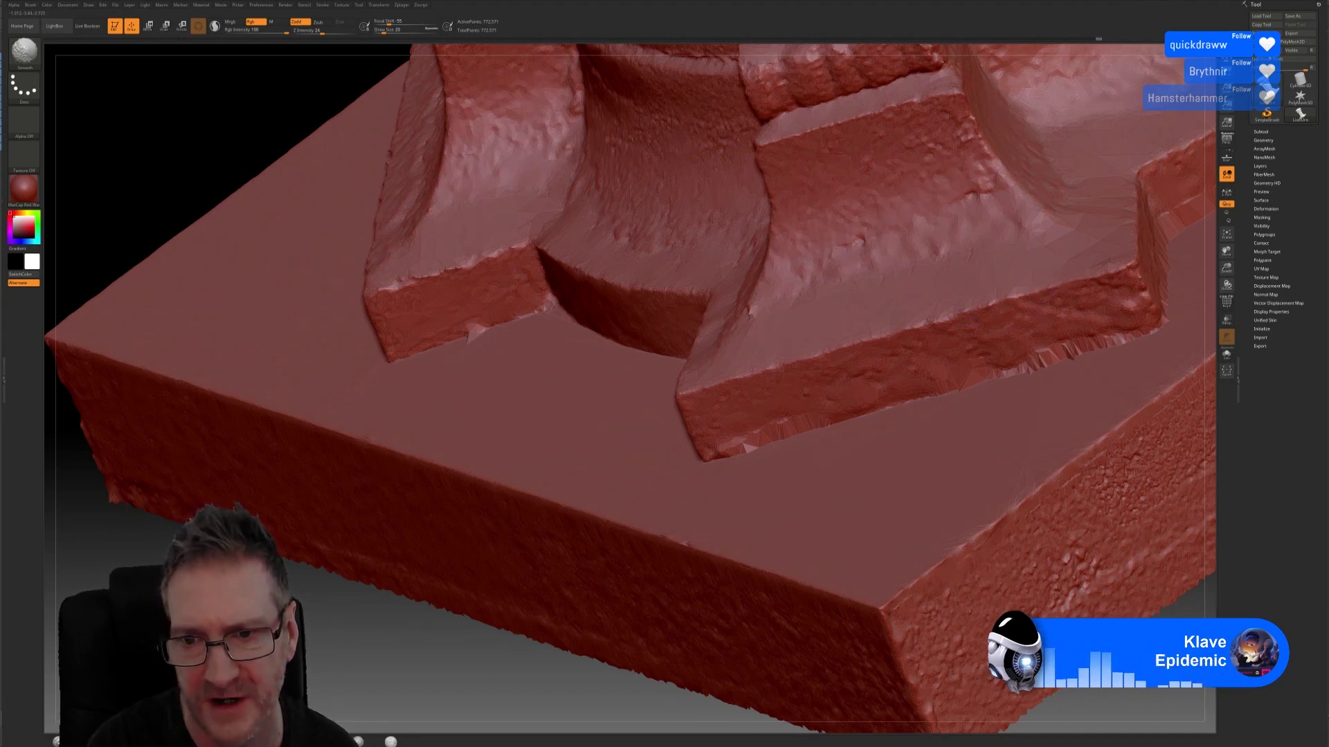
{"action": "key", "text": "b"}
{"action": "key", "text": "s"}
{"action": "key", "text": "h"}
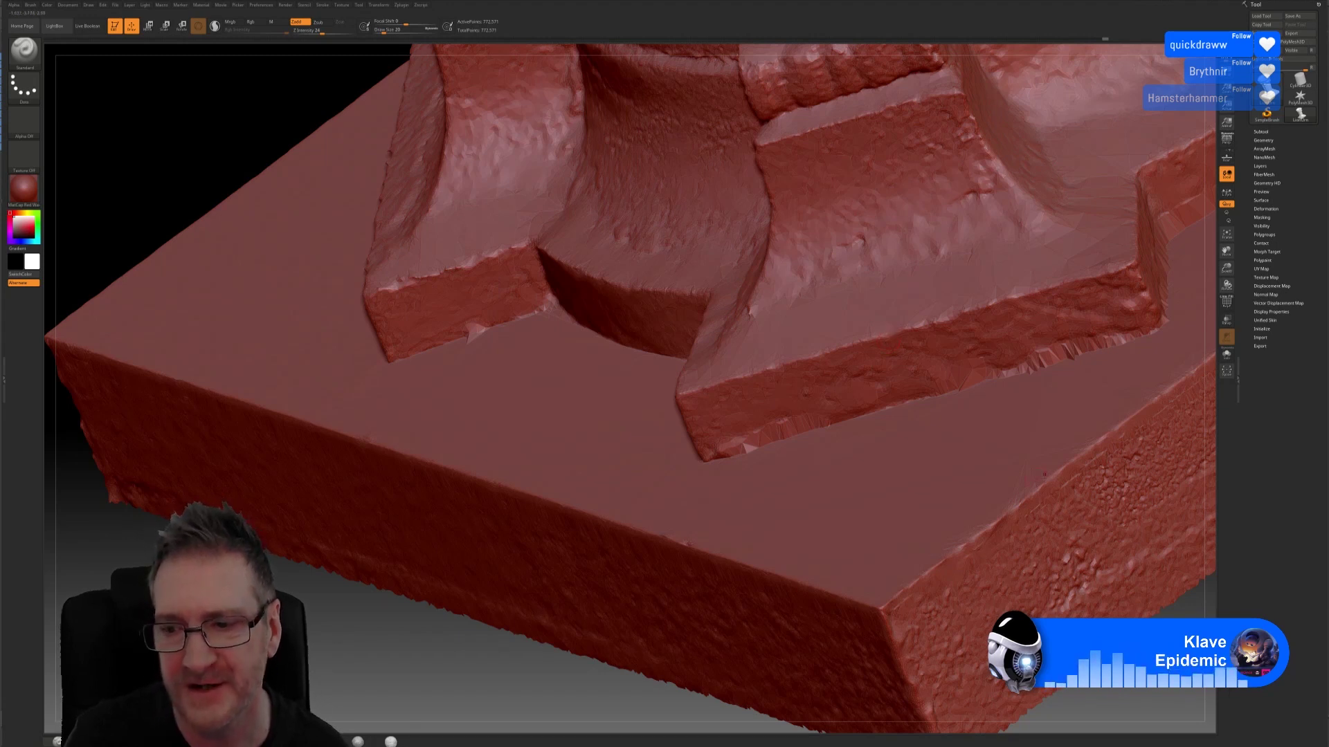
Step: Smooth the upper edge of the rough-faced side from the corner alongside the foot's outer end
{"action": "right_click_drag", "start_coordinate": [1068, 408], "coordinate": [874, 478]}
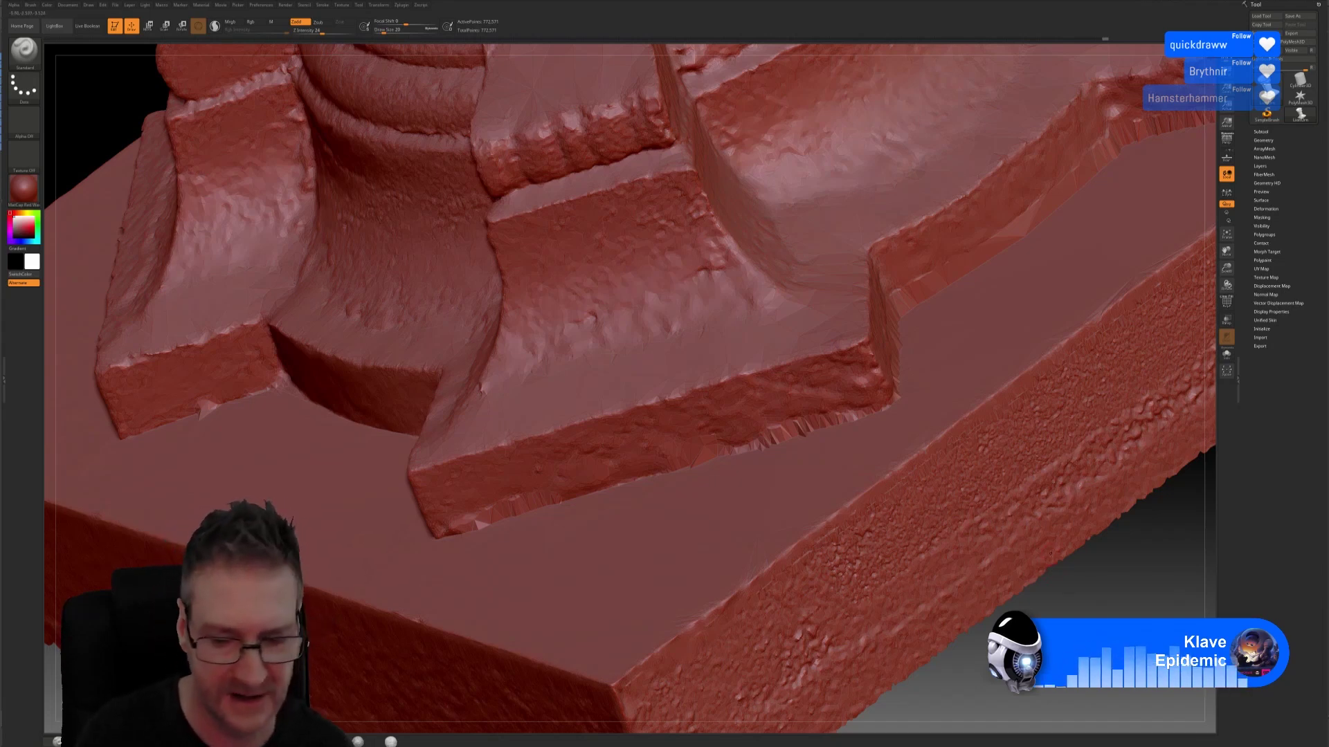
{"action": "key", "text": "shift"}
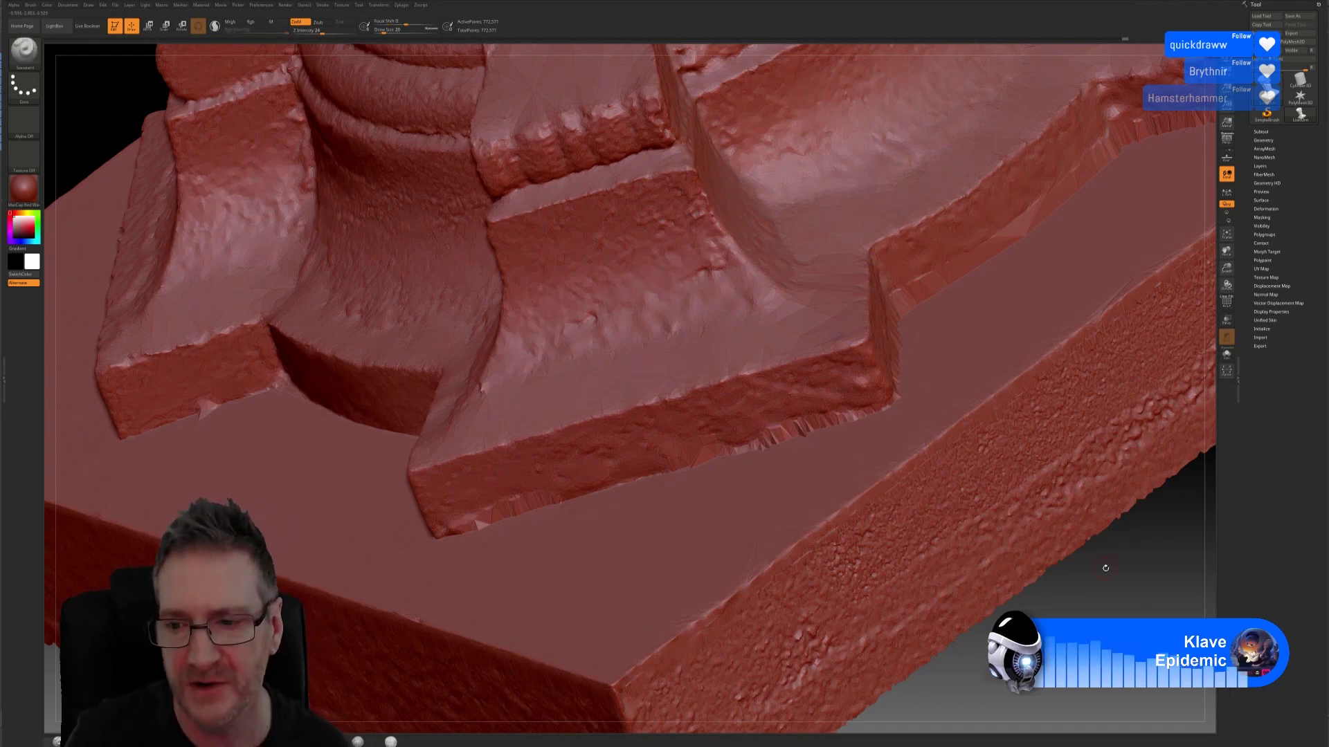
{"action": "left_click_drag", "start_coordinate": [1106, 568], "coordinate": [1083, 566]}
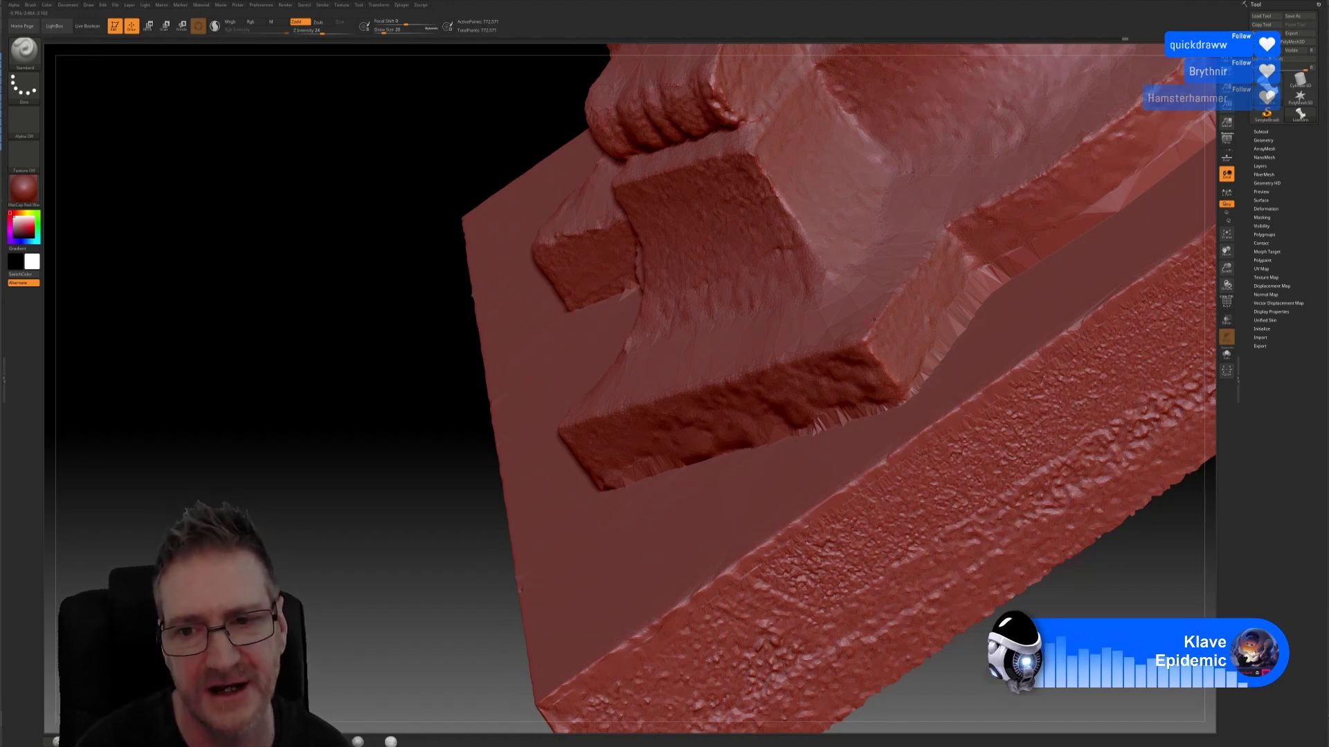
{"action": "key", "text": "shift"}
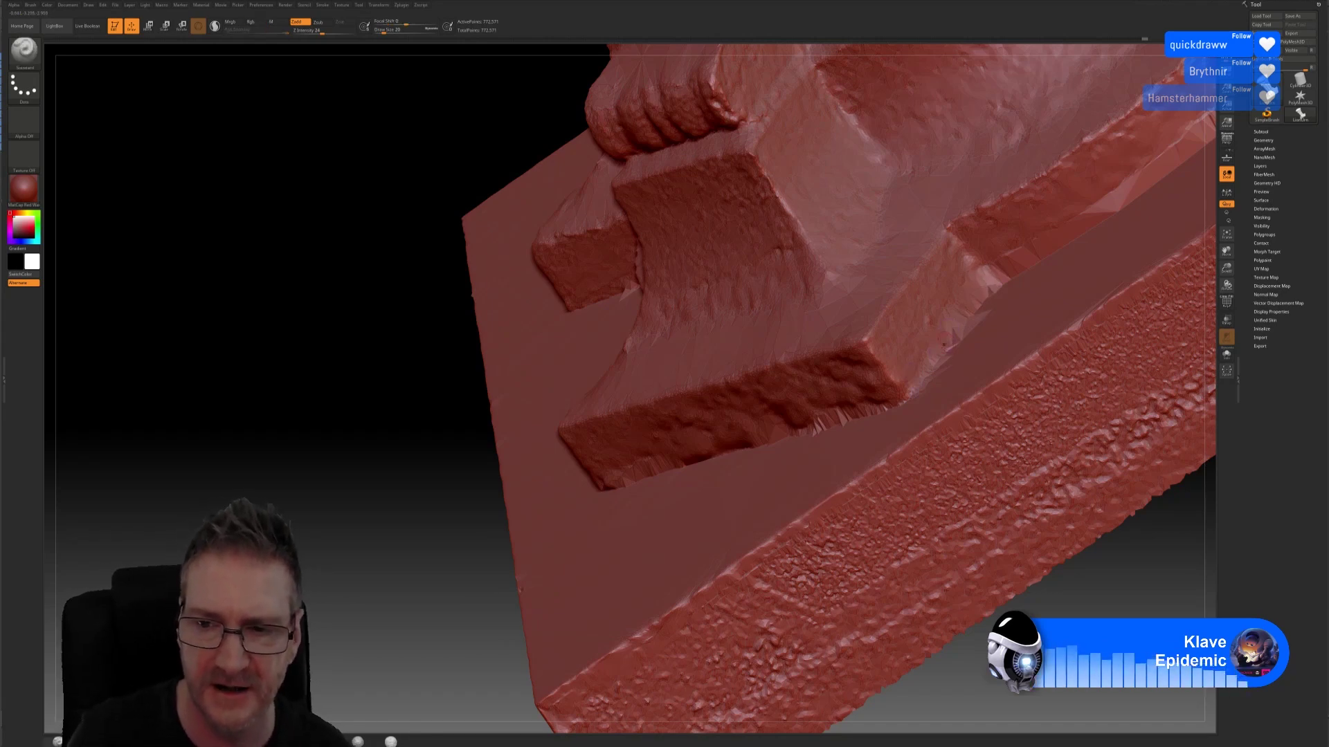
Step: Smooth the rough-faced side's upper edge past the foot's corner and beside the curved recess
{"action": "left_click_drag", "start_coordinate": [1138, 595], "coordinate": [1024, 526]}
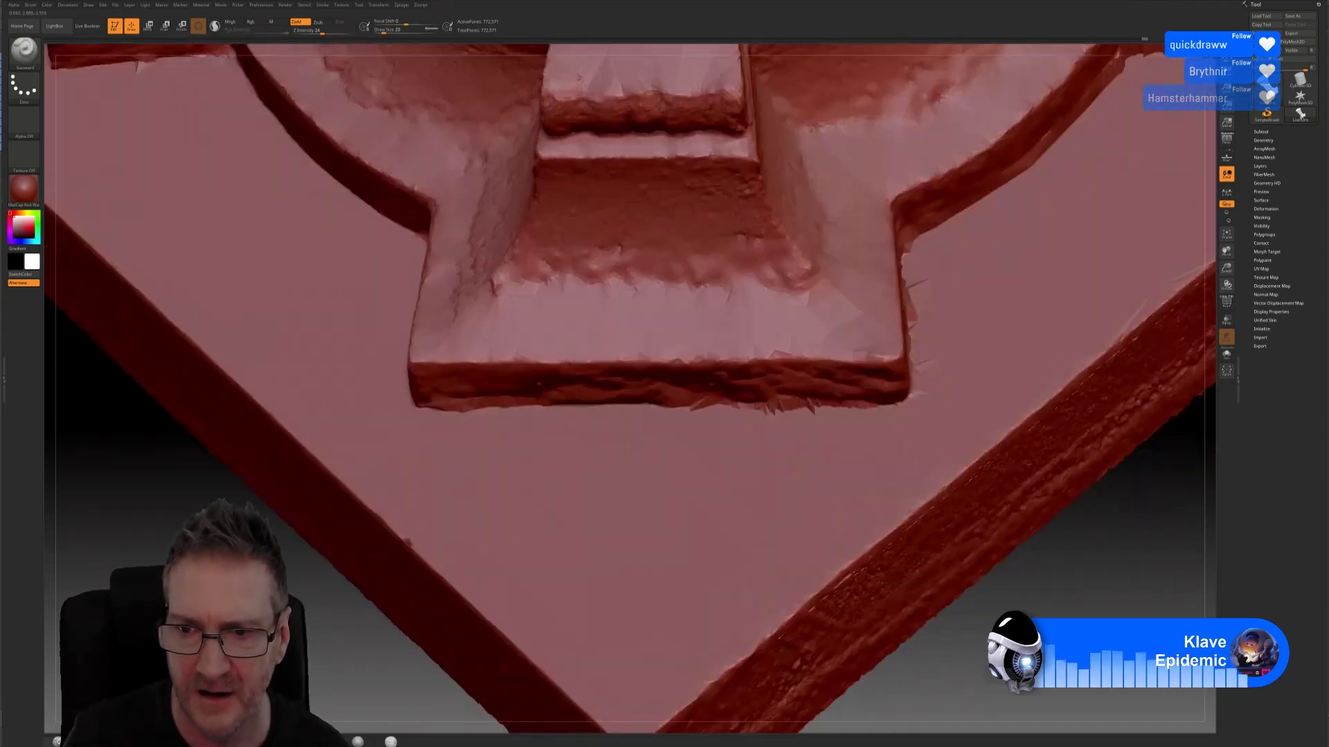
{"action": "left_click_drag", "start_coordinate": [1079, 568], "coordinate": [1146, 608]}
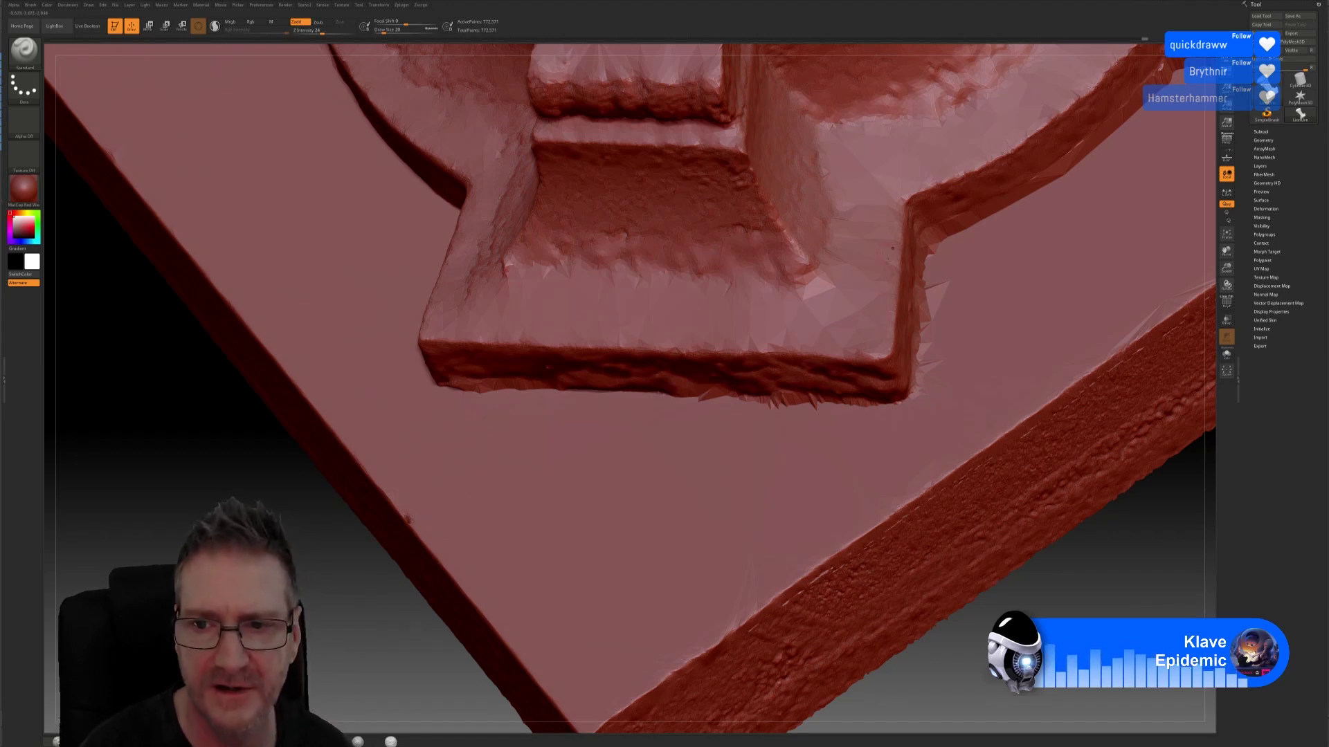
{"action": "key", "text": "shift"}
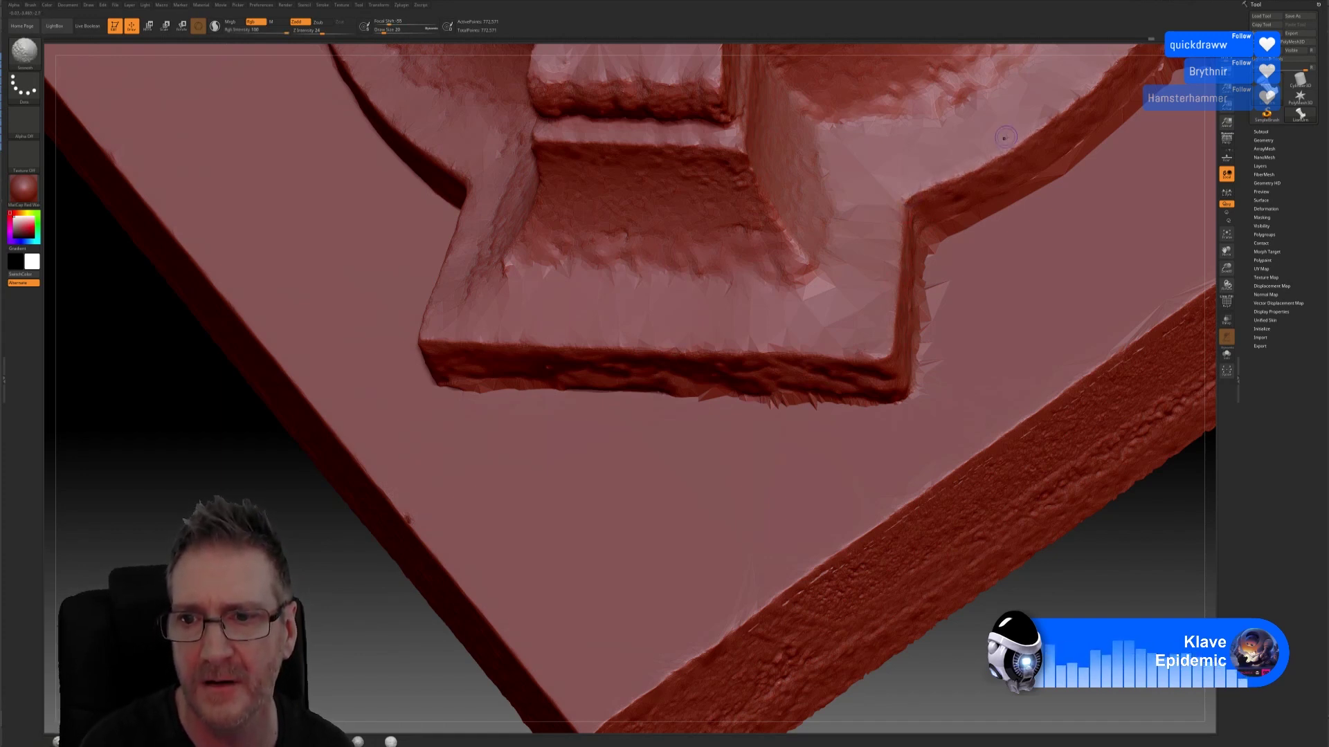
{"action": "key", "text": "shift"}
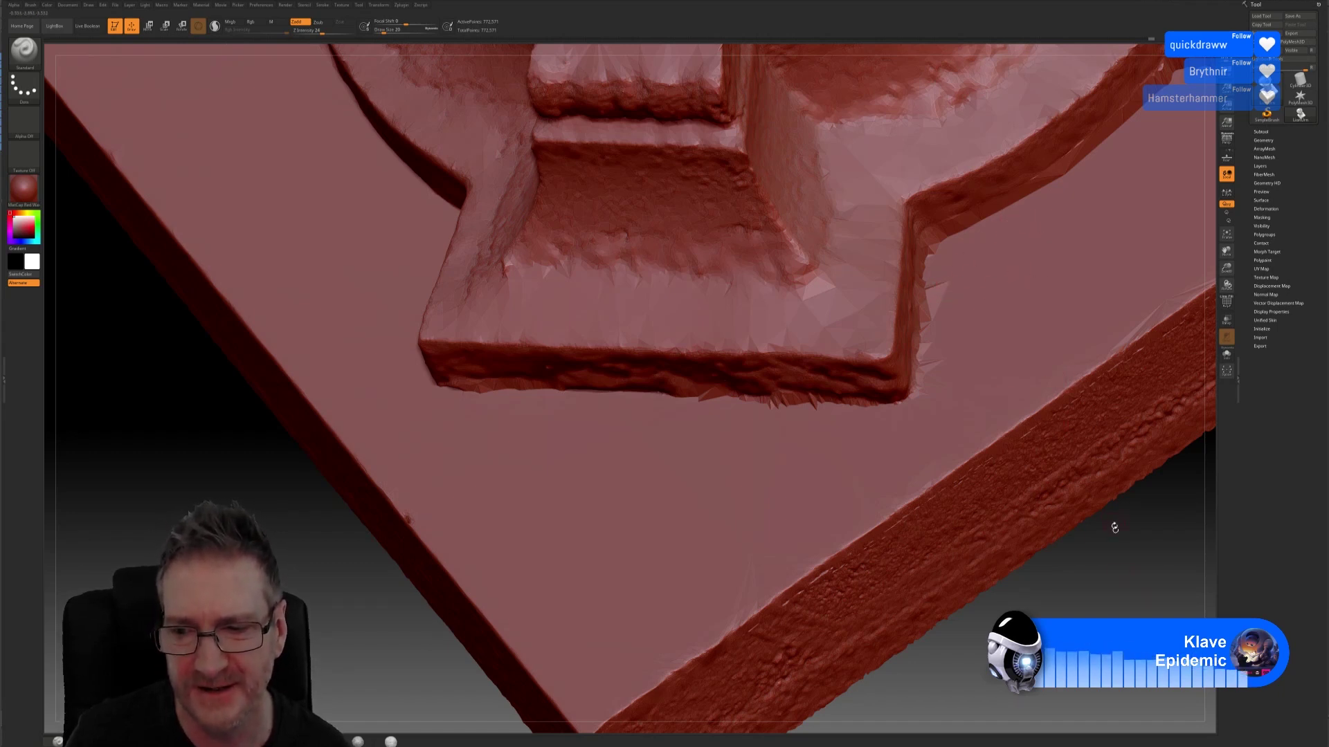
{"action": "right_click_drag", "start_coordinate": [1107, 534], "coordinate": [1046, 585]}
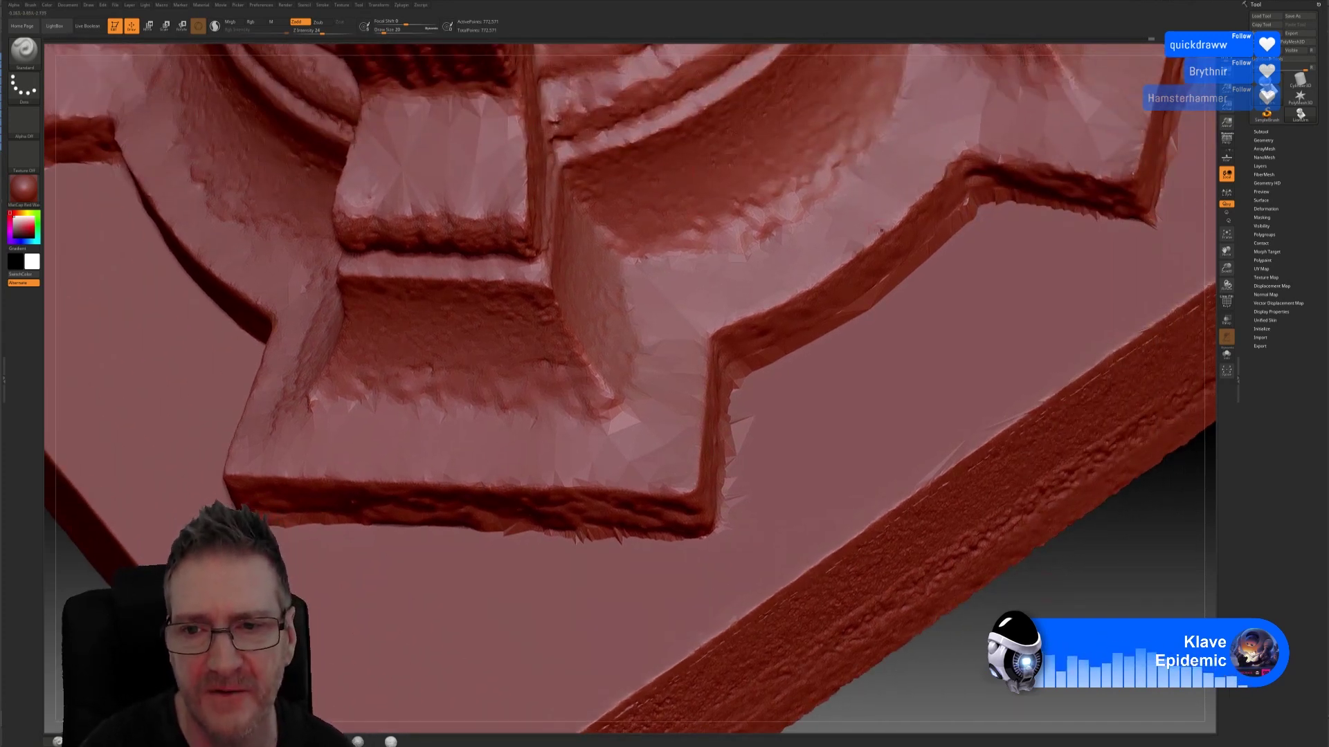
{"action": "key", "text": "shift"}
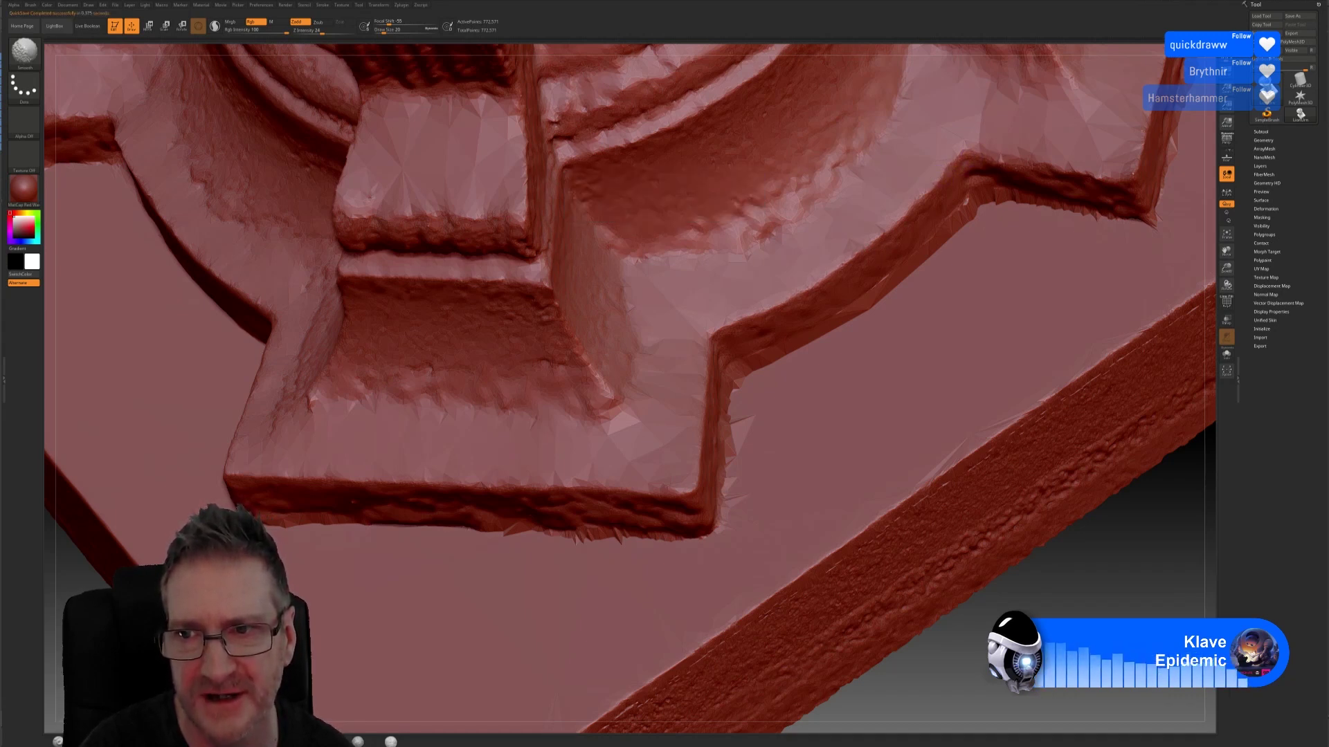
{"action": "key", "text": "shift"}
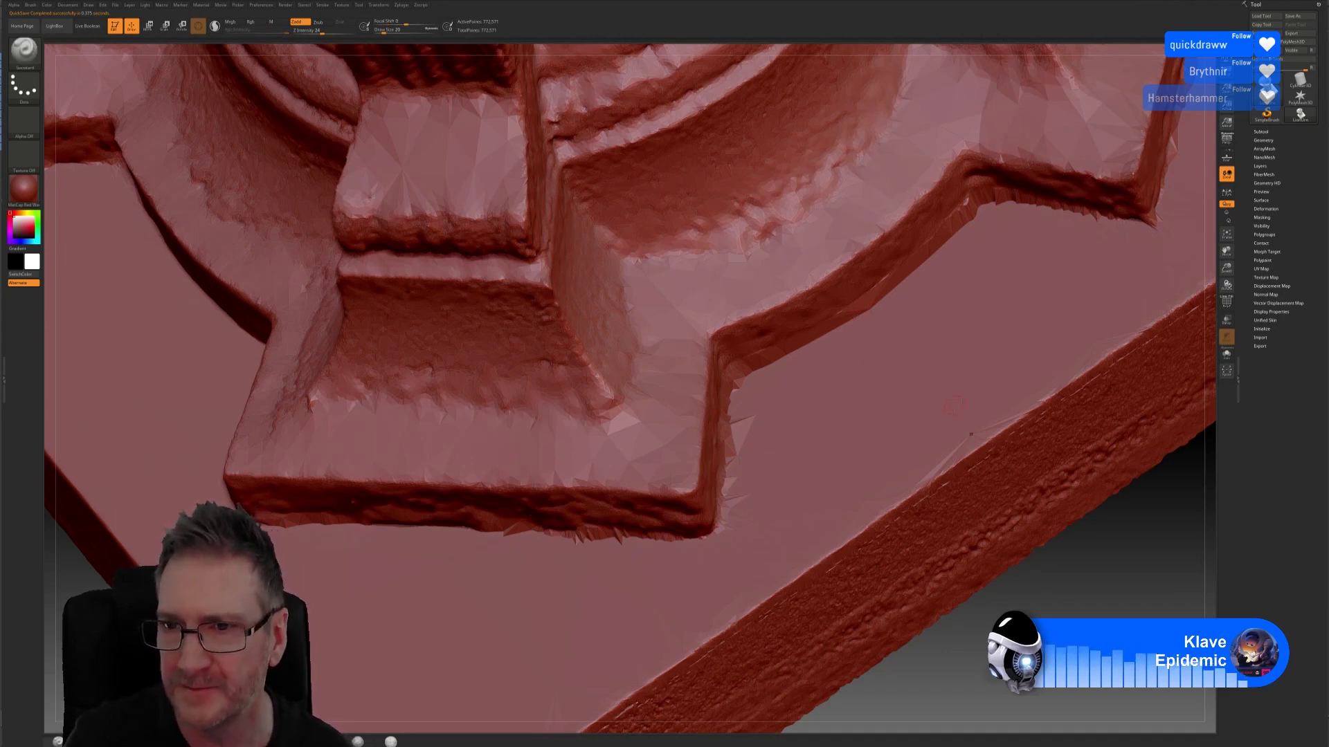
Step: Smooth the rough-faced side's upper edge beyond the recess and past the second foot up to the next corner
{"action": "mouse_move", "coordinate": [1073, 519]}
{"action": "left_mouse_down"}
{"action": "mouse_move", "coordinate": [1016, 541]}
{"action": "mouse_move", "coordinate": [1014, 557]}
{"action": "left_mouse_up"}
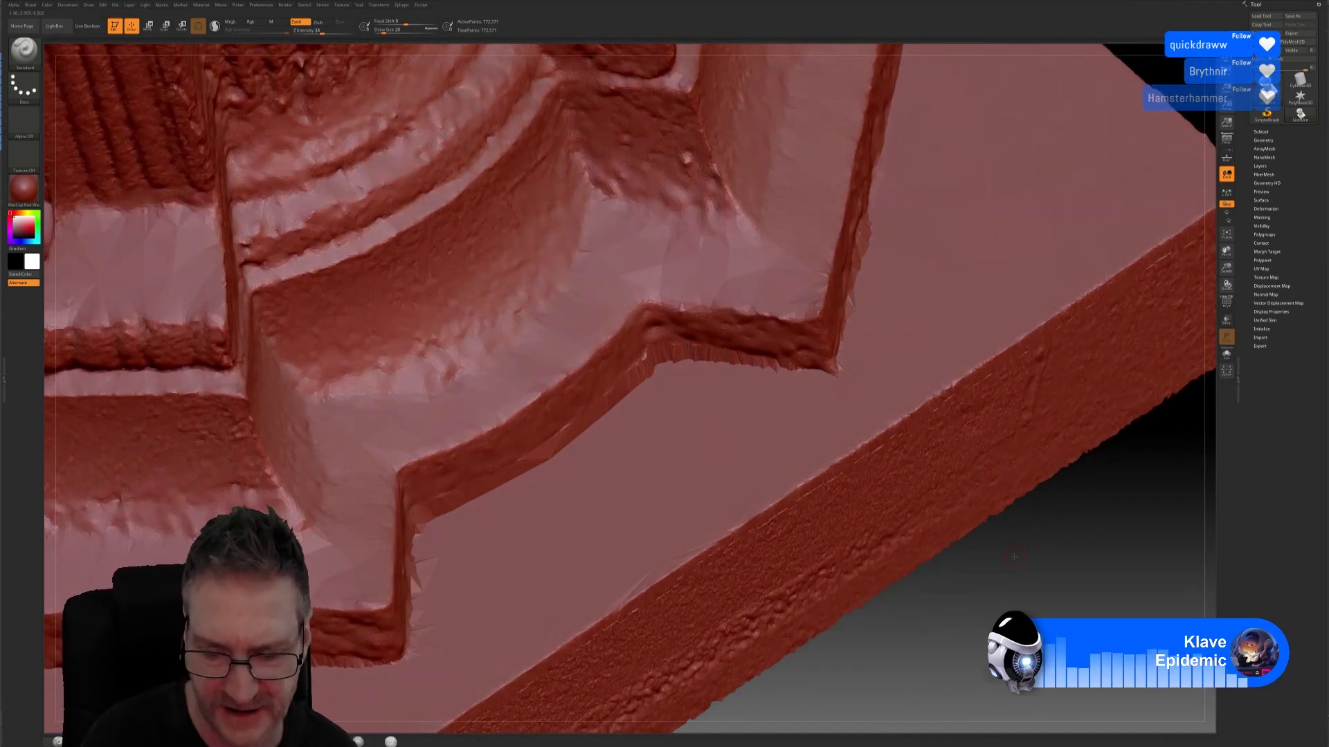
{"action": "key", "text": "shift"}
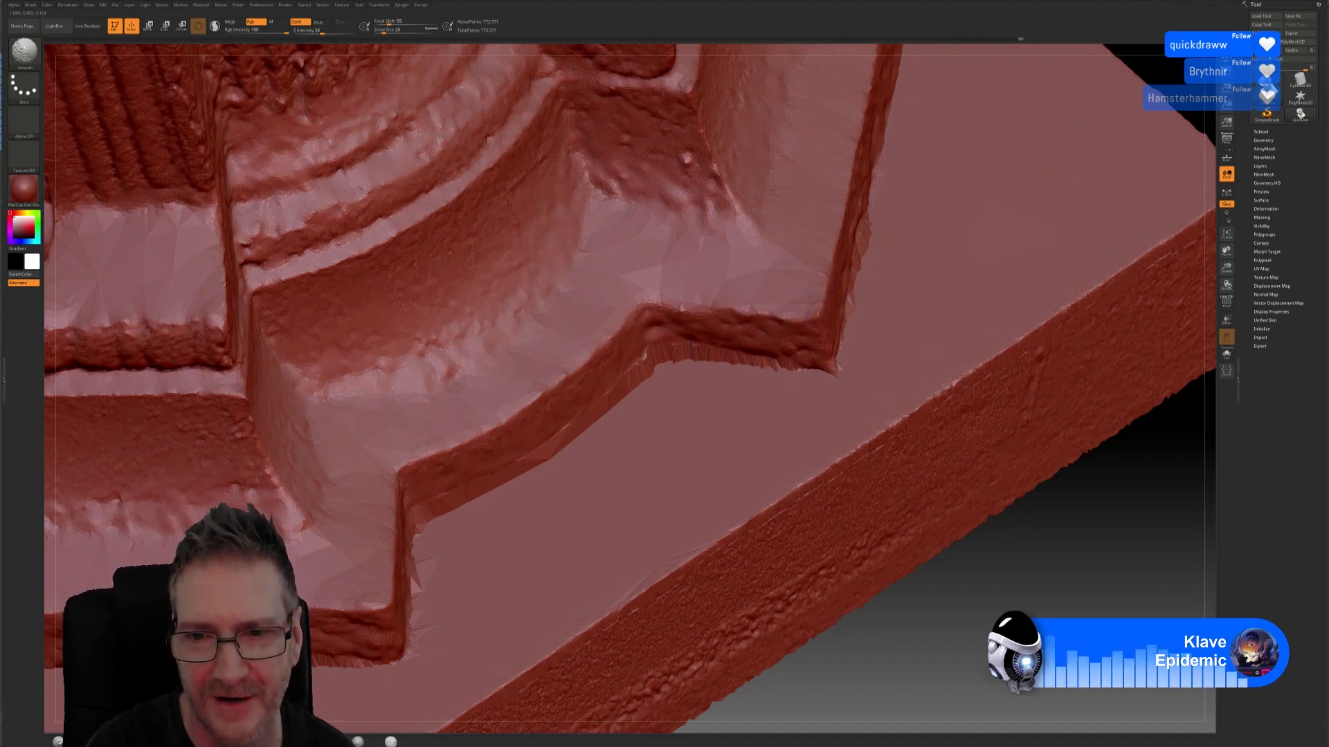
{"action": "key", "text": "shift"}
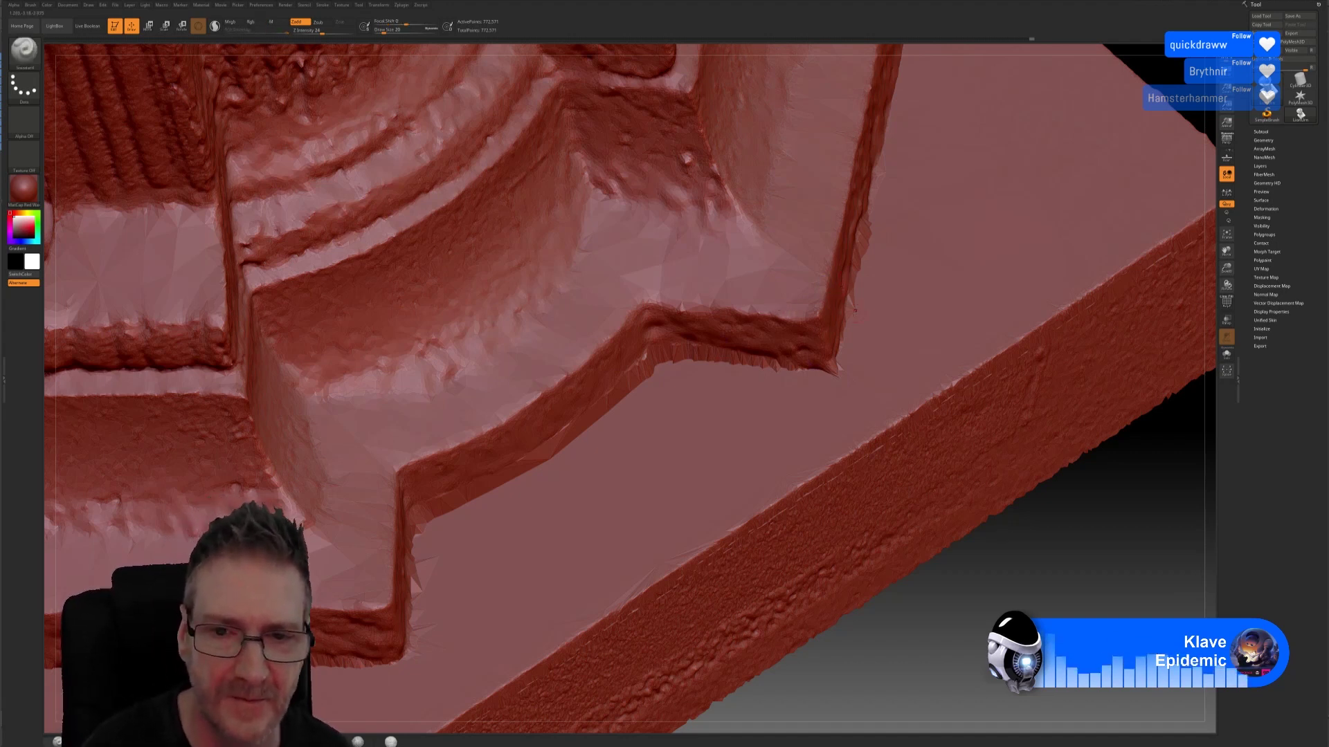
{"action": "key", "text": "shift"}
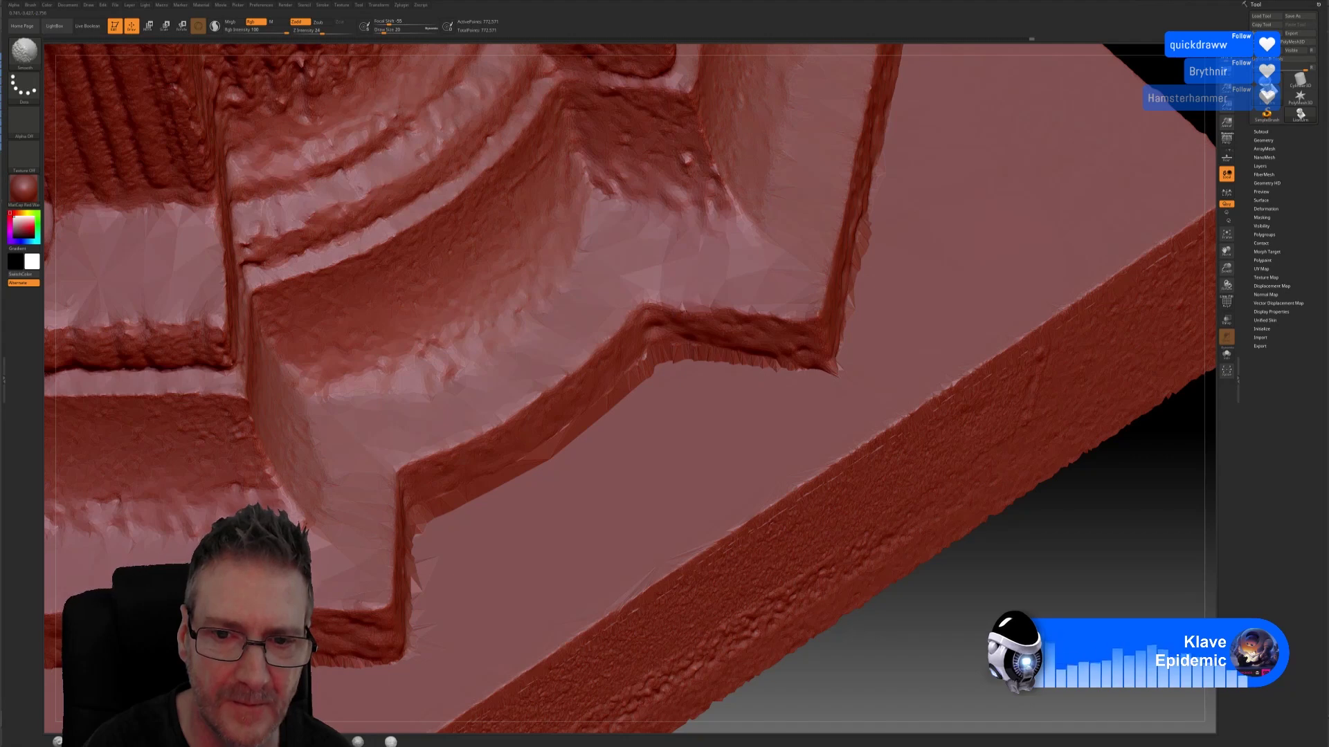
{"action": "key", "text": "shift"}
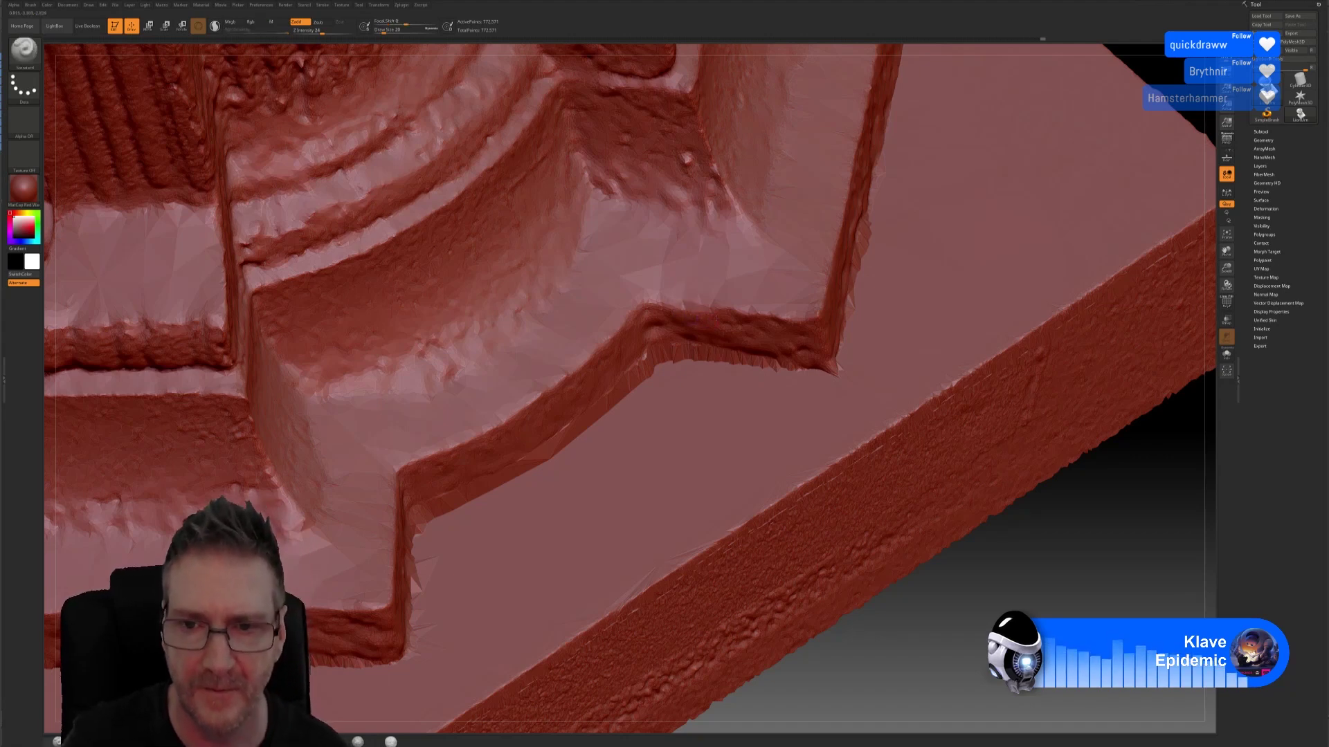
{"action": "left_click_drag", "start_coordinate": [1082, 555], "coordinate": [1031, 521]}
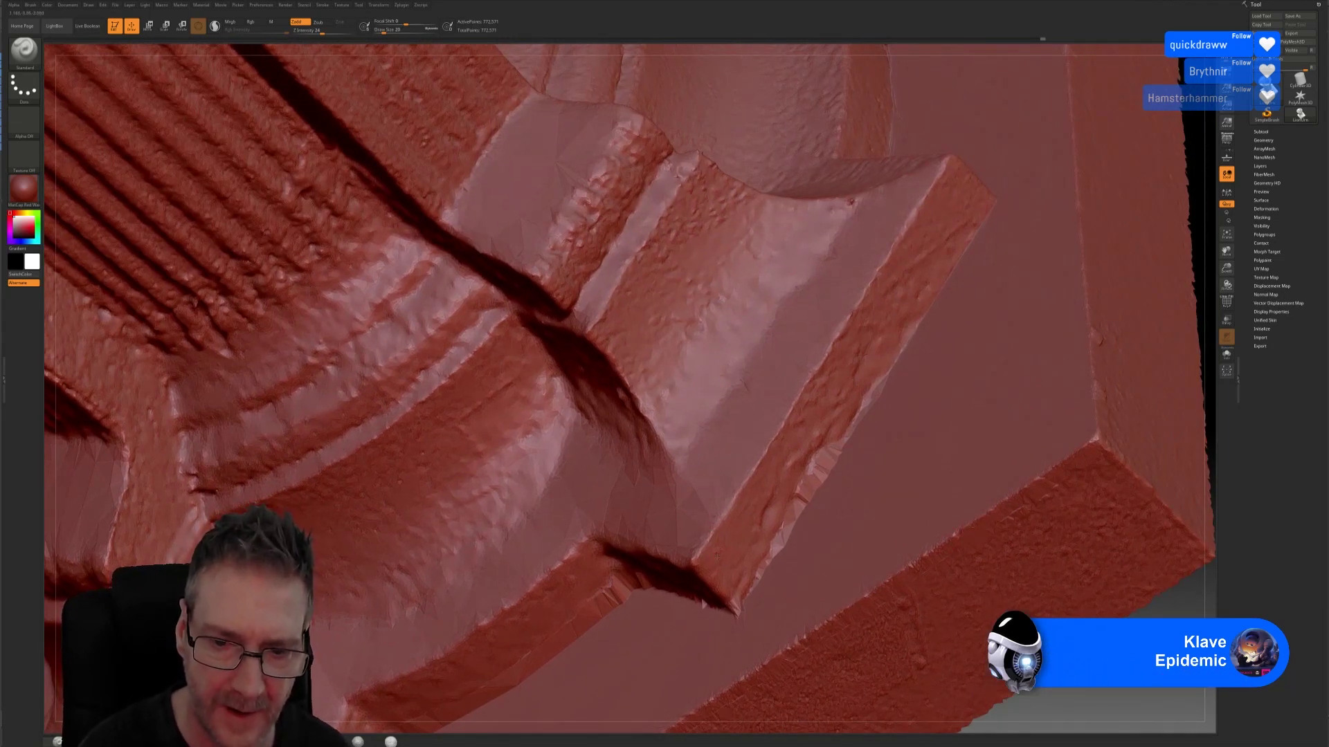
Step: Smooth the rough edges of the flat rim strip along the foot's outer end and of the curved strip beside it
{"action": "key", "text": "shift"}
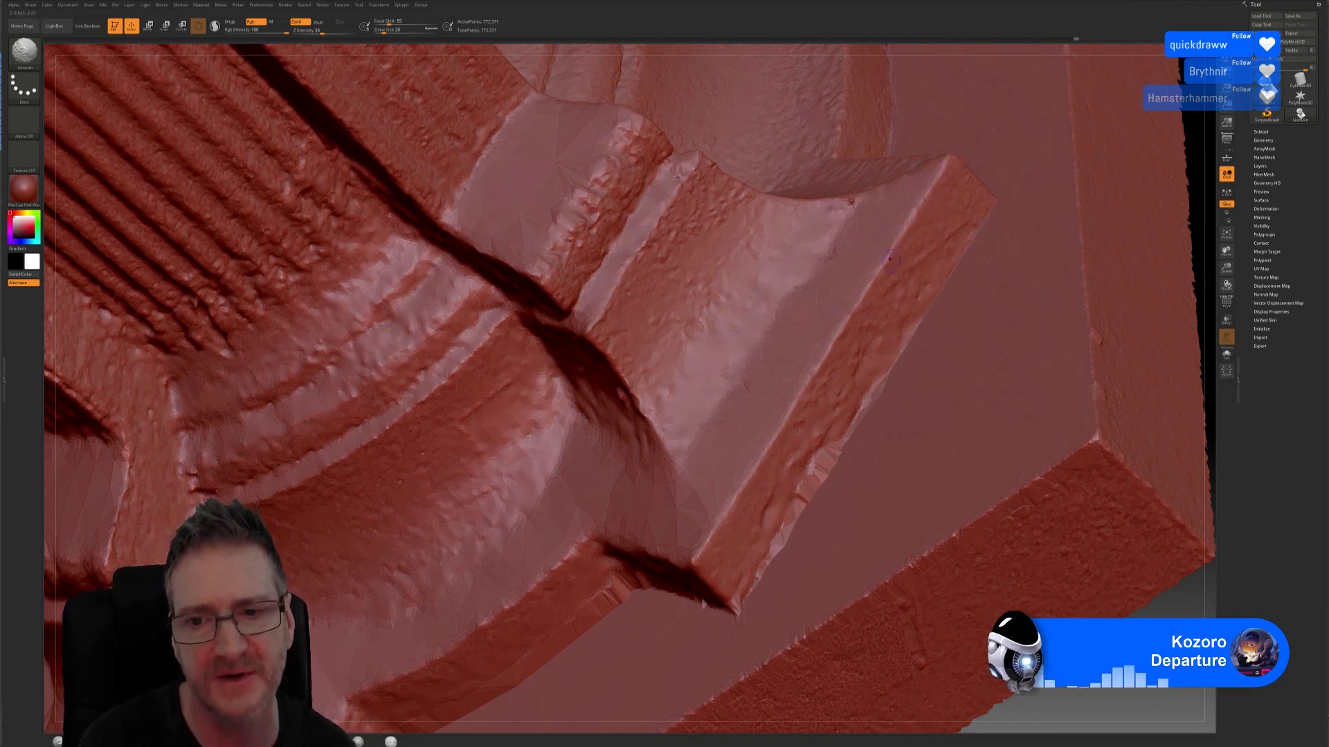
{"action": "key", "text": "shift"}
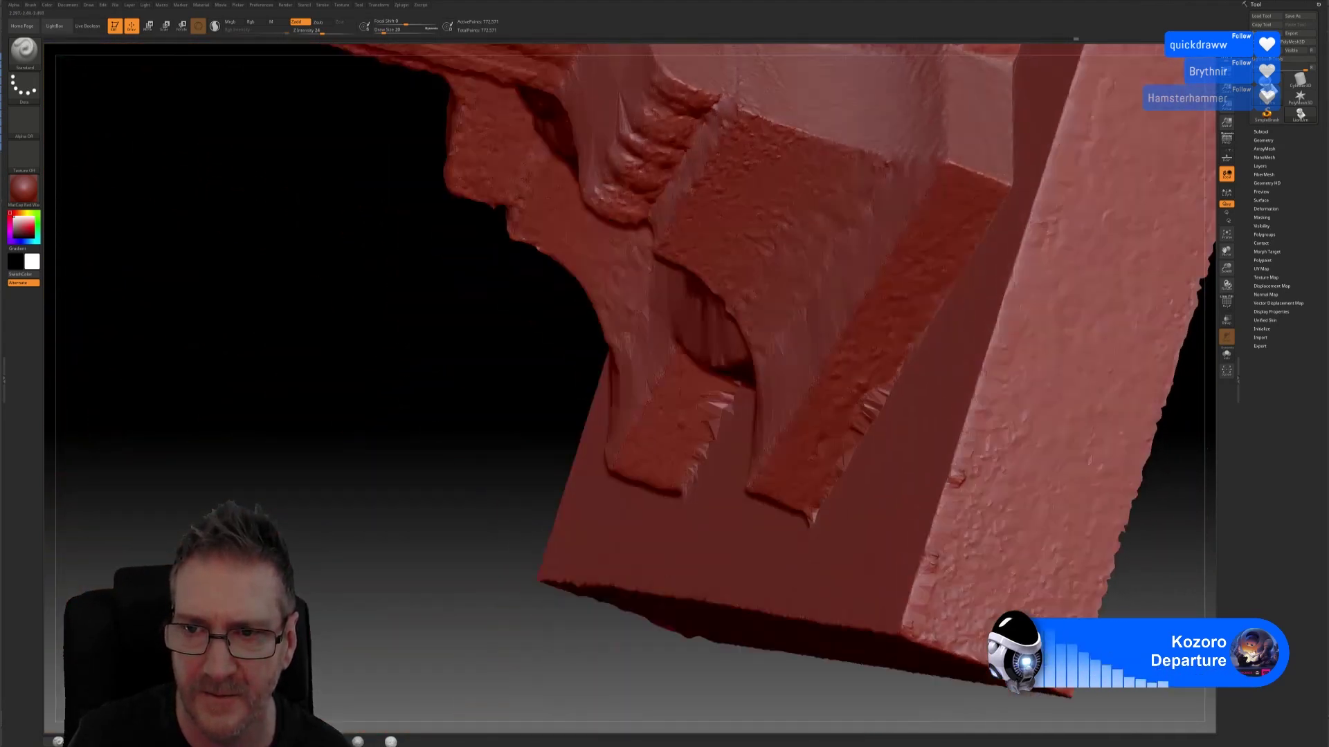
{"action": "left_click_drag", "start_coordinate": [1177, 450], "coordinate": [1115, 516]}
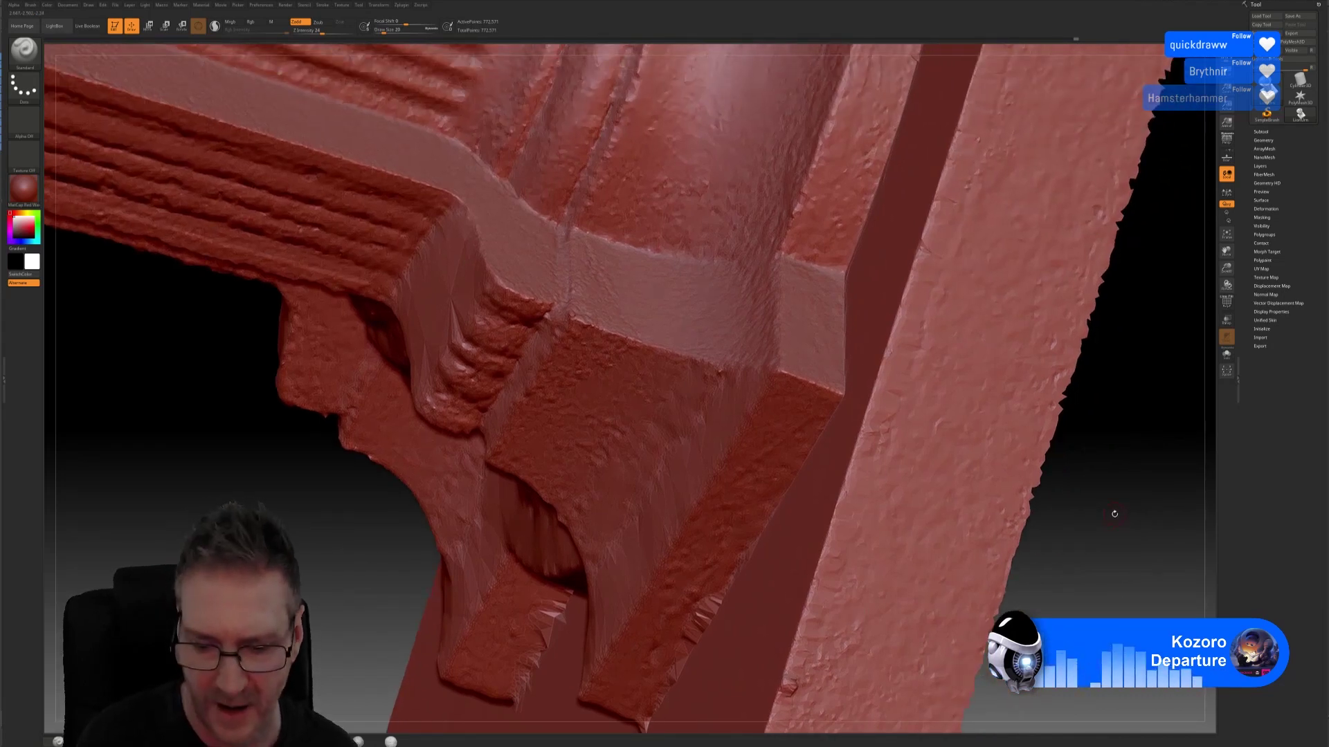
{"action": "key", "text": "shift"}
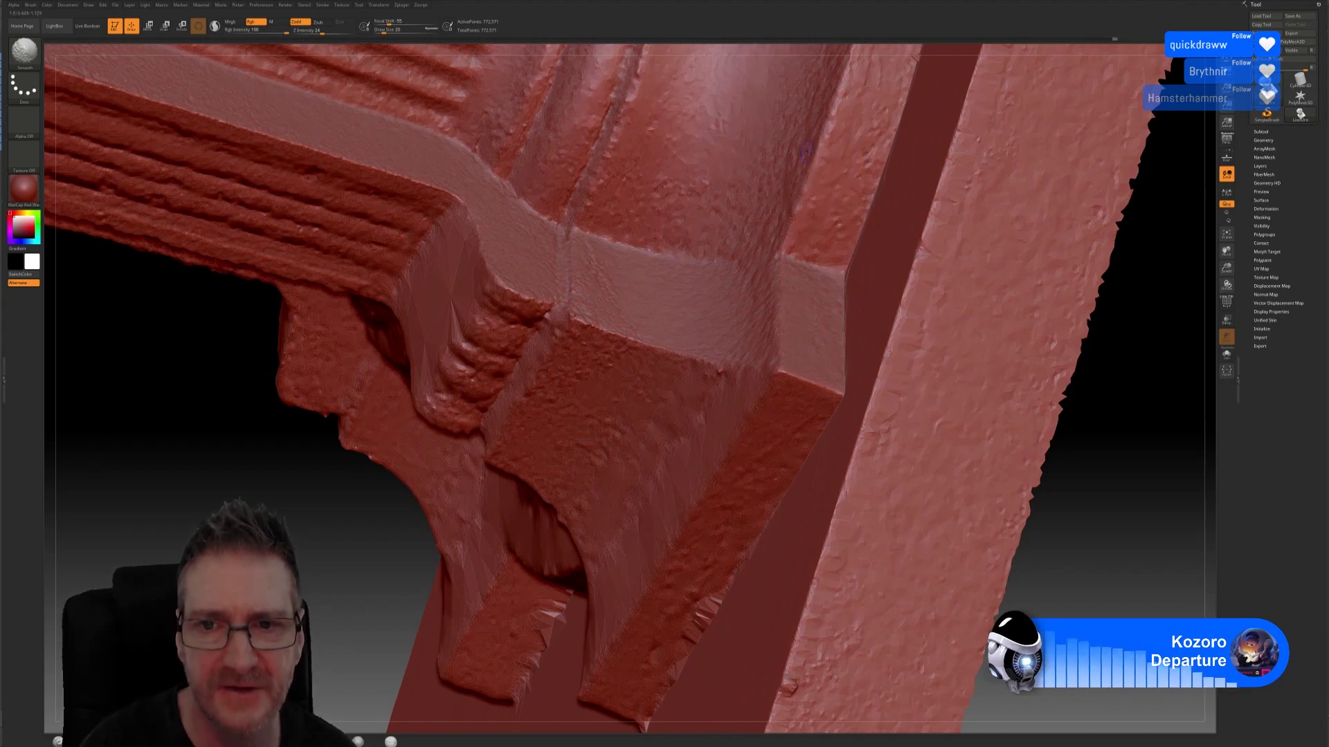
{"action": "key", "text": "shift"}
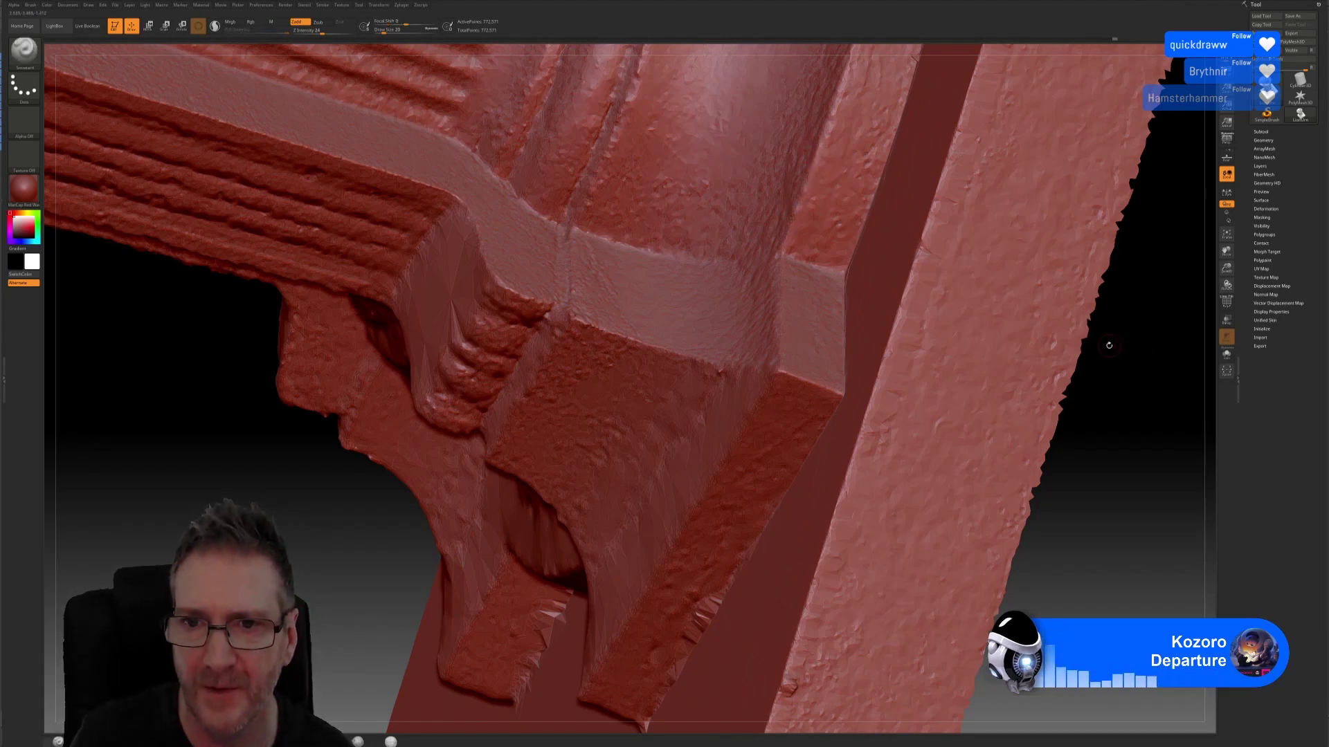
Step: Smooth the flat rim strip through the curved recess and up to the stepped corner of the adjoining foot
{"action": "left_click_drag", "start_coordinate": [1093, 390], "coordinate": [1043, 525]}
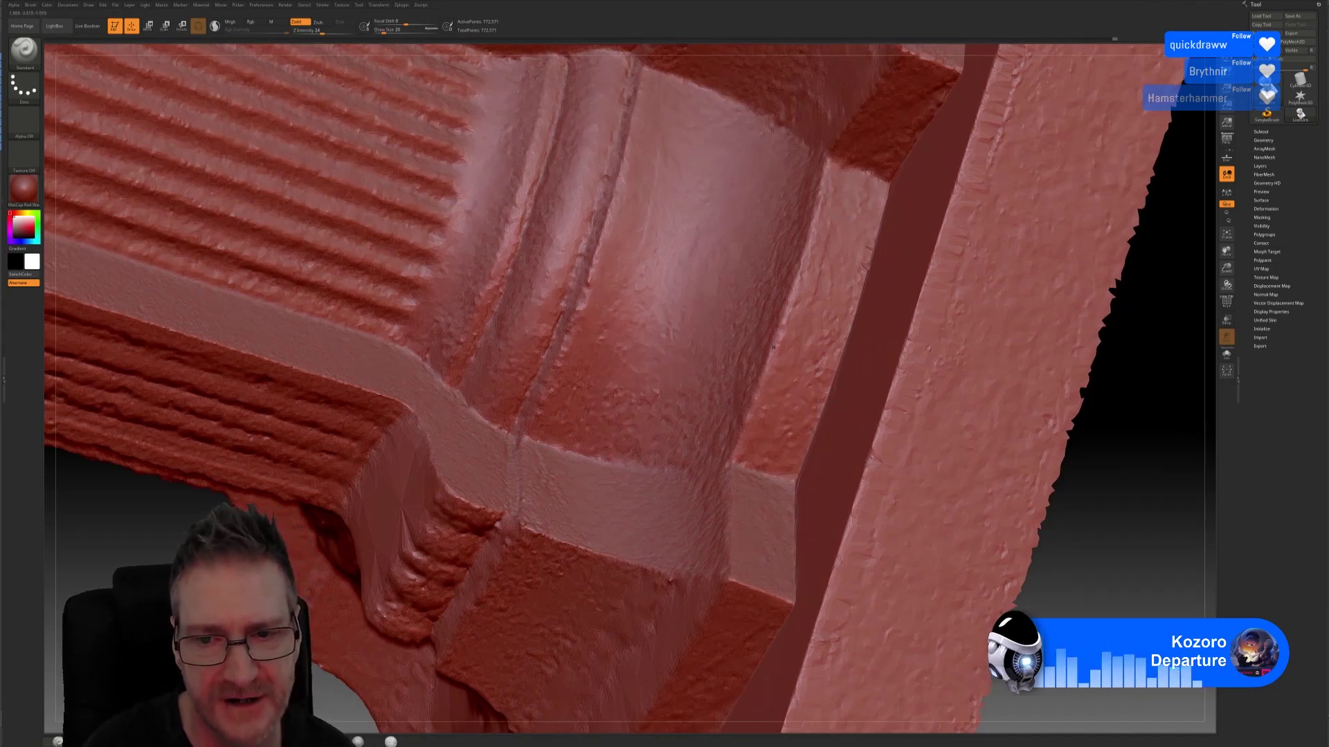
{"action": "key", "text": "shift"}
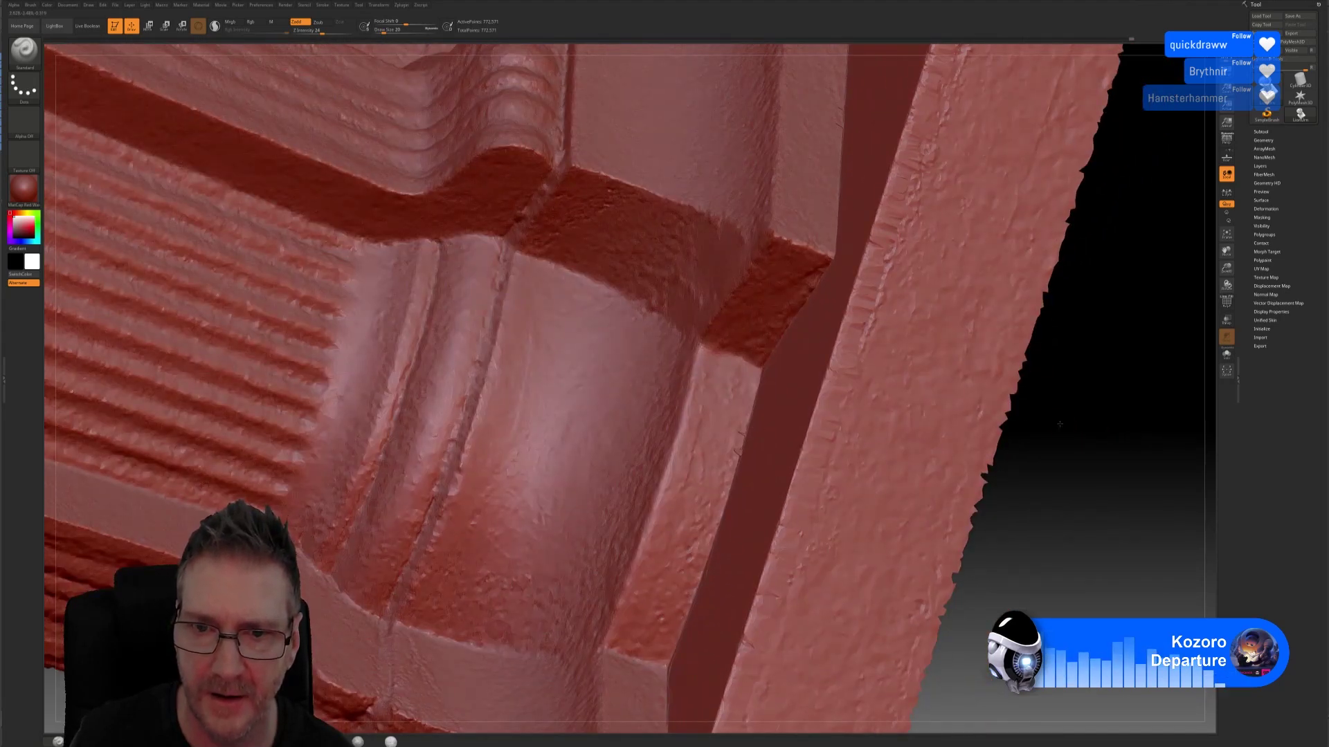
{"action": "left_click_drag", "start_coordinate": [1066, 426], "coordinate": [1010, 456]}
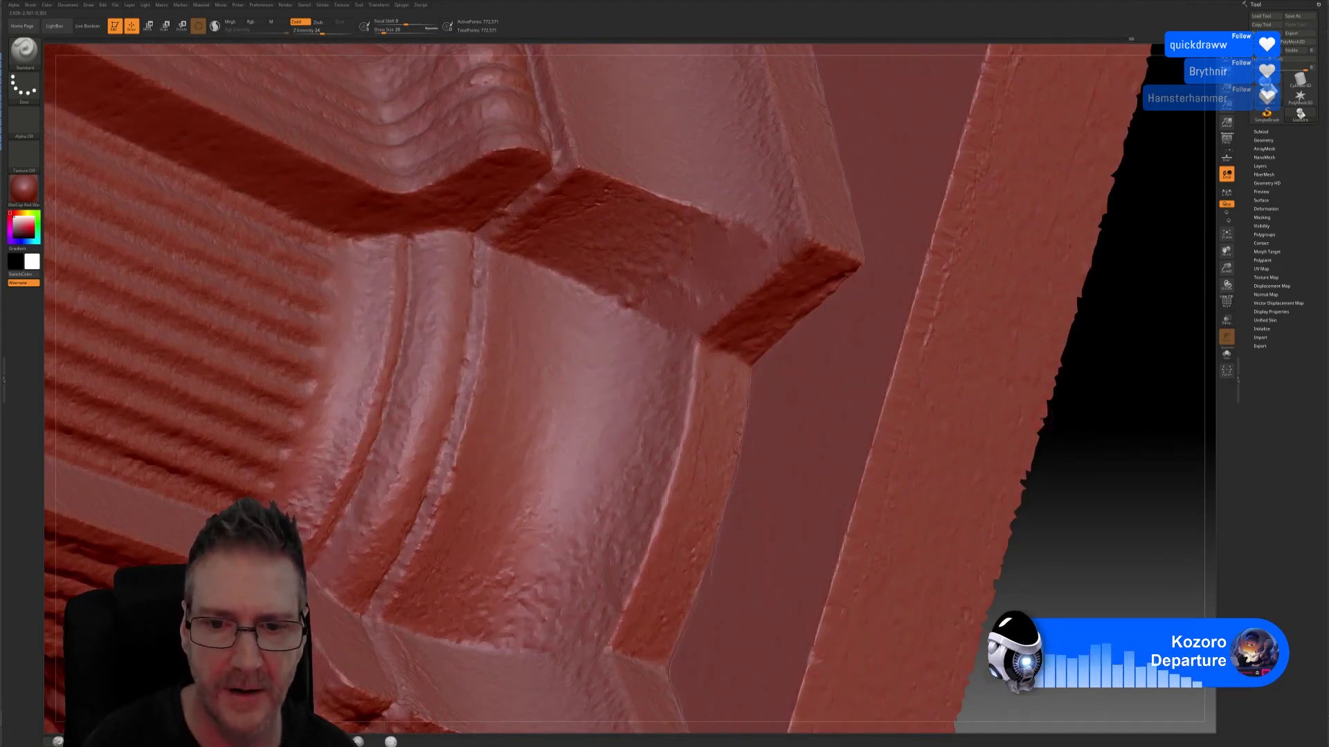
{"action": "key", "text": "shift"}
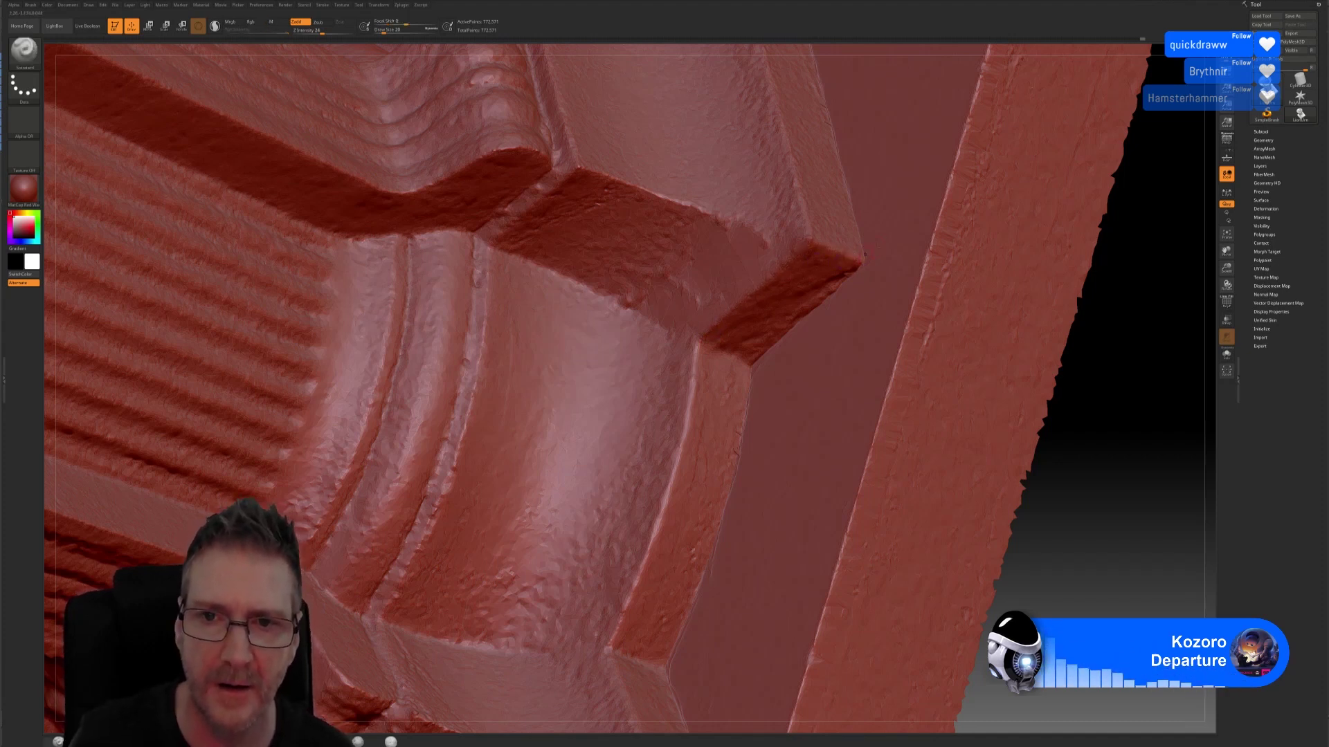
{"action": "left_click_drag", "start_coordinate": [1066, 388], "coordinate": [1014, 380]}
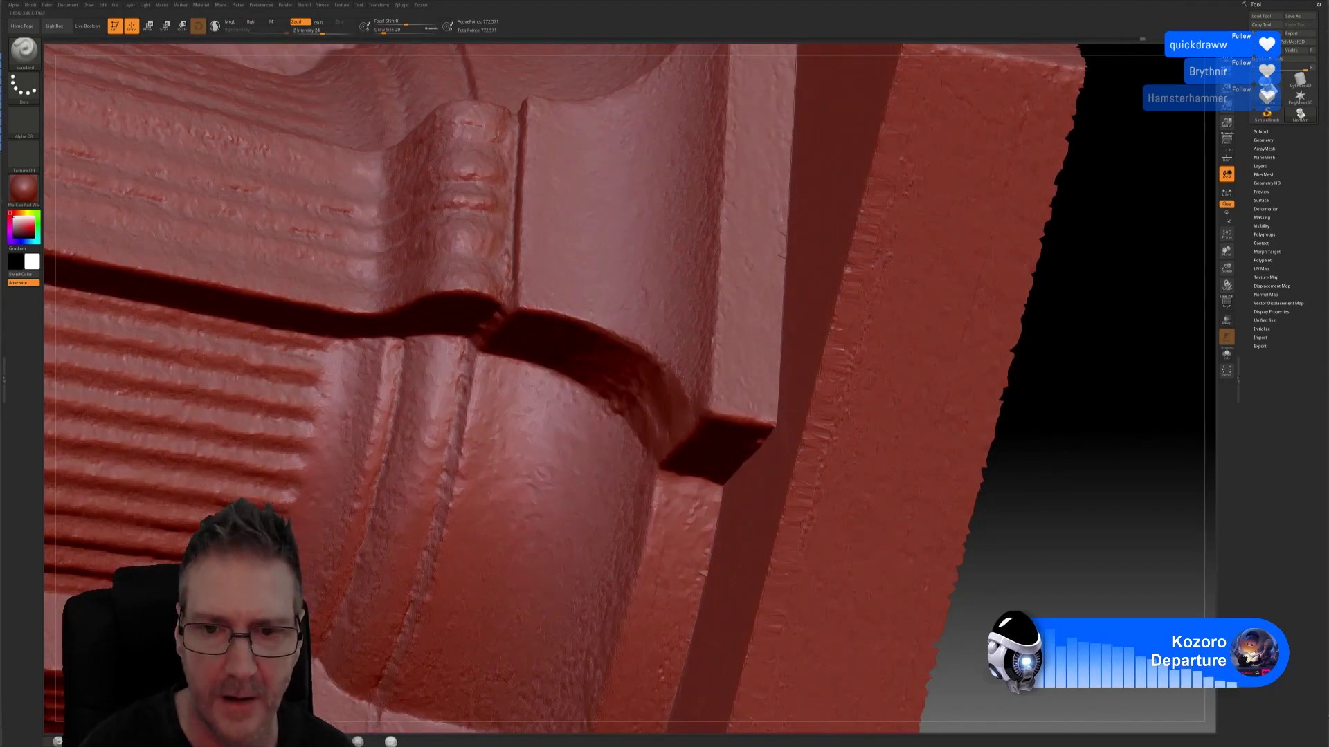
{"action": "key", "text": "shift"}
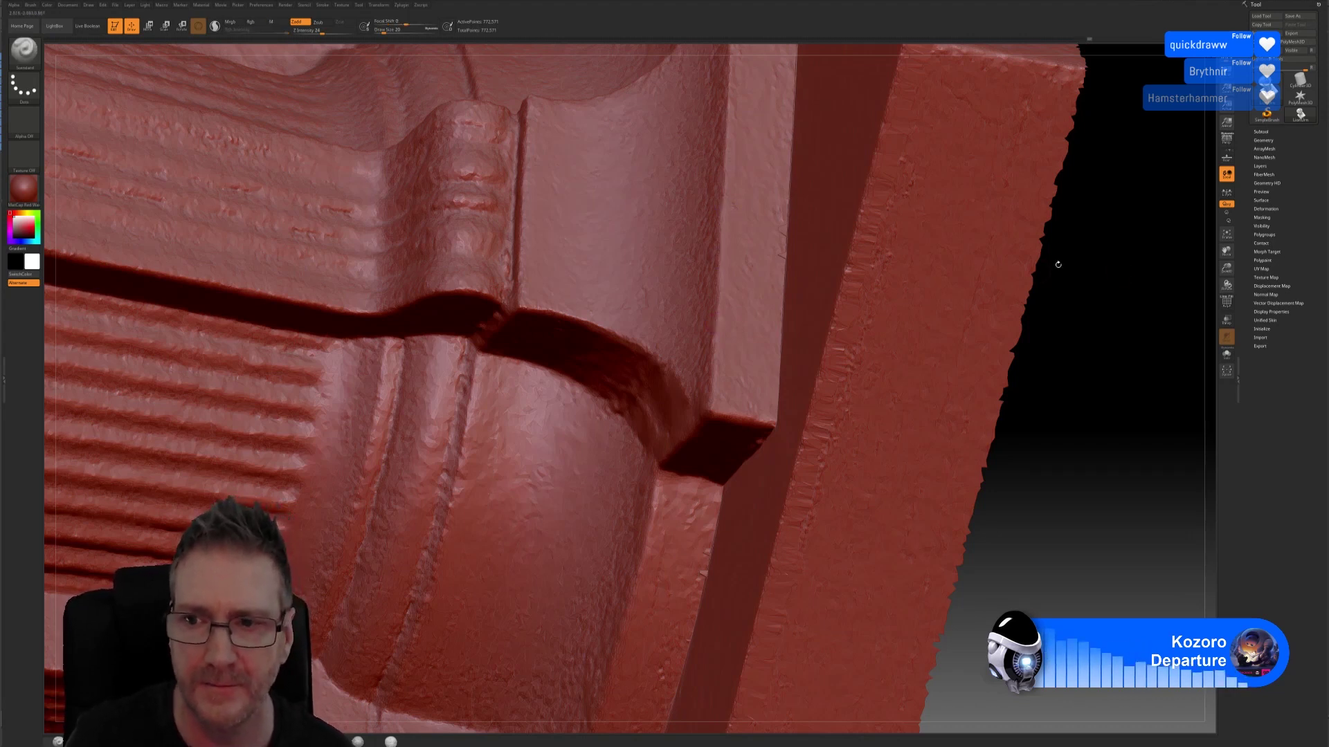
Step: Smooth the surface and long edges of the flat rim strip on the adjoining foot's outward face
{"action": "left_click_drag", "start_coordinate": [1103, 273], "coordinate": [1059, 391]}
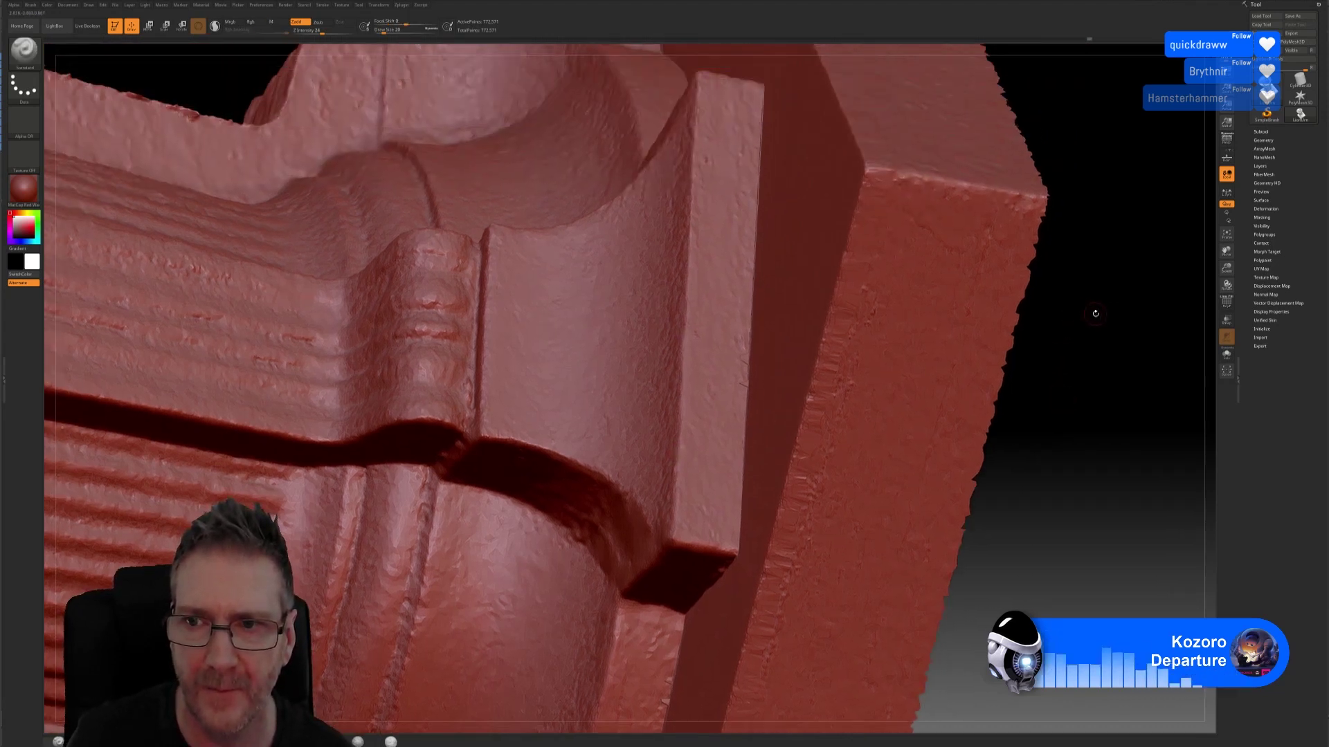
{"action": "mouse_move", "coordinate": [1096, 319]}
{"action": "left_mouse_down"}
{"action": "mouse_move", "coordinate": [1090, 412]}
{"action": "mouse_move", "coordinate": [1099, 392]}
{"action": "left_mouse_up"}
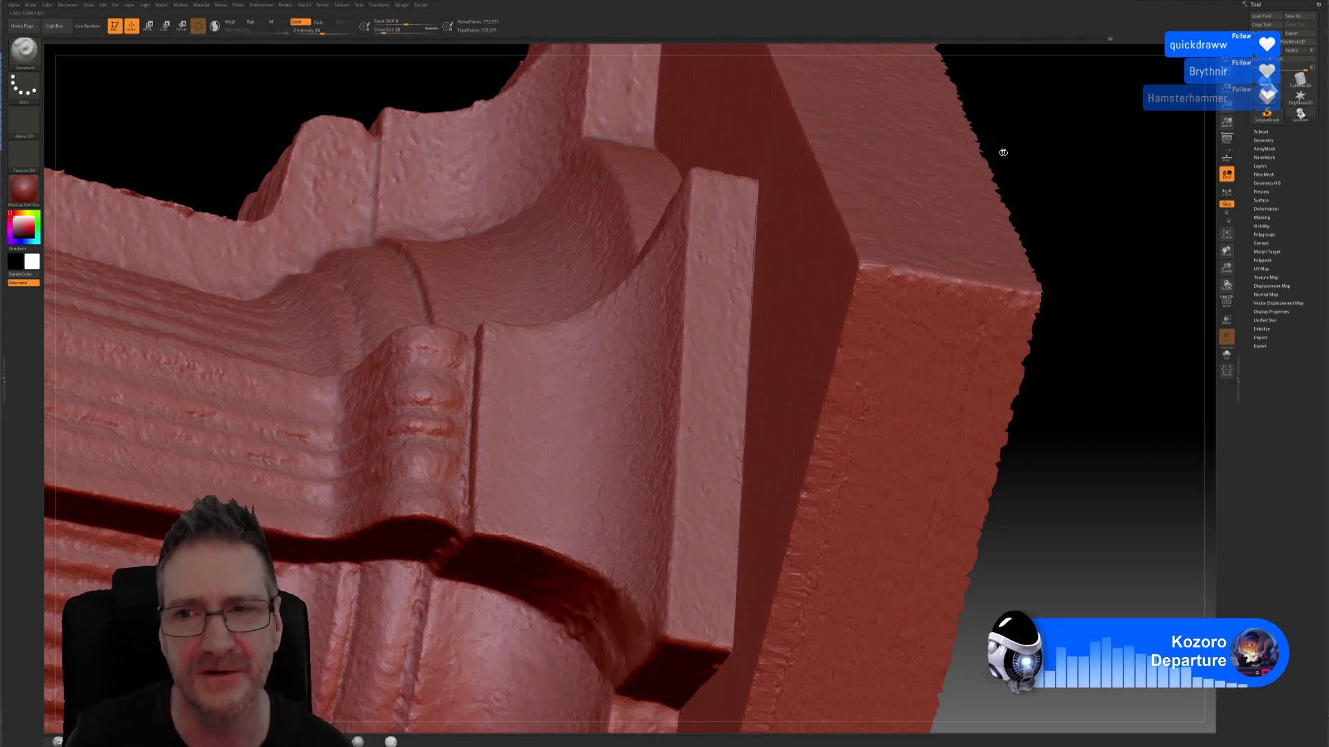
{"action": "mouse_move", "coordinate": [1091, 161]}
{"action": "left_mouse_down"}
{"action": "mouse_move", "coordinate": [1094, 204]}
{"action": "mouse_move", "coordinate": [1077, 193]}
{"action": "left_mouse_up"}
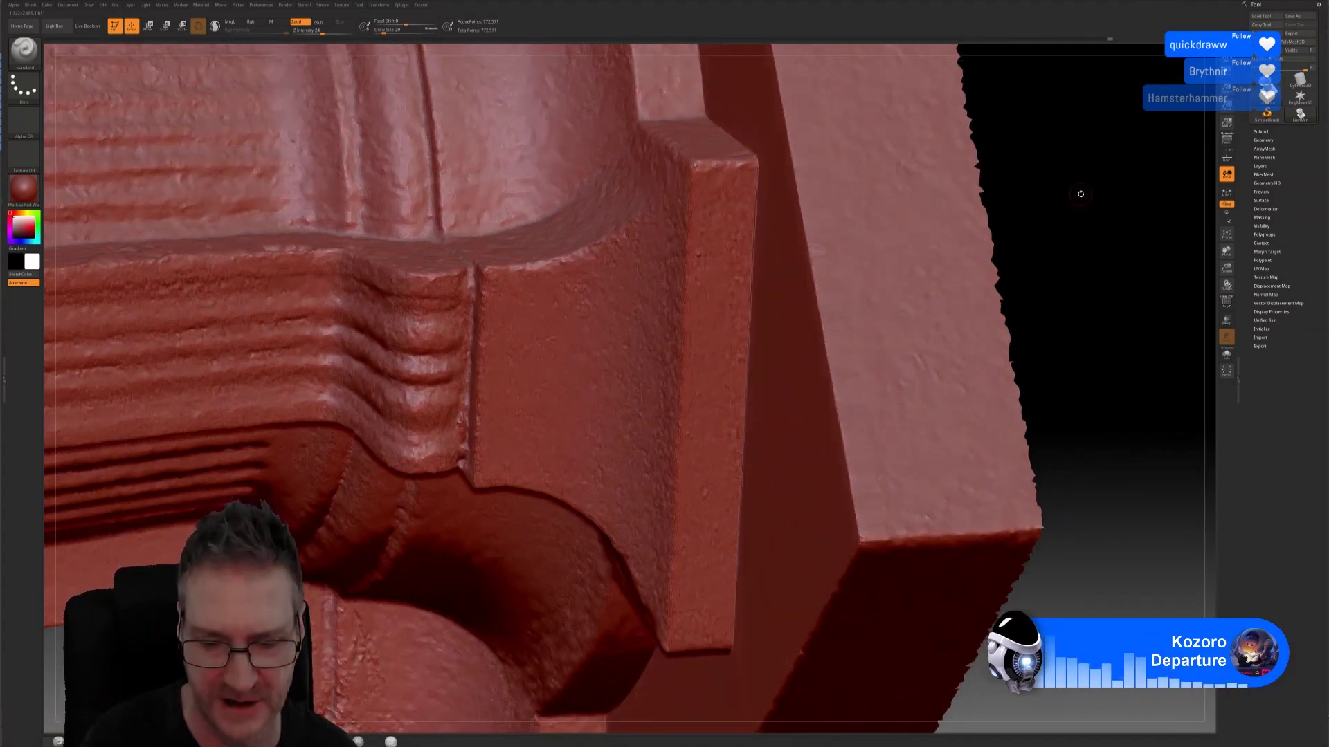
{"action": "key", "text": "shift"}
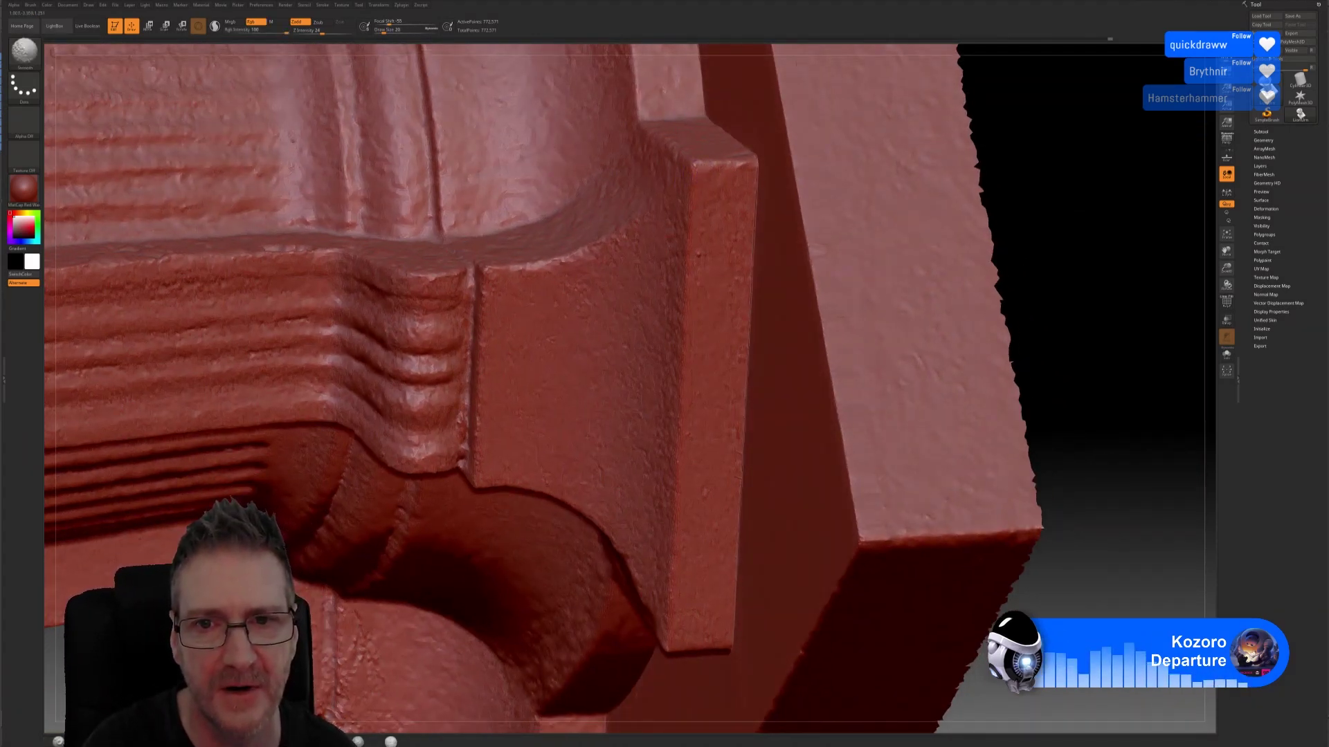
{"action": "left_click_drag", "start_coordinate": [713, 201], "coordinate": [711, 225], "text": "shift"}
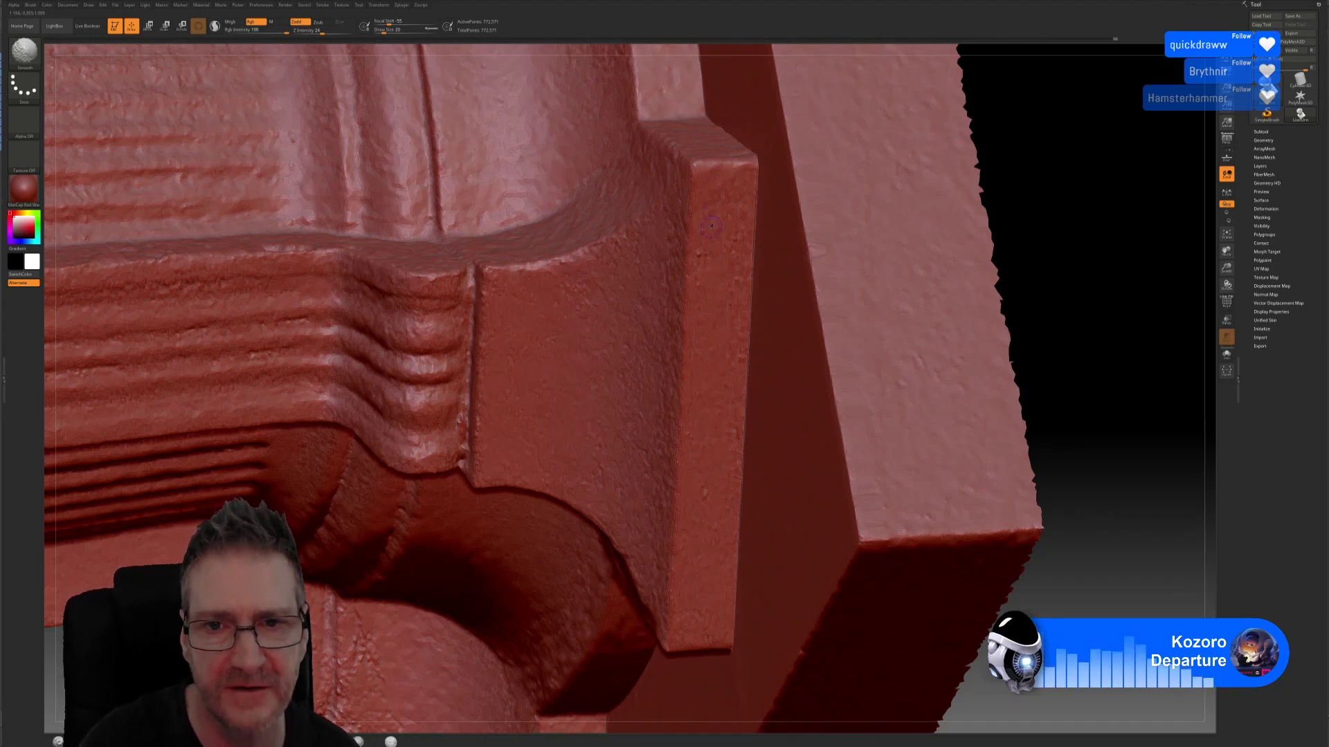
{"action": "left_click_drag", "start_coordinate": [1093, 158], "coordinate": [1078, 168]}
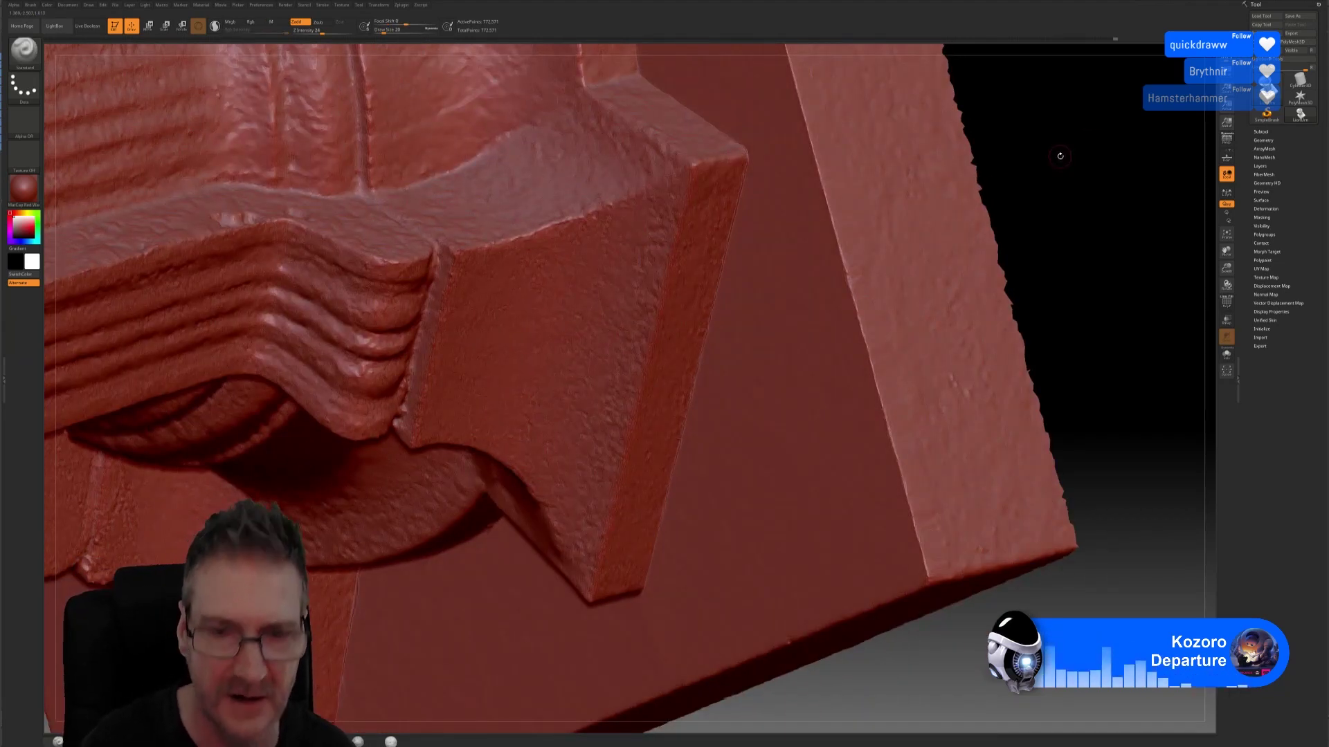
{"action": "key", "text": "shift"}
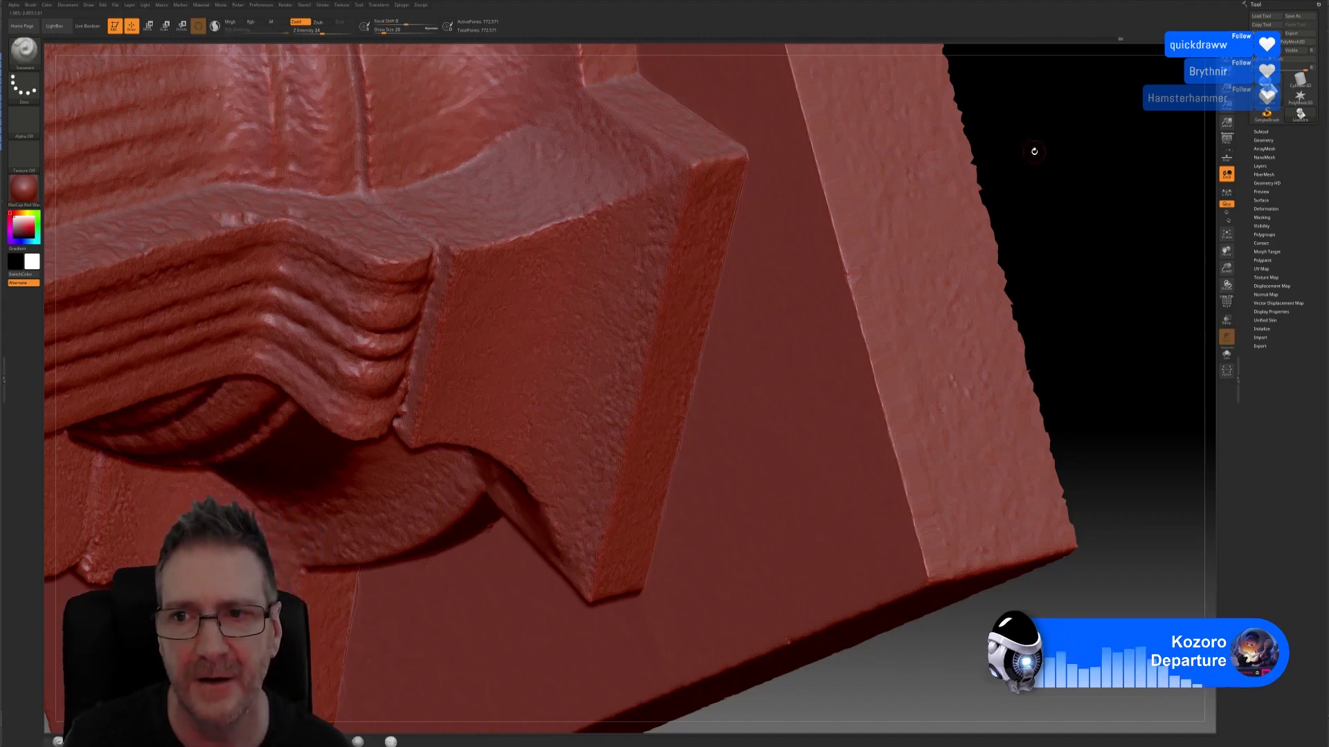
Step: Smooth the edges of the curved rim strip in the recess beyond that foot, between its two stepped ends
{"action": "mouse_move", "coordinate": [1034, 151]}
{"action": "left_mouse_down"}
{"action": "mouse_move", "coordinate": [1031, 453]}
{"action": "mouse_move", "coordinate": [1052, 460]}
{"action": "left_mouse_up"}
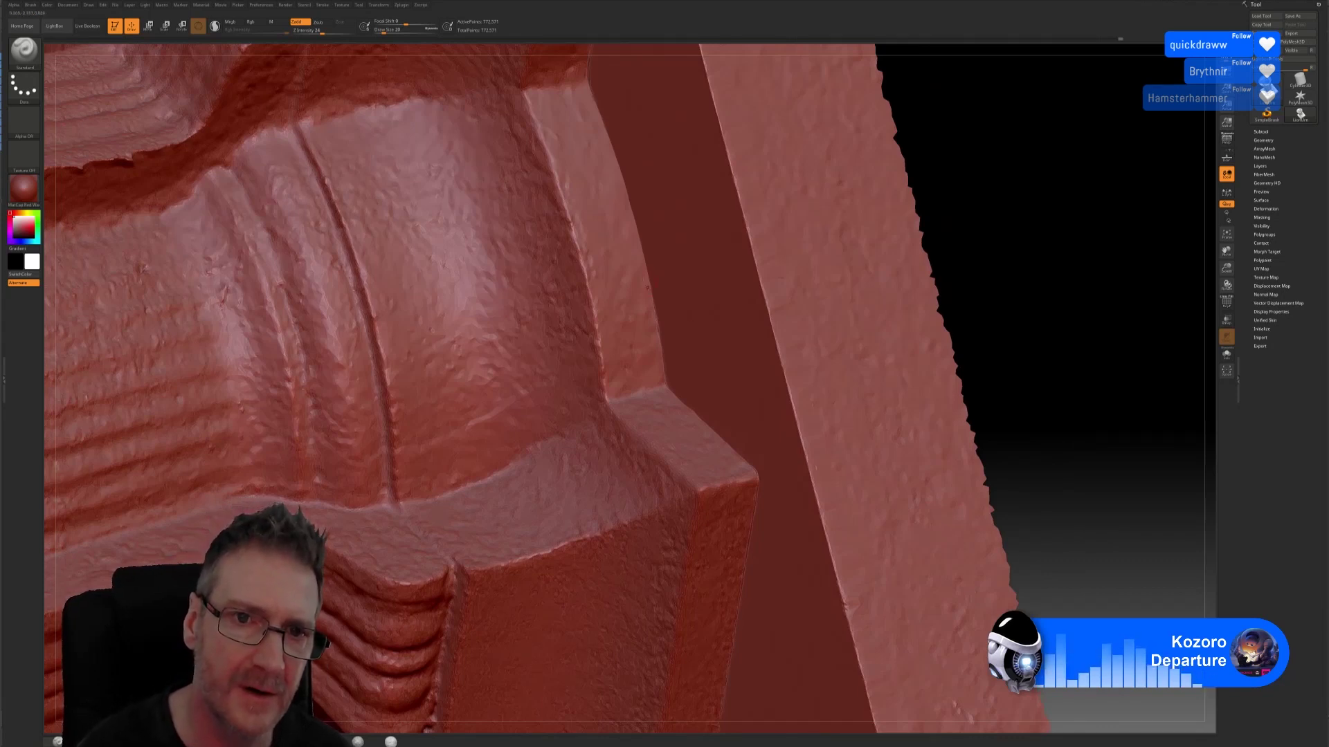
{"action": "key", "text": "shift"}
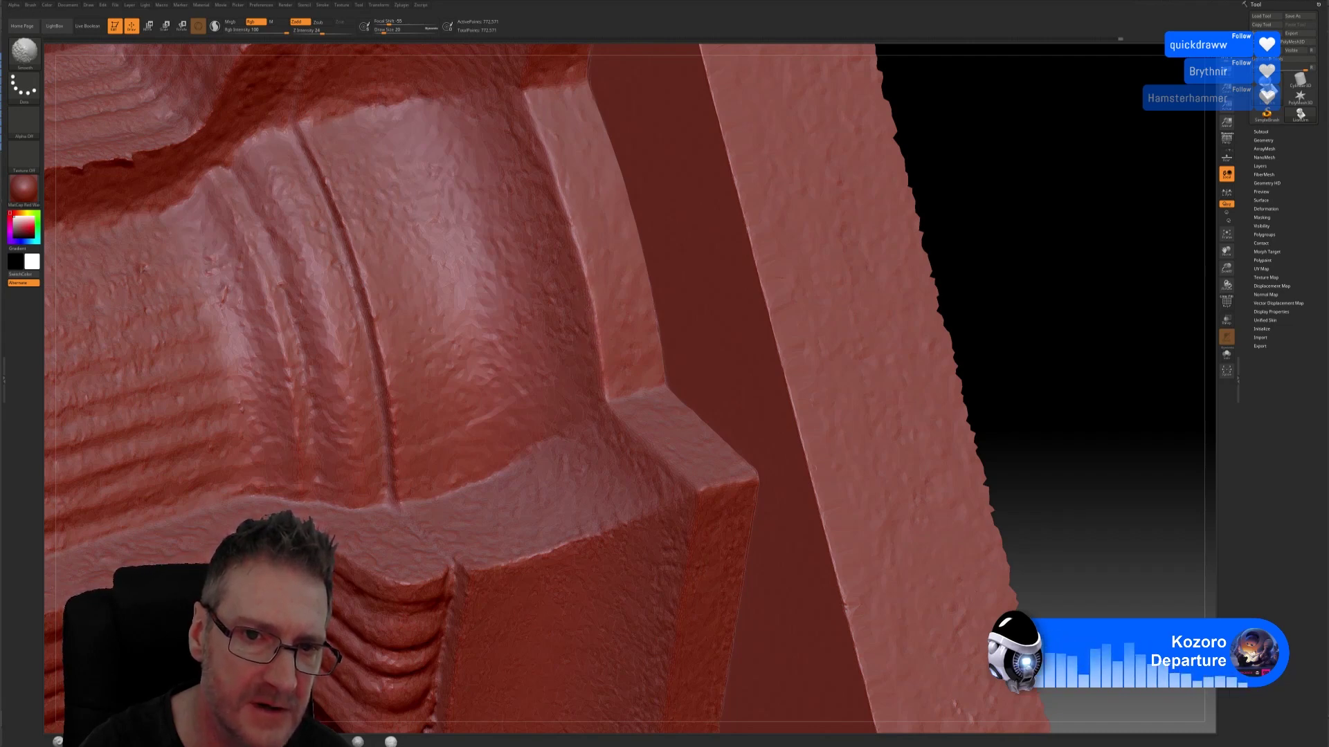
{"action": "key", "text": "shift"}
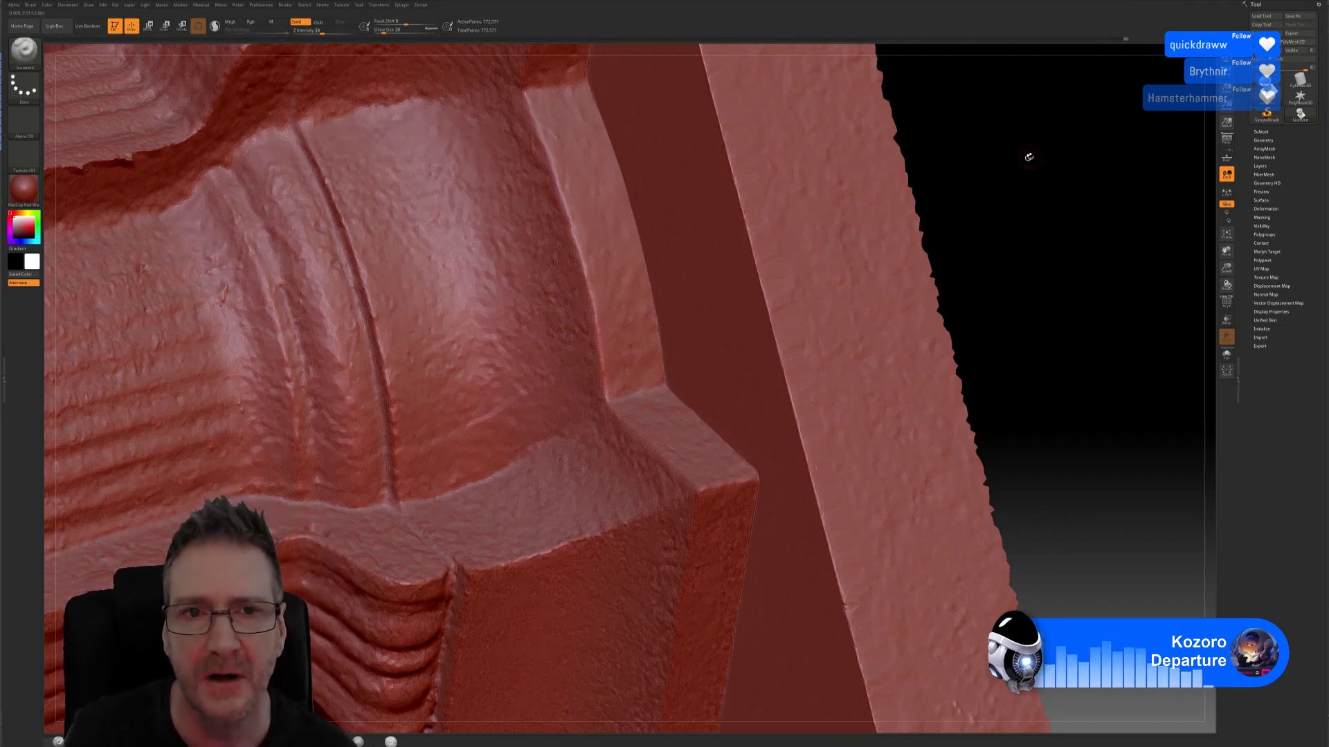
{"action": "left_click_drag", "start_coordinate": [1029, 157], "coordinate": [1033, 345]}
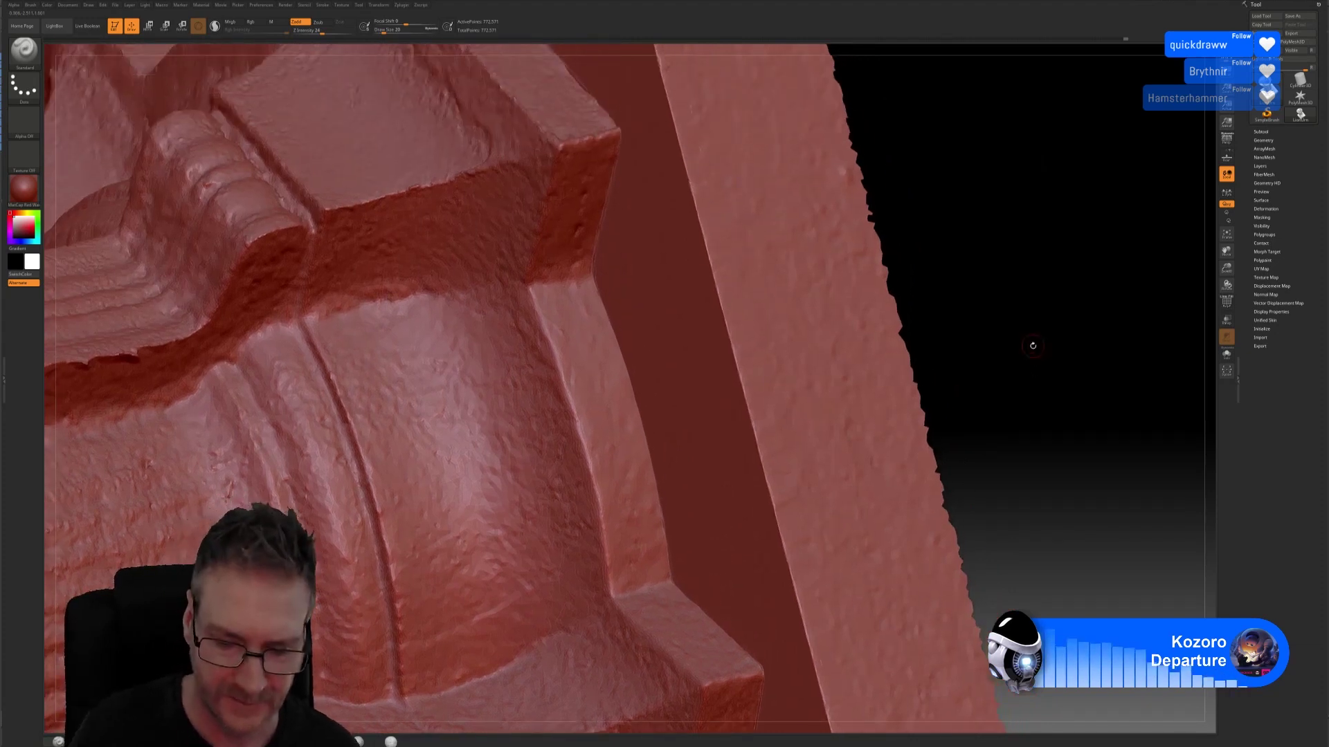
{"action": "key", "text": "shift"}
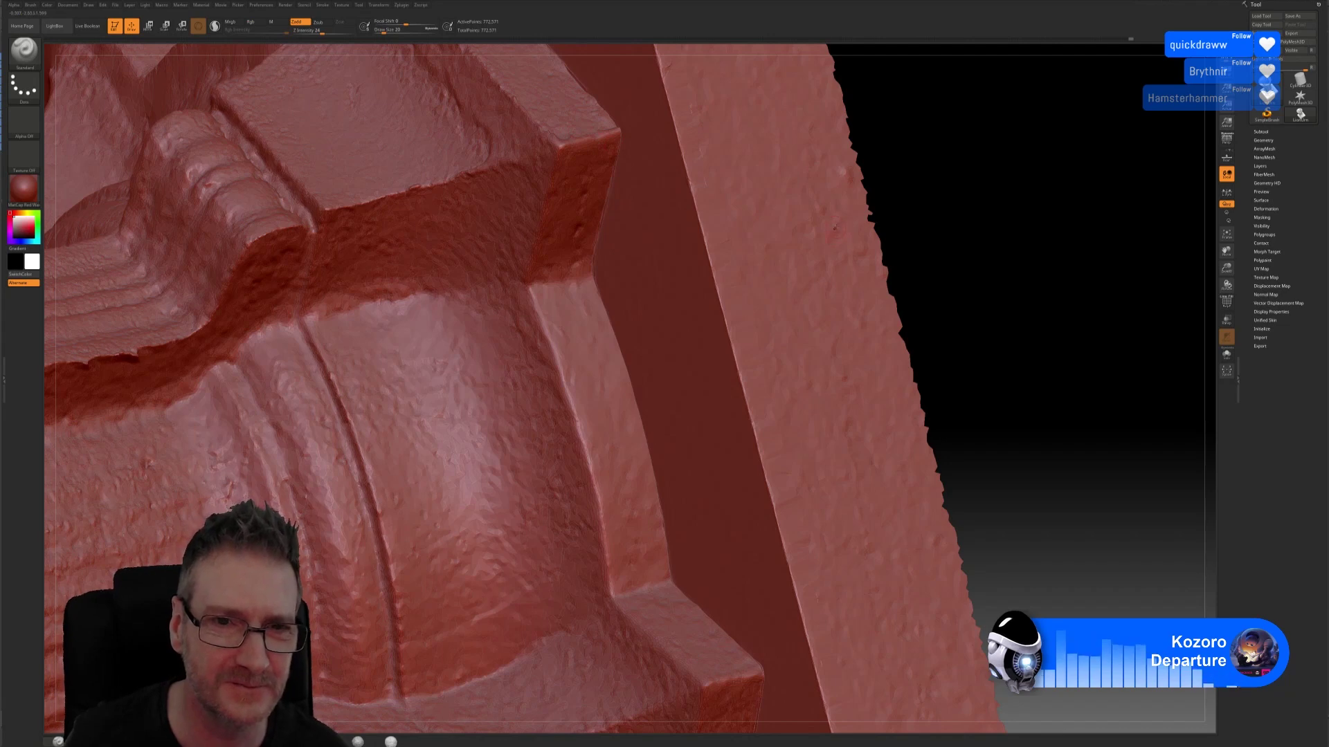
Step: Smooth the surface and edges of the slanted rim strip on the next foot, above its dark underside
{"action": "left_click_drag", "start_coordinate": [969, 297], "coordinate": [993, 425]}
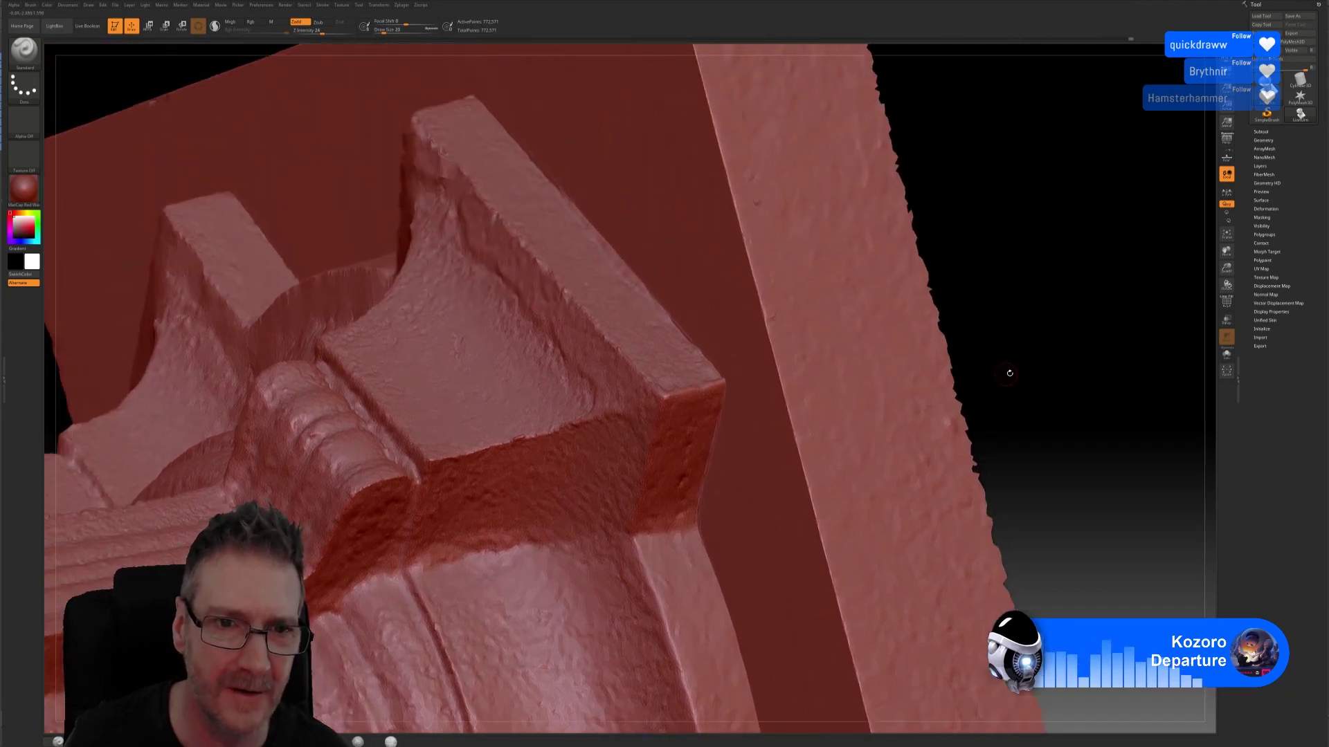
{"action": "mouse_move", "coordinate": [1010, 373]}
{"action": "left_mouse_down", "text": "shift"}
{"action": "mouse_move", "coordinate": [1014, 387]}
{"action": "mouse_move", "coordinate": [1047, 346]}
{"action": "mouse_move", "coordinate": [1044, 305]}
{"action": "mouse_move", "coordinate": [1050, 419]}
{"action": "left_mouse_up", "text": "shift"}
{"action": "key", "text": "shift"}
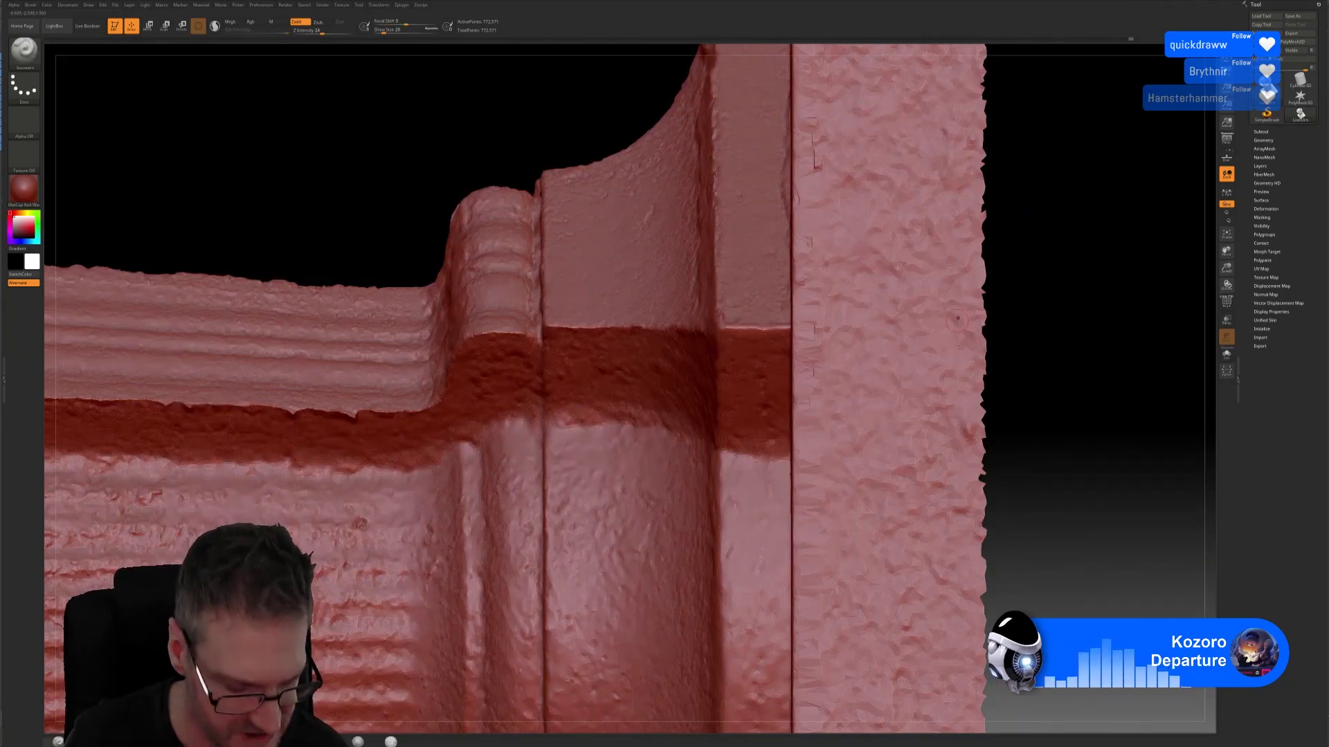
{"action": "left_click_drag", "start_coordinate": [1035, 292], "coordinate": [1038, 310]}
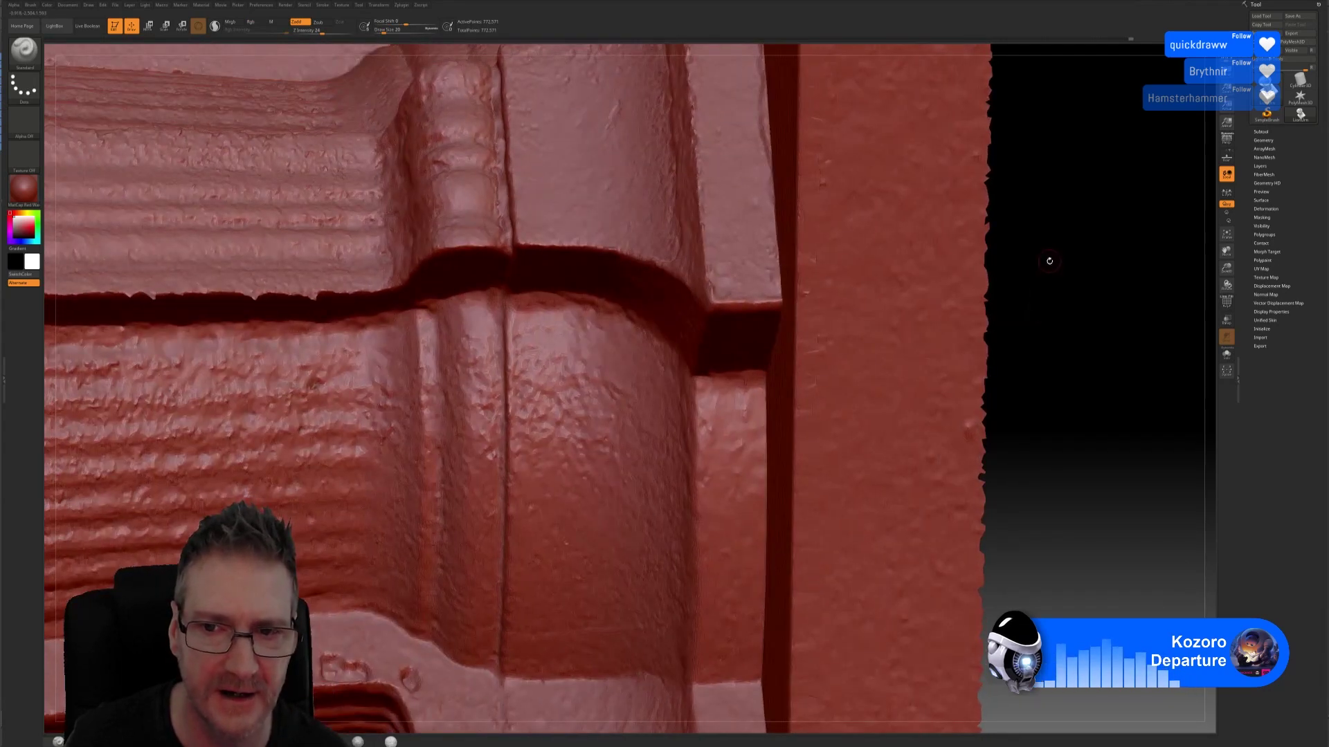
{"action": "mouse_move", "coordinate": [1050, 262]}
{"action": "left_mouse_down"}
{"action": "mouse_move", "coordinate": [940, 376]}
{"action": "mouse_move", "coordinate": [951, 333]}
{"action": "mouse_move", "coordinate": [984, 351]}
{"action": "left_mouse_up"}
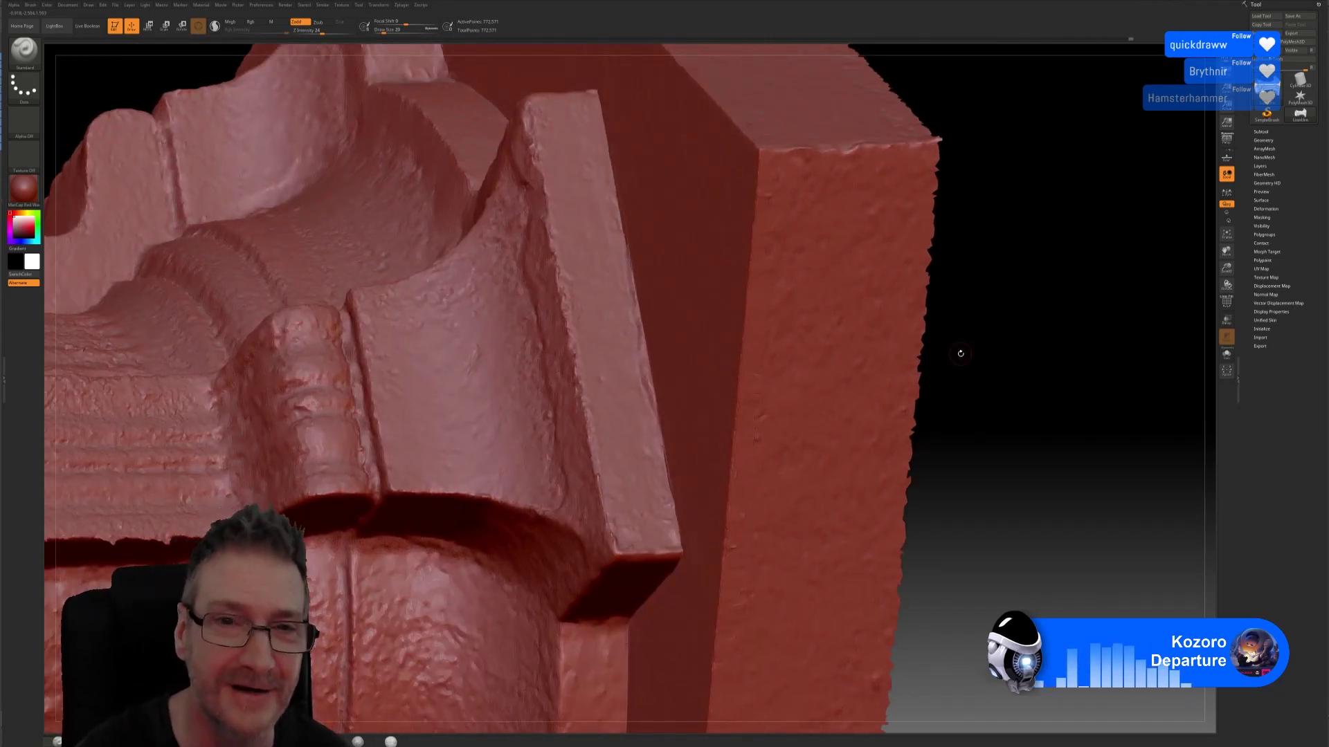
{"action": "key", "text": "shift"}
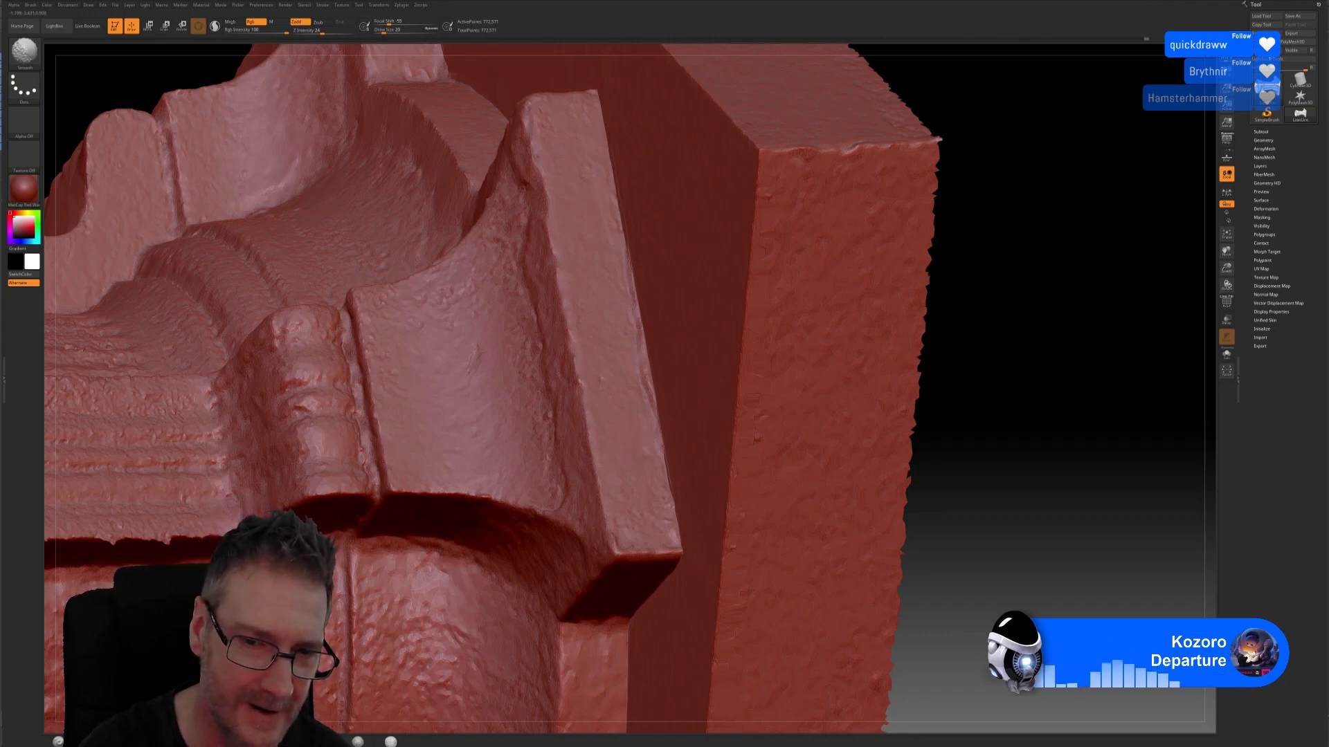
{"action": "key", "text": "shift"}
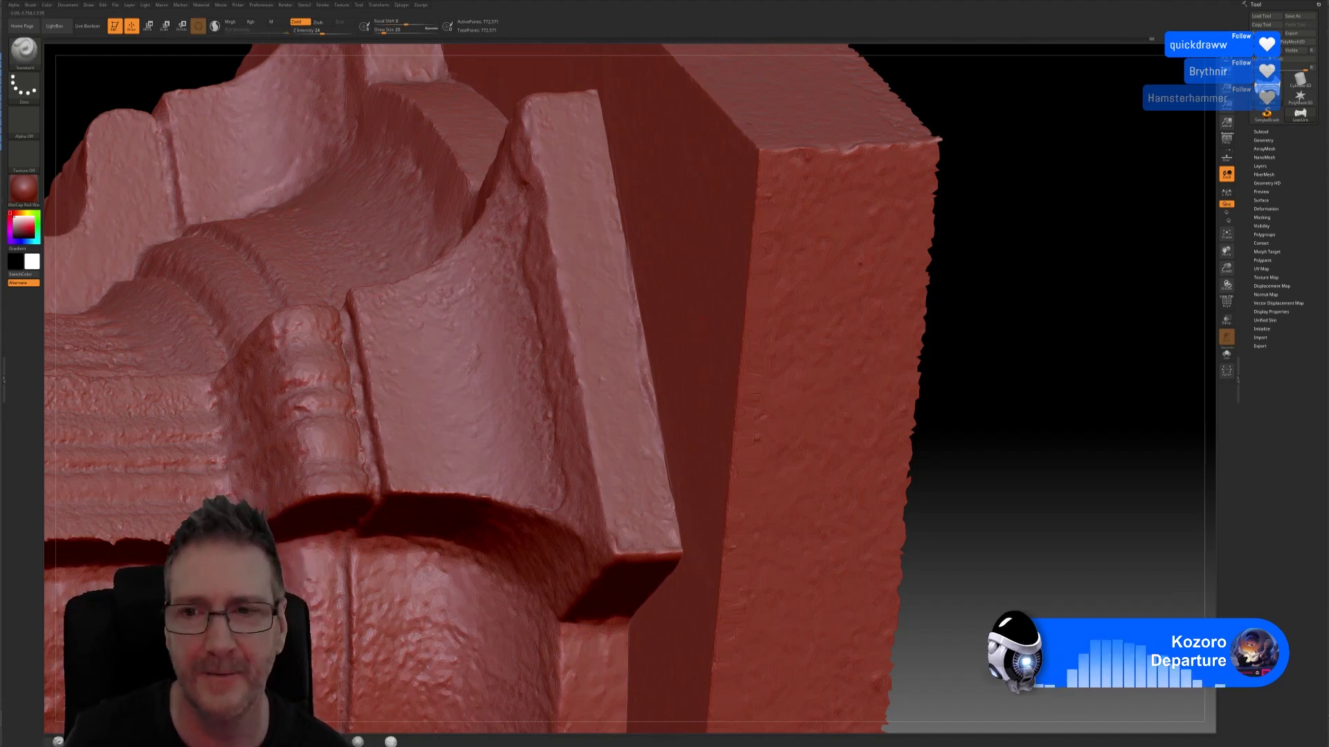
Step: Smooth the flat strip and corner edges at the next foot's end and the curved rim strip adjoining it
{"action": "mouse_move", "coordinate": [1003, 248]}
{"action": "left_mouse_down"}
{"action": "mouse_move", "coordinate": [1009, 305]}
{"action": "mouse_move", "coordinate": [964, 282]}
{"action": "mouse_move", "coordinate": [997, 280]}
{"action": "left_mouse_up"}
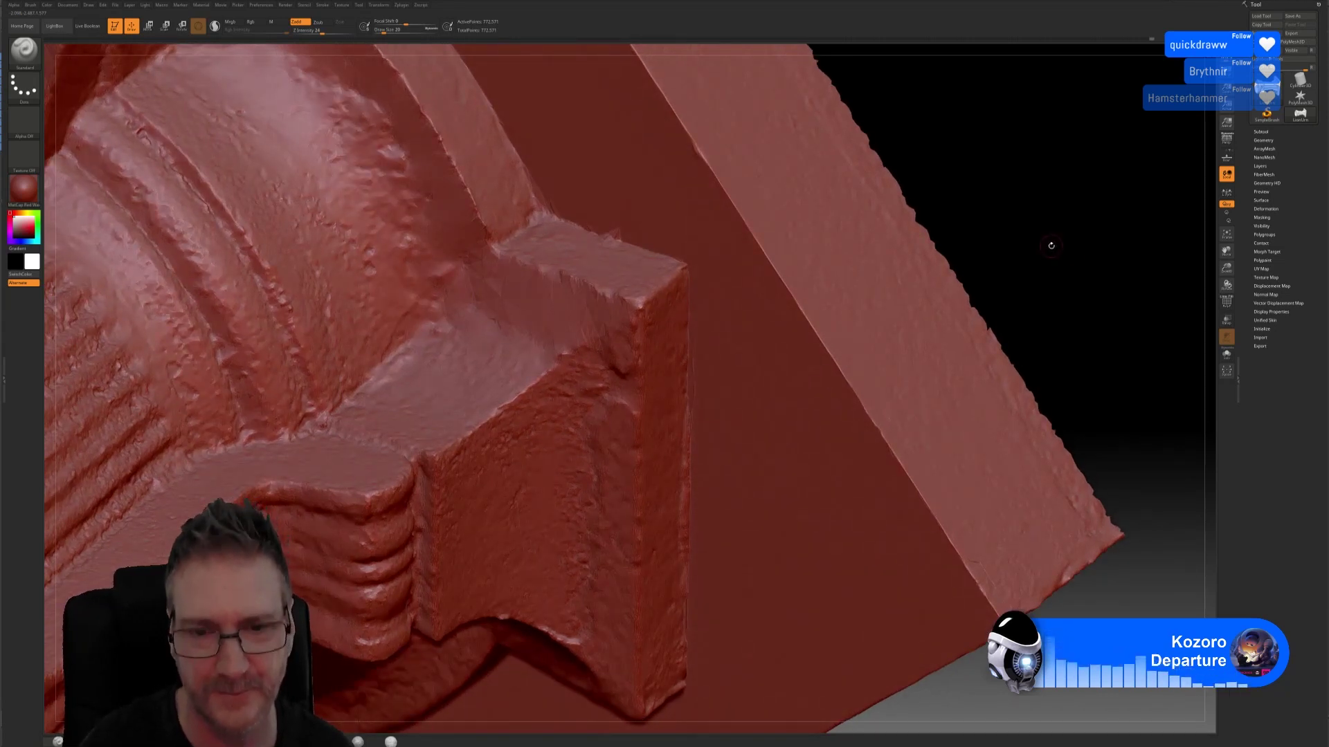
{"action": "key", "text": "shift"}
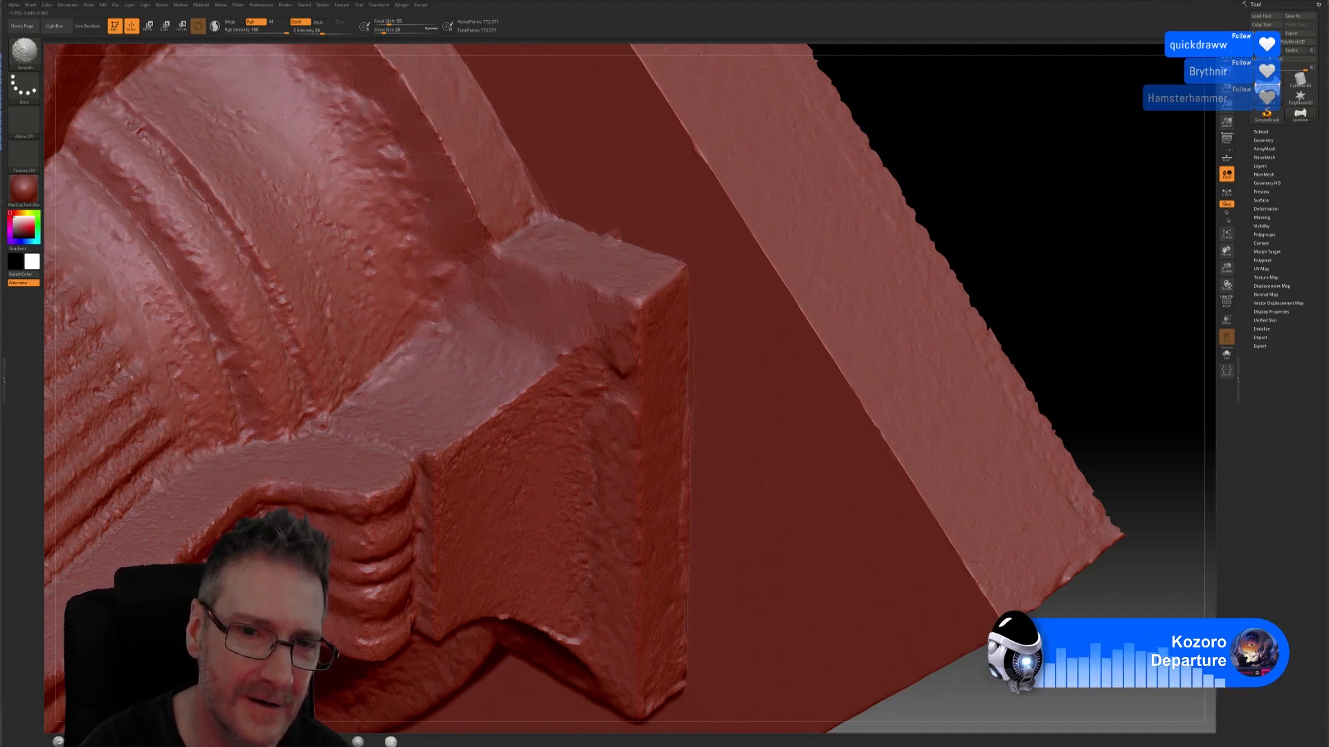
{"action": "key", "text": "shift"}
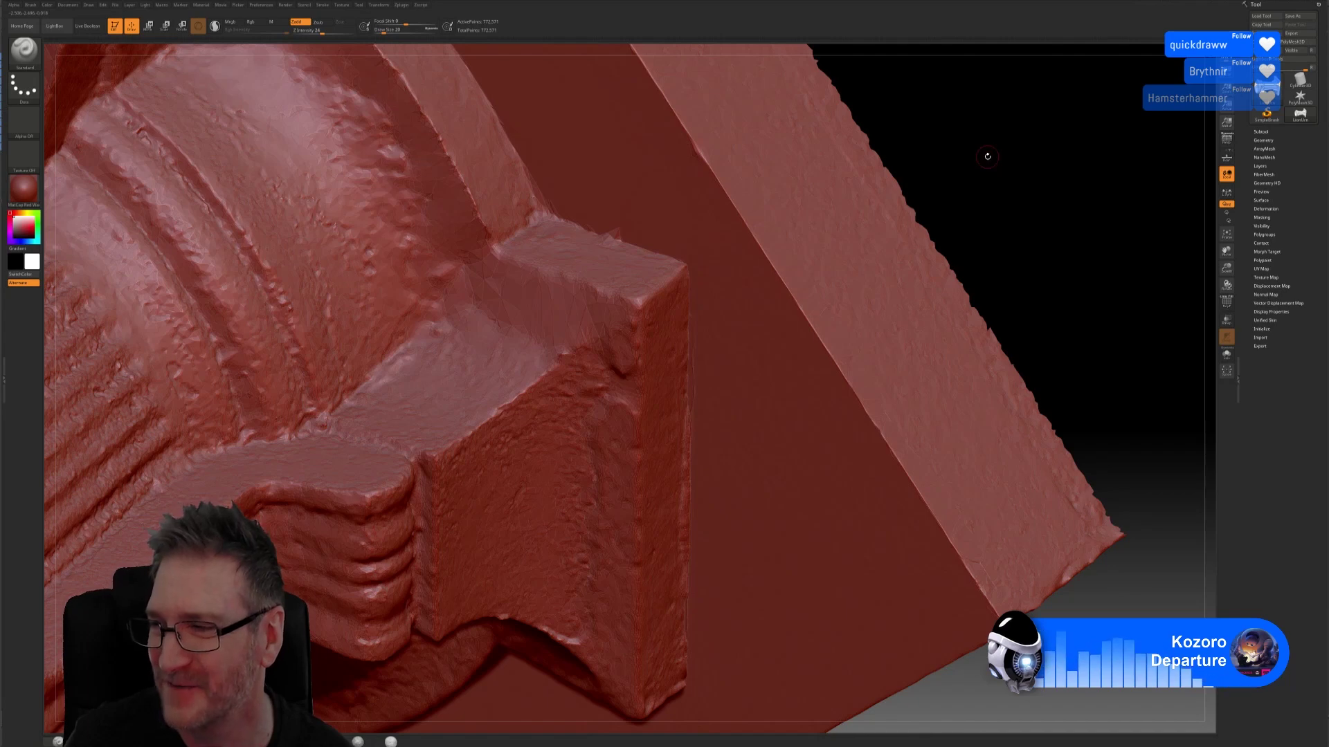
{"action": "left_click_drag", "start_coordinate": [961, 154], "coordinate": [1053, 346]}
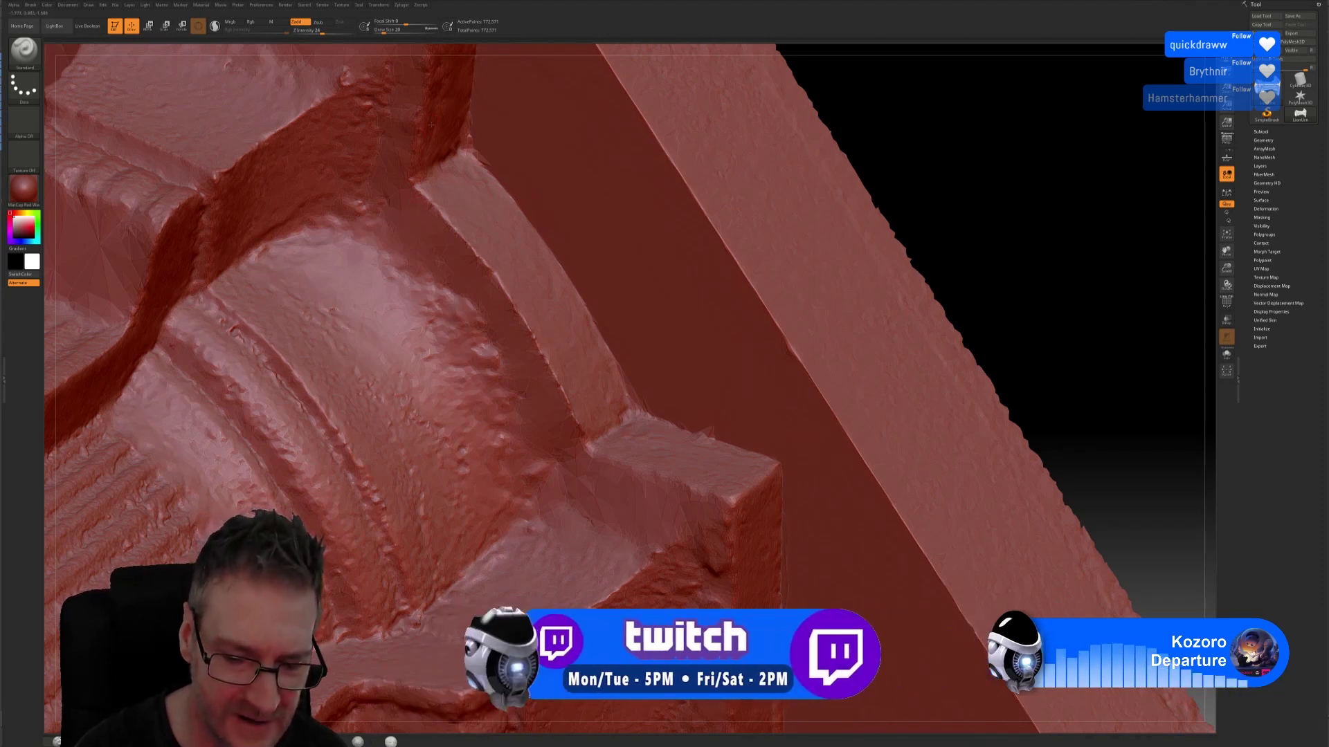
{"action": "key", "text": "shift"}
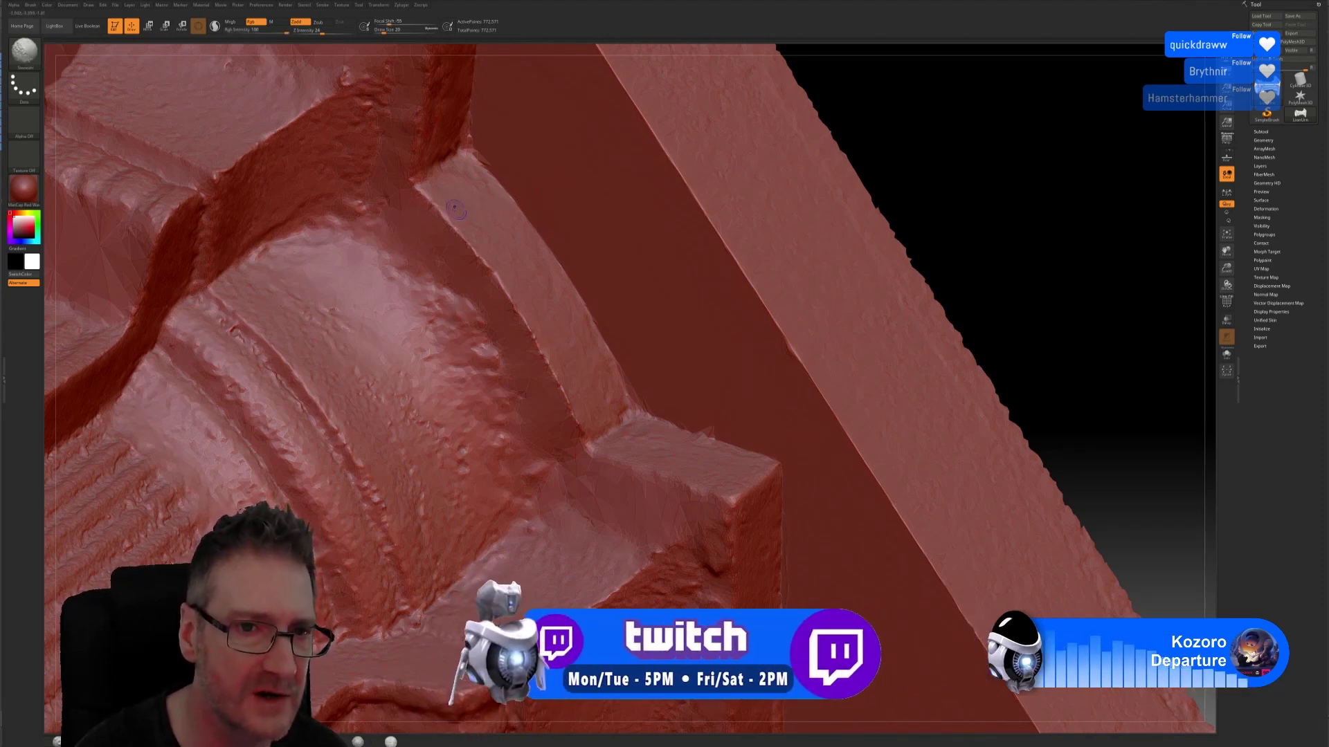
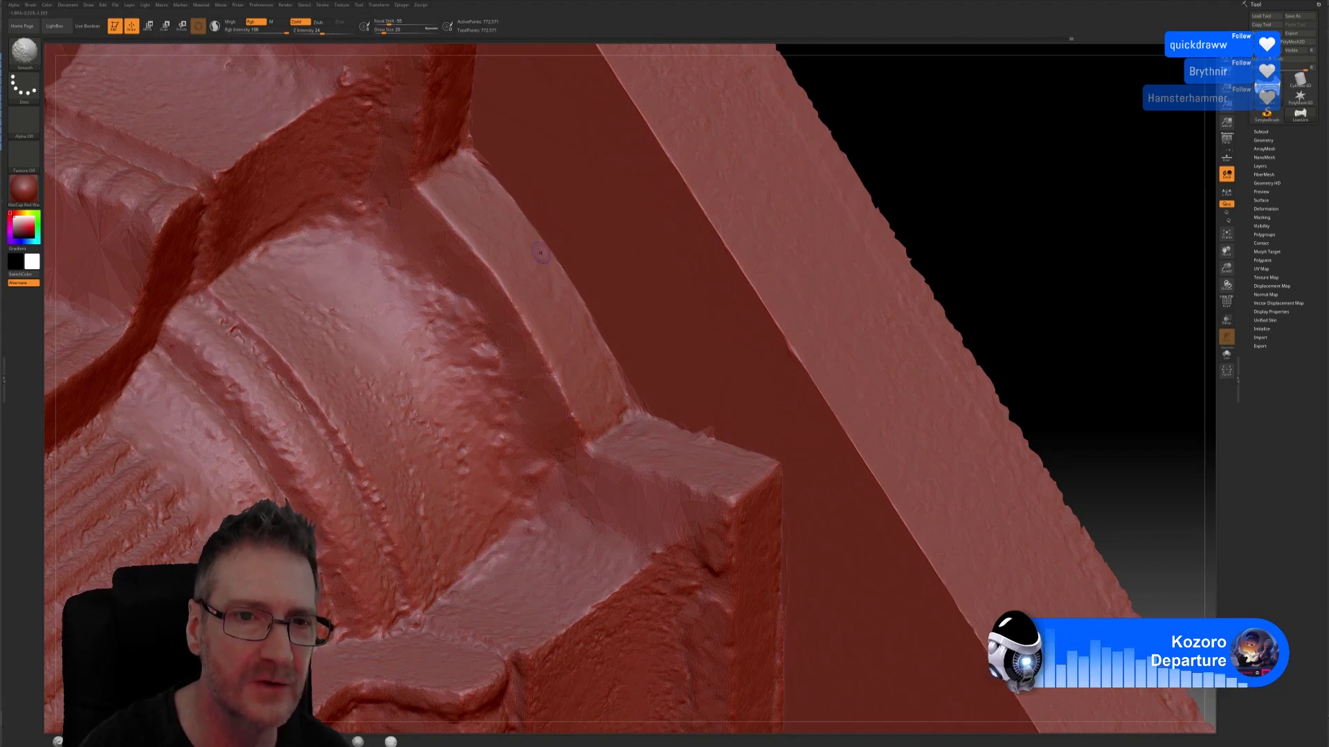
Step: Examine the rough end faces and spiky upper edge of the stepped foot adjoining the curved rim strip
{"action": "key", "text": "shift"}
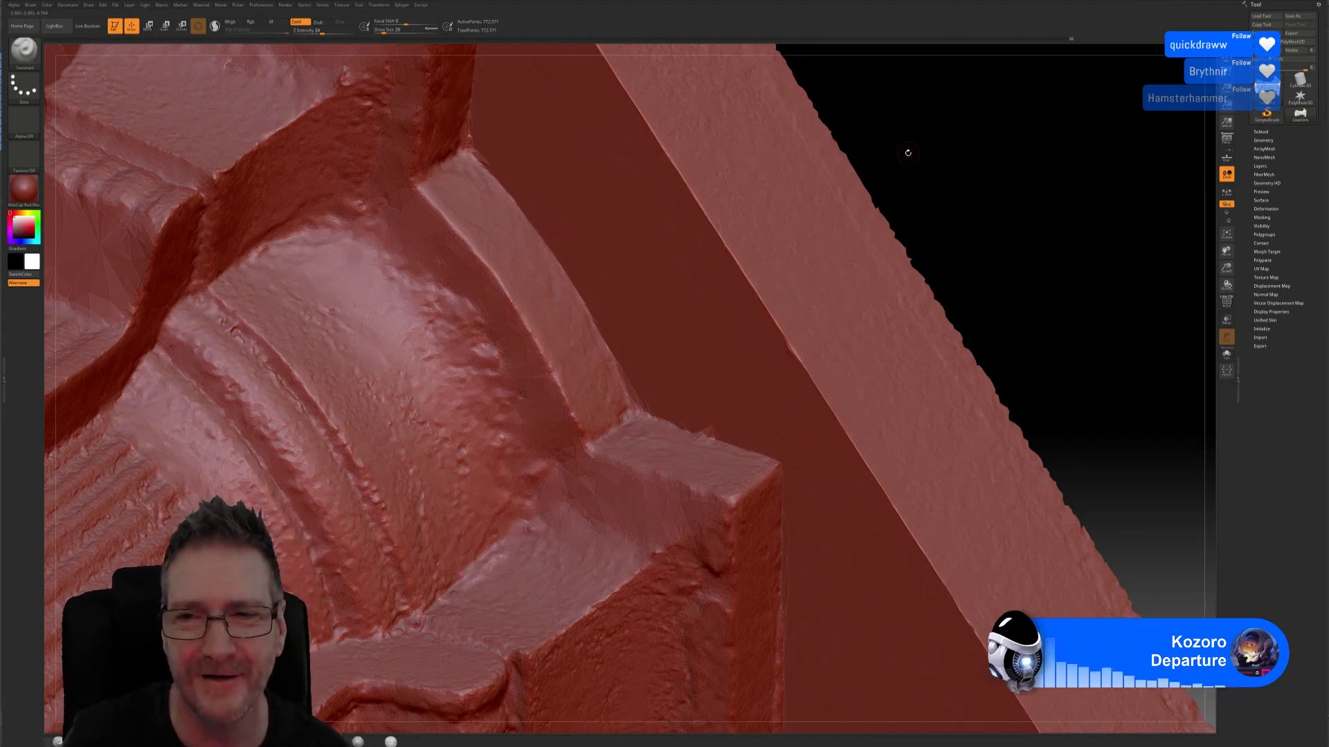
{"action": "mouse_move", "coordinate": [940, 148]}
{"action": "left_mouse_down"}
{"action": "mouse_move", "coordinate": [943, 228]}
{"action": "mouse_move", "coordinate": [928, 213]}
{"action": "left_mouse_up"}
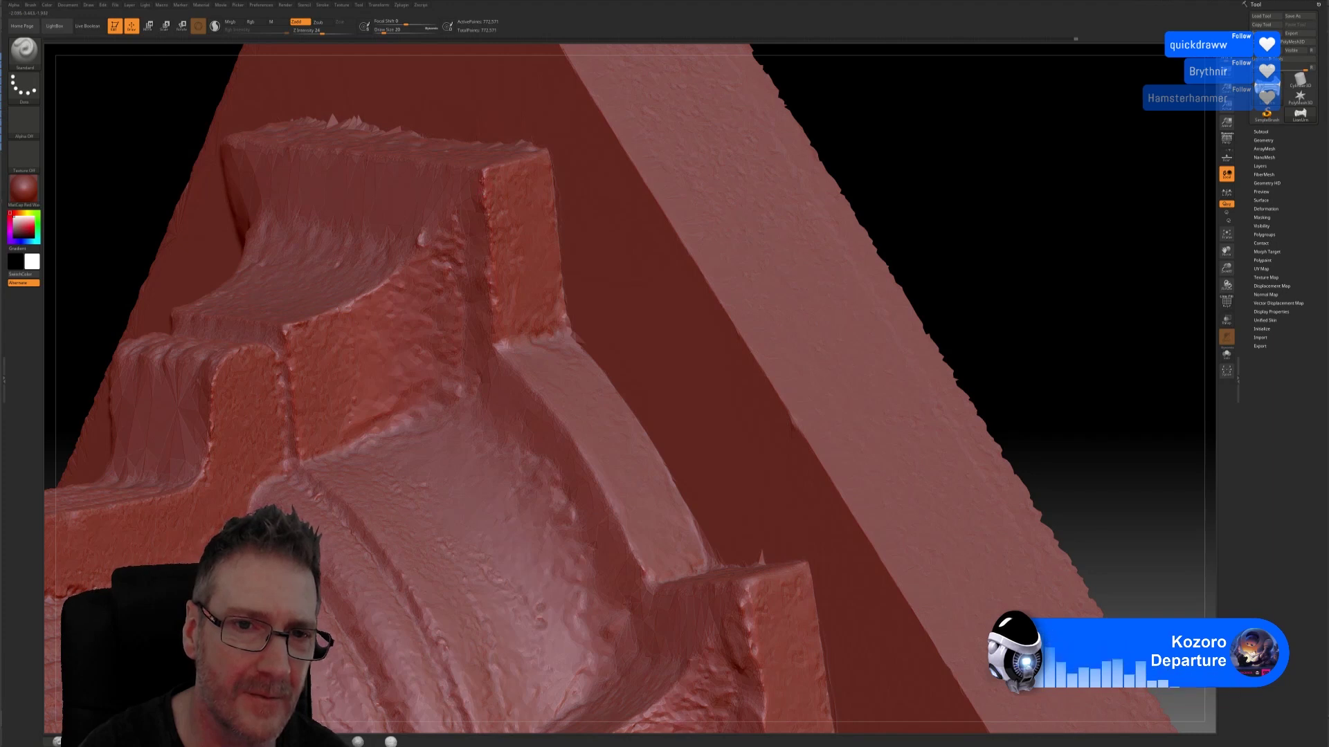
{"action": "key", "text": "shift"}
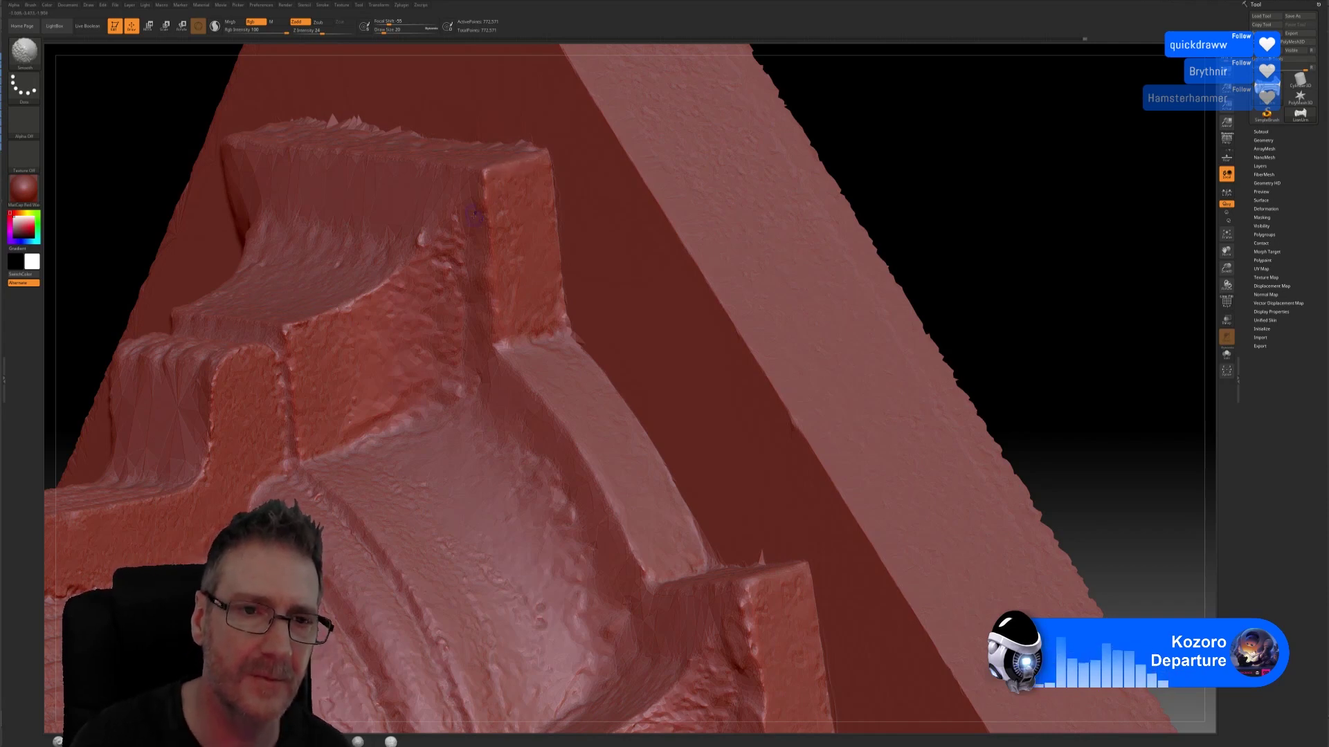
{"action": "left_click_drag", "start_coordinate": [957, 162], "coordinate": [472, 191]}
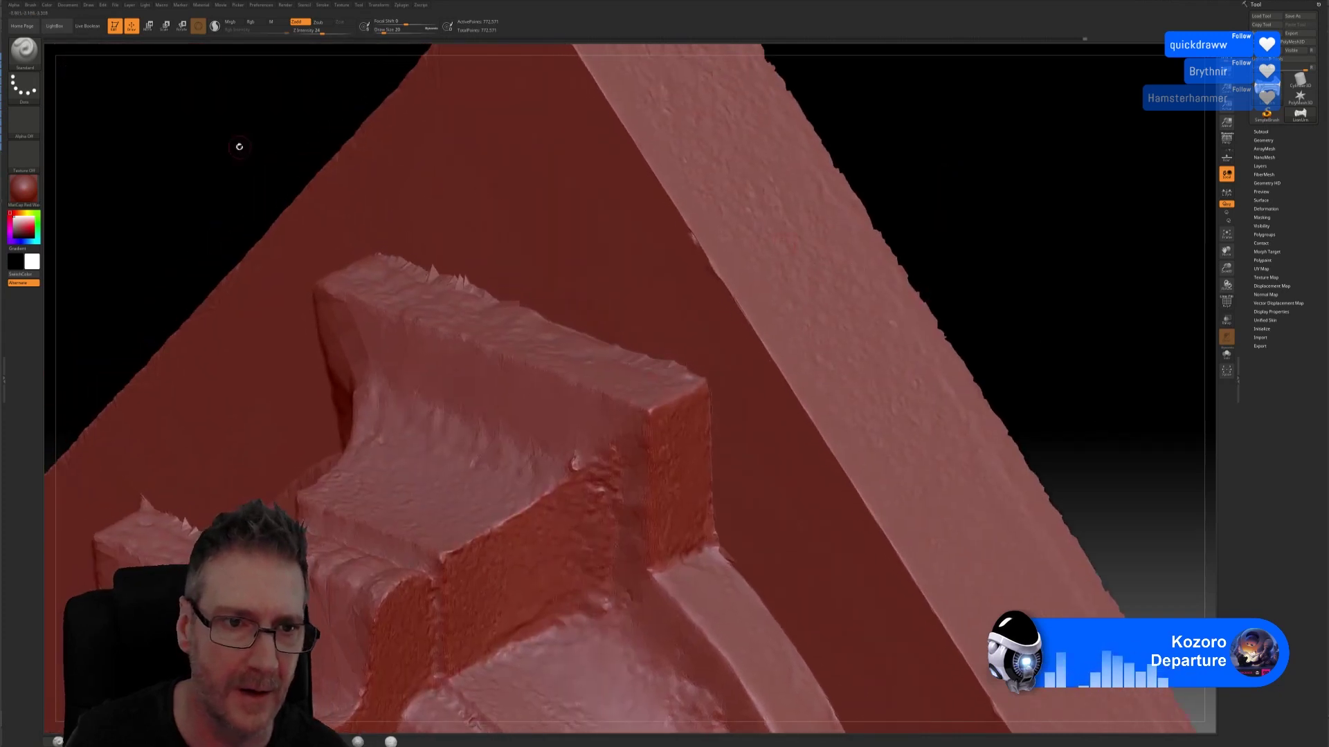
{"action": "left_click_drag", "start_coordinate": [237, 142], "coordinate": [564, 200]}
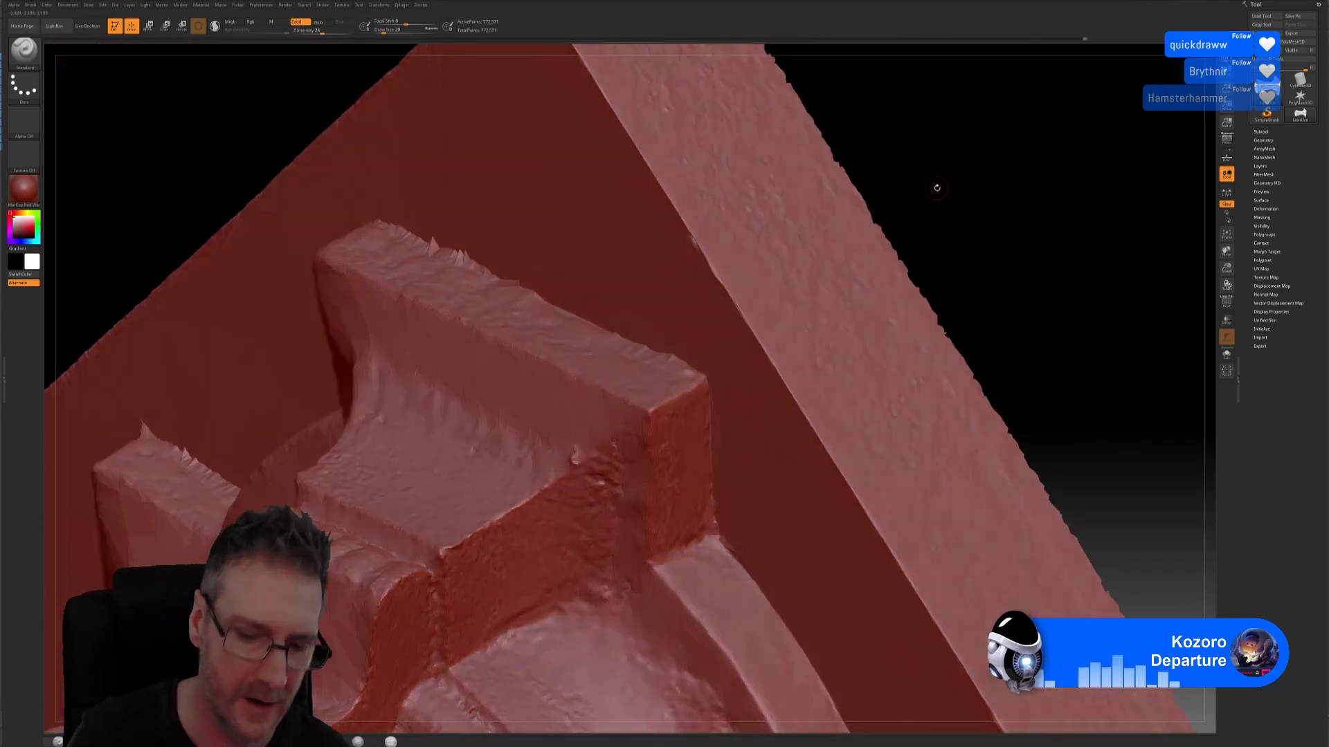
{"action": "key", "text": "shift"}
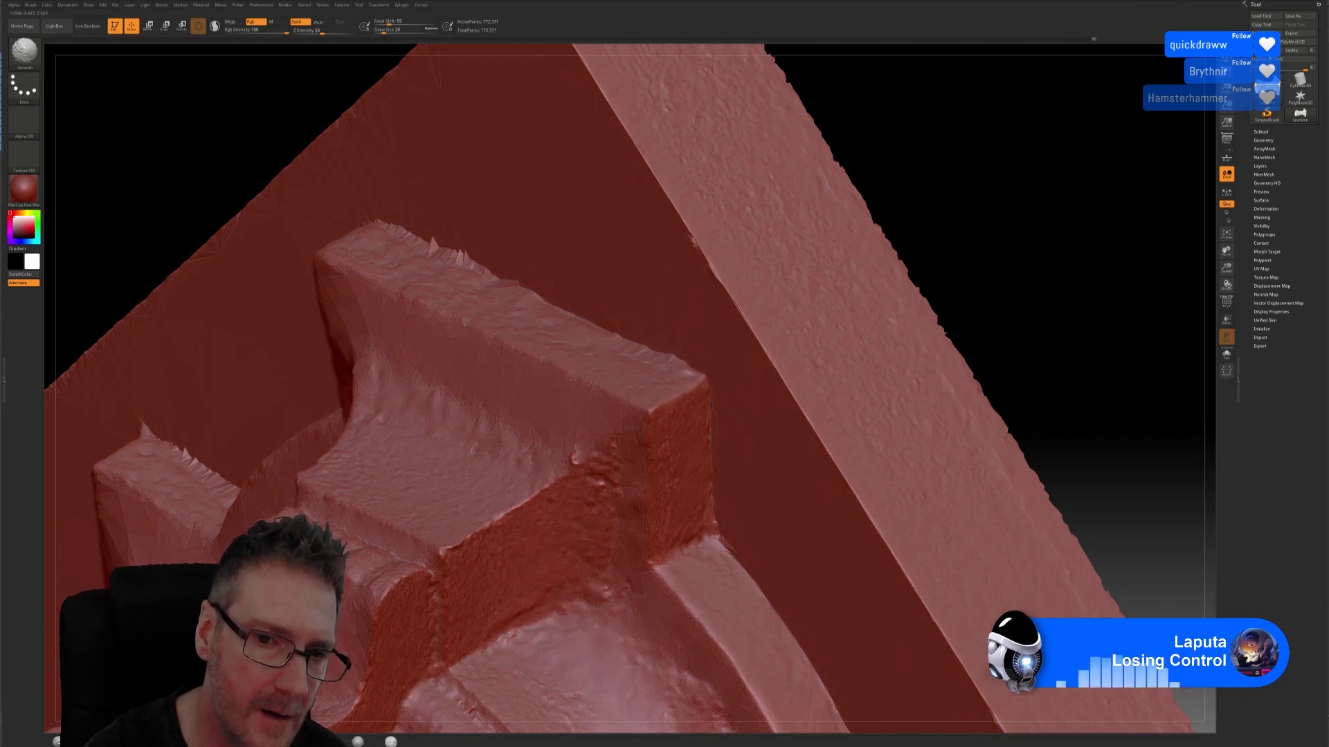
Step: Activate the Standard brush and examine the jagged corner edges and curved rim strips of the feet from the opposite side
{"action": "key", "text": "b"}
{"action": "key", "text": "s"}
{"action": "key", "text": "t"}
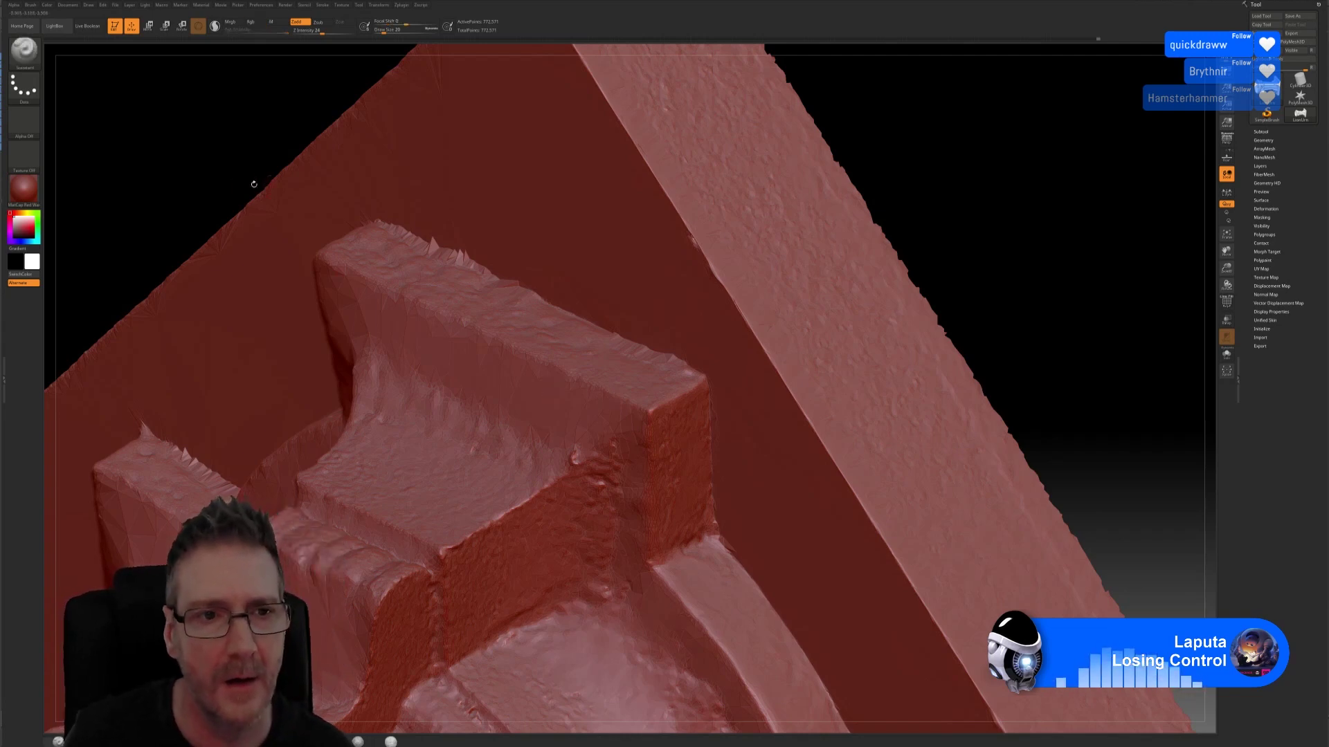
{"action": "mouse_move", "coordinate": [254, 184]}
{"action": "left_mouse_down"}
{"action": "mouse_move", "coordinate": [743, 297]}
{"action": "mouse_move", "coordinate": [722, 275]}
{"action": "left_mouse_up"}
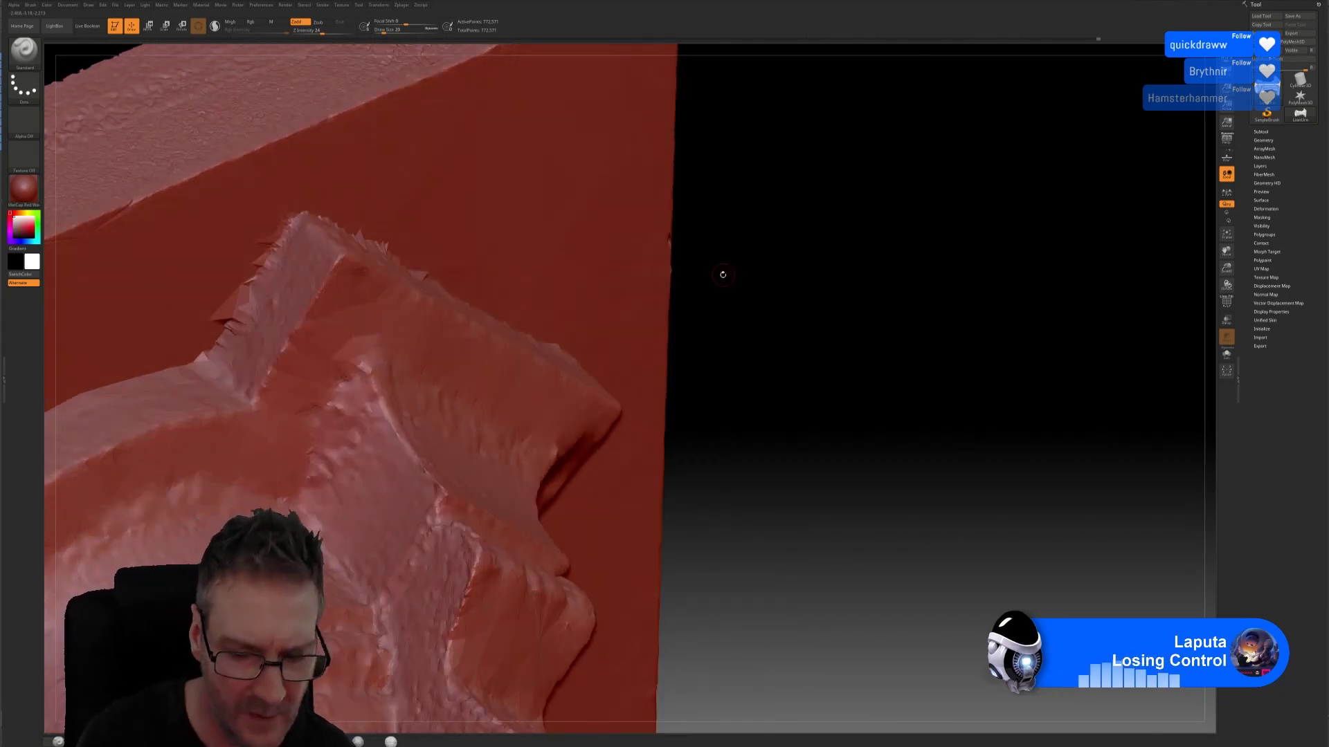
{"action": "key", "text": "shift"}
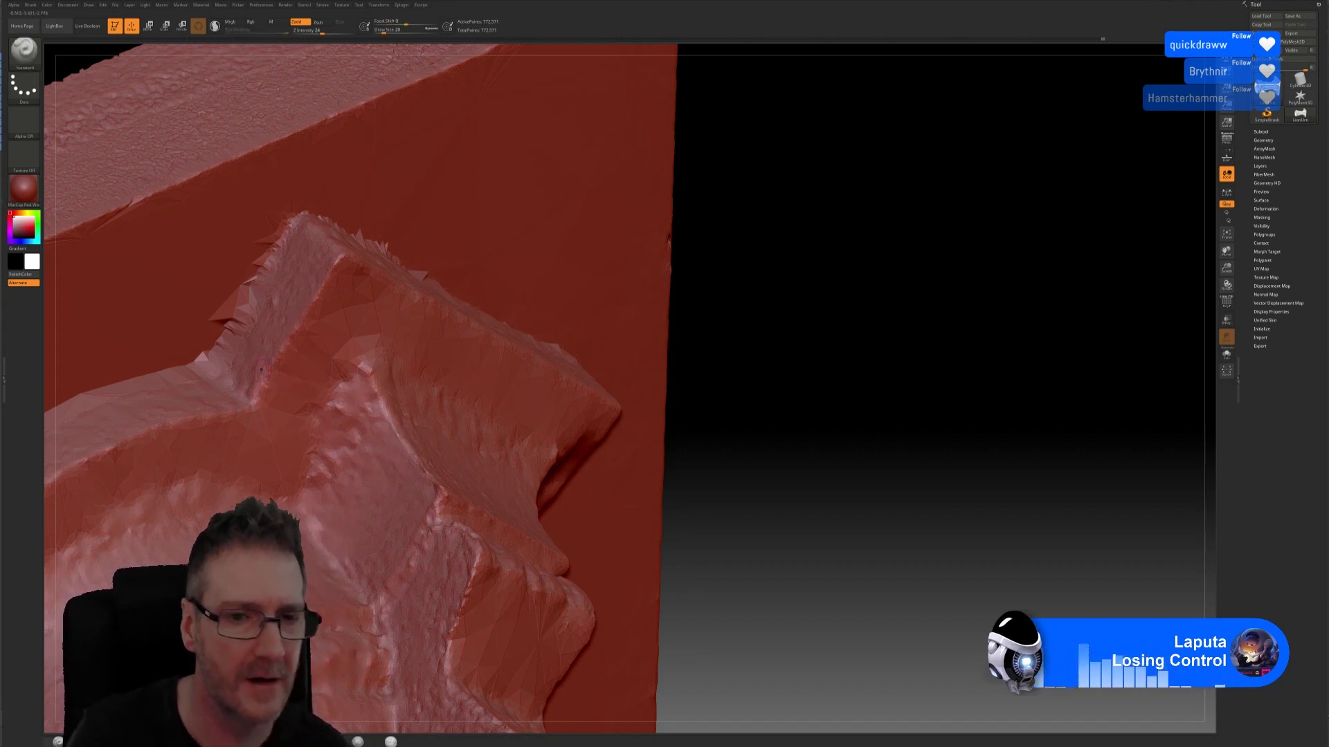
{"action": "left_click_drag", "start_coordinate": [730, 344], "coordinate": [971, 247], "text": "alt"}
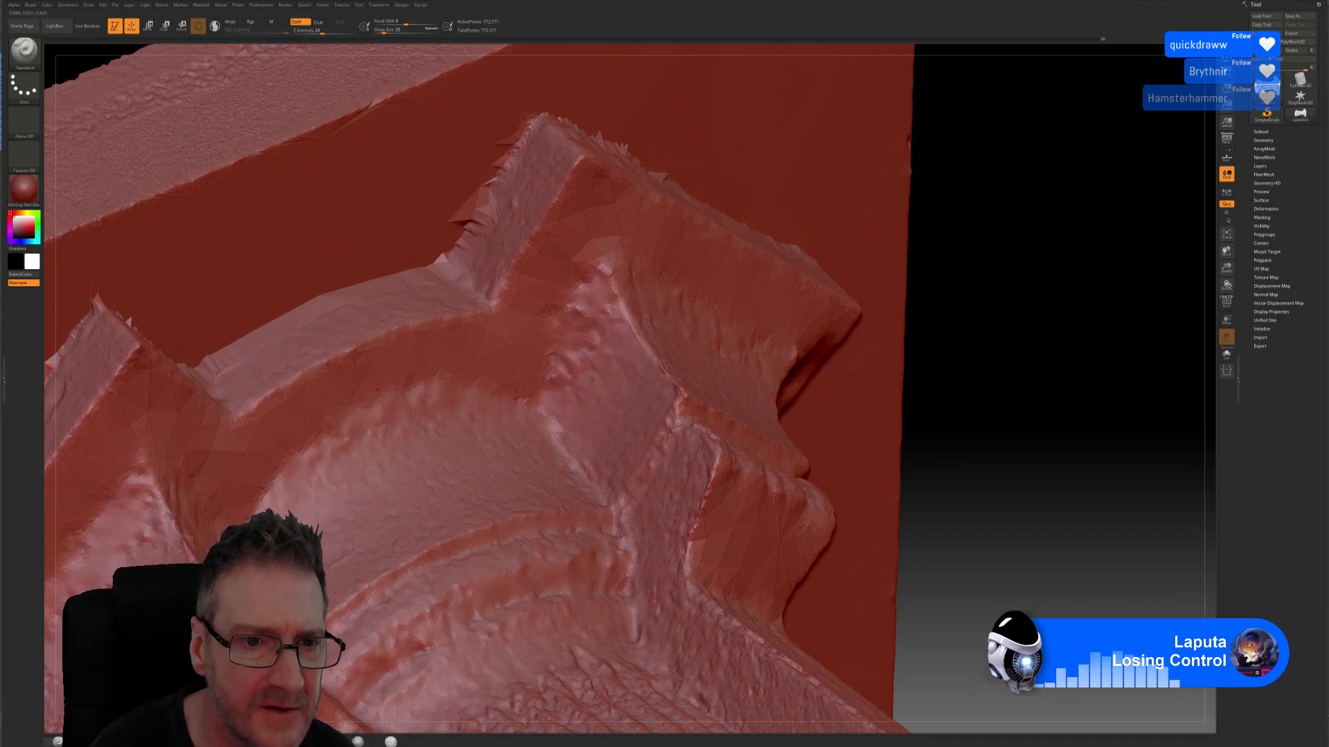
{"action": "key", "text": "shift"}
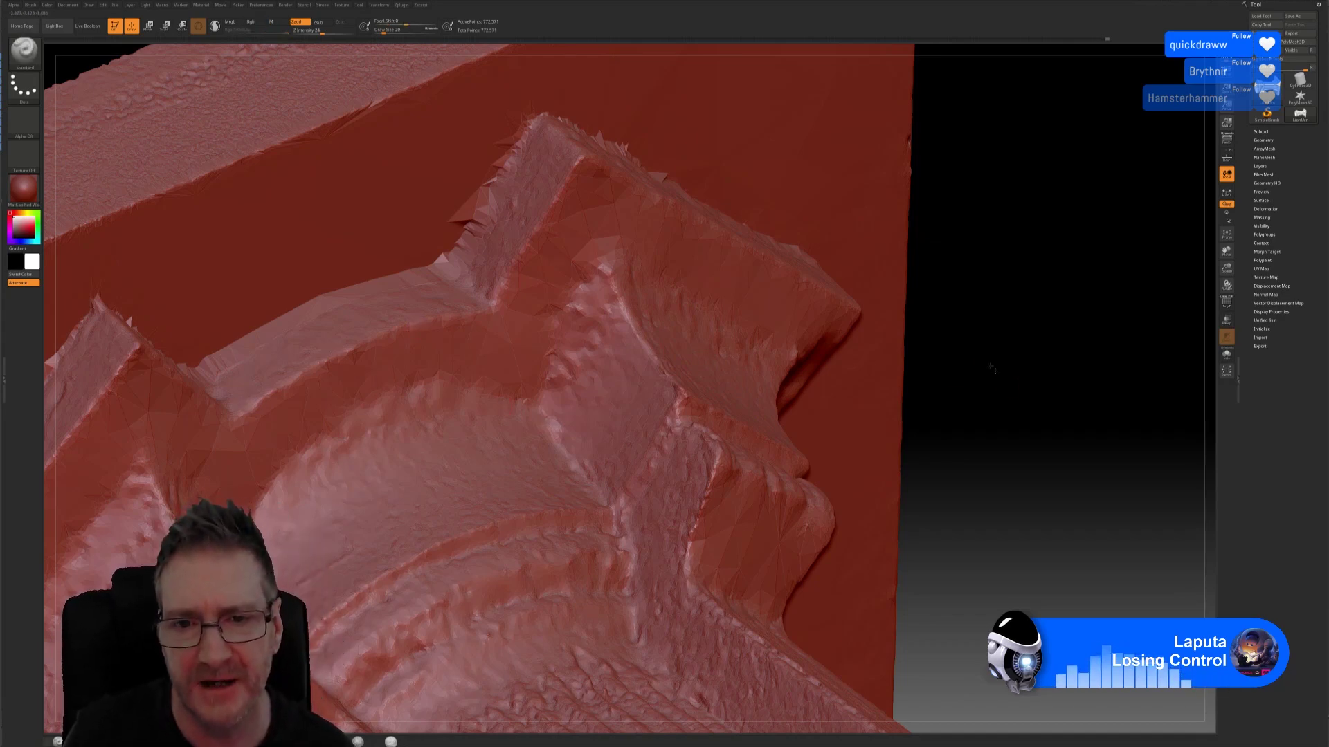
Step: Compare the rough foot rims on one side of the upright pedestal with the smoothed rims on the other
{"action": "mouse_move", "coordinate": [1009, 382]}
{"action": "left_mouse_down"}
{"action": "mouse_move", "coordinate": [904, 348]}
{"action": "mouse_move", "coordinate": [865, 360]}
{"action": "left_mouse_up"}
{"action": "left_click_drag", "start_coordinate": [677, 410], "coordinate": [512, 525]}
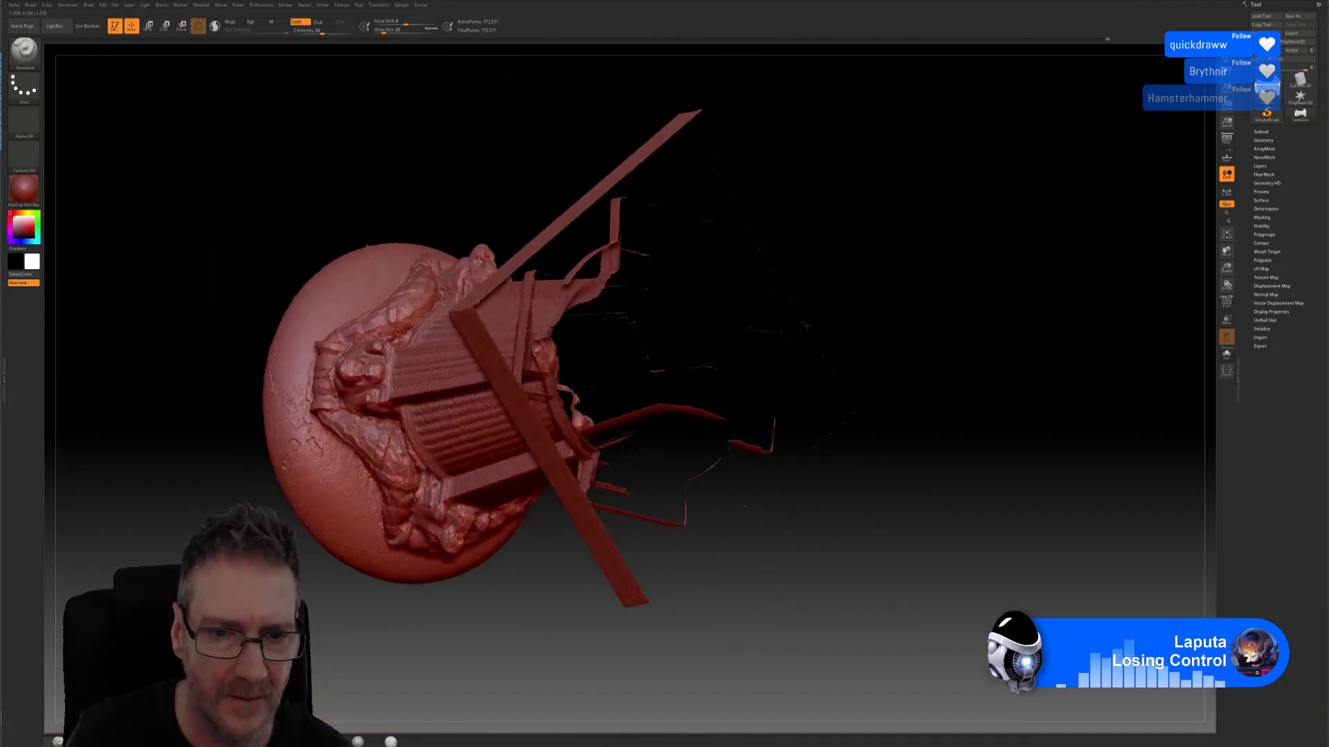
{"action": "left_click_drag", "start_coordinate": [909, 256], "coordinate": [822, 344]}
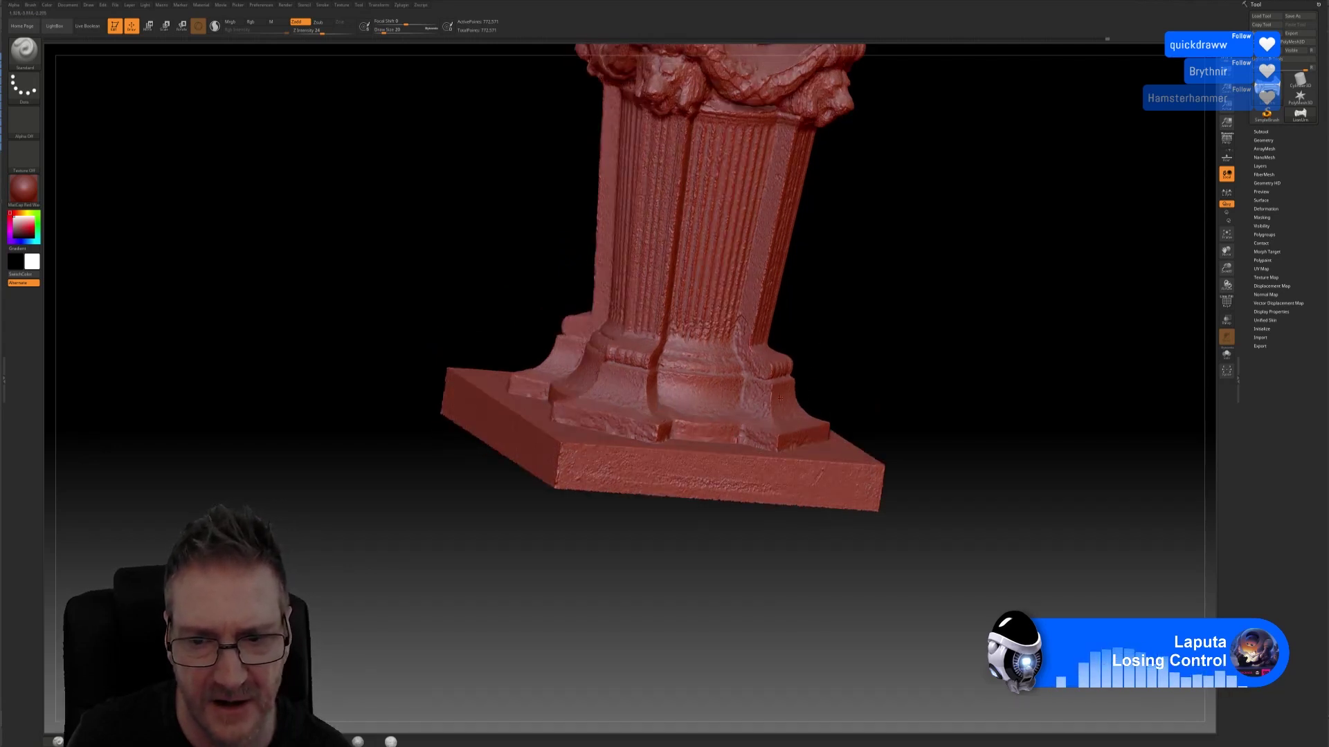
{"action": "scroll", "coordinate": [780, 397], "scroll_direction": "up", "scroll_amount": 10}
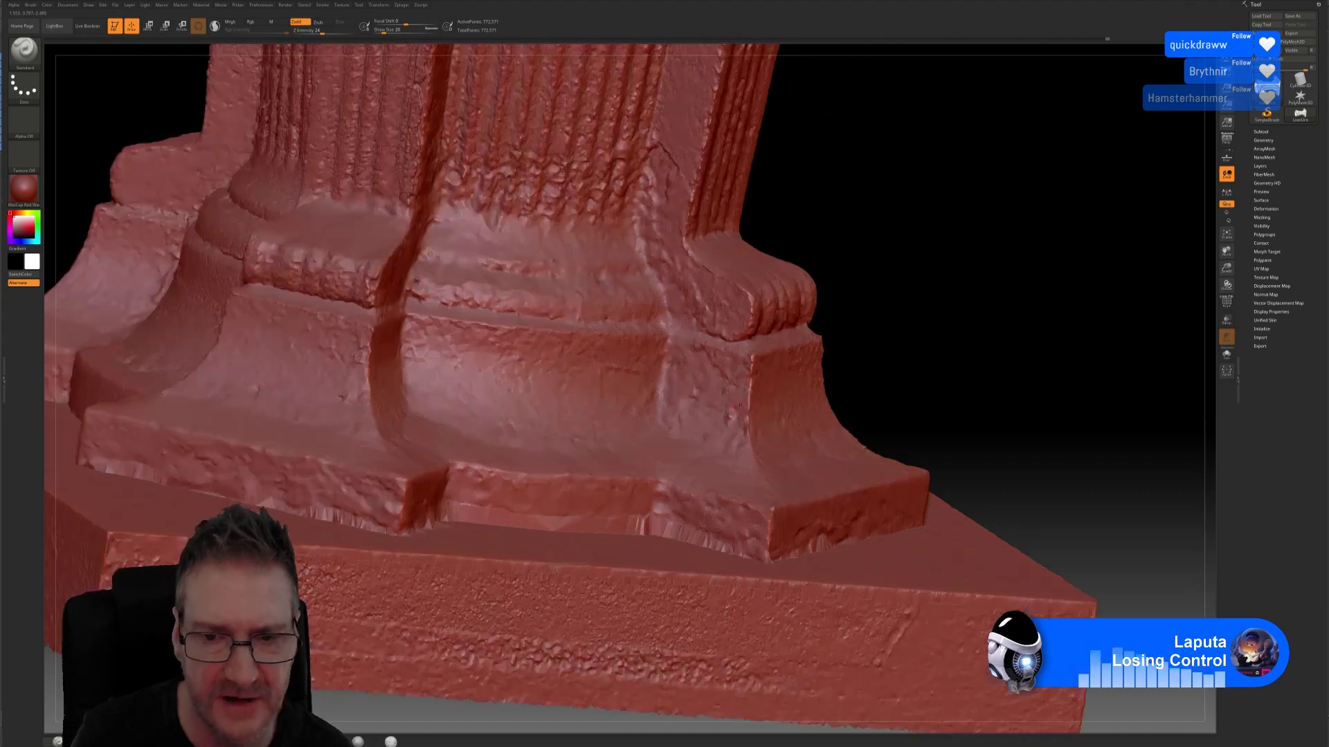
{"action": "key", "text": "shift"}
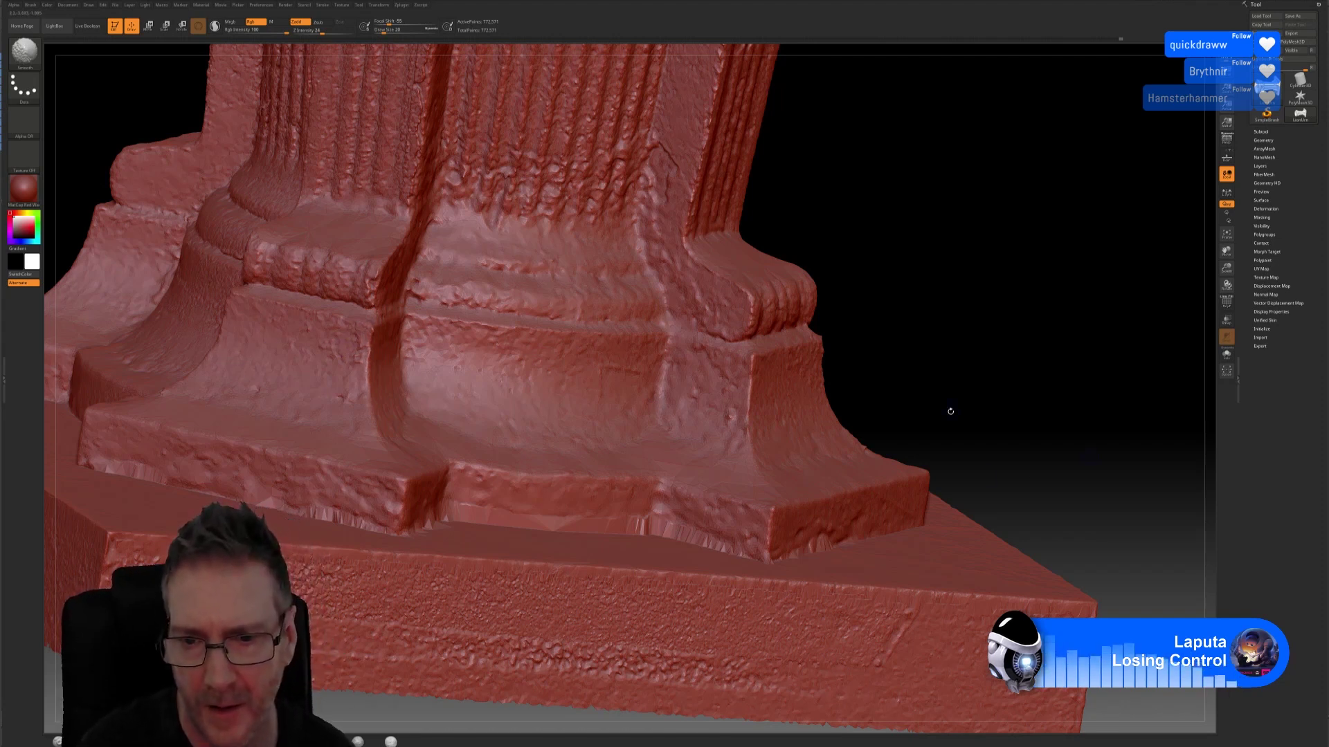
{"action": "key", "text": "shift"}
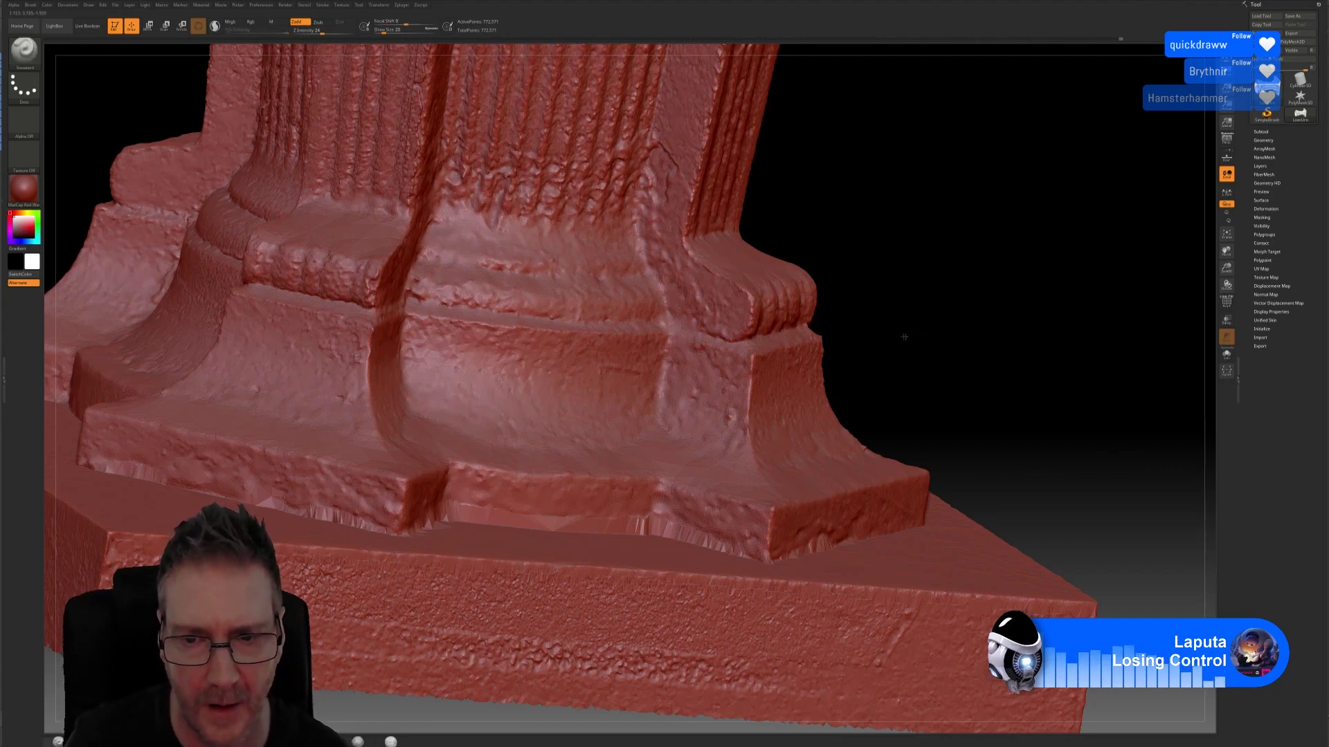
{"action": "left_click_drag", "start_coordinate": [905, 337], "coordinate": [849, 357]}
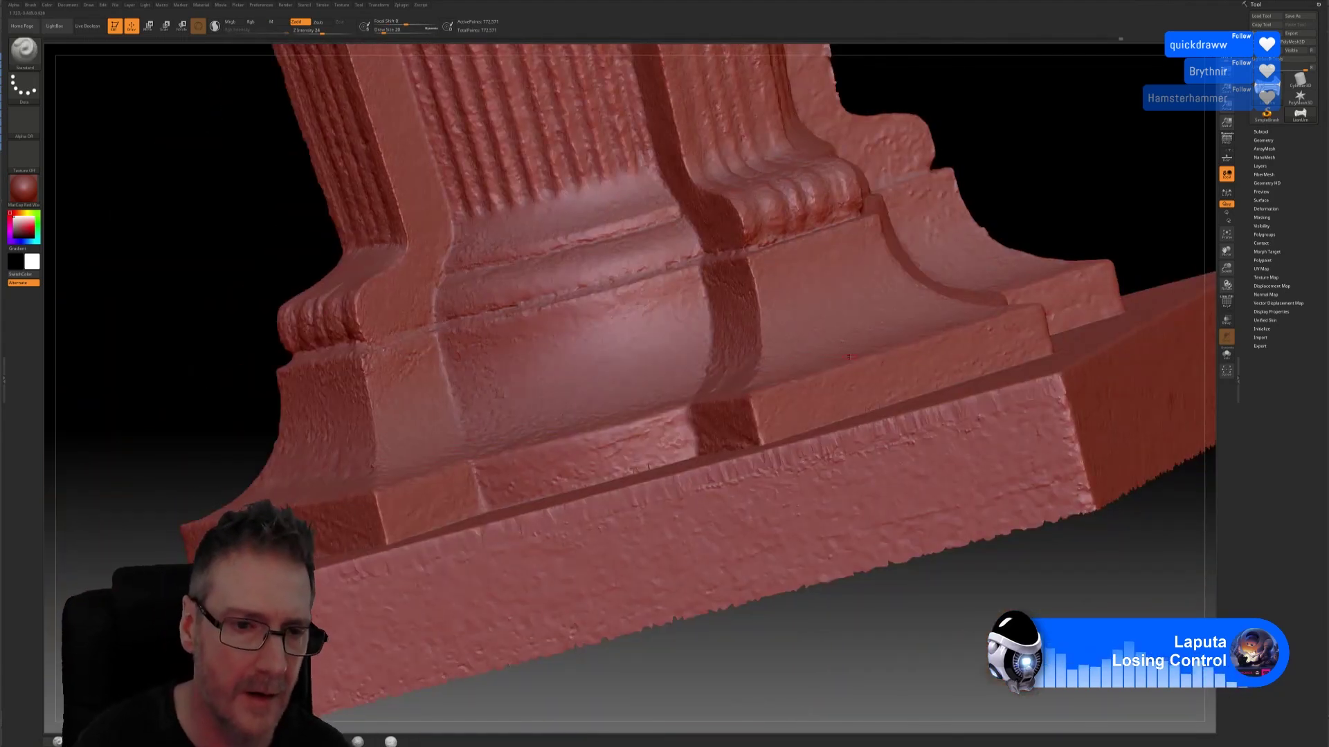
{"action": "key", "text": "shift"}
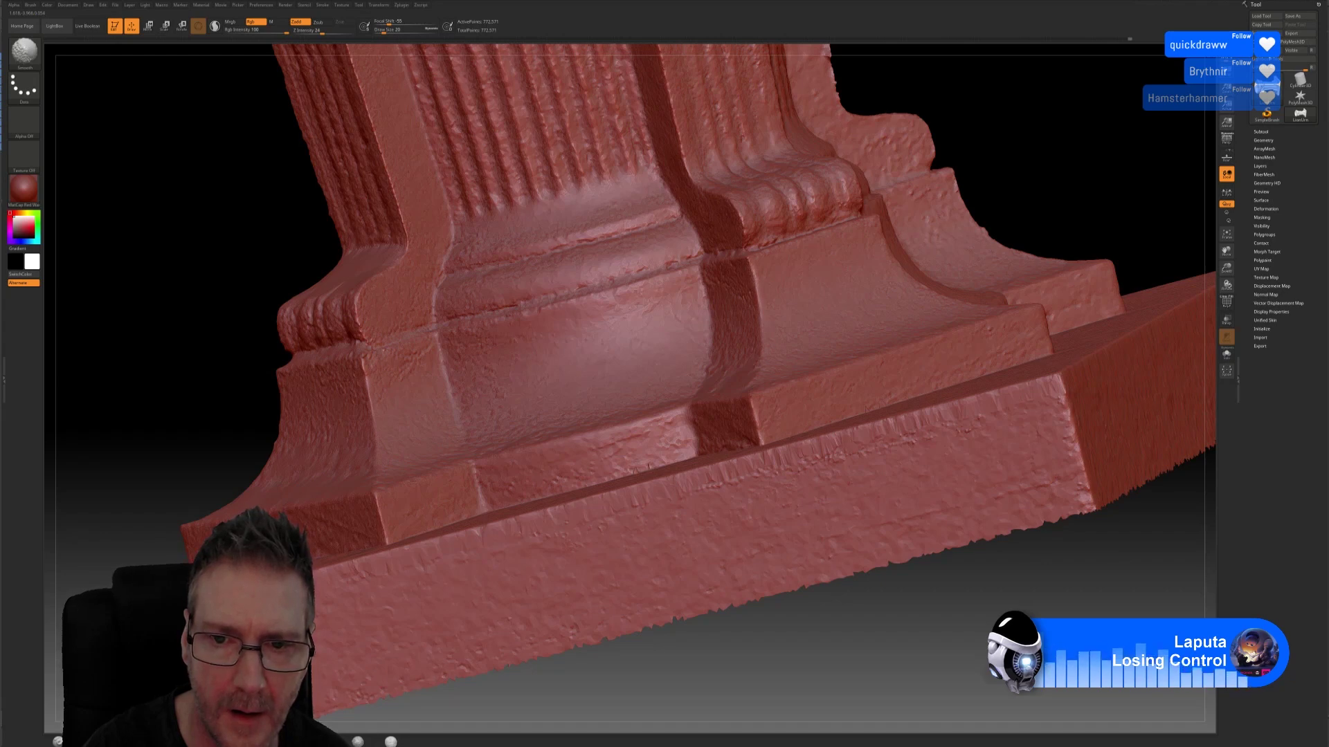
{"action": "key", "text": "shift"}
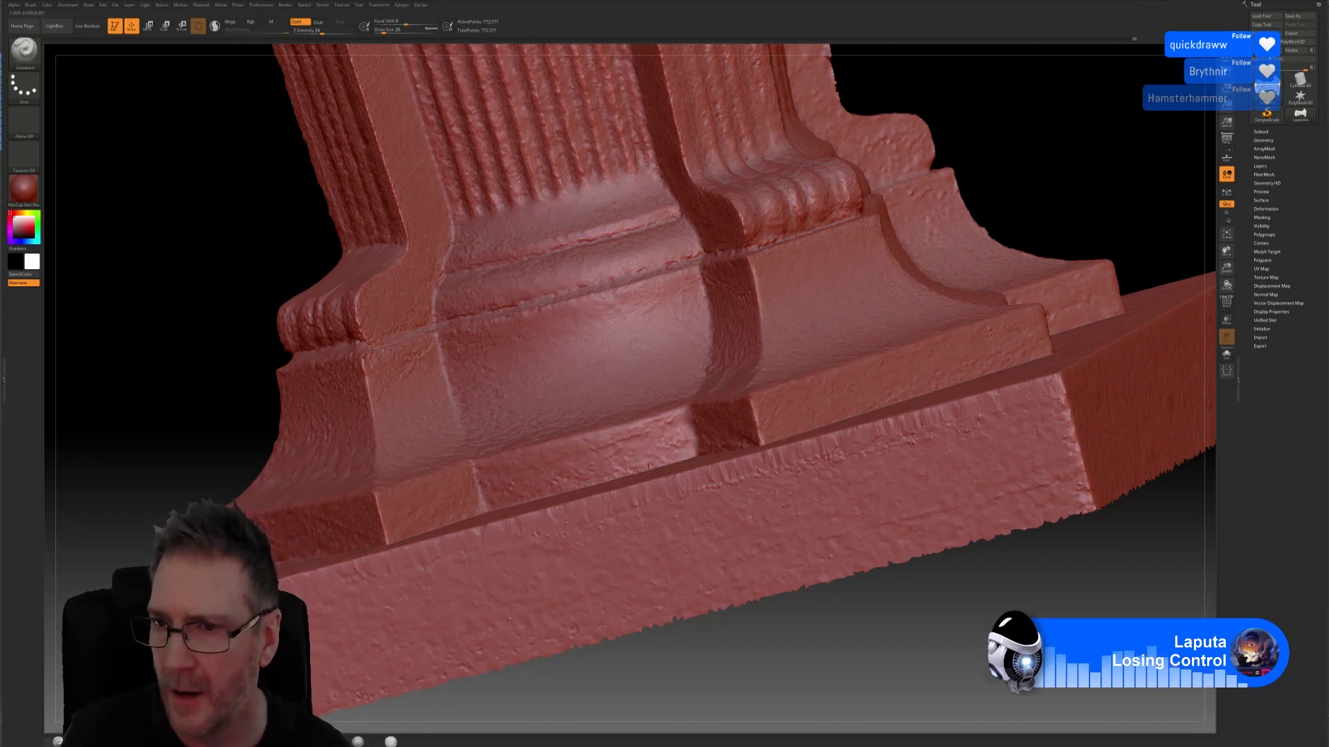
Step: Examine the pedestal's corner foot with its fluted scroll, concave moulding and flat rim above the base slab
{"action": "left_click_drag", "start_coordinate": [1044, 163], "coordinate": [587, 359]}
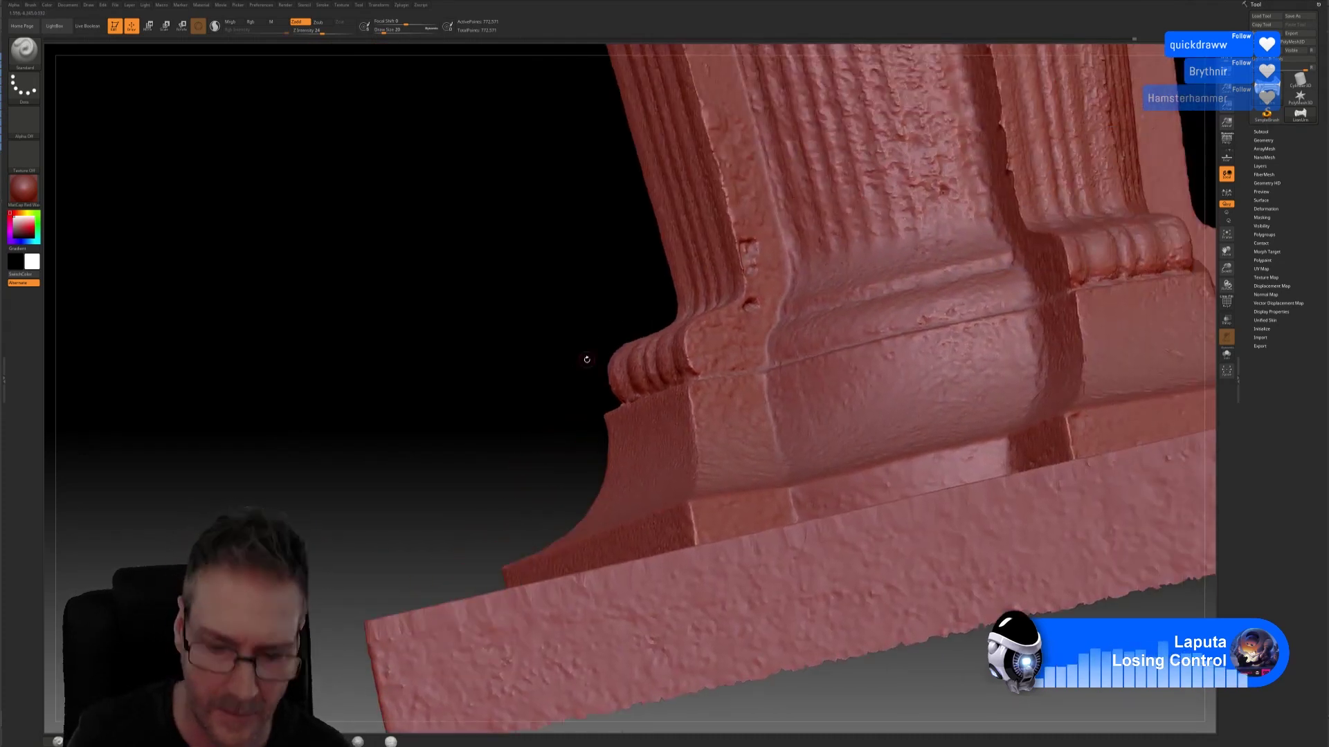
{"action": "key", "text": "shift"}
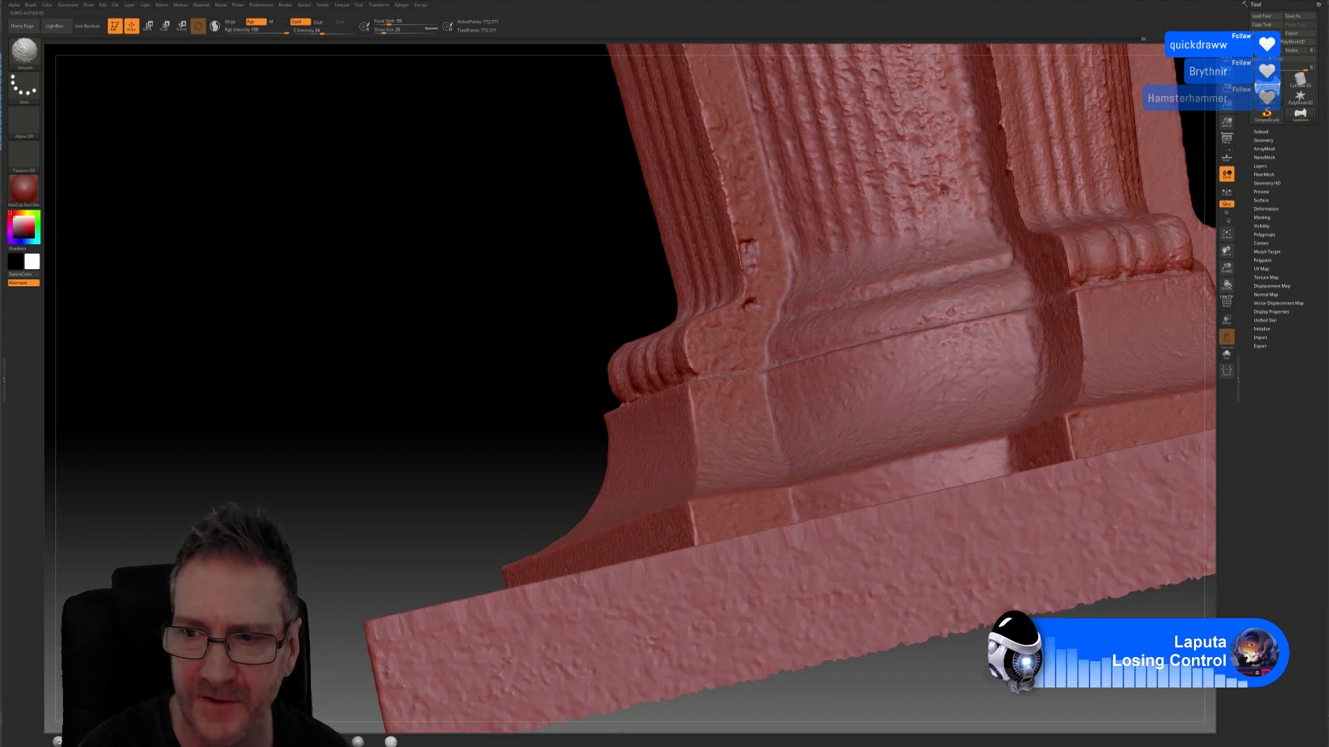
{"action": "key", "text": "shift"}
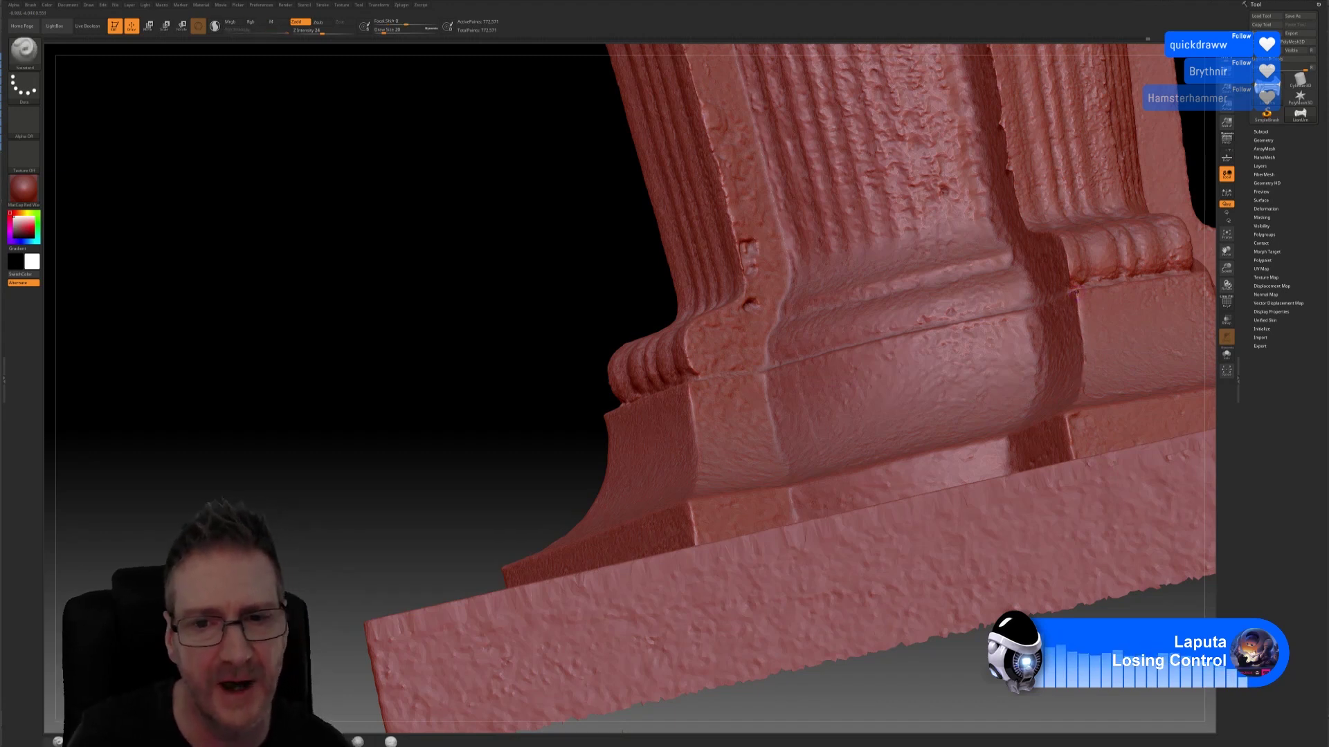
{"action": "left_click_drag", "start_coordinate": [492, 262], "coordinate": [380, 299], "text": "alt"}
{"action": "left_click_drag", "start_coordinate": [999, 185], "coordinate": [962, 263]}
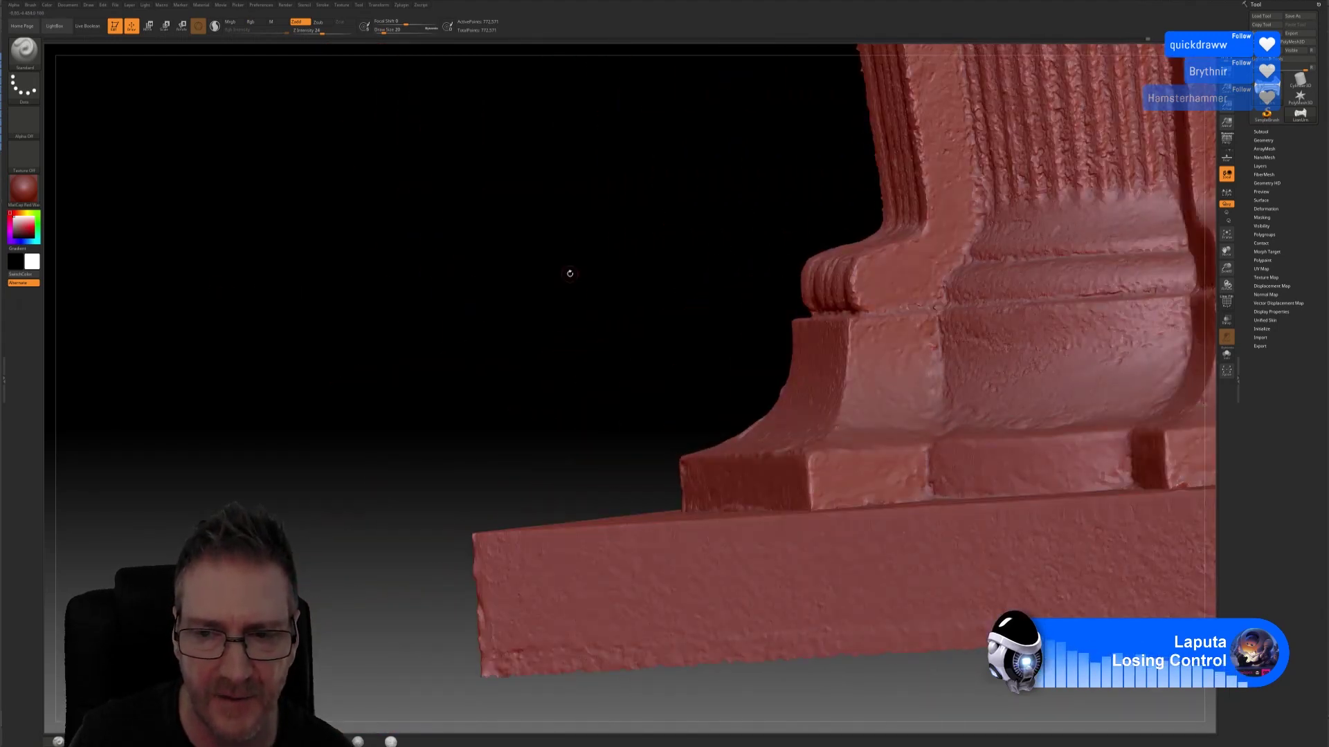
{"action": "left_click_drag", "start_coordinate": [602, 277], "coordinate": [469, 292], "text": "alt"}
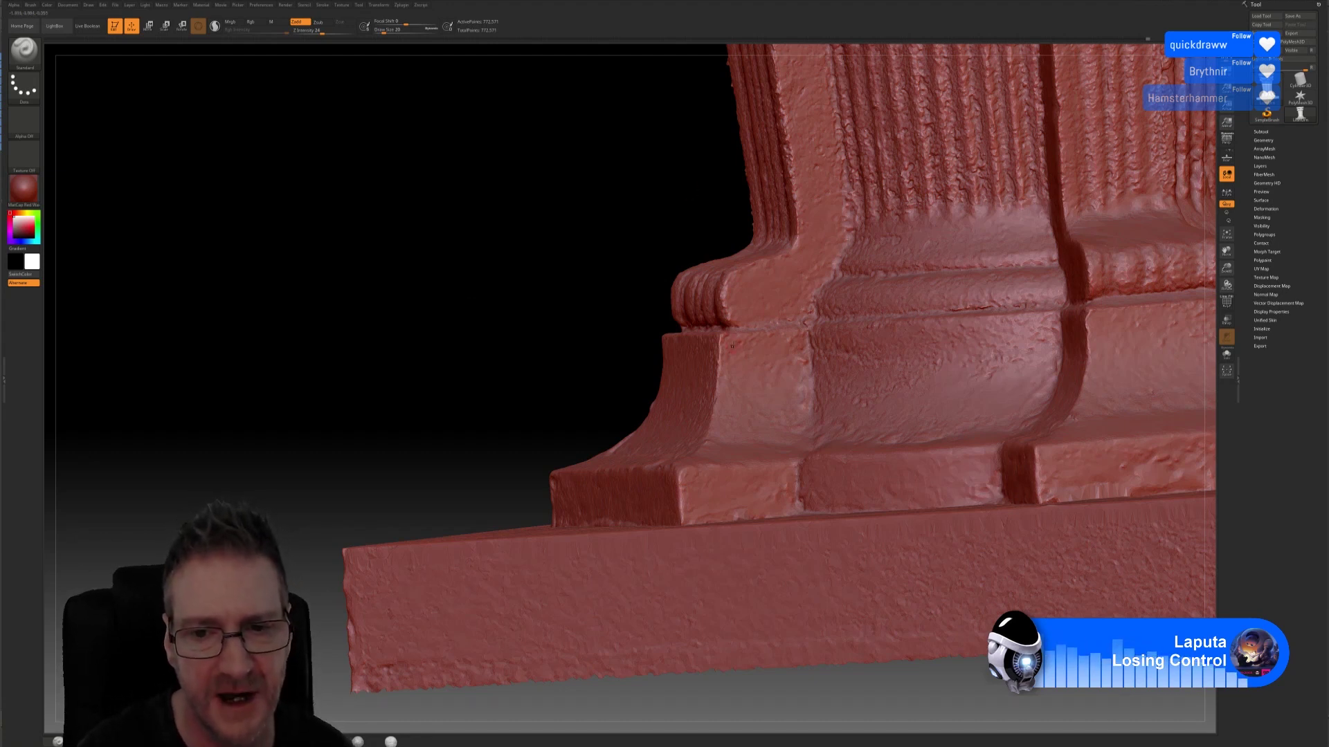
{"action": "key", "text": "shift"}
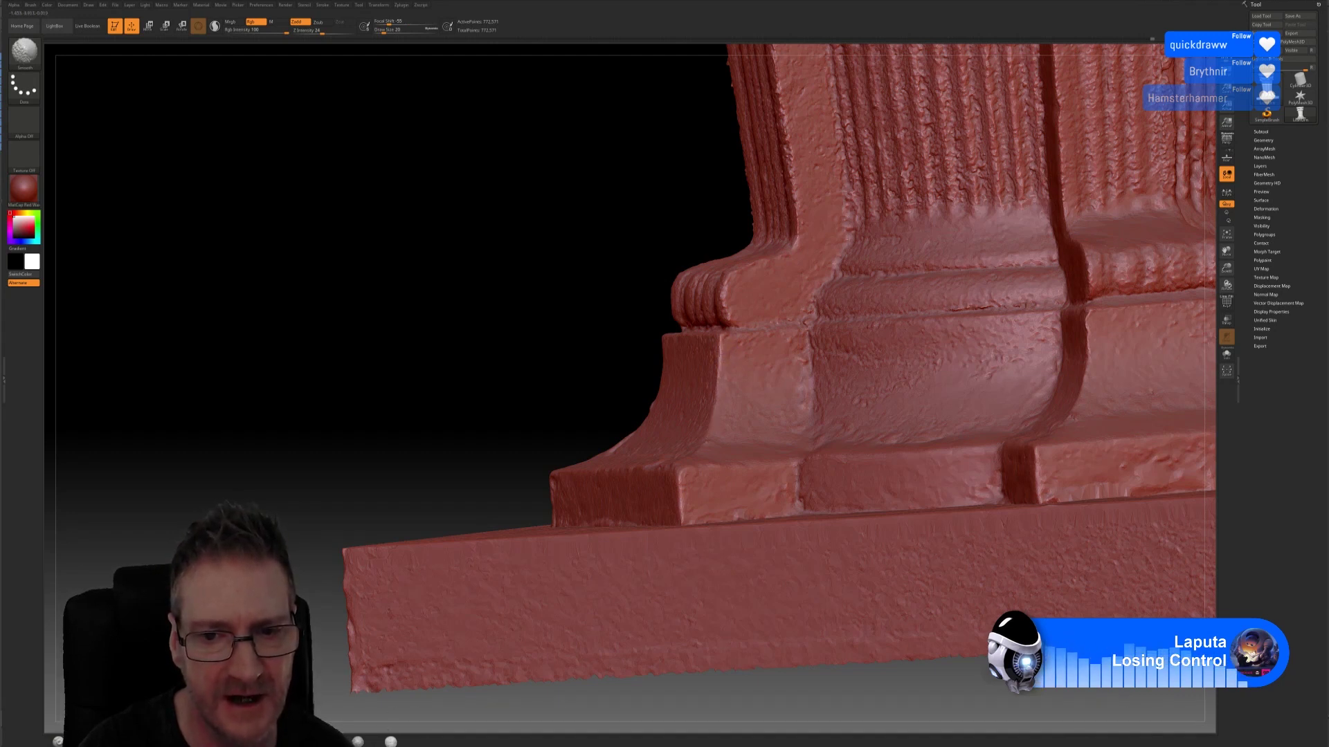
{"action": "key", "text": "shift"}
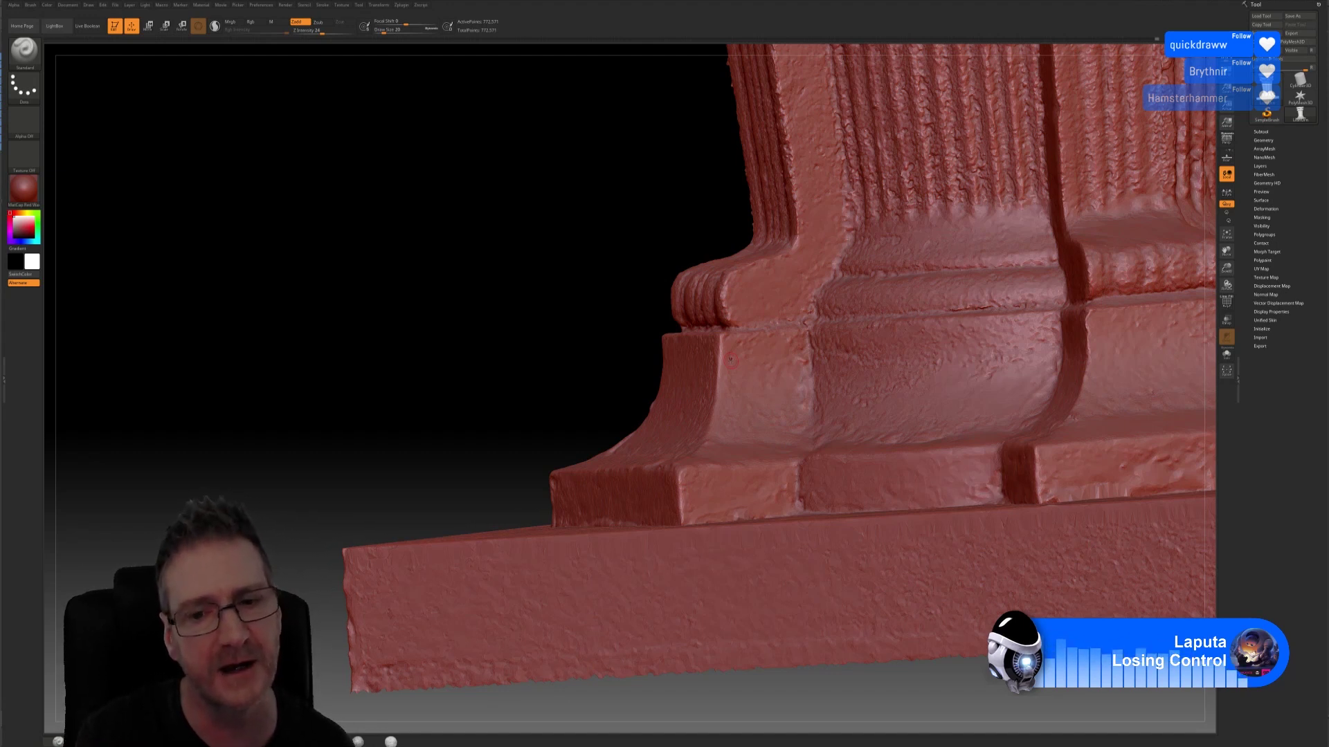
{"action": "key", "text": "shift"}
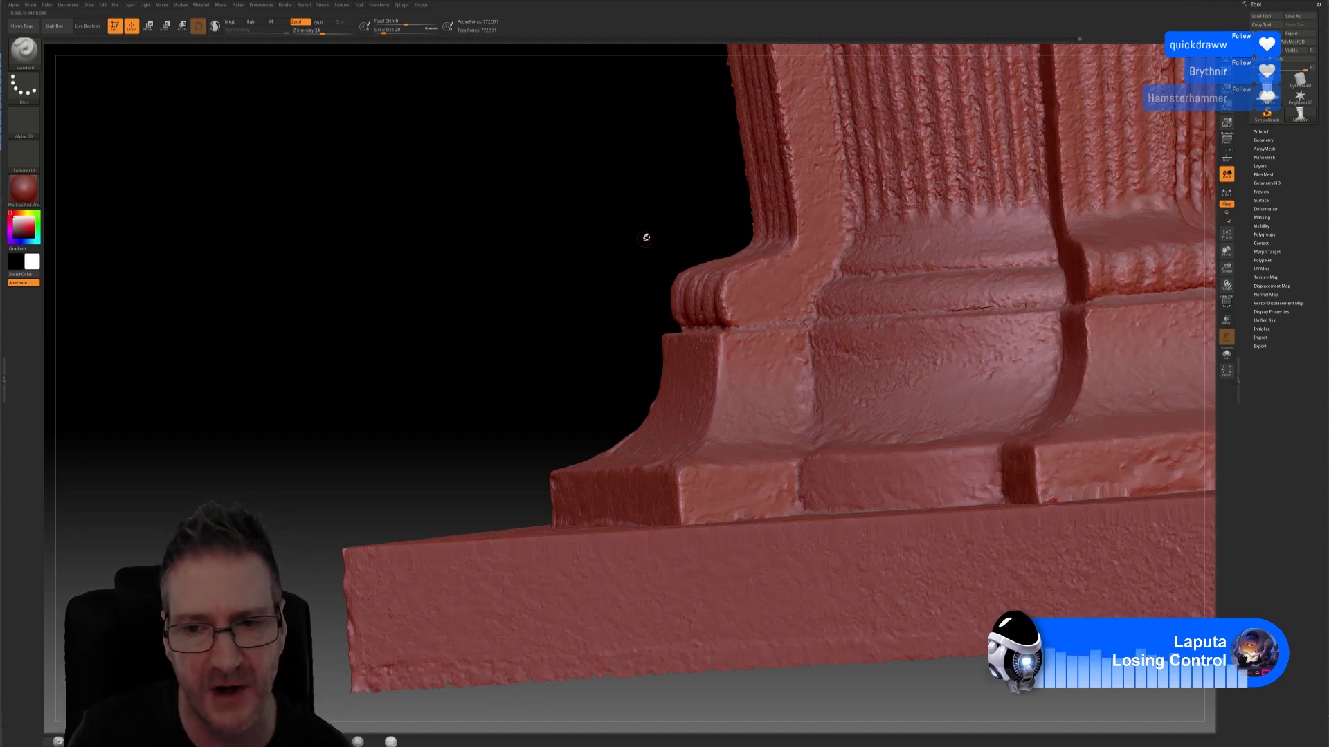
{"action": "left_click_drag", "start_coordinate": [651, 228], "coordinate": [467, 236]}
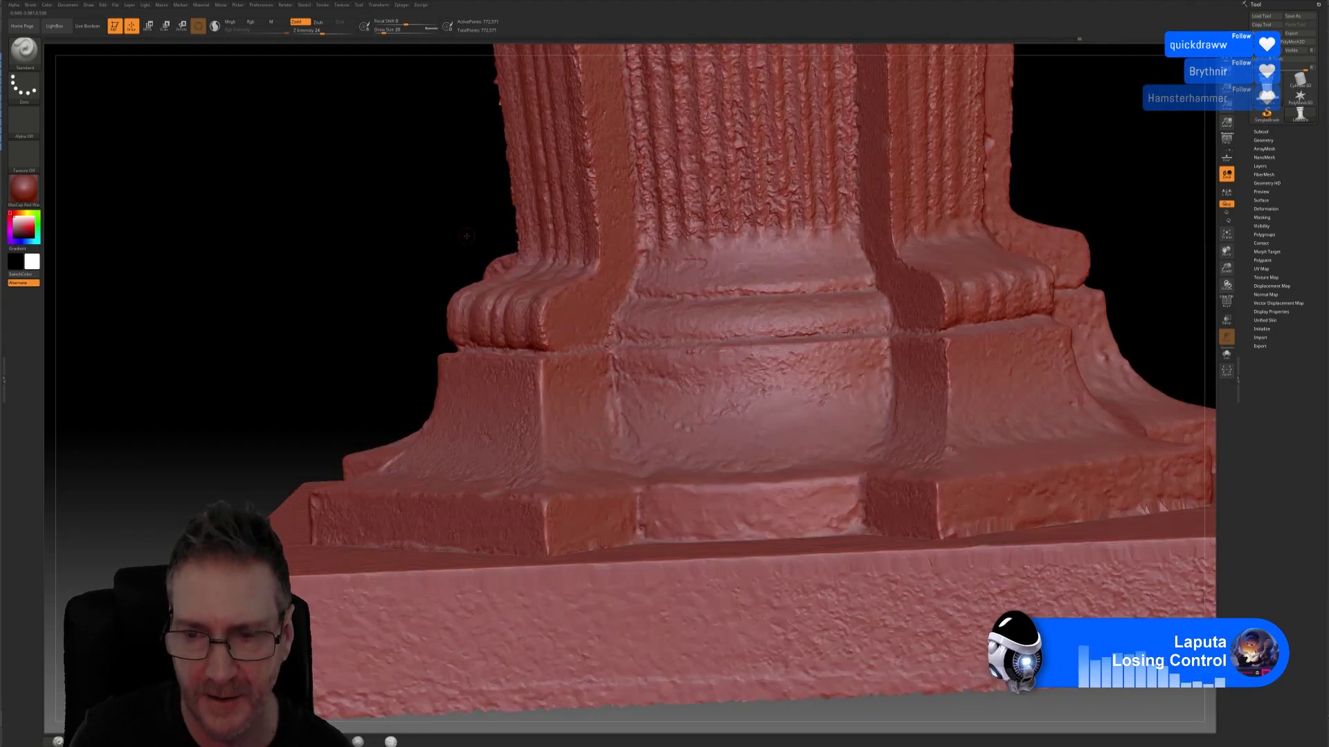
Step: Examine the remaining feet, curved recesses and mouldings around the pedestal to compare rough and cleaned areas
{"action": "key", "text": "b"}
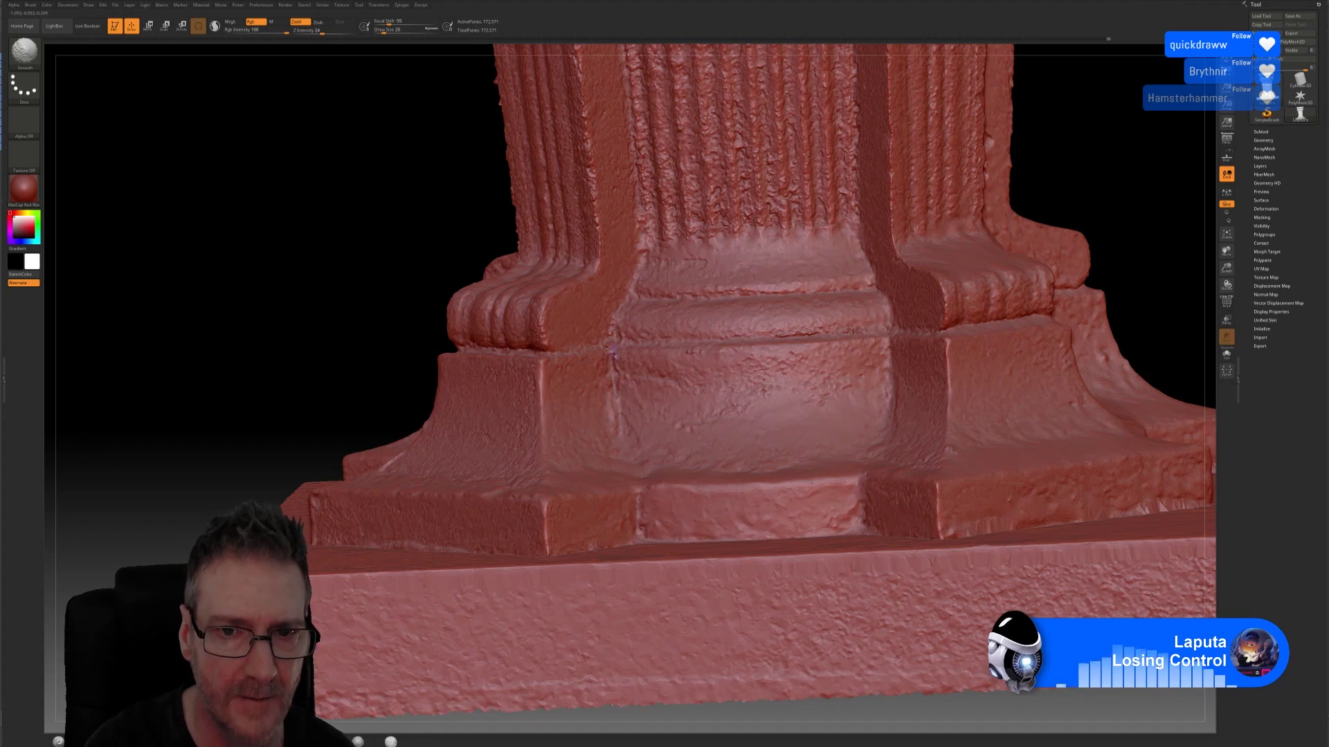
{"action": "key", "text": "shift"}
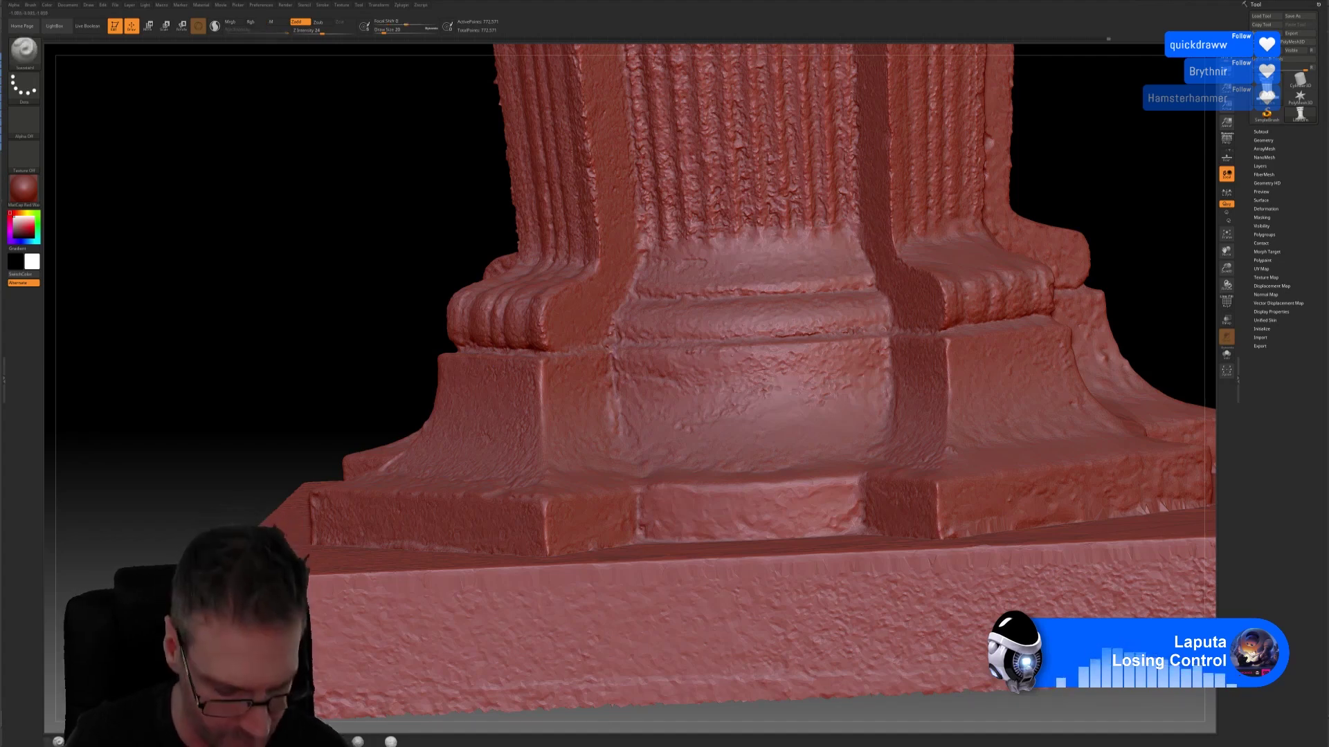
{"action": "left_click_drag", "start_coordinate": [207, 277], "coordinate": [166, 291]}
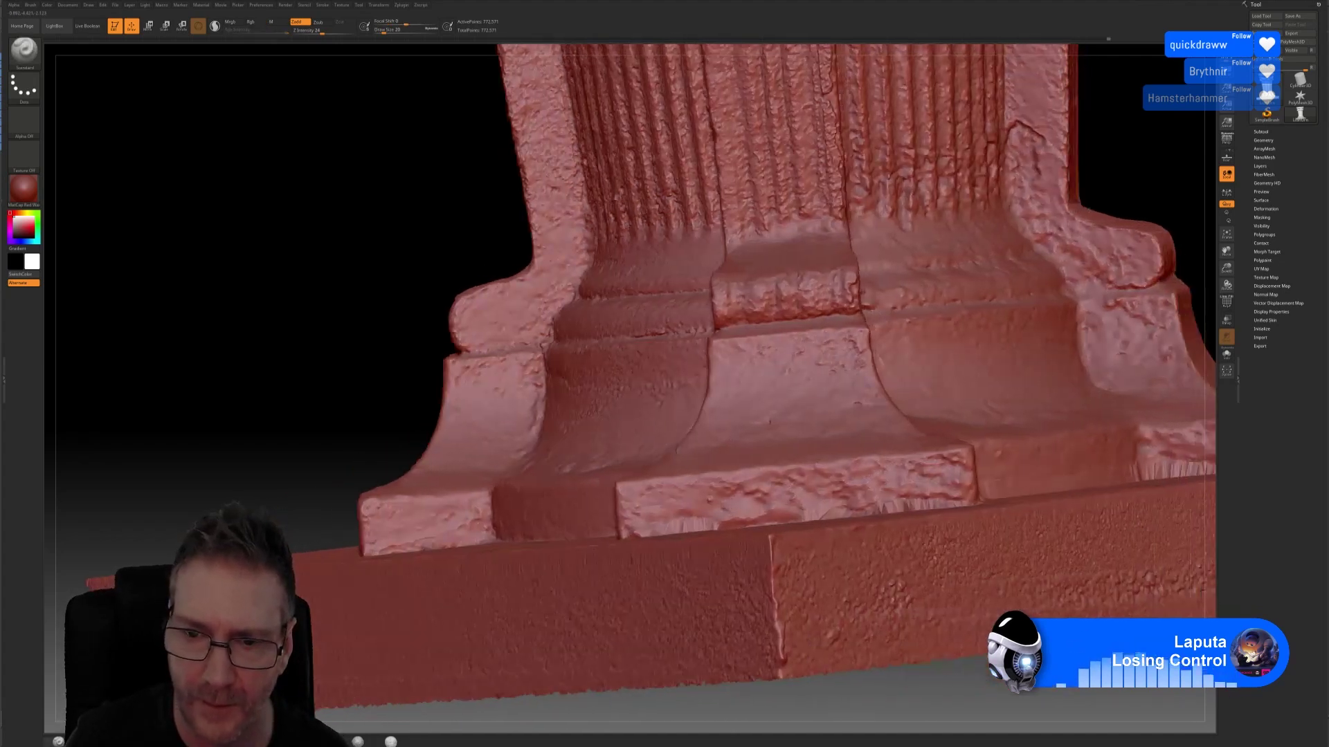
{"action": "left_click_drag", "start_coordinate": [1107, 229], "coordinate": [1053, 222]}
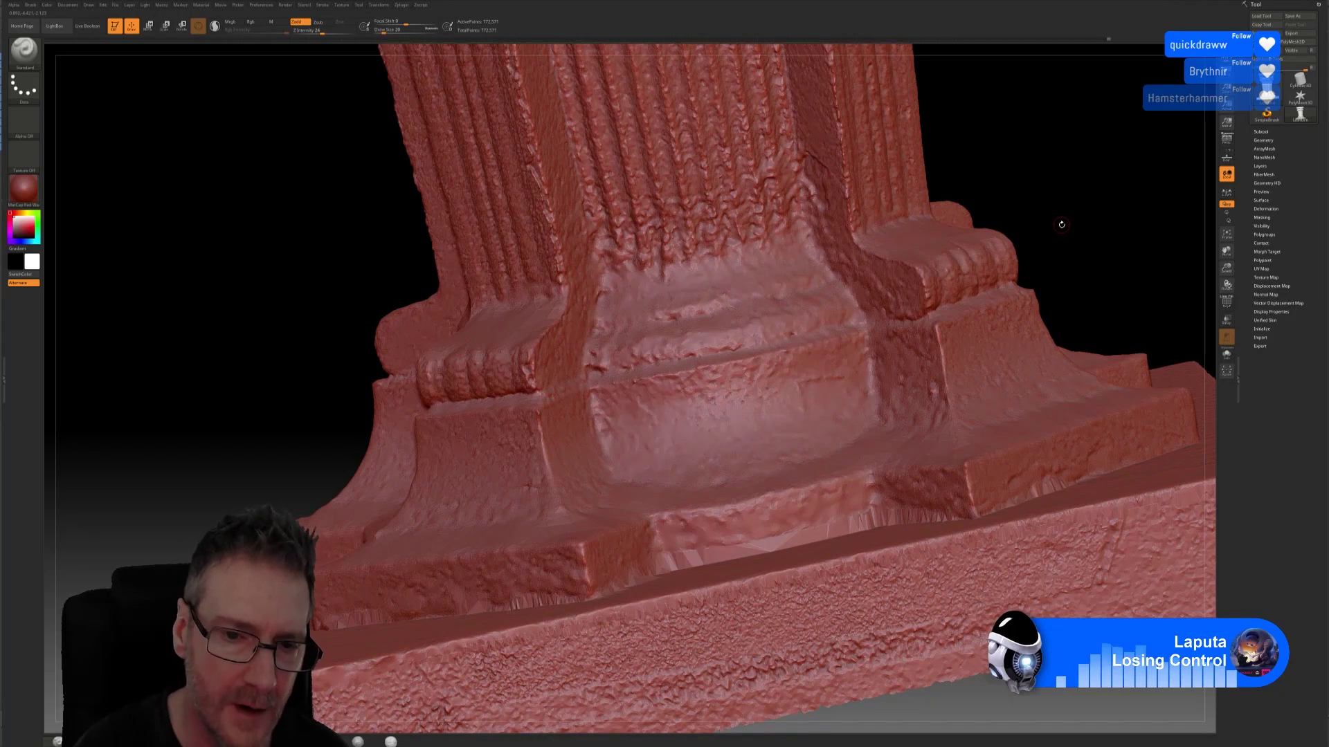
{"action": "key", "text": "shift"}
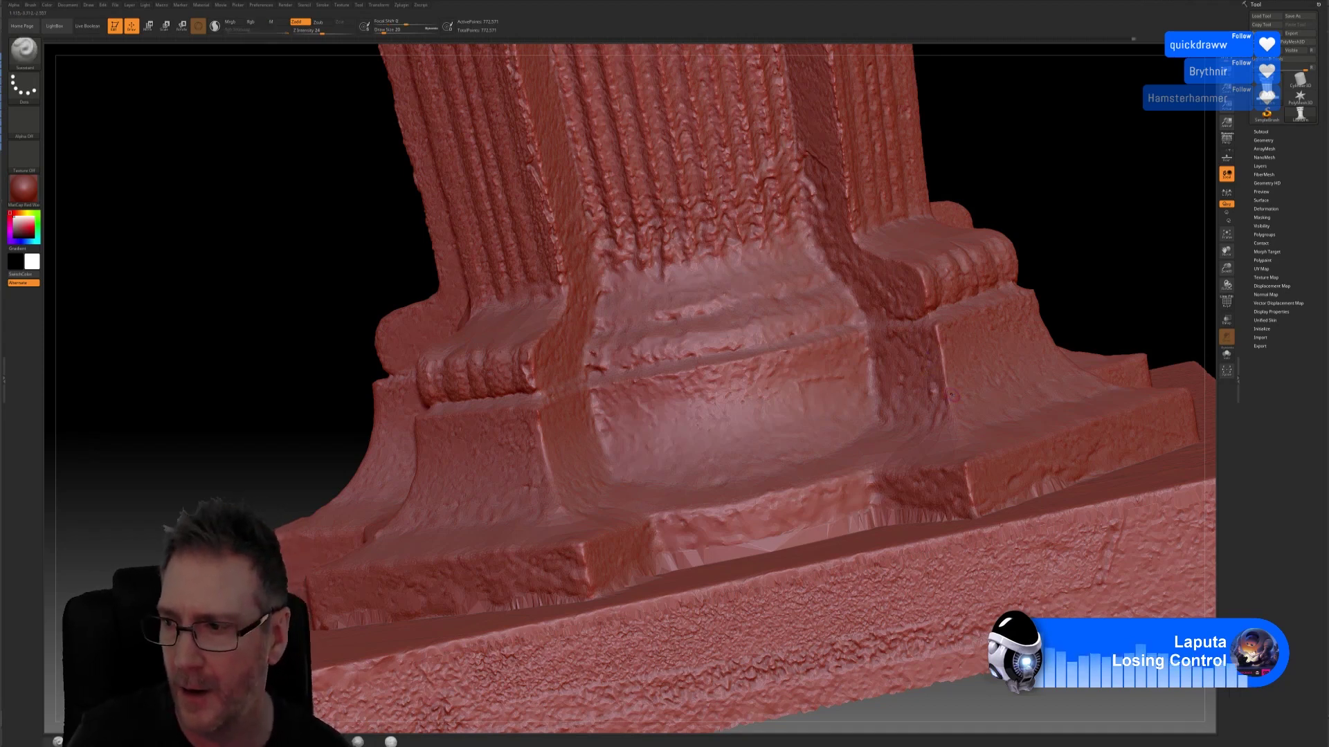
{"action": "left_click_drag", "start_coordinate": [1070, 272], "coordinate": [1062, 290]}
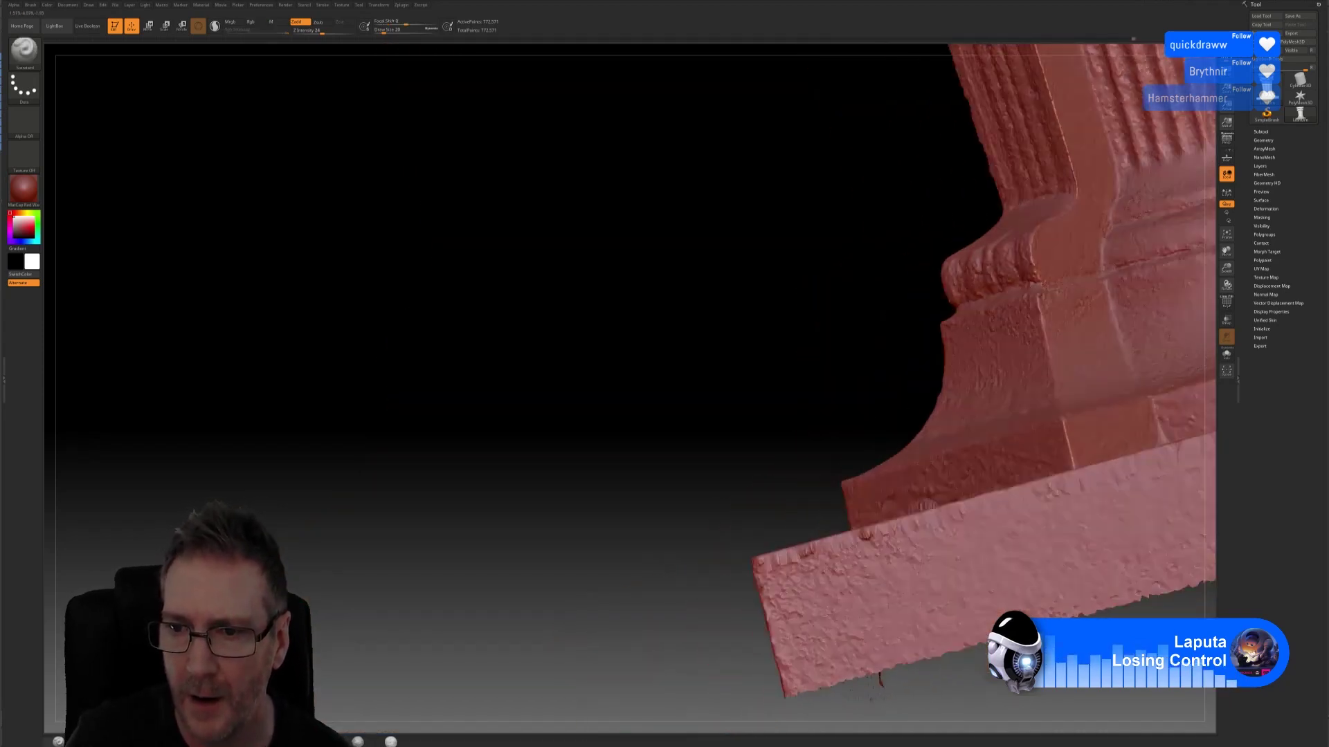
{"action": "mouse_move", "coordinate": [862, 238]}
{"action": "left_mouse_down"}
{"action": "mouse_move", "coordinate": [620, 314]}
{"action": "mouse_move", "coordinate": [630, 330]}
{"action": "left_mouse_up"}
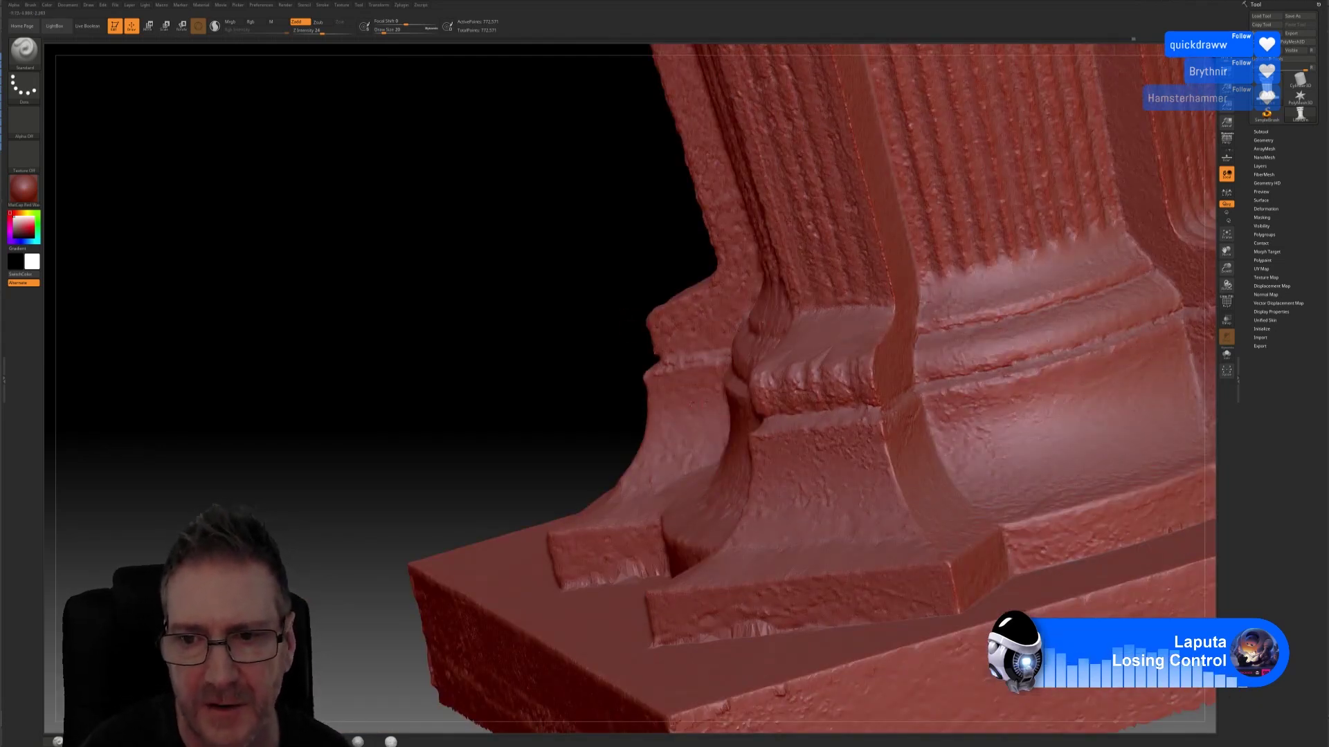
Step: Smooth the rough edges of the flat corner strips on the lower fluted shaft, just above the scrolled feet
{"action": "key", "text": "shift"}
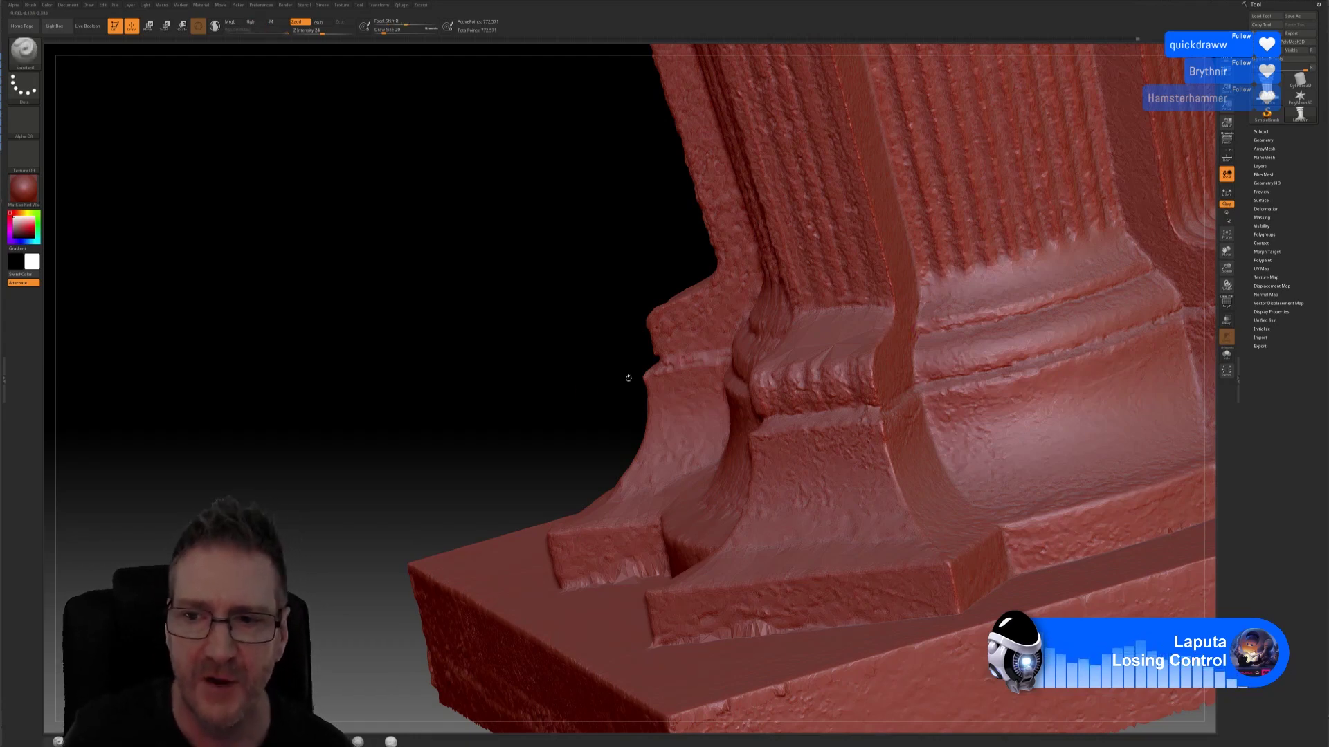
{"action": "left_click_drag", "start_coordinate": [546, 302], "coordinate": [443, 443]}
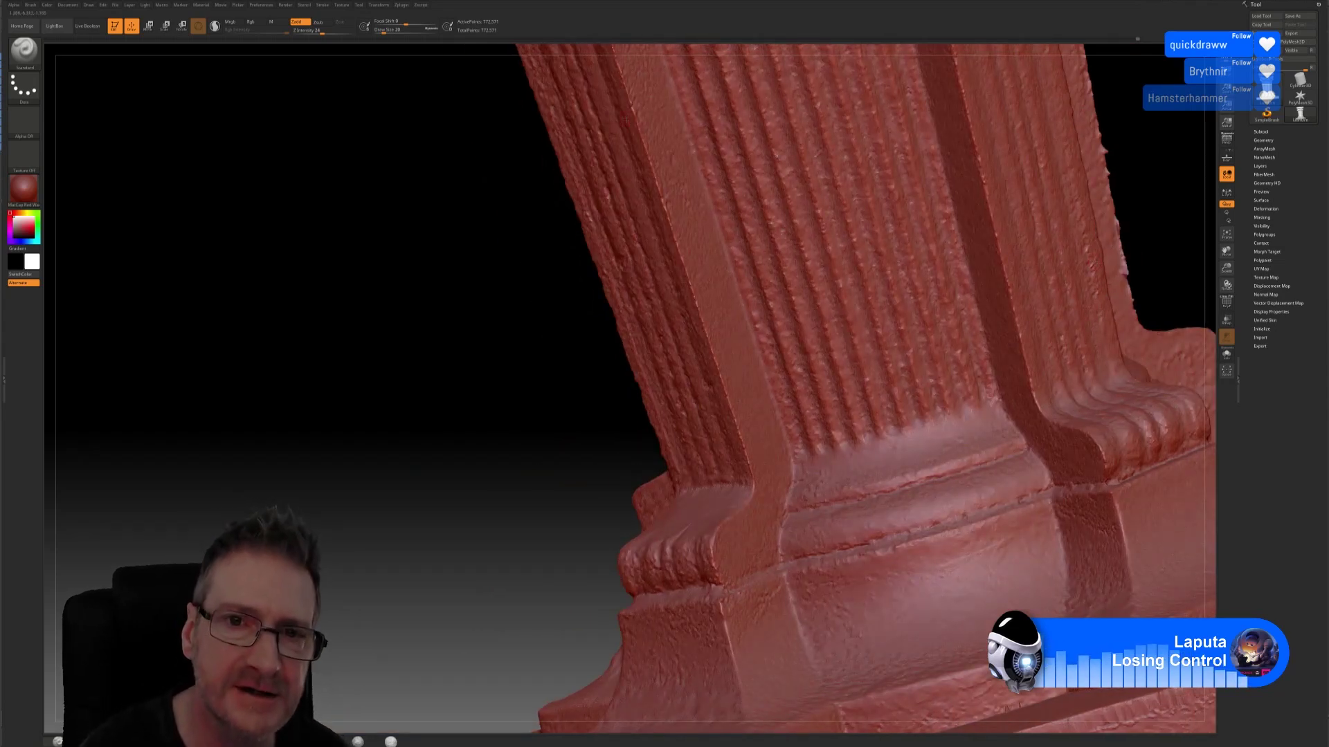
{"action": "key", "text": "shift"}
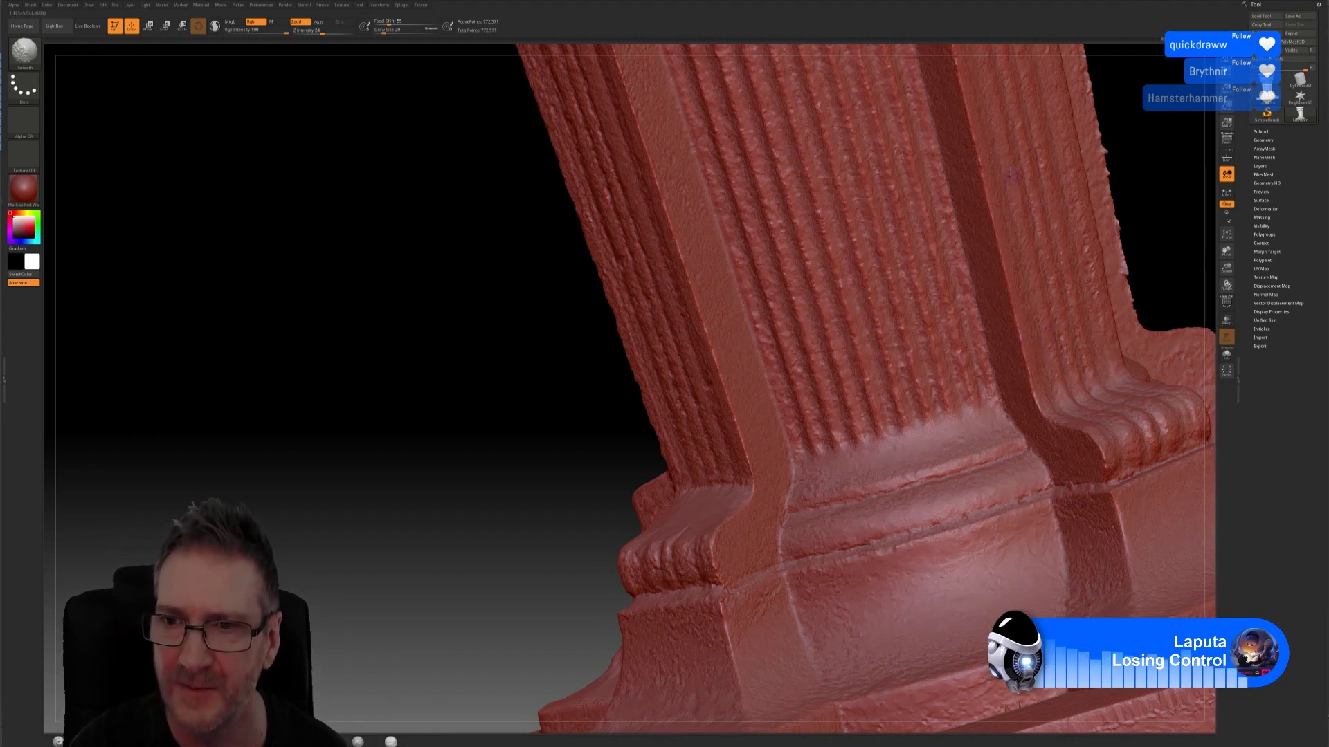
{"action": "key", "text": "shift"}
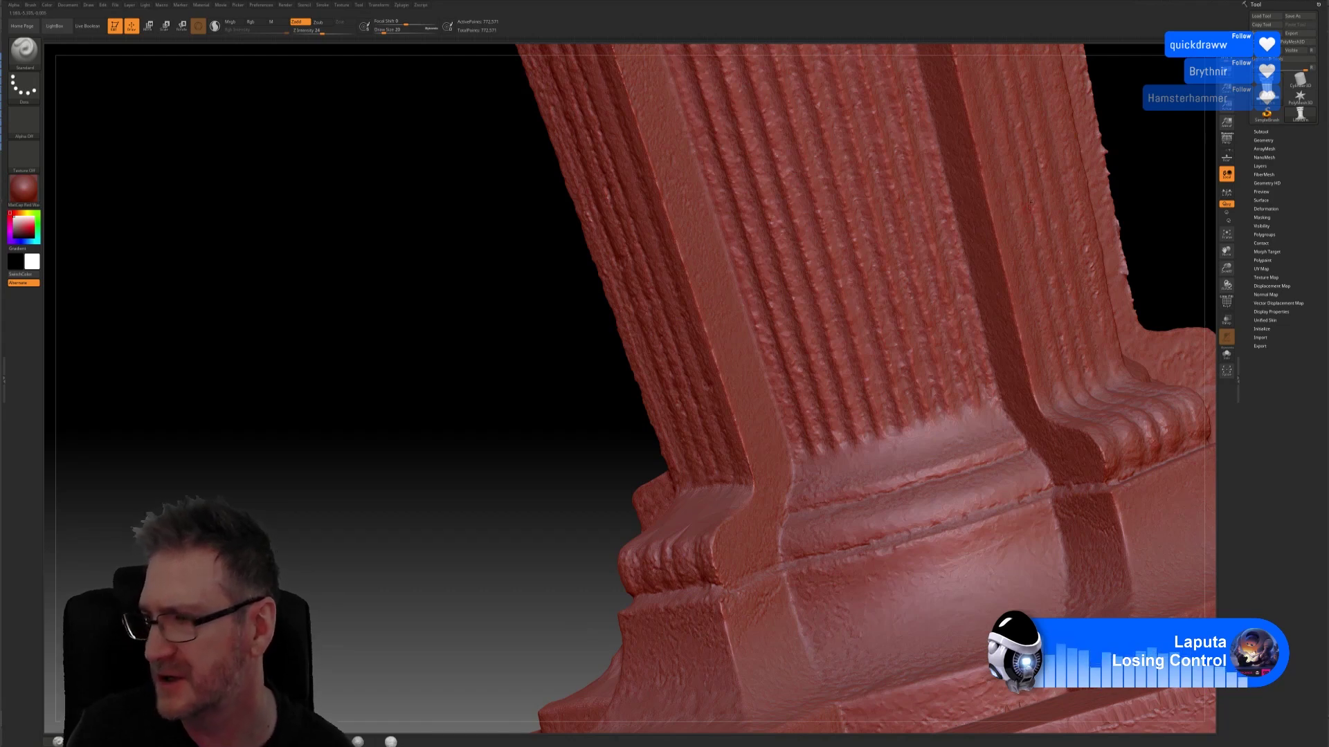
Step: Continue smoothing the corner strip edges up the same shaft face to the carved heads beneath the capital
{"action": "mouse_move", "coordinate": [1129, 133]}
{"action": "left_mouse_down"}
{"action": "mouse_move", "coordinate": [1071, 221]}
{"action": "mouse_move", "coordinate": [1100, 368]}
{"action": "left_mouse_up"}
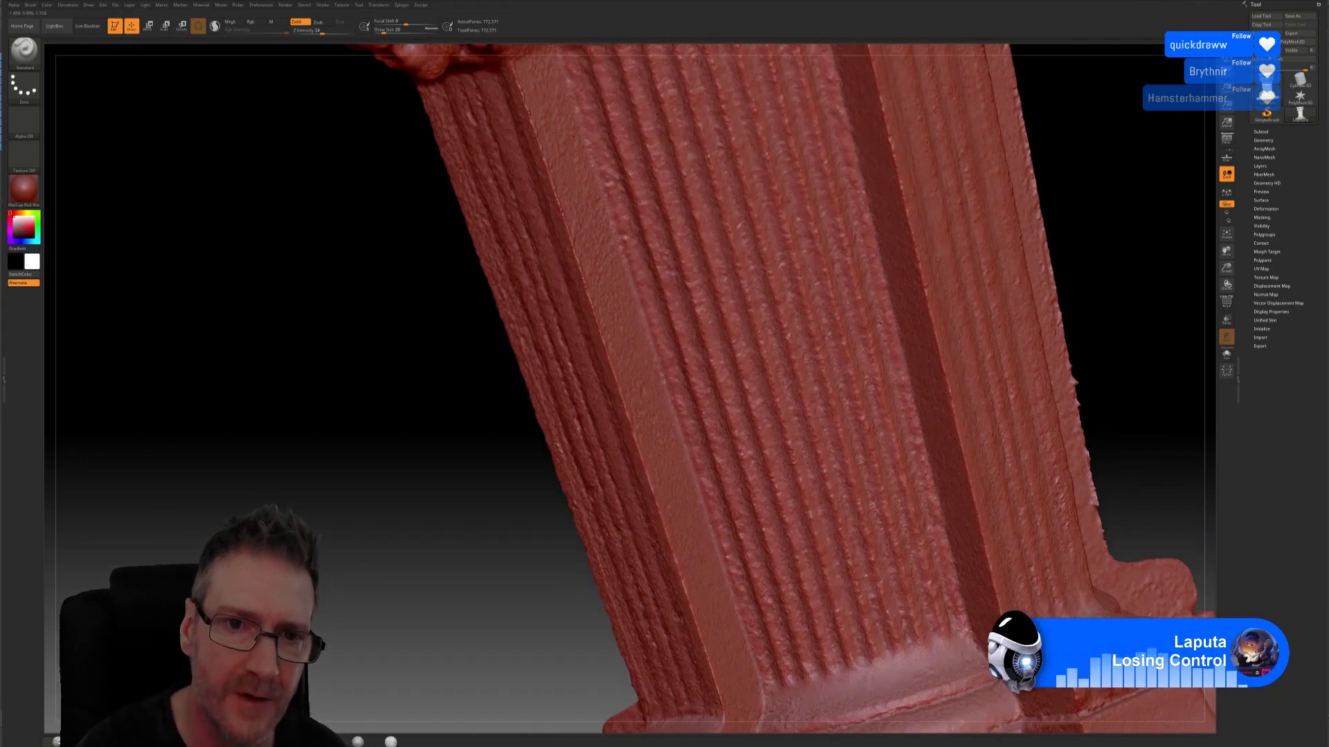
{"action": "key", "text": "shift"}
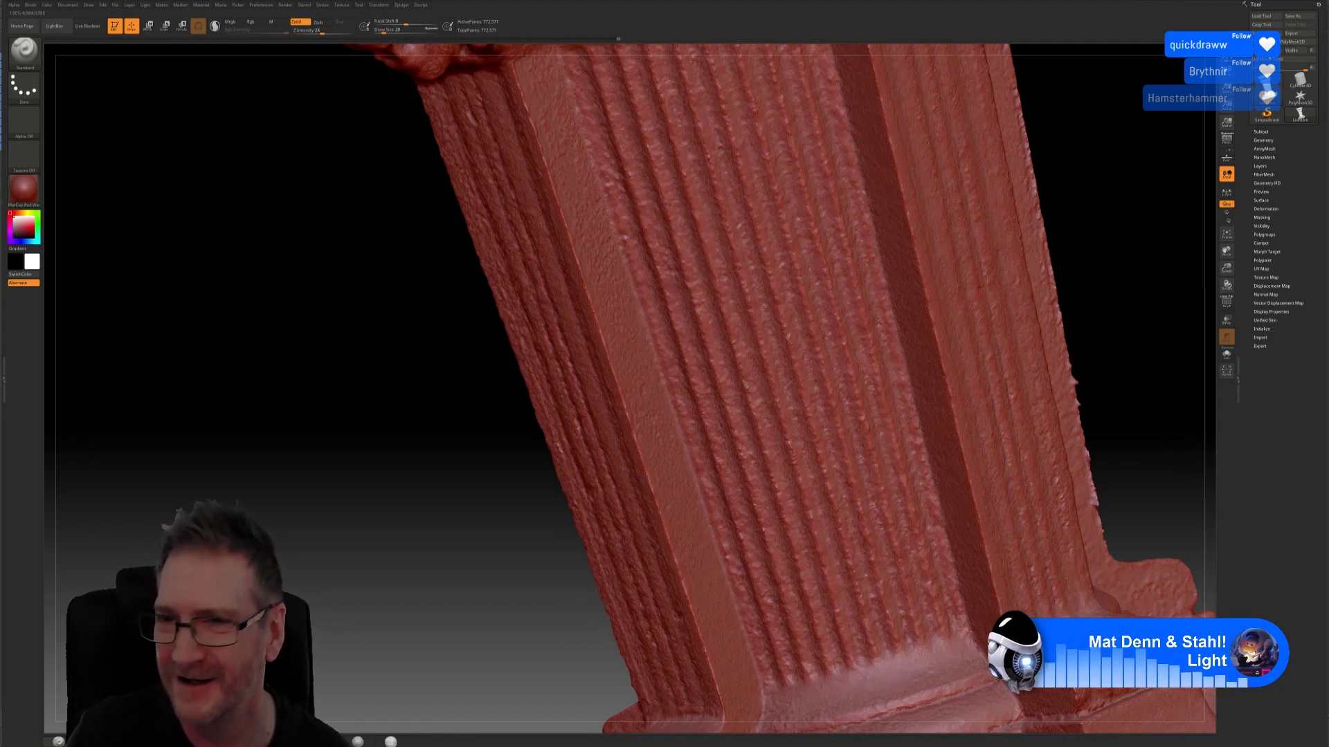
{"action": "left_click_drag", "start_coordinate": [1115, 193], "coordinate": [1075, 295]}
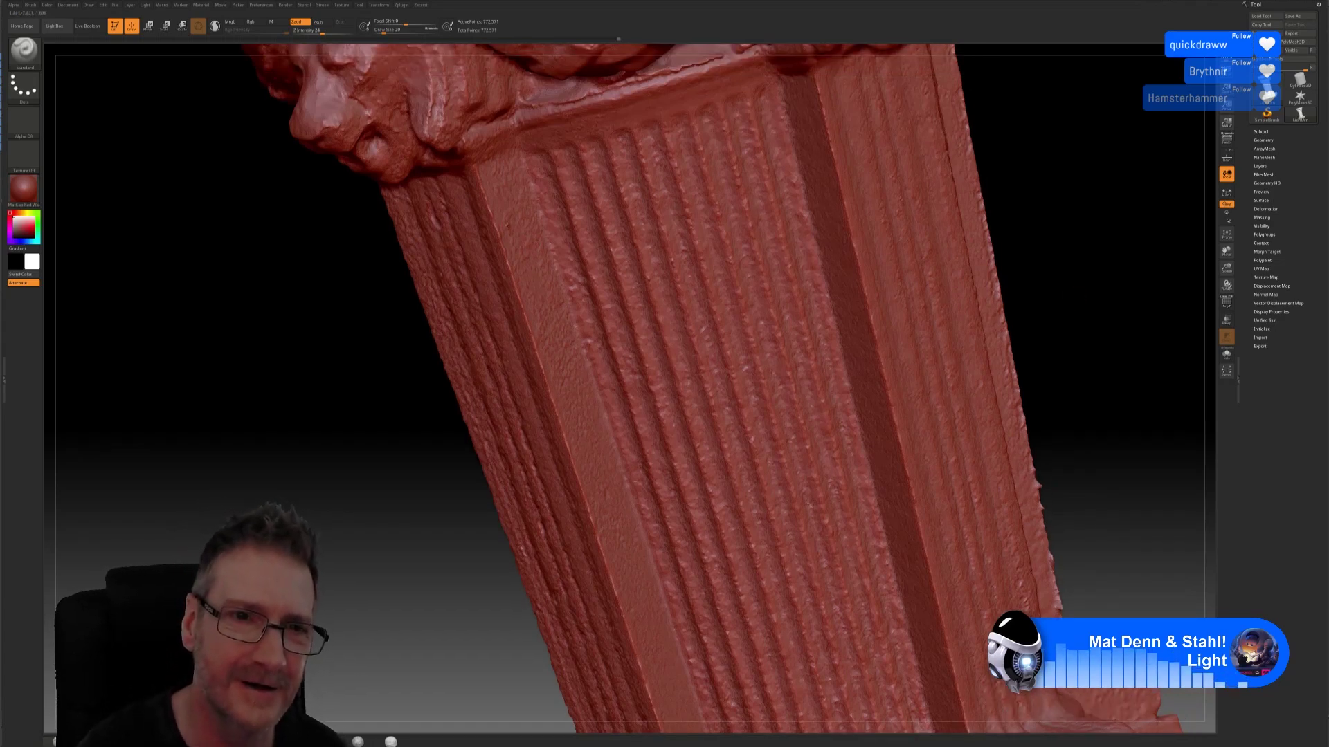
{"action": "key", "text": "shift"}
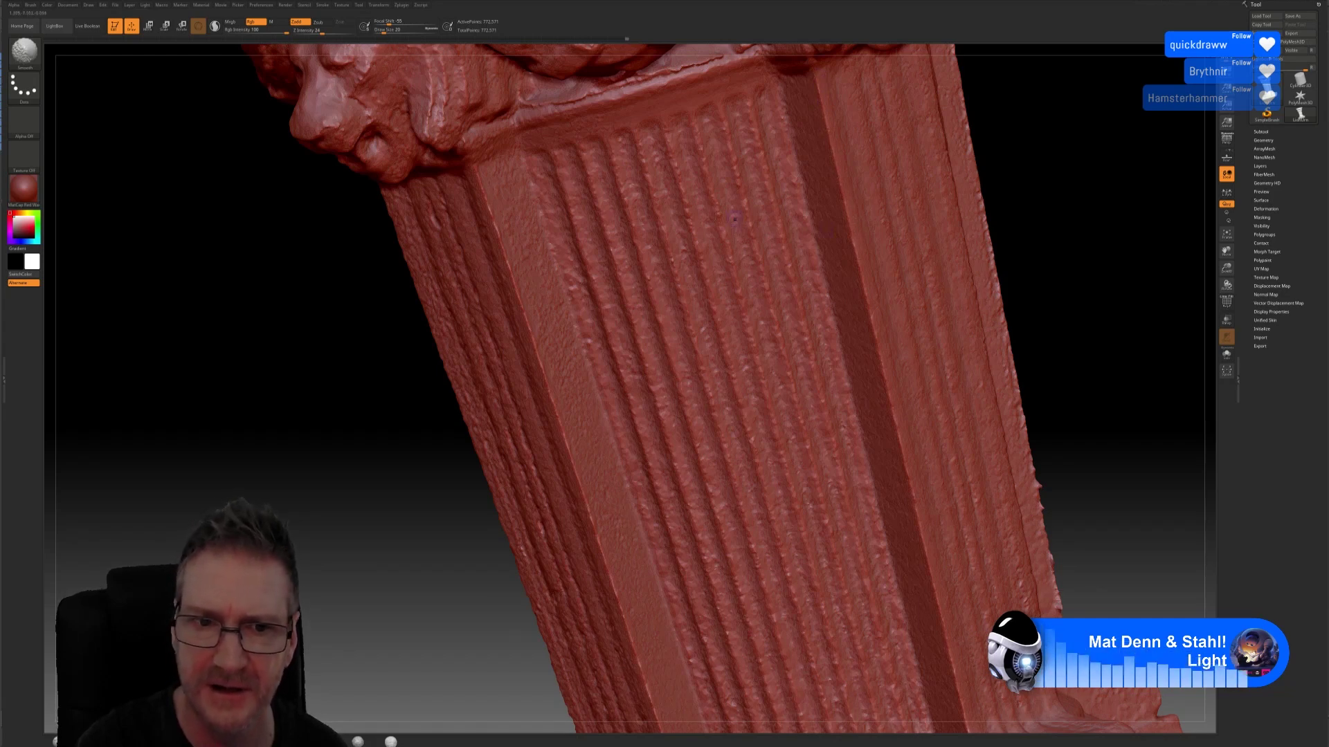
{"action": "key", "text": "shift"}
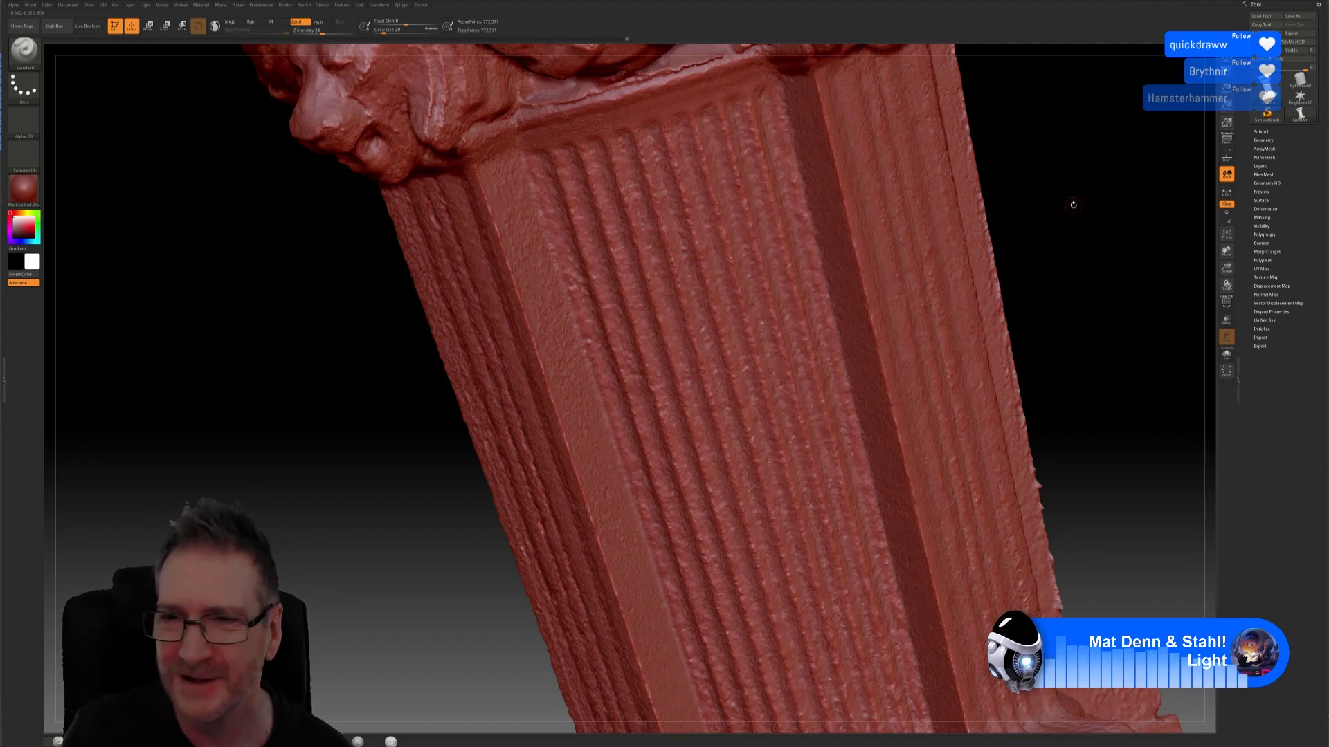
Step: Activate the Standard brush and smooth the flat corner strip edges flanking the next fluted shaft face
{"action": "mouse_move", "coordinate": [1093, 210]}
{"action": "left_mouse_down"}
{"action": "mouse_move", "coordinate": [1007, 283]}
{"action": "mouse_move", "coordinate": [997, 235]}
{"action": "left_mouse_up"}
{"action": "mouse_move", "coordinate": [997, 233]}
{"action": "right_mouse_down"}
{"action": "mouse_move", "coordinate": [785, 300]}
{"action": "mouse_move", "coordinate": [511, 225]}
{"action": "right_mouse_up"}
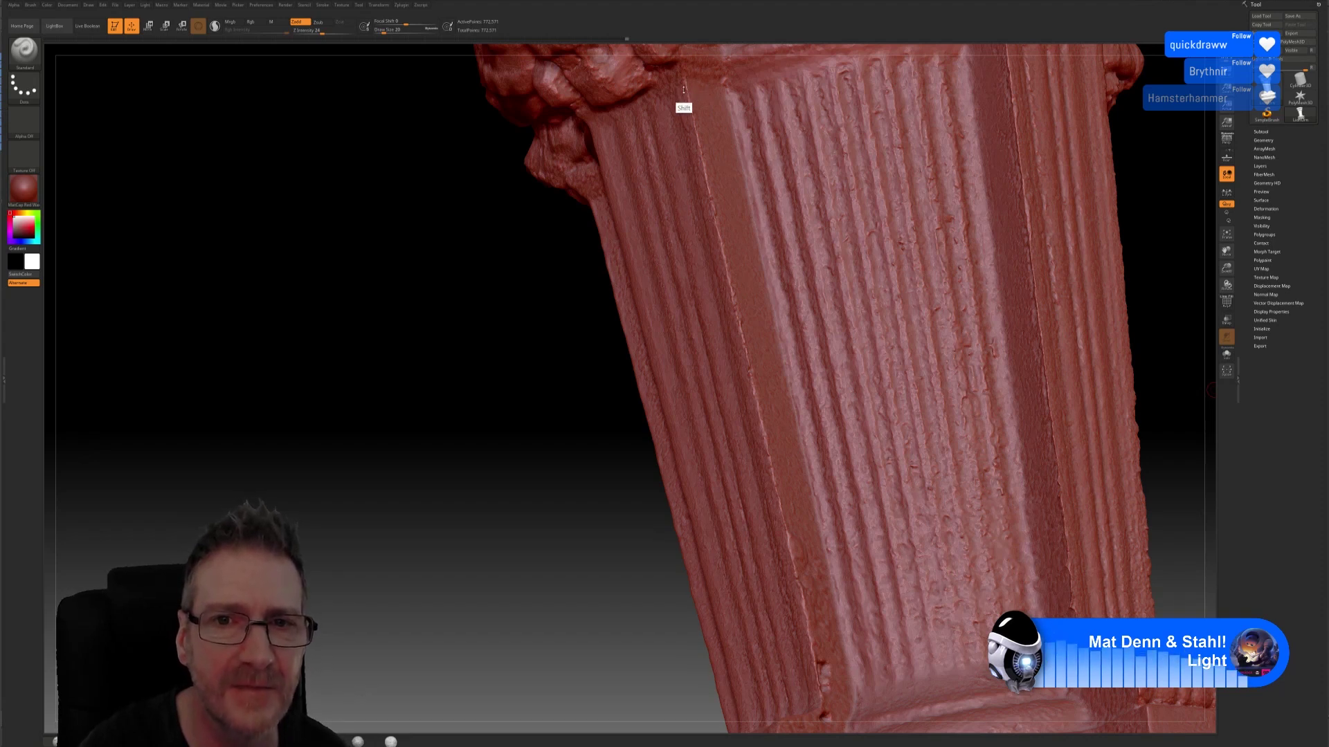
{"action": "key", "text": "b"}
{"action": "key", "text": "s"}
{"action": "key", "text": "t"}
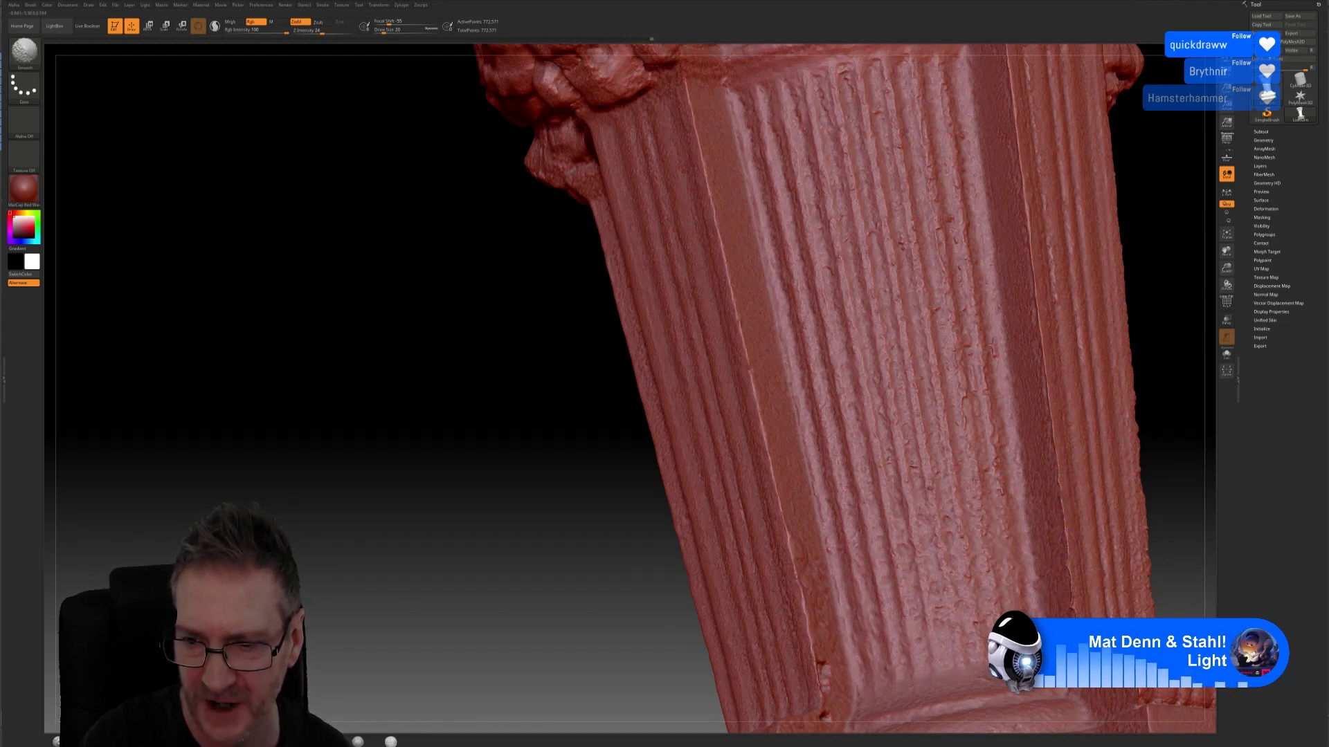
{"action": "key", "text": "shift"}
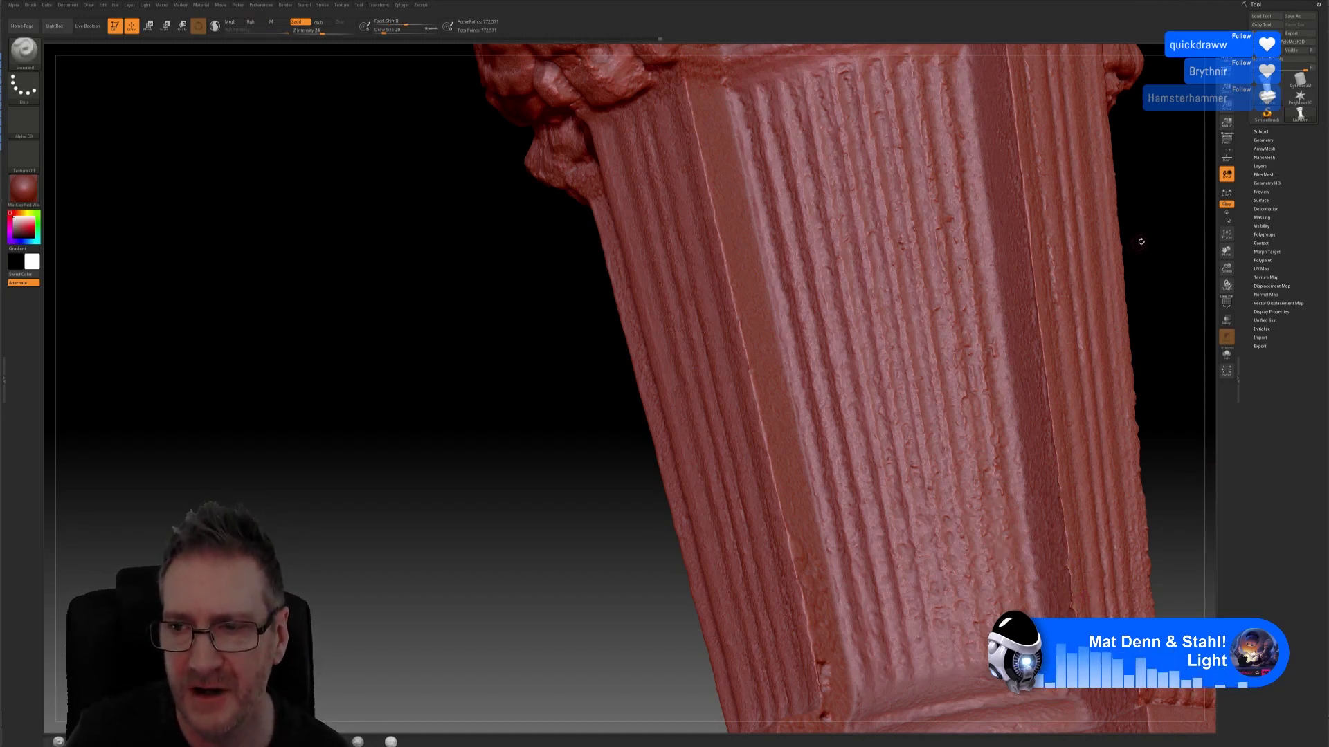
Step: On another shaft face, smooth the edges of the dark narrow corner strip from below the capital down to the scrolled foot
{"action": "left_click_drag", "start_coordinate": [1146, 237], "coordinate": [419, 388]}
{"action": "left_click_drag", "start_coordinate": [1038, 362], "coordinate": [1211, 388]}
{"action": "left_click_drag", "start_coordinate": [720, 320], "coordinate": [594, 354]}
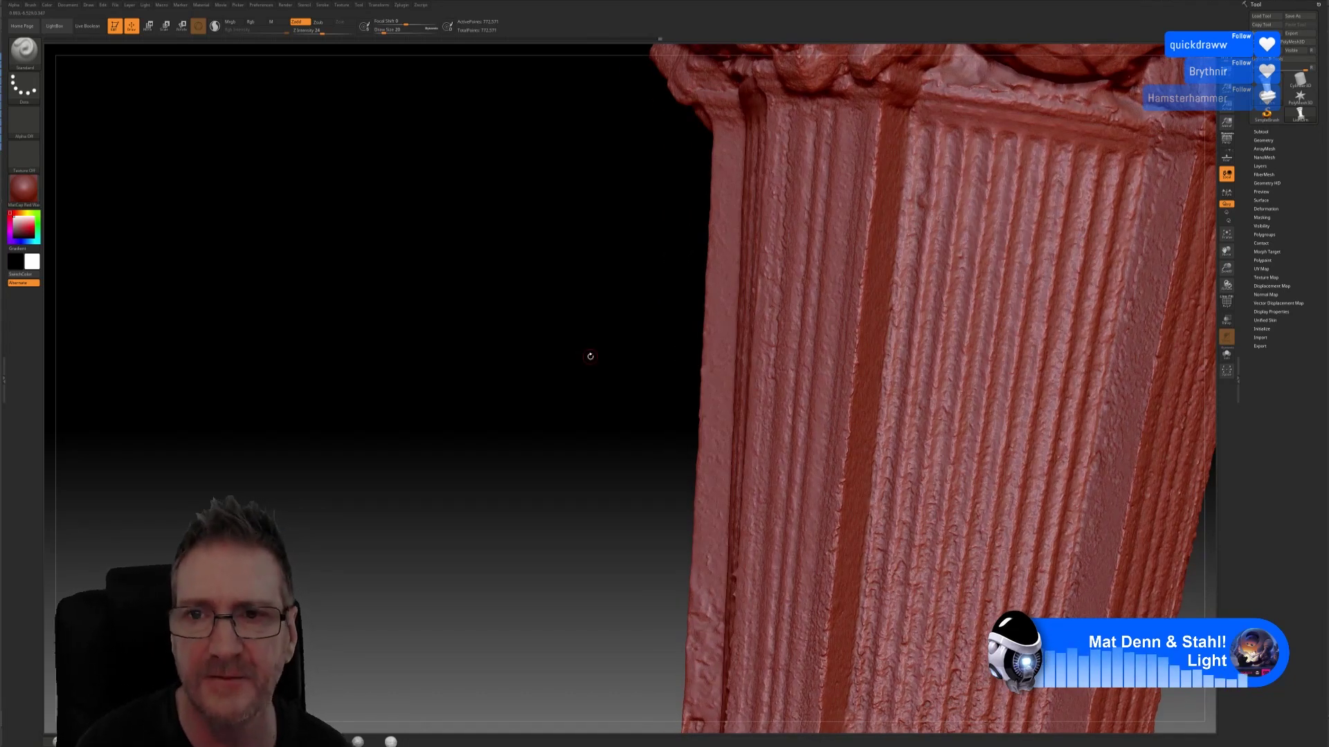
{"action": "key", "text": "shift"}
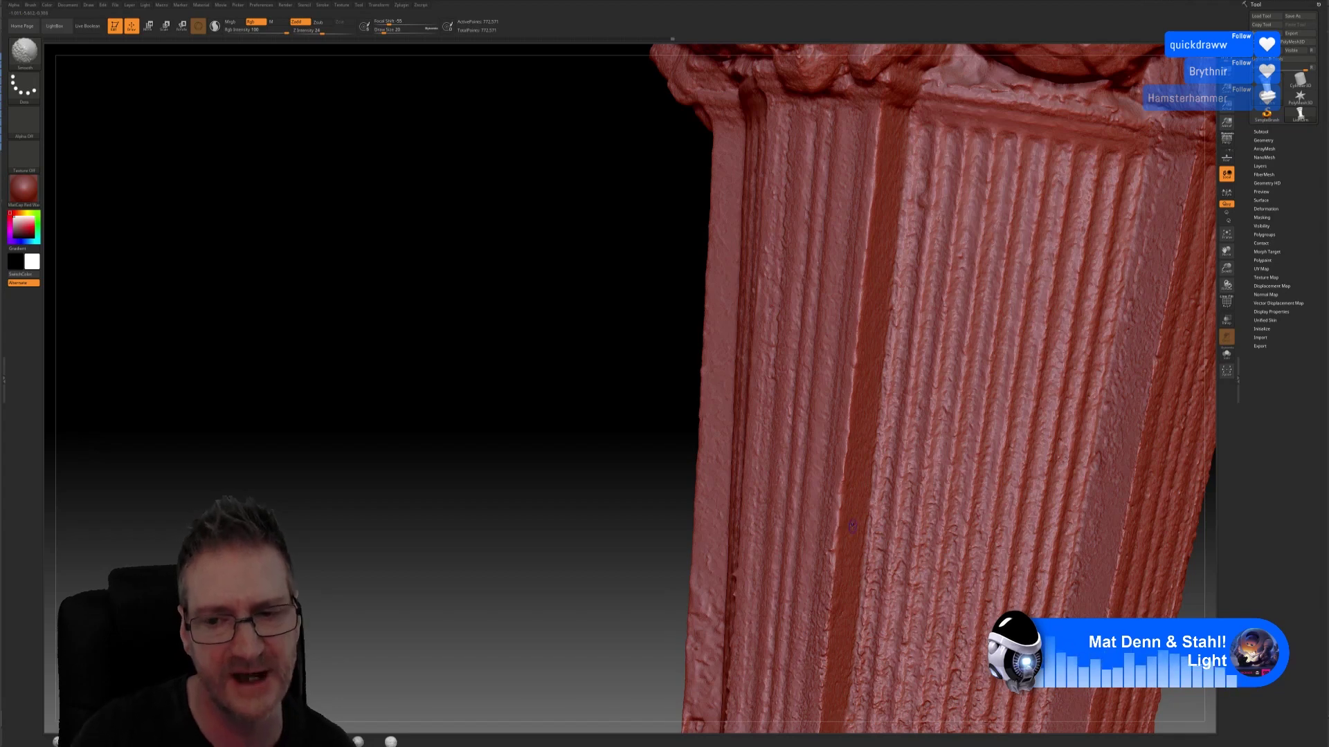
{"action": "key", "text": "shift"}
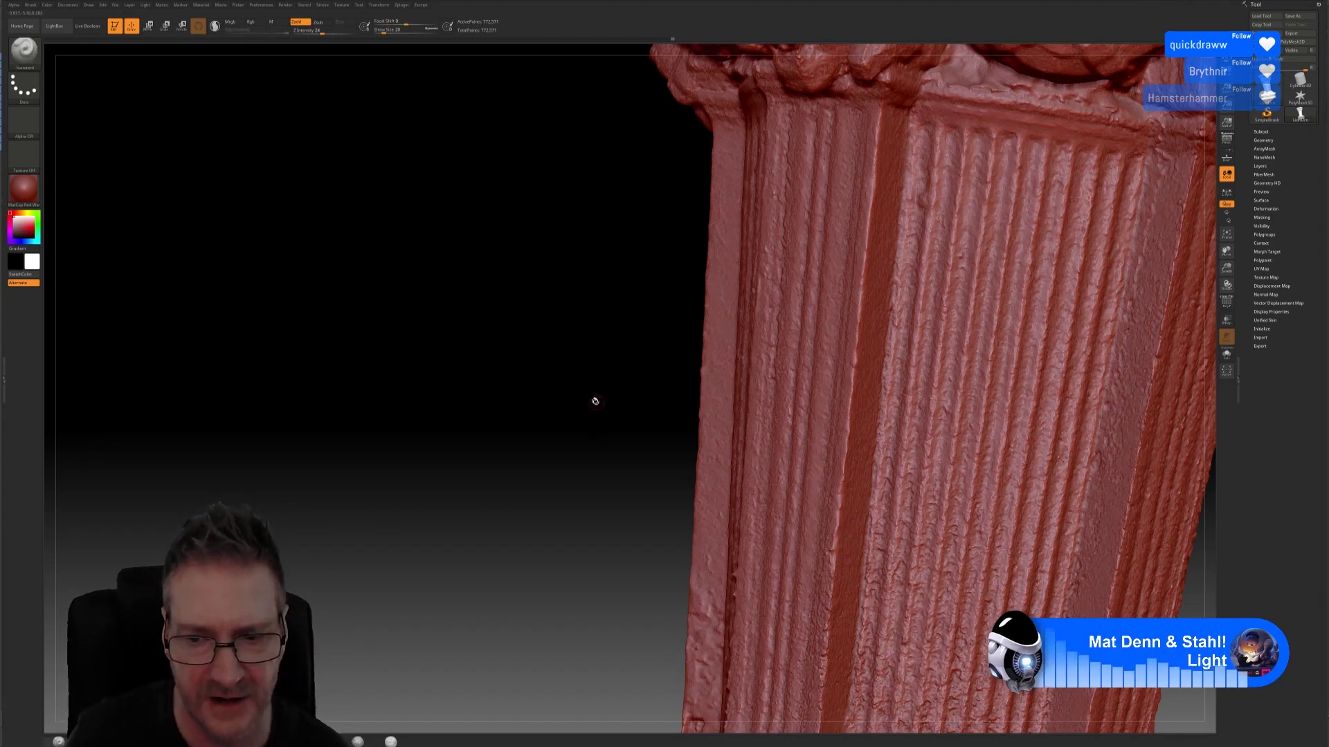
{"action": "left_click_drag", "start_coordinate": [593, 400], "coordinate": [523, 262], "text": "alt"}
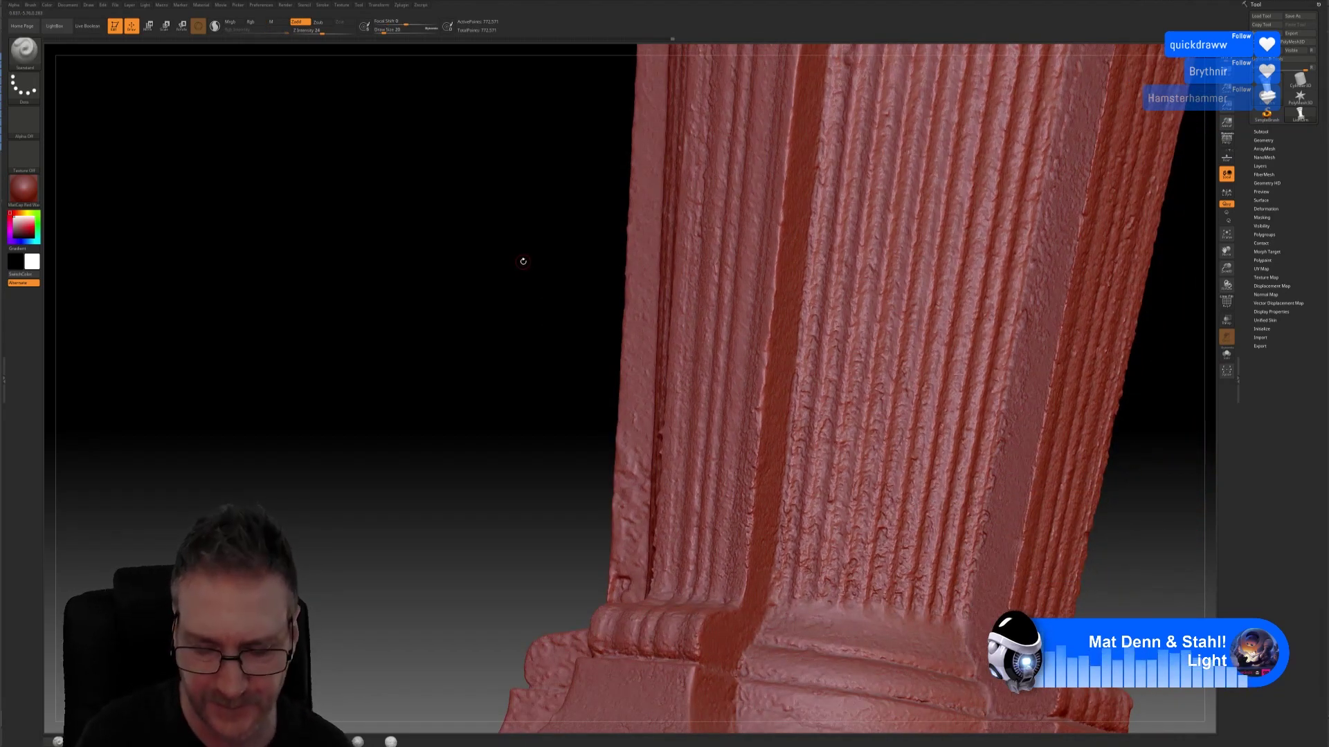
{"action": "key", "text": "shift"}
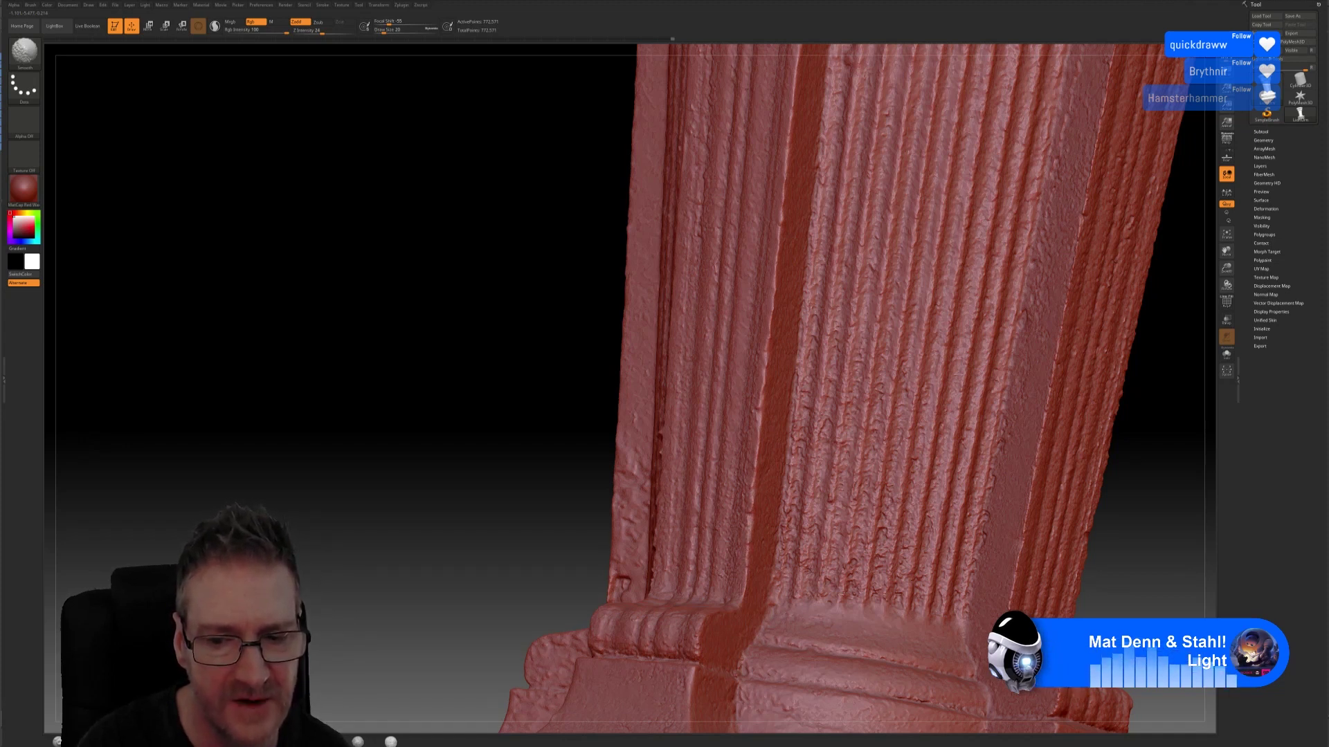
{"action": "key", "text": "shift"}
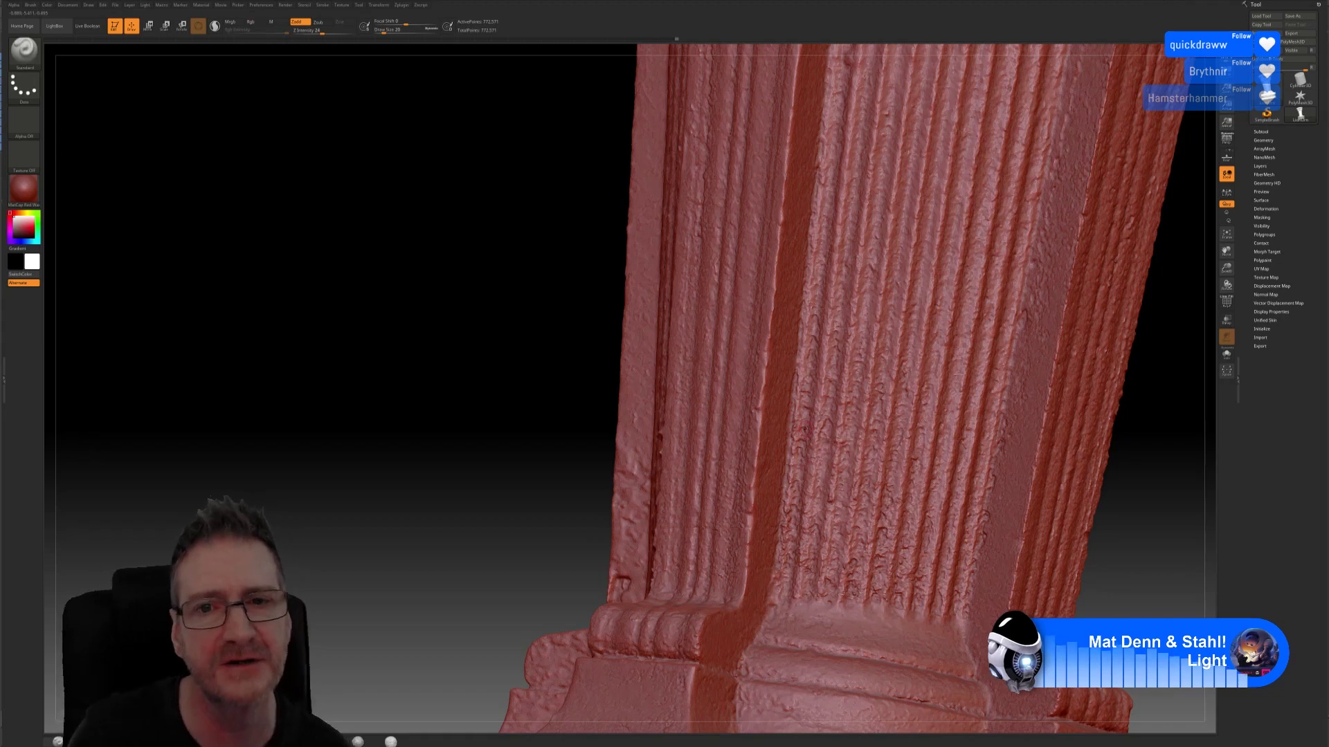
Step: Smooth the edges of the opposite corner strip on the same fluted face, from the carved head down to the foot
{"action": "left_click_drag", "start_coordinate": [501, 211], "coordinate": [438, 360], "text": "alt"}
{"action": "left_click_drag", "start_coordinate": [447, 303], "coordinate": [526, 326]}
{"action": "left_click_drag", "start_coordinate": [943, 413], "coordinate": [946, 417]}
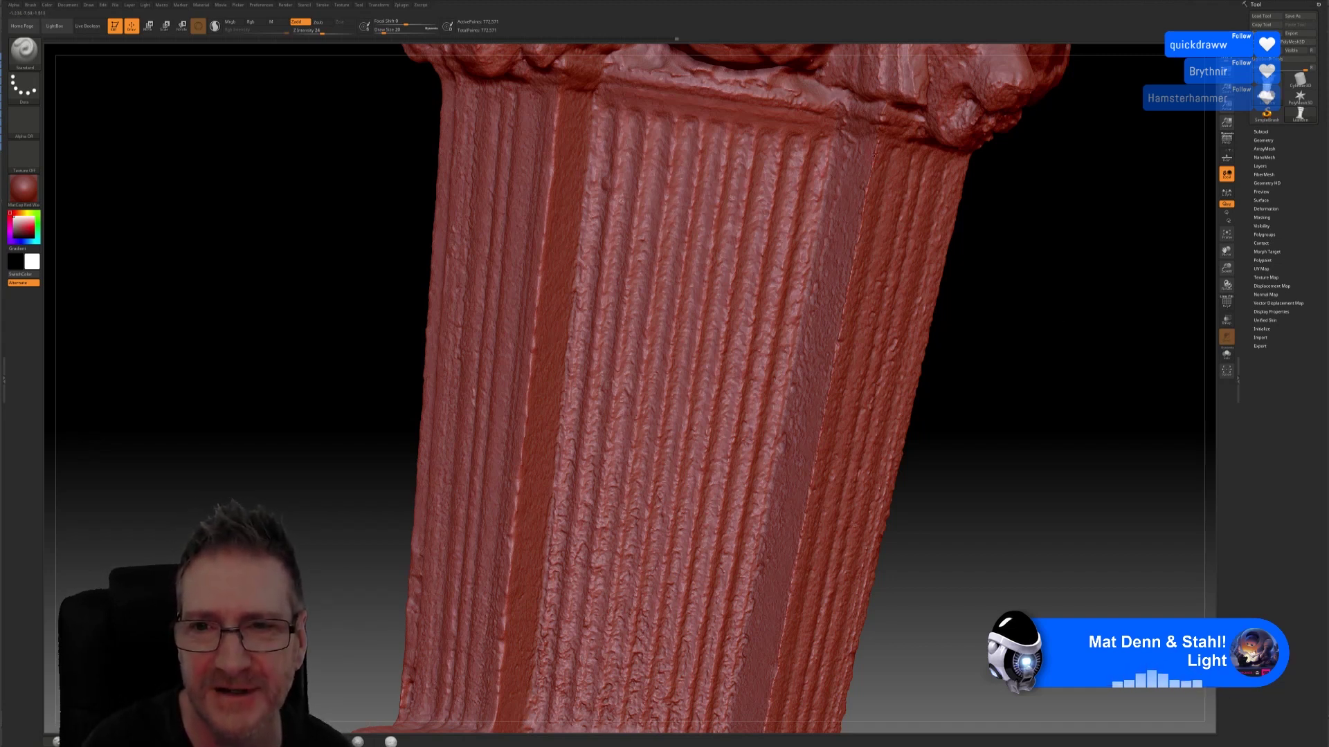
{"action": "key", "text": "shift"}
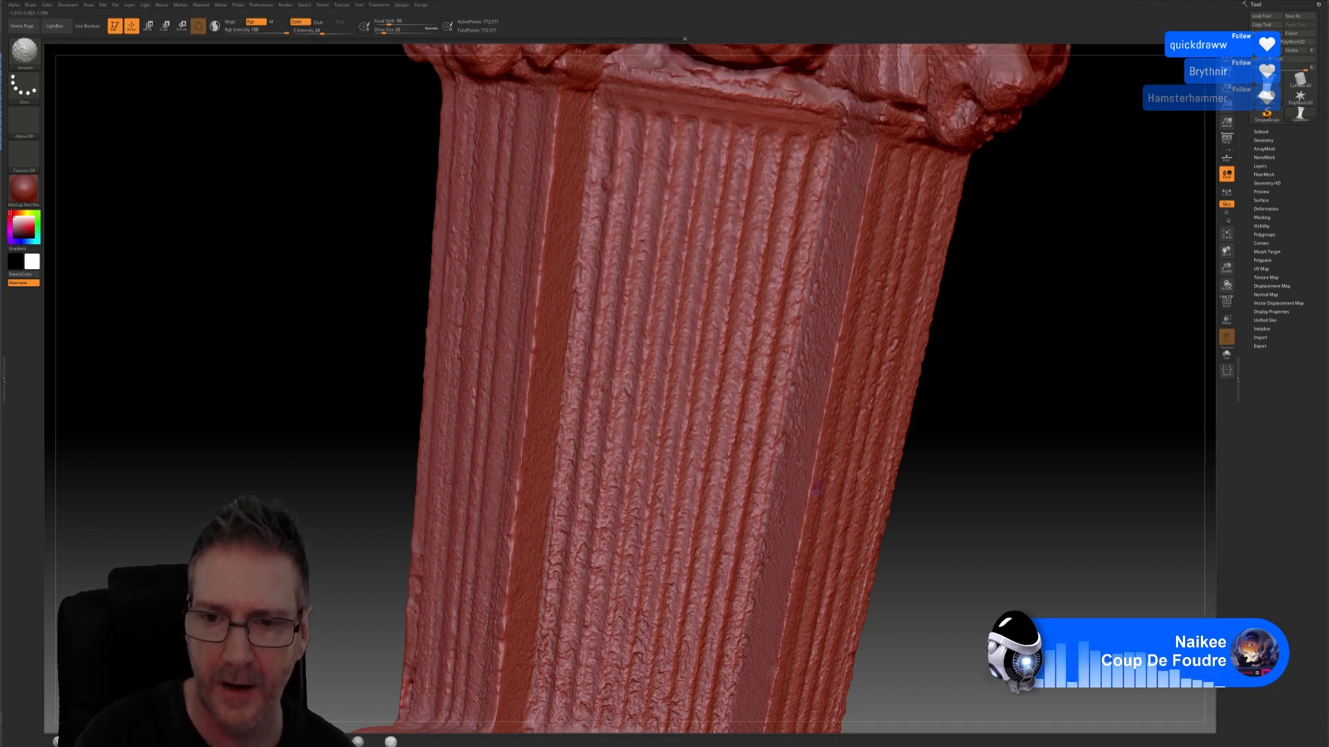
{"action": "left_click_drag", "start_coordinate": [920, 537], "coordinate": [949, 367]}
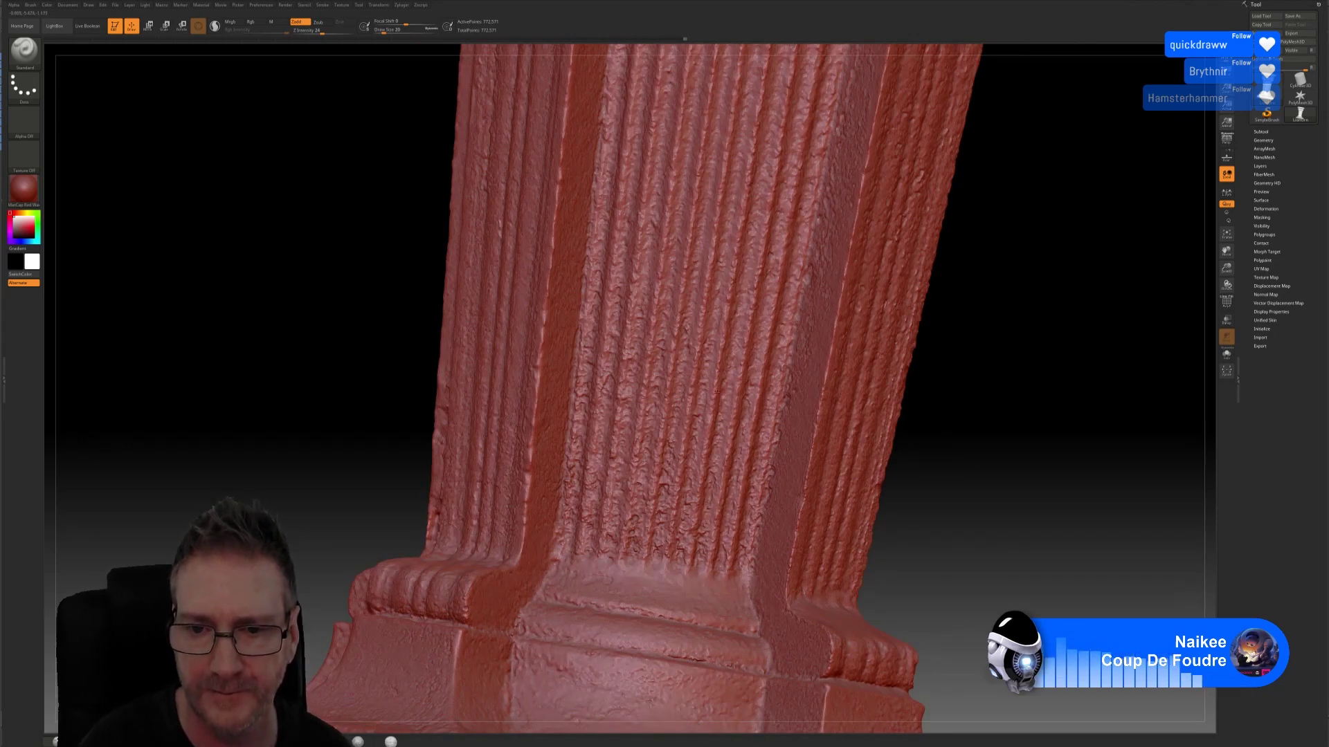
{"action": "key", "text": "shift"}
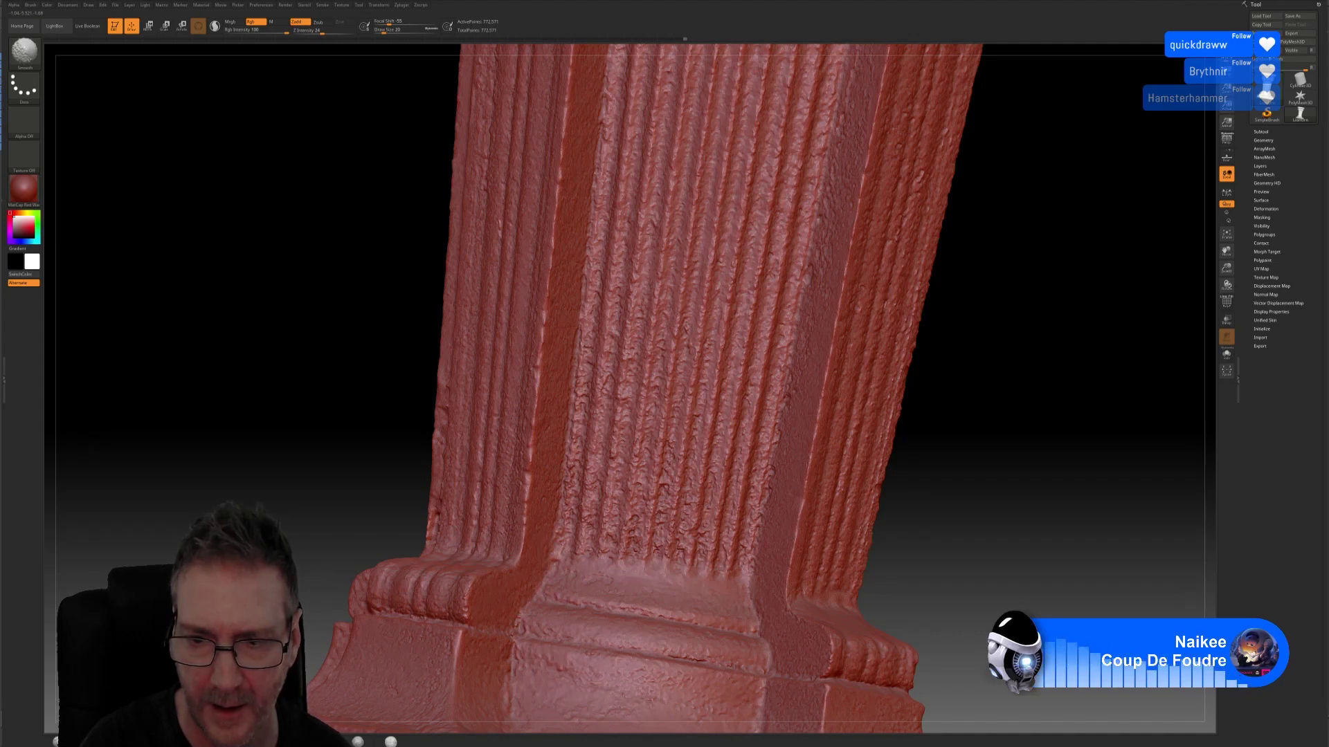
{"action": "key", "text": "shift"}
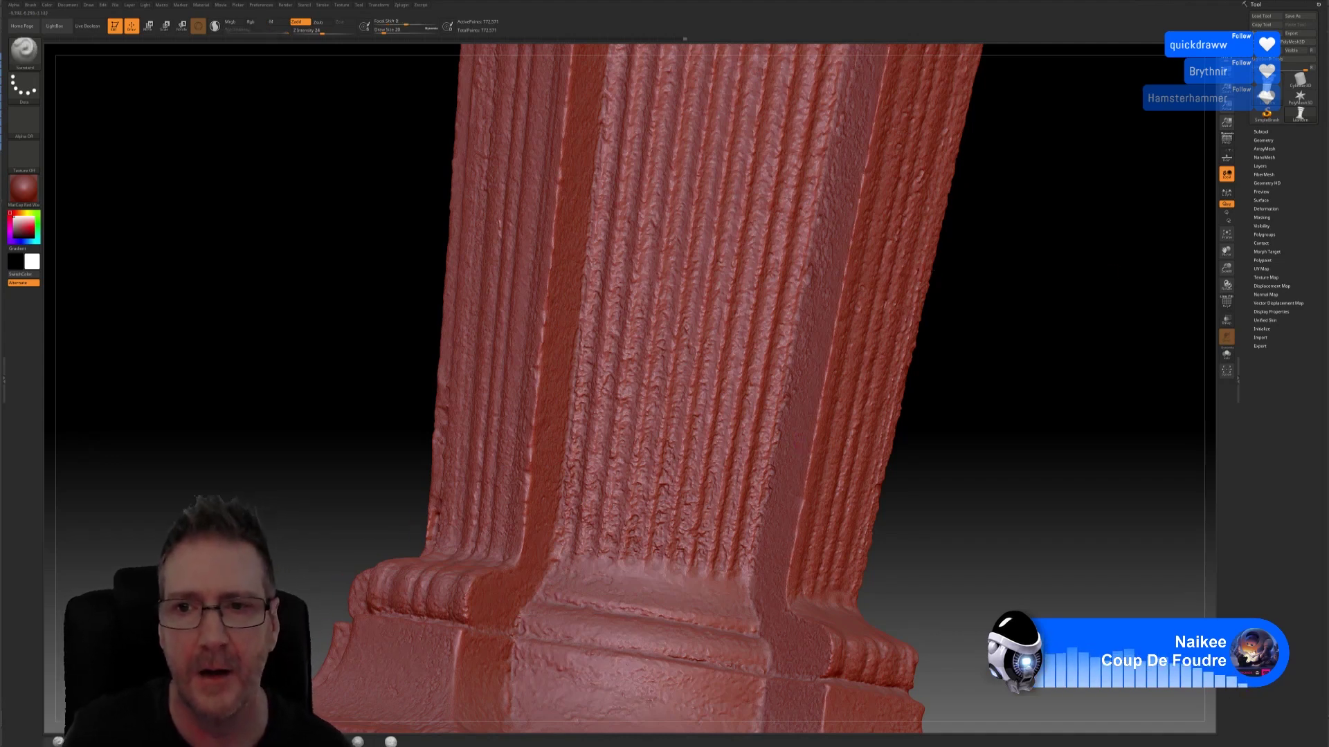
Step: Smooth the corner strip edges bordering the lower part of the next fluted face, above the base moulding
{"action": "left_click_drag", "start_coordinate": [1020, 299], "coordinate": [979, 304]}
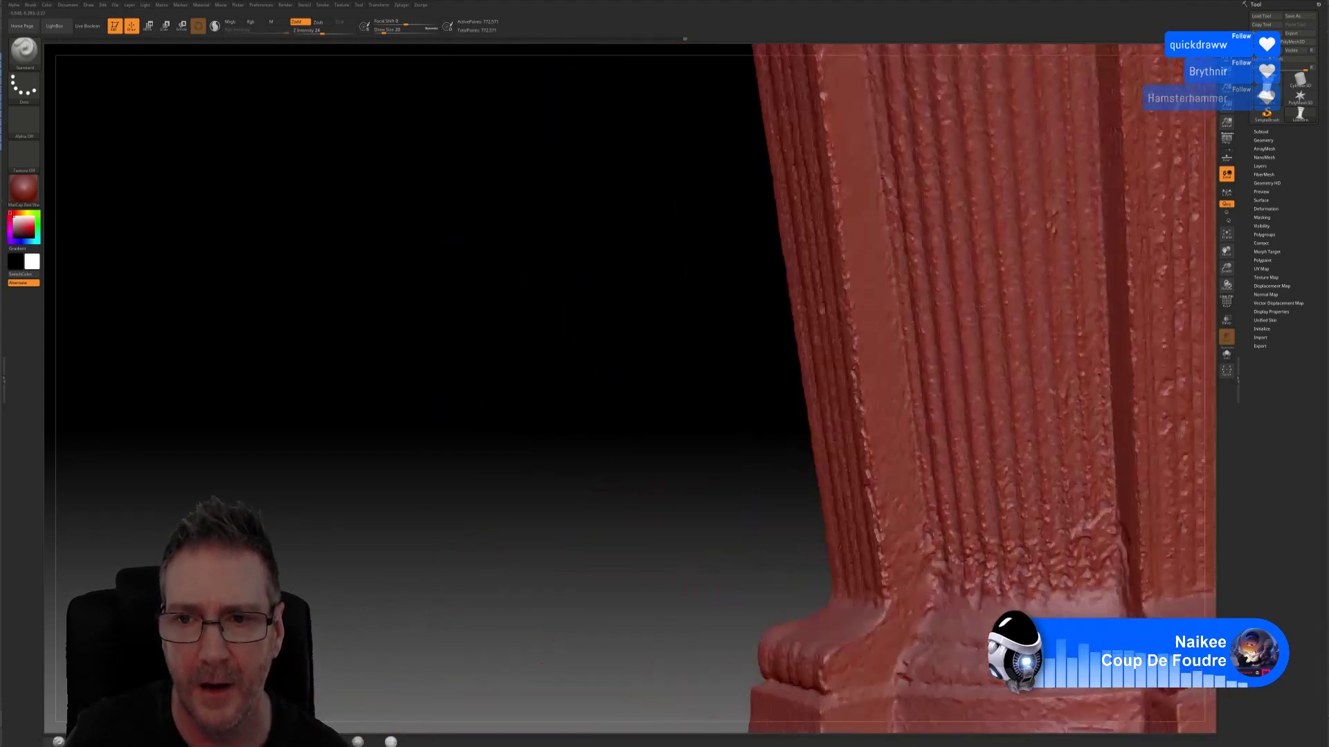
{"action": "left_click_drag", "start_coordinate": [741, 374], "coordinate": [510, 353]}
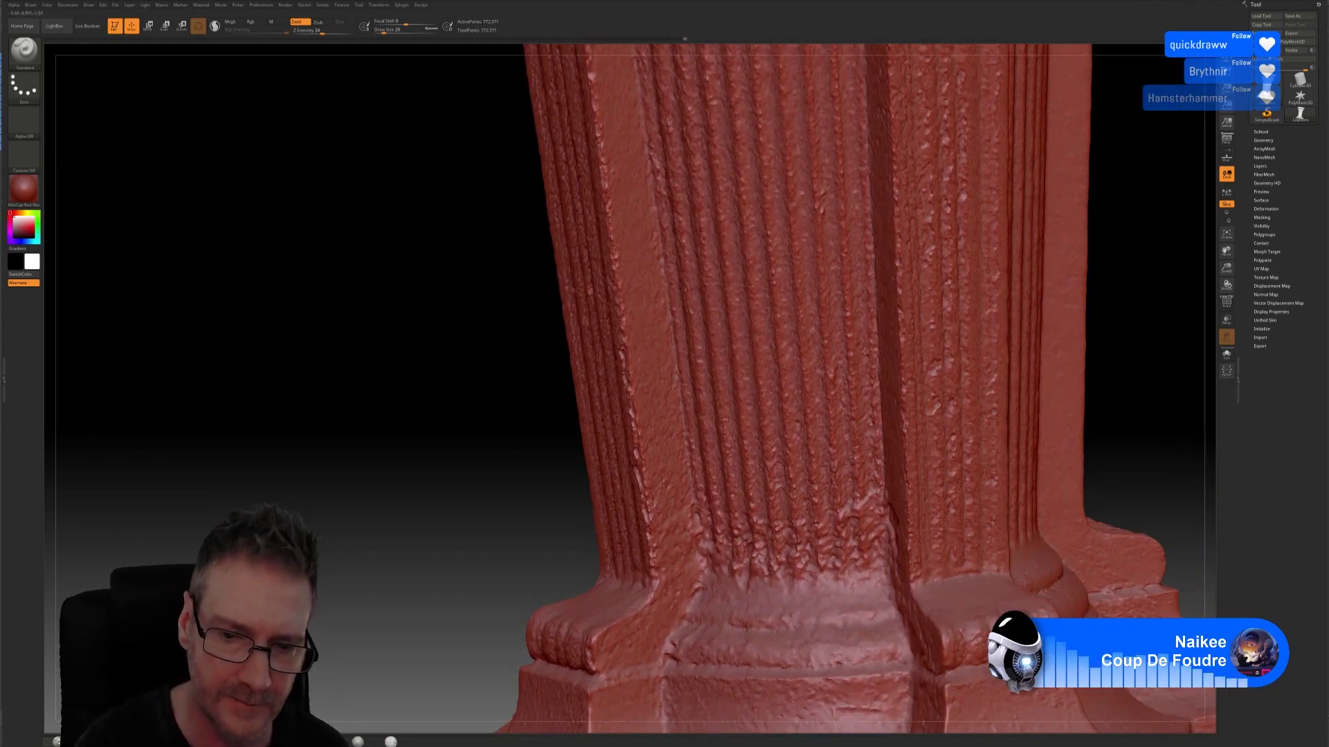
{"action": "key", "text": "shift"}
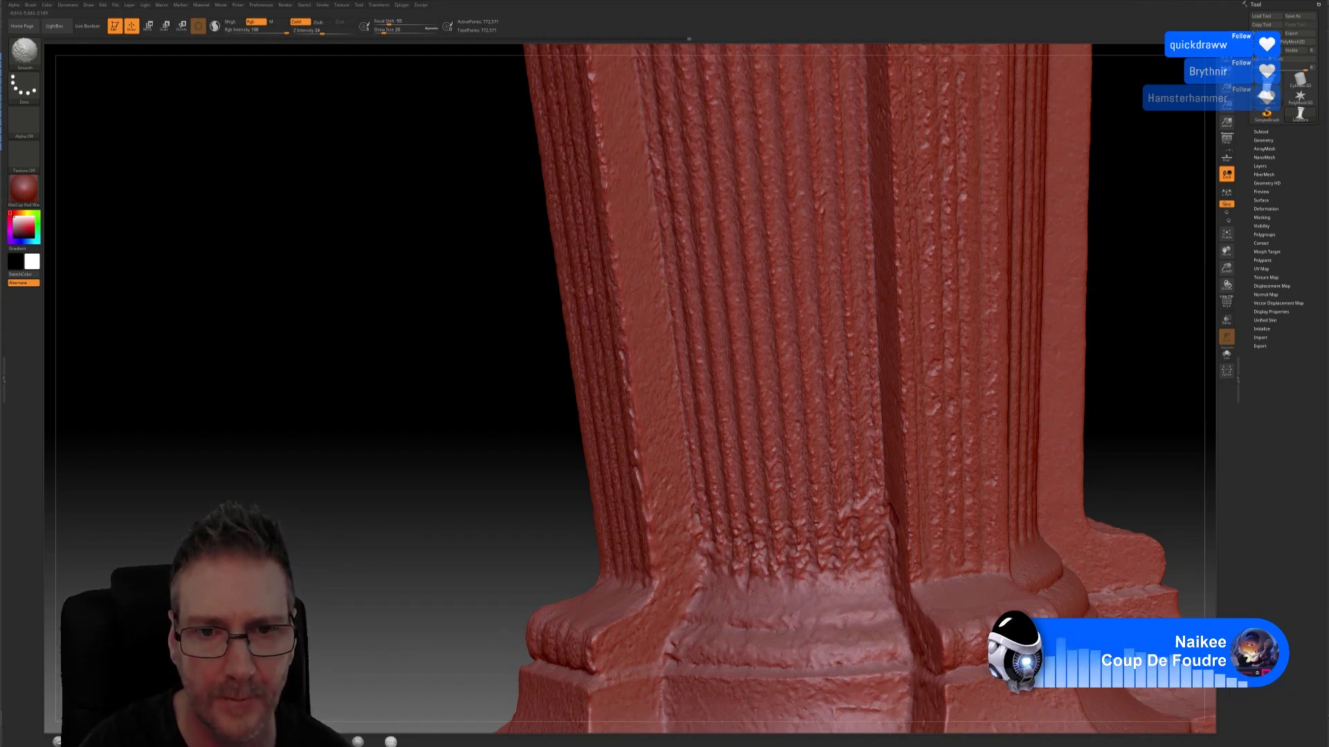
{"action": "key", "text": "shift"}
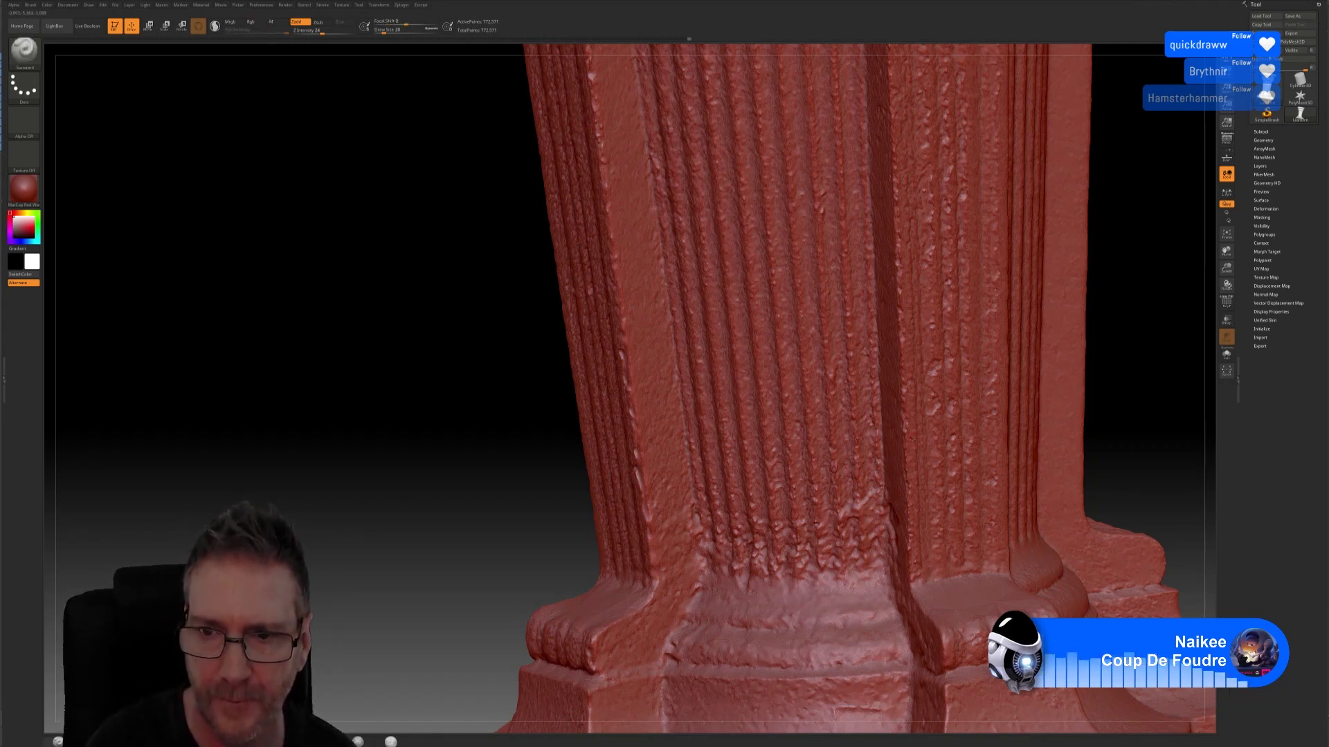
{"action": "key", "text": "shift"}
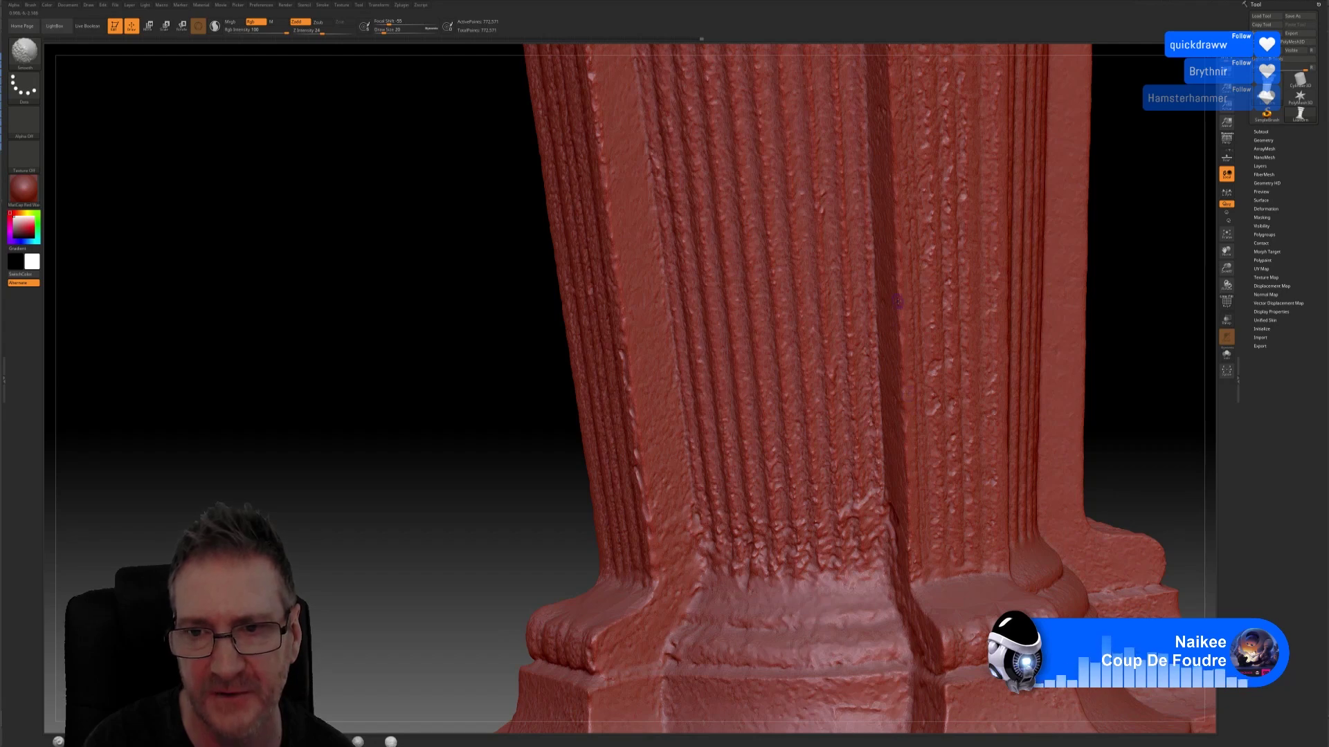
{"action": "key", "text": "shift"}
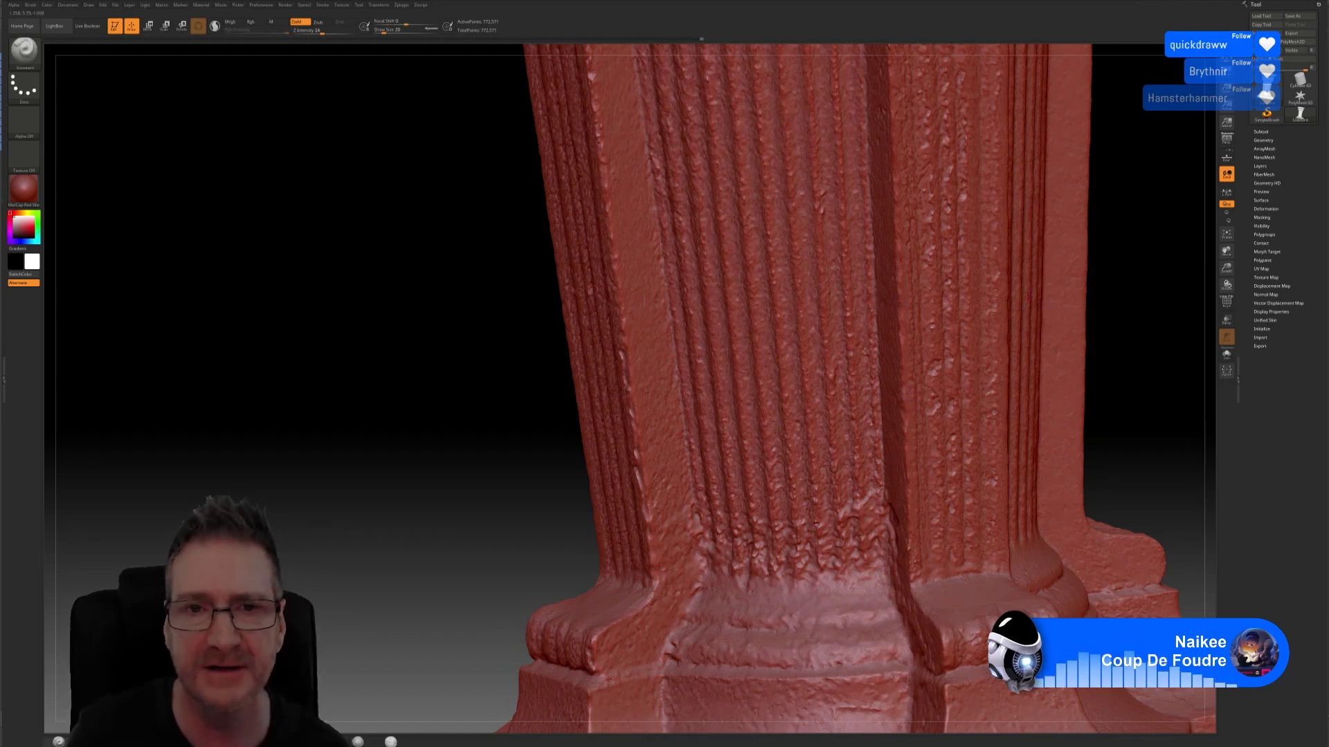
Step: Smooth the upper corner strip edges of that face beneath the carved capital and bring the adjoining fluted face into view
{"action": "left_click_drag", "start_coordinate": [394, 222], "coordinate": [385, 388], "text": "alt"}
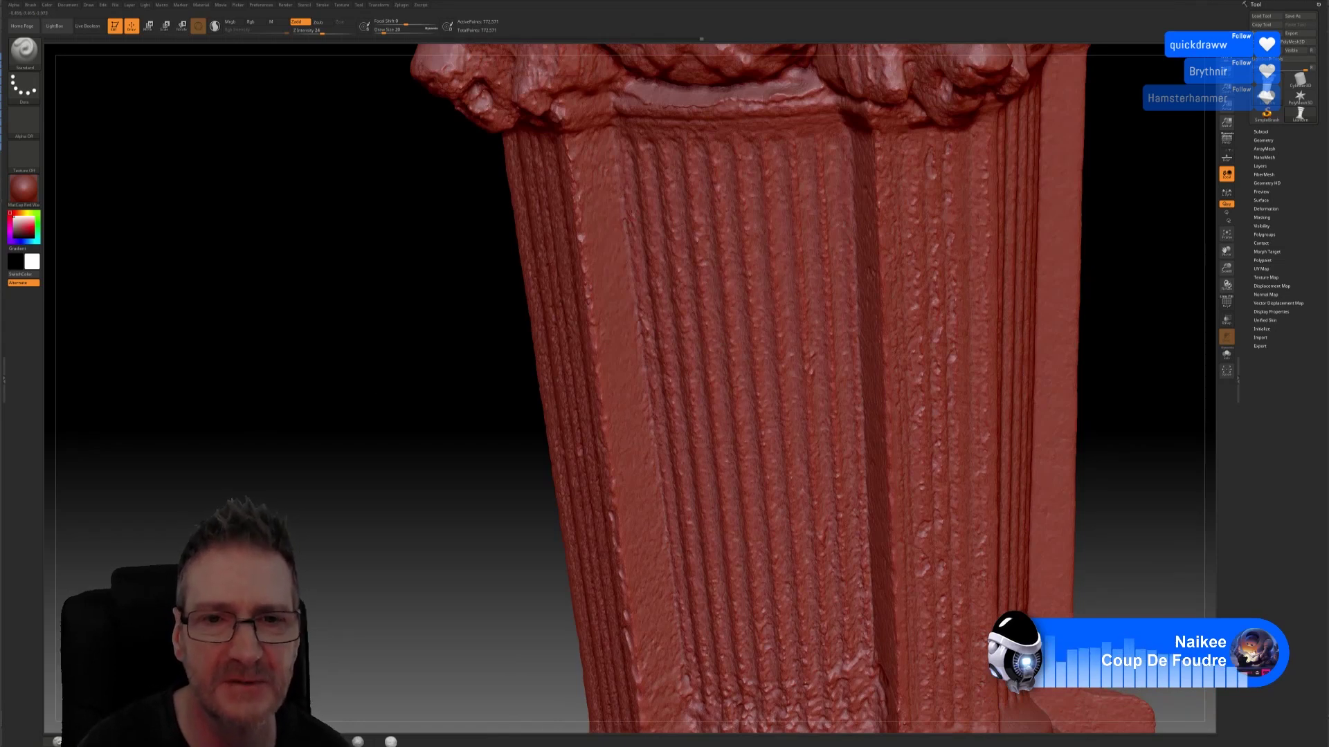
{"action": "key", "text": "shift"}
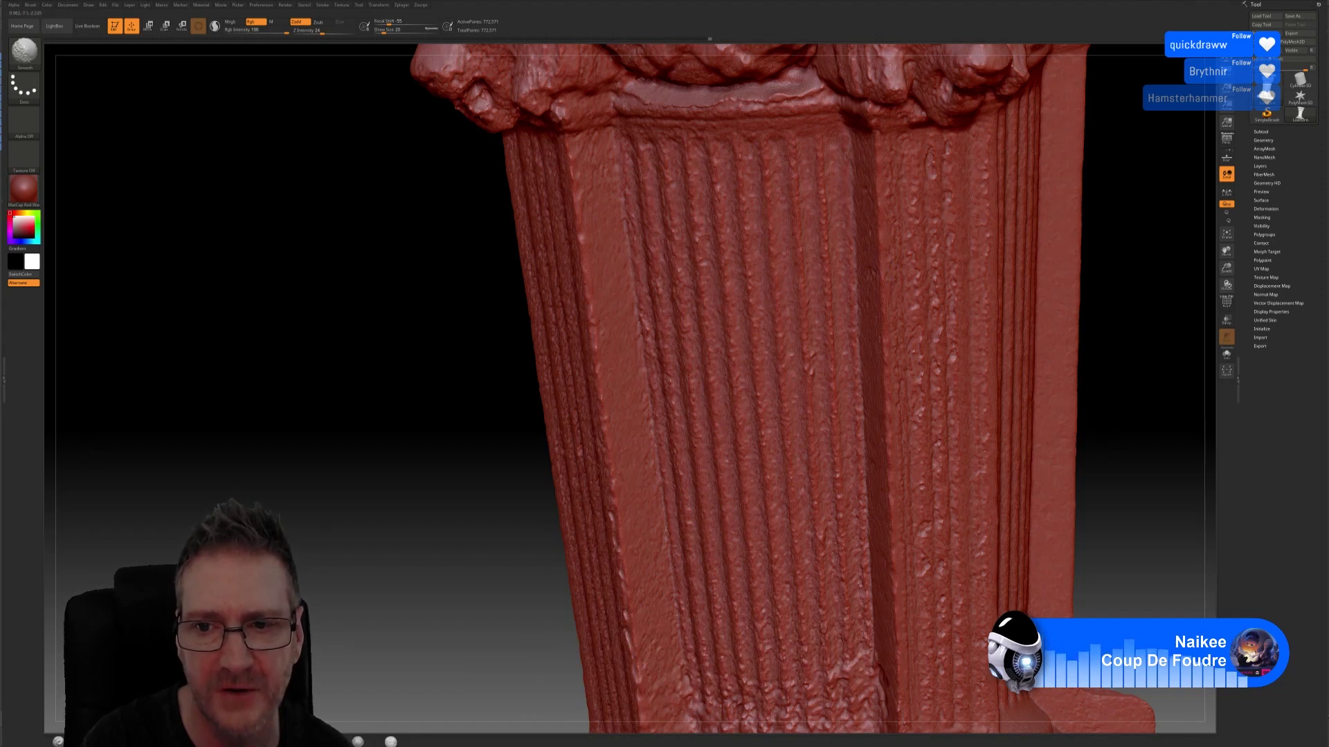
{"action": "key", "text": "shift"}
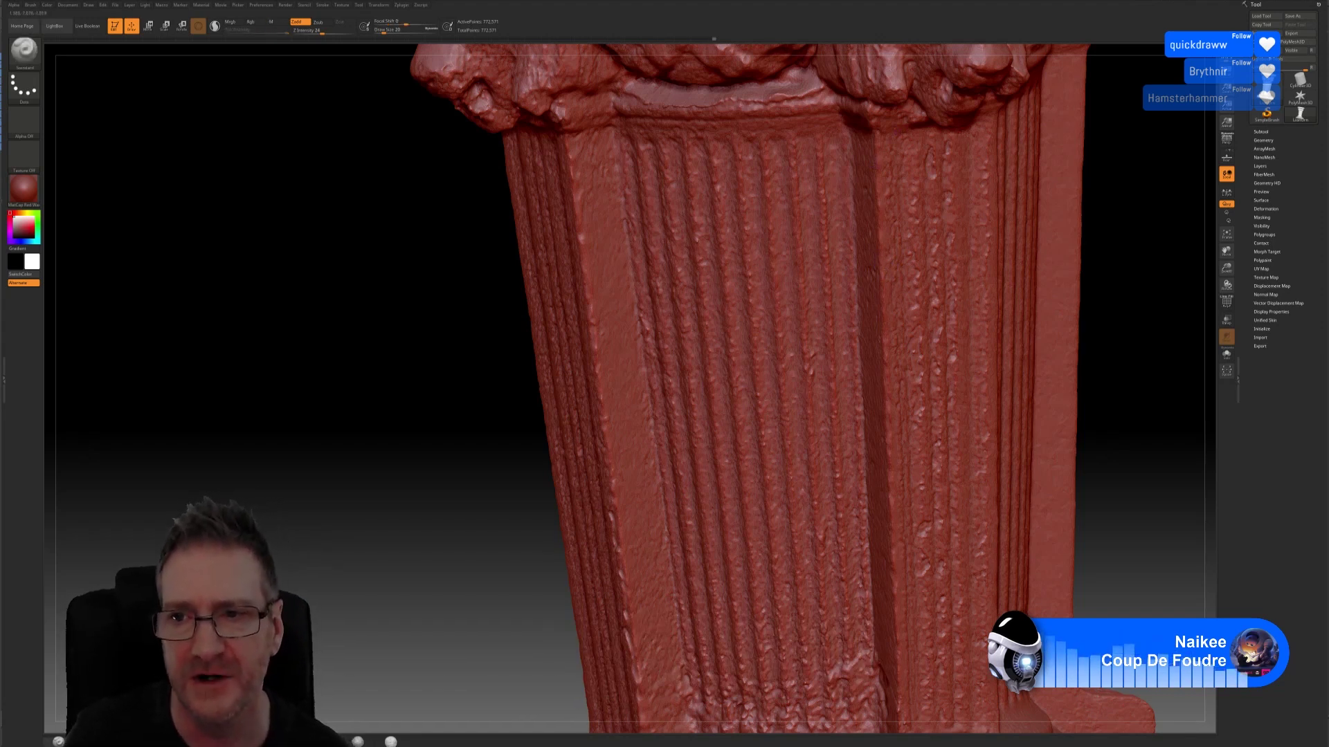
{"action": "mouse_move", "coordinate": [1102, 295]}
{"action": "right_mouse_down"}
{"action": "mouse_move", "coordinate": [891, 287]}
{"action": "mouse_move", "coordinate": [803, 306]}
{"action": "right_mouse_up"}
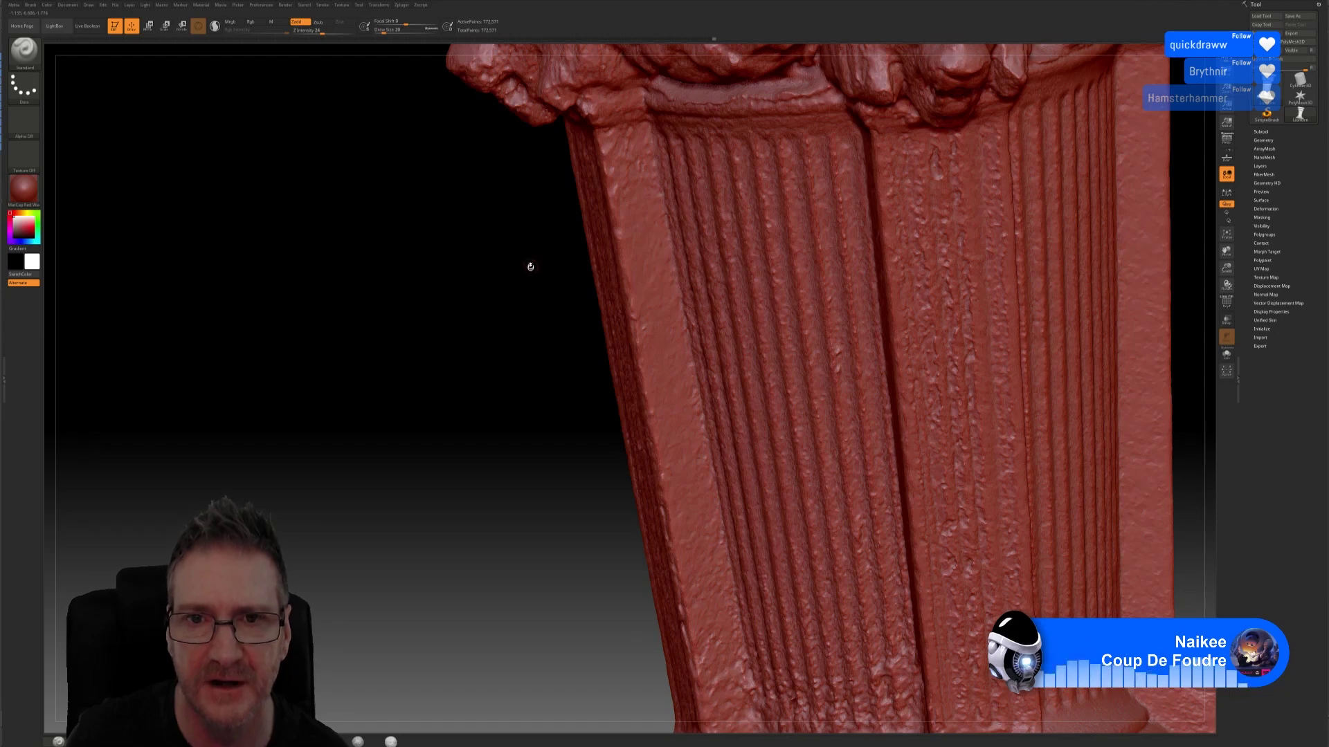
Step: Smooth rough spots on the capital's side where the garland hangs between two lion heads
{"action": "right_click_drag", "start_coordinate": [528, 264], "coordinate": [536, 400], "text": "alt"}
{"action": "mouse_move", "coordinate": [504, 347]}
{"action": "right_mouse_down", "text": "alt"}
{"action": "mouse_move", "coordinate": [507, 380]}
{"action": "mouse_move", "coordinate": [589, 385]}
{"action": "mouse_move", "coordinate": [548, 362]}
{"action": "mouse_move", "coordinate": [609, 313]}
{"action": "right_mouse_up", "text": "alt"}
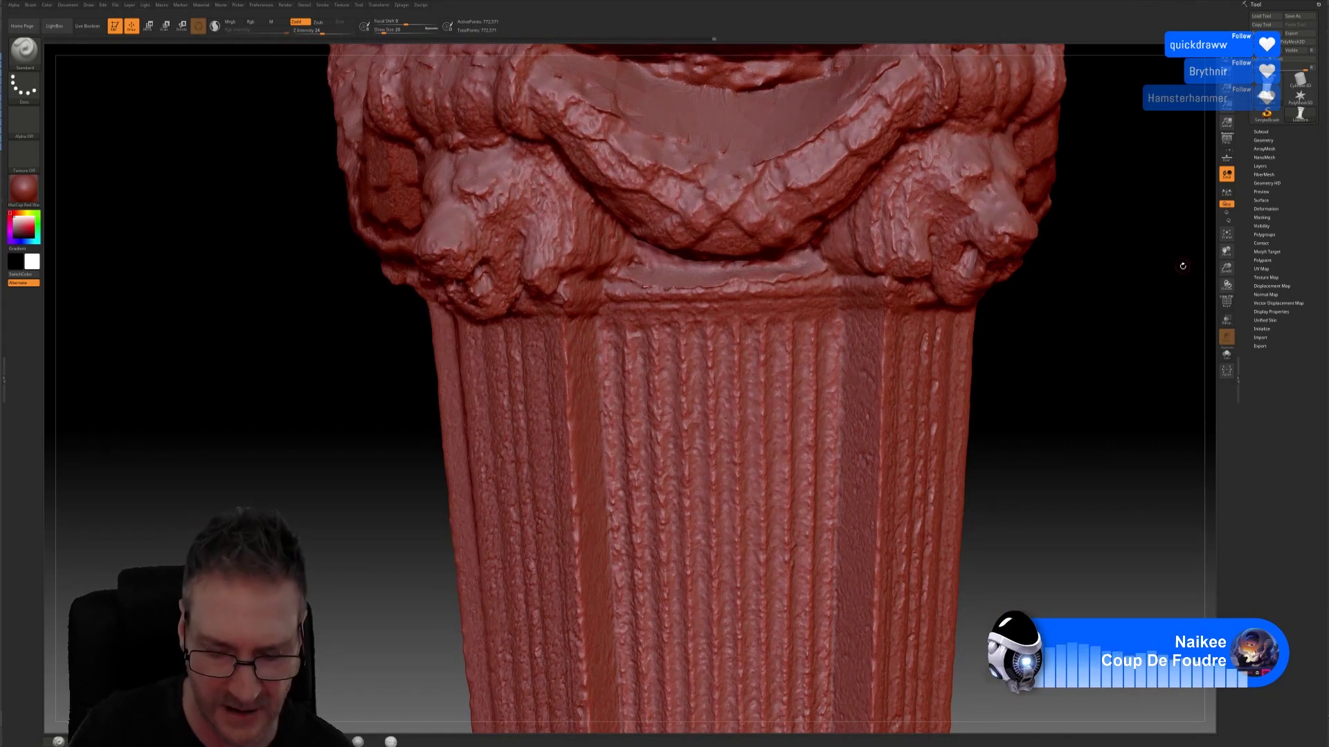
{"action": "key", "text": "shift"}
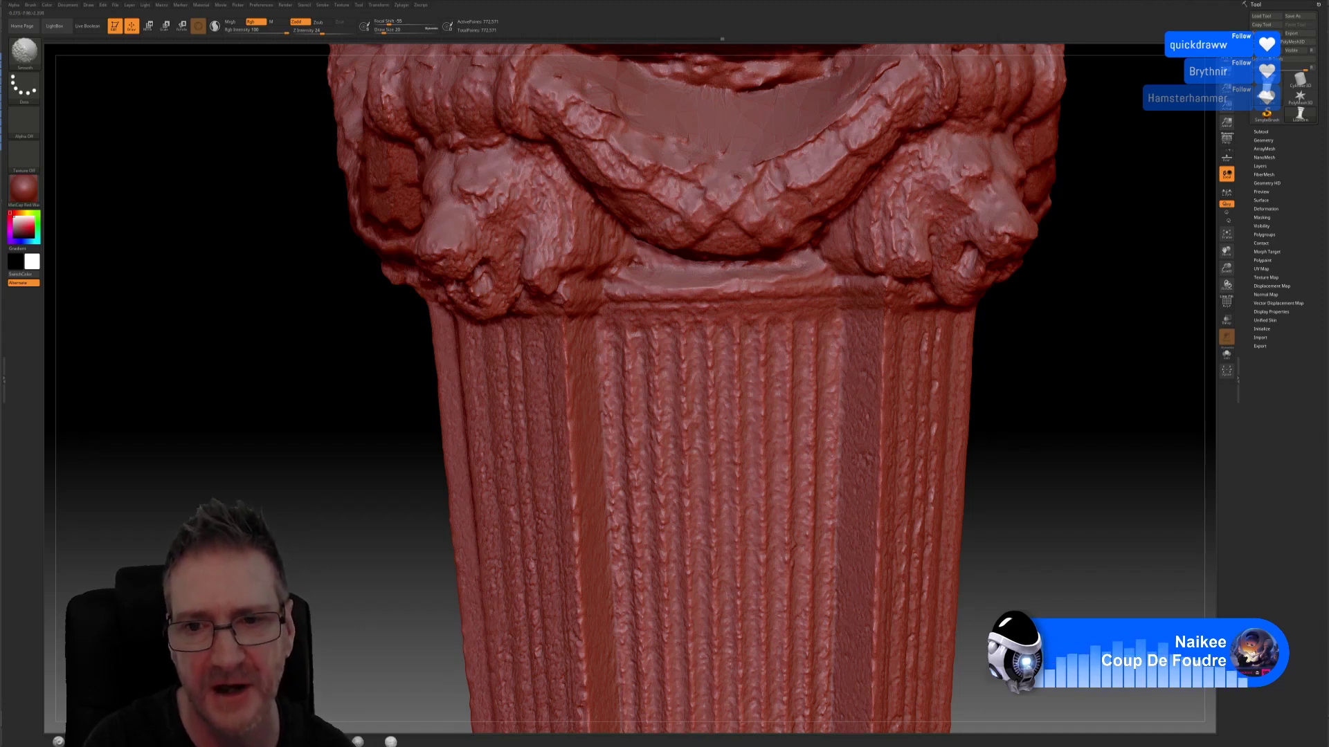
{"action": "key", "text": "shift"}
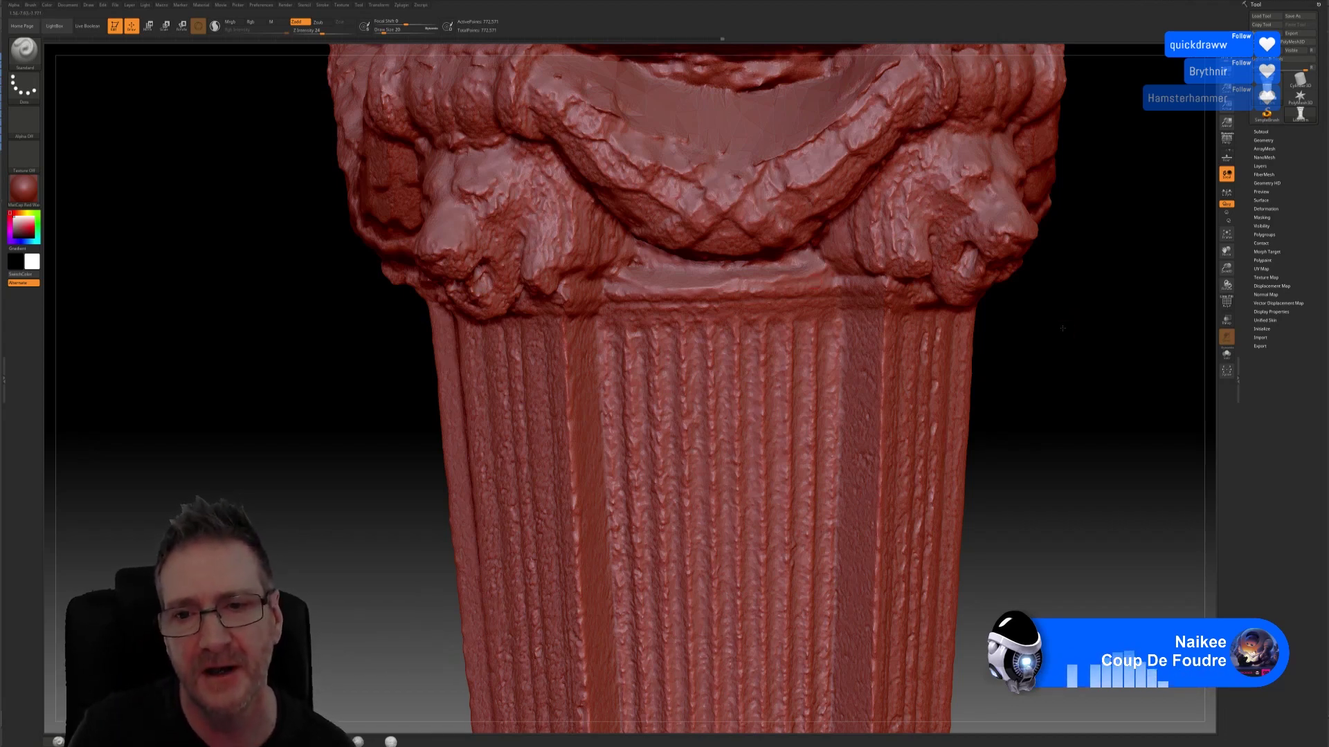
Step: Touch up and smooth the adjoining side of the capital, around the top of the fluted panel
{"action": "left_click_drag", "start_coordinate": [1075, 319], "coordinate": [1043, 327]}
{"action": "left_click_drag", "start_coordinate": [592, 399], "coordinate": [404, 427]}
{"action": "left_click_drag", "start_coordinate": [1080, 367], "coordinate": [1072, 375]}
{"action": "left_click_drag", "start_coordinate": [989, 385], "coordinate": [1115, 356]}
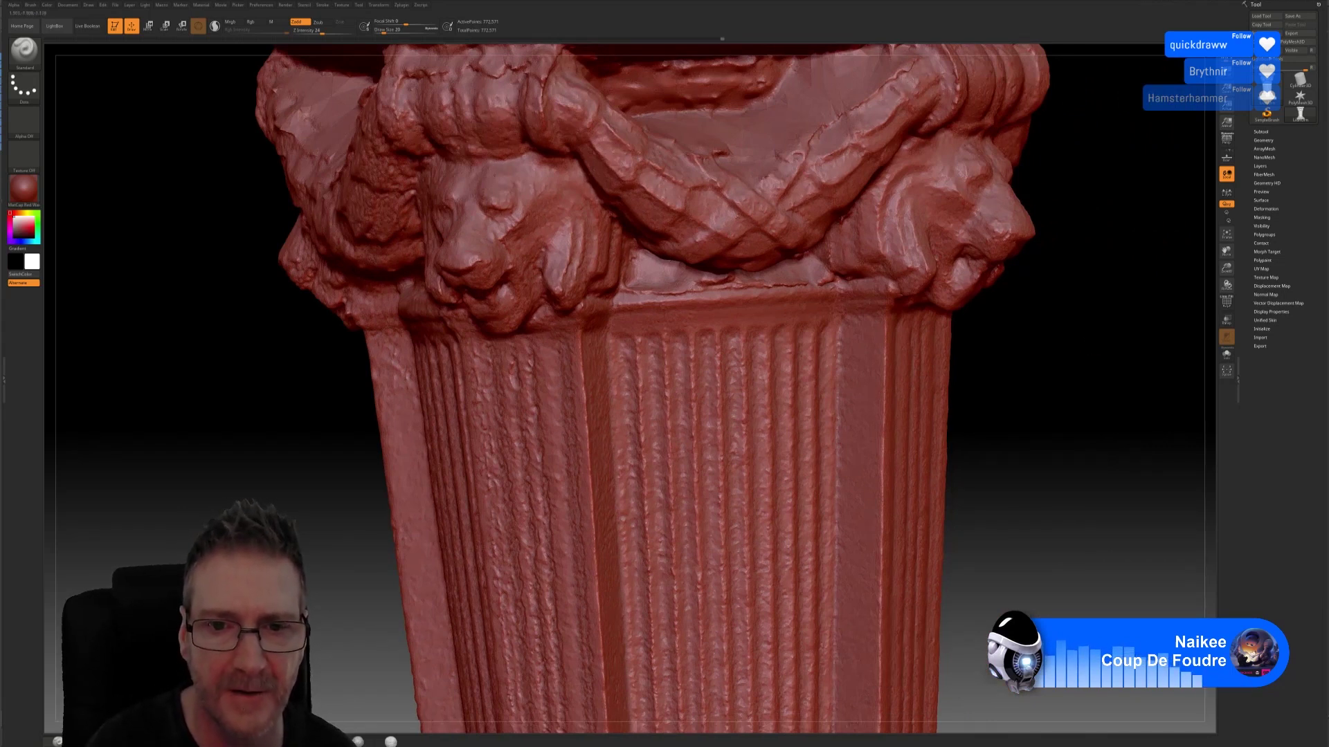
{"action": "key", "text": "shift"}
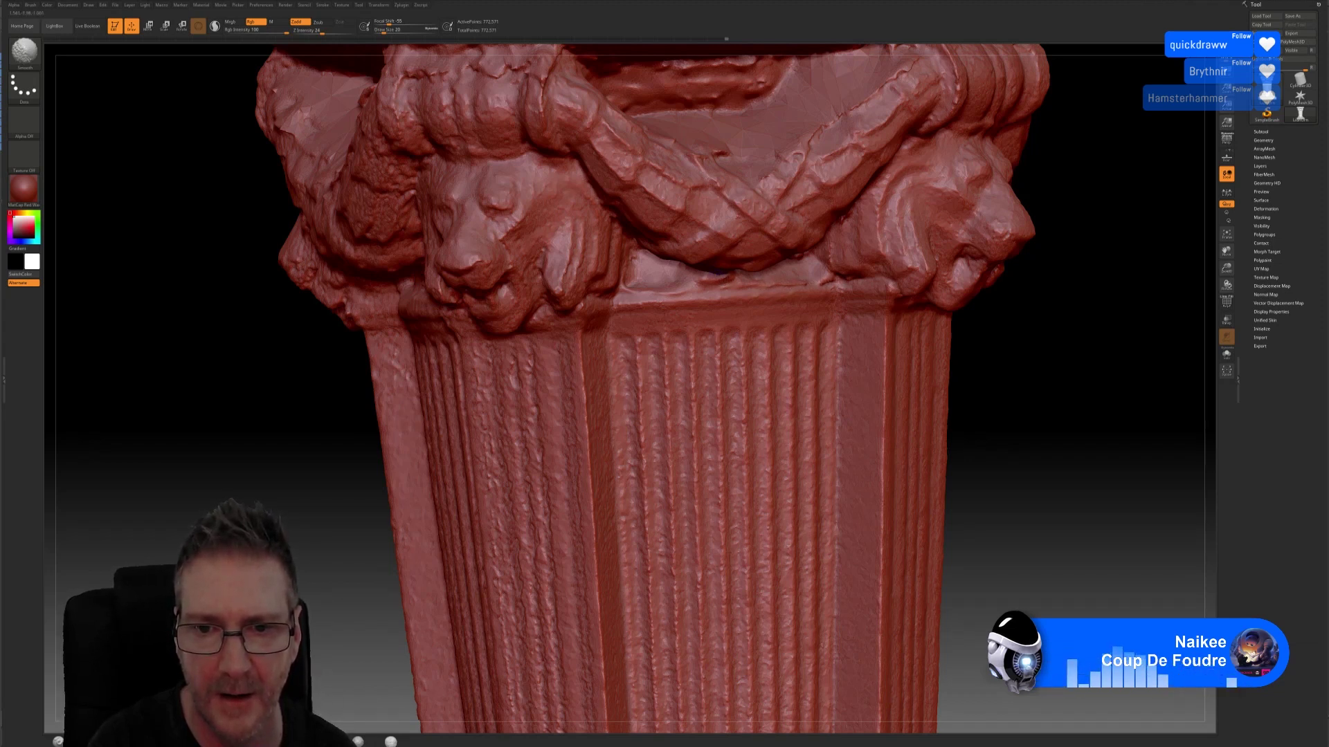
{"action": "key", "text": "shift"}
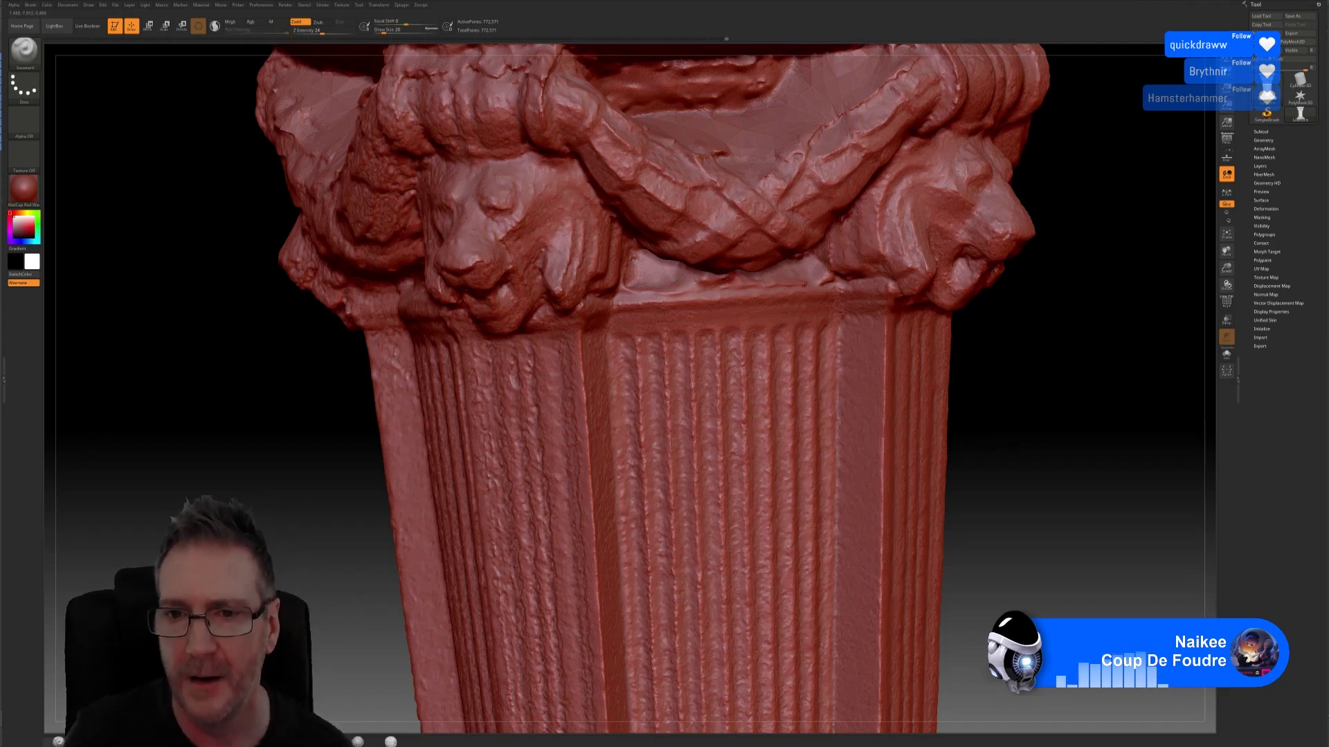
Step: Touch up and smooth the ledge between the hanging garland and the fluted shaft on the next sides
{"action": "left_click_drag", "start_coordinate": [1052, 345], "coordinate": [1190, 352]}
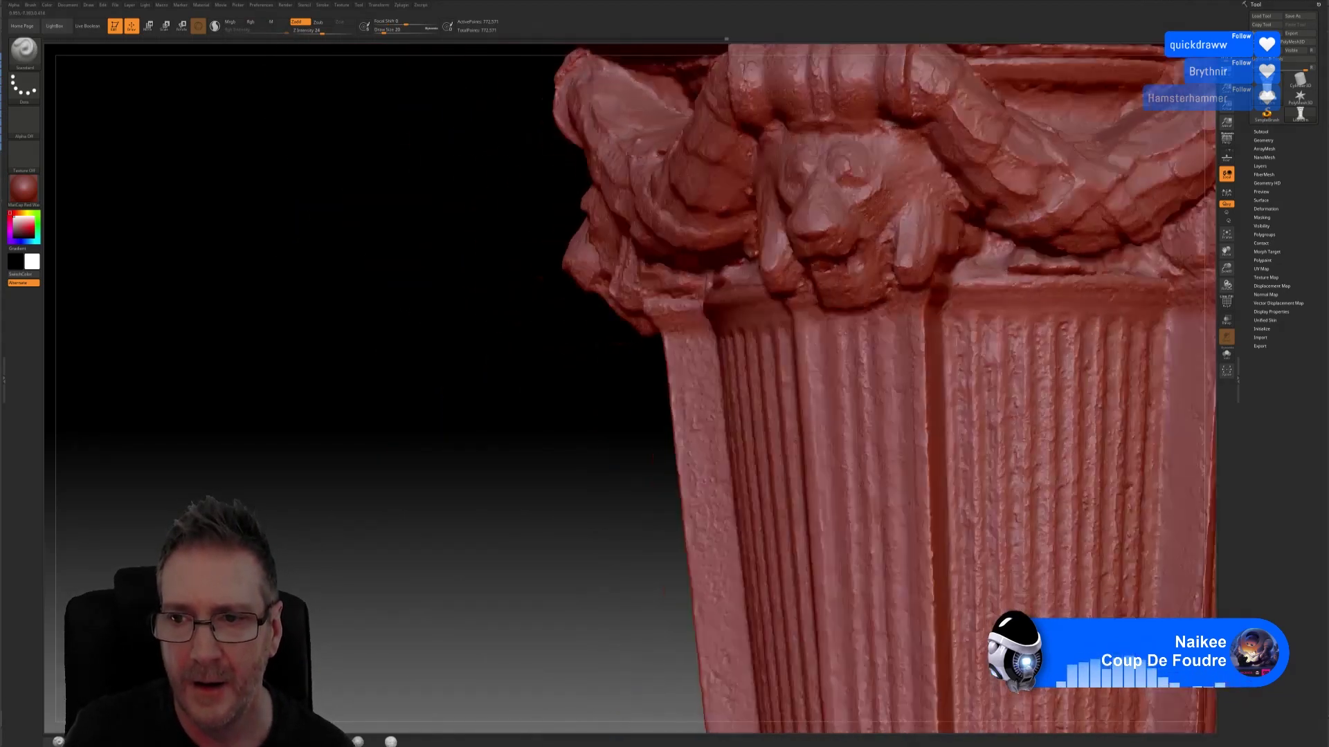
{"action": "left_click_drag", "start_coordinate": [1026, 341], "coordinate": [1039, 370]}
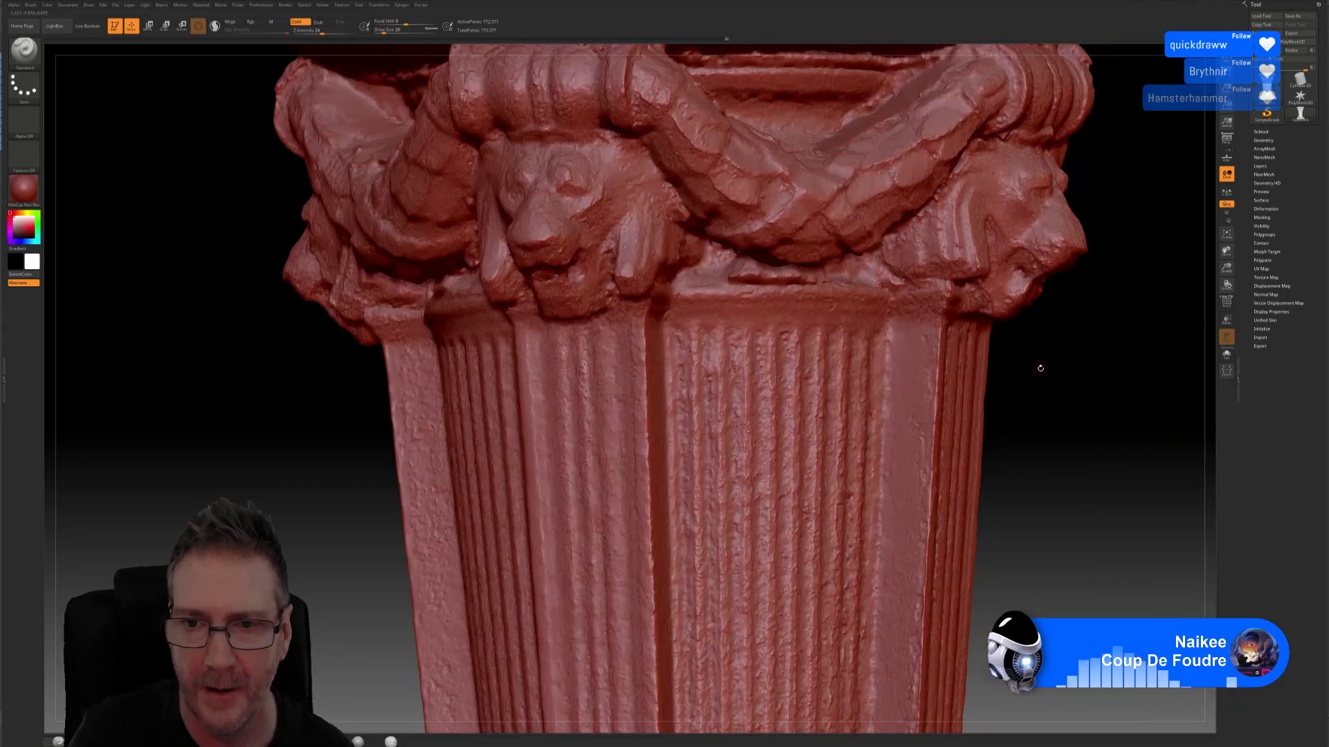
{"action": "key", "text": "shift"}
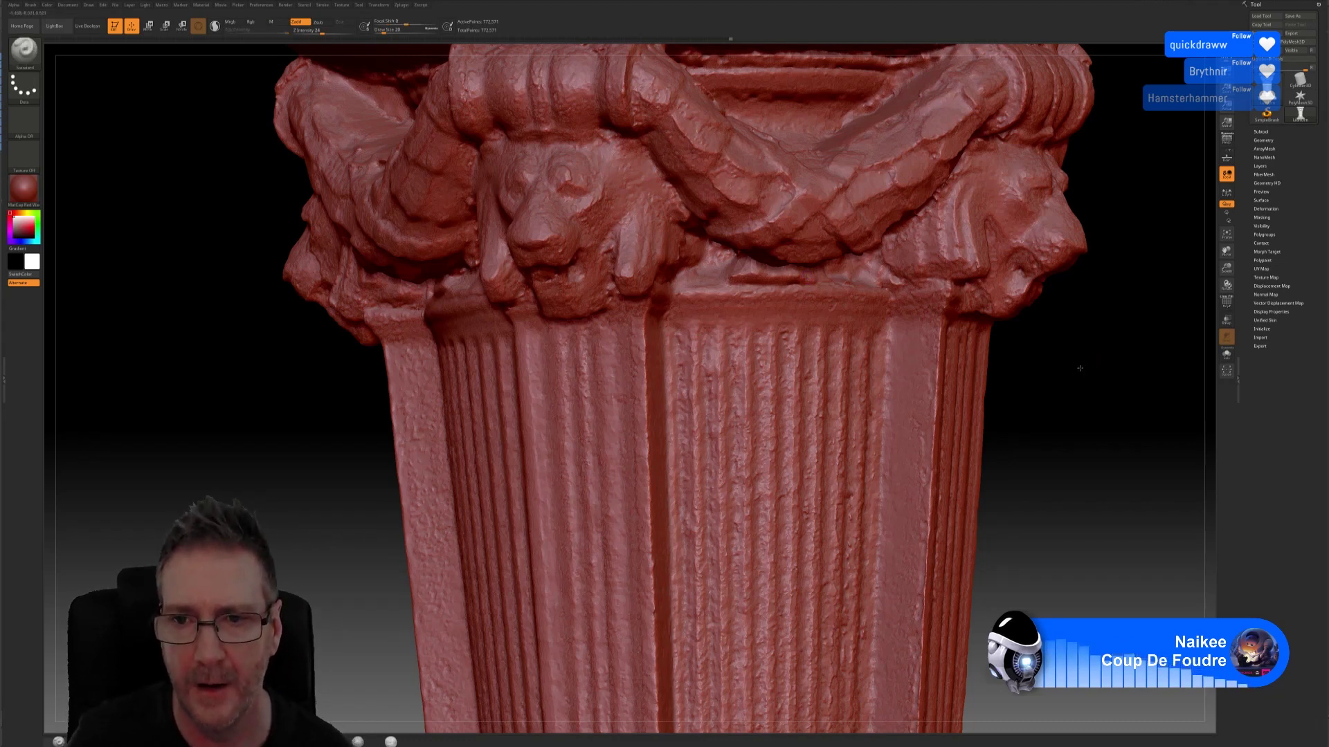
{"action": "mouse_move", "coordinate": [1104, 344]}
{"action": "left_mouse_down"}
{"action": "mouse_move", "coordinate": [973, 374]}
{"action": "mouse_move", "coordinate": [1079, 395]}
{"action": "mouse_move", "coordinate": [1003, 398]}
{"action": "mouse_move", "coordinate": [1011, 413]}
{"action": "mouse_move", "coordinate": [998, 413]}
{"action": "left_mouse_up"}
{"action": "left_click_drag", "start_coordinate": [122, 374], "coordinate": [158, 374]}
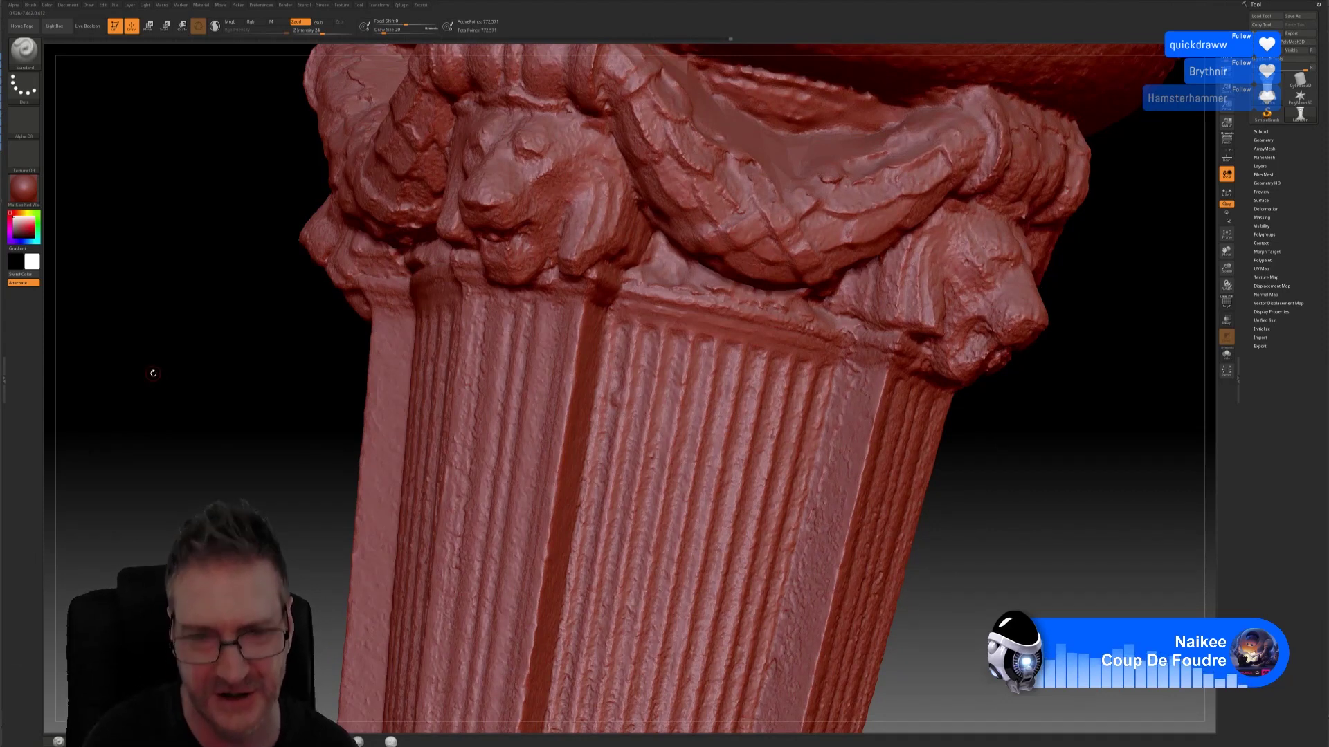
{"action": "key", "text": "shift"}
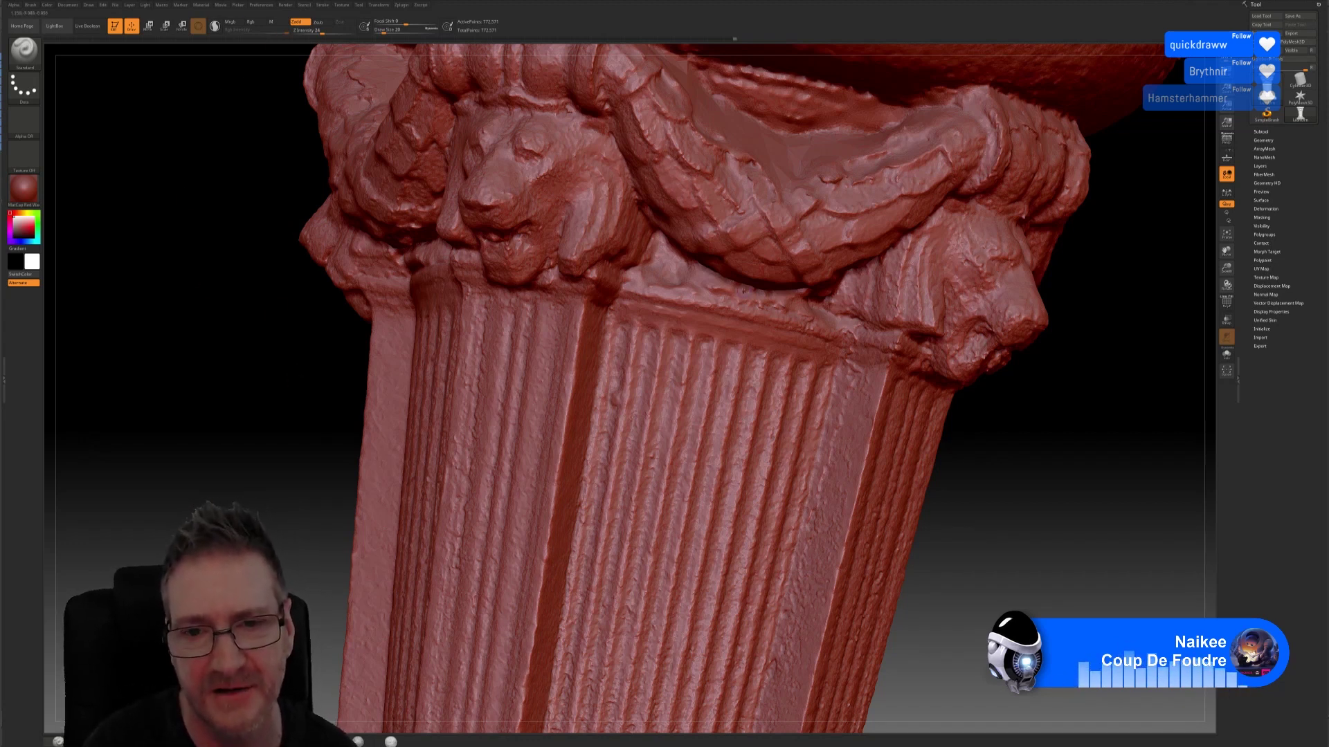
{"action": "key", "text": "shift"}
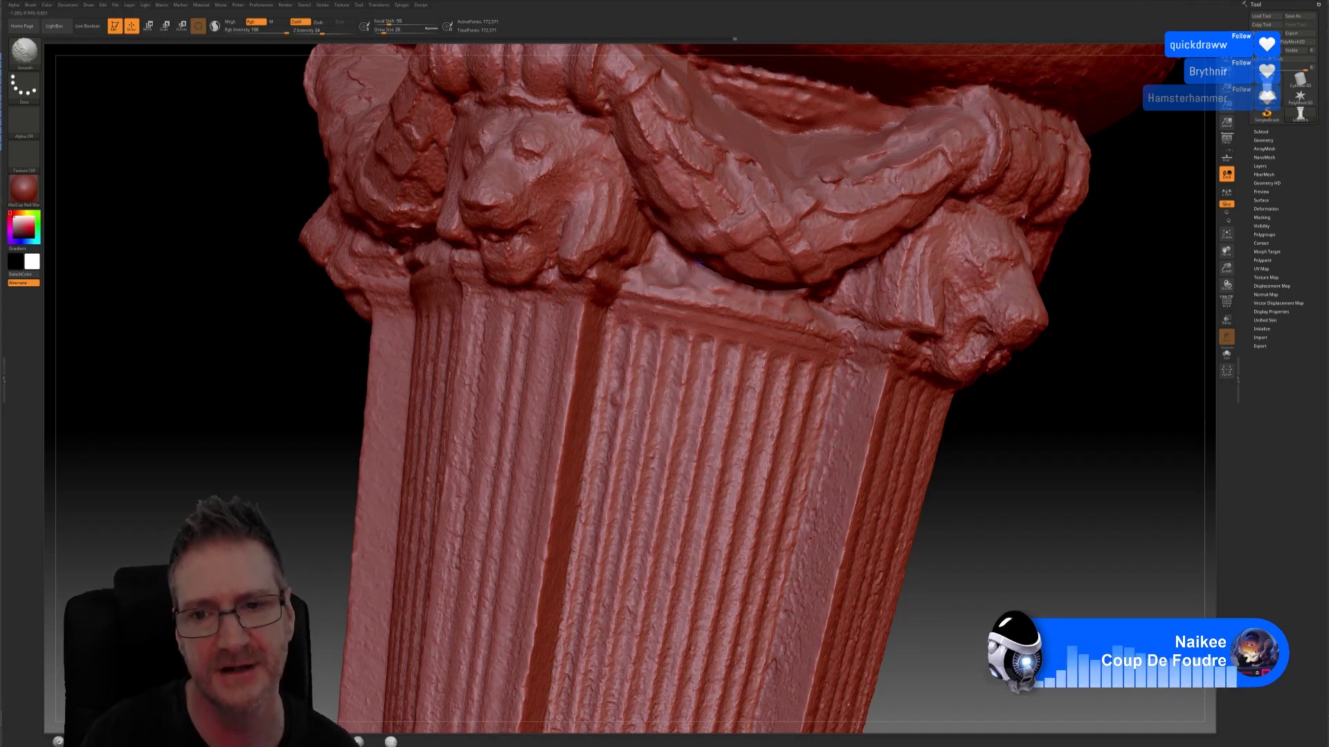
Step: Smooth the flat recess above the garland, under the capital's round rim
{"action": "mouse_move", "coordinate": [1071, 399]}
{"action": "left_mouse_down"}
{"action": "mouse_move", "coordinate": [1000, 409]}
{"action": "mouse_move", "coordinate": [1046, 427]}
{"action": "mouse_move", "coordinate": [1031, 423]}
{"action": "mouse_move", "coordinate": [1005, 476]}
{"action": "mouse_move", "coordinate": [1055, 452]}
{"action": "left_mouse_up"}
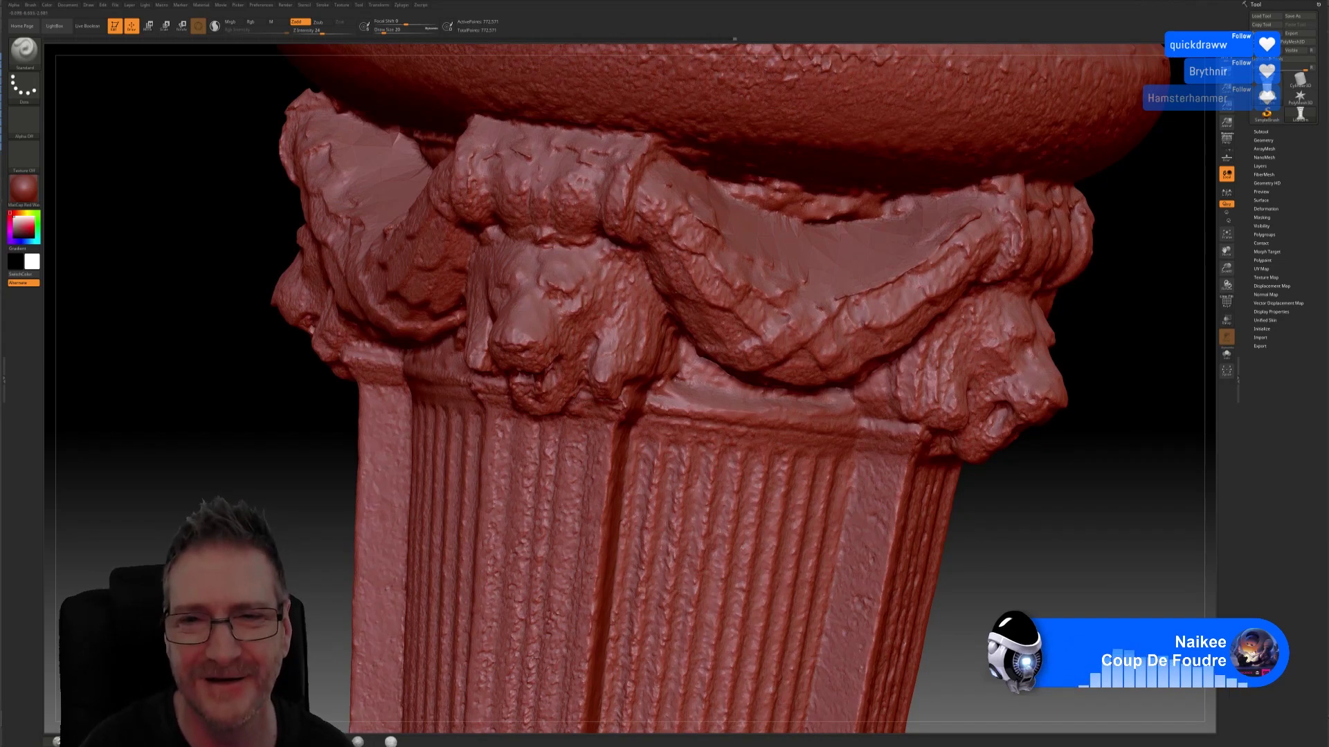
{"action": "key", "text": "shift"}
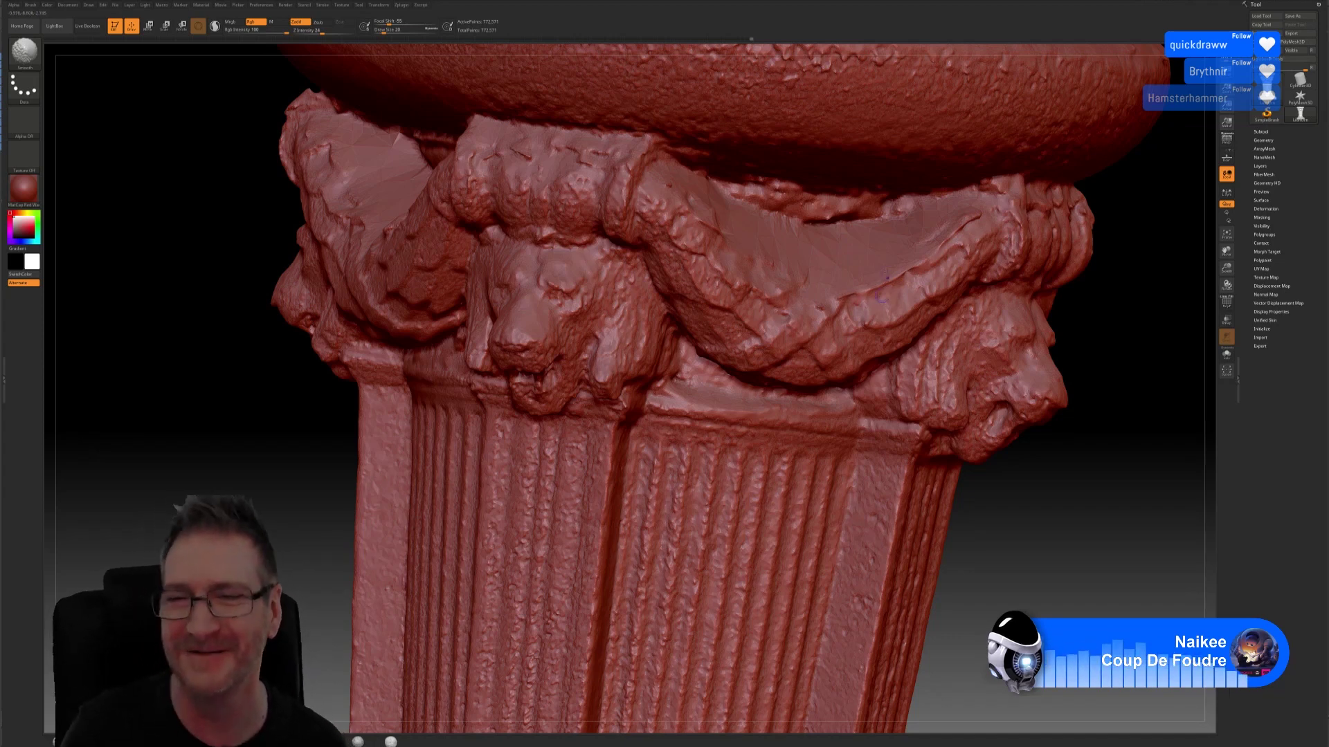
{"action": "left_click_drag", "start_coordinate": [1097, 312], "coordinate": [1149, 315]}
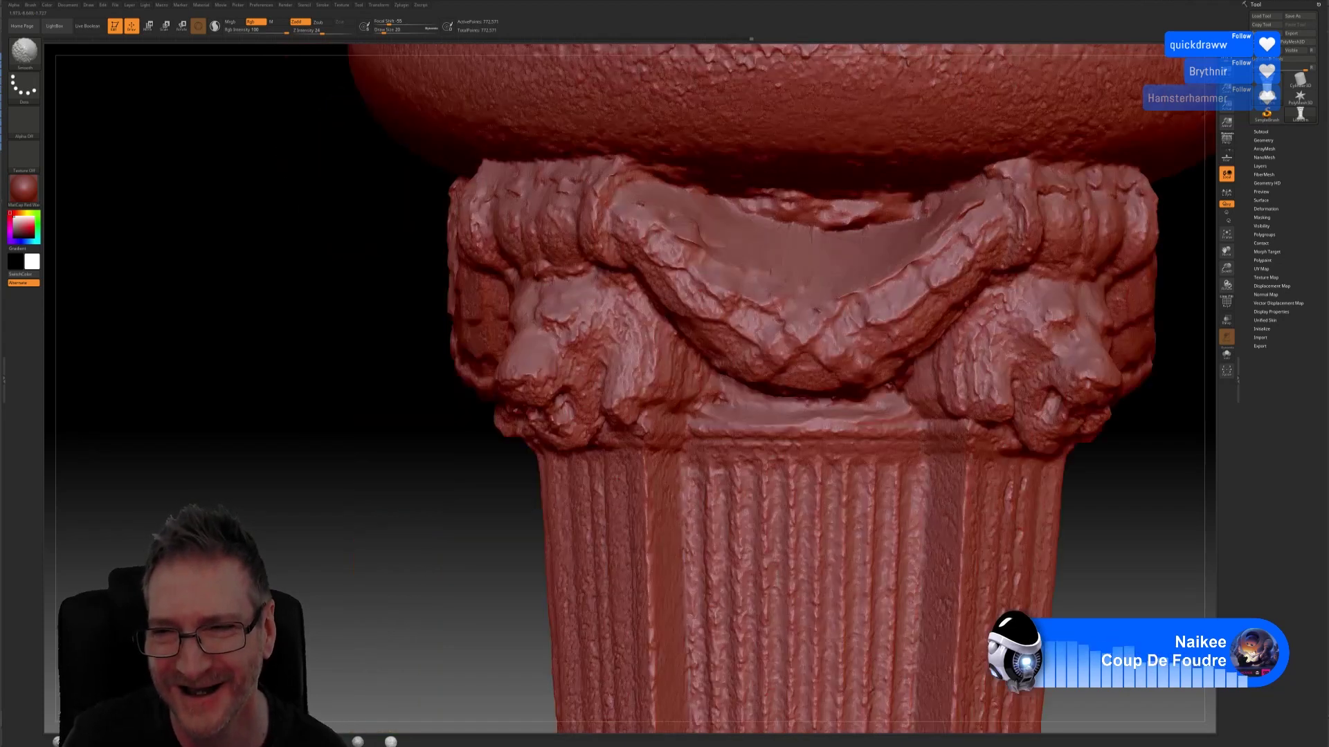
{"action": "key", "text": "shift"}
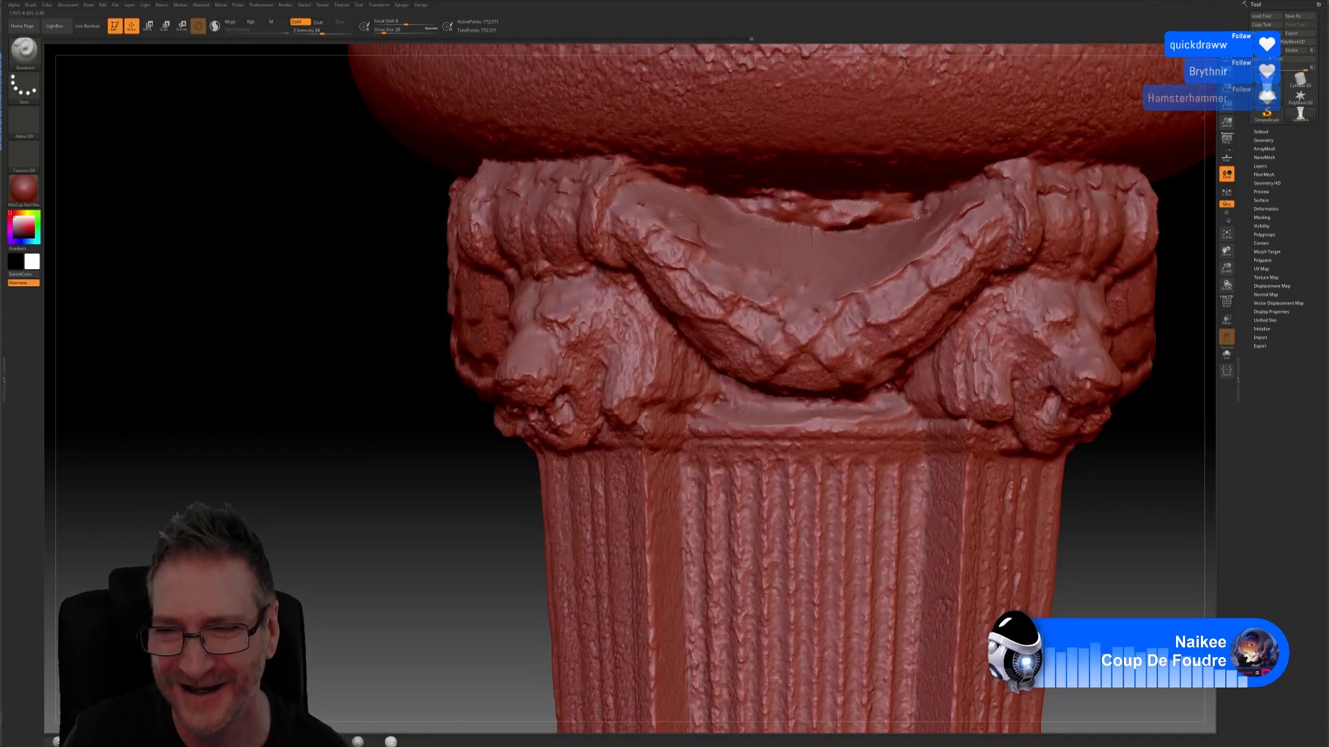
Step: Continue around the capital, smoothing the garland area between the neighbouring lion heads
{"action": "left_click_drag", "start_coordinate": [1071, 346], "coordinate": [637, 320]}
{"action": "left_click_drag", "start_coordinate": [1212, 232], "coordinate": [898, 209], "text": "alt"}
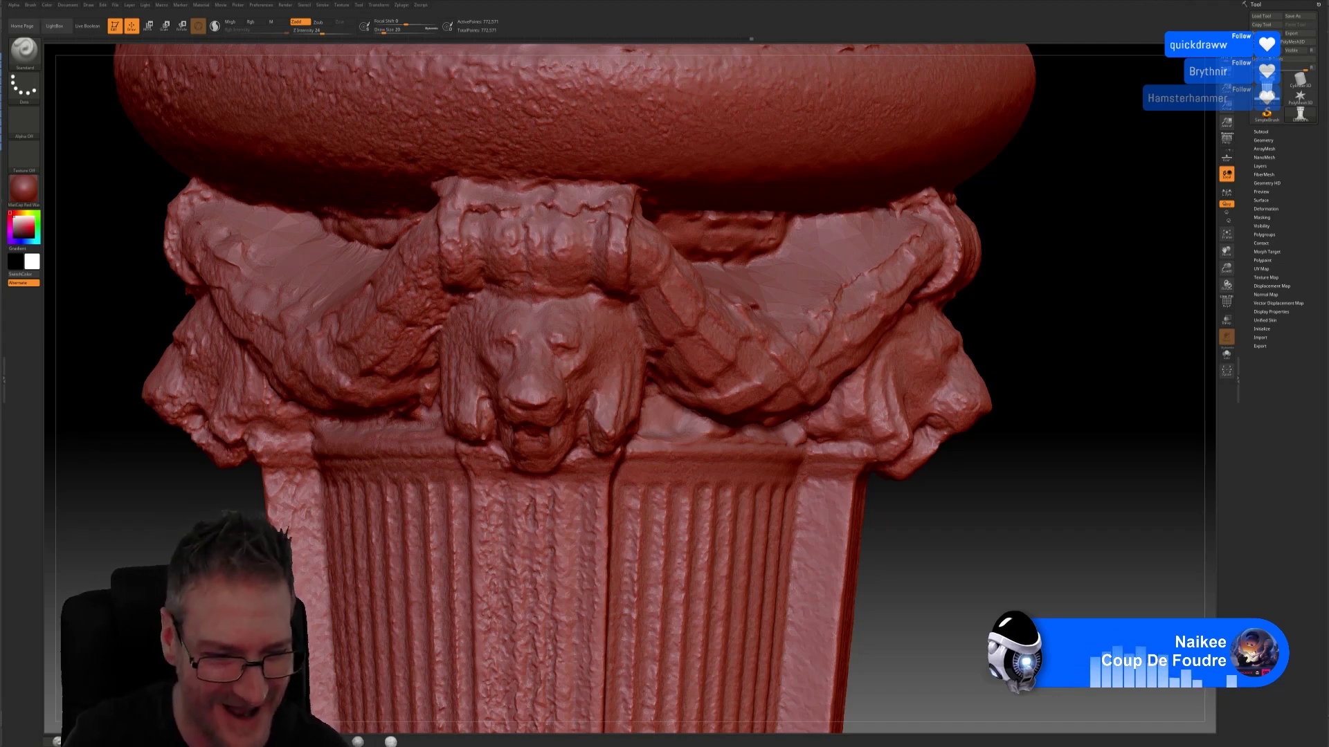
{"action": "left_click_drag", "start_coordinate": [992, 344], "coordinate": [955, 346]}
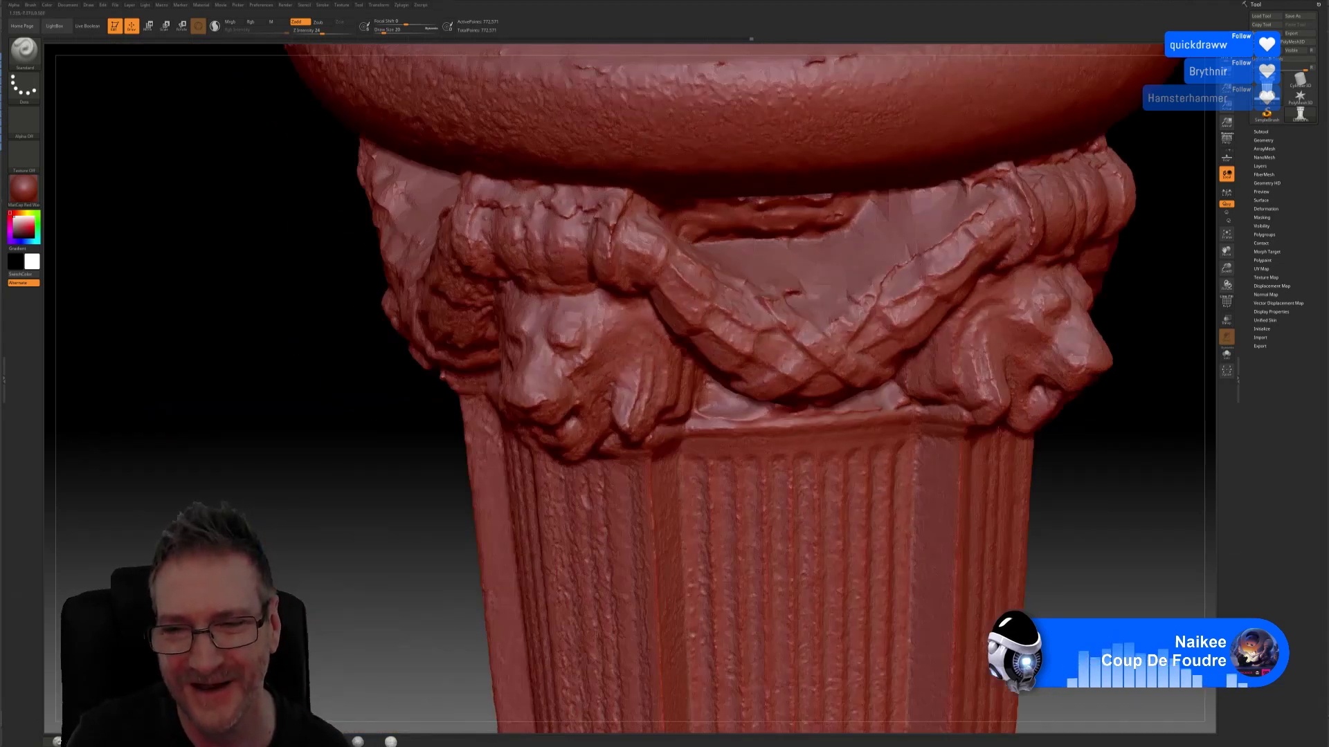
{"action": "left_click_drag", "start_coordinate": [1070, 458], "coordinate": [944, 481]}
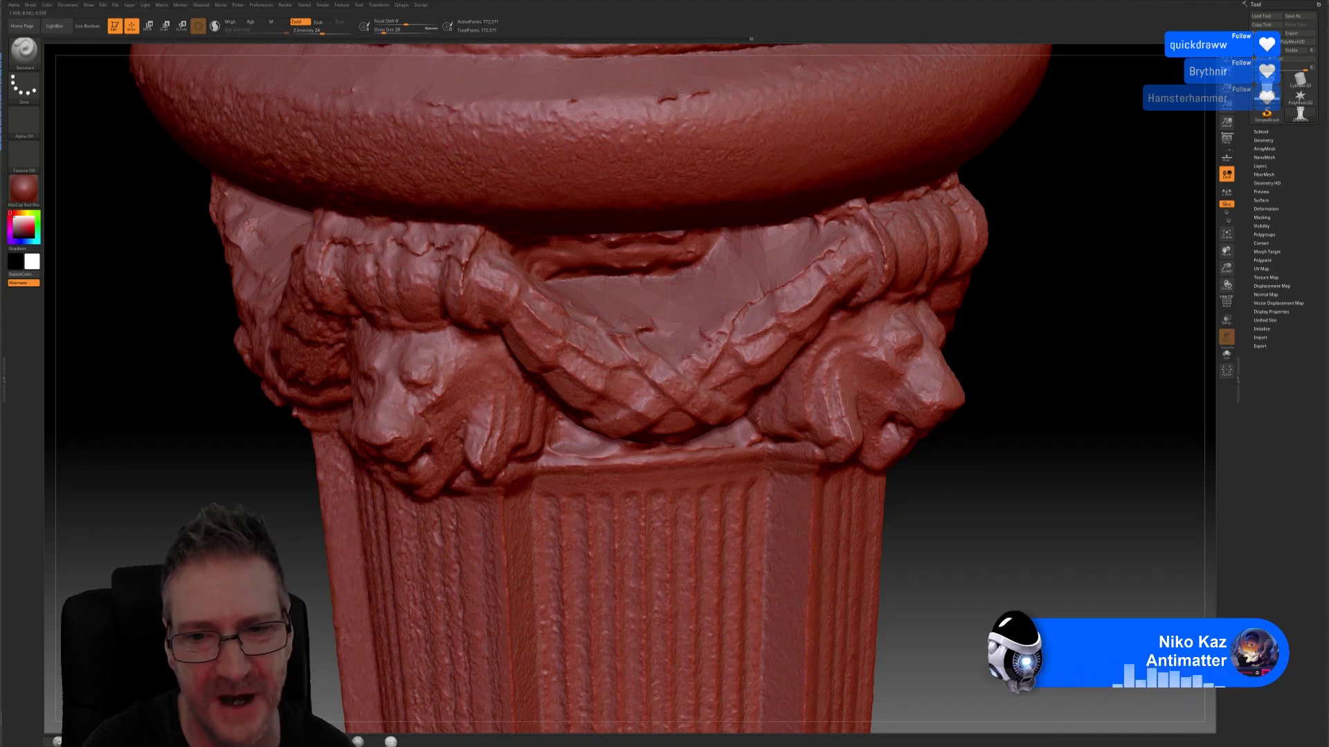
{"action": "key", "text": "shift"}
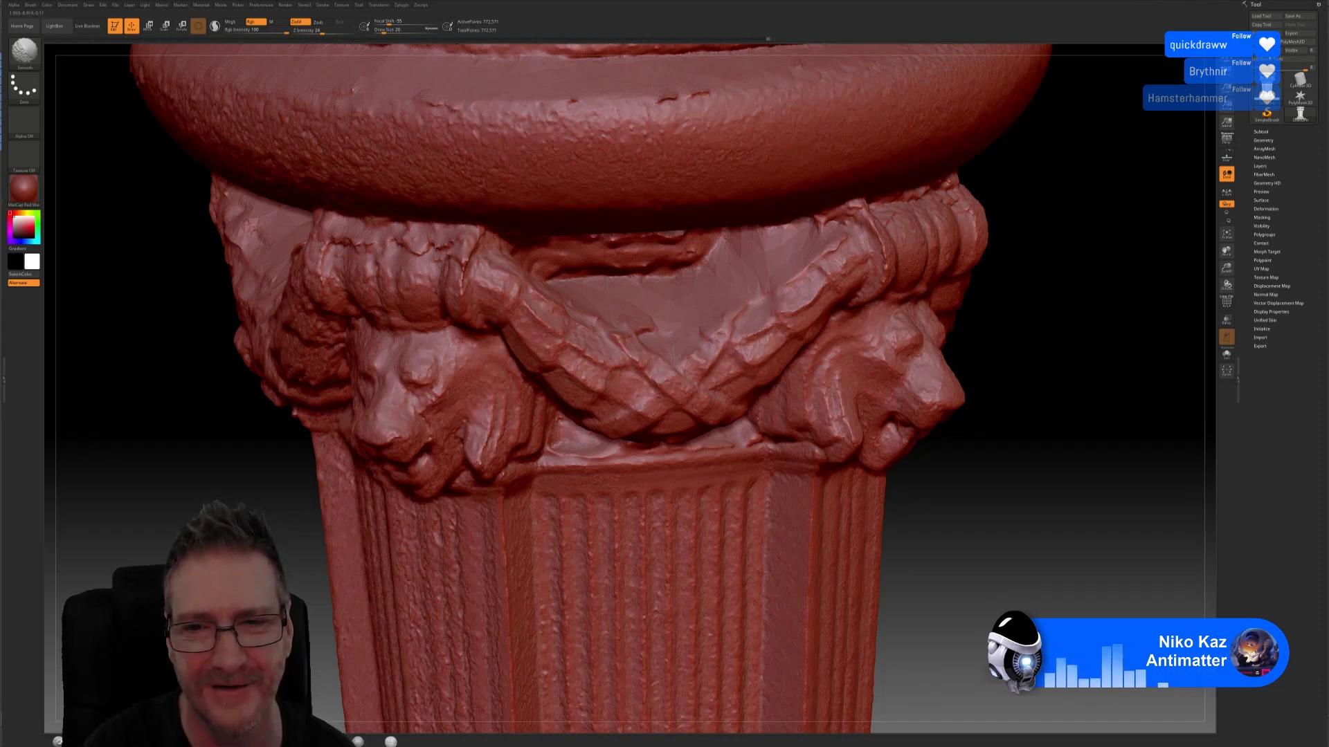
Step: Smooth the rolled band above the lion head where it meets the underside of the rim
{"action": "key", "text": "b"}
{"action": "key", "text": "s"}
{"action": "key", "text": "h"}
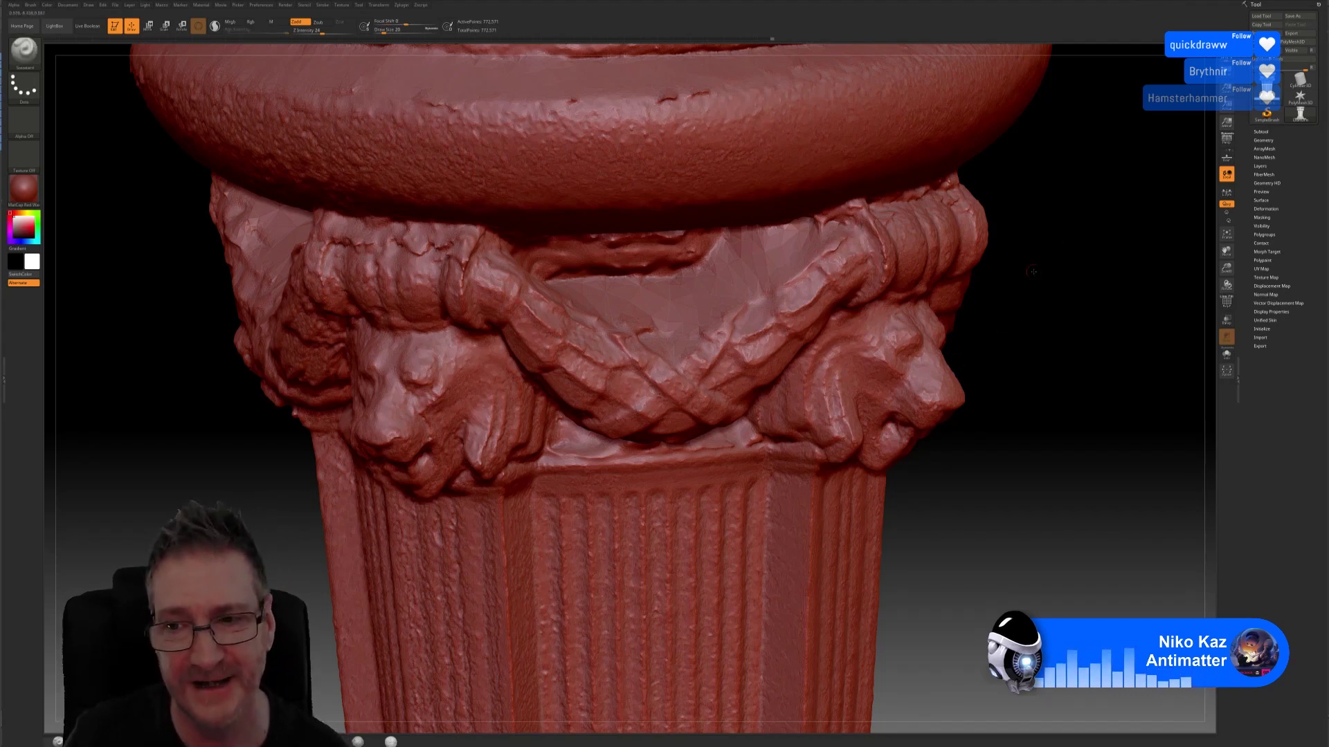
{"action": "mouse_move", "coordinate": [1032, 272]}
{"action": "left_mouse_down"}
{"action": "mouse_move", "coordinate": [1145, 395]}
{"action": "mouse_move", "coordinate": [1094, 388]}
{"action": "mouse_move", "coordinate": [1005, 330]}
{"action": "left_mouse_up"}
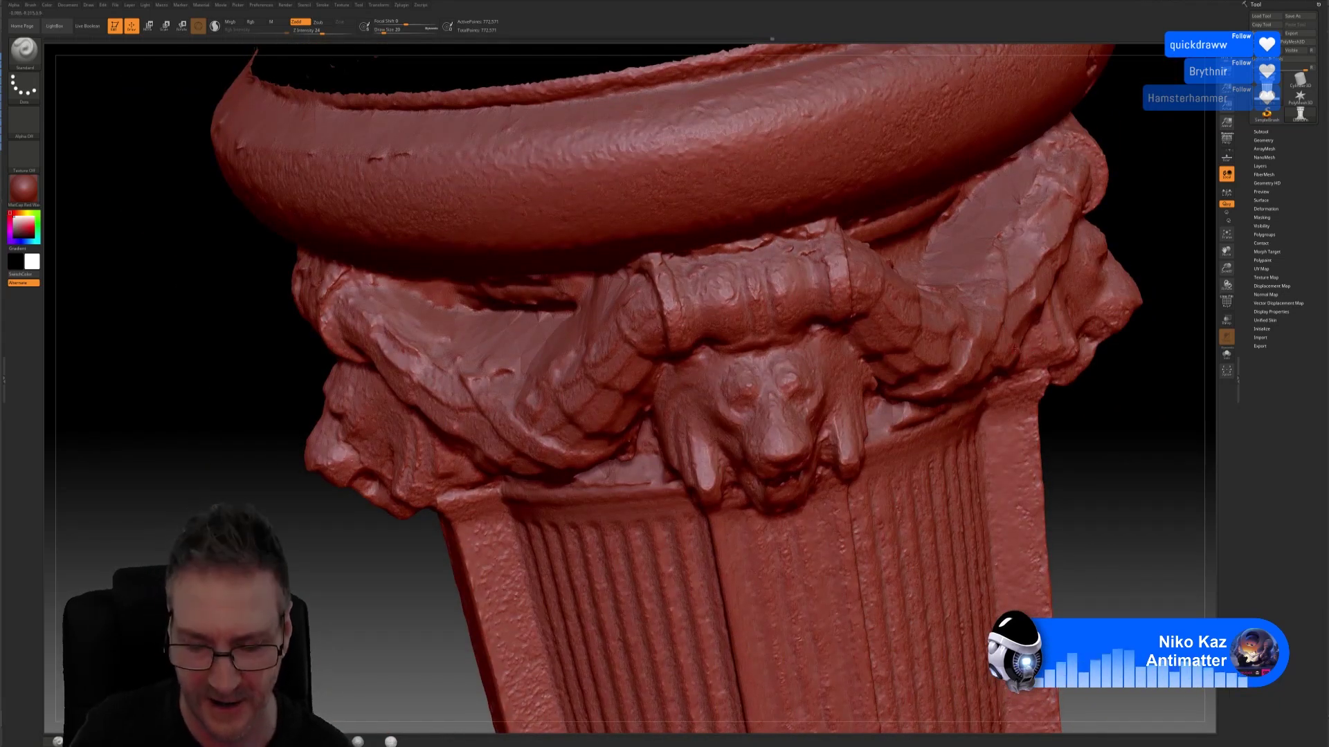
{"action": "key", "text": "shift"}
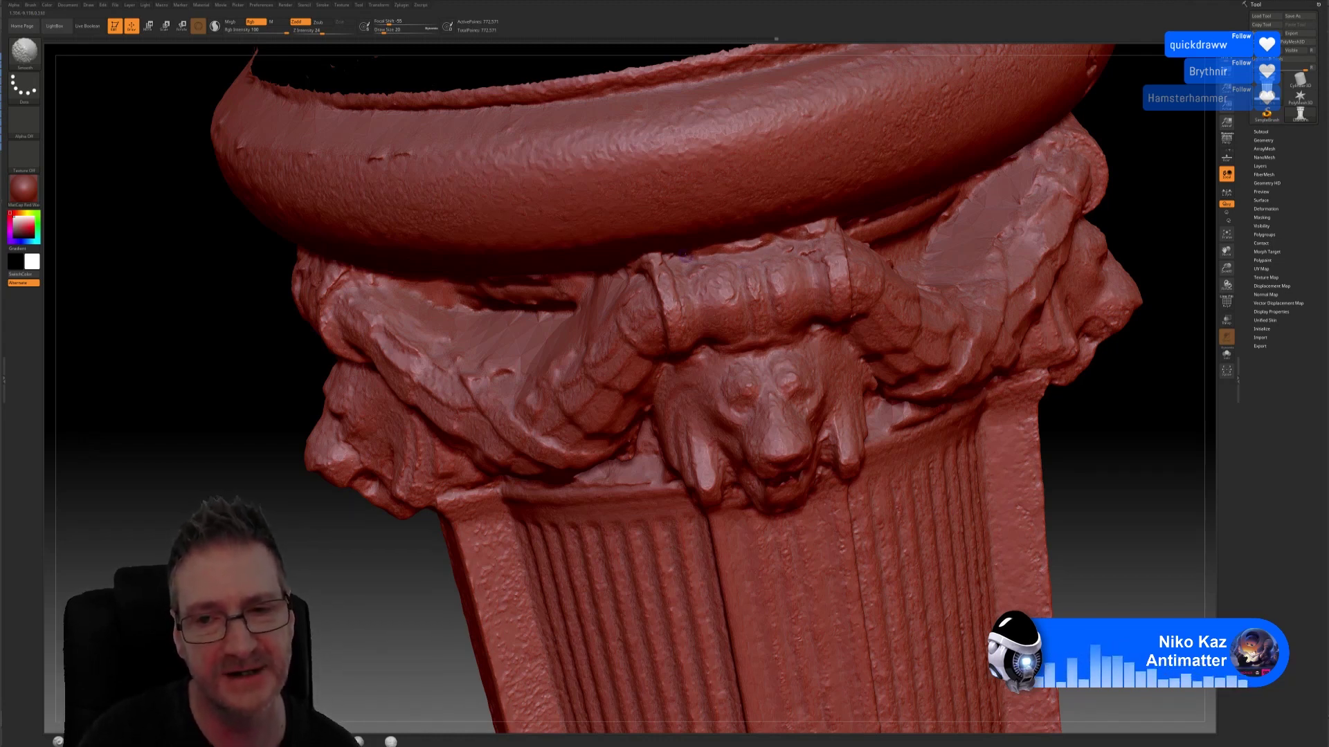
{"action": "key", "text": "shift"}
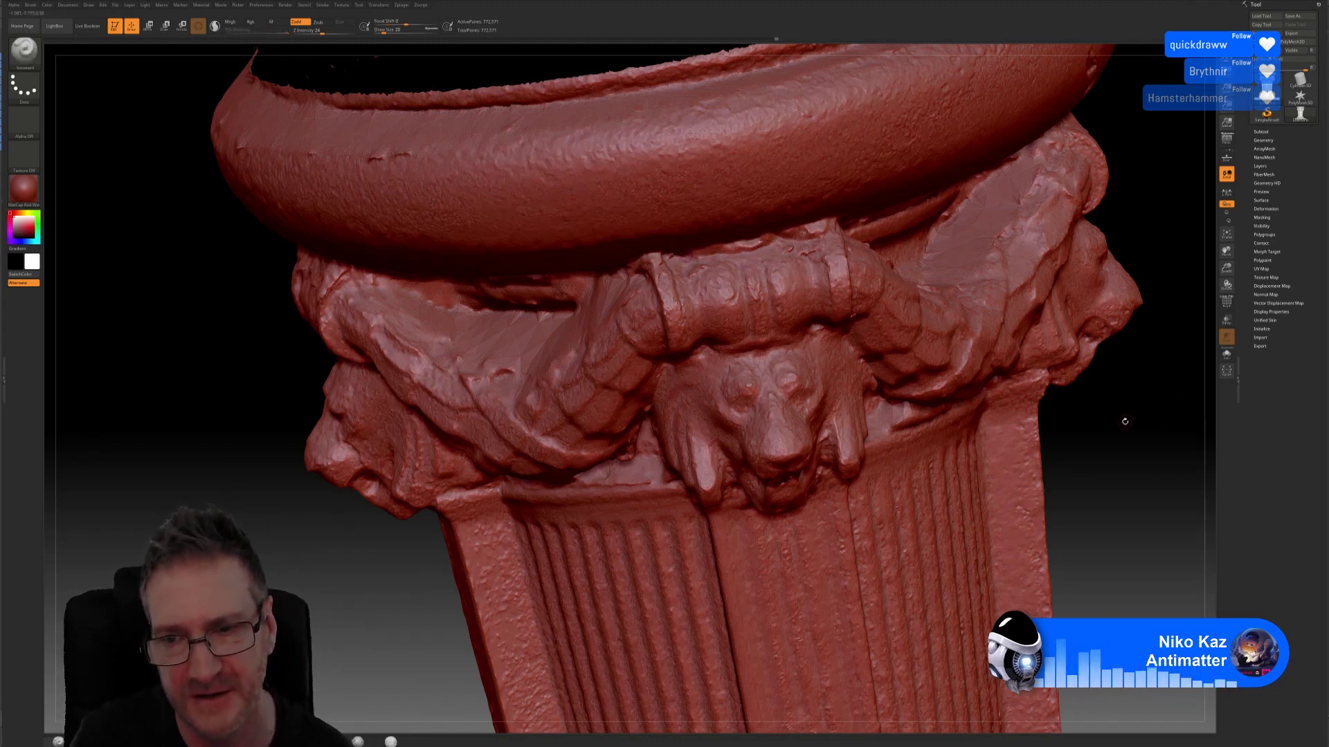
Step: Touch up and smooth the garland and rolled bands on the adjacent corner of the capital
{"action": "mouse_move", "coordinate": [1125, 422]}
{"action": "left_mouse_down", "text": "alt"}
{"action": "mouse_move", "coordinate": [1035, 401]}
{"action": "mouse_move", "coordinate": [1149, 374]}
{"action": "left_mouse_up", "text": "alt"}
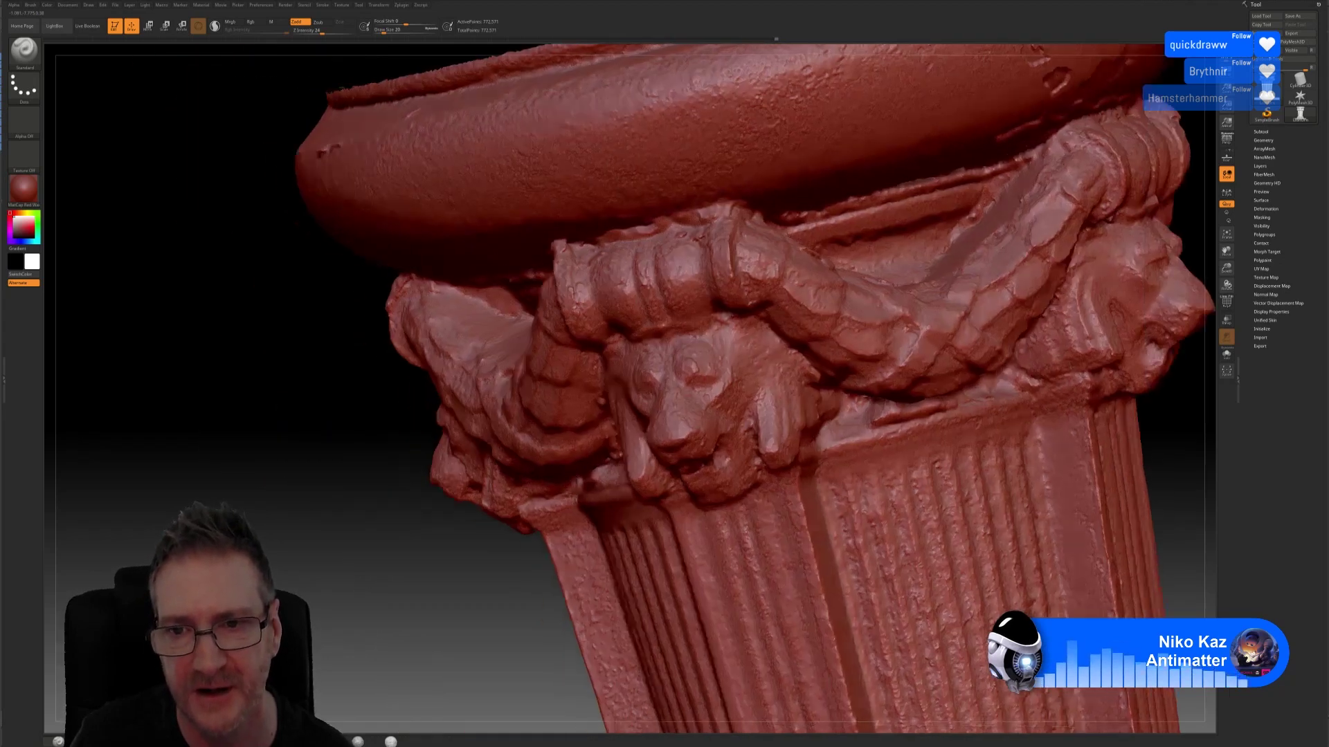
{"action": "left_click_drag", "start_coordinate": [1190, 256], "coordinate": [1104, 250]}
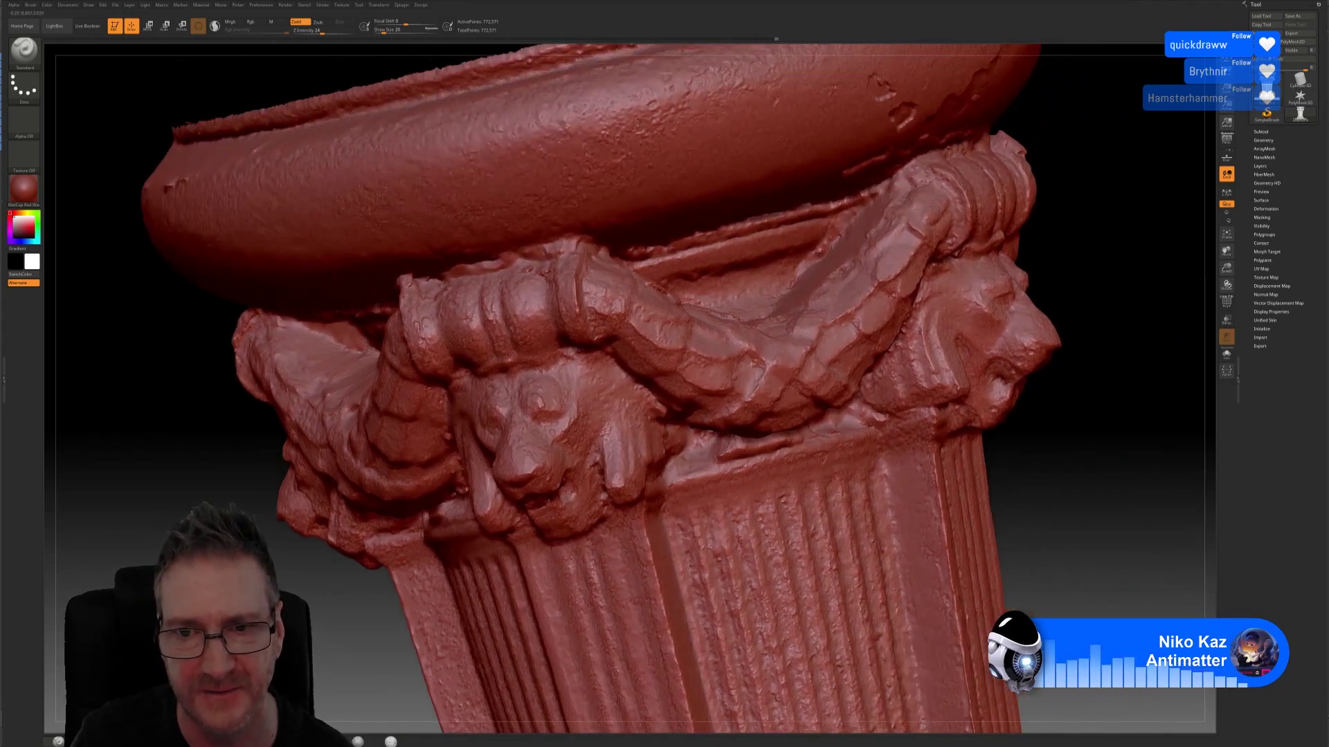
{"action": "key", "text": "shift"}
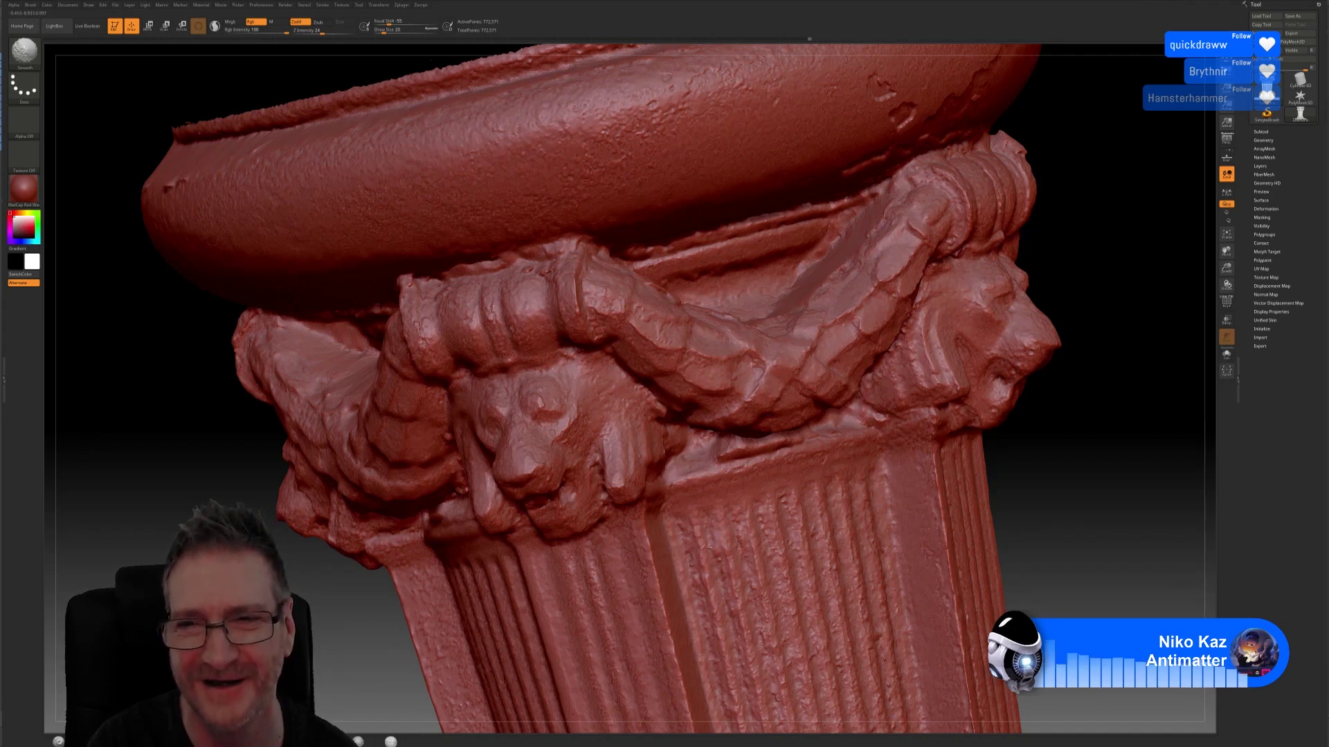
{"action": "key", "text": "shift"}
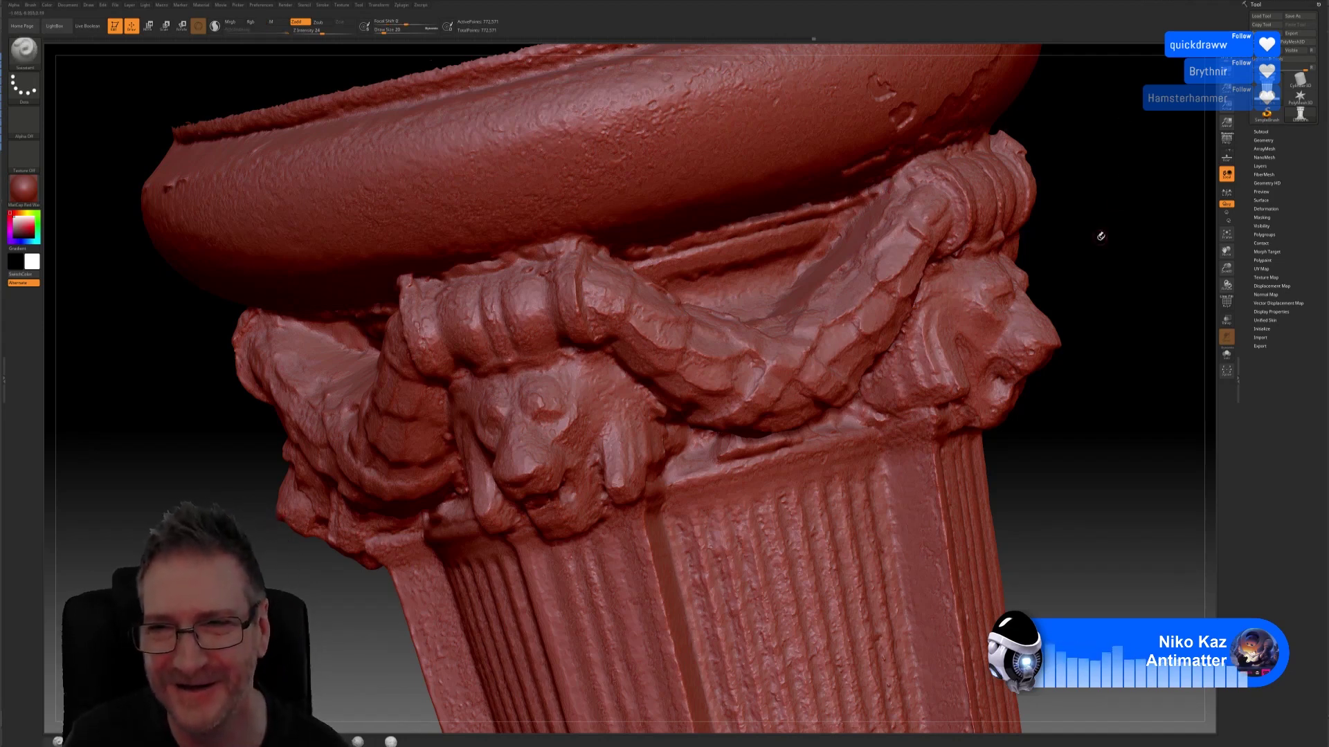
Step: Smooth the lion's muzzle beside the leaf-patterned garland on the following side
{"action": "left_click_drag", "start_coordinate": [1090, 235], "coordinate": [918, 324]}
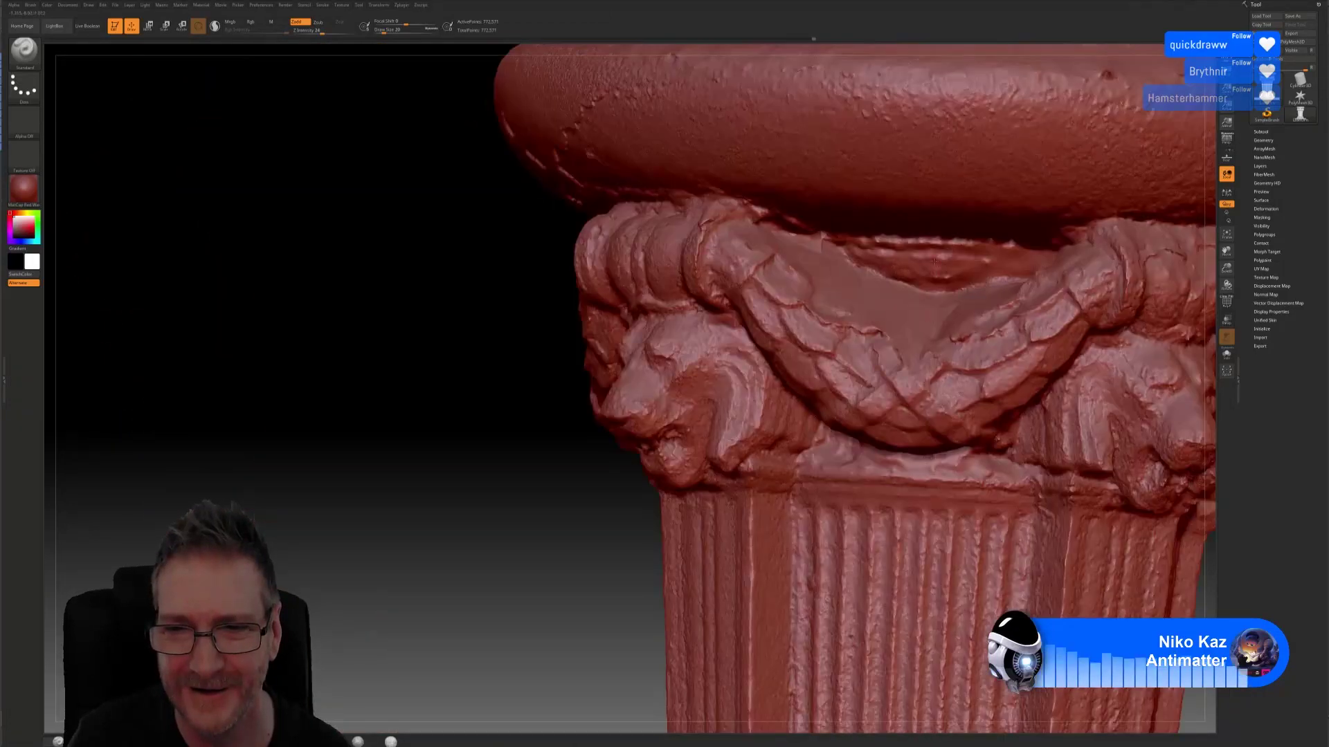
{"action": "left_click_drag", "start_coordinate": [934, 261], "coordinate": [1052, 405]}
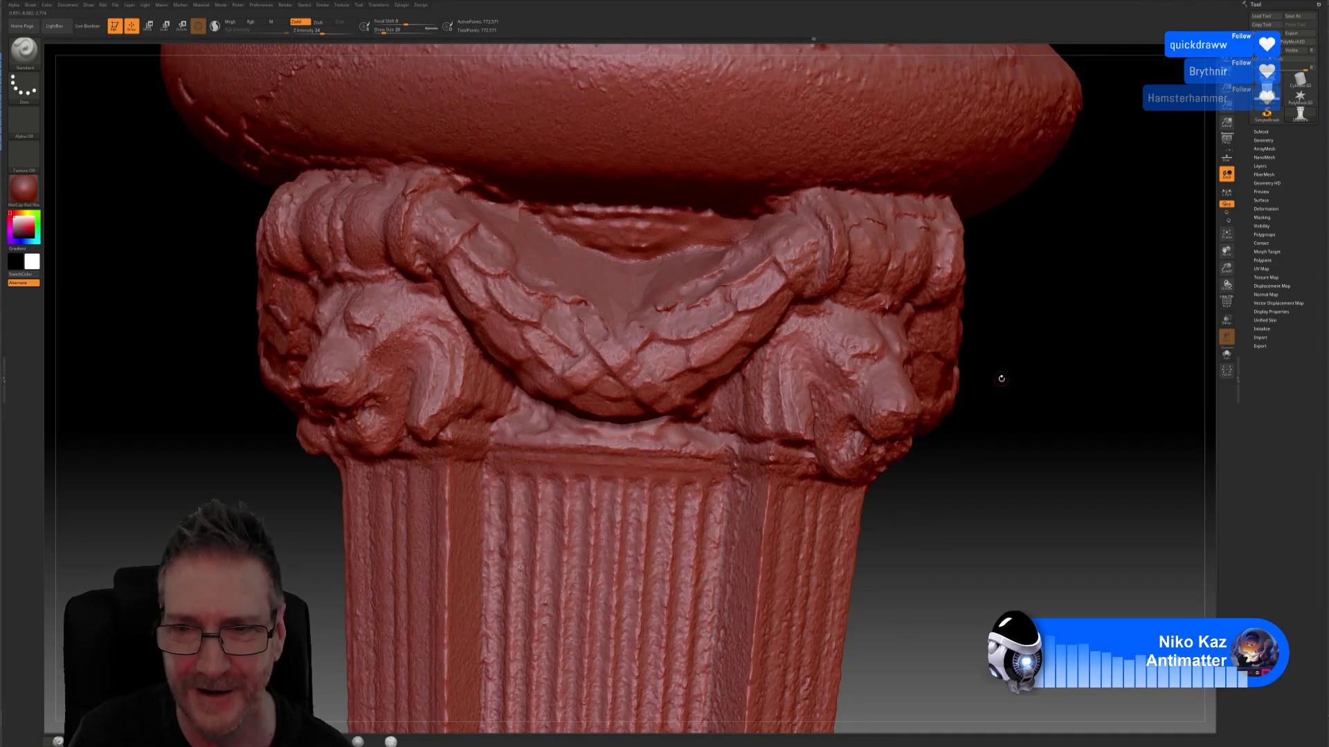
{"action": "key", "text": "shift"}
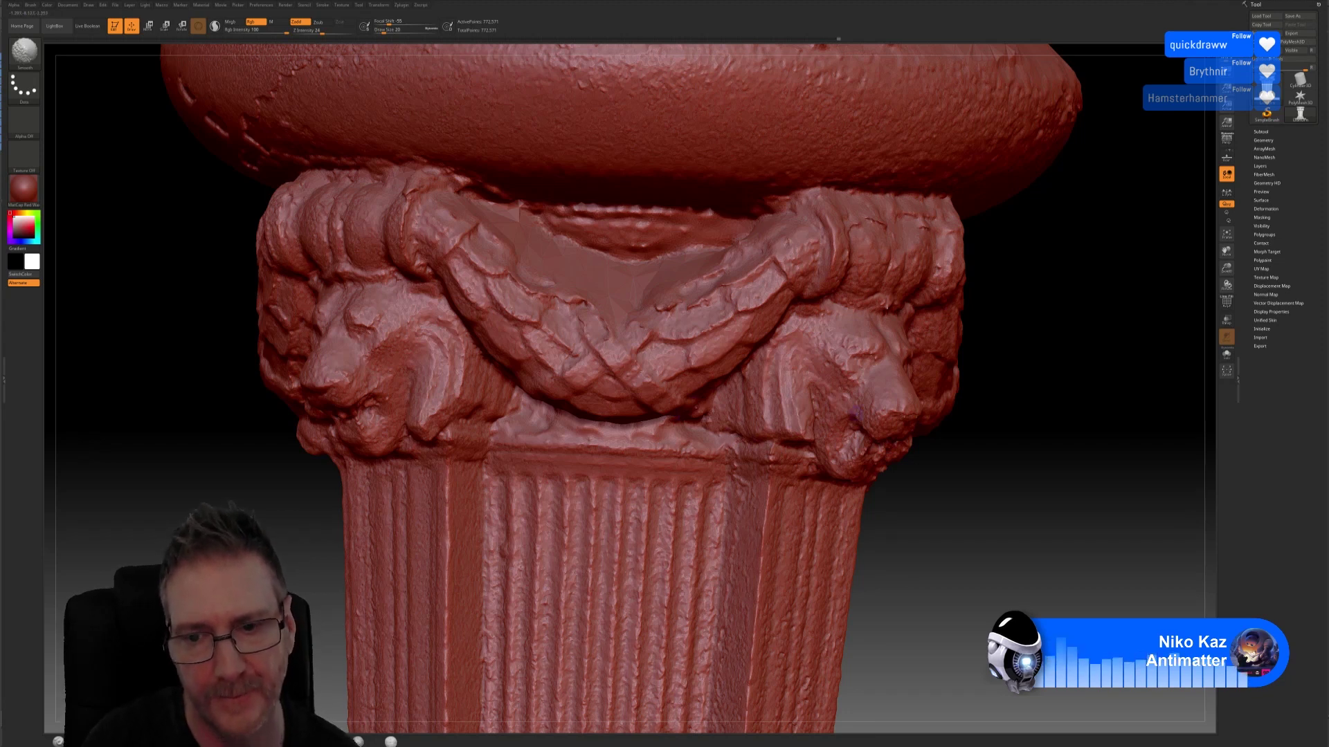
{"action": "key", "text": "shift"}
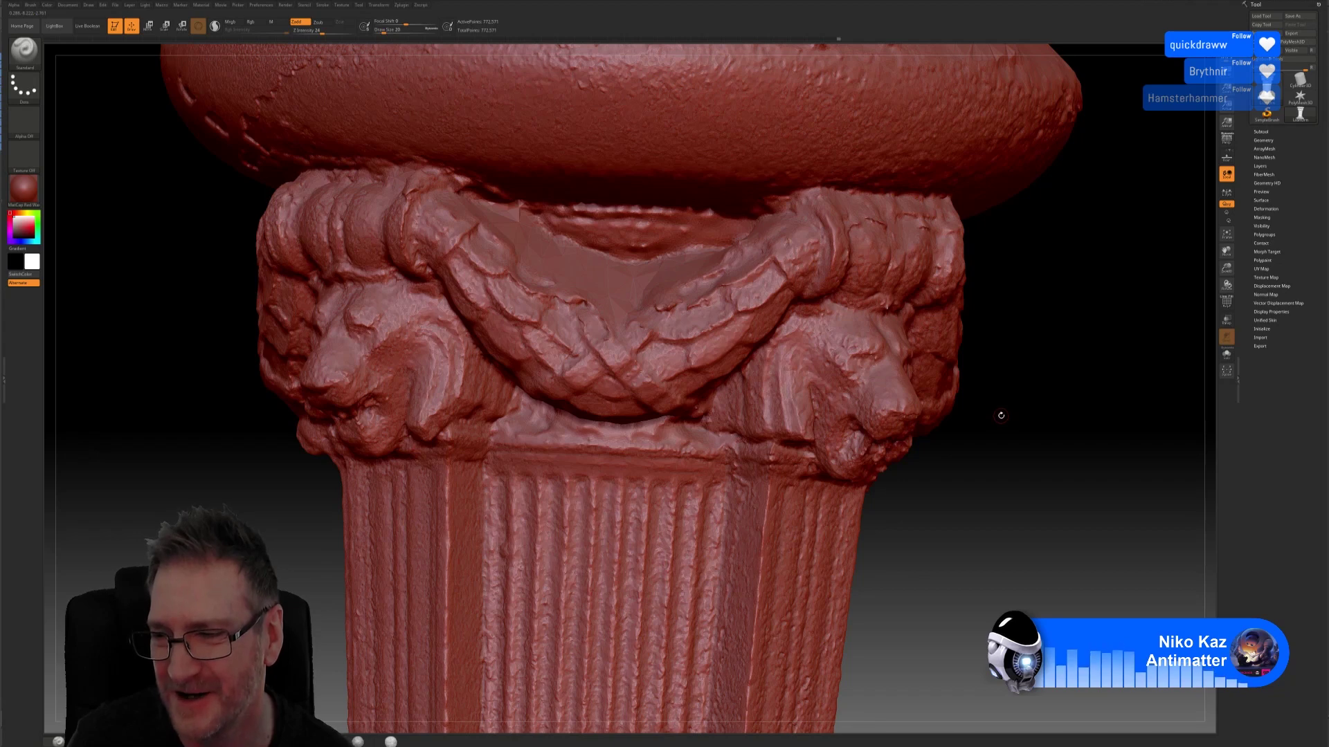
{"action": "left_click_drag", "start_coordinate": [1040, 373], "coordinate": [958, 538]}
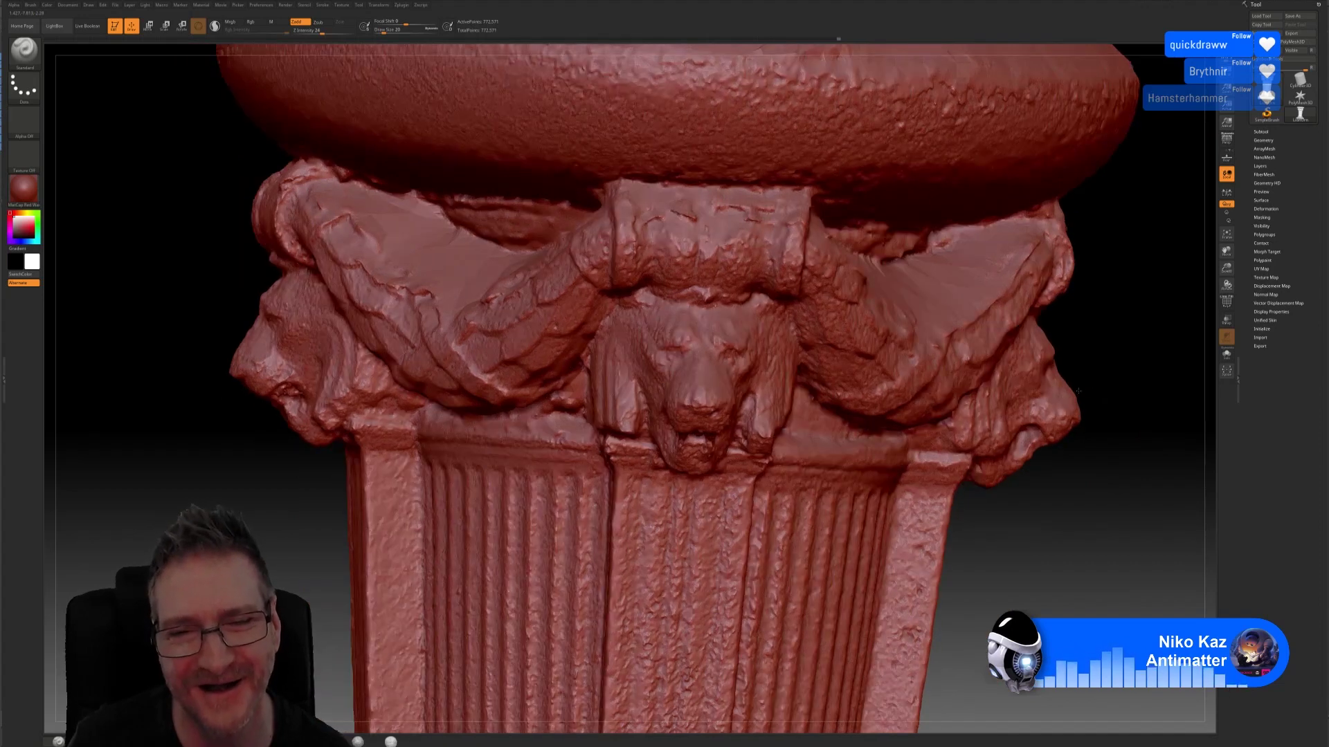
{"action": "left_click_drag", "start_coordinate": [1079, 391], "coordinate": [1070, 393]}
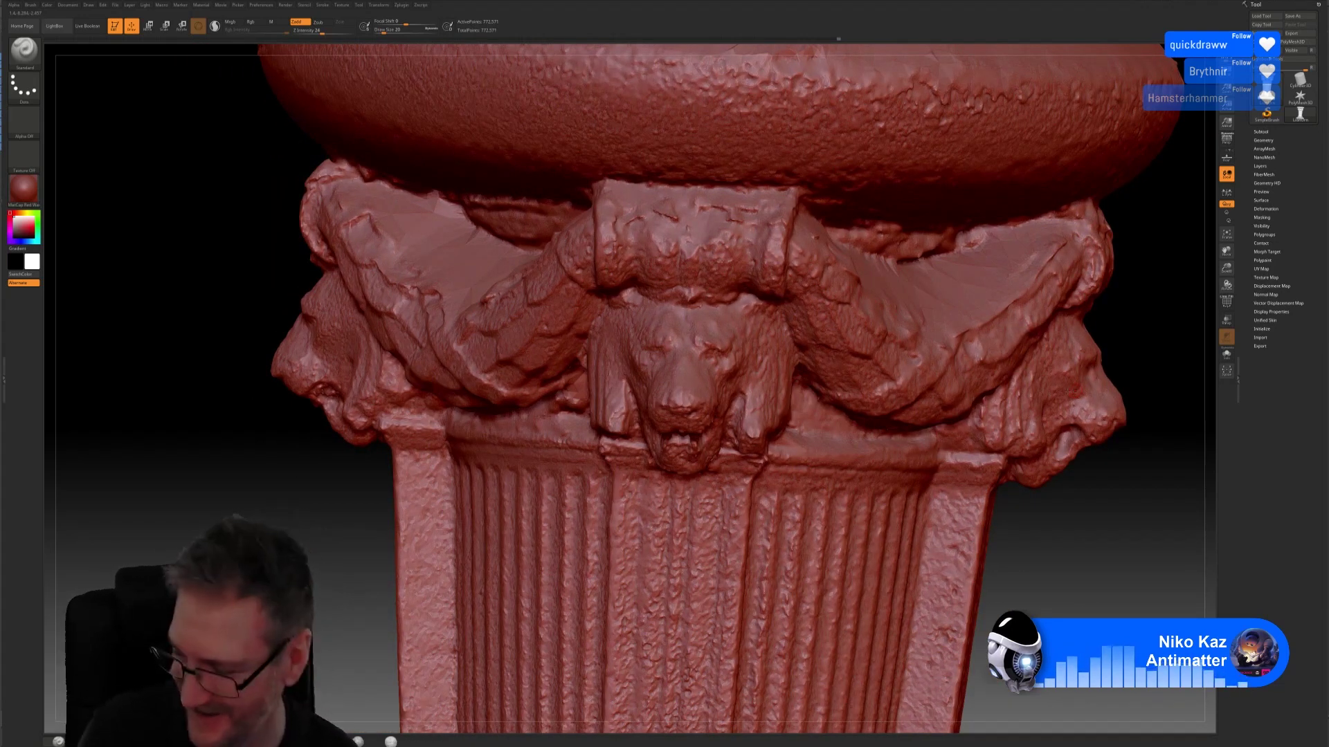
{"action": "left_click_drag", "start_coordinate": [211, 198], "coordinate": [217, 199]}
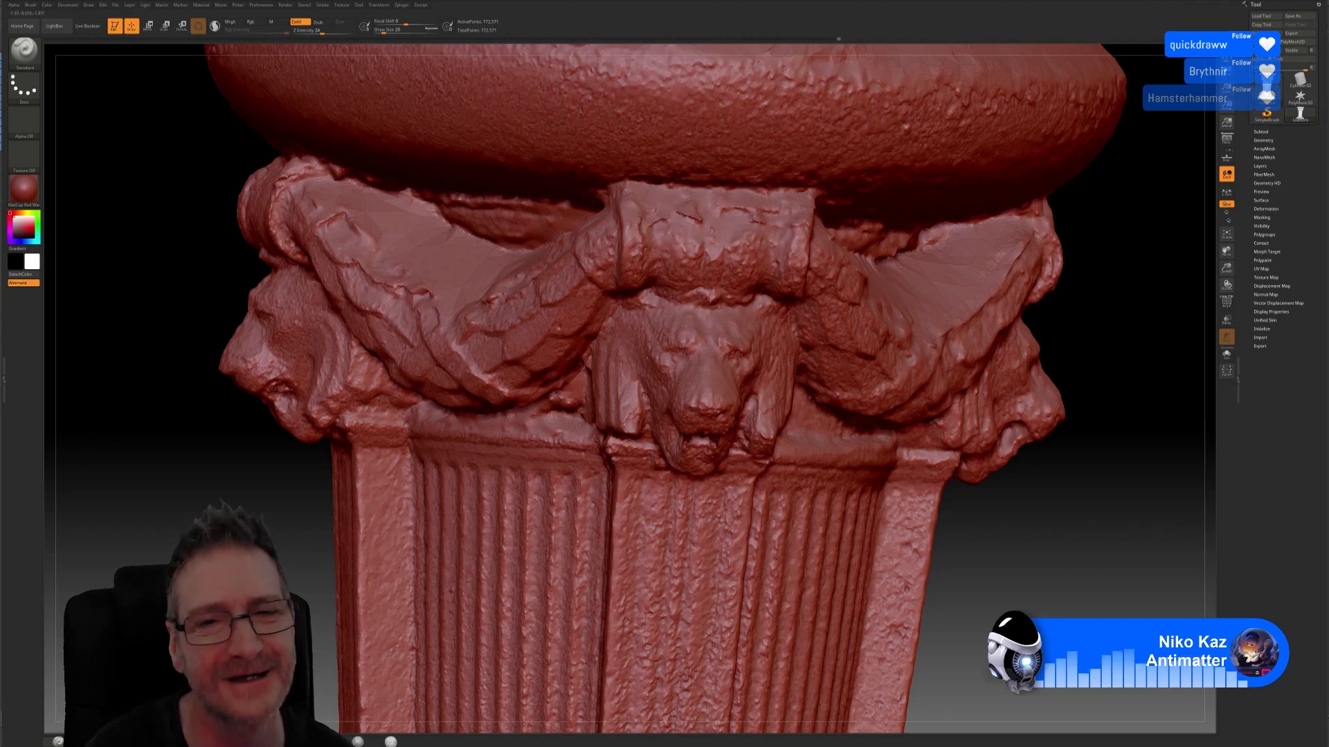
Step: Touch up and smooth the rolled band above the lion head on the next corner of the capital
{"action": "key", "text": "shift"}
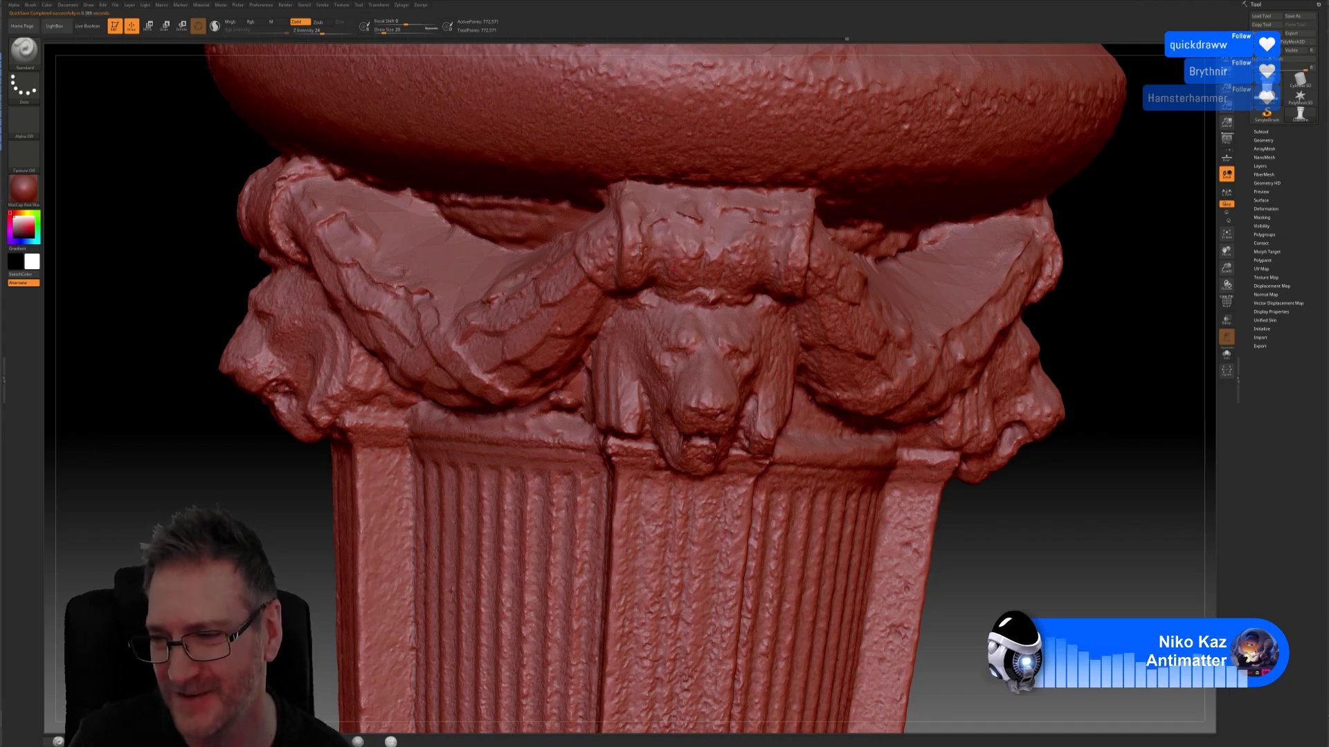
{"action": "left_click_drag", "start_coordinate": [1091, 318], "coordinate": [1185, 323]}
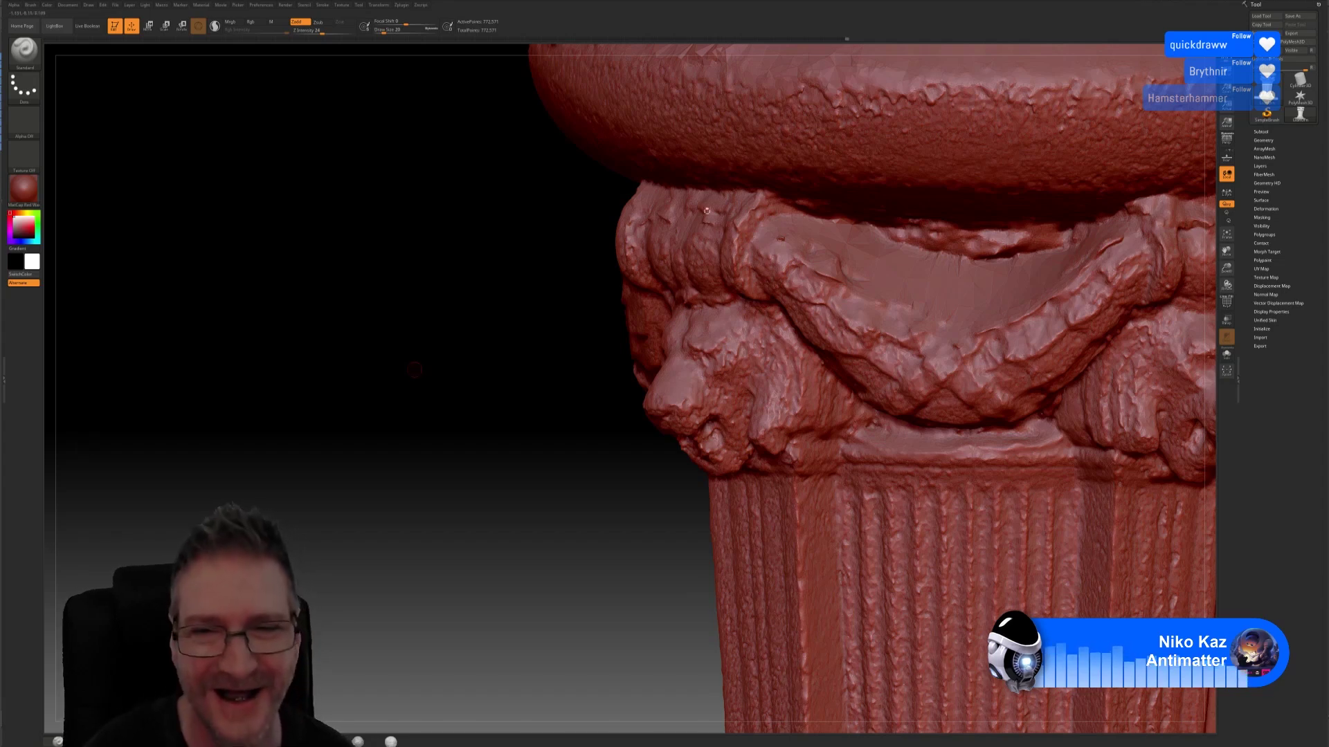
{"action": "key", "text": "shift"}
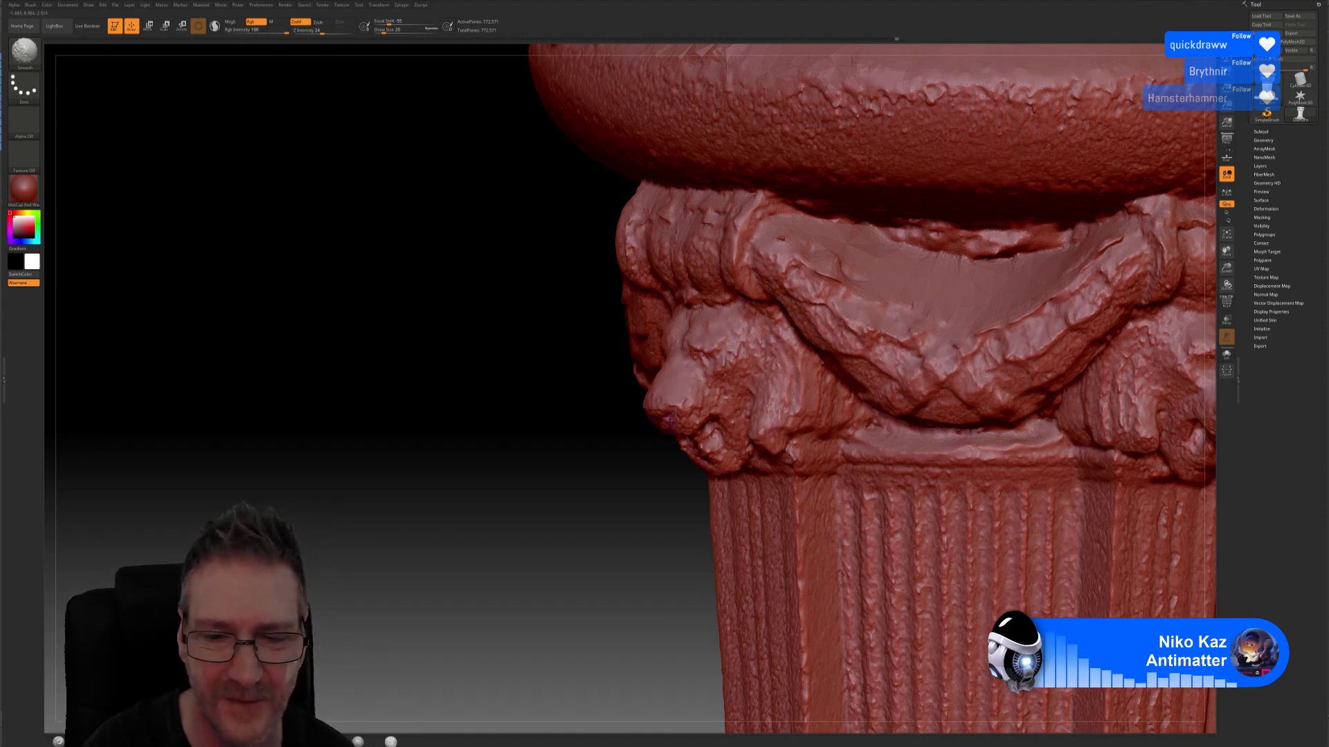
{"action": "key", "text": "shift"}
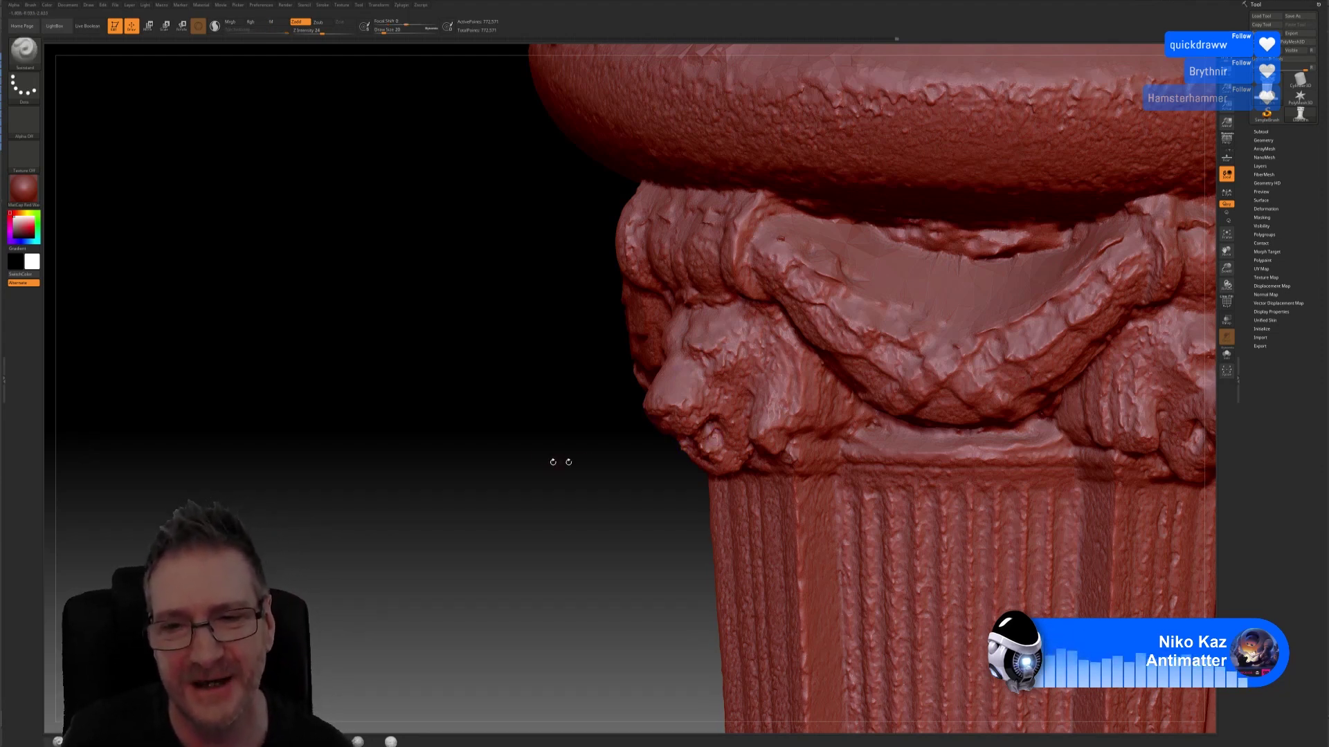
Step: Touch up and smooth the garland's end and the recess behind it, between the two neighbouring lion heads
{"action": "left_click_drag", "start_coordinate": [454, 362], "coordinate": [419, 381], "text": "alt"}
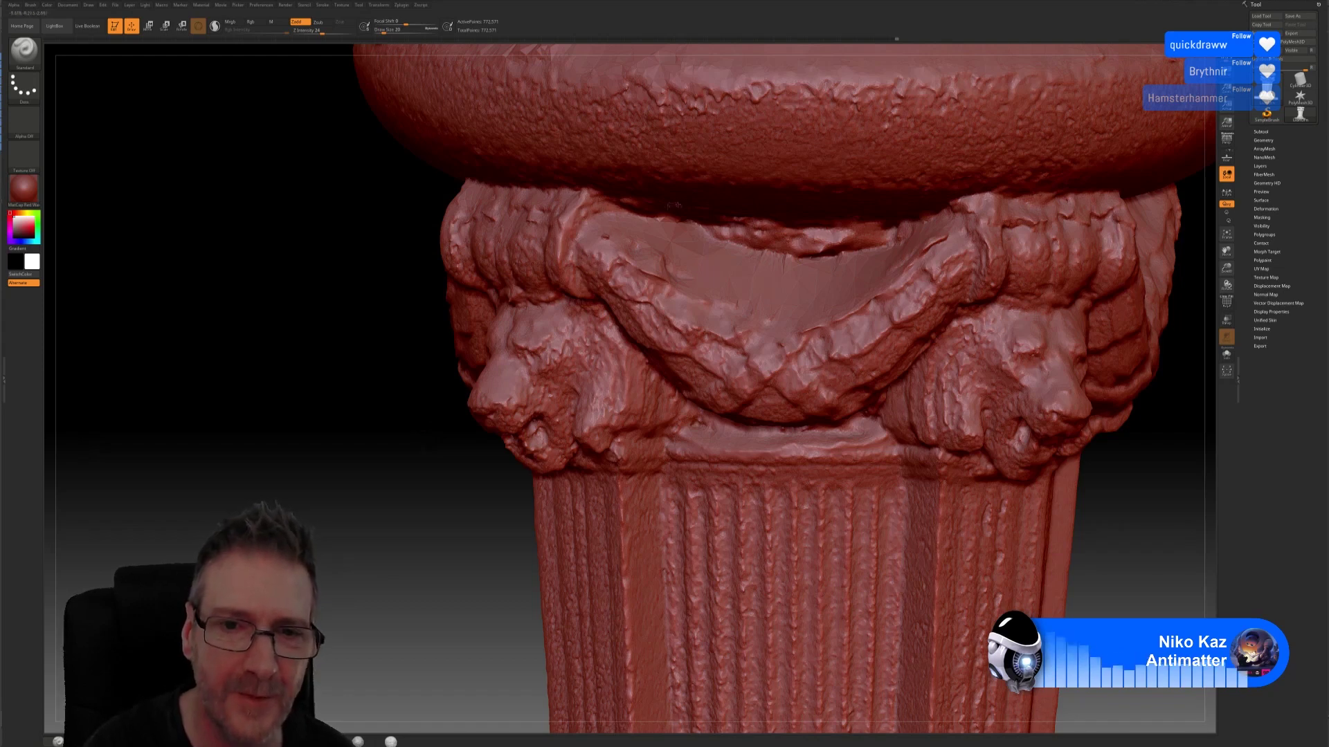
{"action": "key", "text": "shift"}
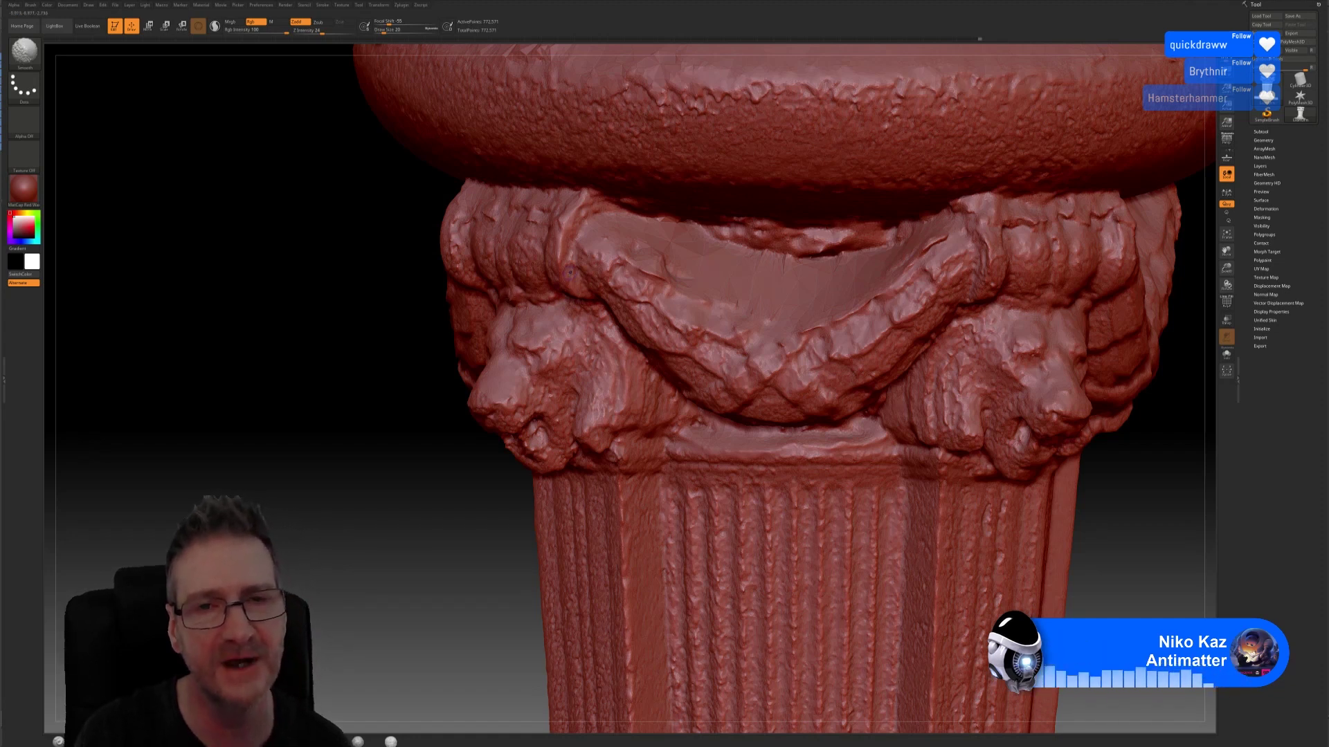
{"action": "key", "text": "shift"}
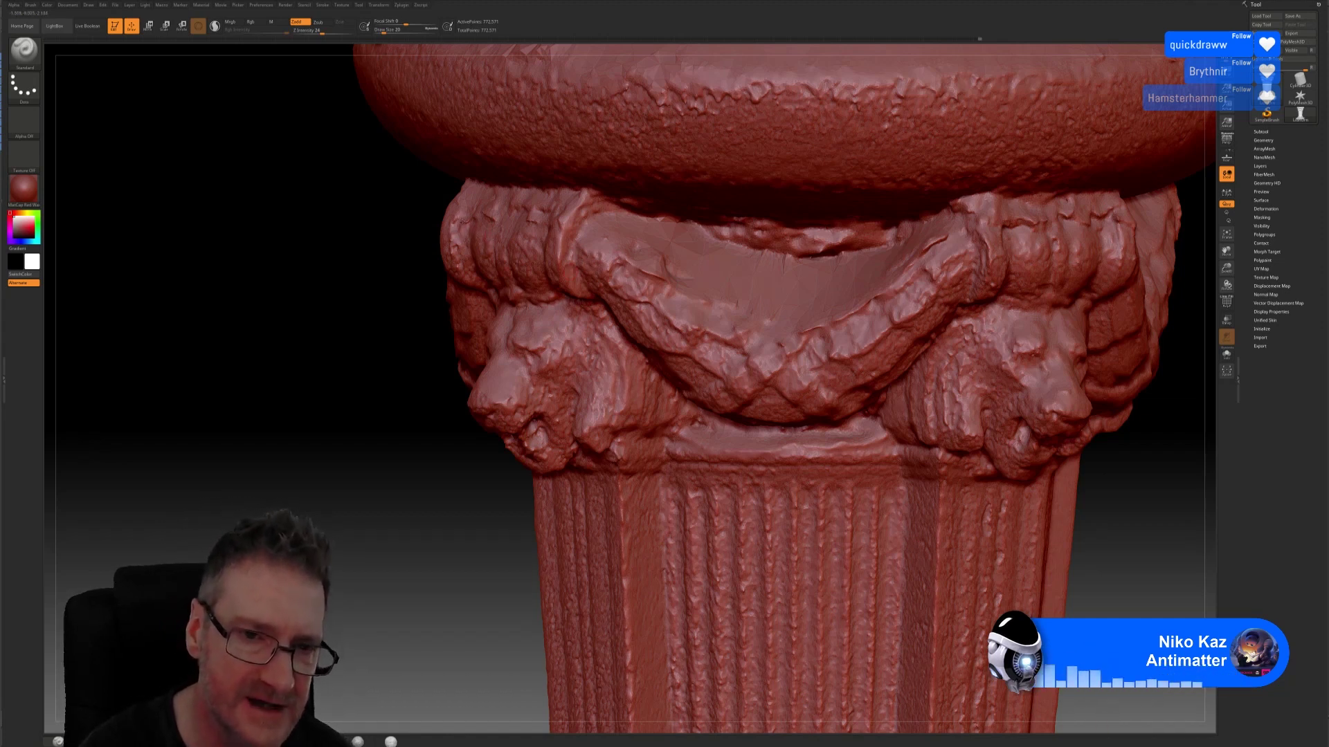
{"action": "key", "text": "shift"}
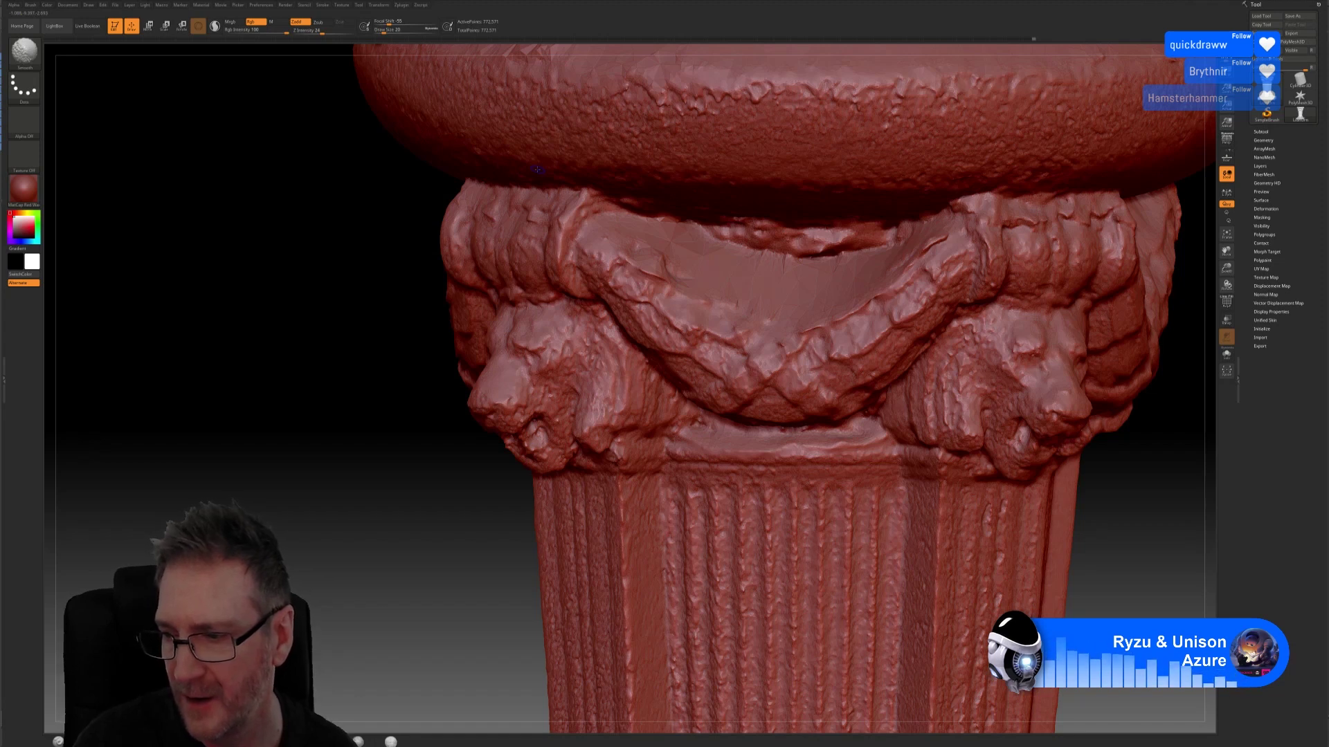
{"action": "key", "text": "shift"}
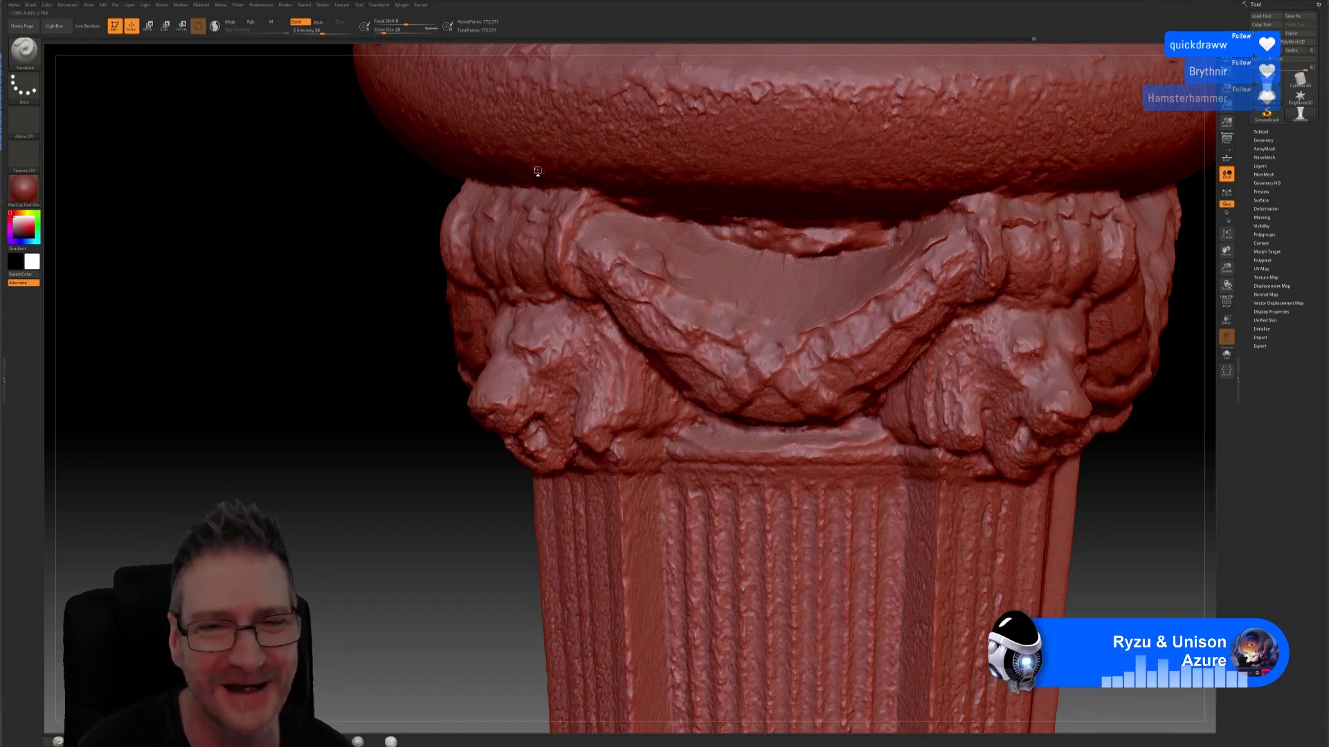
{"action": "key", "text": "shift"}
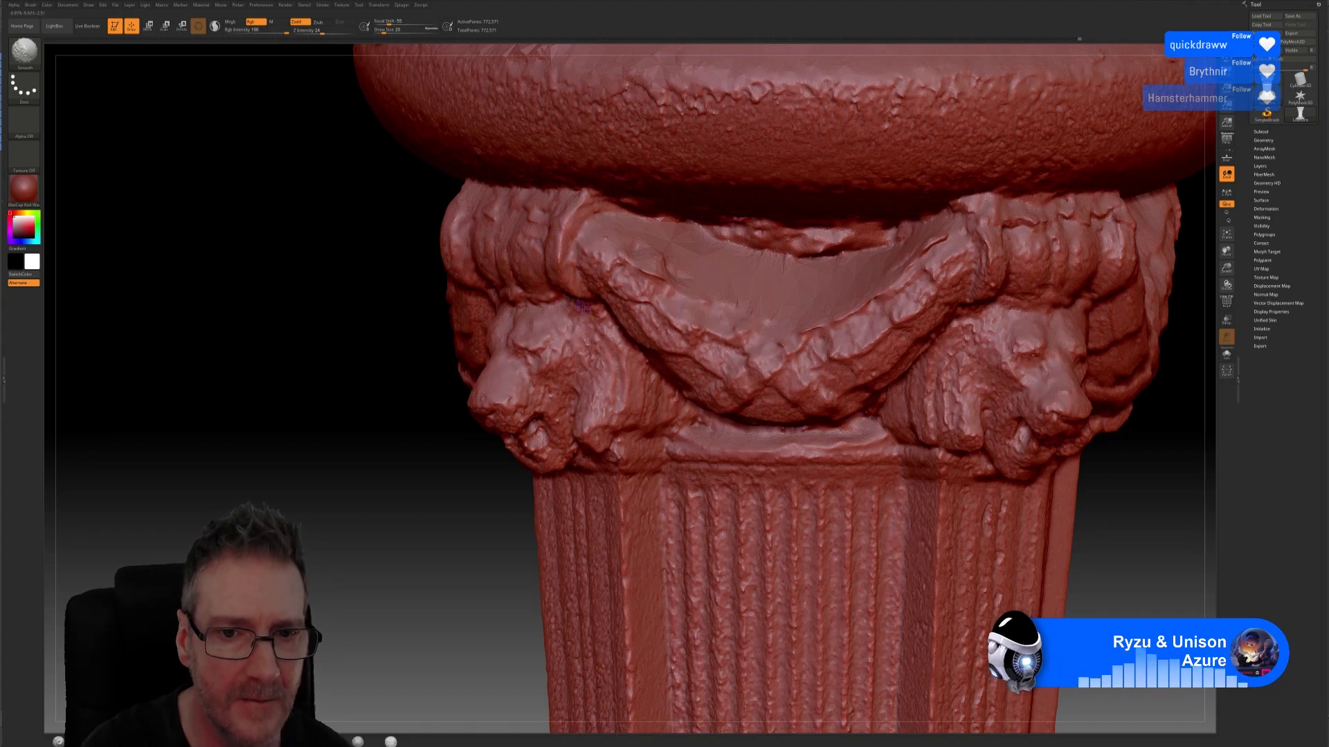
{"action": "key", "text": "shift"}
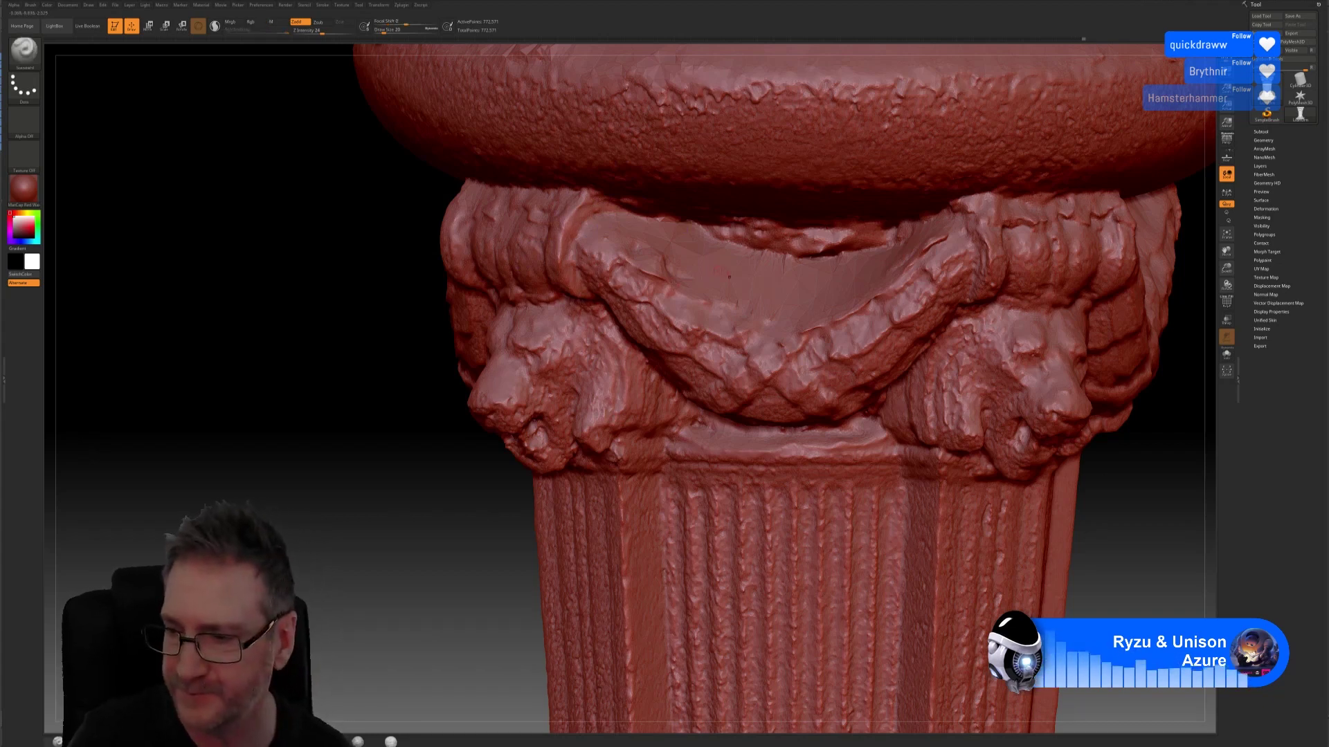
Step: Smooth the front-facing lion's mane and the adjoining garland surface on the next side of the capital
{"action": "key", "text": "f"}
{"action": "left_click_drag", "start_coordinate": [454, 351], "coordinate": [540, 367]}
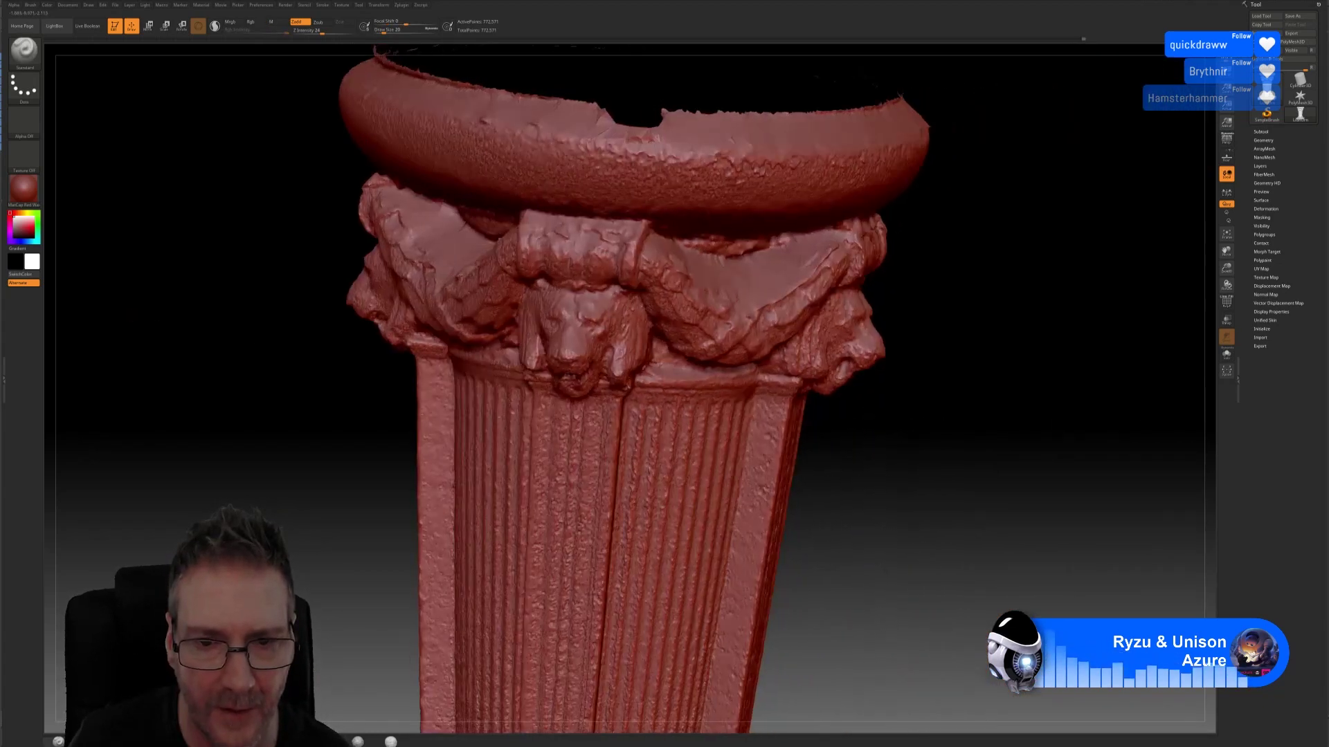
{"action": "left_click_drag", "start_coordinate": [1047, 422], "coordinate": [1047, 481], "text": "alt"}
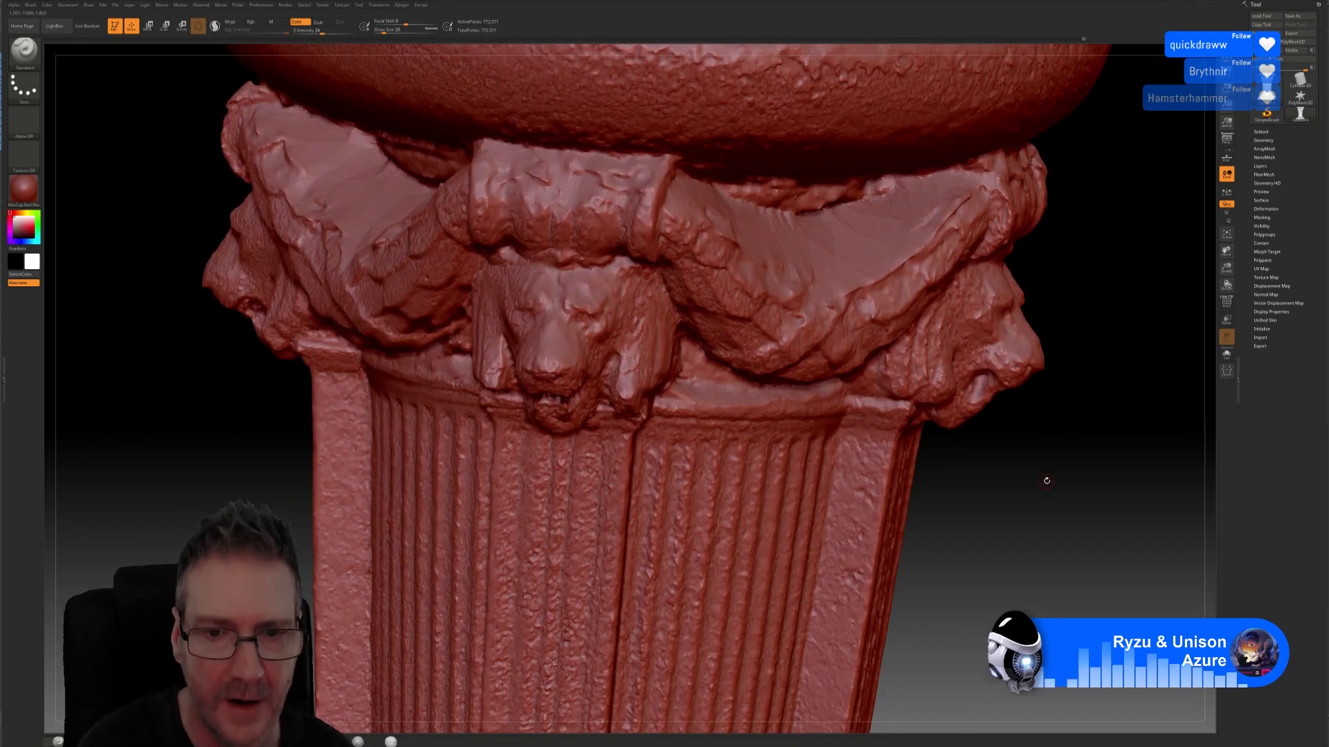
{"action": "key", "text": "shift"}
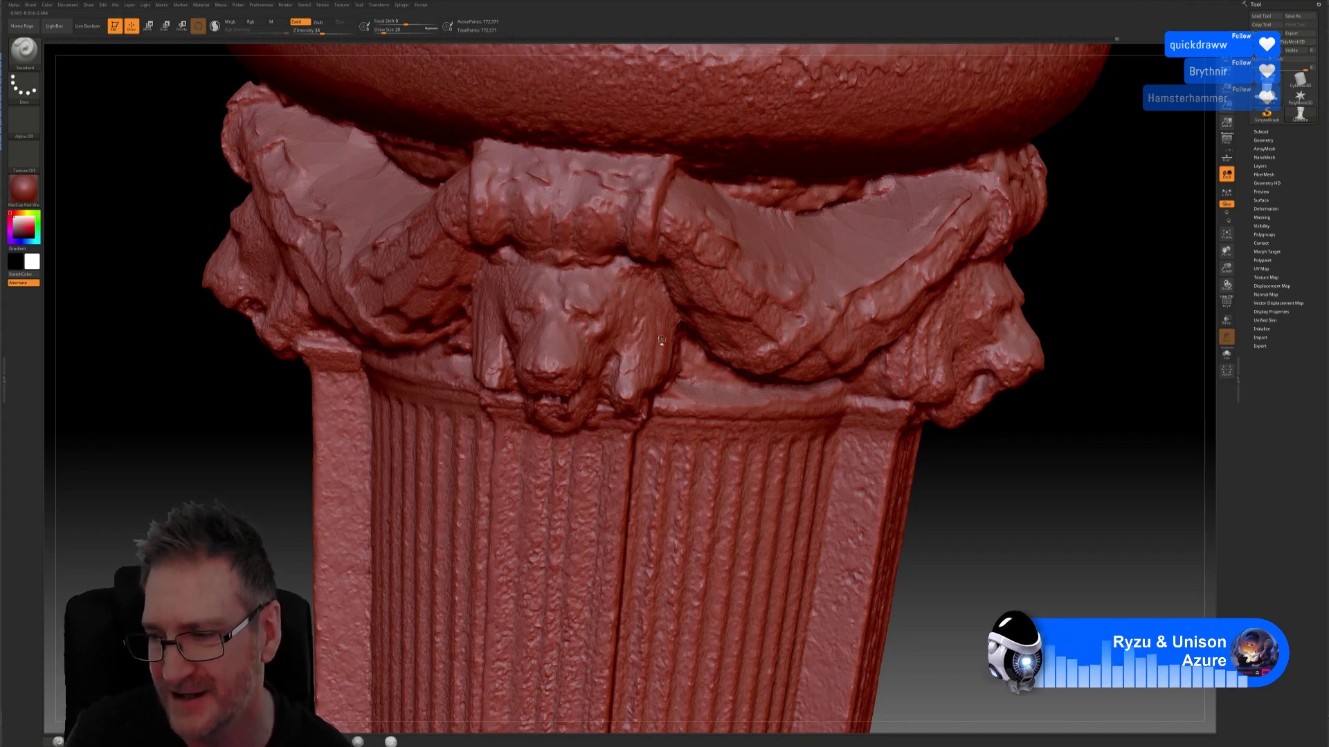
{"action": "left_click_drag", "start_coordinate": [263, 387], "coordinate": [197, 391]}
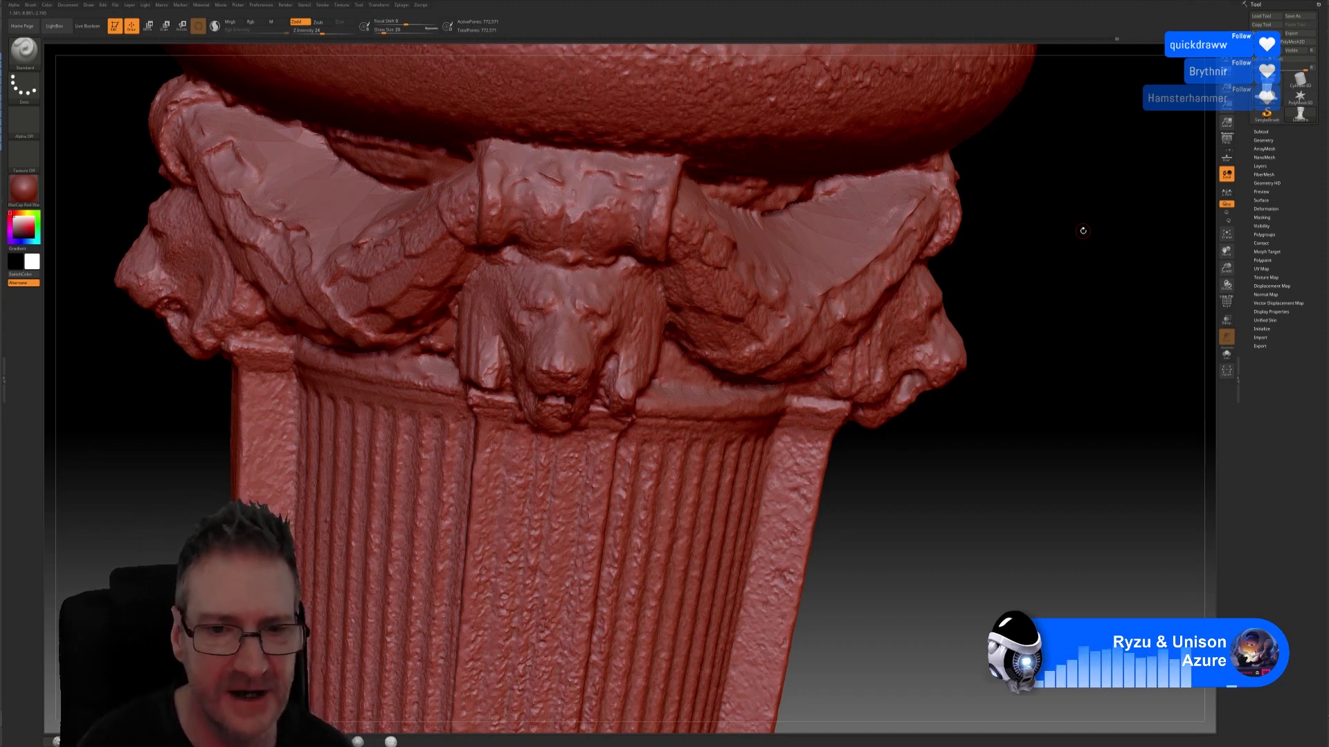
{"action": "key", "text": "shift"}
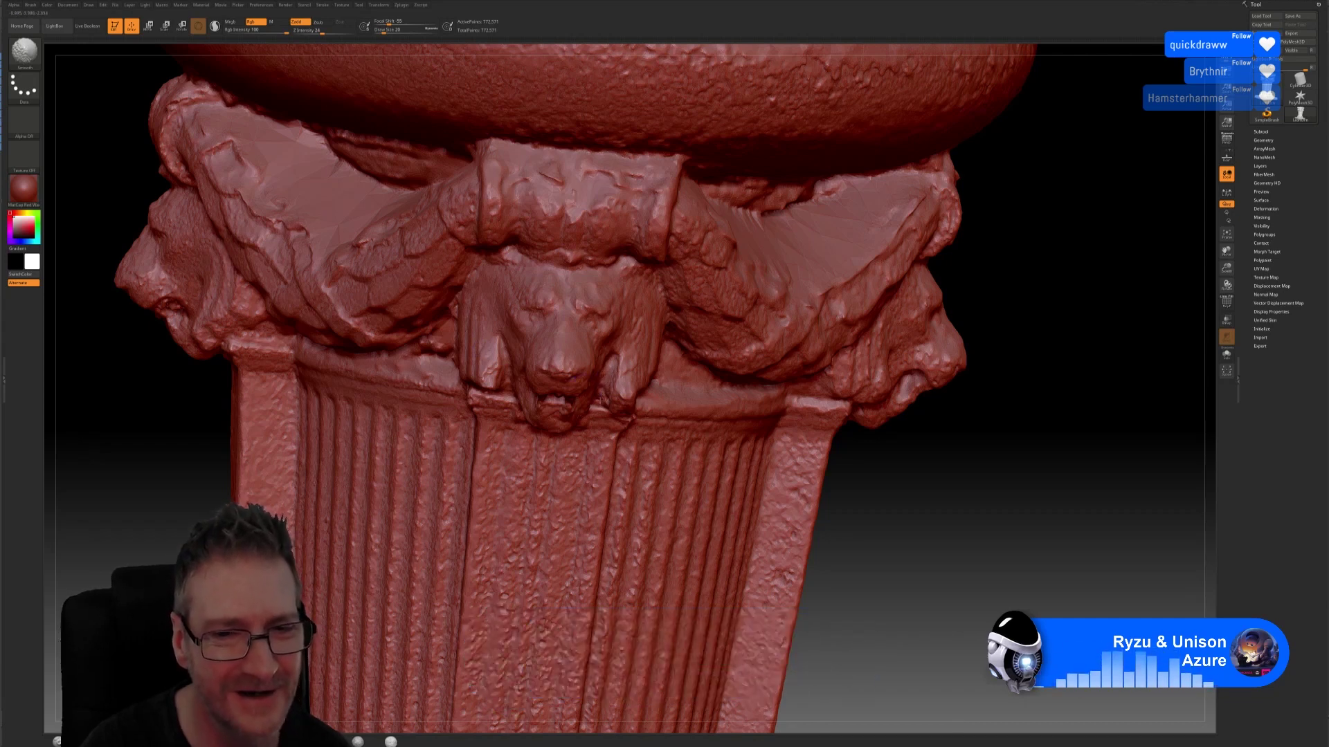
{"action": "key", "text": "shift"}
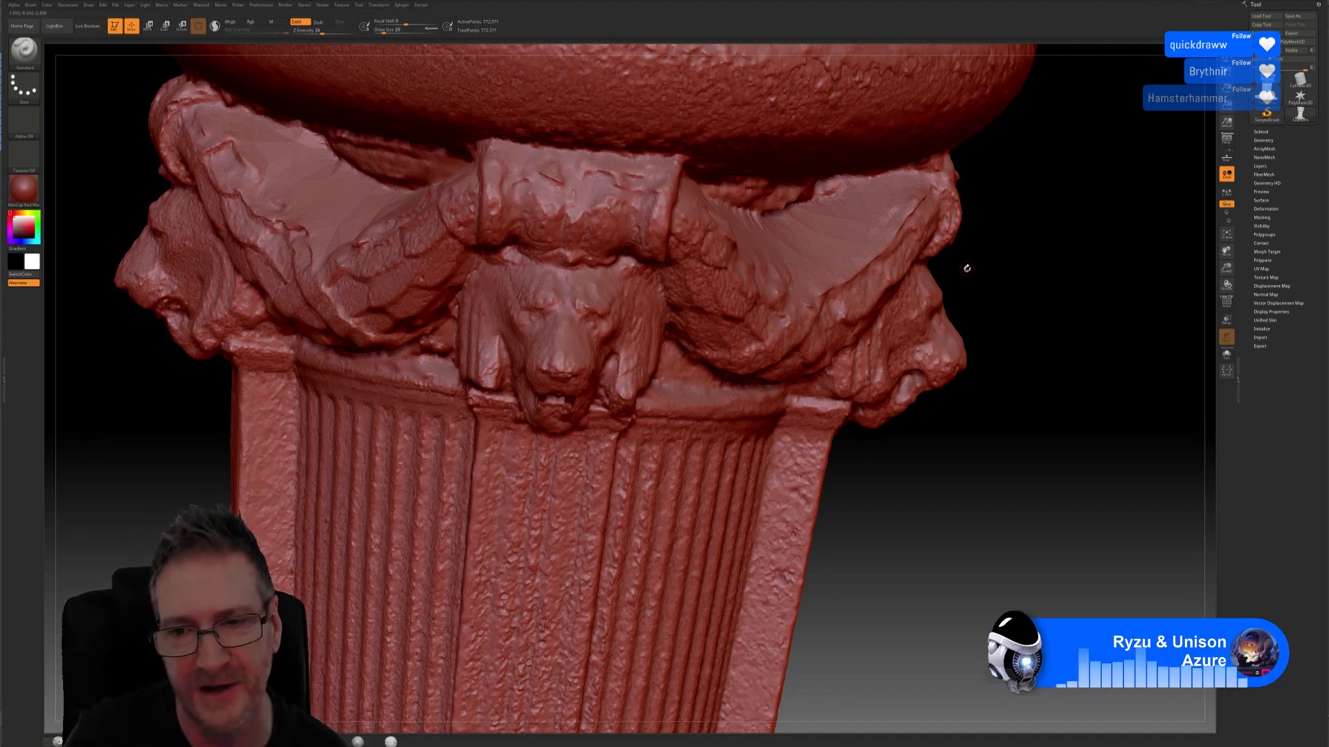
Step: Touch up and smooth the same lion head and its surrounding garland from an angled side view
{"action": "mouse_move", "coordinate": [972, 268]}
{"action": "left_mouse_down", "text": "alt"}
{"action": "mouse_move", "coordinate": [997, 360]}
{"action": "mouse_move", "coordinate": [992, 456]}
{"action": "left_mouse_up", "text": "alt"}
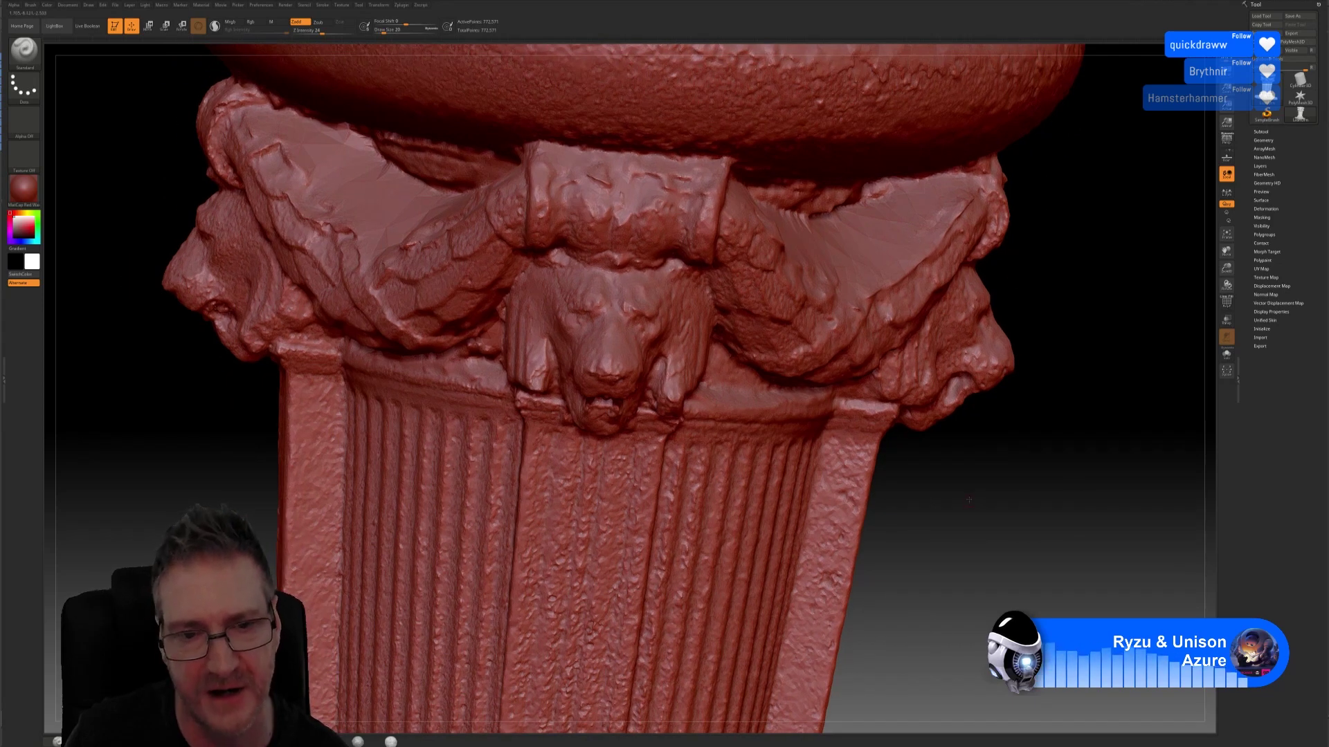
{"action": "left_click_drag", "start_coordinate": [969, 500], "coordinate": [657, 471]}
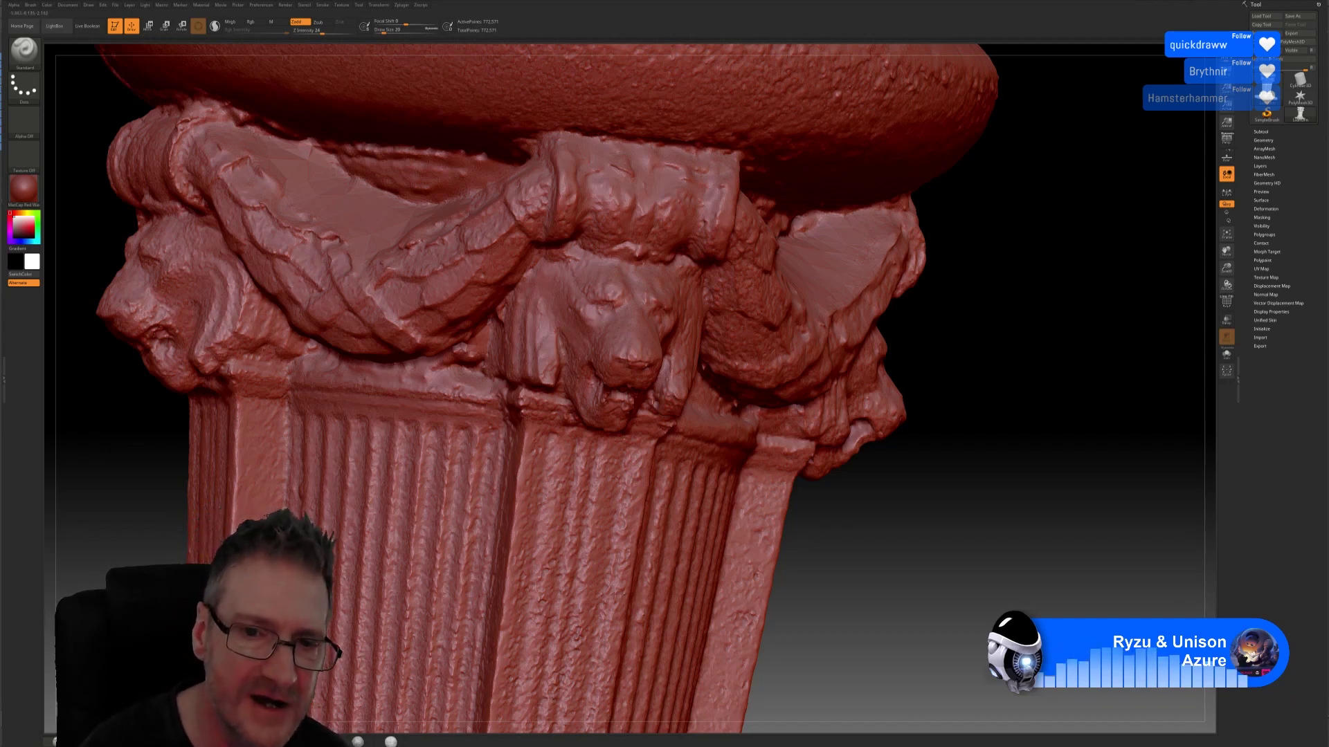
{"action": "key", "text": "shift"}
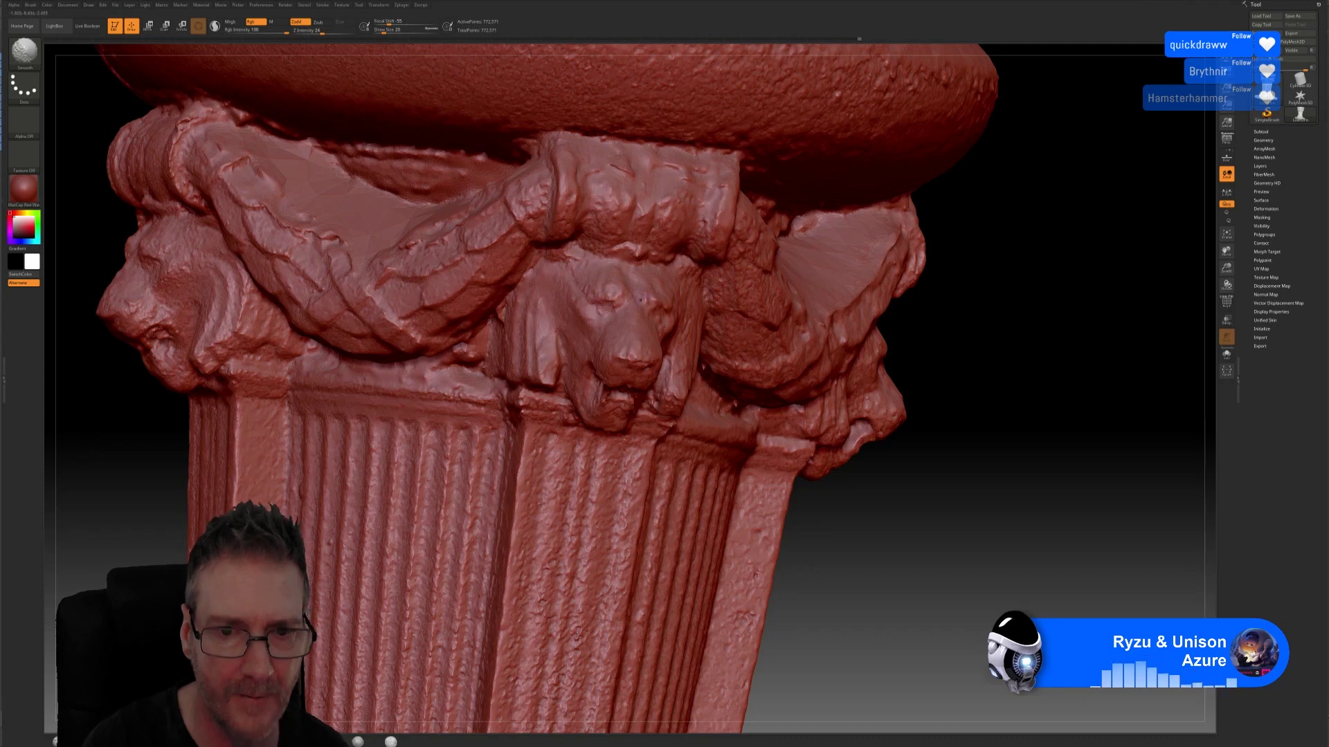
{"action": "key", "text": "shift"}
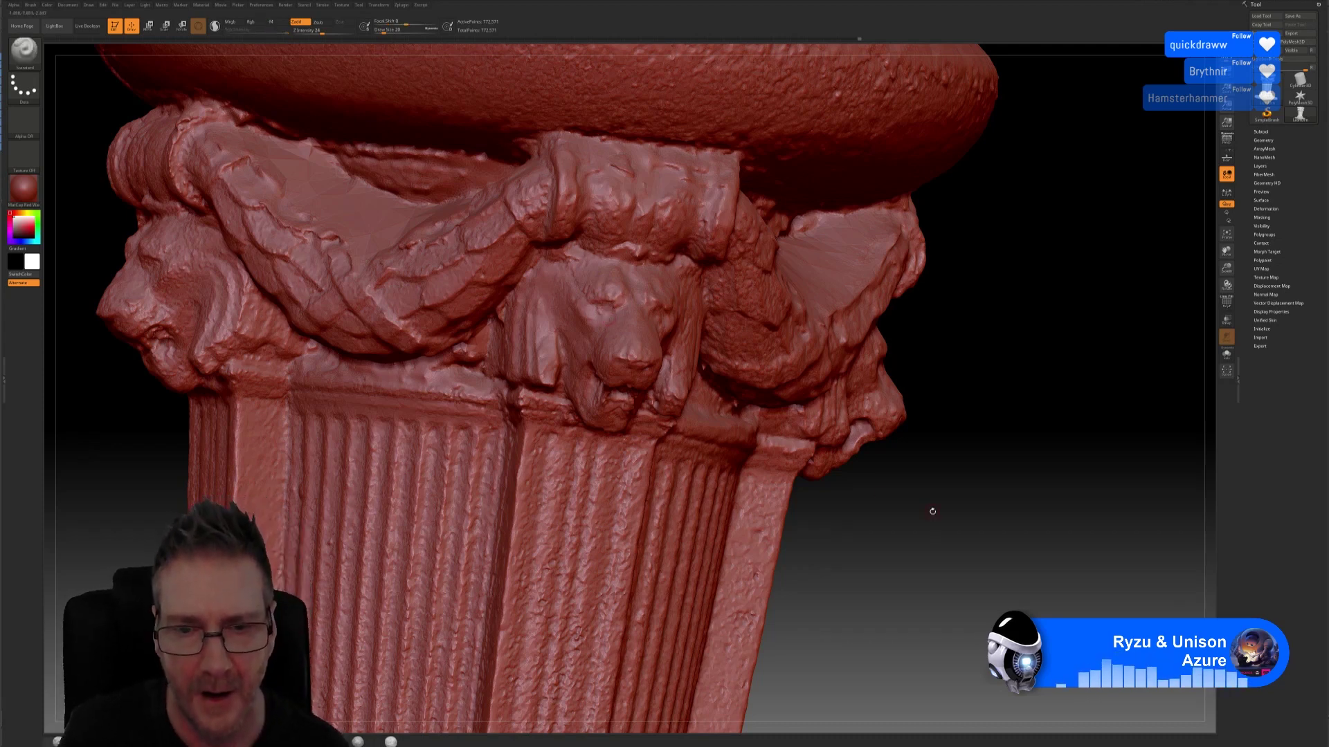
Step: Touch up and smooth the underside of the garland and the adjacent lion head from below the rim
{"action": "left_click_drag", "start_coordinate": [932, 511], "coordinate": [817, 443]}
{"action": "scroll", "coordinate": [816, 443], "scroll_direction": "up", "scroll_amount": 3}
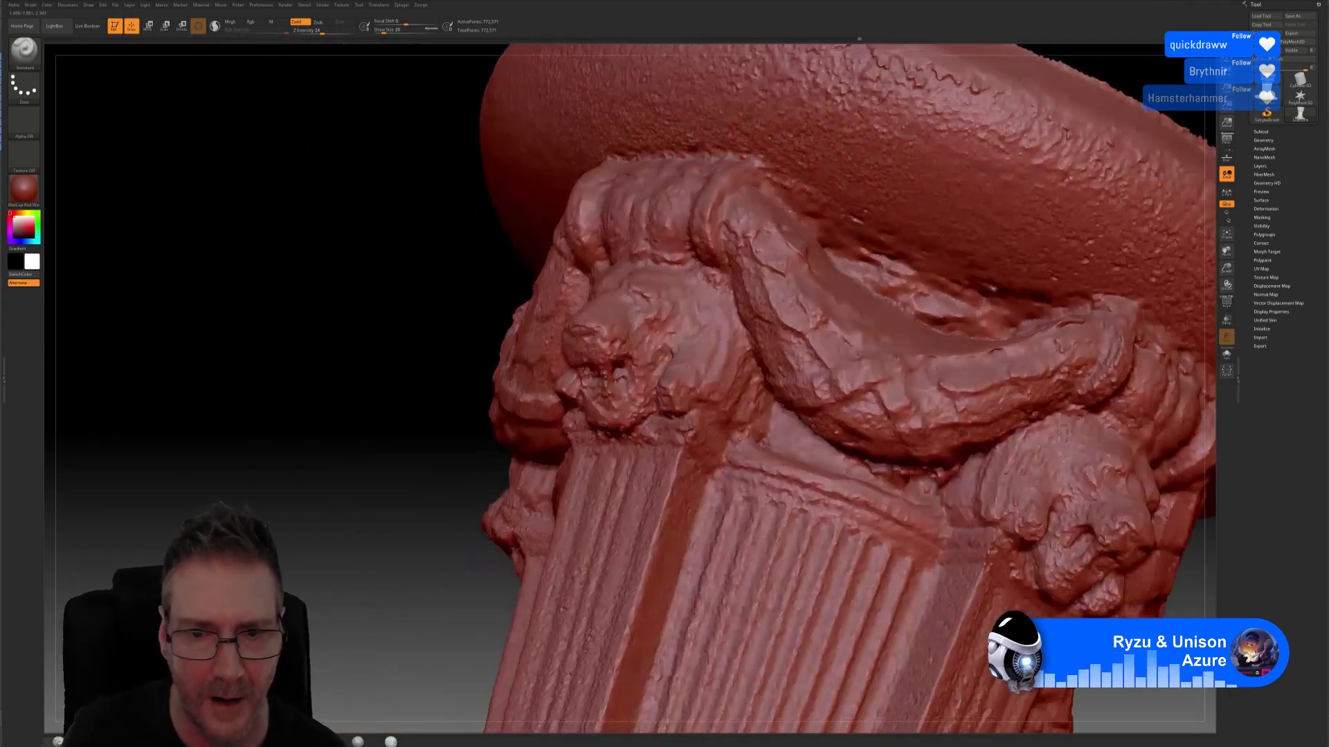
{"action": "key", "text": "shift"}
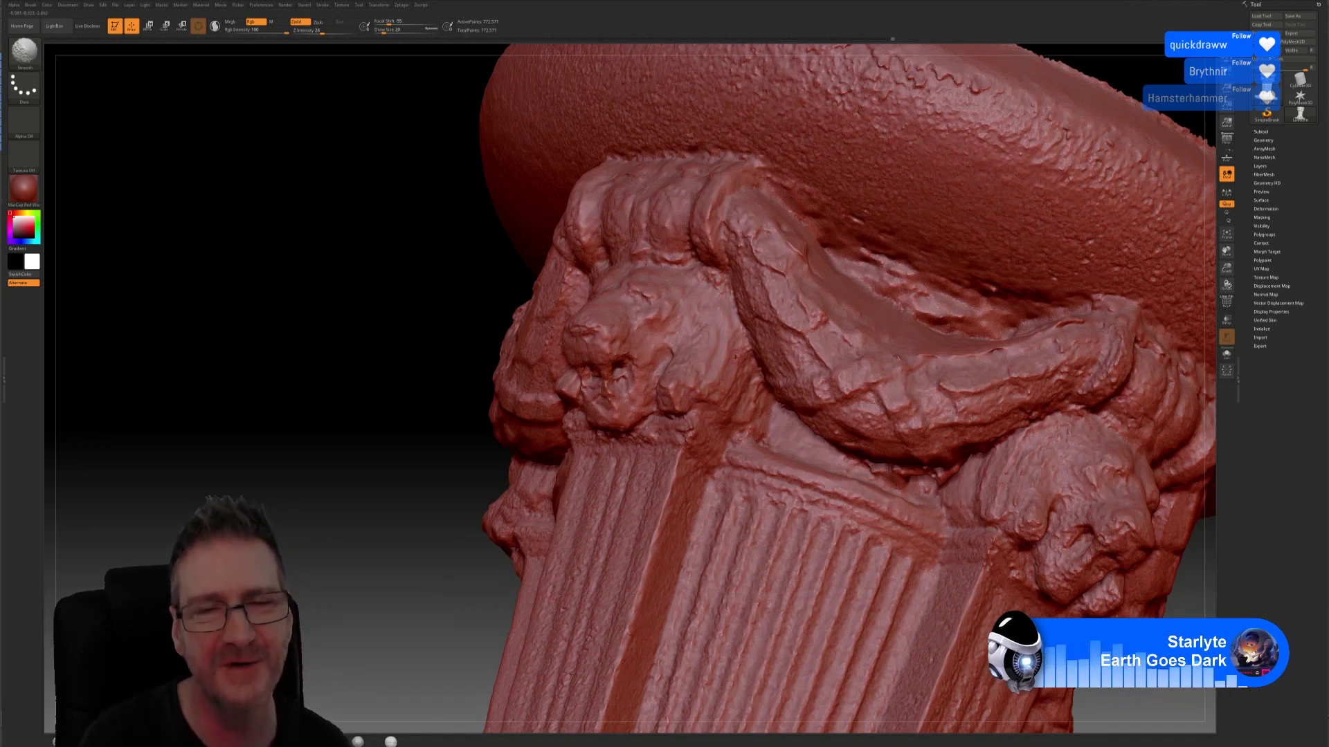
{"action": "key", "text": "shift"}
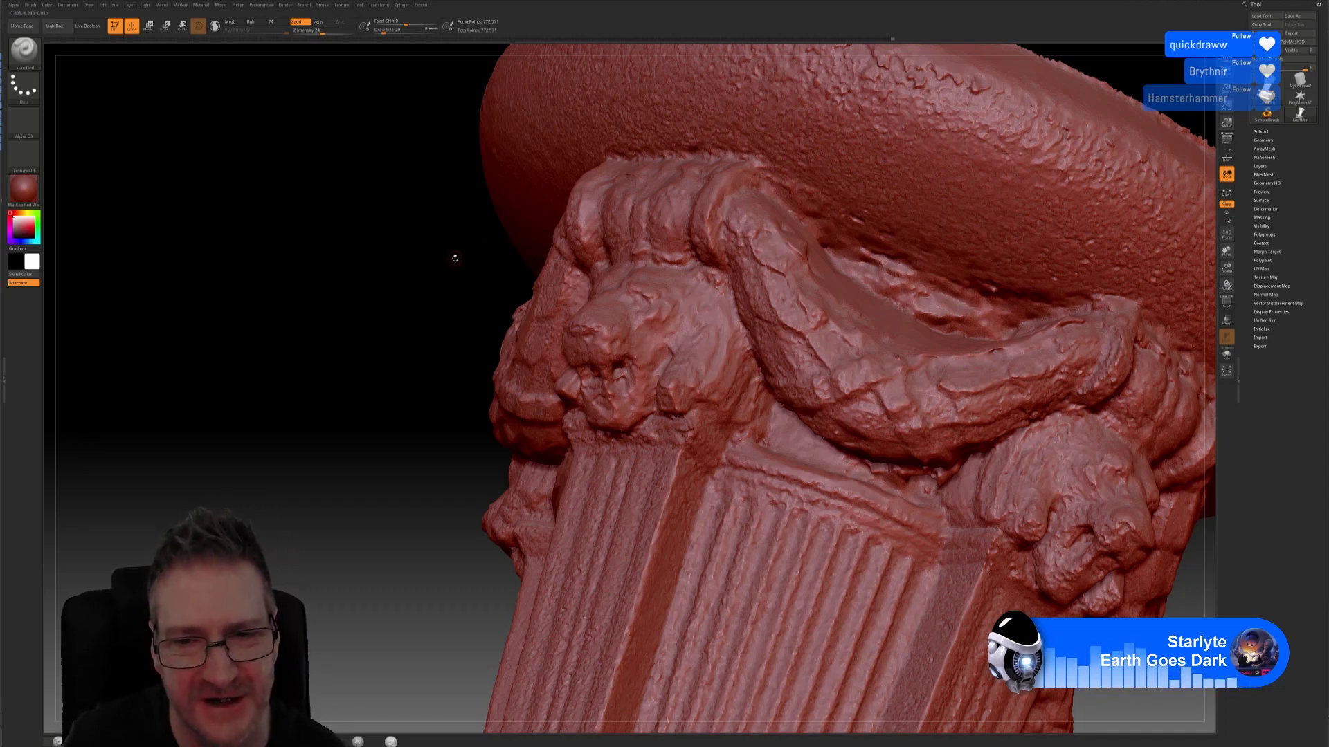
{"action": "left_click_drag", "start_coordinate": [453, 259], "coordinate": [370, 255]}
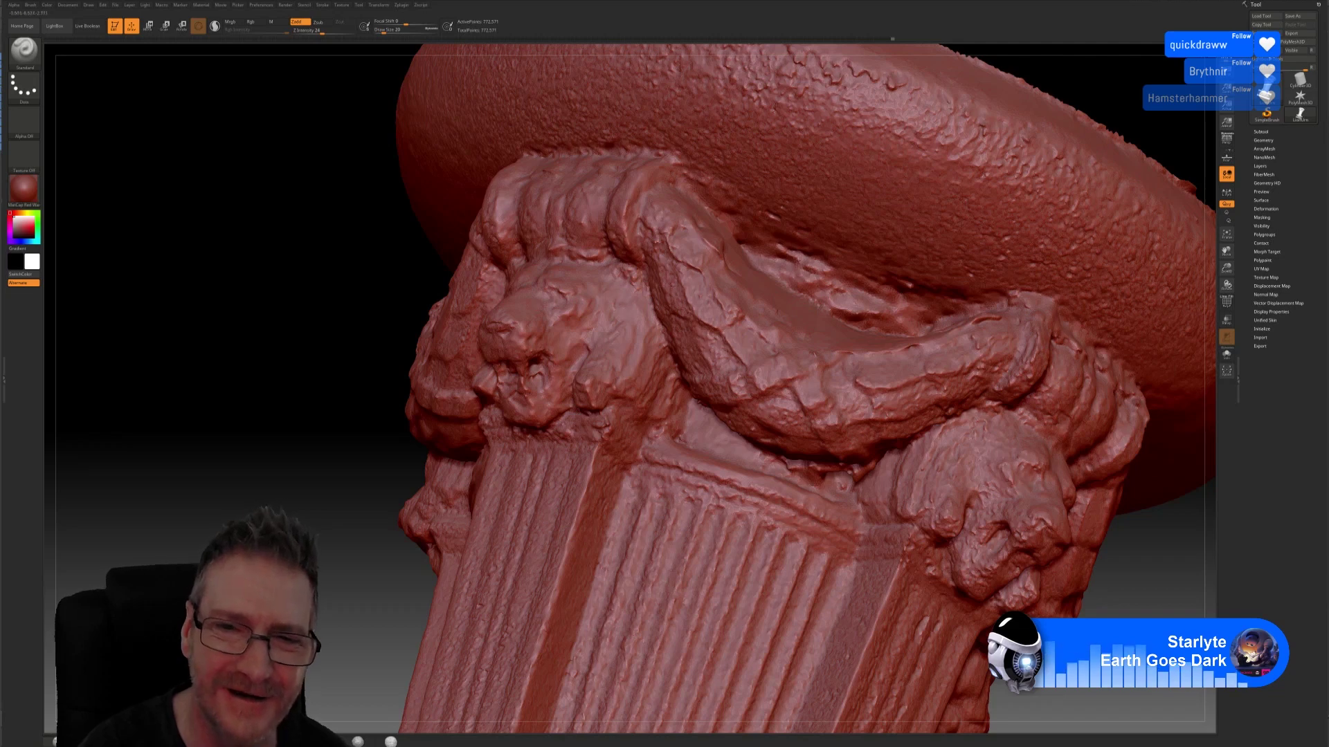
{"action": "key", "text": "shift"}
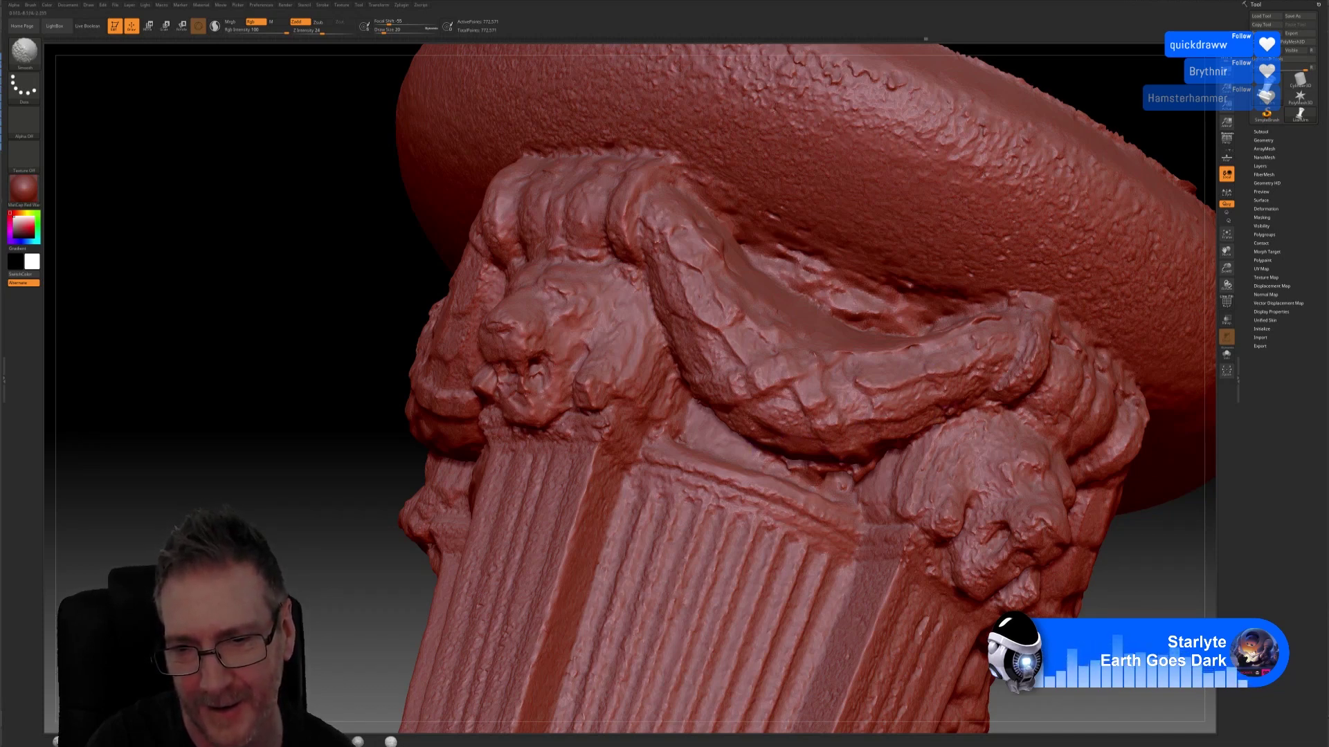
{"action": "key", "text": "shift"}
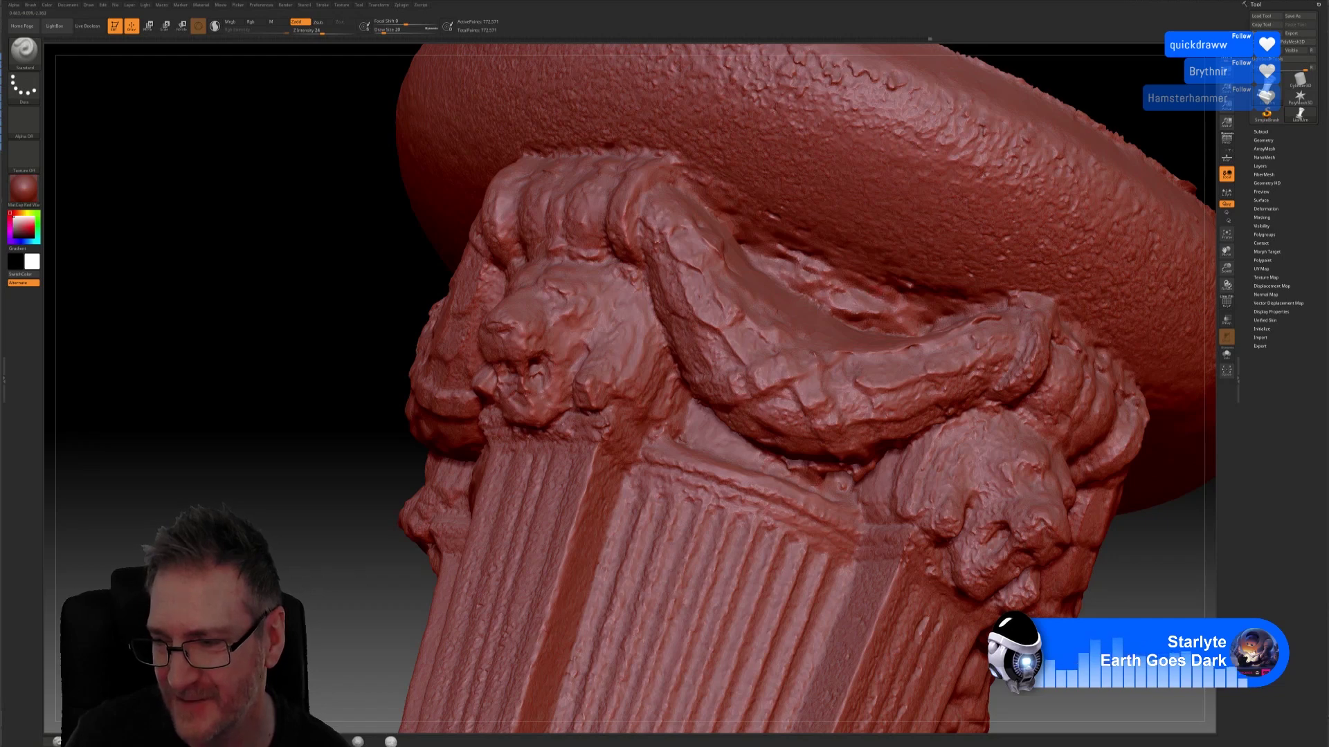
Step: Smooth the garland's far end where it meets the rolled band above the neighbouring lion head
{"action": "left_click_drag", "start_coordinate": [1203, 503], "coordinate": [1063, 485], "text": "alt"}
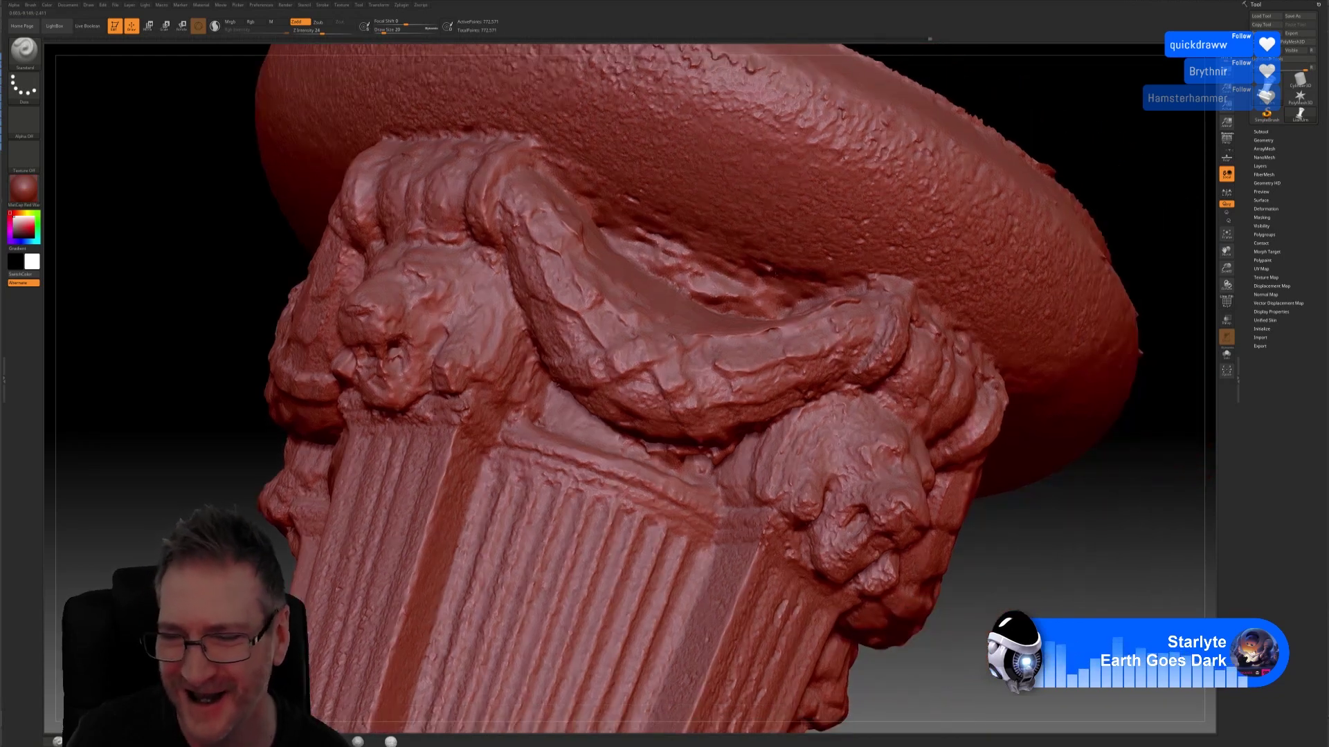
{"action": "left_click_drag", "start_coordinate": [1069, 531], "coordinate": [1063, 528]}
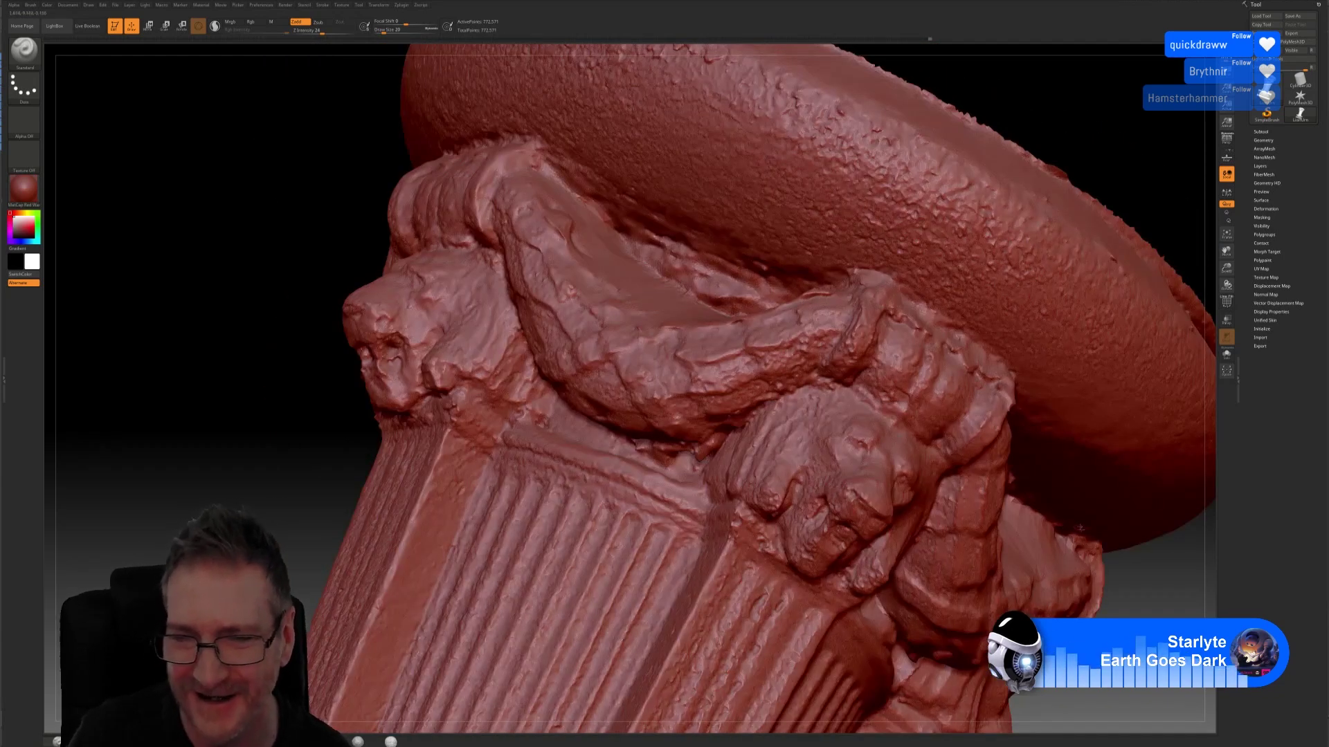
{"action": "key", "text": "shift"}
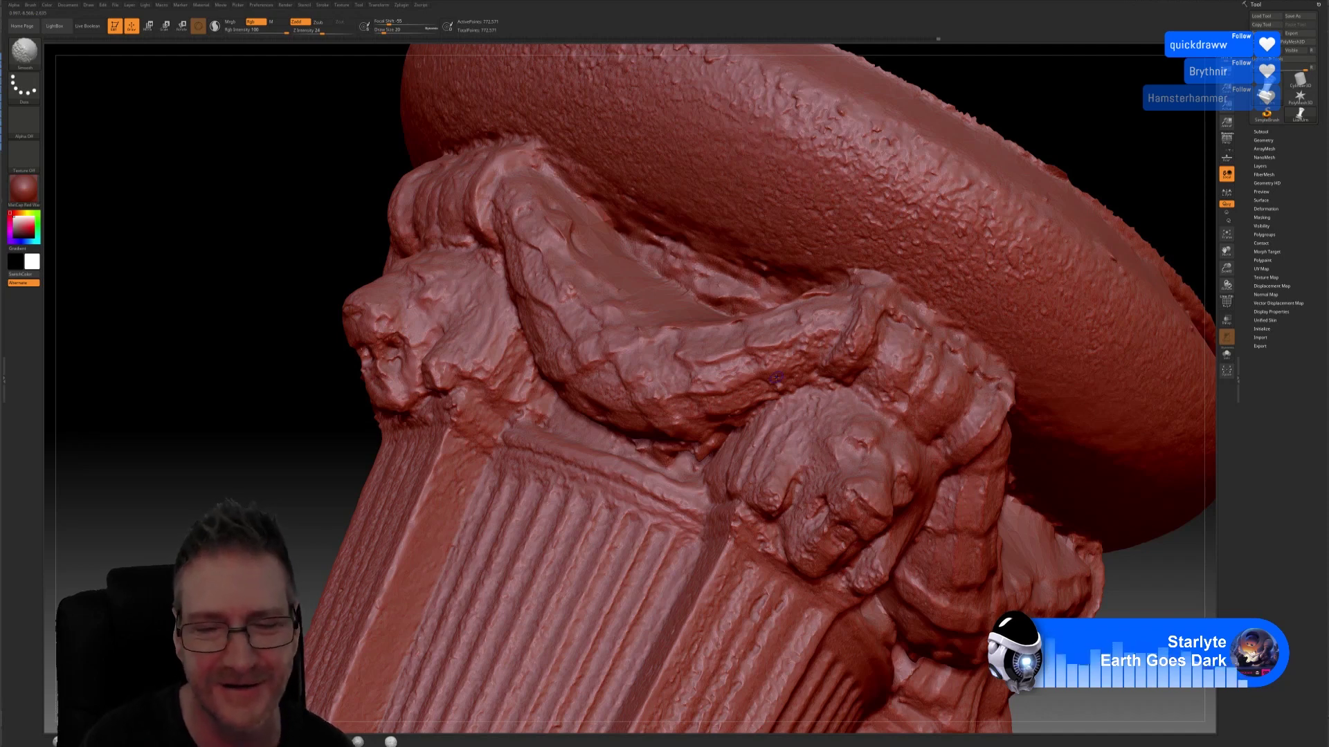
{"action": "key", "text": "shift"}
{"action": "key", "text": "shift"}
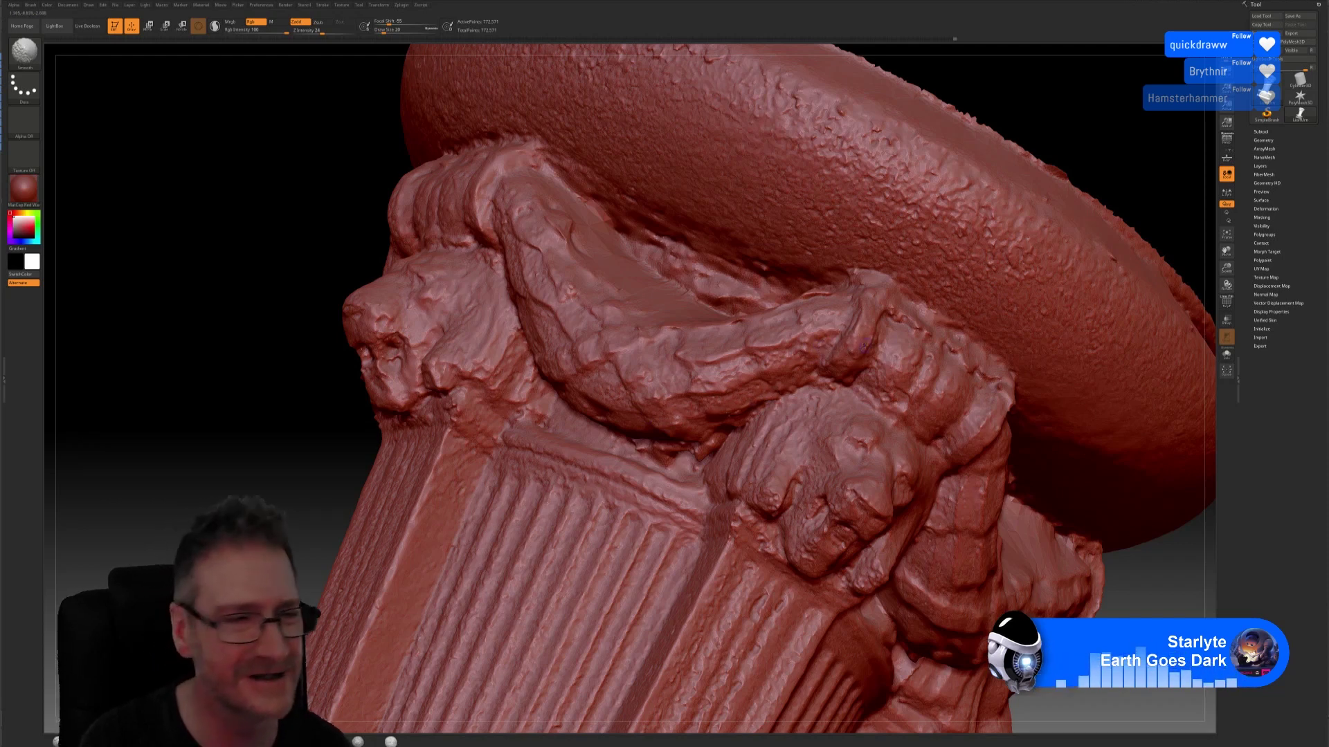
{"action": "key", "text": "shift"}
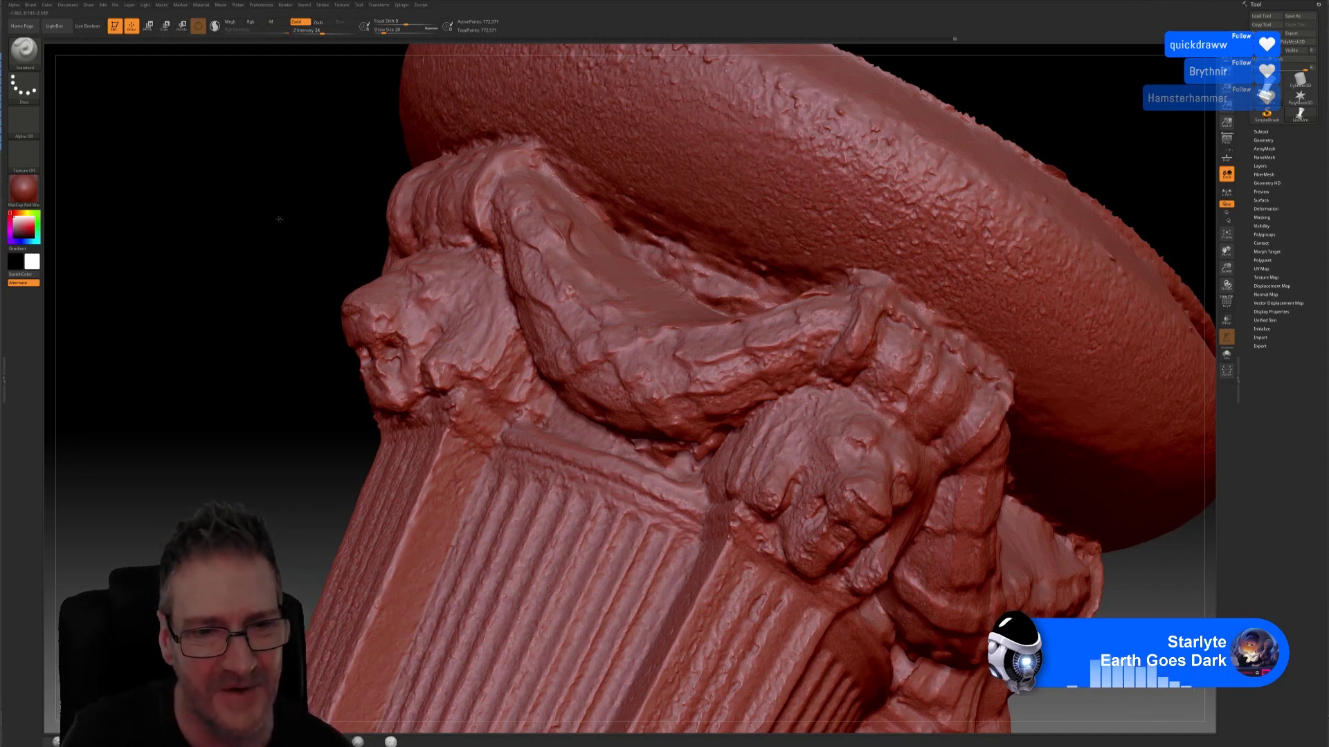
Step: Smooth the rough surface around that lion's mouth and lower jaw
{"action": "left_click_drag", "start_coordinate": [279, 219], "coordinate": [225, 160], "text": "alt"}
{"action": "left_click_drag", "start_coordinate": [1069, 543], "coordinate": [1086, 595], "text": "alt"}
{"action": "left_click_drag", "start_coordinate": [1173, 583], "coordinate": [1072, 526], "text": "alt"}
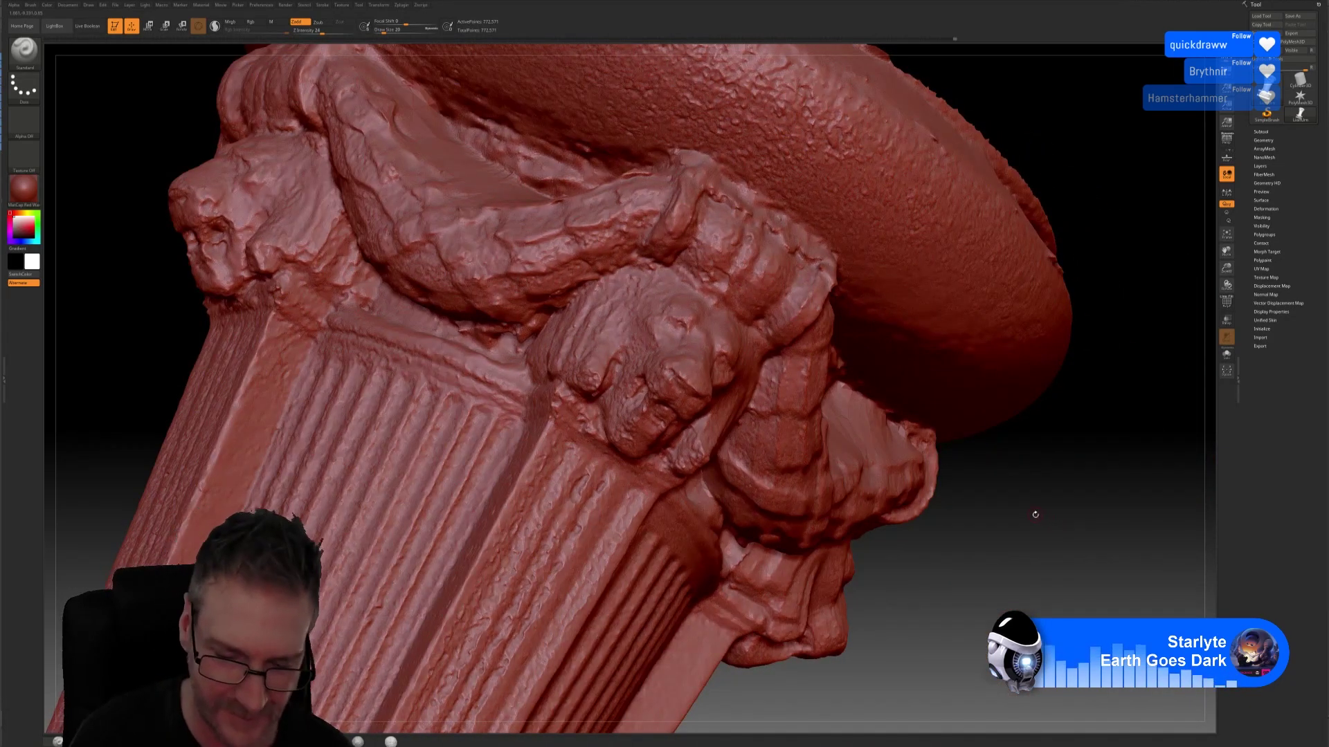
{"action": "key", "text": "shift"}
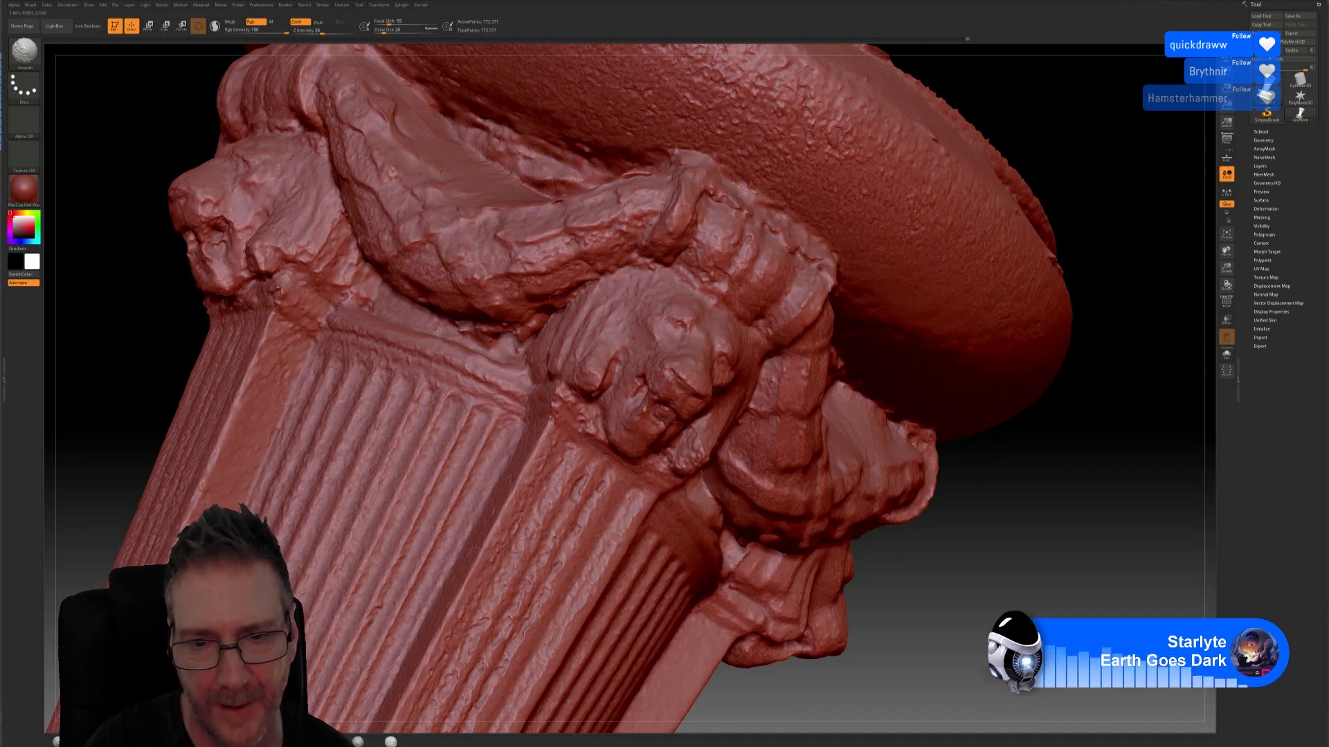
{"action": "key", "text": "shift"}
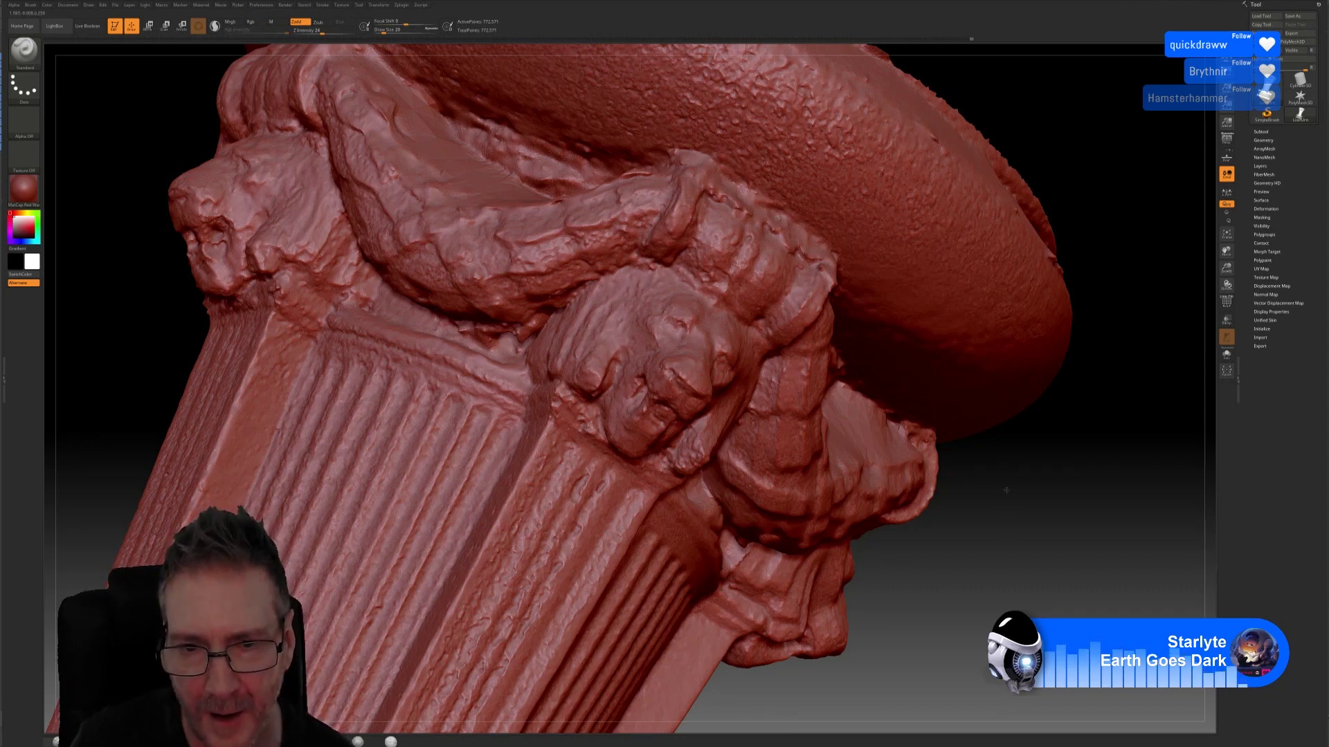
Step: Touch up and smooth the corner lion head's muzzle and mouth from the other side, viewed from below
{"action": "mouse_move", "coordinate": [1002, 484]}
{"action": "left_mouse_down"}
{"action": "mouse_move", "coordinate": [1005, 498]}
{"action": "mouse_move", "coordinate": [973, 495]}
{"action": "left_mouse_up"}
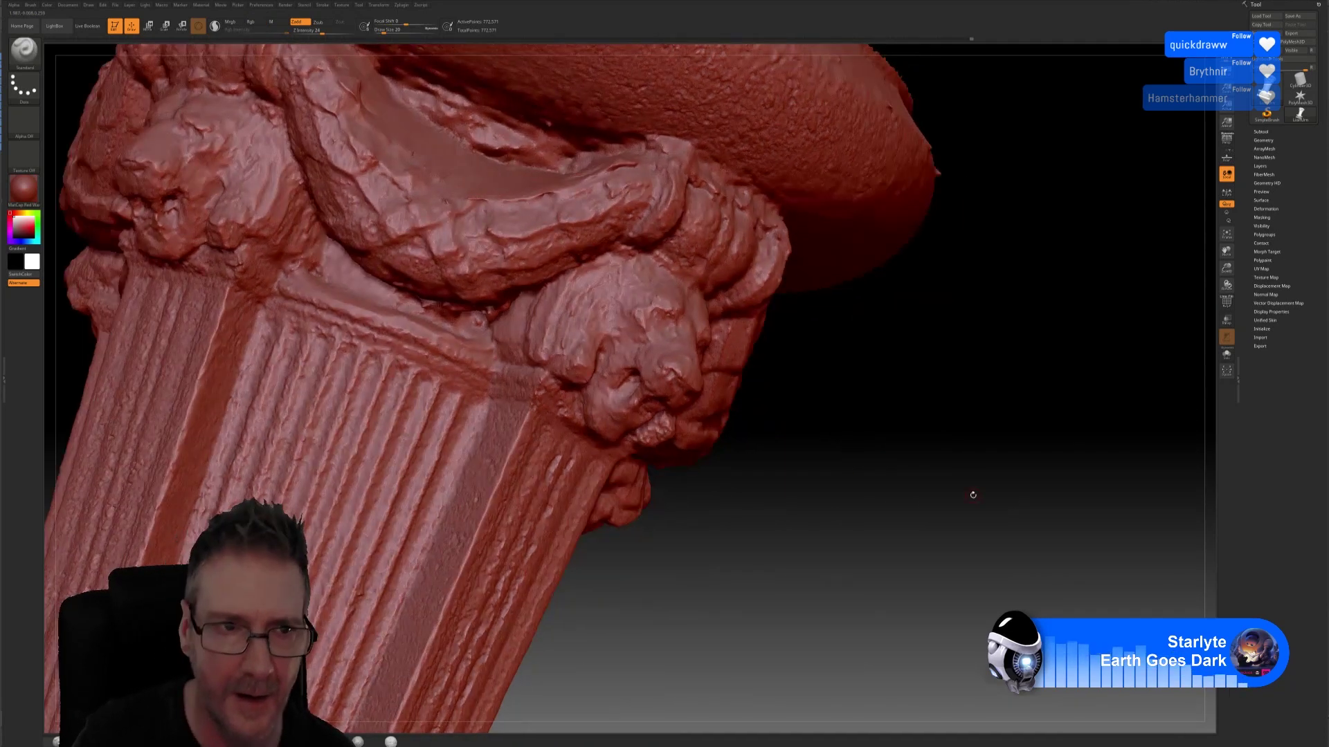
{"action": "key", "text": "shift"}
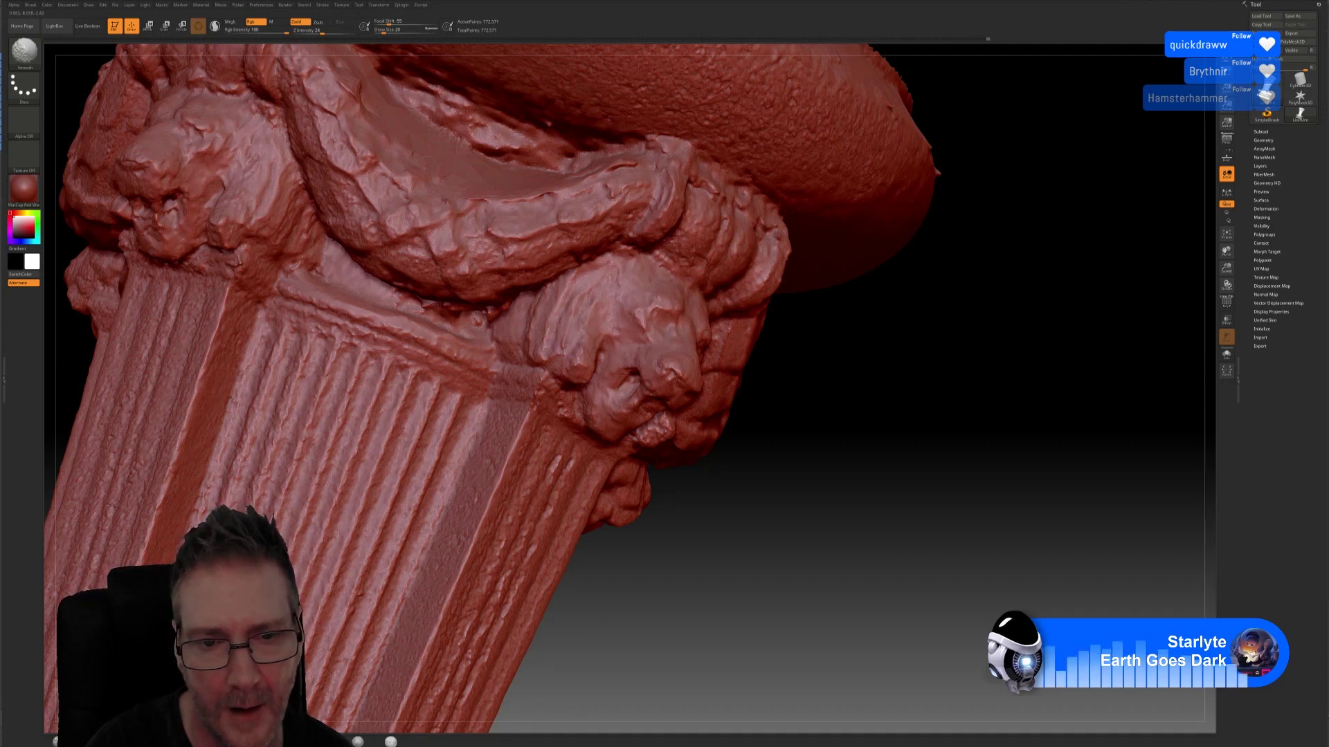
{"action": "key", "text": "shift"}
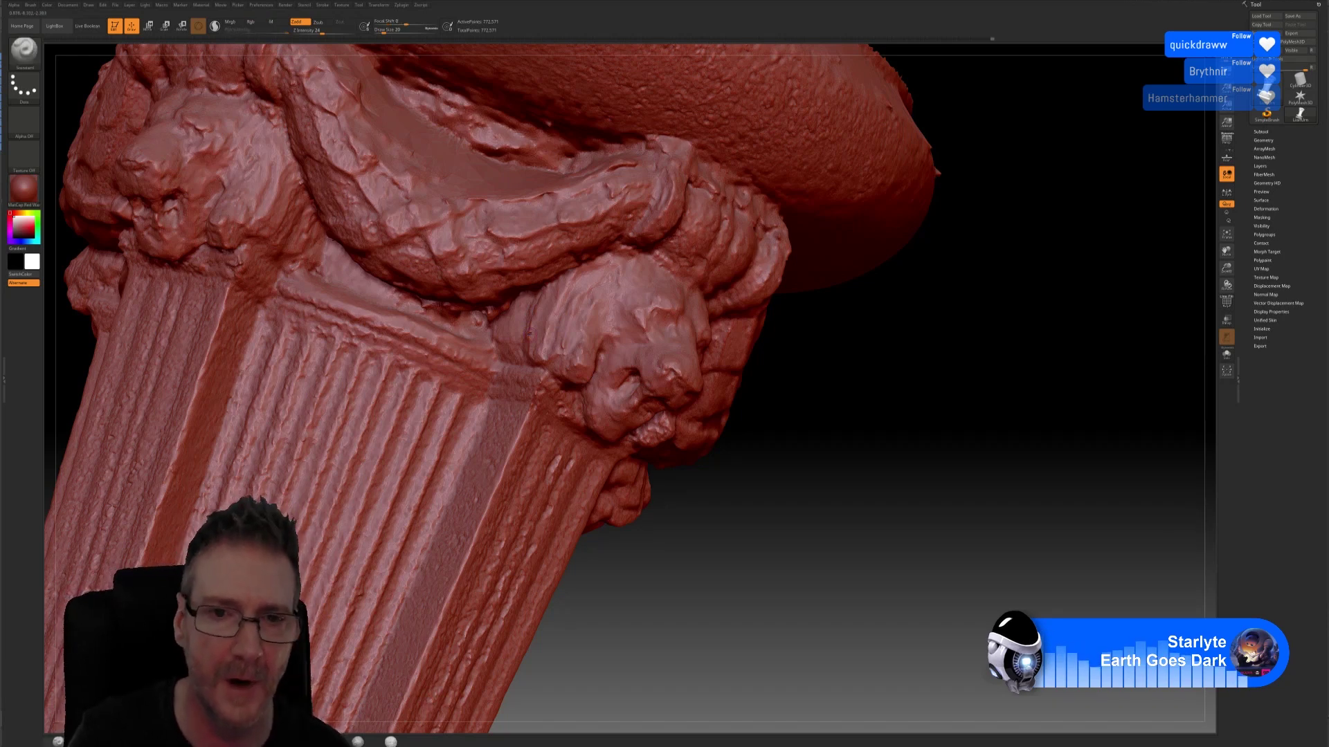
{"action": "mouse_move", "coordinate": [810, 278]}
{"action": "left_mouse_down"}
{"action": "mouse_move", "coordinate": [831, 297]}
{"action": "mouse_move", "coordinate": [822, 292]}
{"action": "left_mouse_up"}
{"action": "key", "text": "shift"}
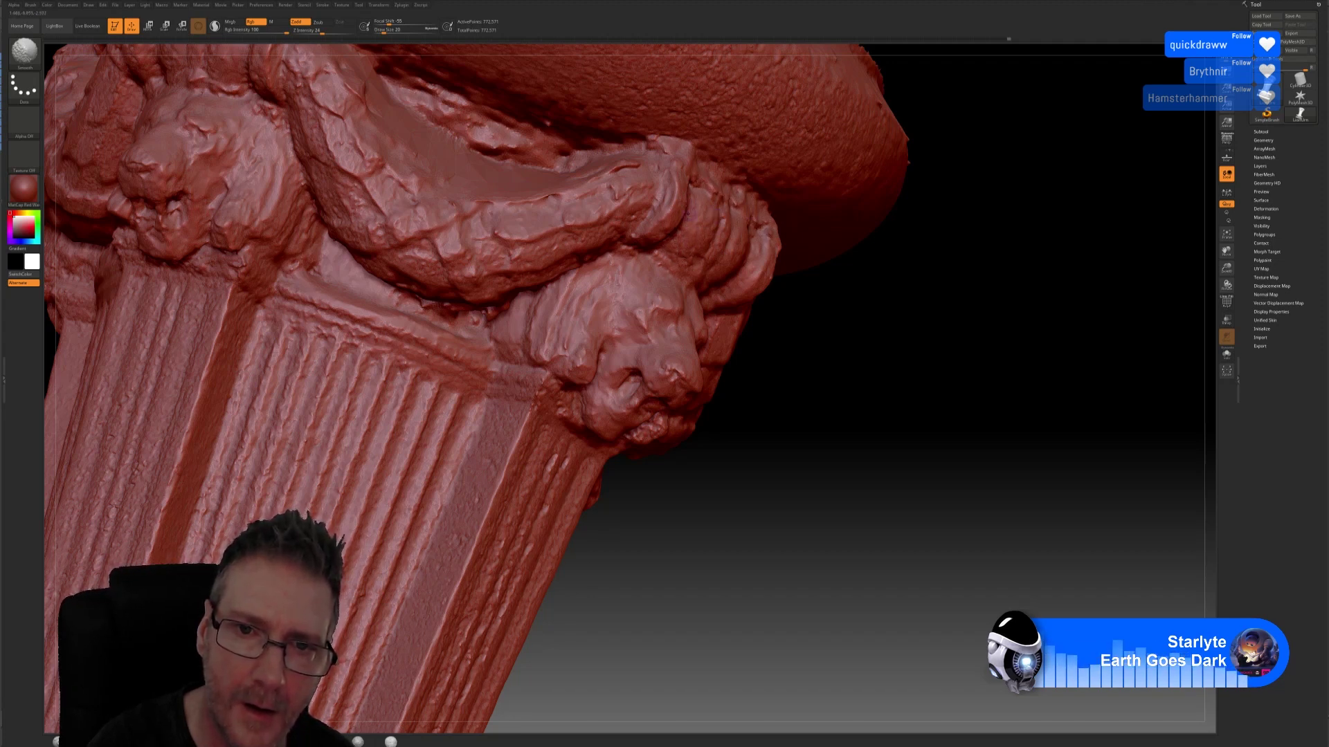
{"action": "key", "text": "shift"}
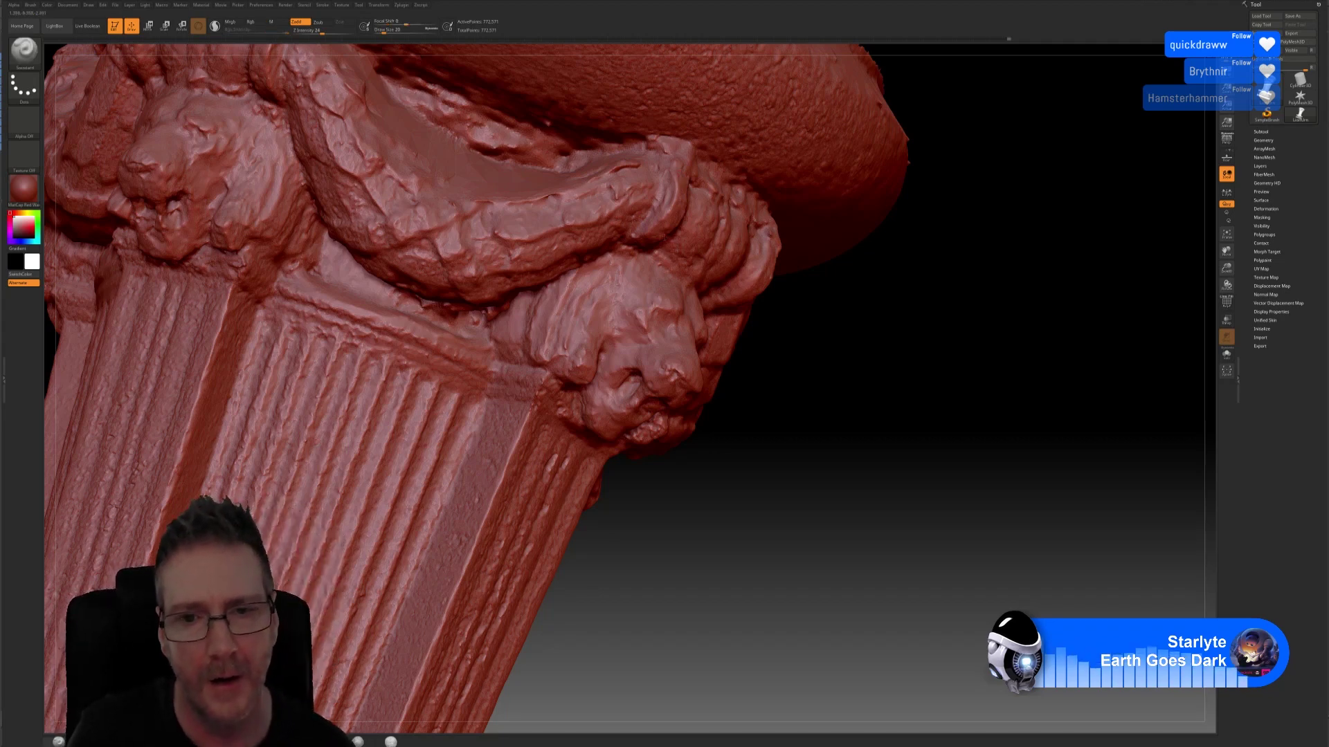
Step: Smooth the next lion head's mane and face where the hanging garland begins beside it
{"action": "mouse_move", "coordinate": [808, 398]}
{"action": "left_mouse_down"}
{"action": "mouse_move", "coordinate": [507, 386]}
{"action": "mouse_move", "coordinate": [514, 372]}
{"action": "left_mouse_up"}
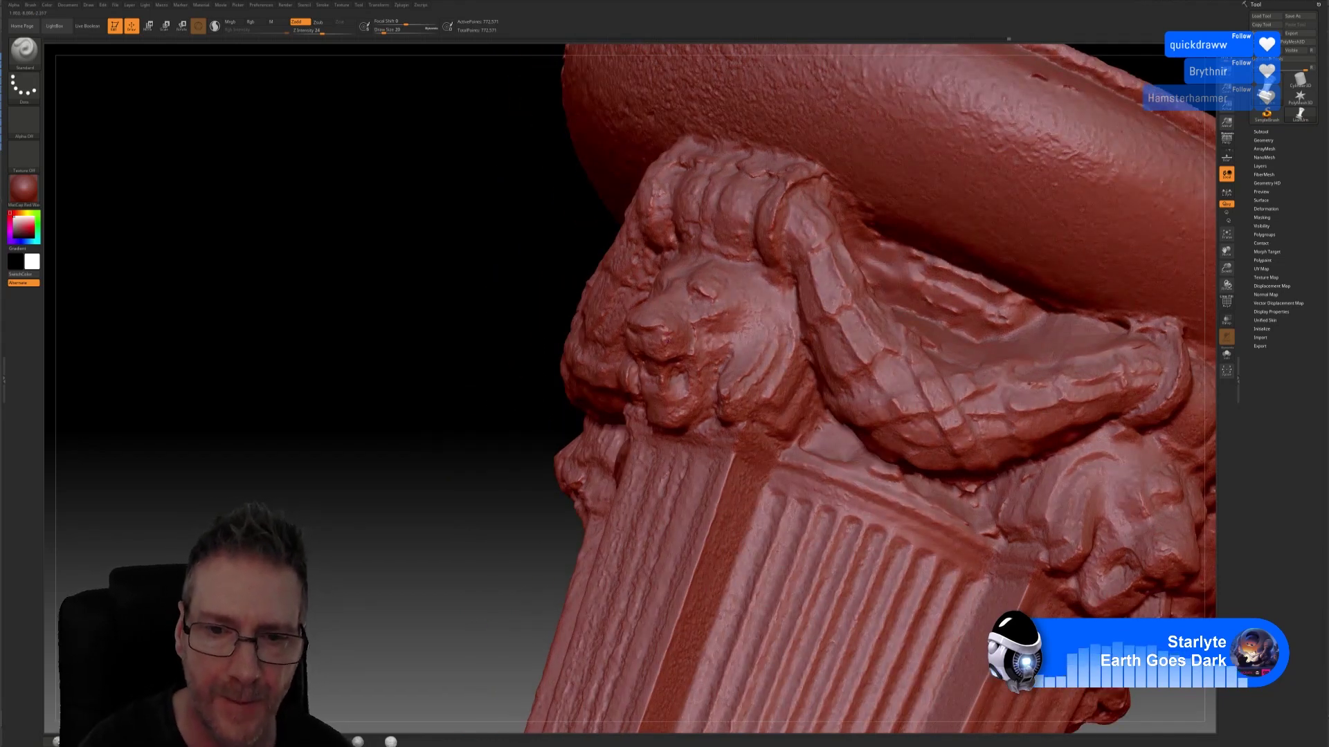
{"action": "key", "text": "shift"}
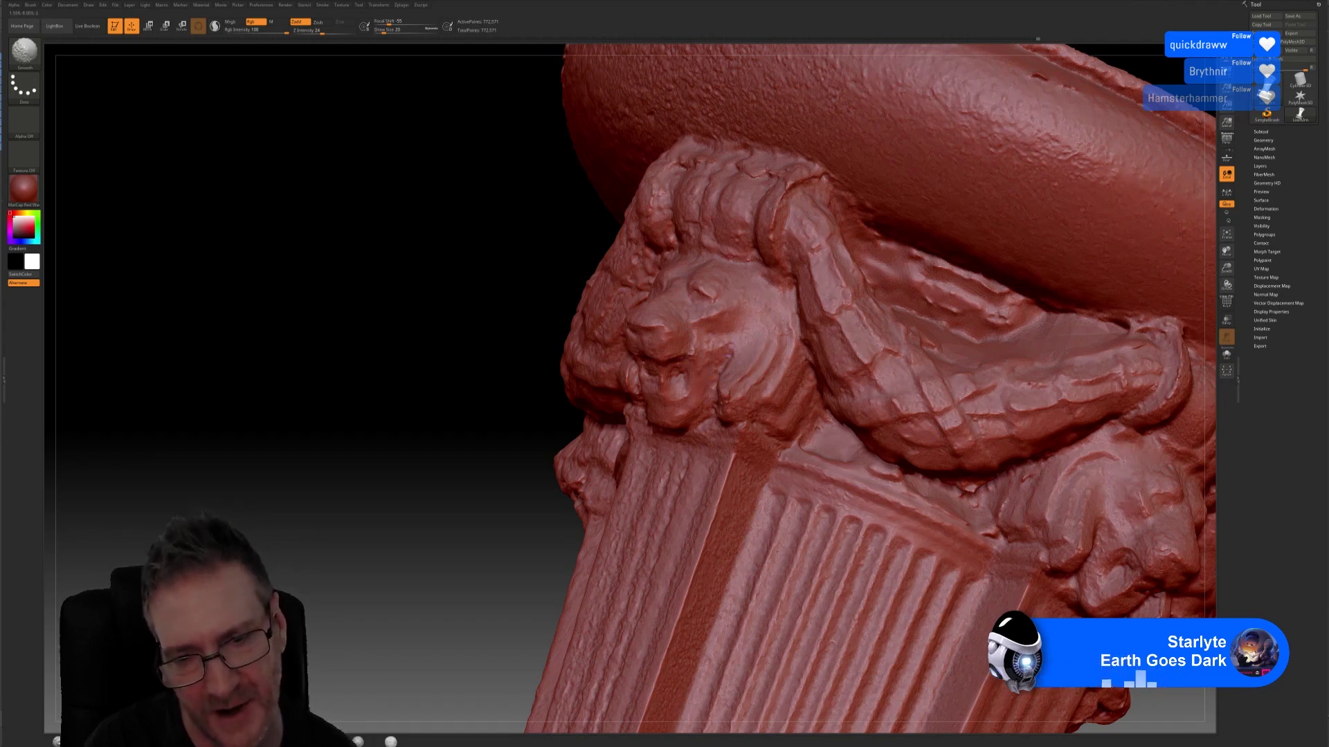
{"action": "key", "text": "shift"}
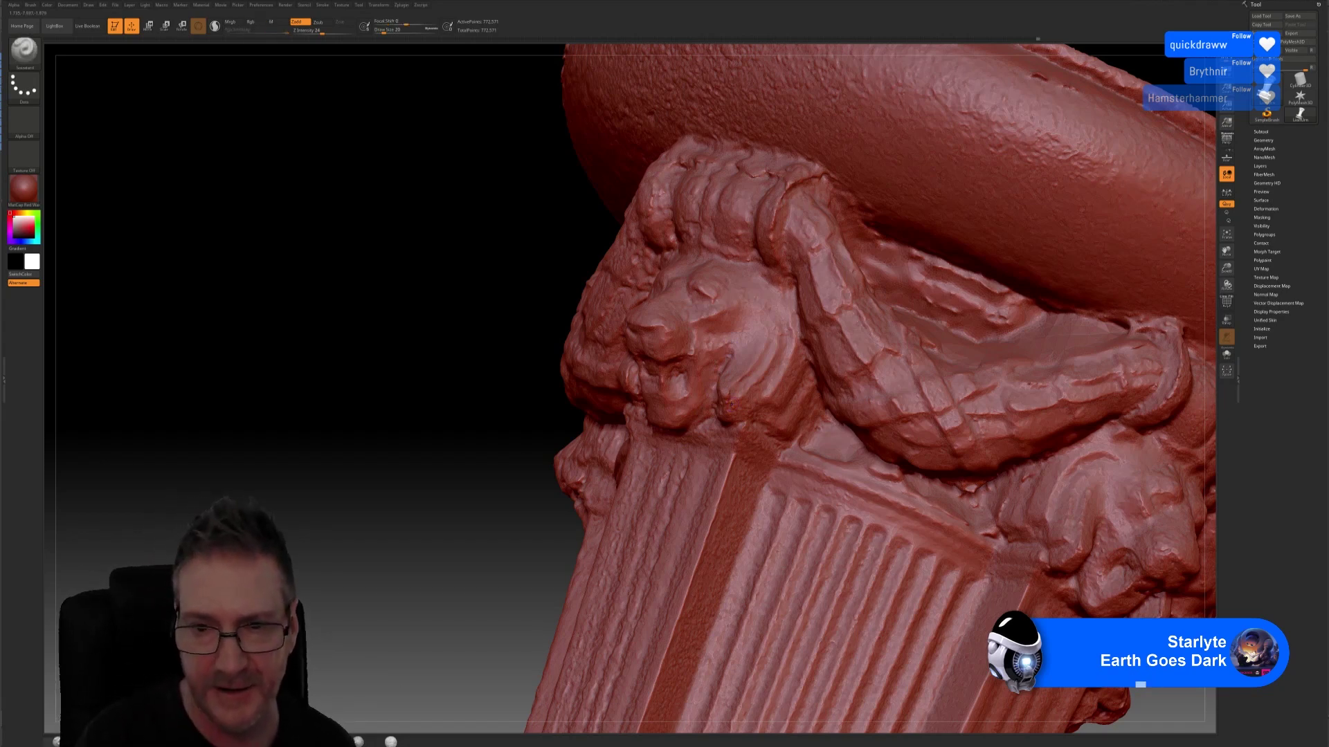
{"action": "key", "text": "shift"}
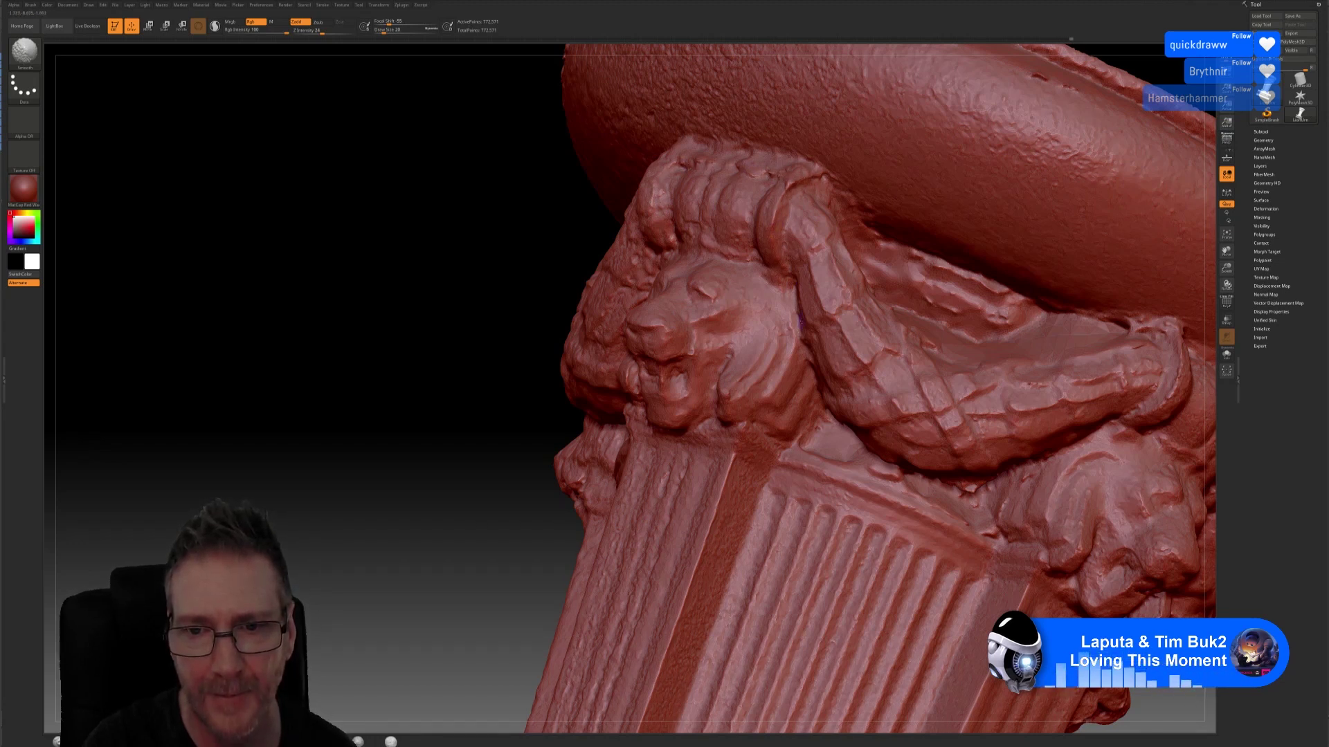
{"action": "key", "text": "shift"}
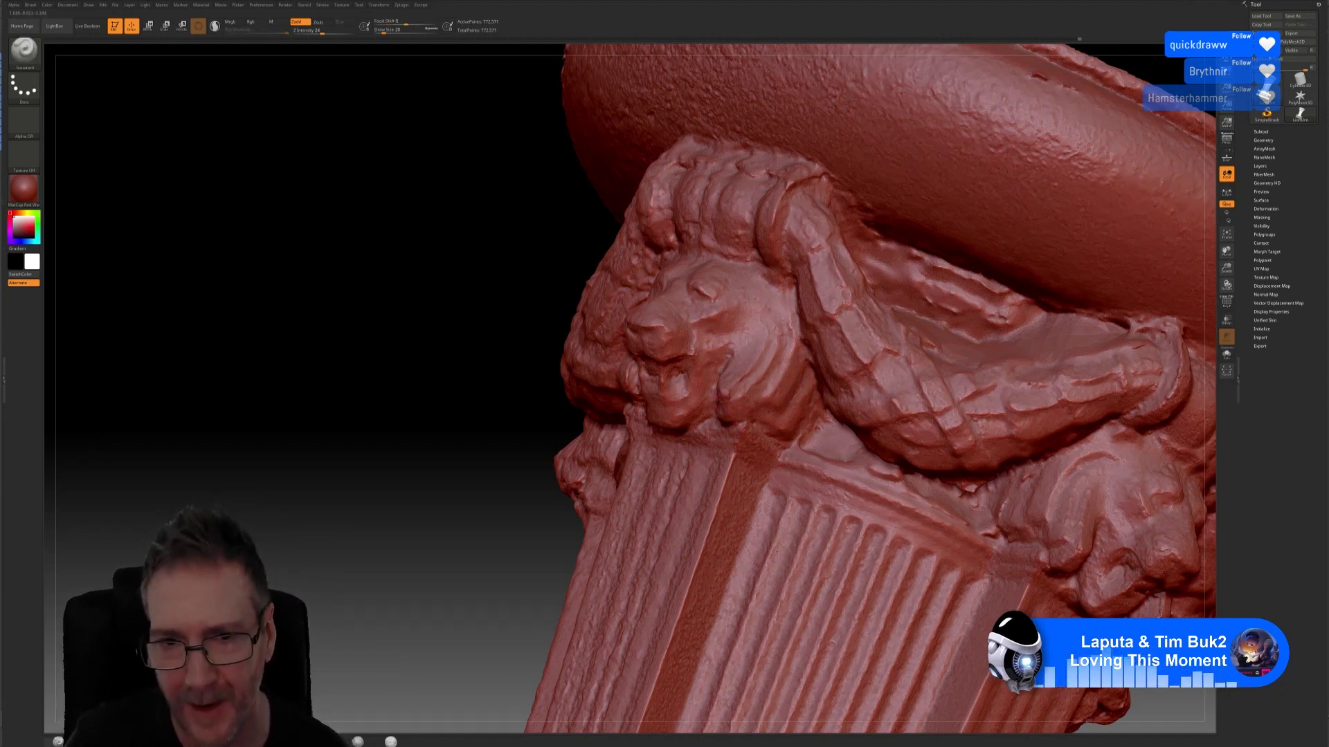
Step: Touch up and smooth the ridges along the sagging garland between the two lion heads
{"action": "left_click_drag", "start_coordinate": [512, 236], "coordinate": [326, 238], "text": "alt"}
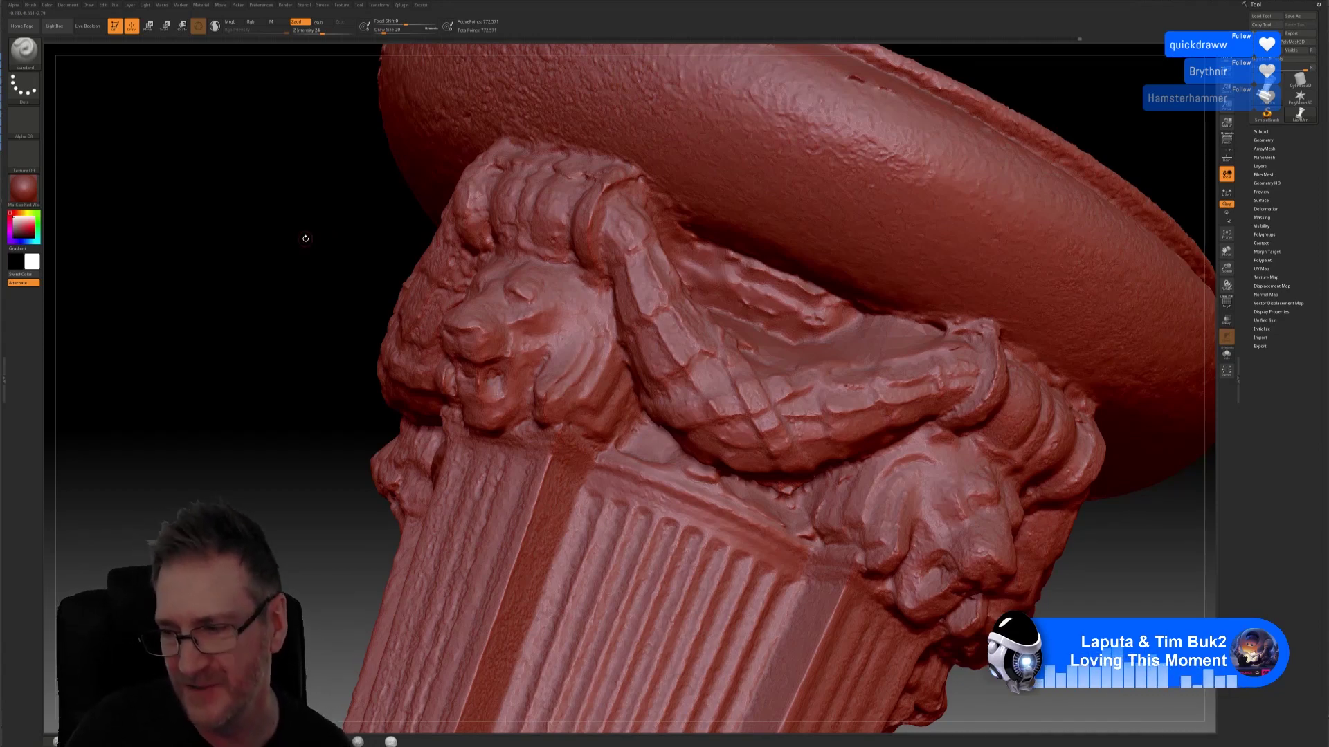
{"action": "key", "text": "shift"}
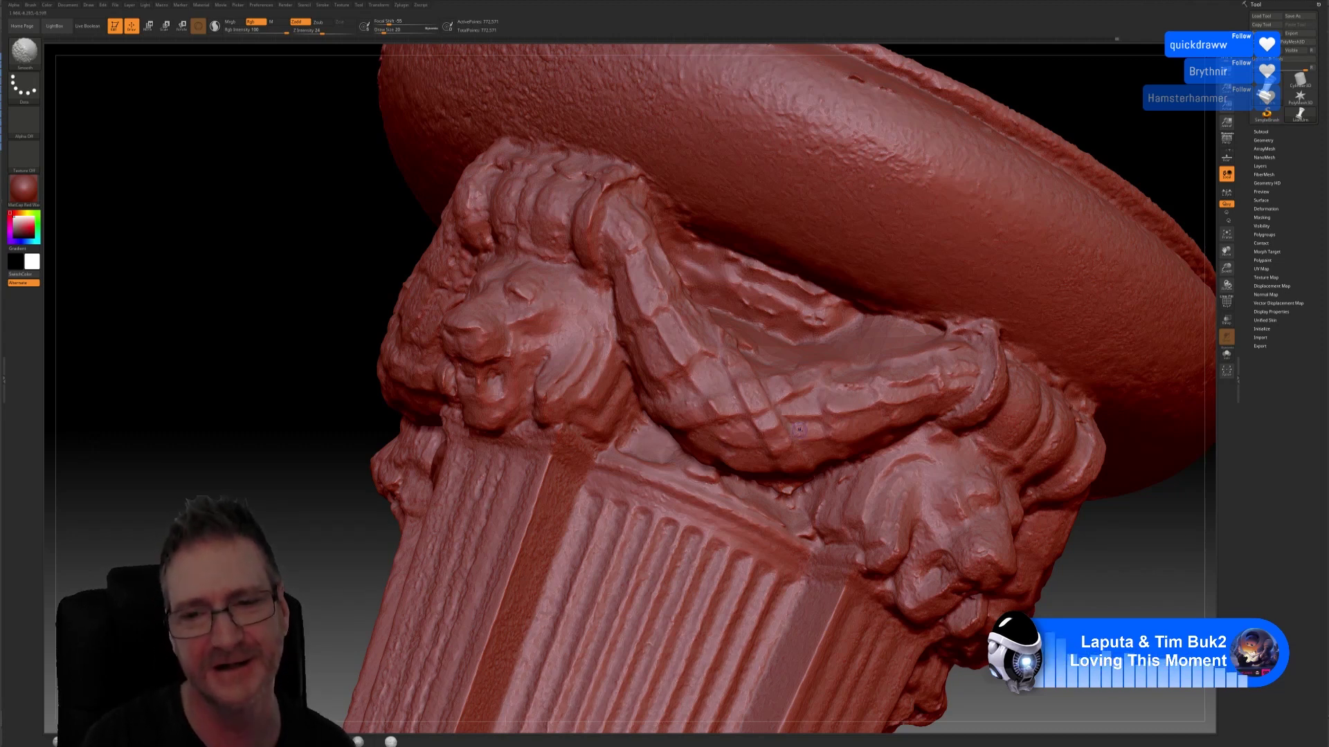
{"action": "key", "text": "shift"}
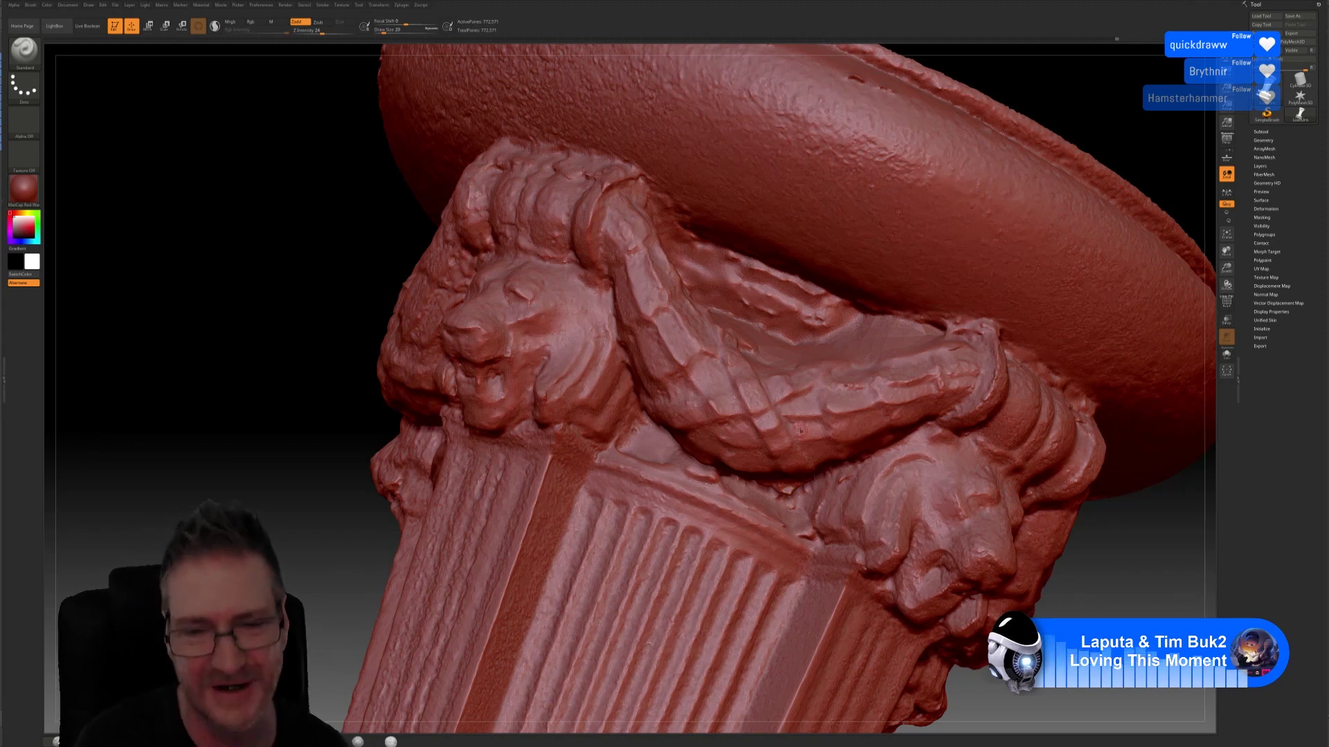
{"action": "key", "text": "shift"}
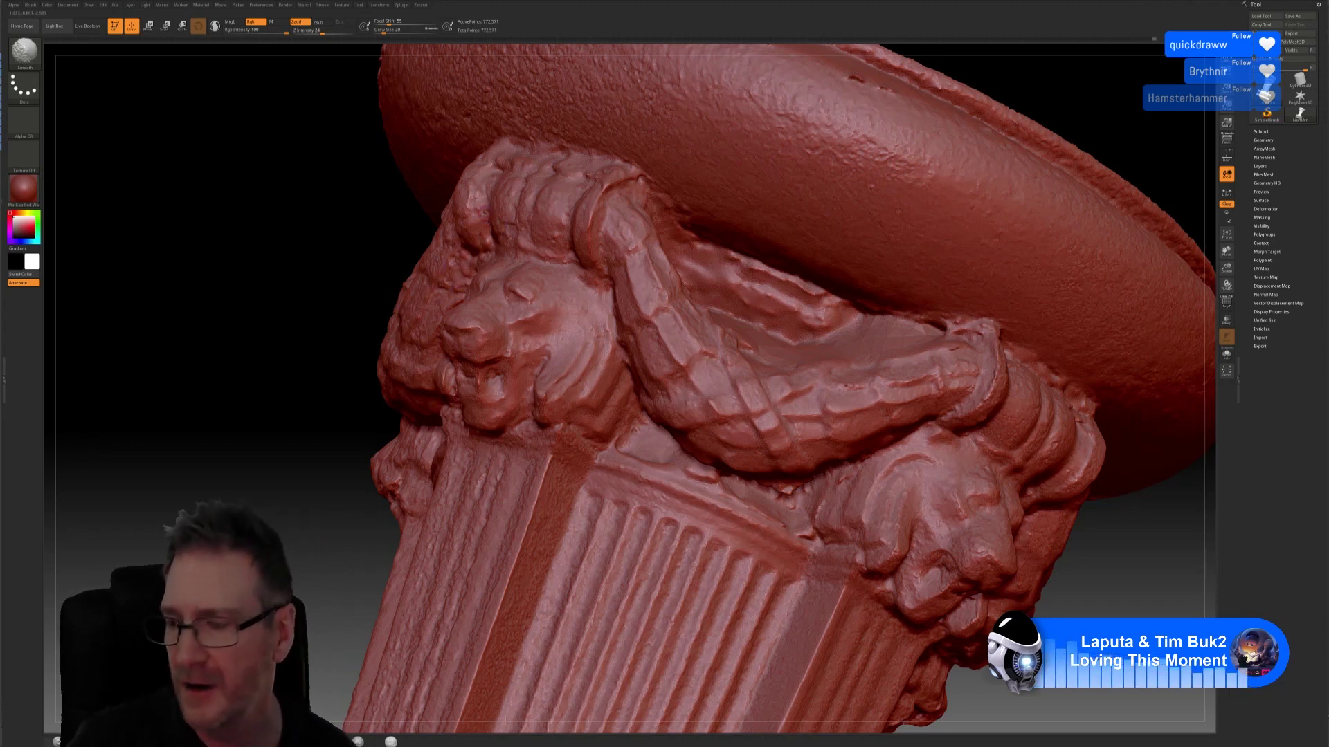
{"action": "key", "text": "shift"}
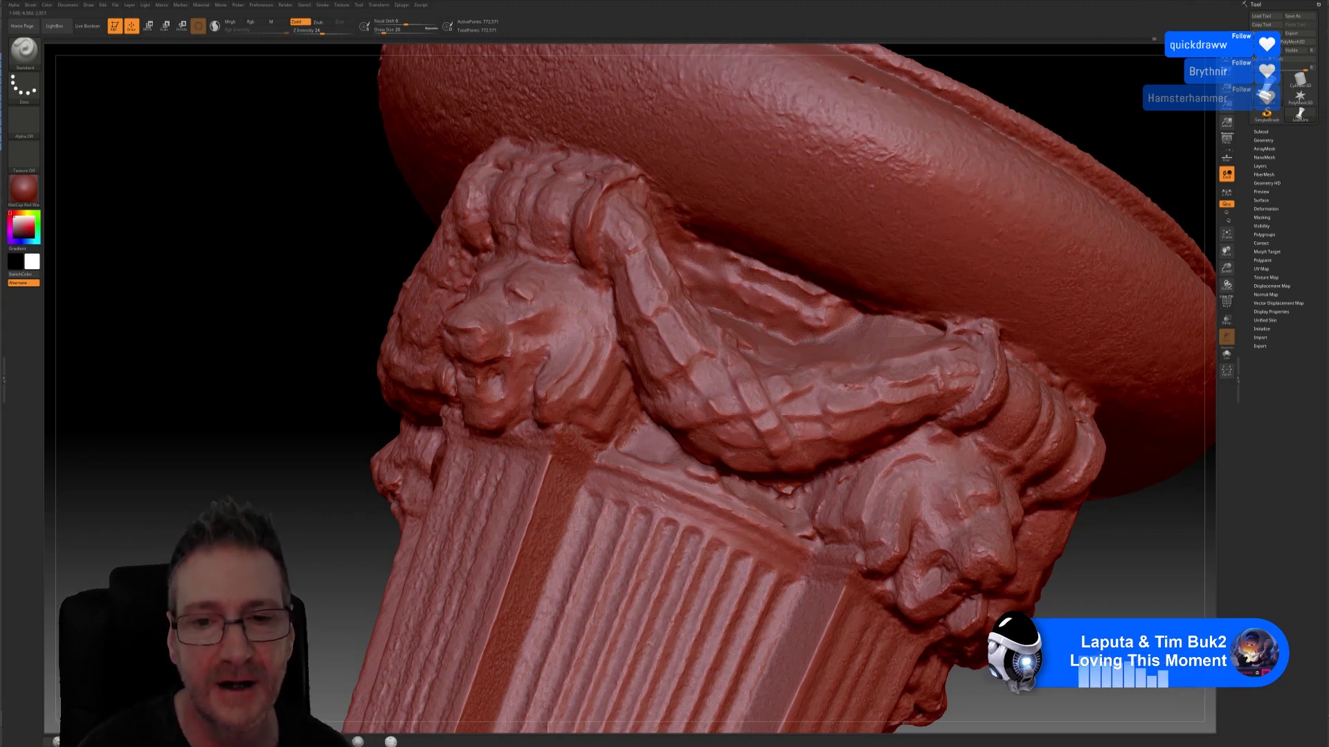
{"action": "key", "text": "shift"}
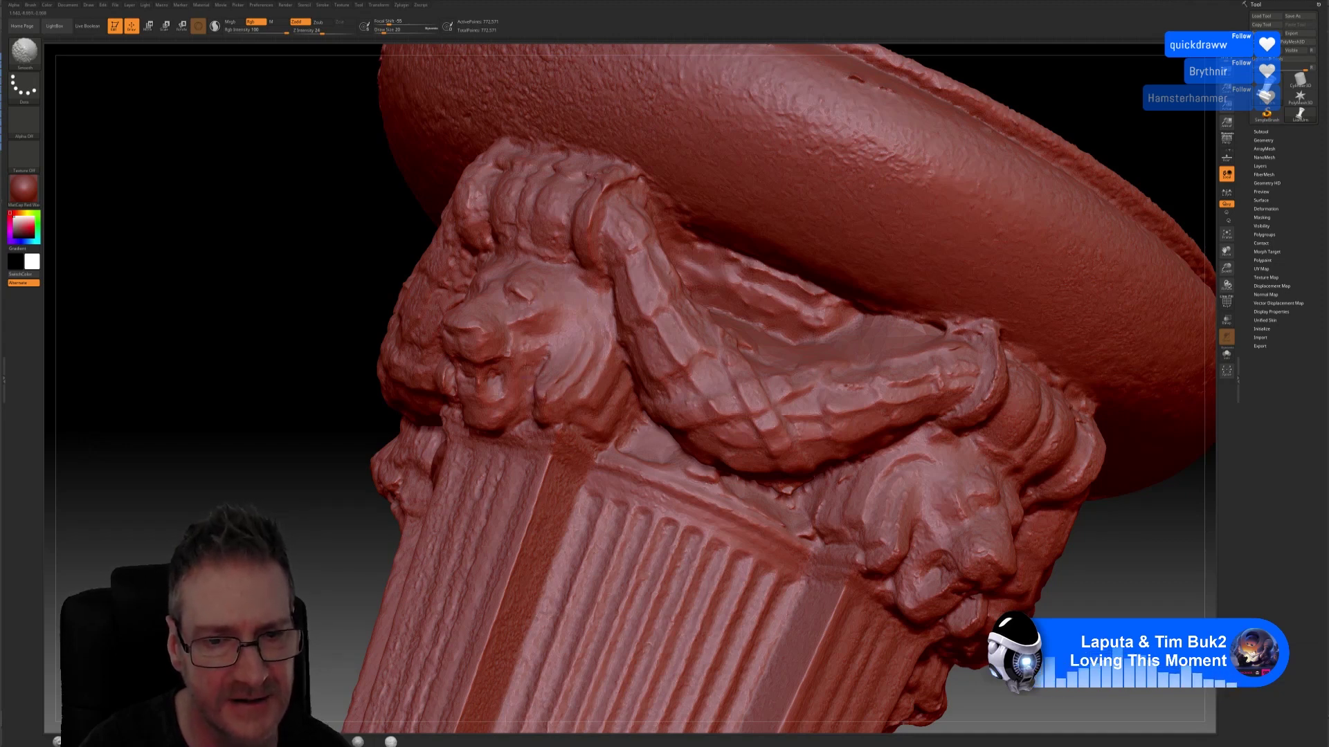
{"action": "key", "text": "shift"}
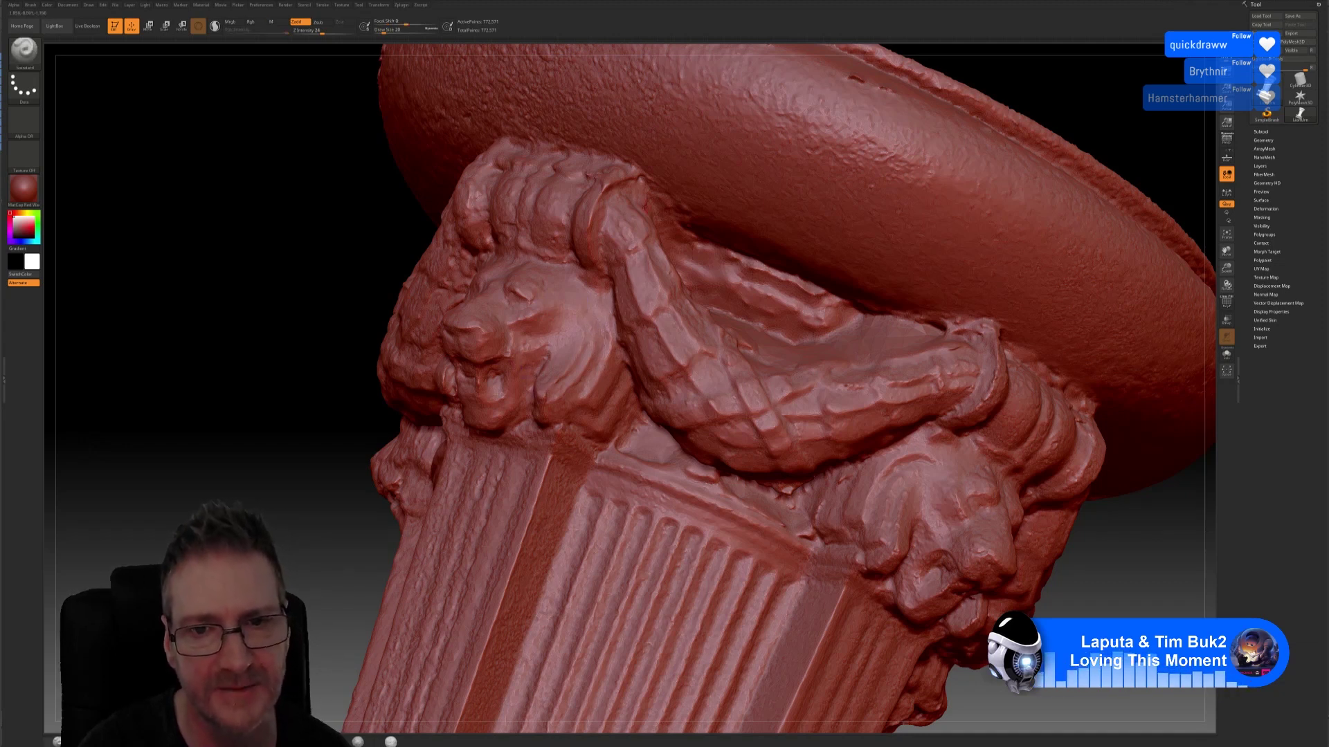
{"action": "key", "text": "shift"}
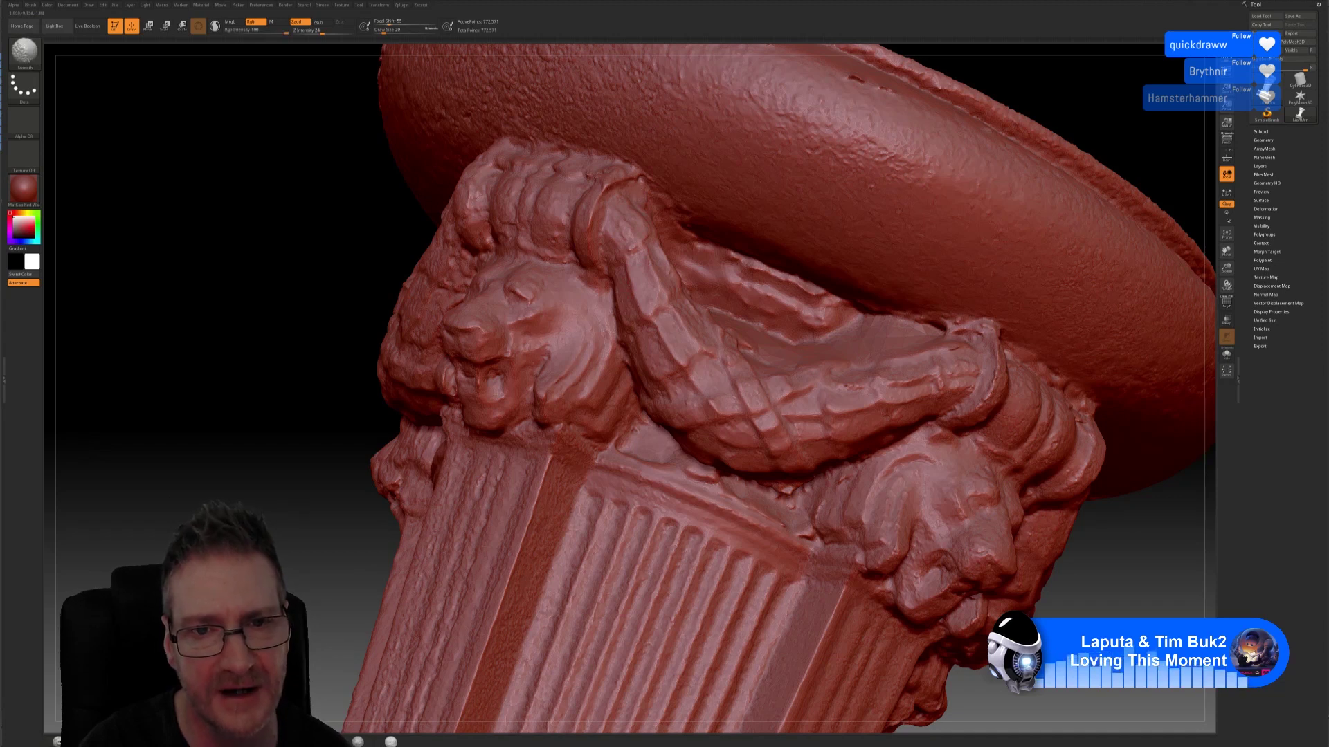
{"action": "key", "text": "shift"}
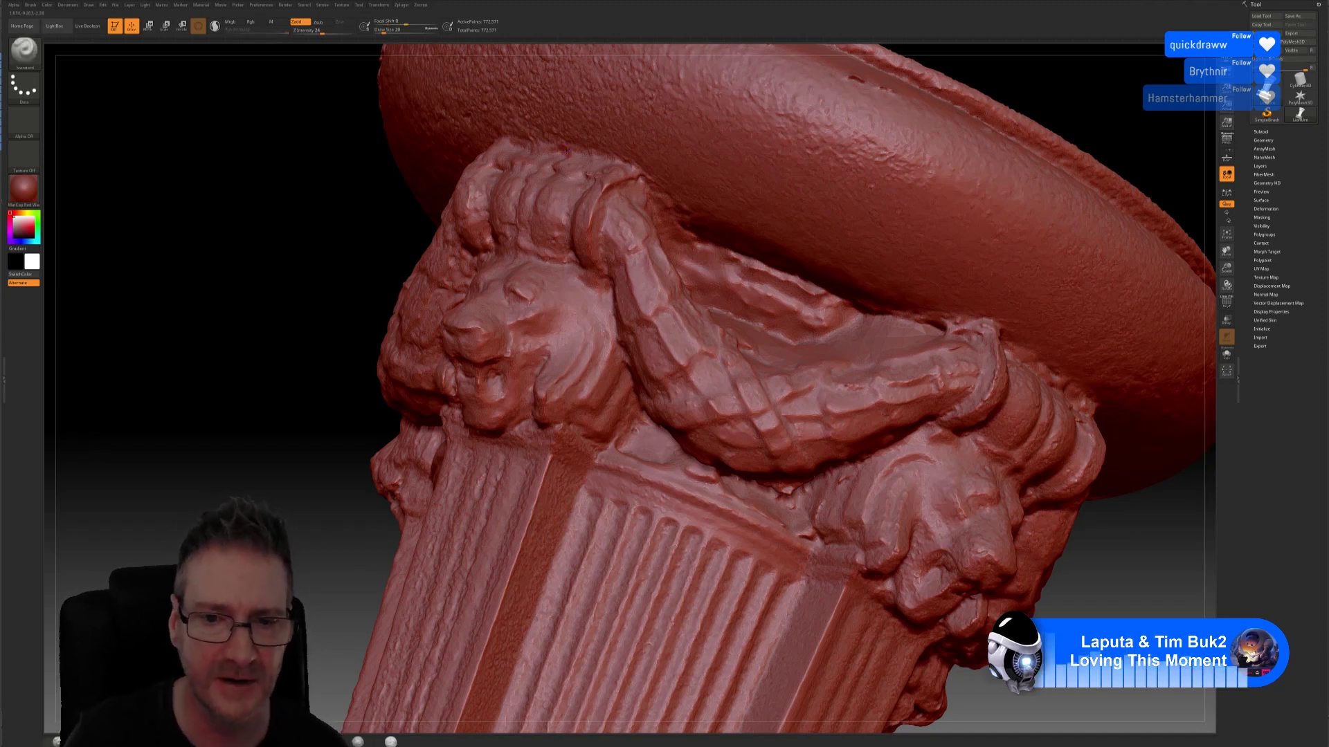
Step: Smooth the rolled band at the garland's end and the mane of the lion head beneath it
{"action": "mouse_move", "coordinate": [326, 272]}
{"action": "left_mouse_down"}
{"action": "mouse_move", "coordinate": [332, 253]}
{"action": "mouse_move", "coordinate": [266, 216]}
{"action": "left_mouse_up"}
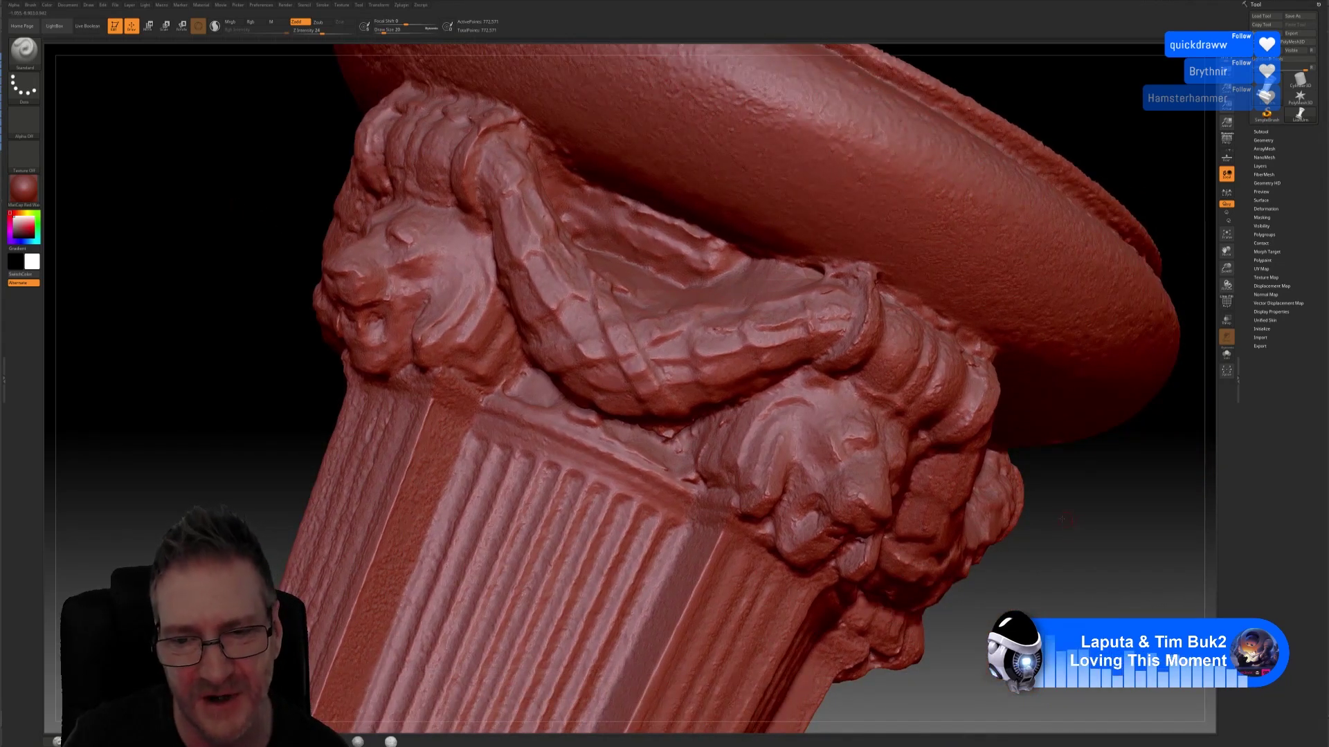
{"action": "left_click_drag", "start_coordinate": [1063, 519], "coordinate": [943, 480]}
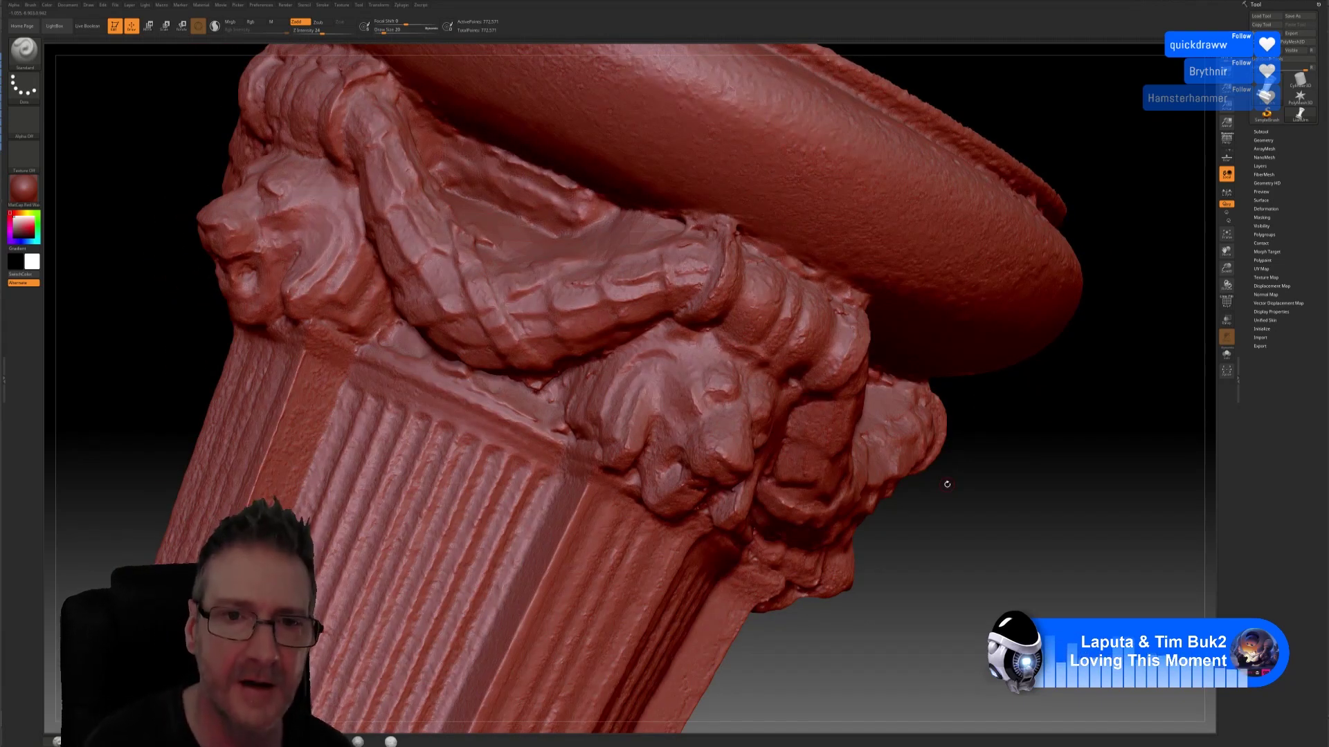
{"action": "key", "text": "shift"}
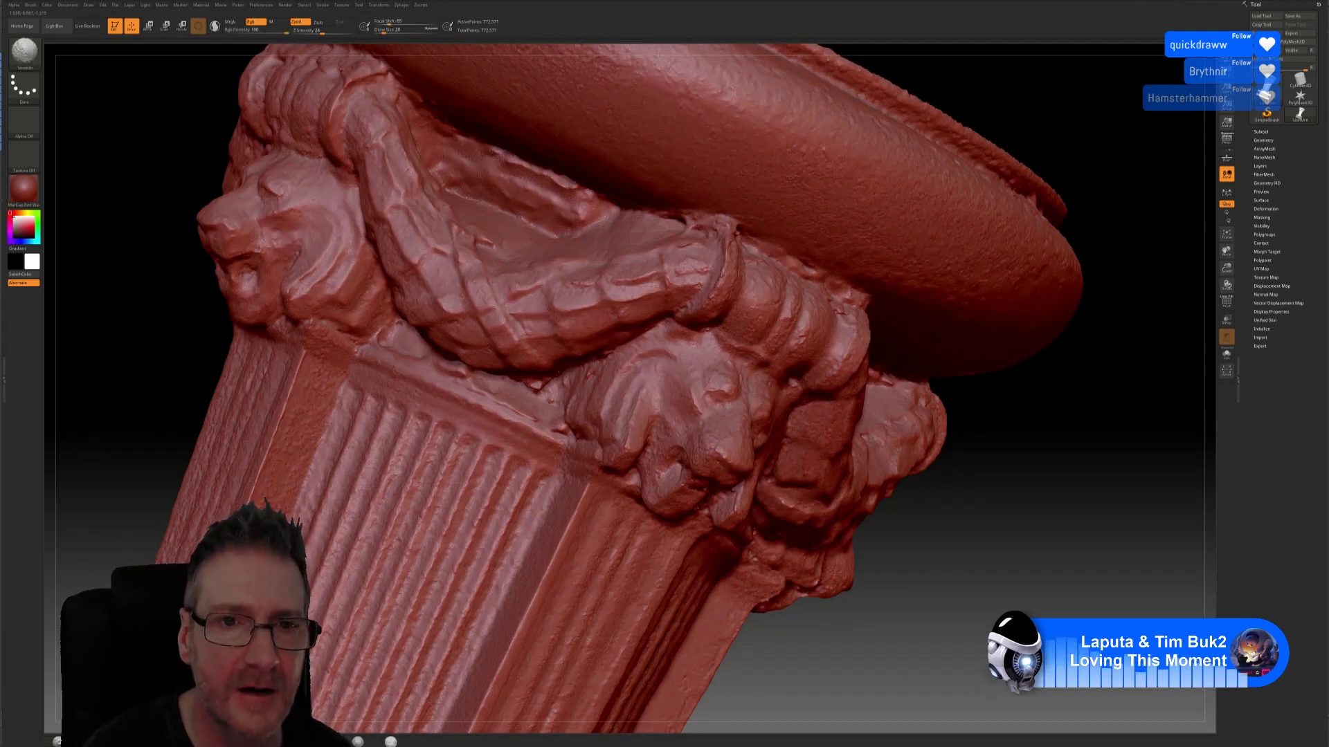
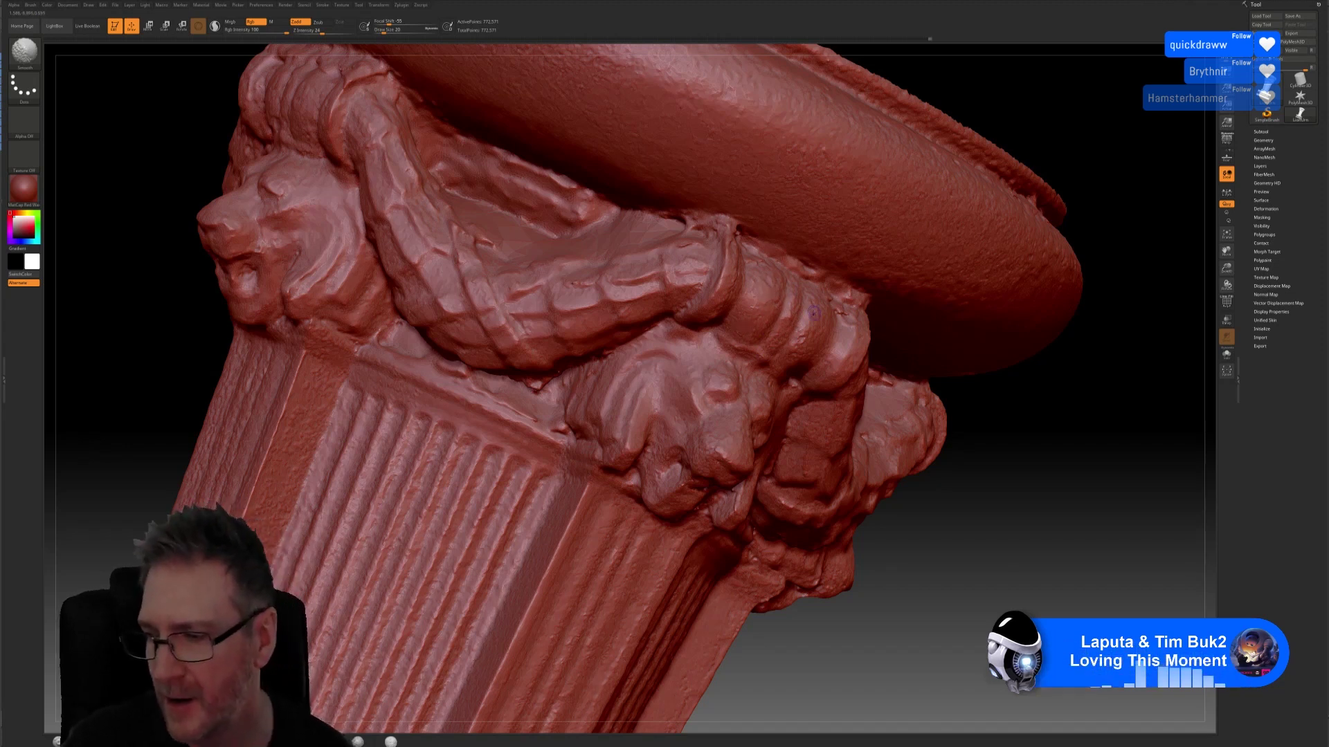
{"action": "key", "text": "shift"}
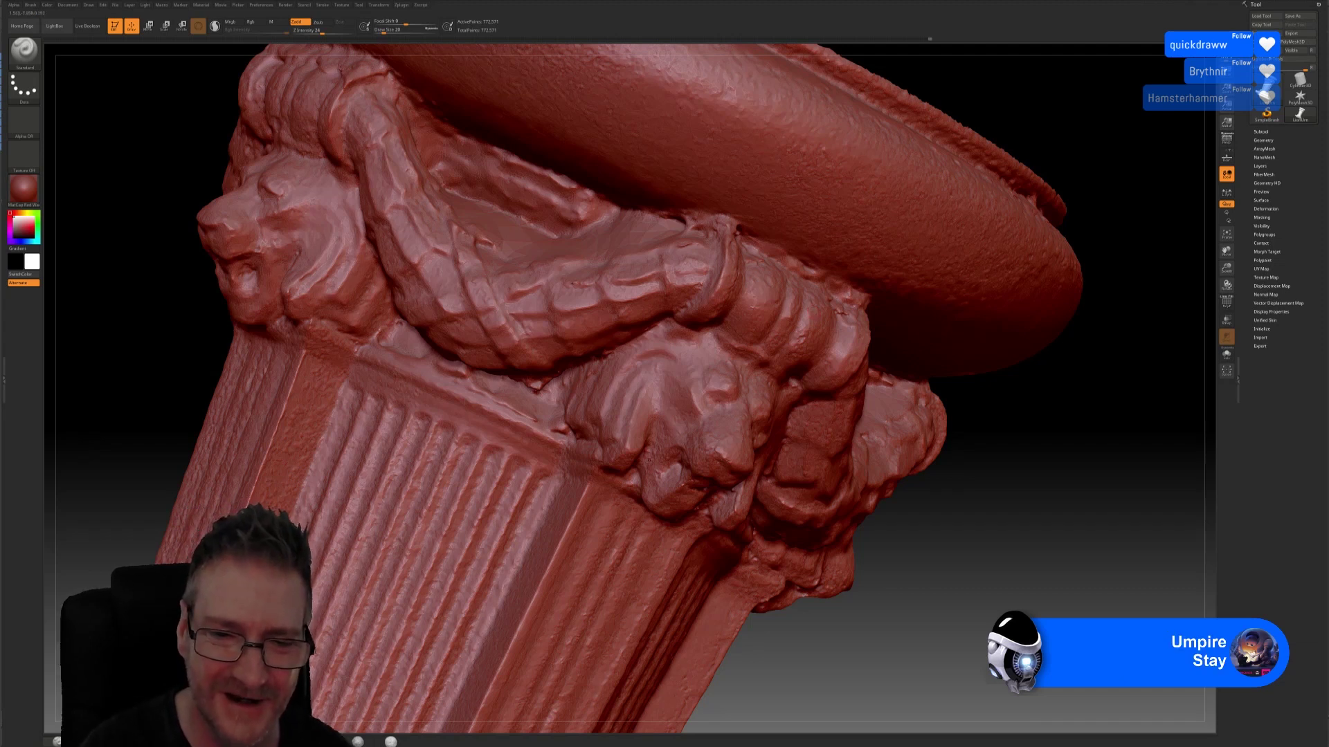
{"action": "key", "text": "shift"}
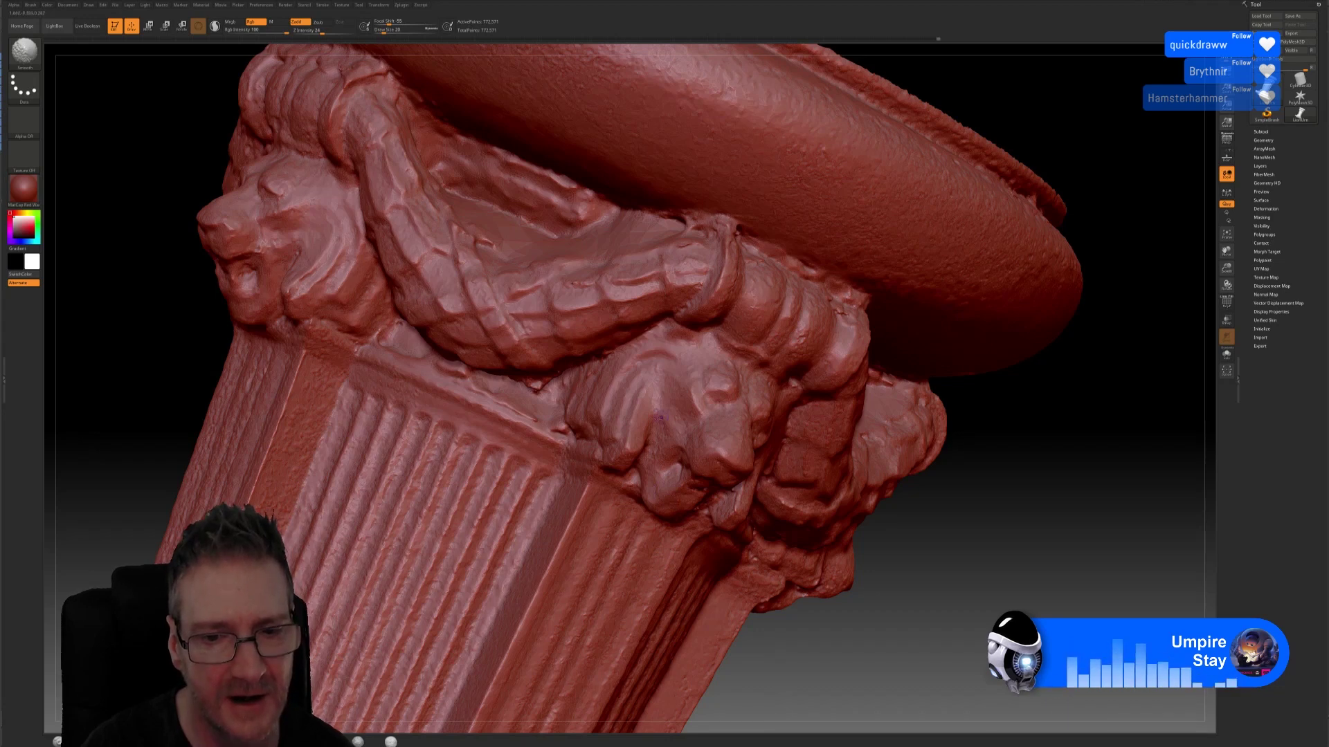
{"action": "key", "text": "shift"}
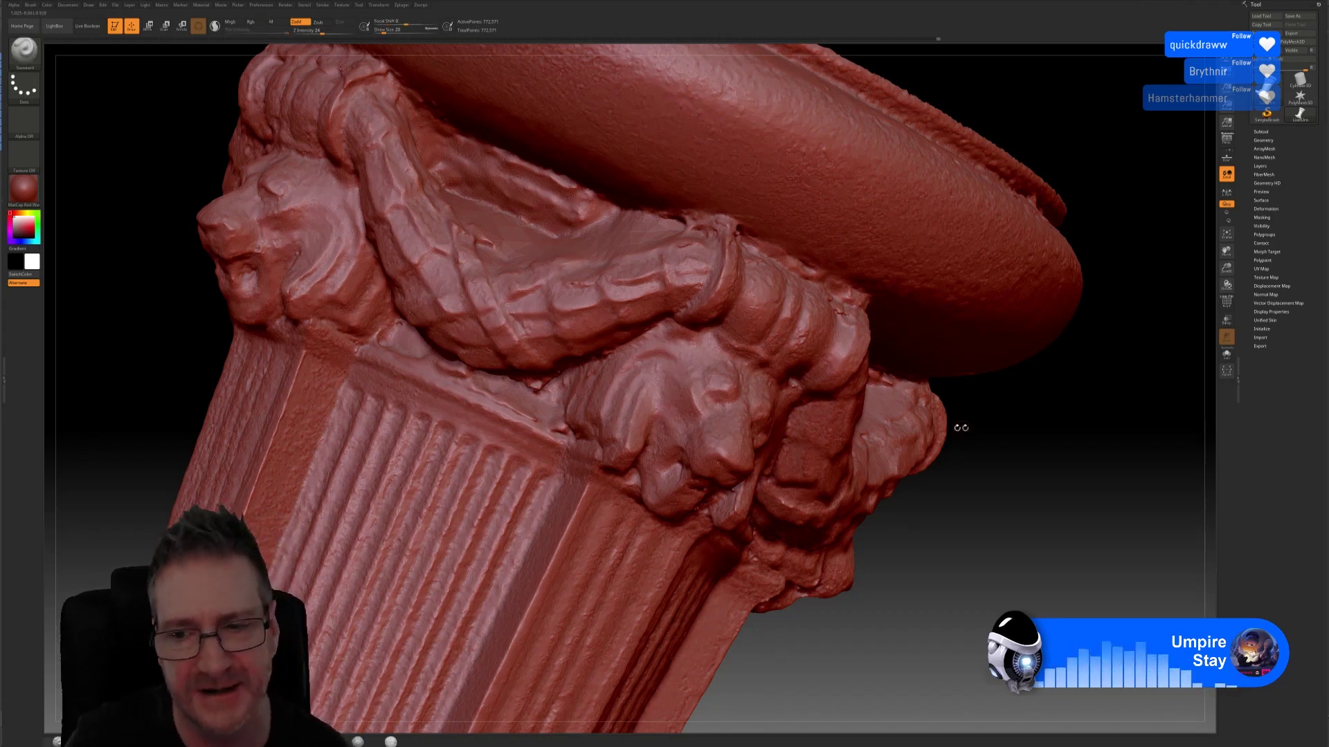
Step: Touch up and smooth the face and mane of the lion head at the upper end of the next garland
{"action": "left_click_drag", "start_coordinate": [1021, 436], "coordinate": [969, 360]}
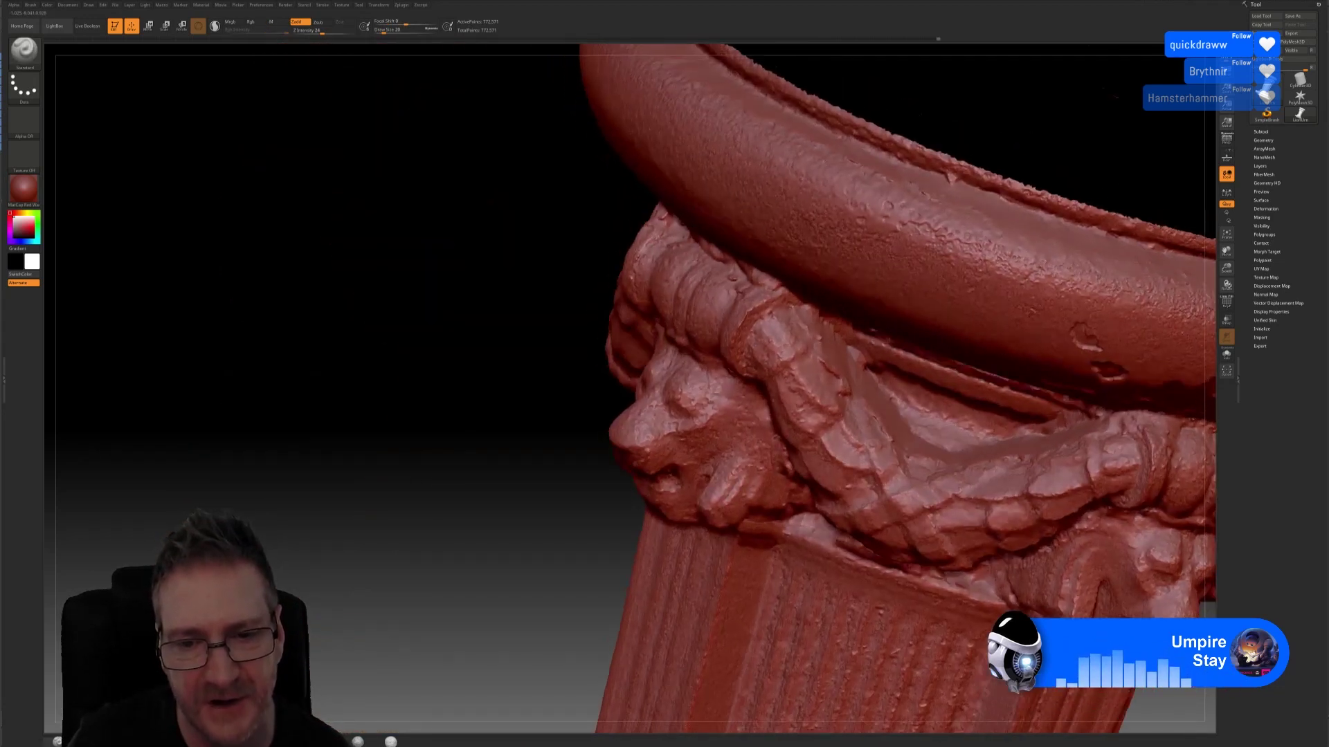
{"action": "left_click_drag", "start_coordinate": [505, 291], "coordinate": [312, 344], "text": "alt"}
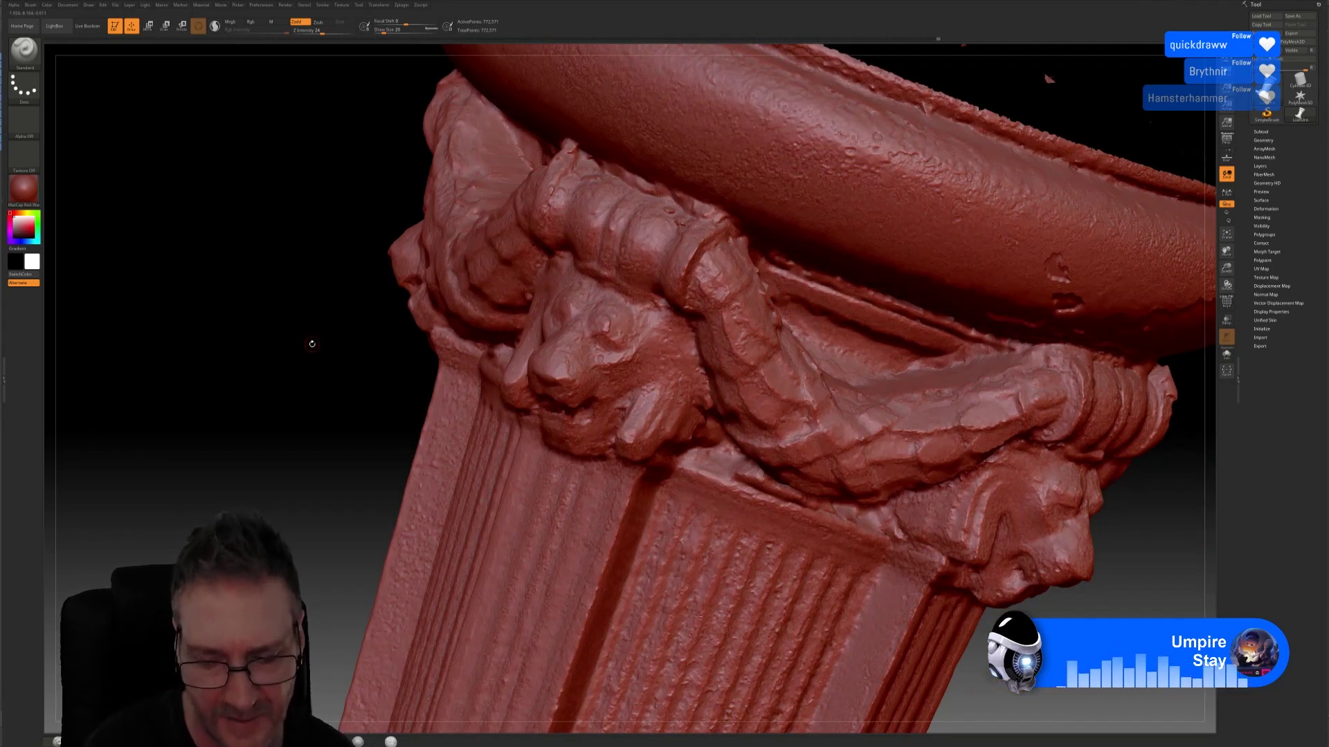
{"action": "key", "text": "shift"}
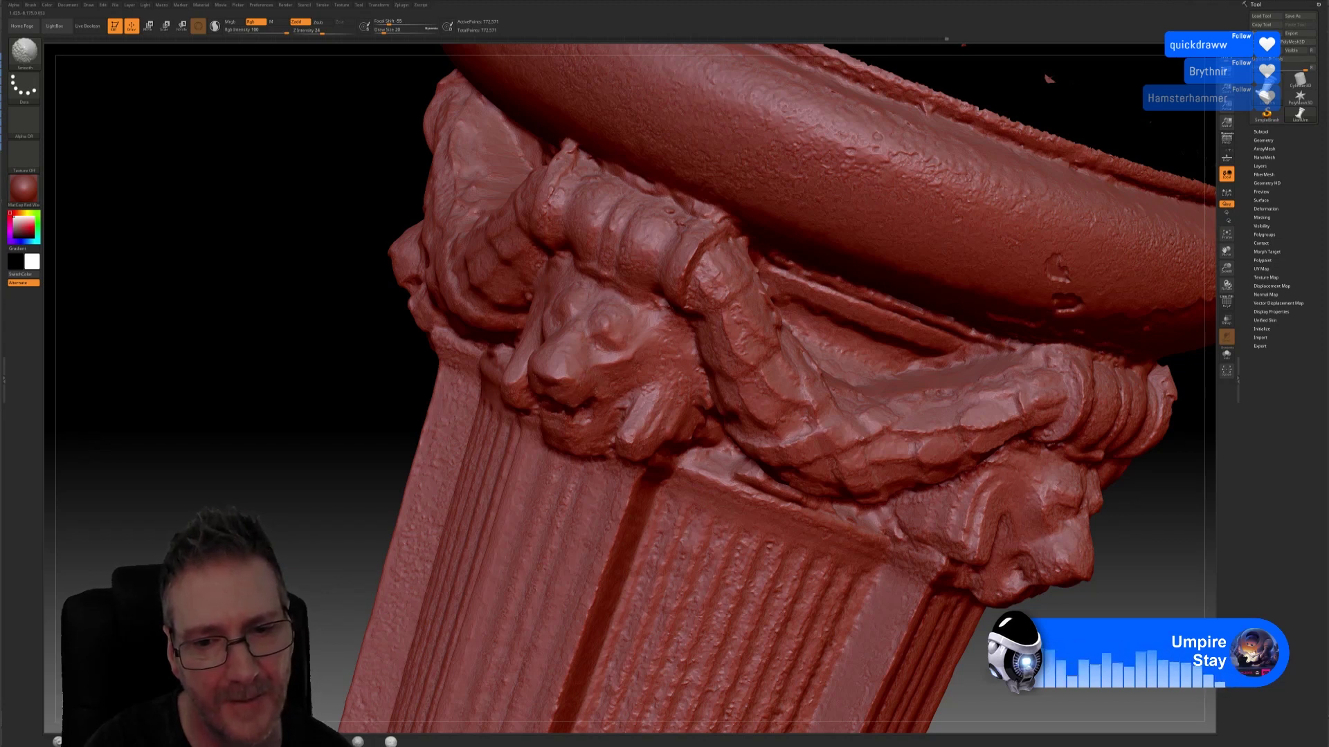
{"action": "key", "text": "shift"}
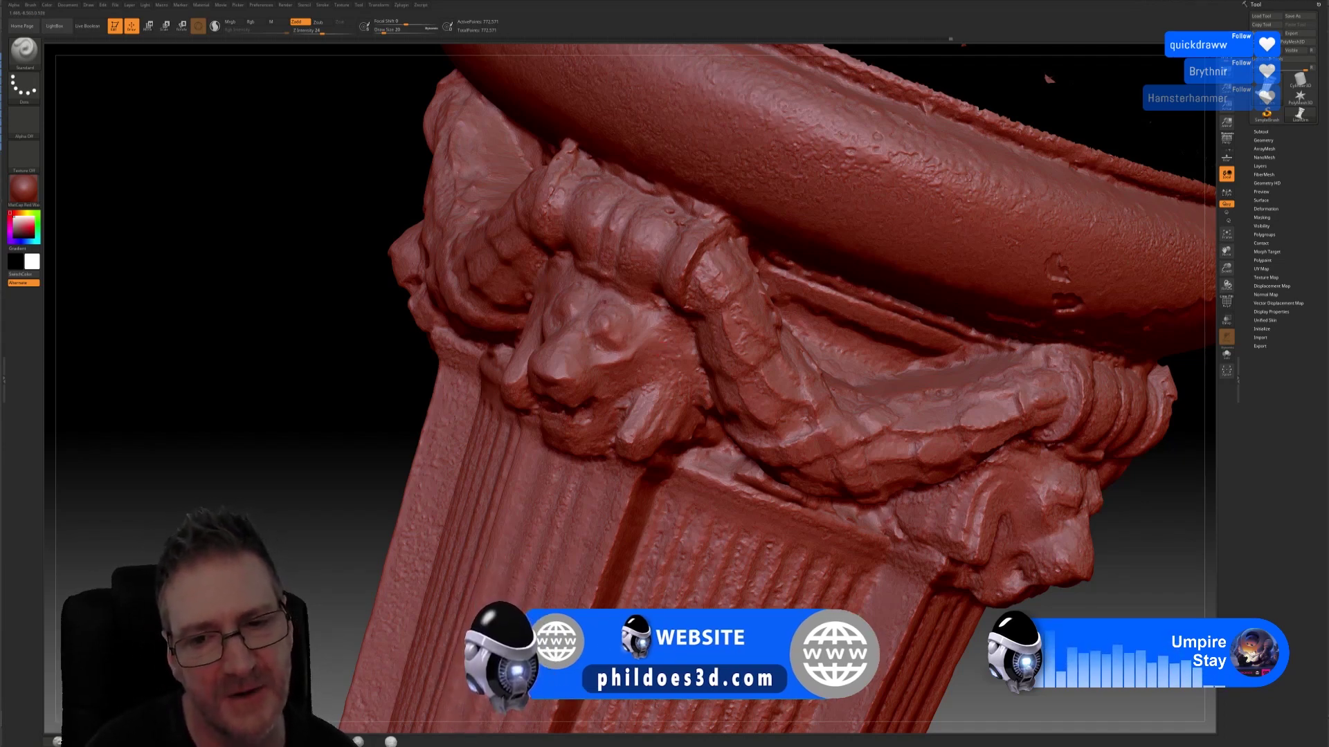
{"action": "key", "text": "shift"}
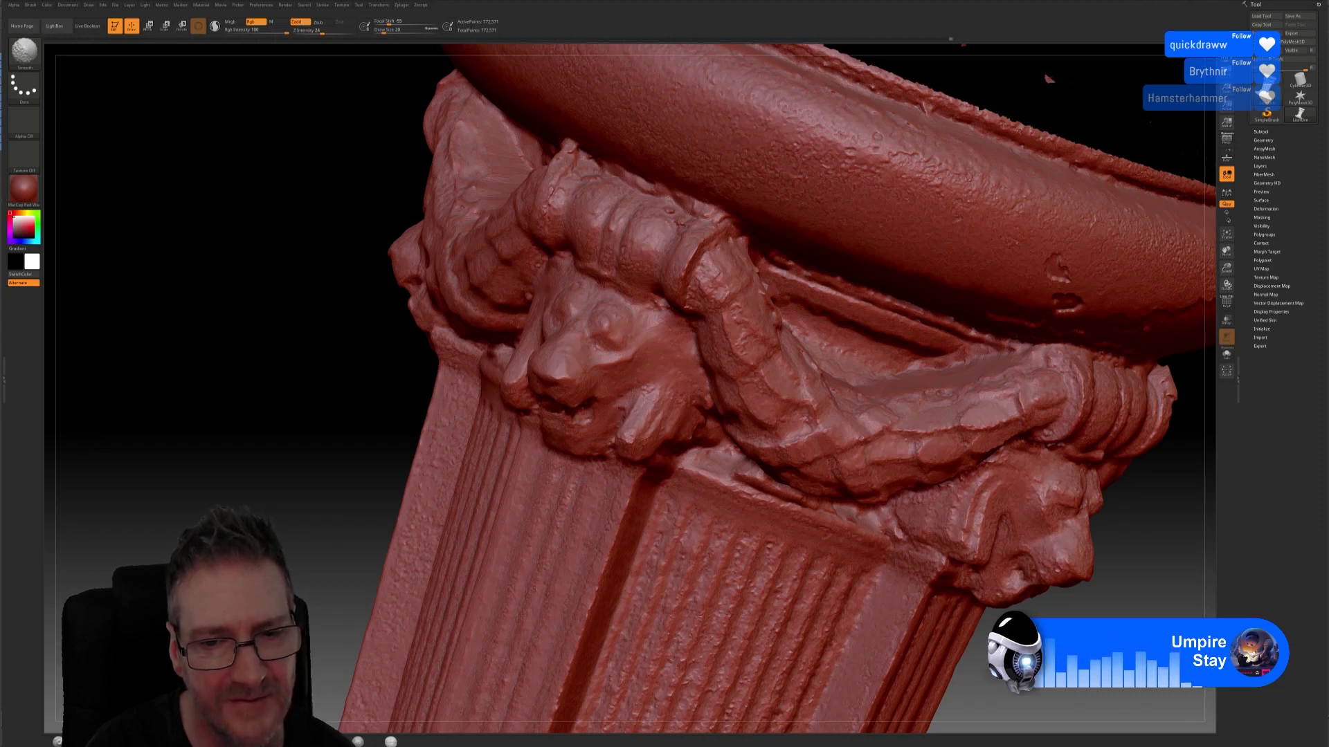
Step: Touch up and smooth the rolled band above that lion head, where the two garlands meet
{"action": "key", "text": "shift"}
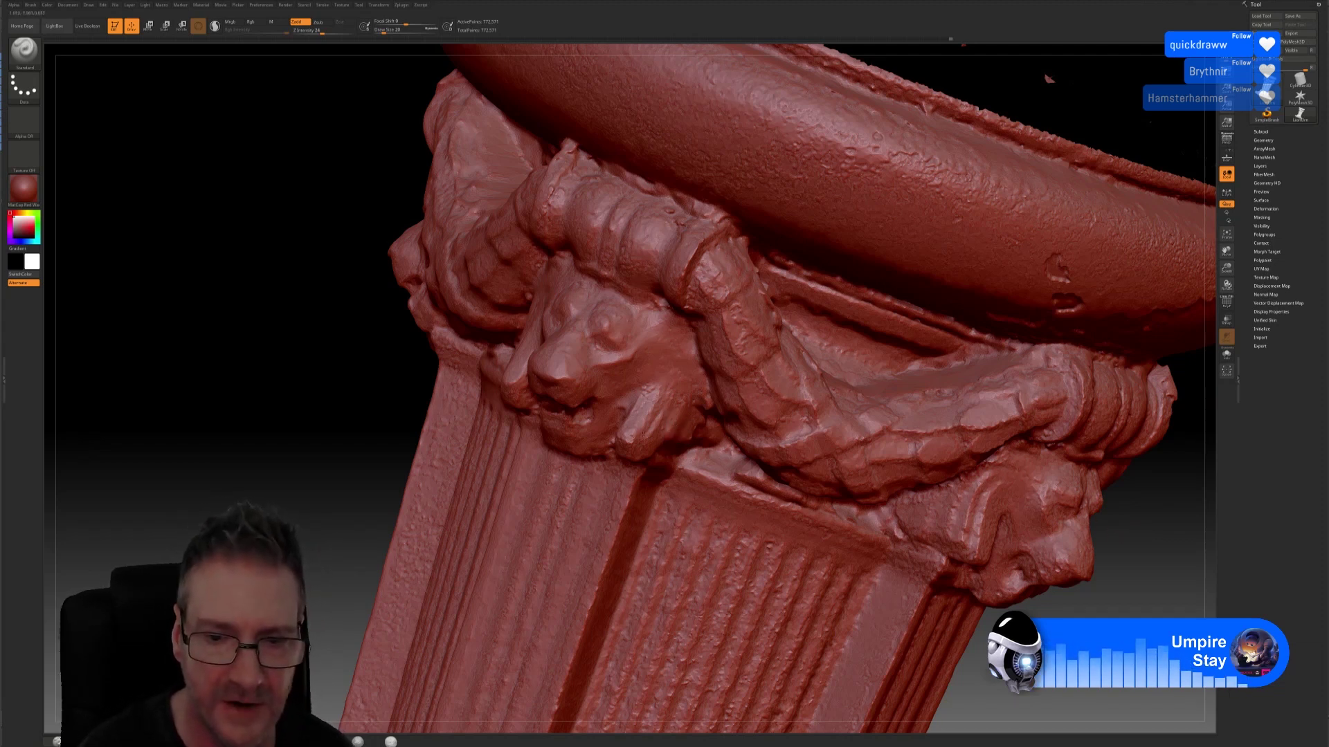
{"action": "key", "text": "shift"}
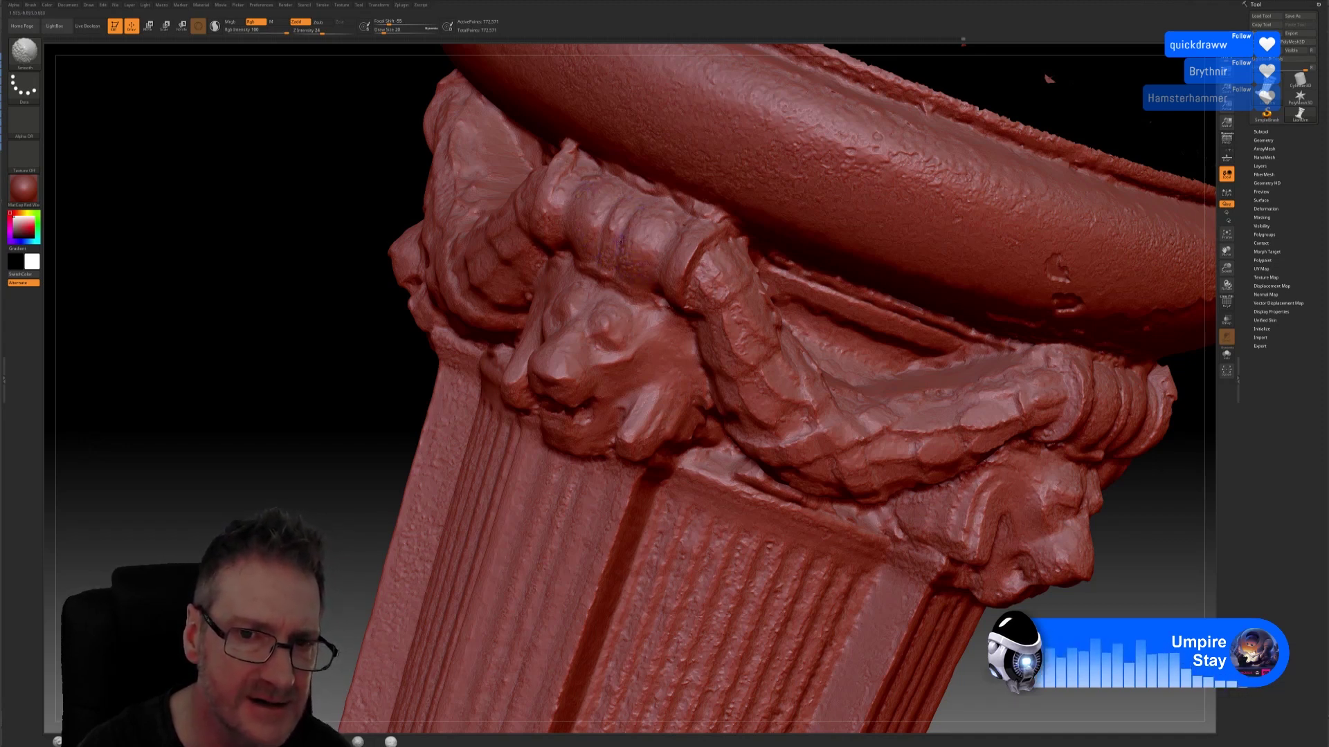
{"action": "key", "text": "shift"}
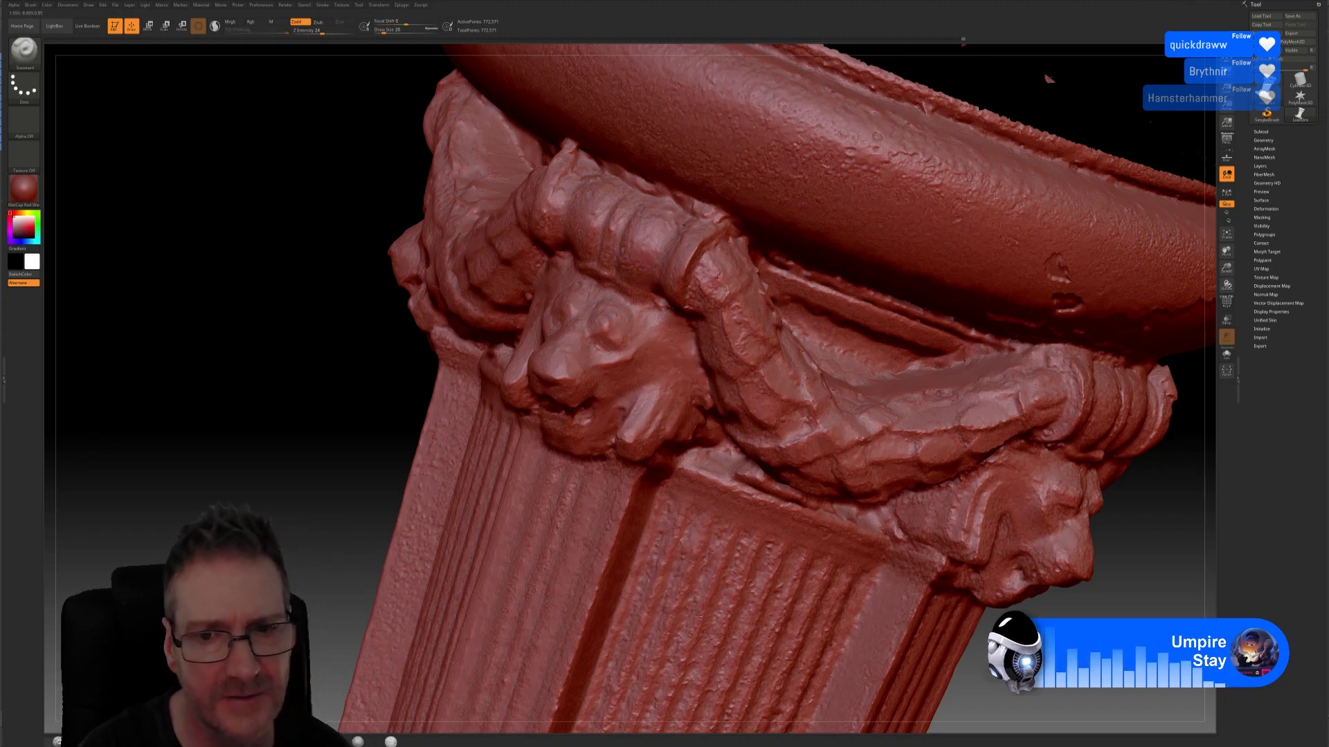
{"action": "key", "text": "shift"}
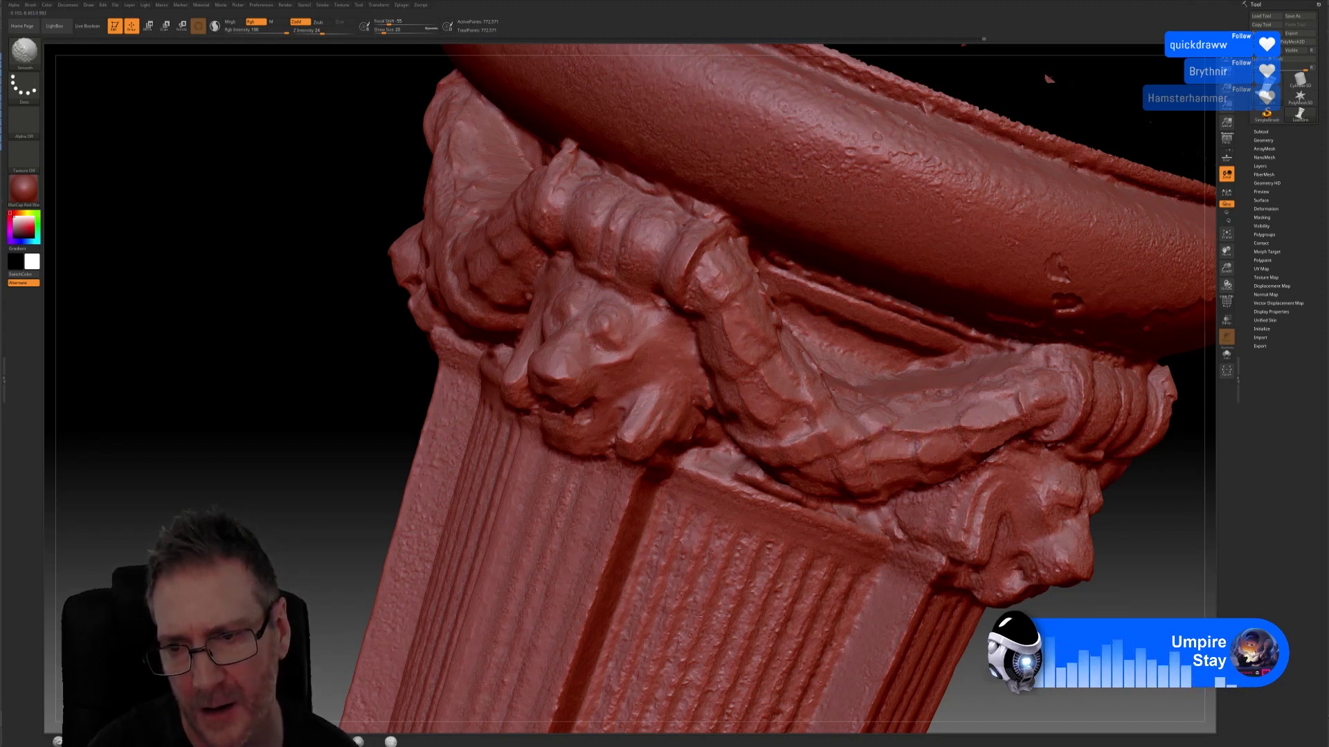
{"action": "key", "text": "shift"}
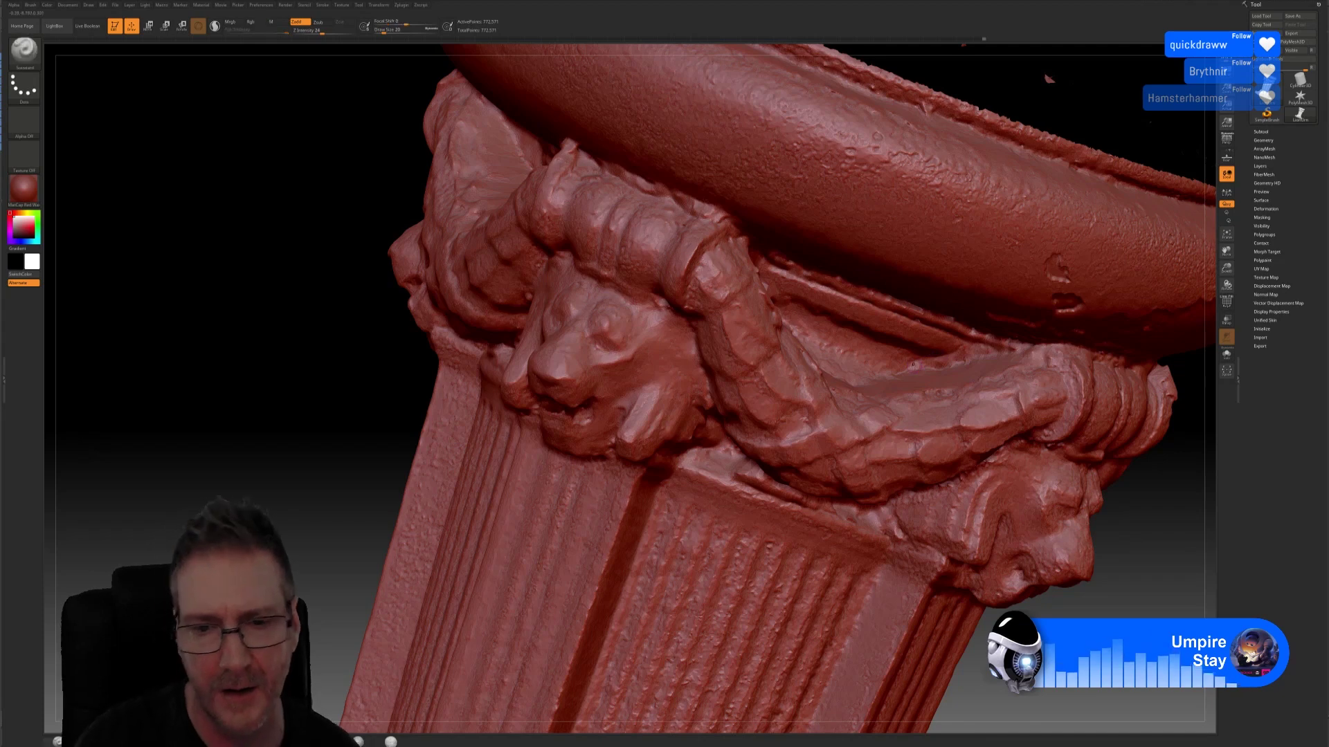
Step: Touch up and smooth the mane, eyes and muzzle of the lion head at the garland's other end
{"action": "mouse_move", "coordinate": [308, 374]}
{"action": "left_mouse_down"}
{"action": "mouse_move", "coordinate": [504, 329]}
{"action": "mouse_move", "coordinate": [172, 239]}
{"action": "left_mouse_up"}
{"action": "left_click_drag", "start_coordinate": [958, 504], "coordinate": [952, 510]}
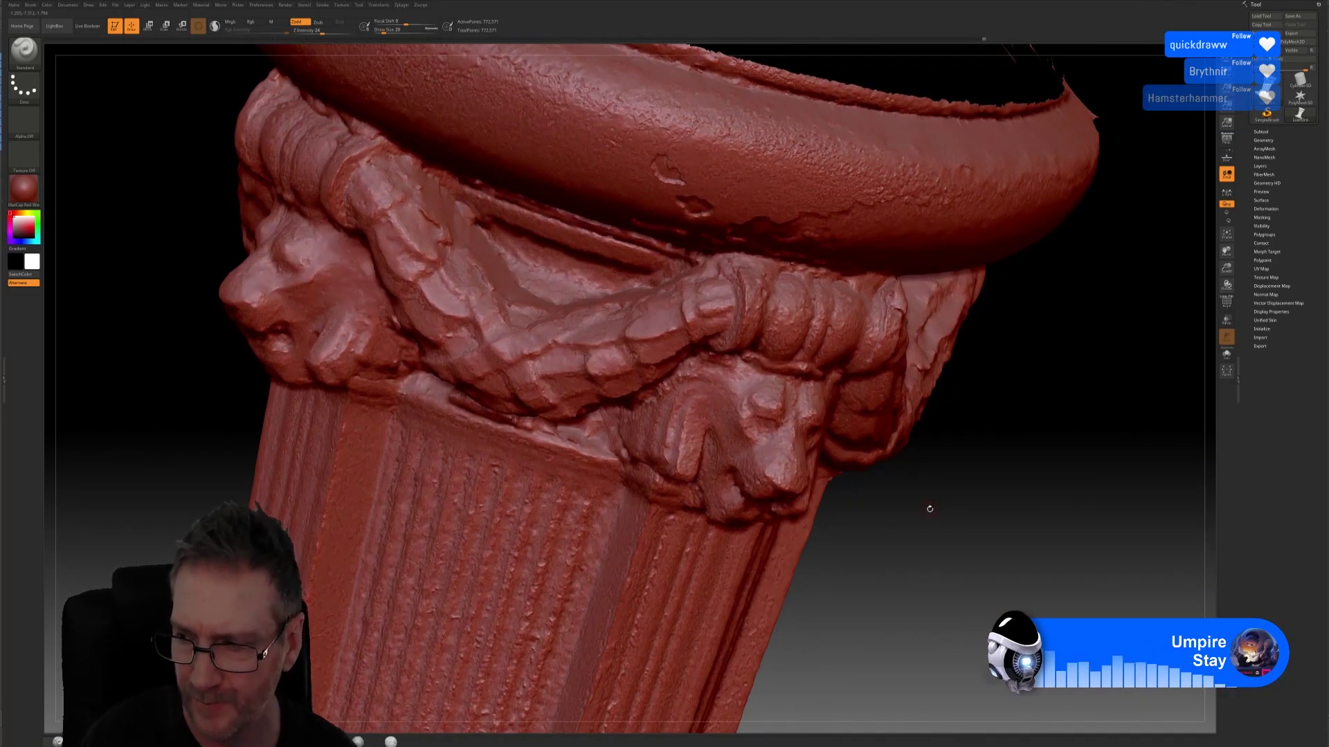
{"action": "key", "text": "shift"}
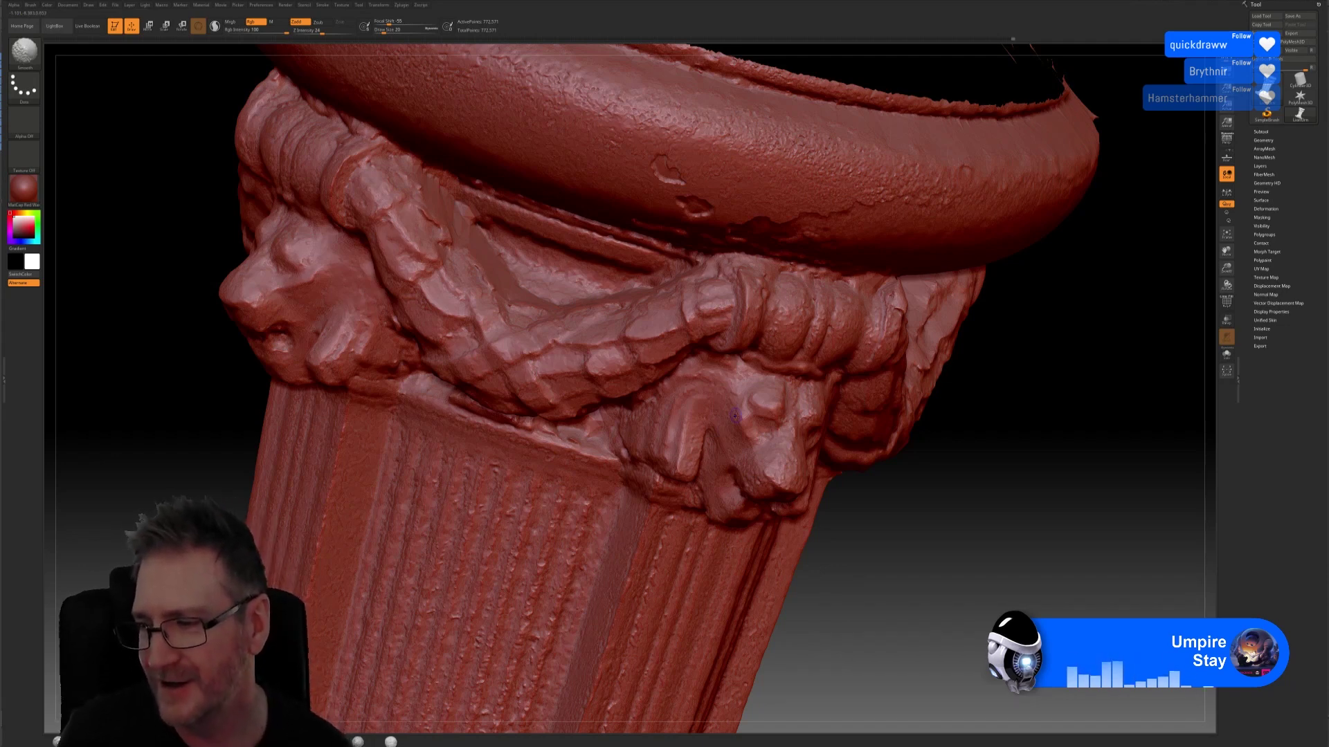
{"action": "key", "text": "shift"}
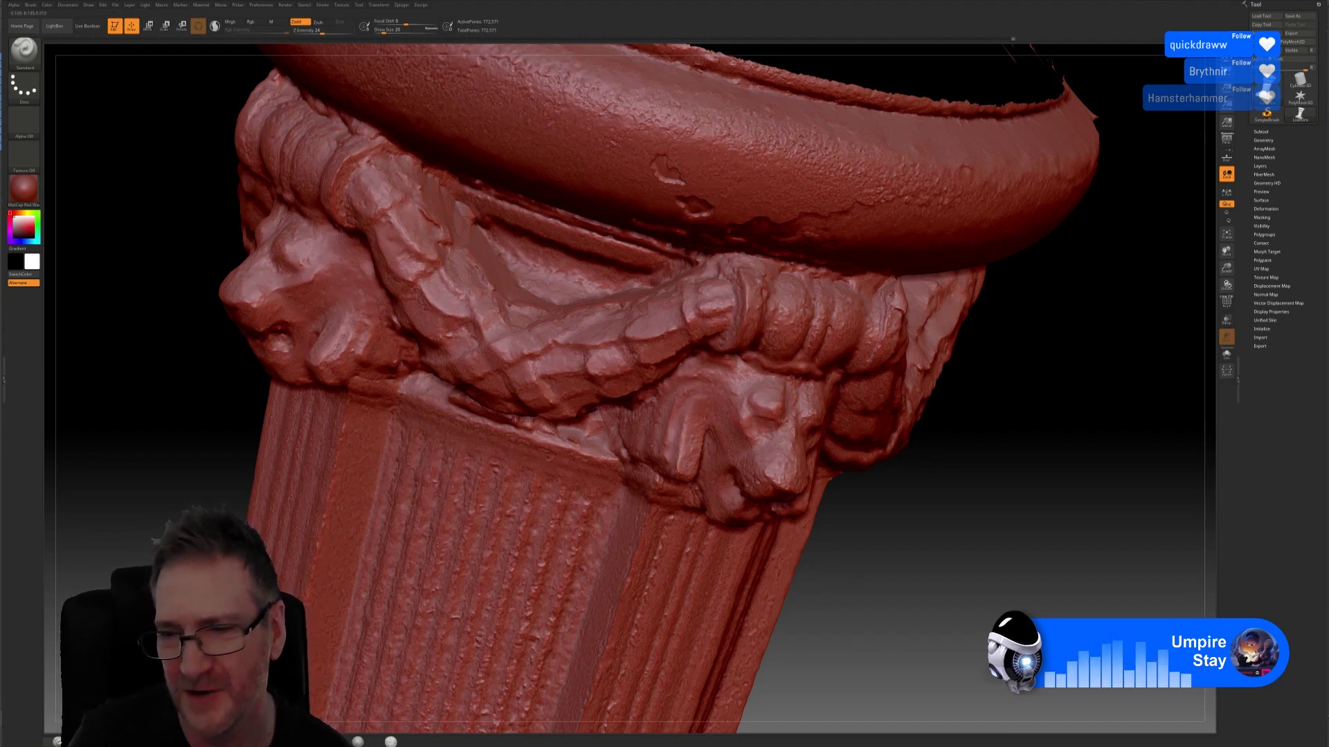
{"action": "mouse_move", "coordinate": [995, 468]}
{"action": "left_mouse_down", "text": "alt"}
{"action": "mouse_move", "coordinate": [908, 441]}
{"action": "mouse_move", "coordinate": [888, 416]}
{"action": "left_mouse_up", "text": "alt"}
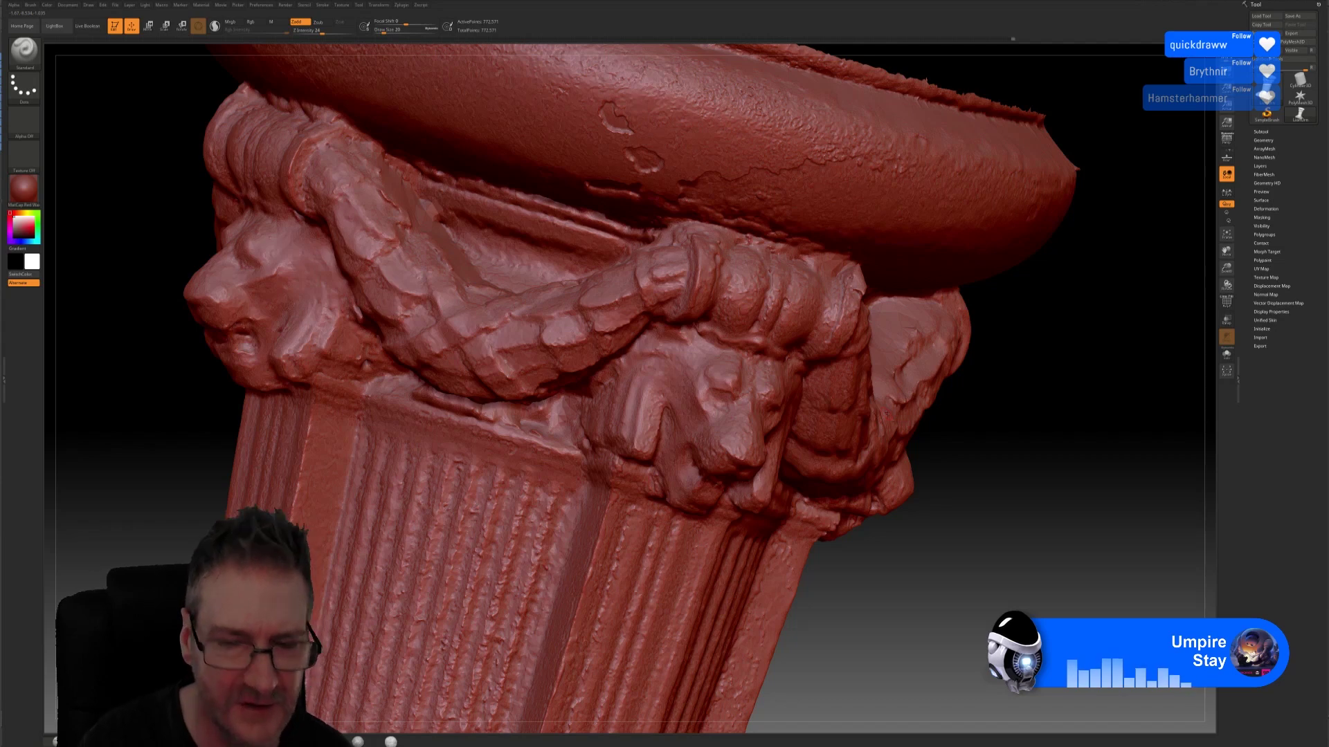
{"action": "key", "text": "shift"}
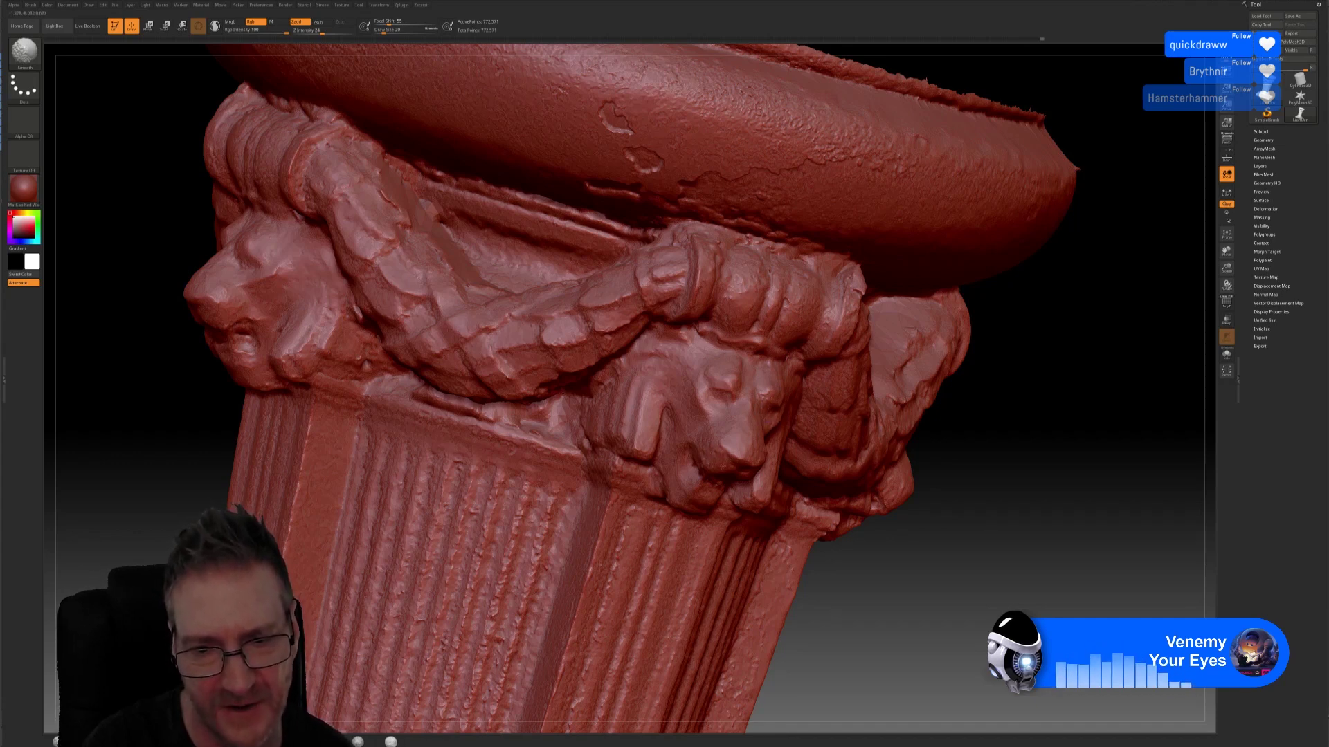
{"action": "key", "text": "shift"}
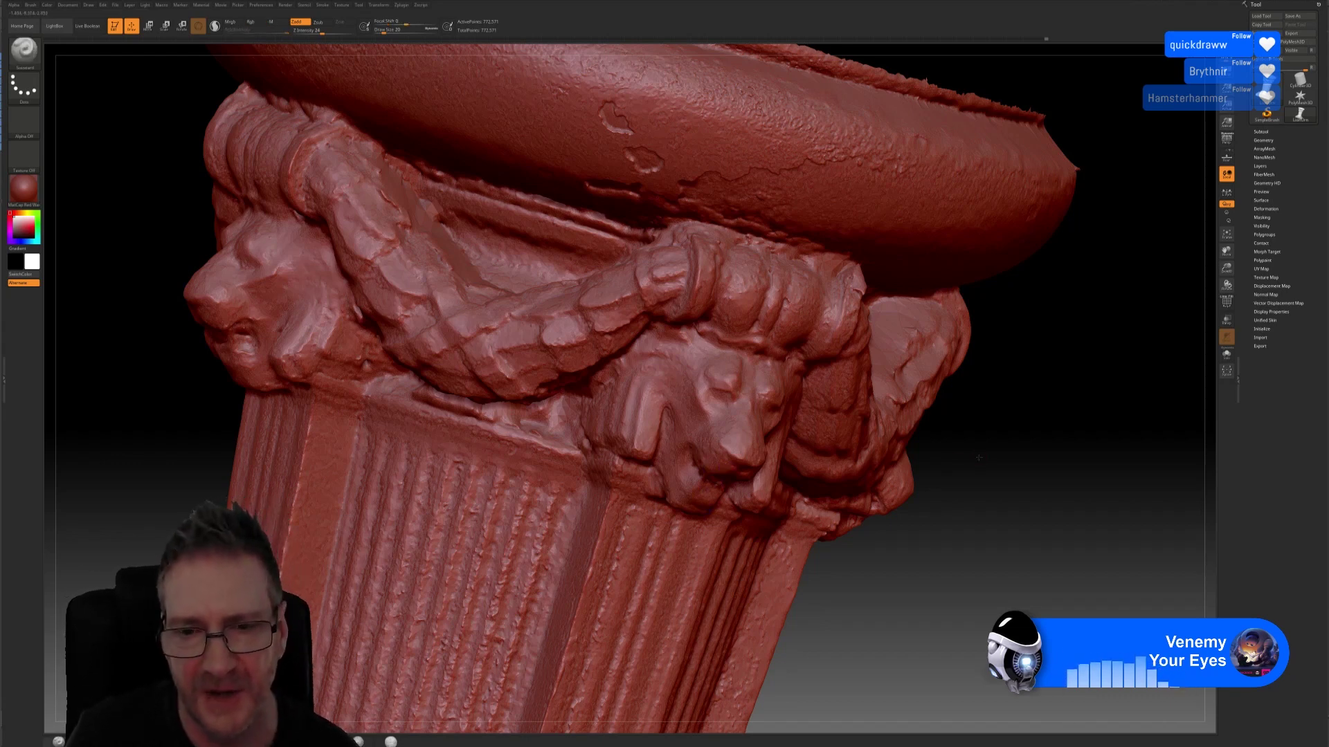
Step: Smooth the same lion head's face and mane from its other side with the Standard brush, along with the rolled band above
{"action": "mouse_move", "coordinate": [789, 419]}
{"action": "right_mouse_down"}
{"action": "mouse_move", "coordinate": [531, 365]}
{"action": "mouse_move", "coordinate": [318, 445]}
{"action": "right_mouse_up"}
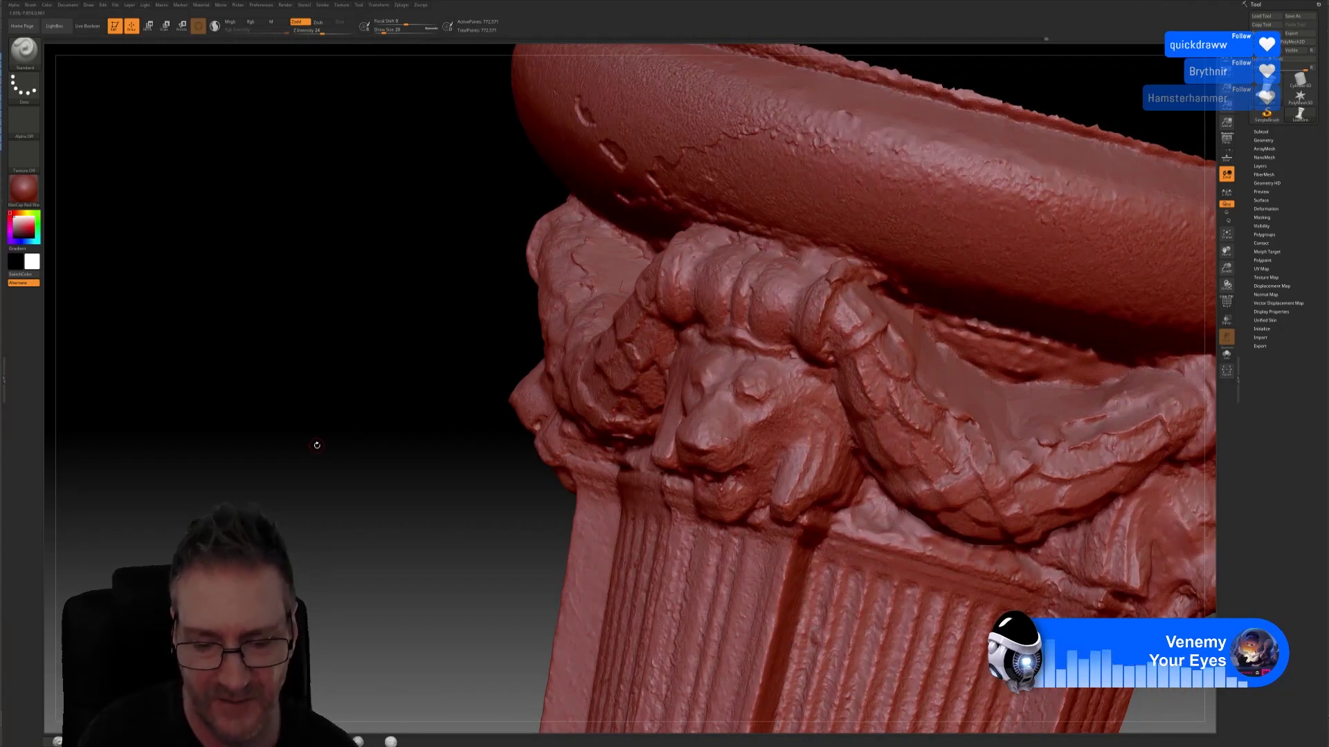
{"action": "key", "text": "shift"}
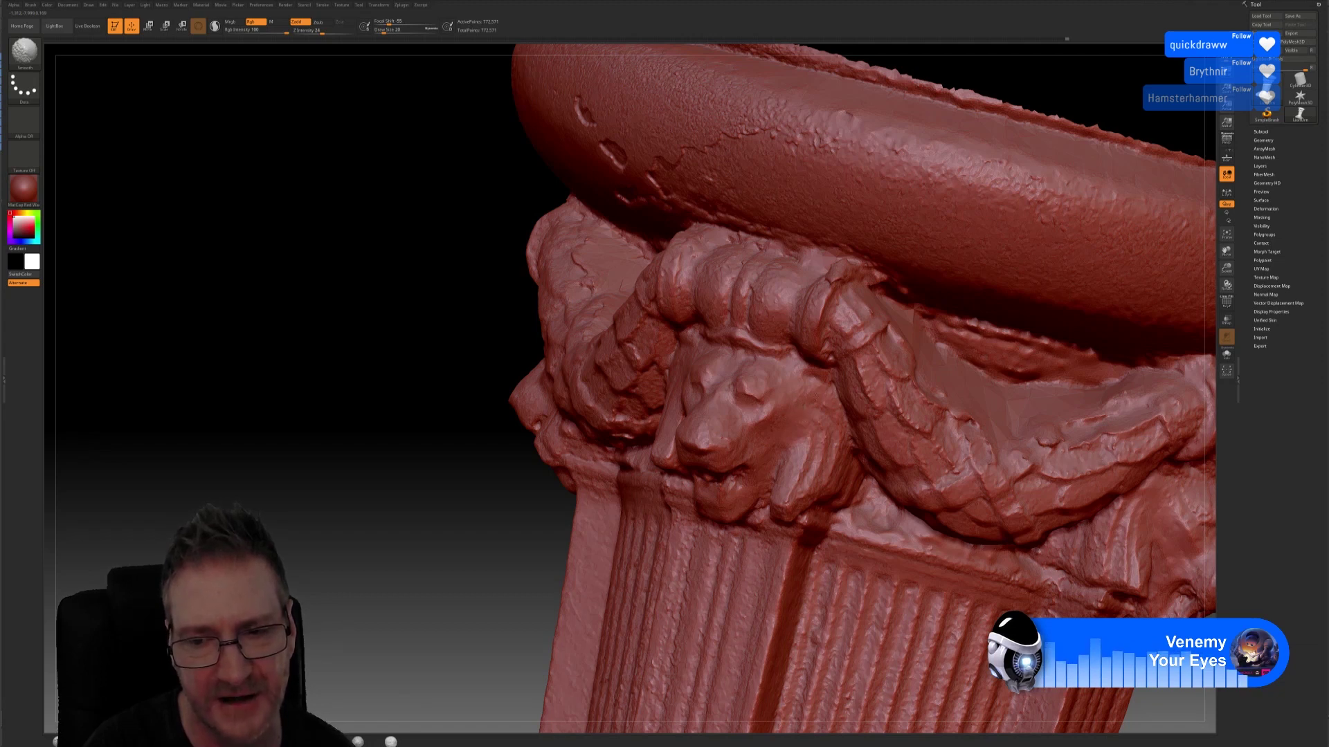
{"action": "key", "text": "shift"}
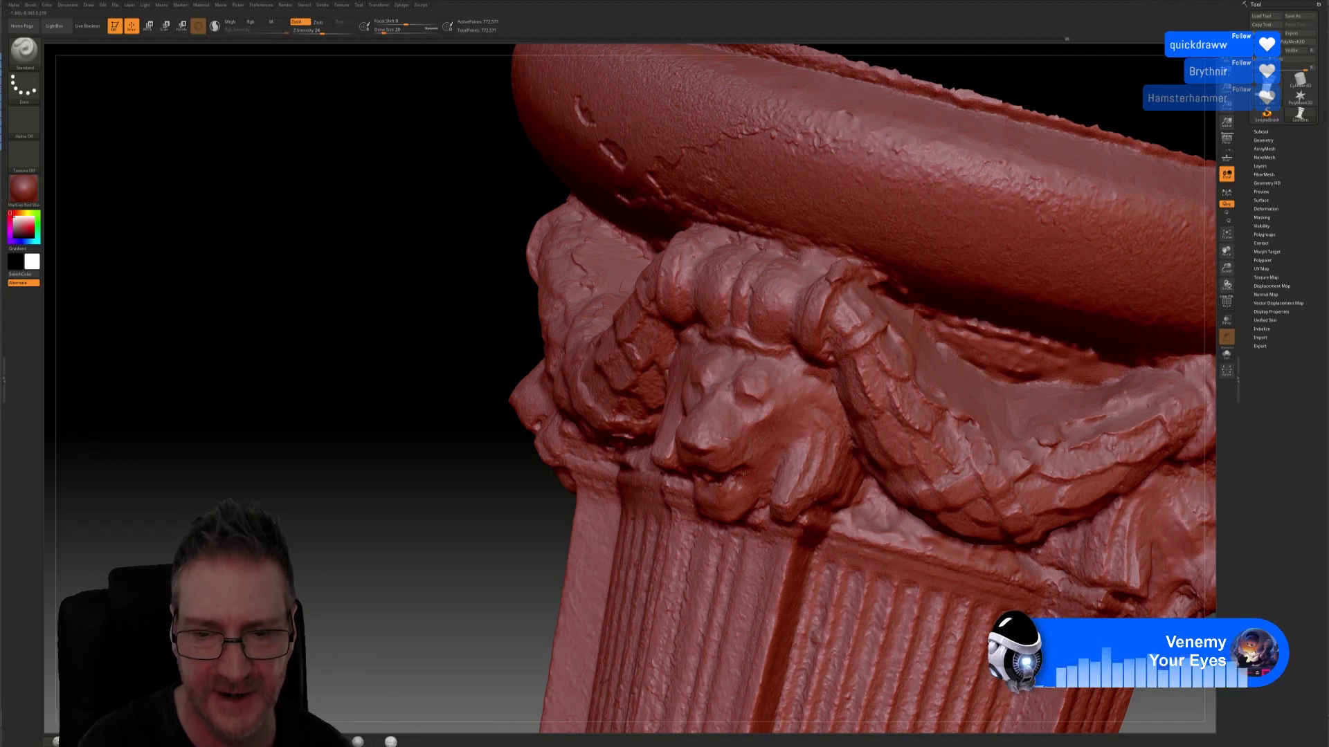
{"action": "key", "text": "b"}
{"action": "key", "text": "s"}
{"action": "key", "text": "t"}
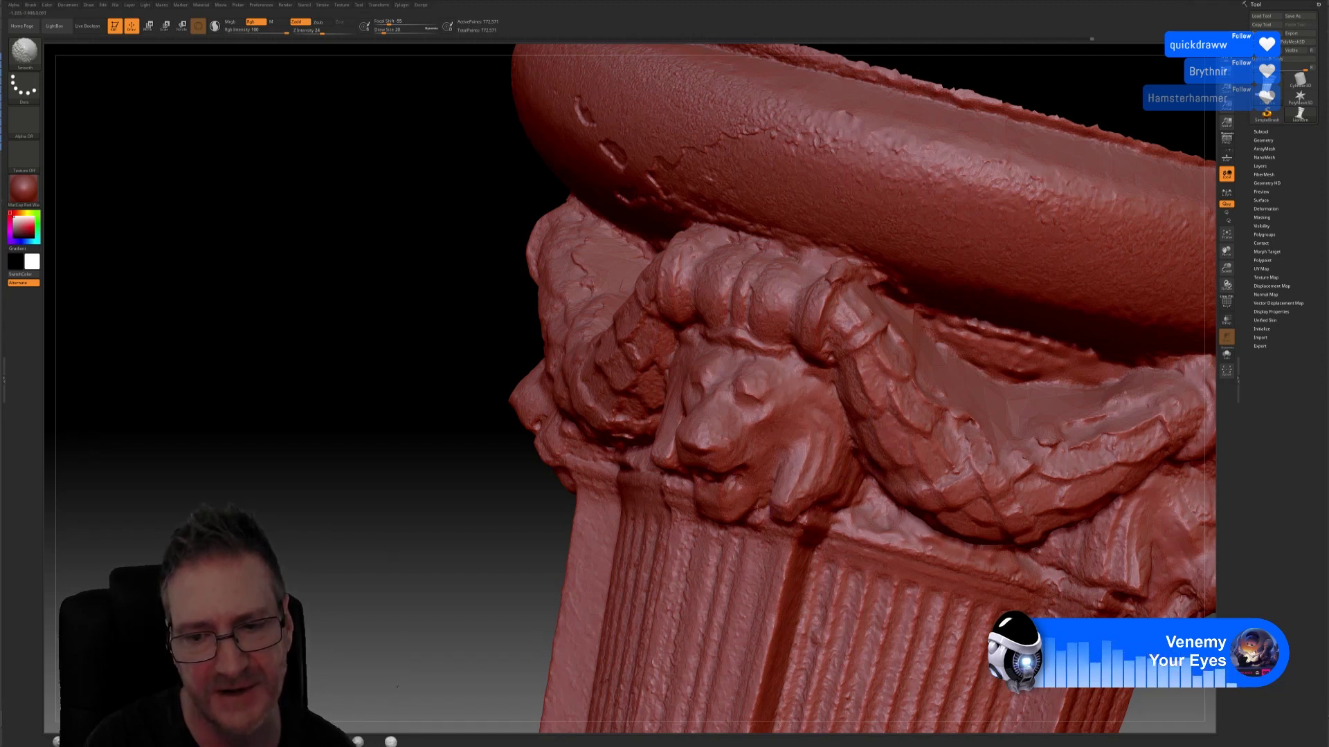
{"action": "key", "text": "shift"}
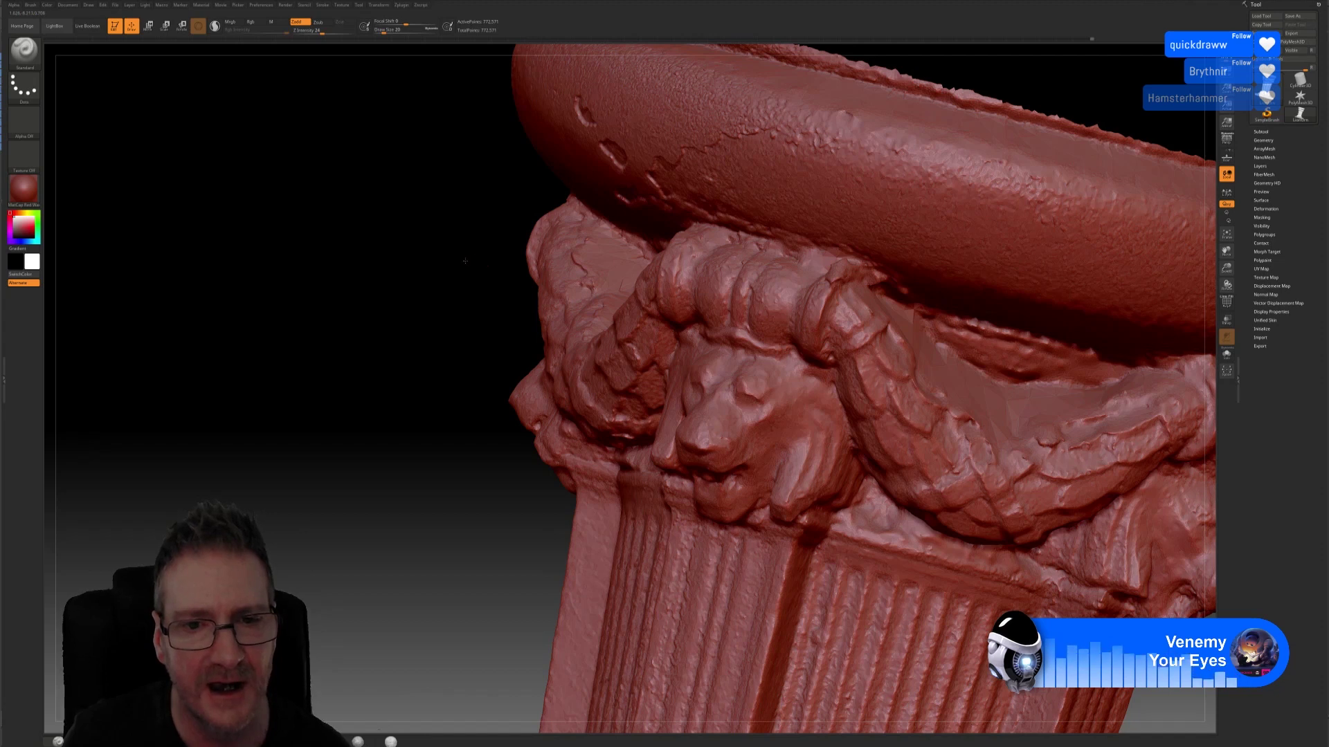
Step: Refine and smooth the side of the lion's mane beneath the start of the hanging garland
{"action": "left_click_drag", "start_coordinate": [484, 258], "coordinate": [370, 244]}
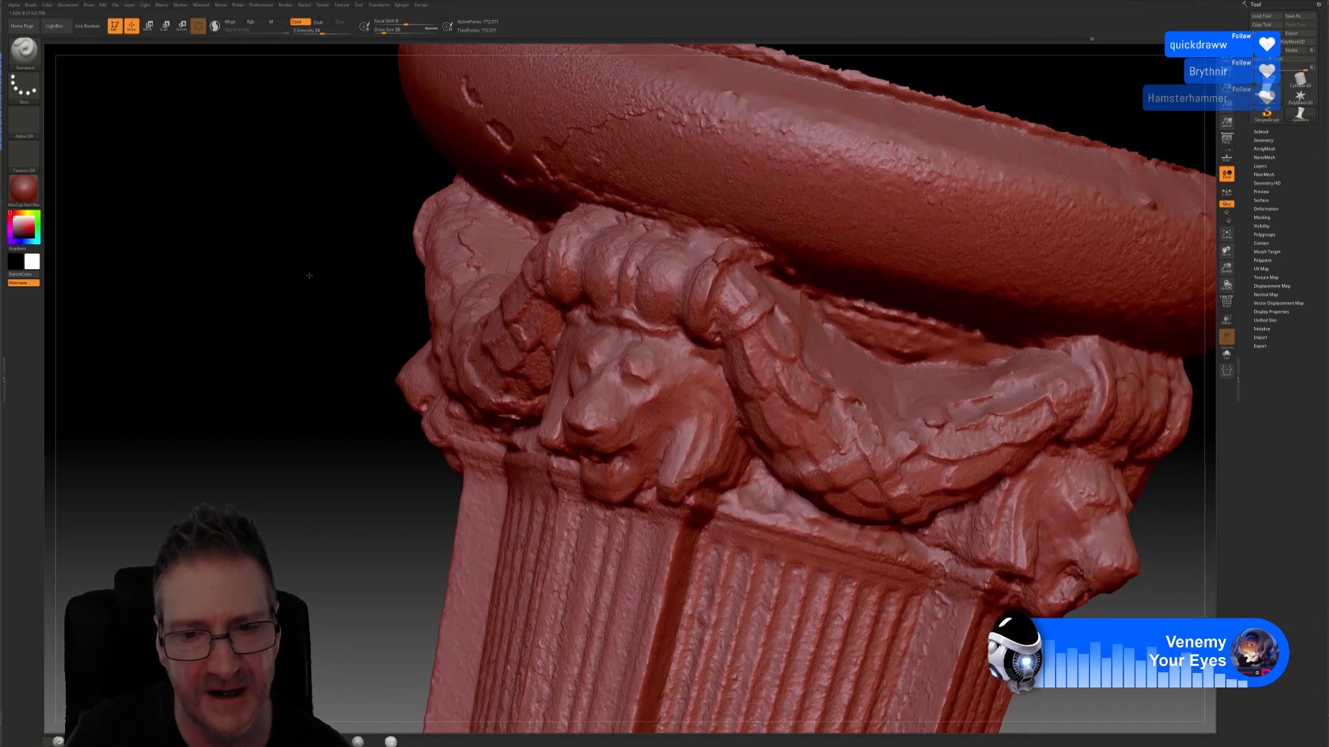
{"action": "left_click_drag", "start_coordinate": [311, 282], "coordinate": [277, 258]}
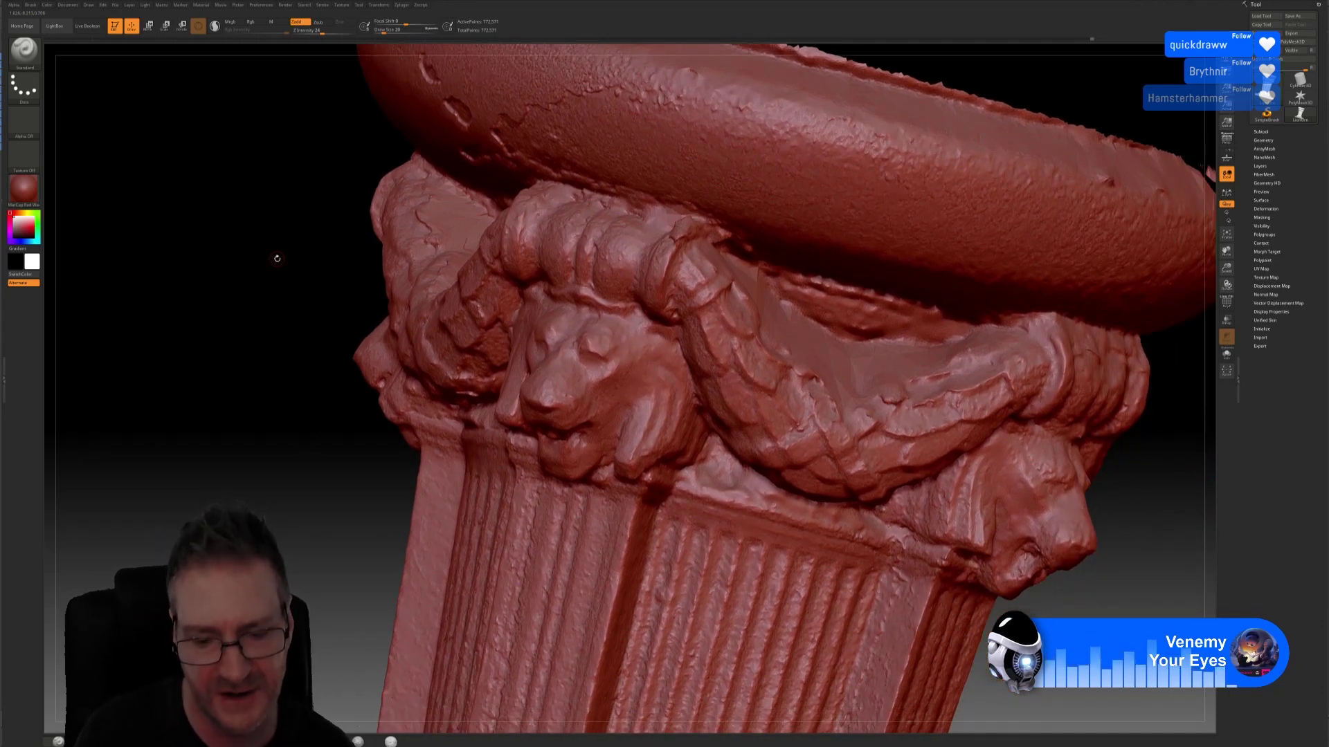
{"action": "key", "text": "shift"}
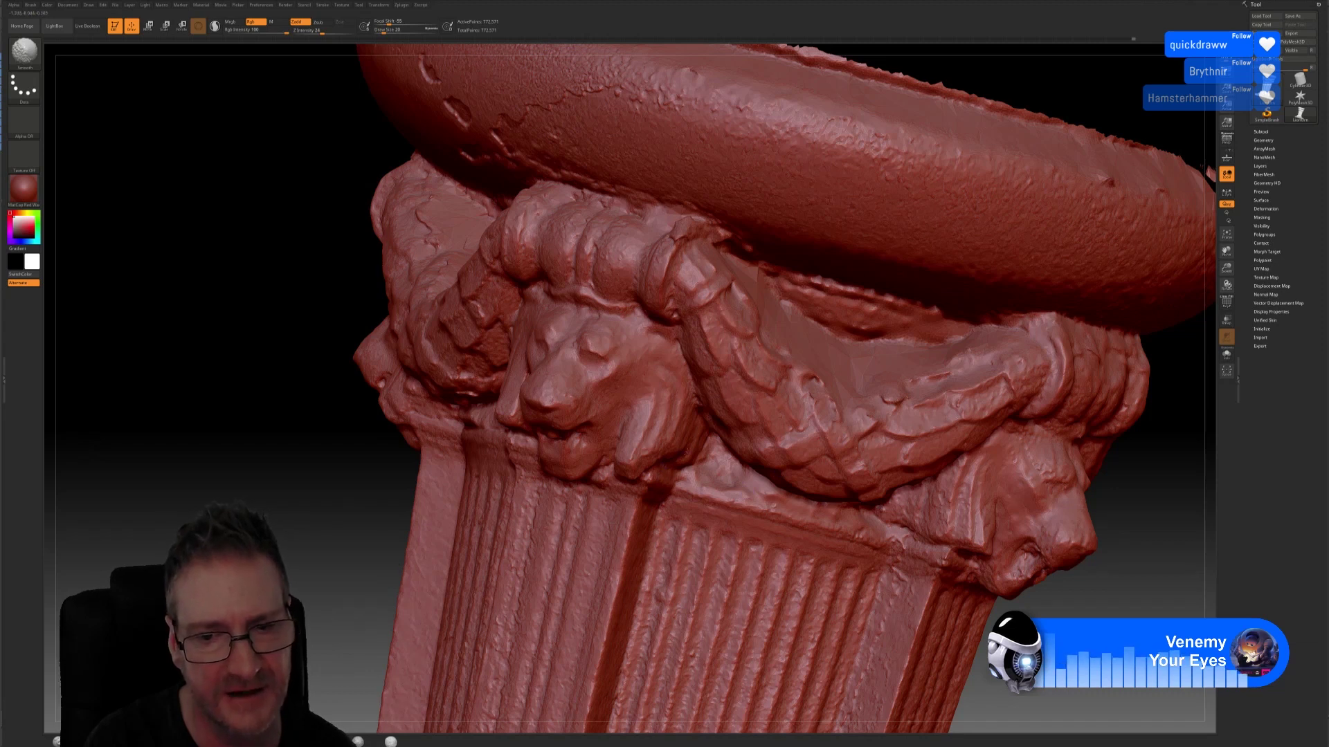
{"action": "left_click_drag", "start_coordinate": [666, 436], "coordinate": [663, 438], "text": "shift"}
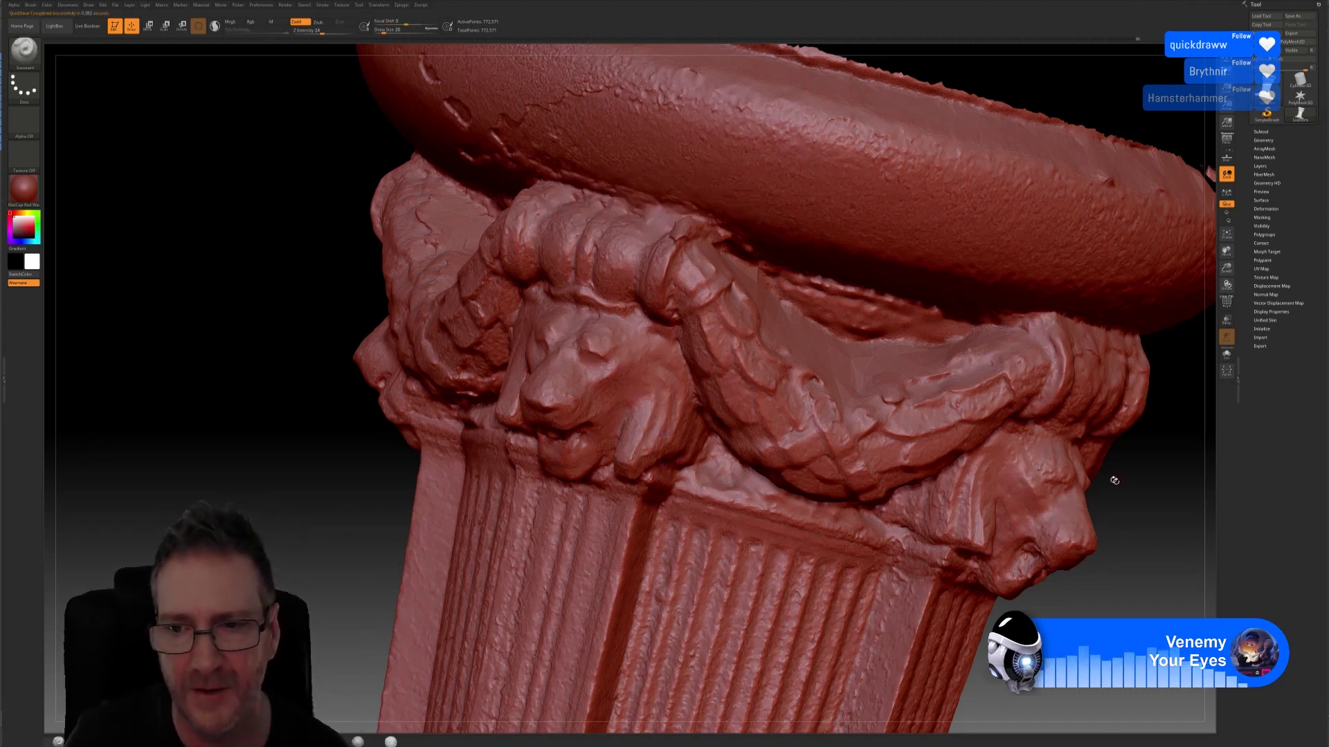
Step: Touch up and smooth the lion head's open mouth and lower jaw, viewed from below the capital
{"action": "left_click_drag", "start_coordinate": [1107, 475], "coordinate": [378, 412]}
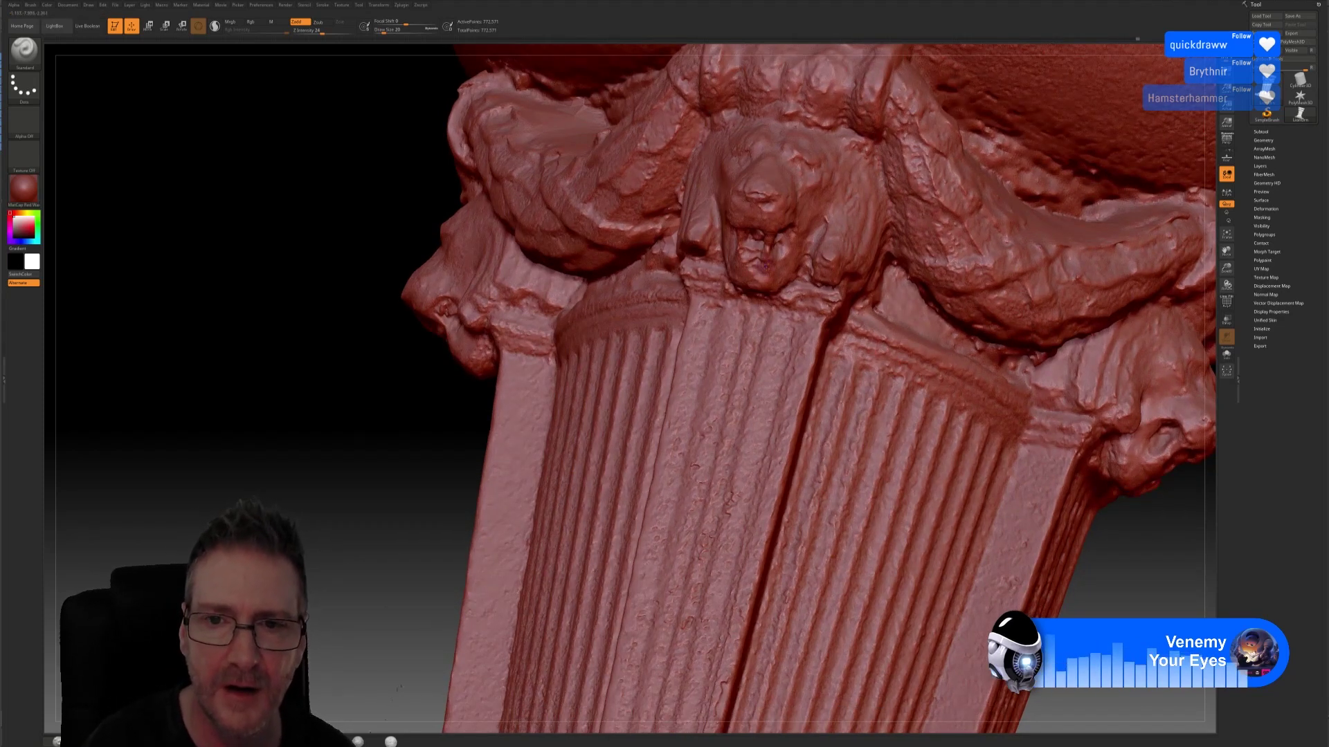
{"action": "key", "text": "shift"}
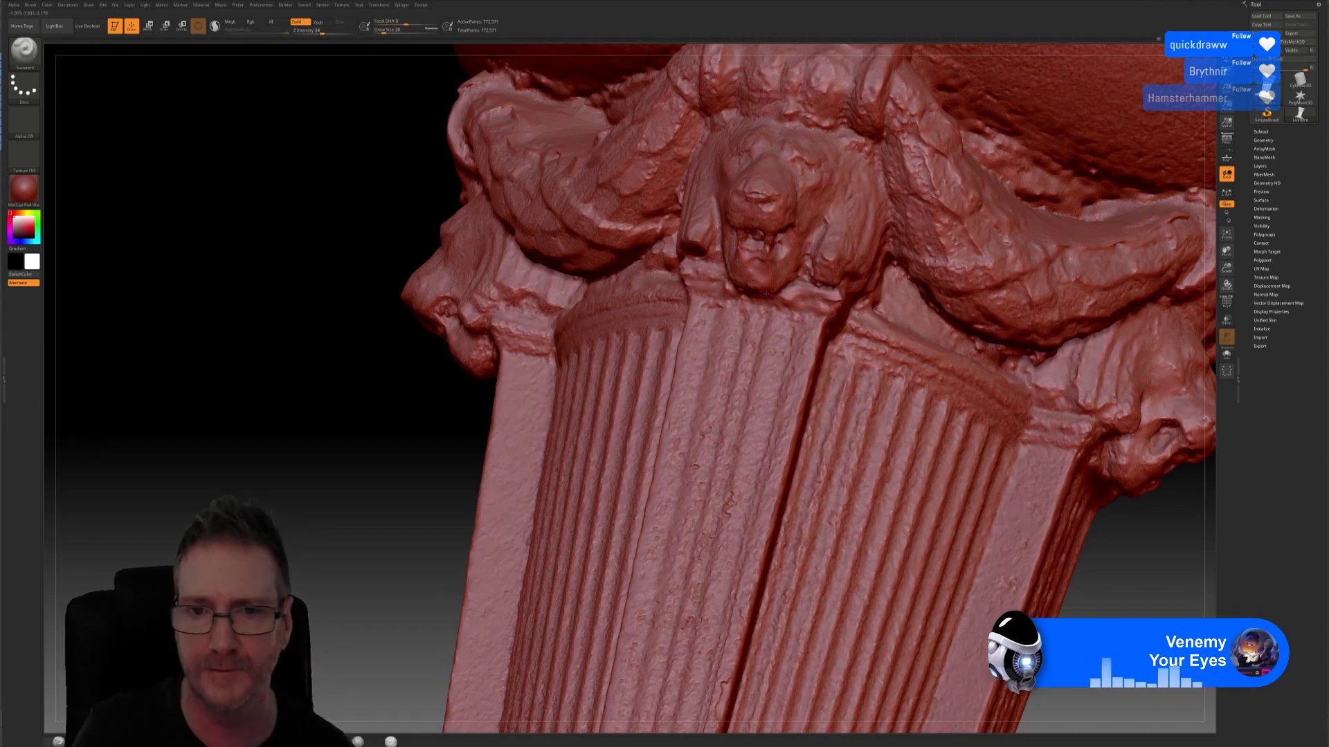
{"action": "mouse_move", "coordinate": [767, 294]}
{"action": "left_mouse_down", "text": "alt"}
{"action": "mouse_move", "coordinate": [691, 266]}
{"action": "mouse_move", "coordinate": [932, 410]}
{"action": "mouse_move", "coordinate": [761, 297]}
{"action": "left_mouse_up", "text": "alt"}
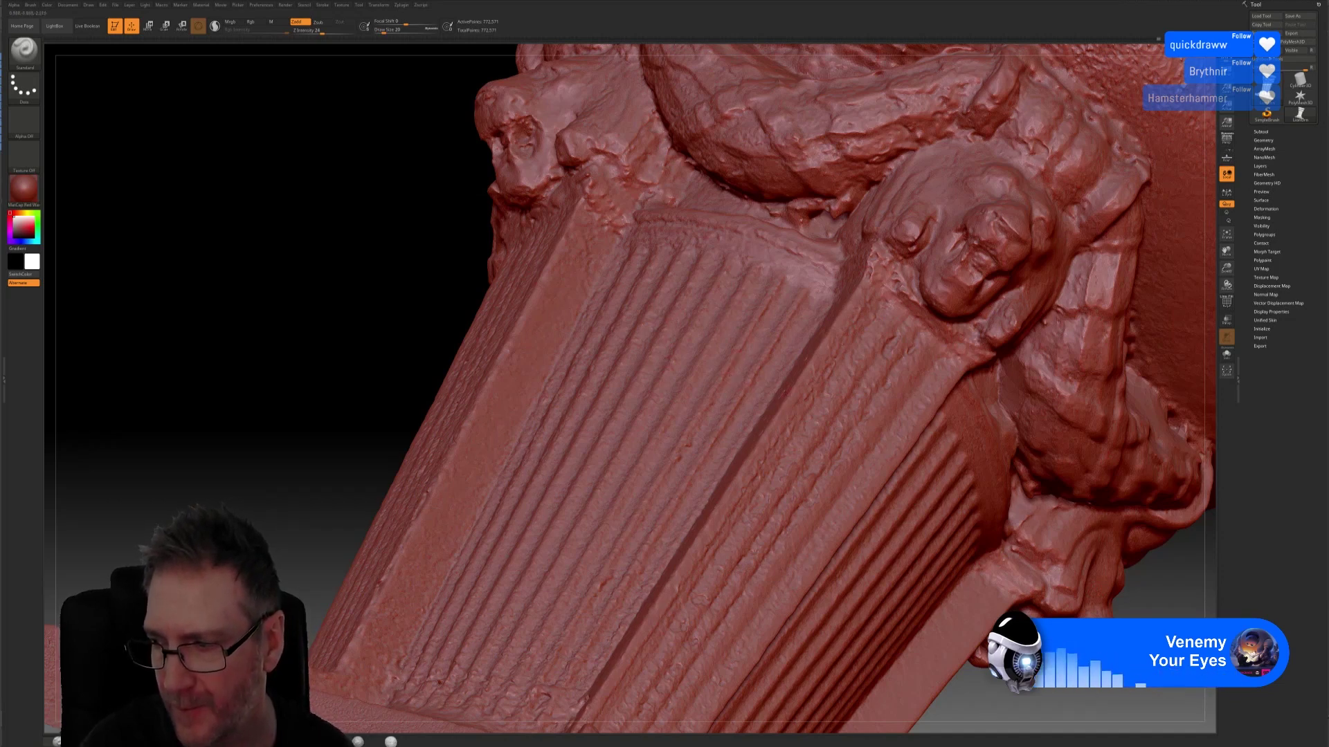
{"action": "key", "text": "shift"}
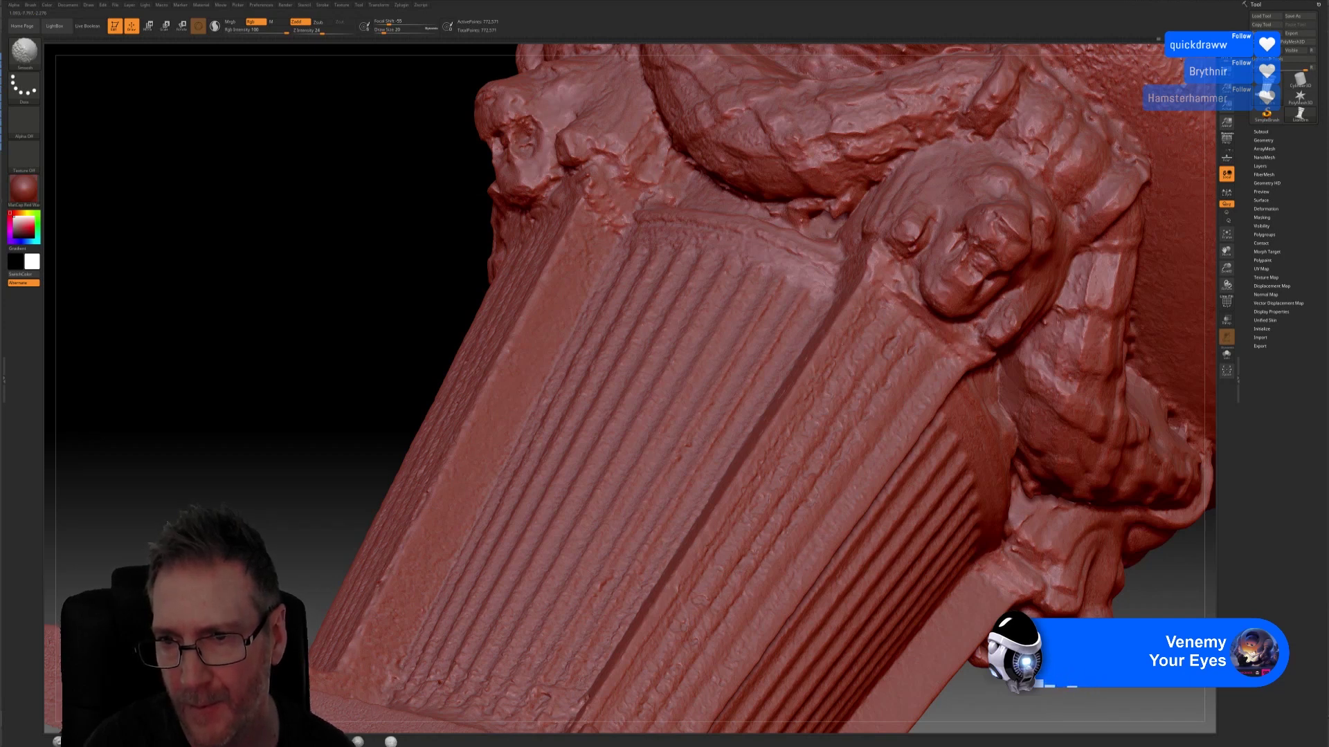
{"action": "key", "text": "shift"}
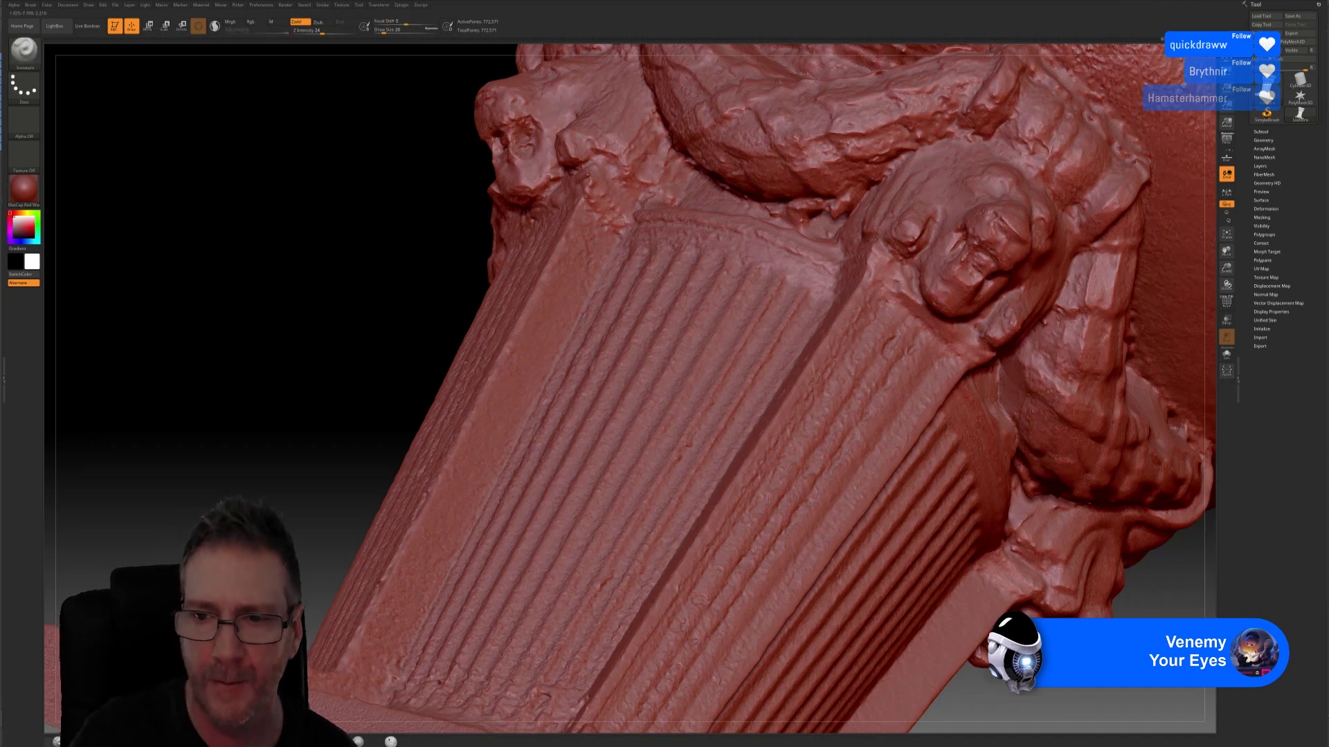
Step: Smooth the side of the lion's jaw and the mane next to the garland from a steeper angle below
{"action": "mouse_move", "coordinate": [347, 246]}
{"action": "left_mouse_down"}
{"action": "mouse_move", "coordinate": [566, 273]}
{"action": "mouse_move", "coordinate": [413, 208]}
{"action": "mouse_move", "coordinate": [373, 229]}
{"action": "mouse_move", "coordinate": [325, 194]}
{"action": "mouse_move", "coordinate": [433, 221]}
{"action": "mouse_move", "coordinate": [442, 202]}
{"action": "left_mouse_up"}
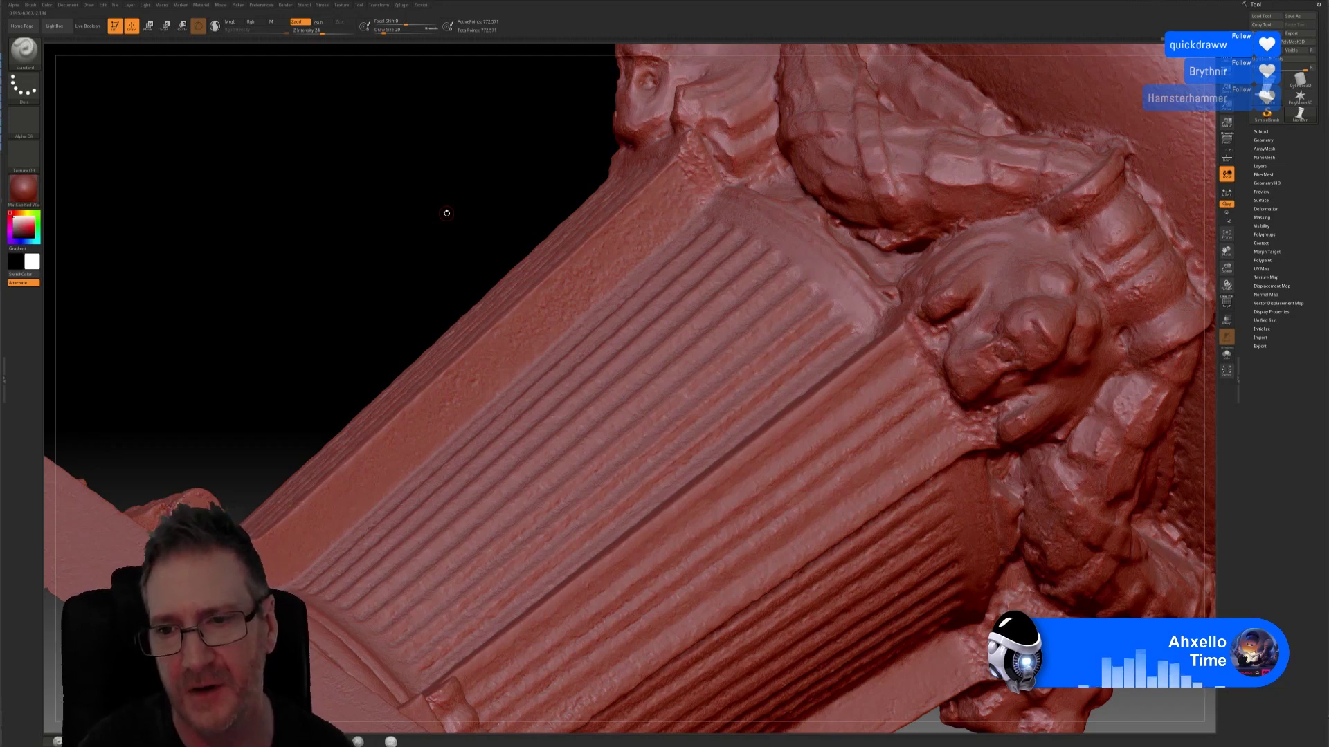
{"action": "key", "text": "shift"}
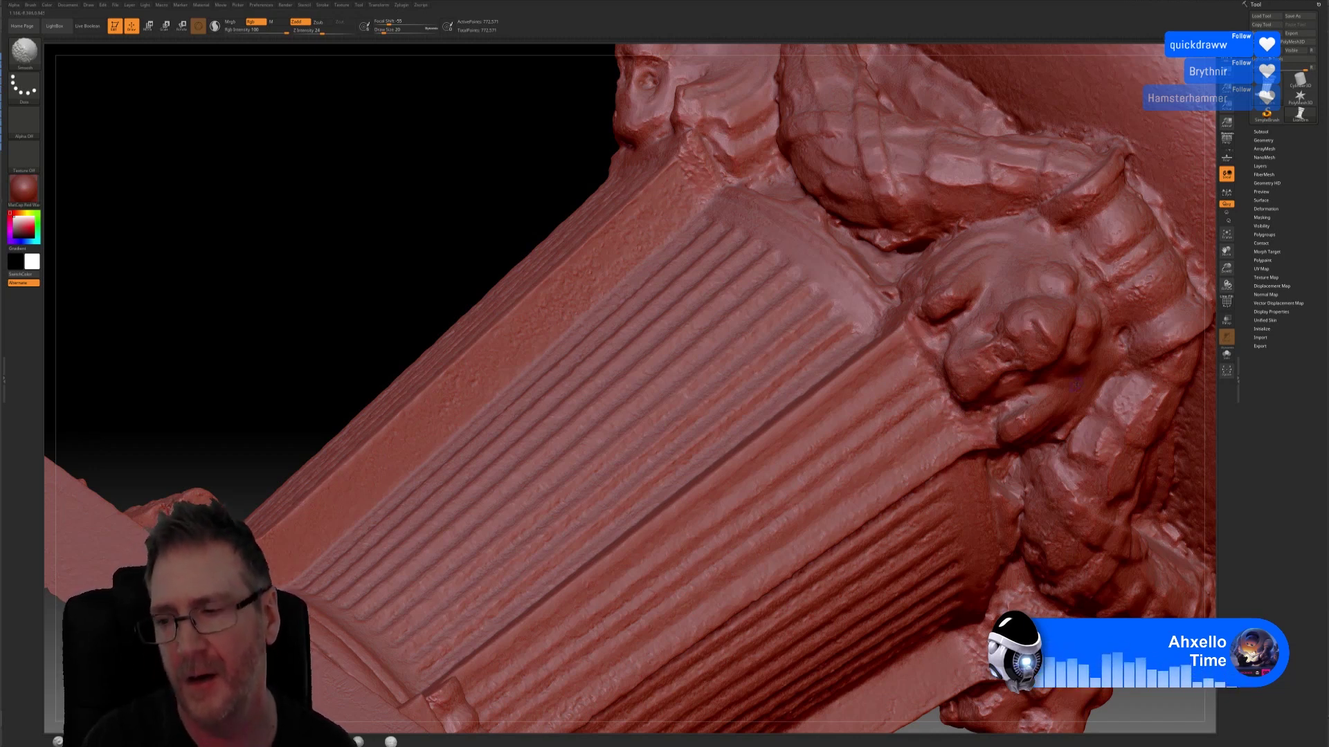
{"action": "key", "text": "shift"}
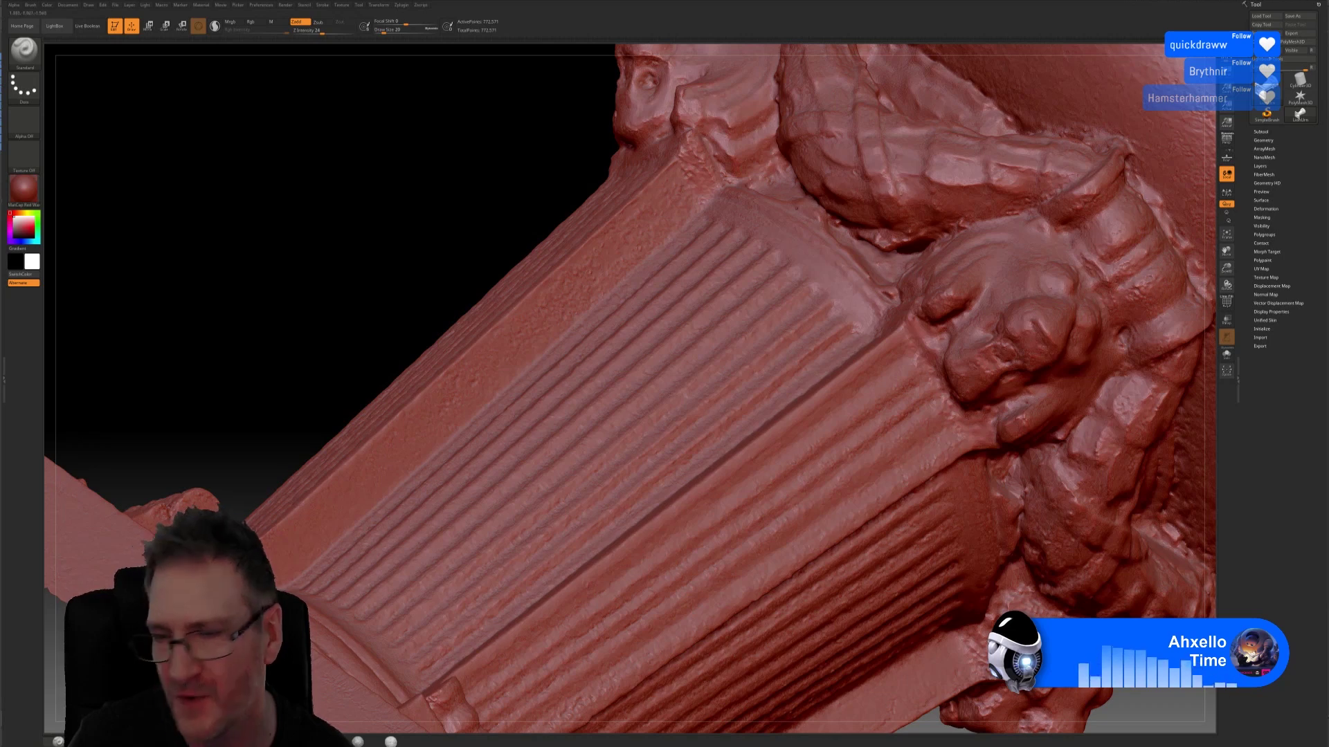
{"action": "left_click_drag", "start_coordinate": [564, 171], "coordinate": [368, 142]}
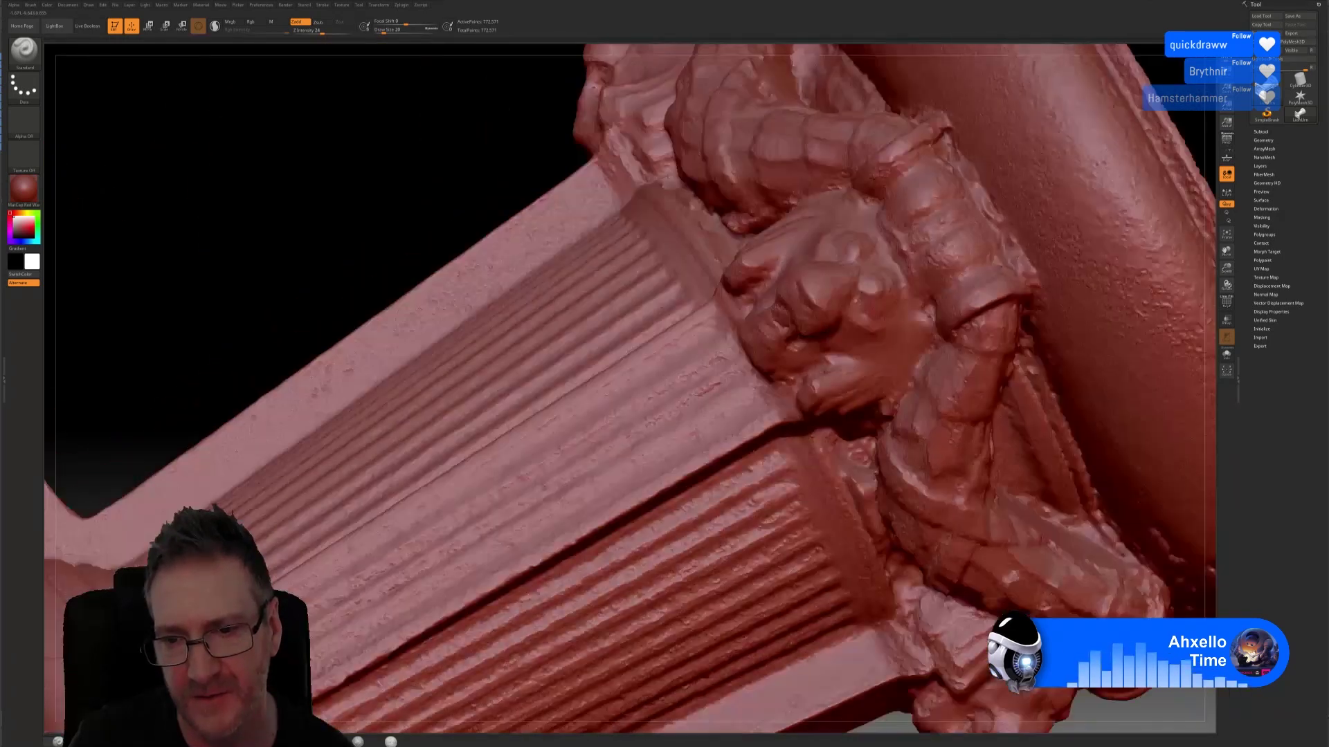
{"action": "mouse_move", "coordinate": [825, 347]}
{"action": "right_mouse_down"}
{"action": "mouse_move", "coordinate": [927, 478]}
{"action": "mouse_move", "coordinate": [903, 512]}
{"action": "right_mouse_up"}
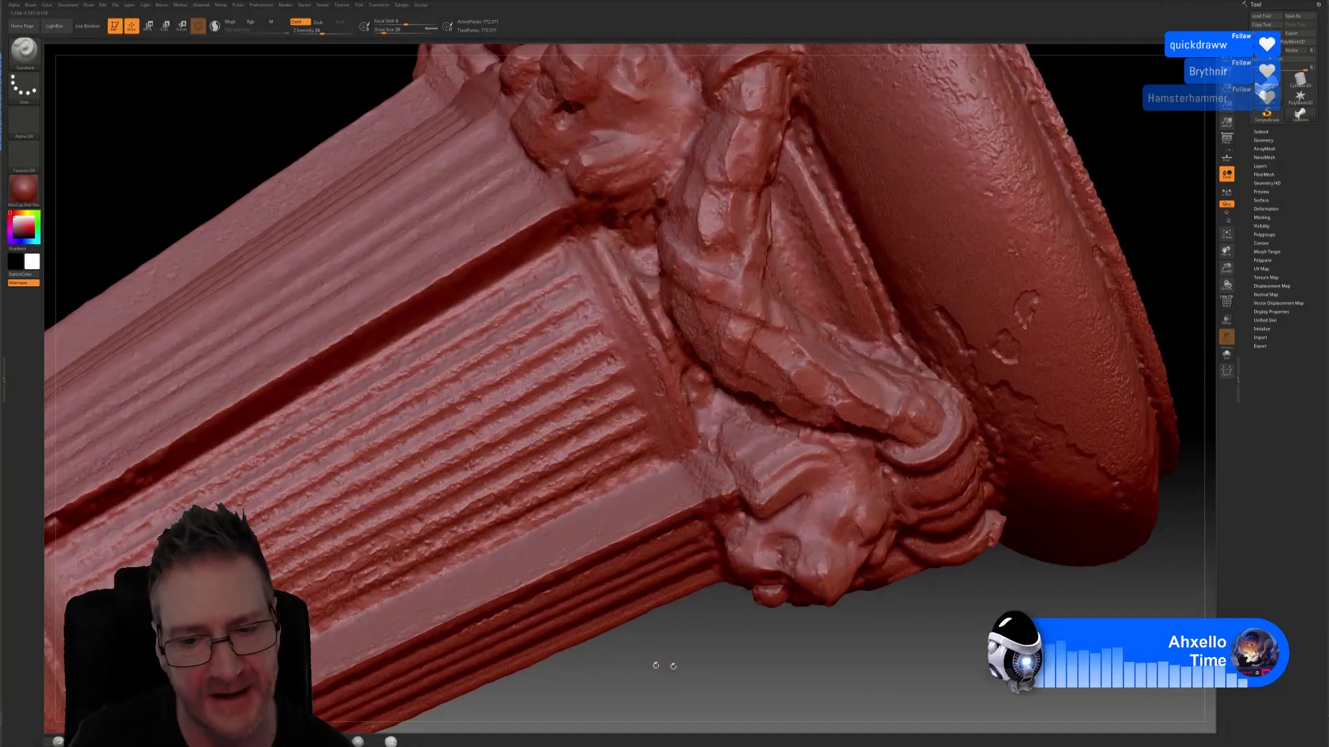
Step: Touch up and smooth the lion head's muzzle, jaw and mane beside the hanging garland from several angles below the capital
{"action": "left_click_drag", "start_coordinate": [659, 666], "coordinate": [839, 649]}
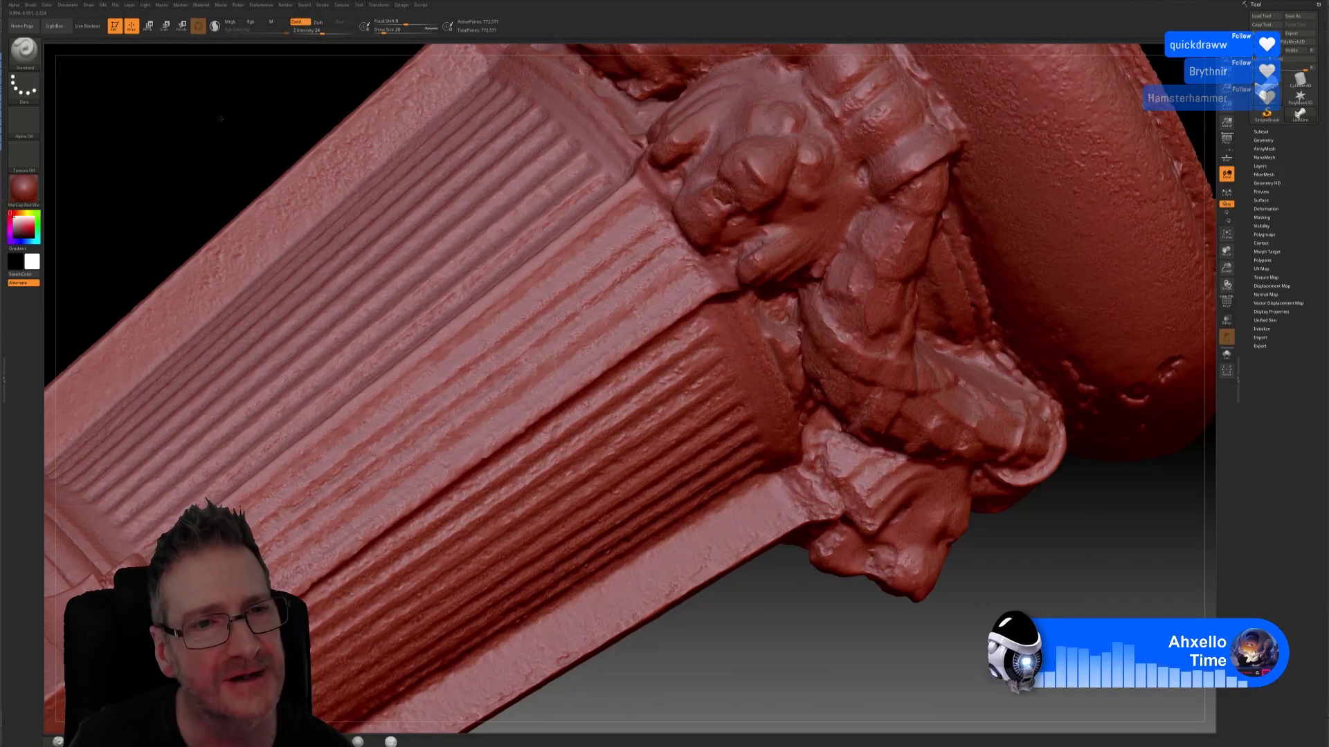
{"action": "left_click_drag", "start_coordinate": [238, 106], "coordinate": [207, 126]}
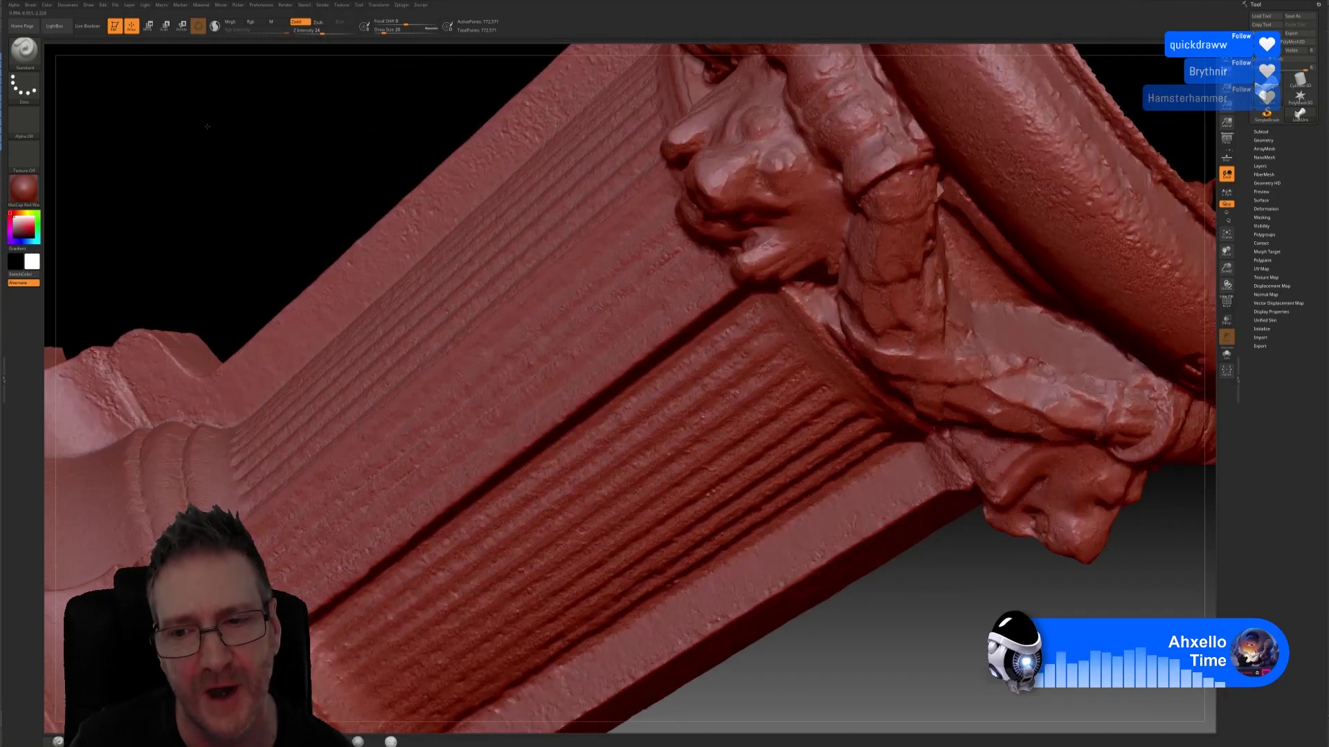
{"action": "left_click_drag", "start_coordinate": [990, 588], "coordinate": [966, 457]}
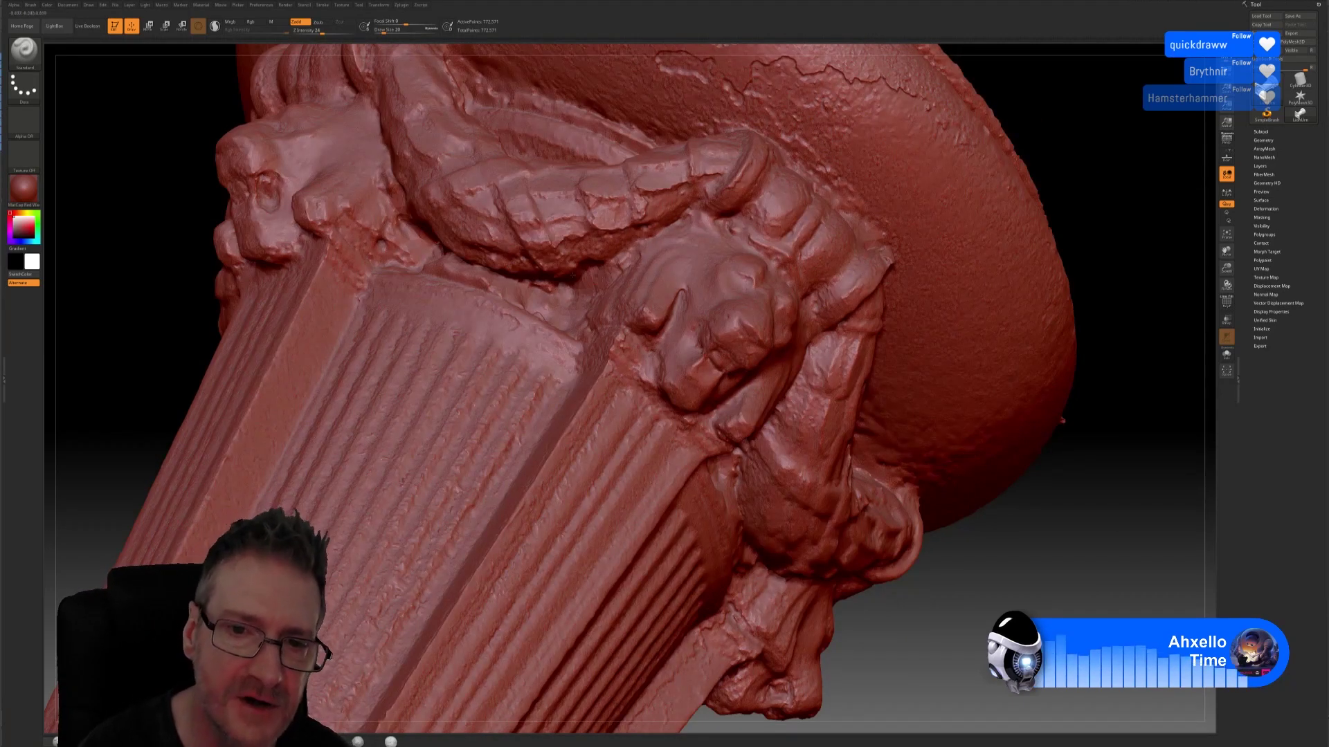
{"action": "key", "text": "shift"}
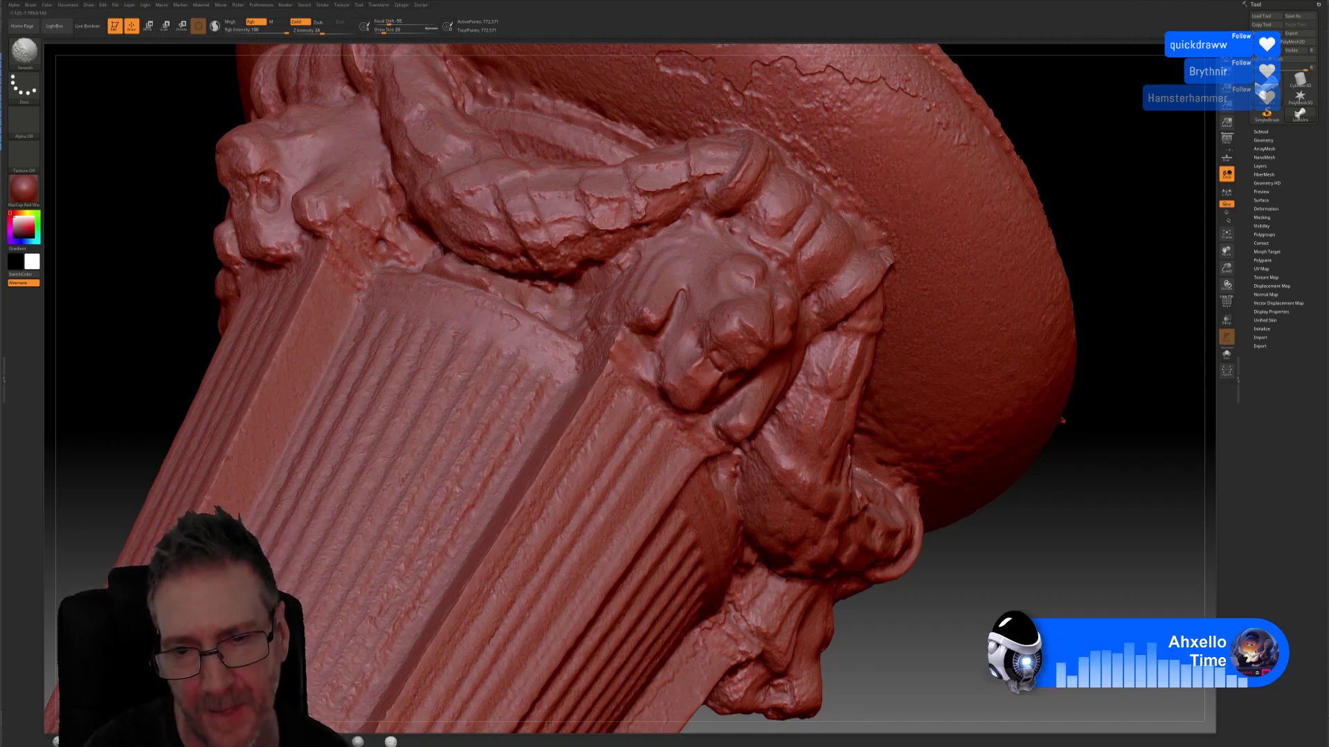
{"action": "key", "text": "shift"}
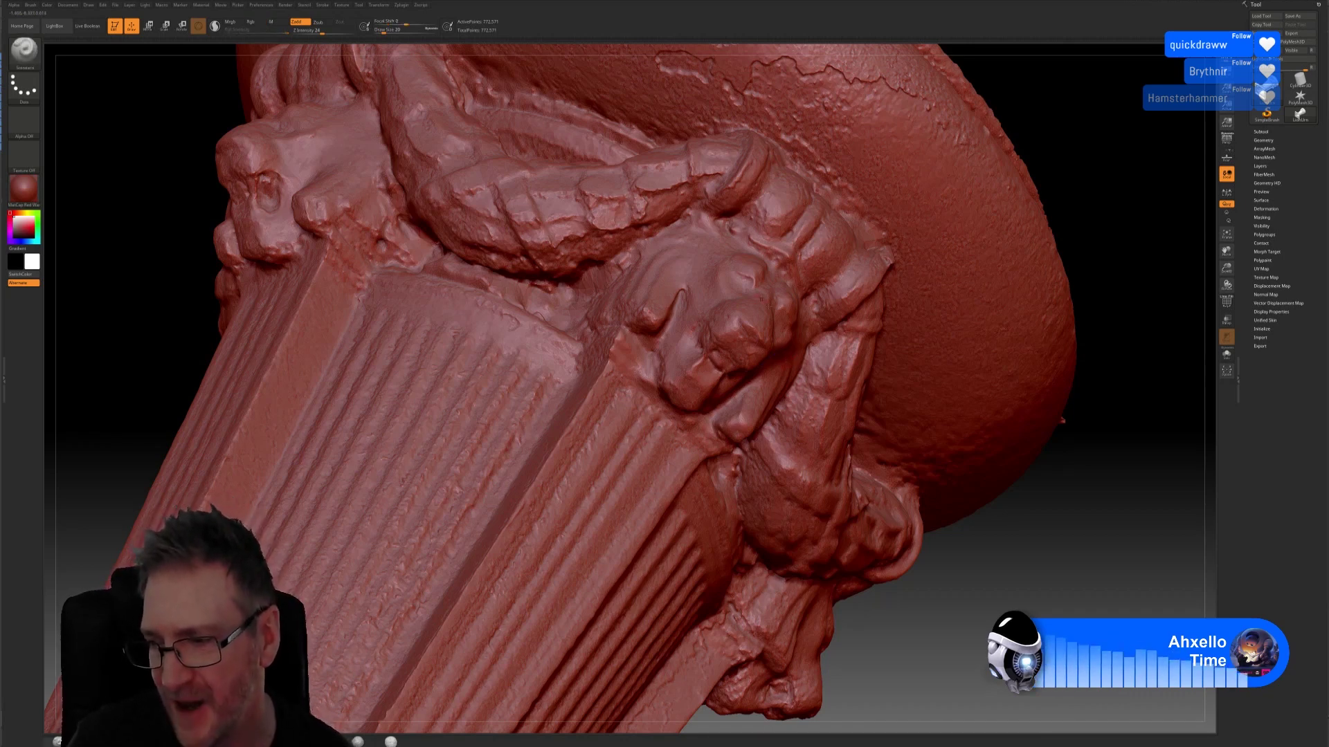
{"action": "mouse_move", "coordinate": [1016, 500]}
{"action": "left_mouse_down"}
{"action": "mouse_move", "coordinate": [900, 450]}
{"action": "mouse_move", "coordinate": [959, 523]}
{"action": "mouse_move", "coordinate": [953, 507]}
{"action": "mouse_move", "coordinate": [902, 525]}
{"action": "mouse_move", "coordinate": [912, 511]}
{"action": "mouse_move", "coordinate": [773, 572]}
{"action": "left_mouse_up"}
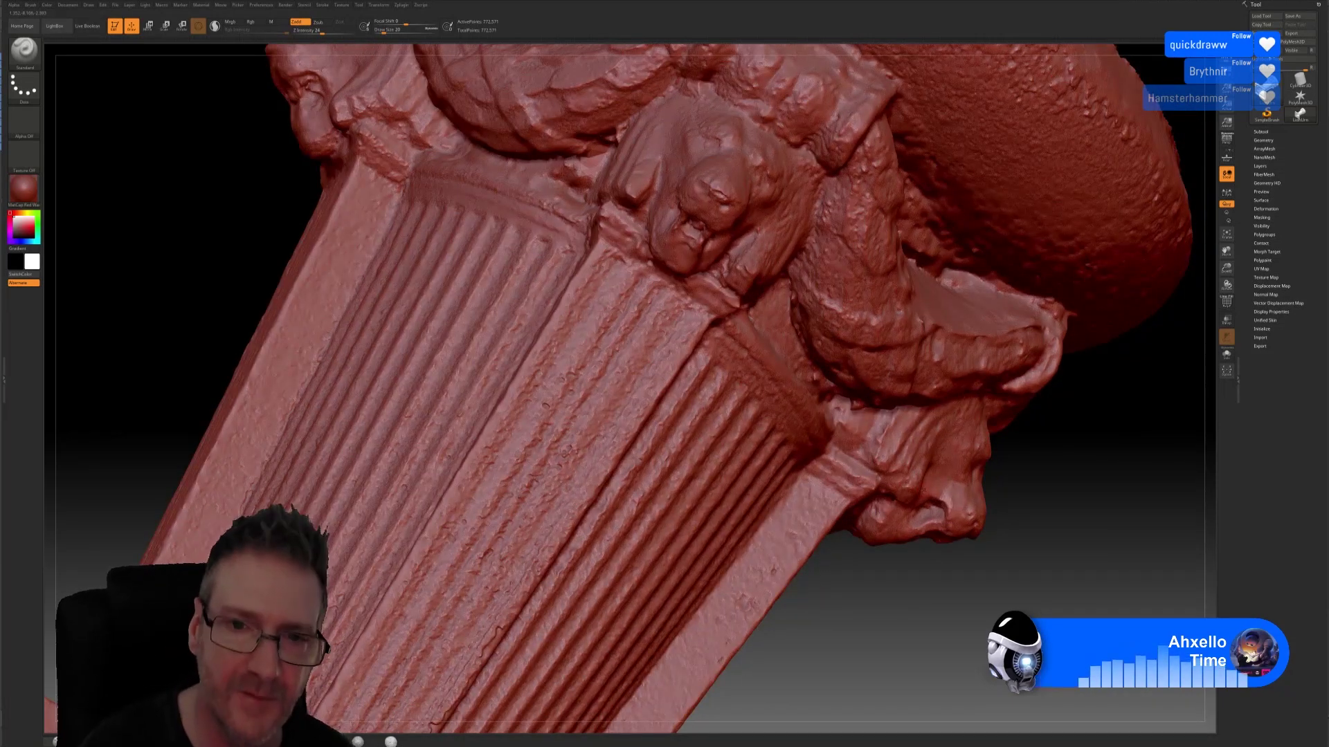
{"action": "key", "text": "shift"}
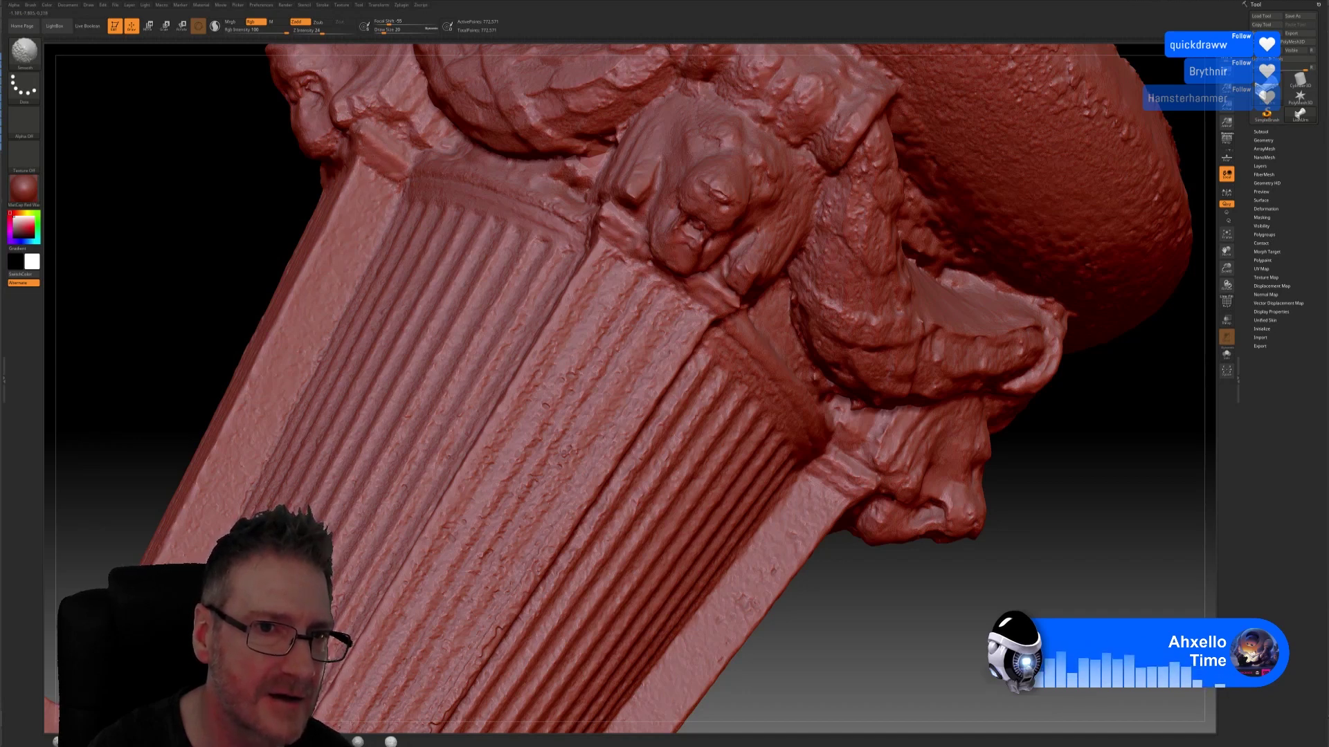
{"action": "key", "text": "shift"}
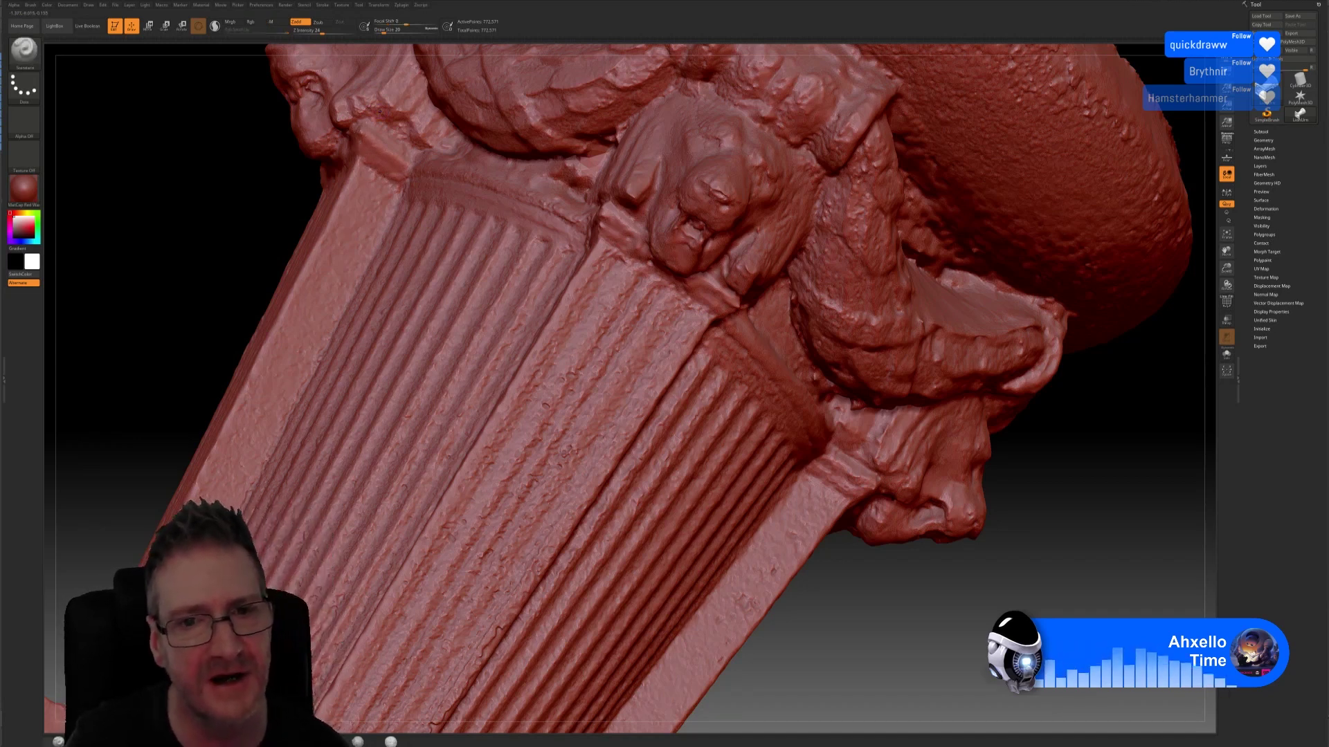
Step: Refine and smooth the corner lion head in profile, around its open mouth and the mane beneath the garland's end
{"action": "left_click_drag", "start_coordinate": [1029, 450], "coordinate": [998, 446]}
{"action": "left_click_drag", "start_coordinate": [918, 429], "coordinate": [866, 418]}
{"action": "left_click_drag", "start_coordinate": [873, 360], "coordinate": [931, 427]}
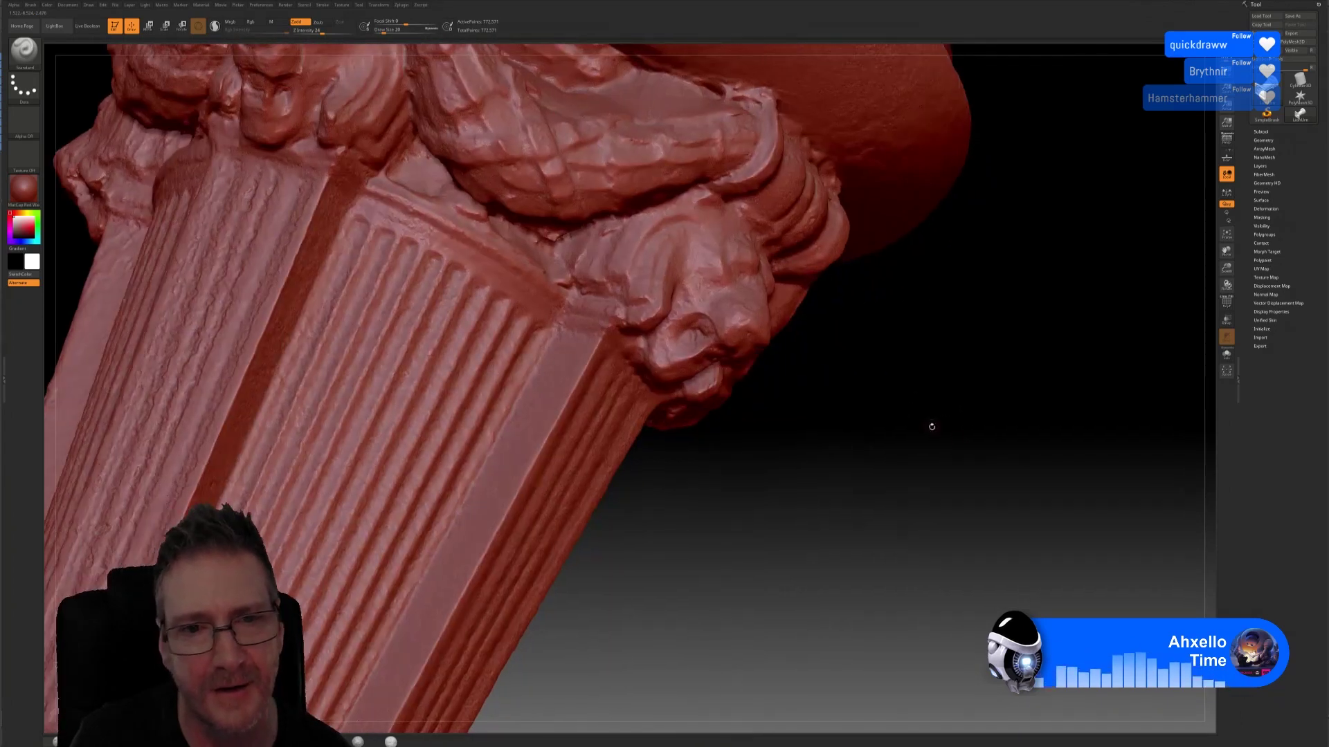
{"action": "key", "text": "shift"}
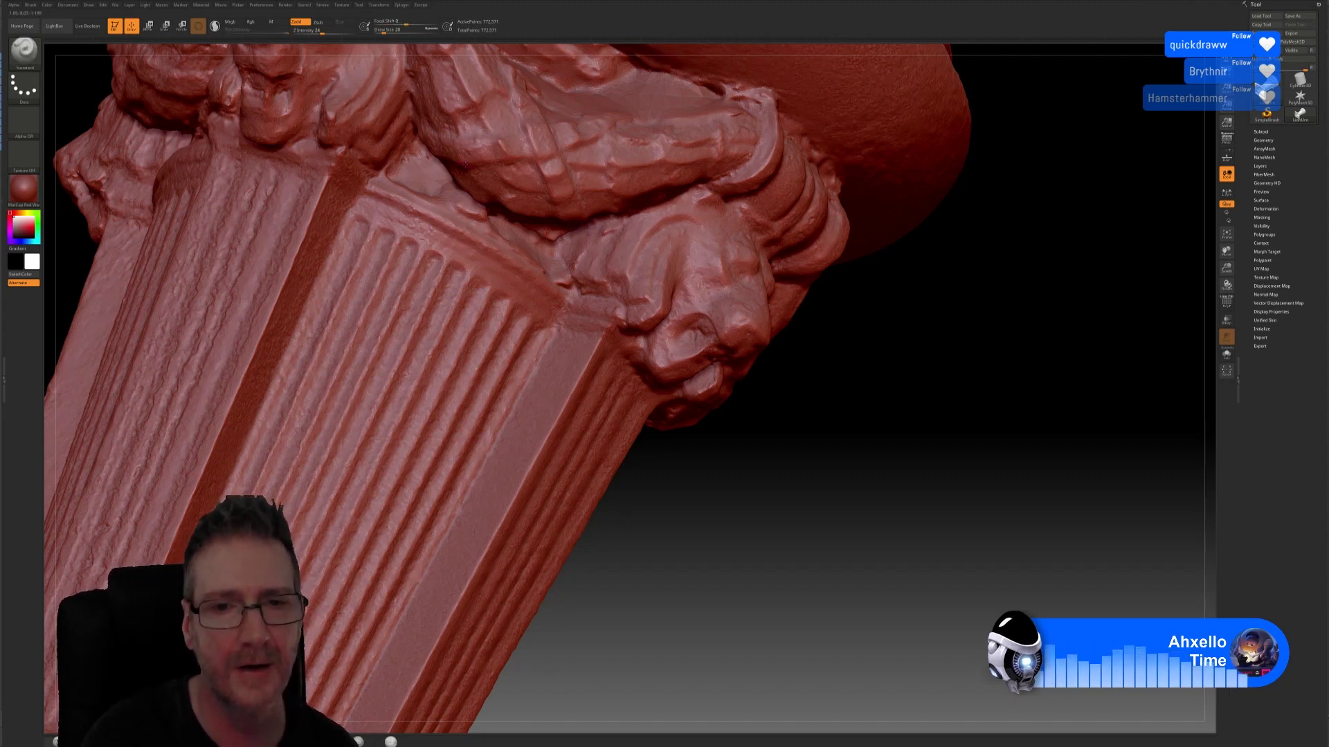
{"action": "key", "text": "shift"}
Step: Touch up and smooth the corner lion's brow, cheek and jaw where the head meets the fluted shaft
{"action": "mouse_move", "coordinate": [861, 353]}
{"action": "left_mouse_down"}
{"action": "mouse_move", "coordinate": [699, 353]}
{"action": "mouse_move", "coordinate": [846, 334]}
{"action": "mouse_move", "coordinate": [441, 331]}
{"action": "mouse_move", "coordinate": [512, 114]}
{"action": "left_mouse_up"}
{"action": "mouse_move", "coordinate": [868, 346]}
{"action": "left_mouse_down"}
{"action": "mouse_move", "coordinate": [916, 451]}
{"action": "mouse_move", "coordinate": [917, 427]}
{"action": "mouse_move", "coordinate": [597, 238]}
{"action": "left_mouse_up"}
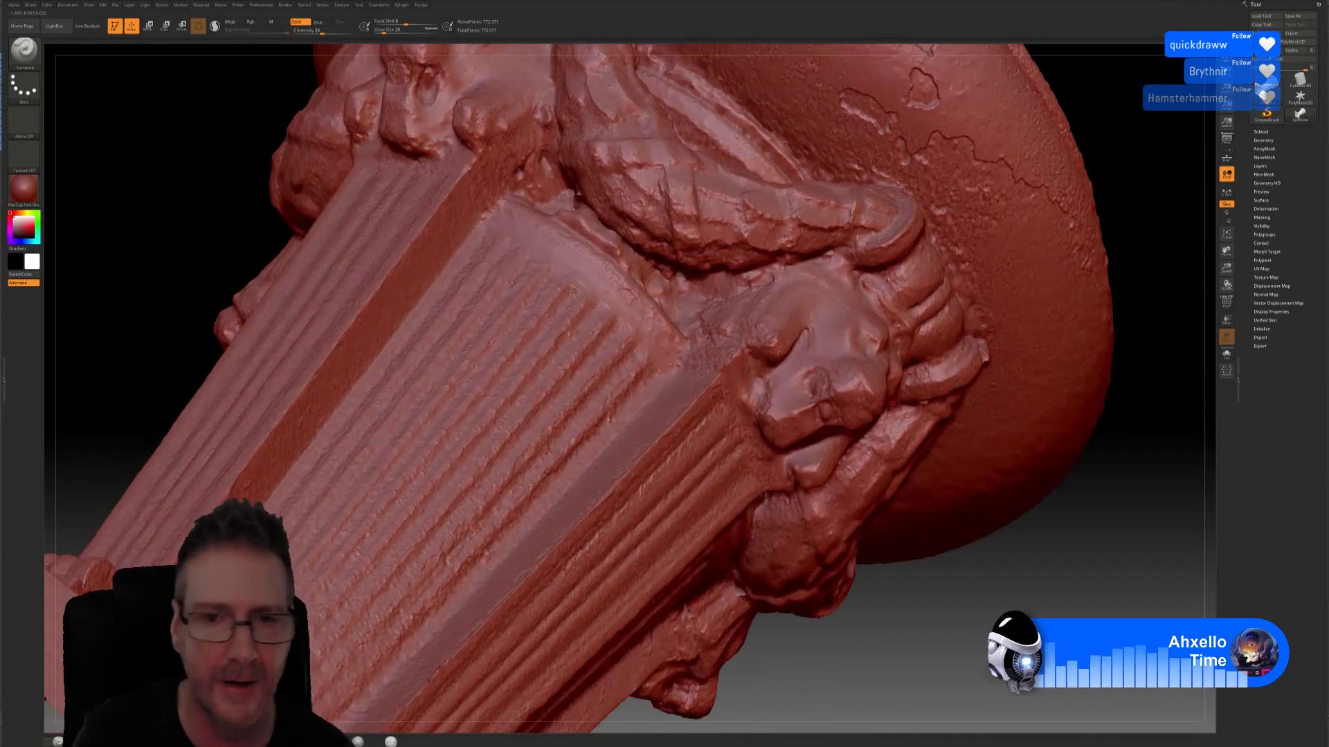
{"action": "key", "text": "shift"}
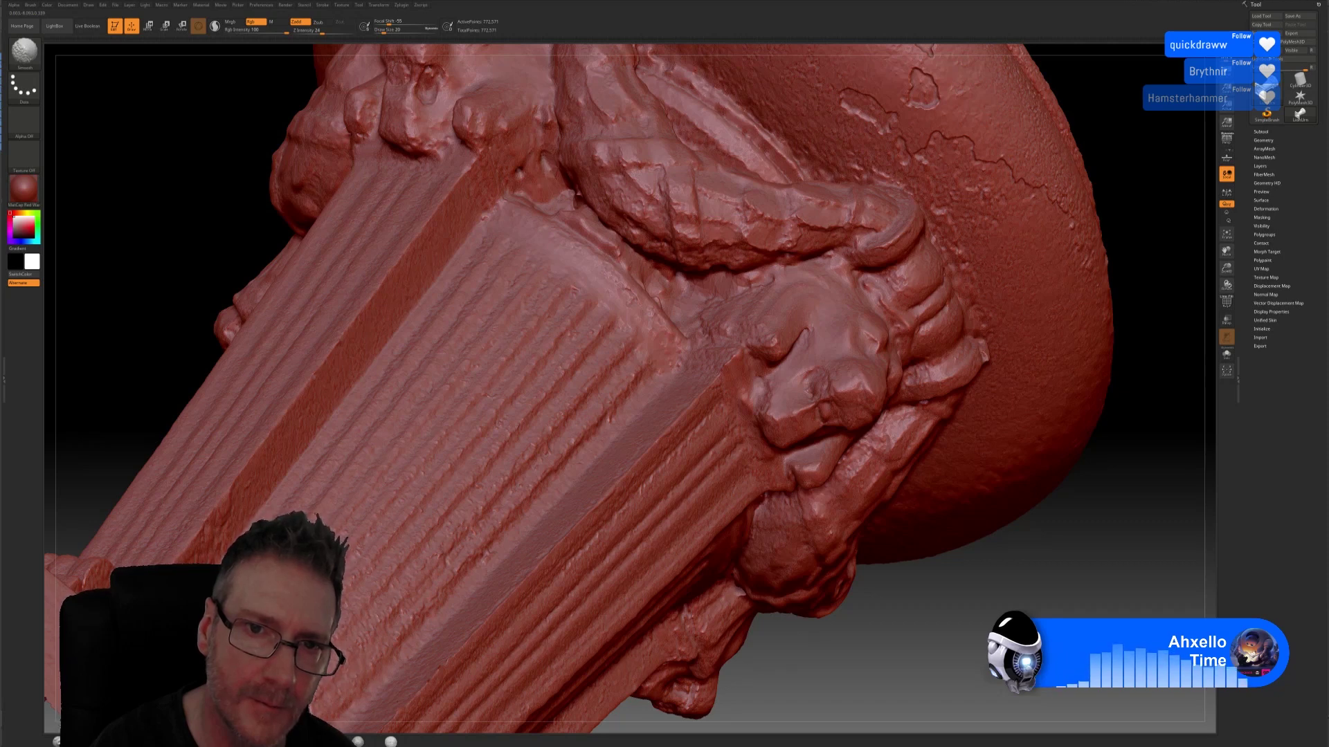
{"action": "key", "text": "shift"}
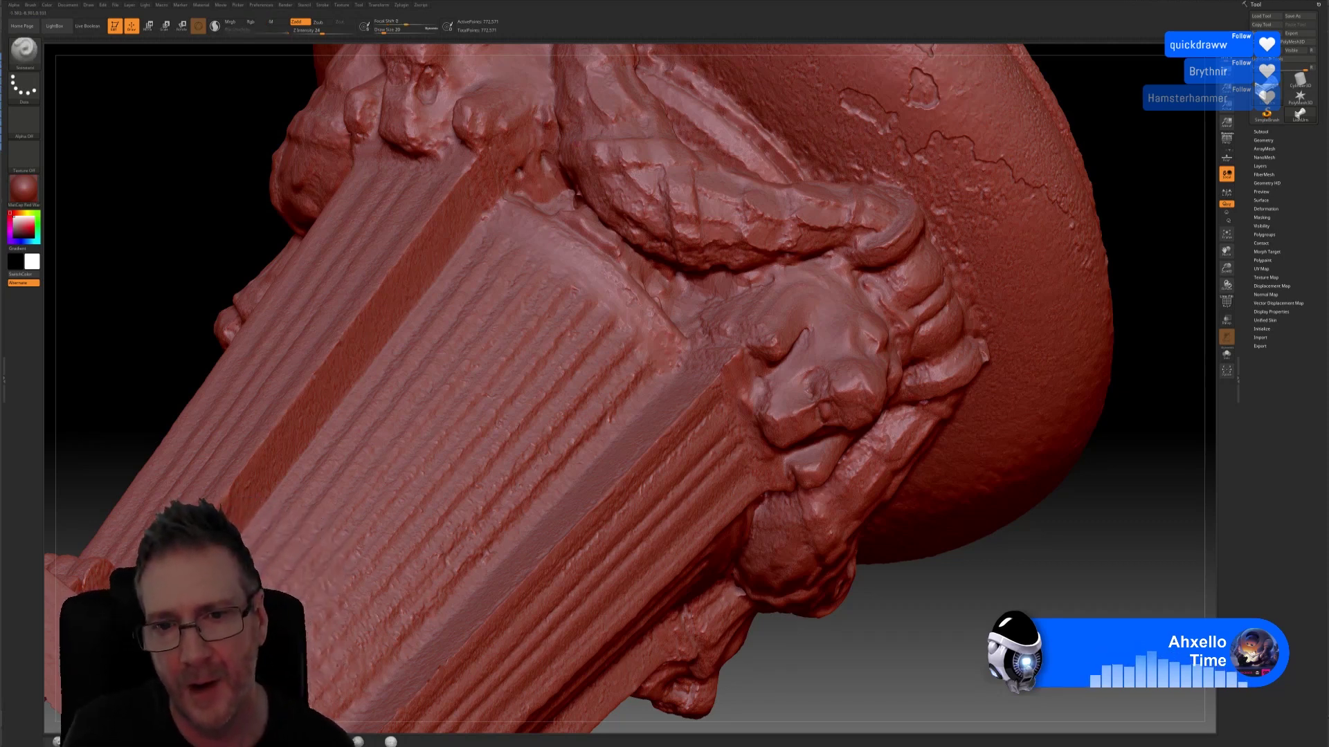
Step: Define and smooth the upper flutes on the shaft panel between the two lion heads with the Standard and Smooth brushes
{"action": "mouse_move", "coordinate": [1053, 584]}
{"action": "left_mouse_down"}
{"action": "mouse_move", "coordinate": [921, 602]}
{"action": "mouse_move", "coordinate": [900, 581]}
{"action": "mouse_move", "coordinate": [897, 477]}
{"action": "mouse_move", "coordinate": [816, 415]}
{"action": "mouse_move", "coordinate": [795, 429]}
{"action": "mouse_move", "coordinate": [797, 475]}
{"action": "mouse_move", "coordinate": [923, 382]}
{"action": "left_mouse_up"}
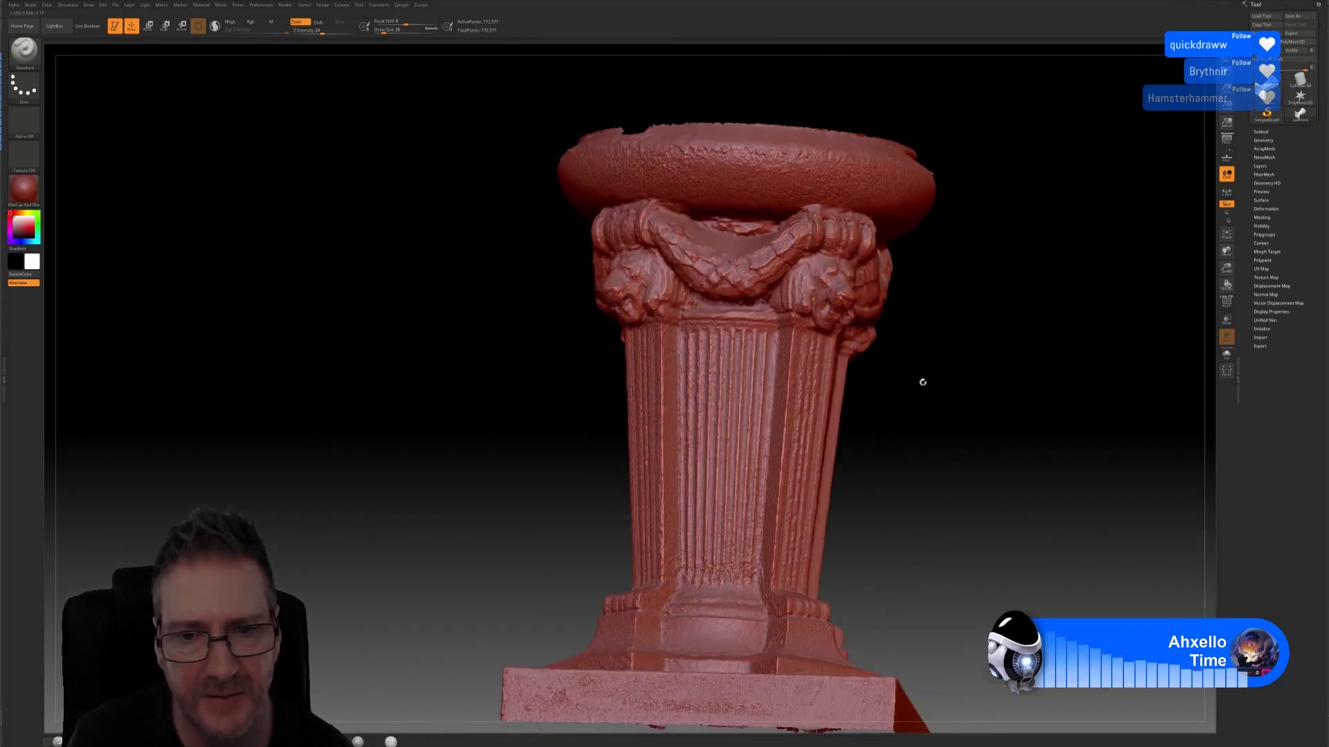
{"action": "left_click_drag", "start_coordinate": [923, 382], "coordinate": [608, 261], "text": "alt"}
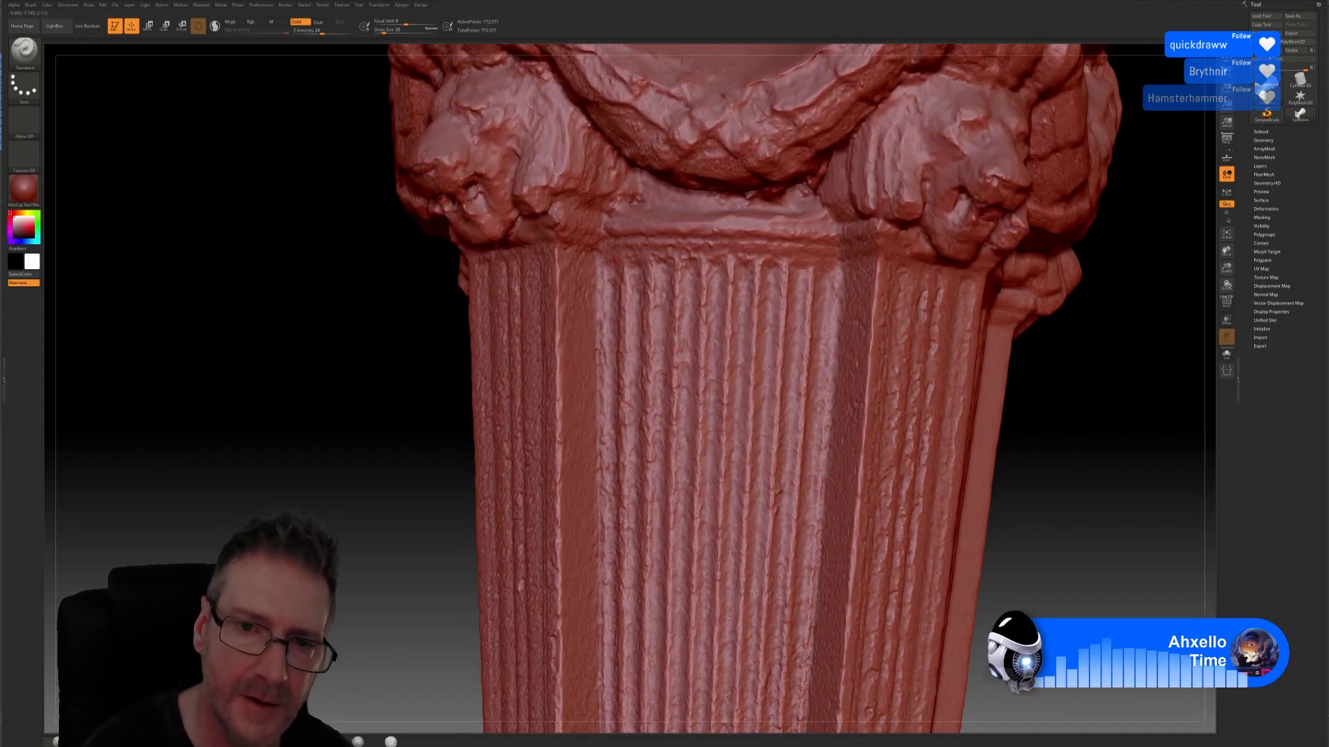
{"action": "key", "text": "b"}
{"action": "key", "text": "s"}
{"action": "key", "text": "t"}
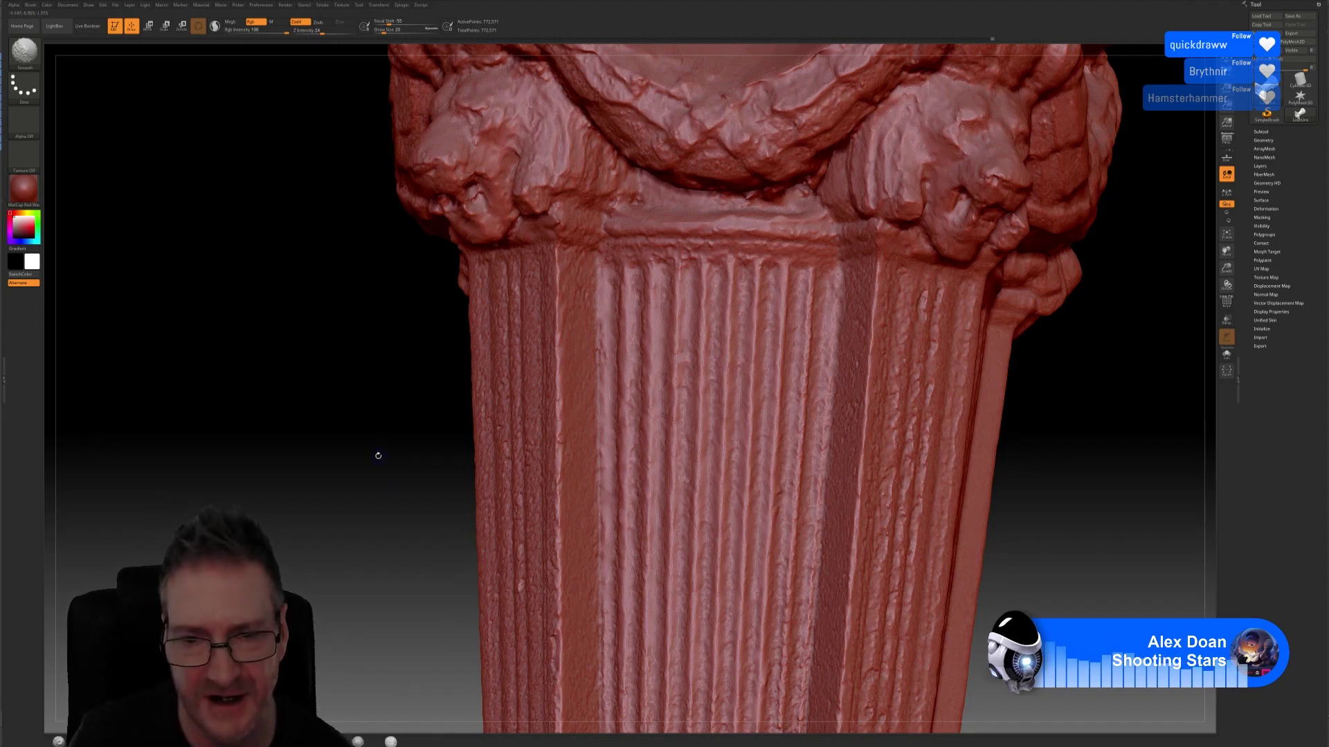
Step: Even out the ridges and grooves along the same fluted panel, alternating Standard brush strokes with smoothing from a turned angle
{"action": "left_click_drag", "start_coordinate": [365, 429], "coordinate": [362, 431]}
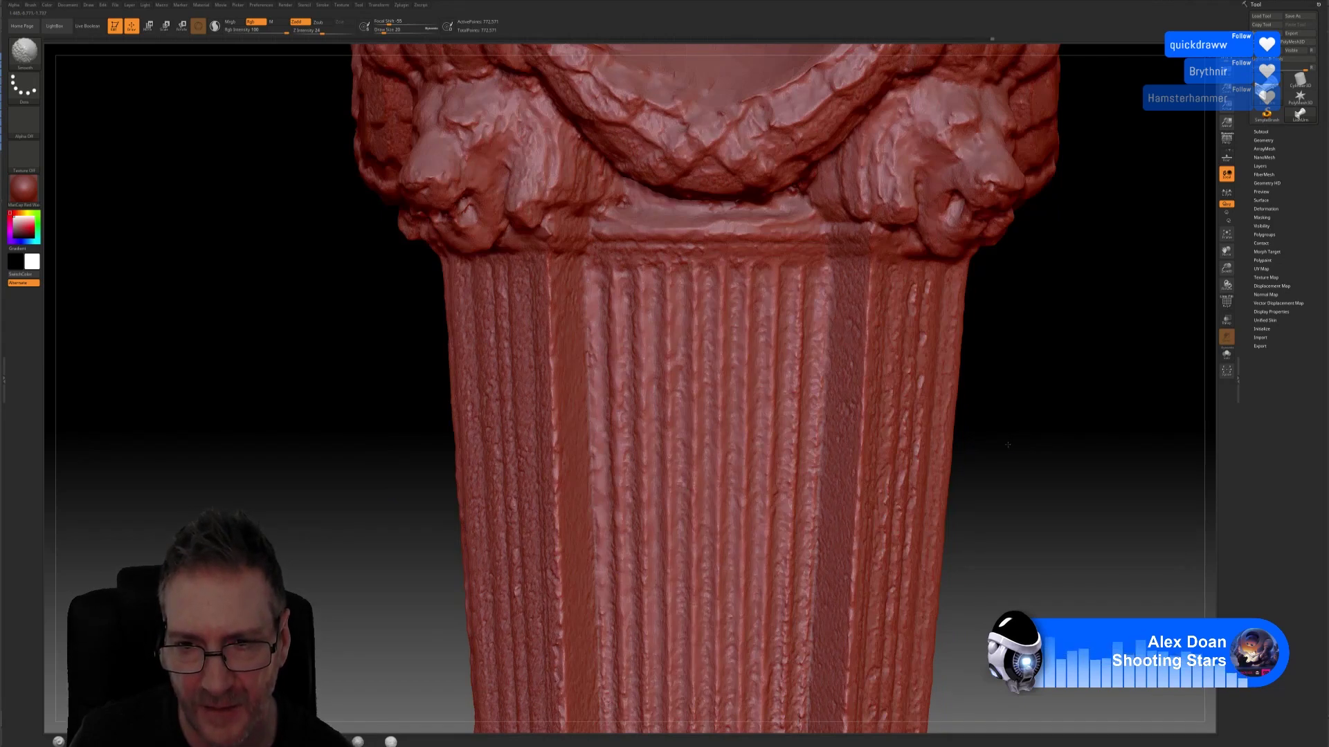
{"action": "left_click_drag", "start_coordinate": [1038, 436], "coordinate": [1060, 379]}
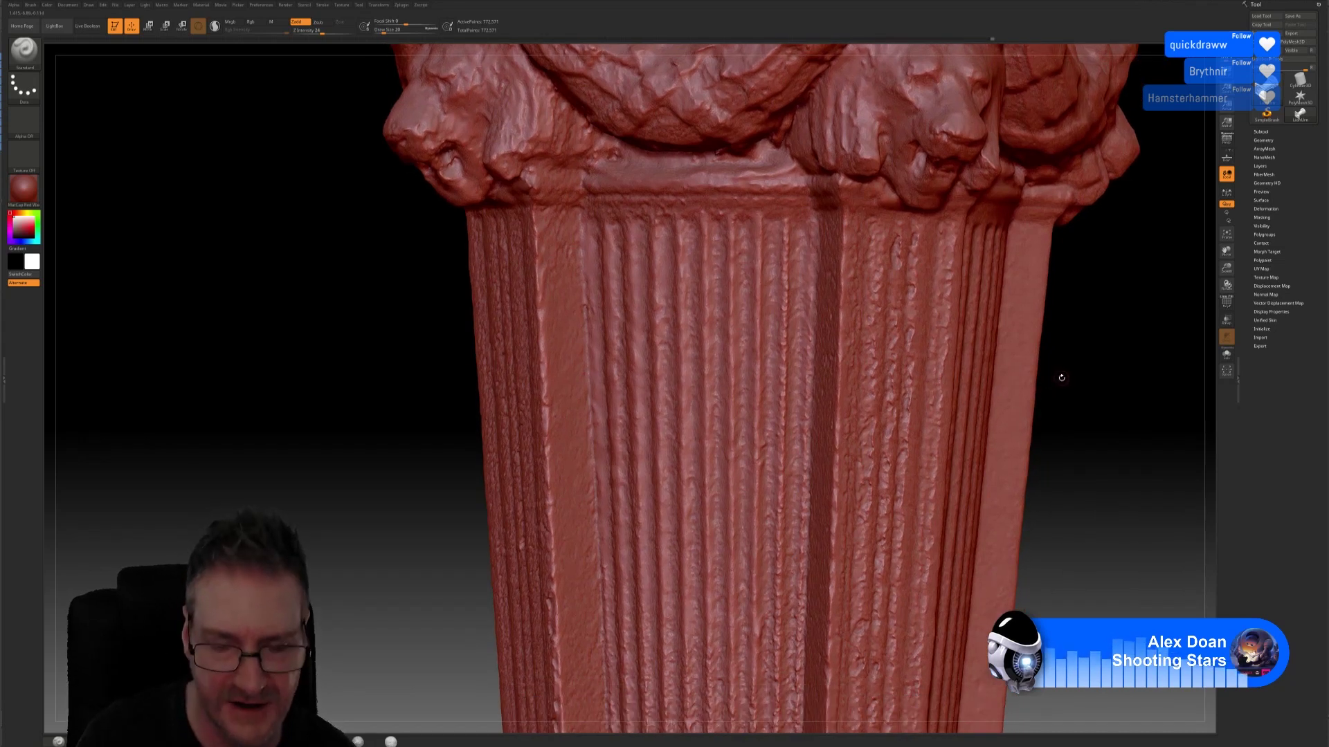
{"action": "key", "text": "shift"}
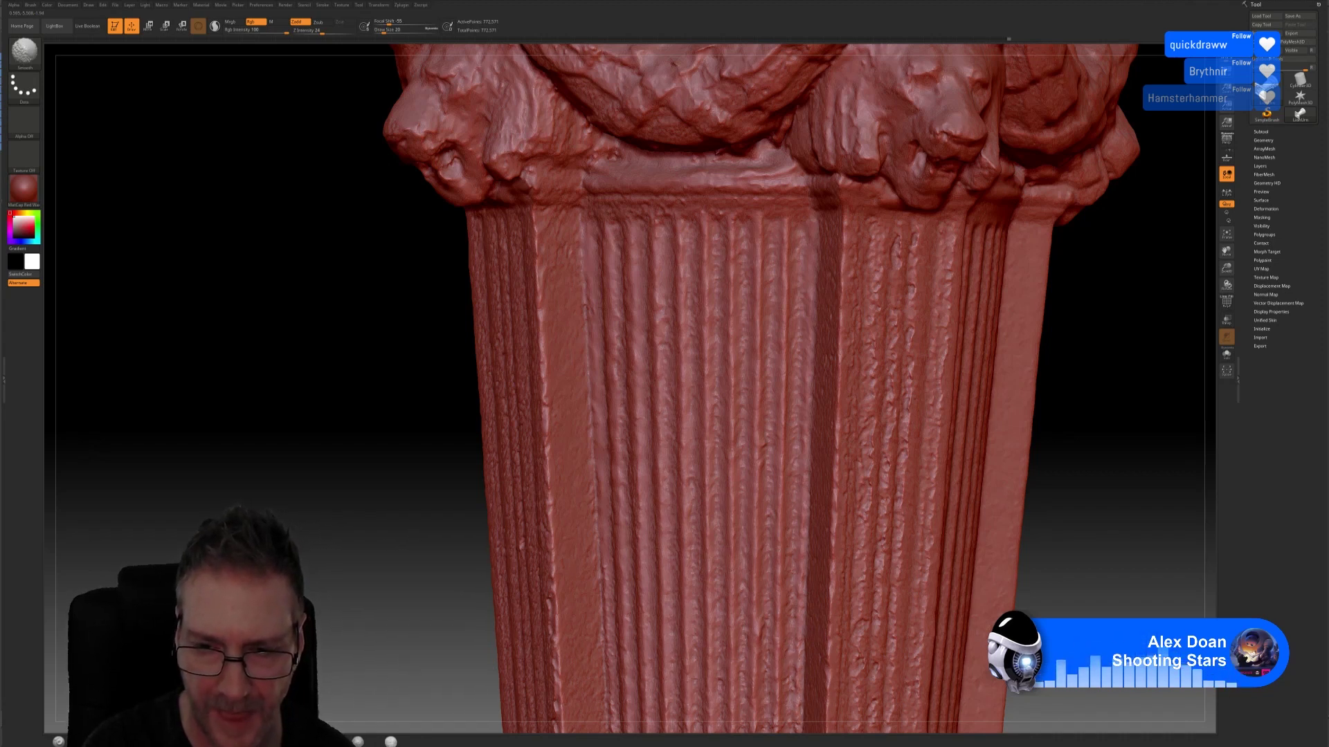
{"action": "key", "text": "shift"}
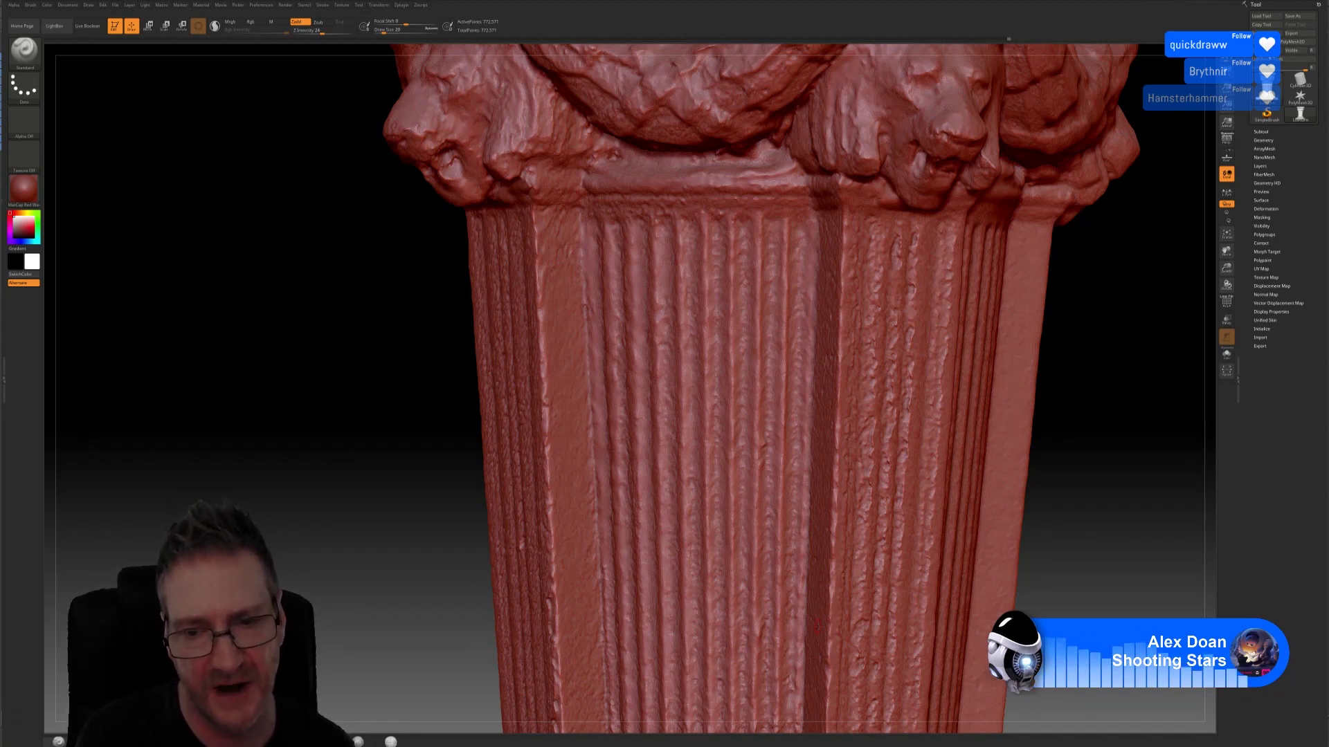
{"action": "key", "text": "shift"}
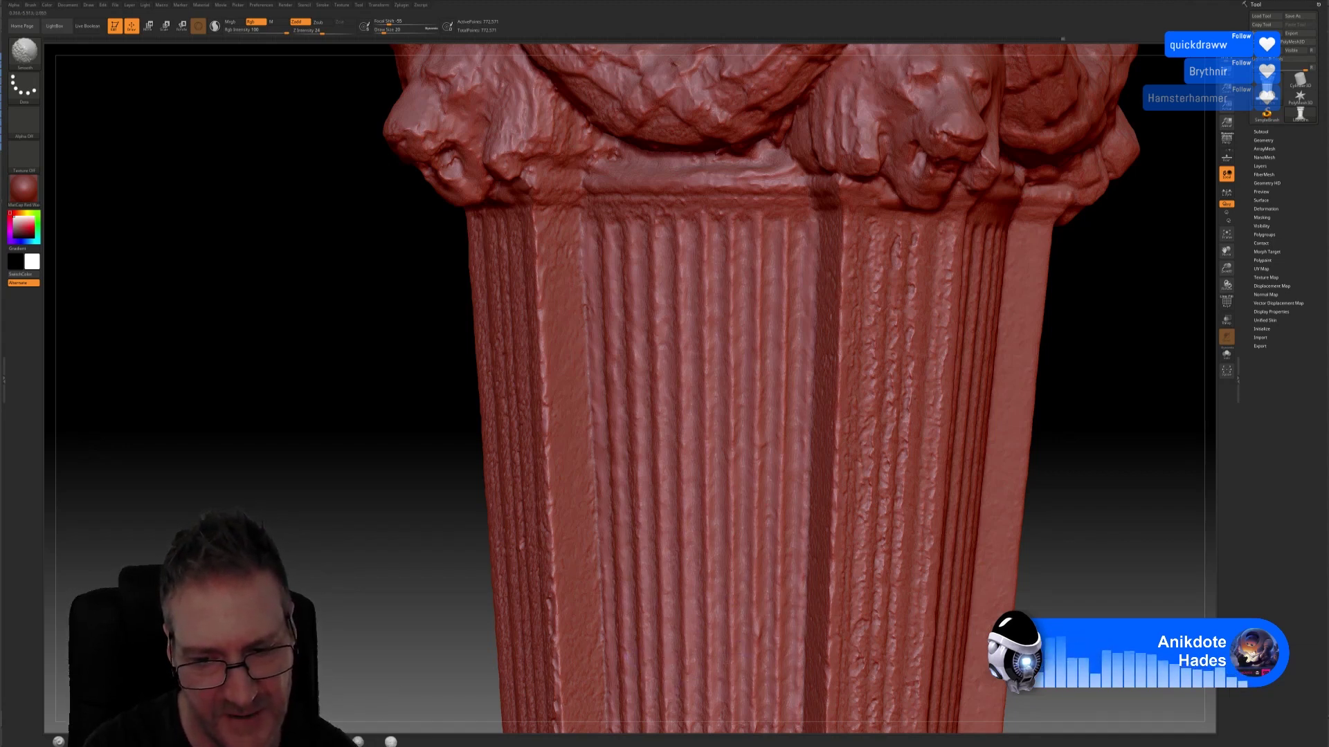
{"action": "key", "text": "b"}
{"action": "key", "text": "s"}
{"action": "key", "text": "m"}
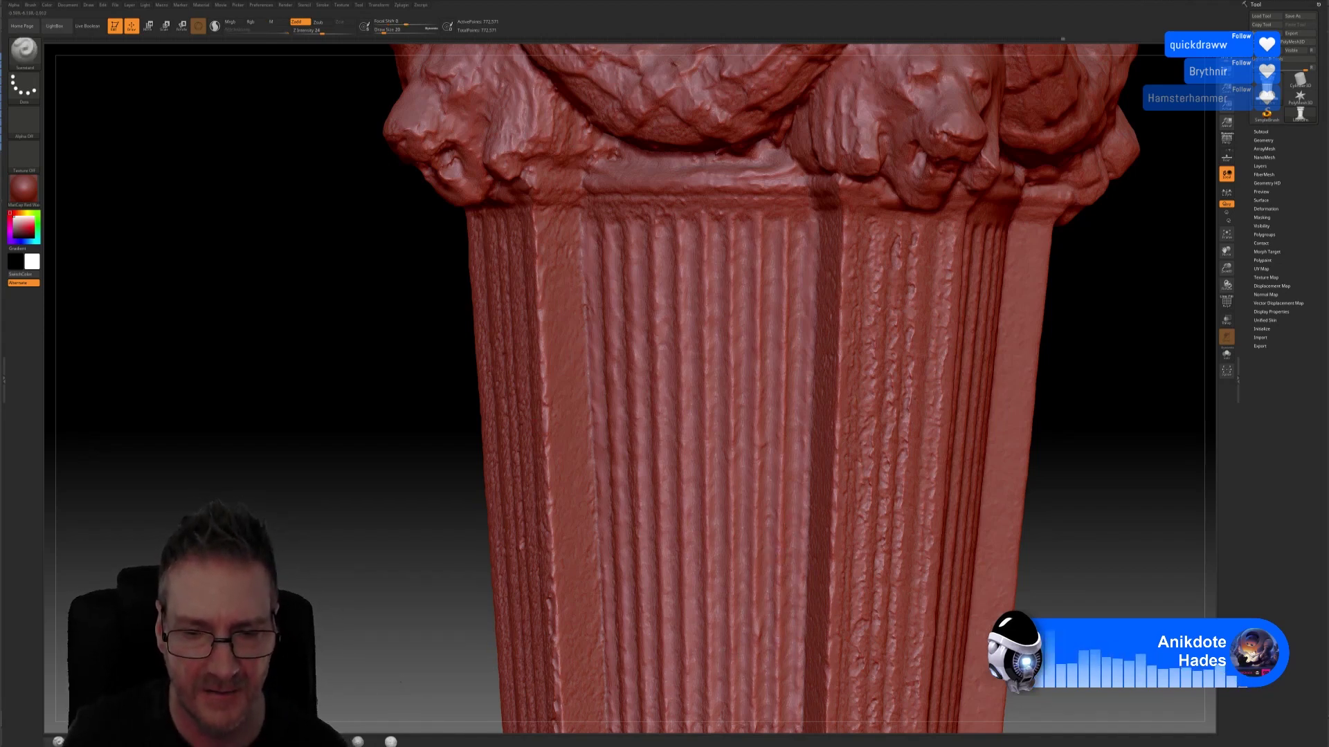
Step: Clean up and smooth the rough lower ends of the panel's flutes just above the base moulding
{"action": "right_click_drag", "start_coordinate": [767, 502], "coordinate": [773, 368], "text": "alt"}
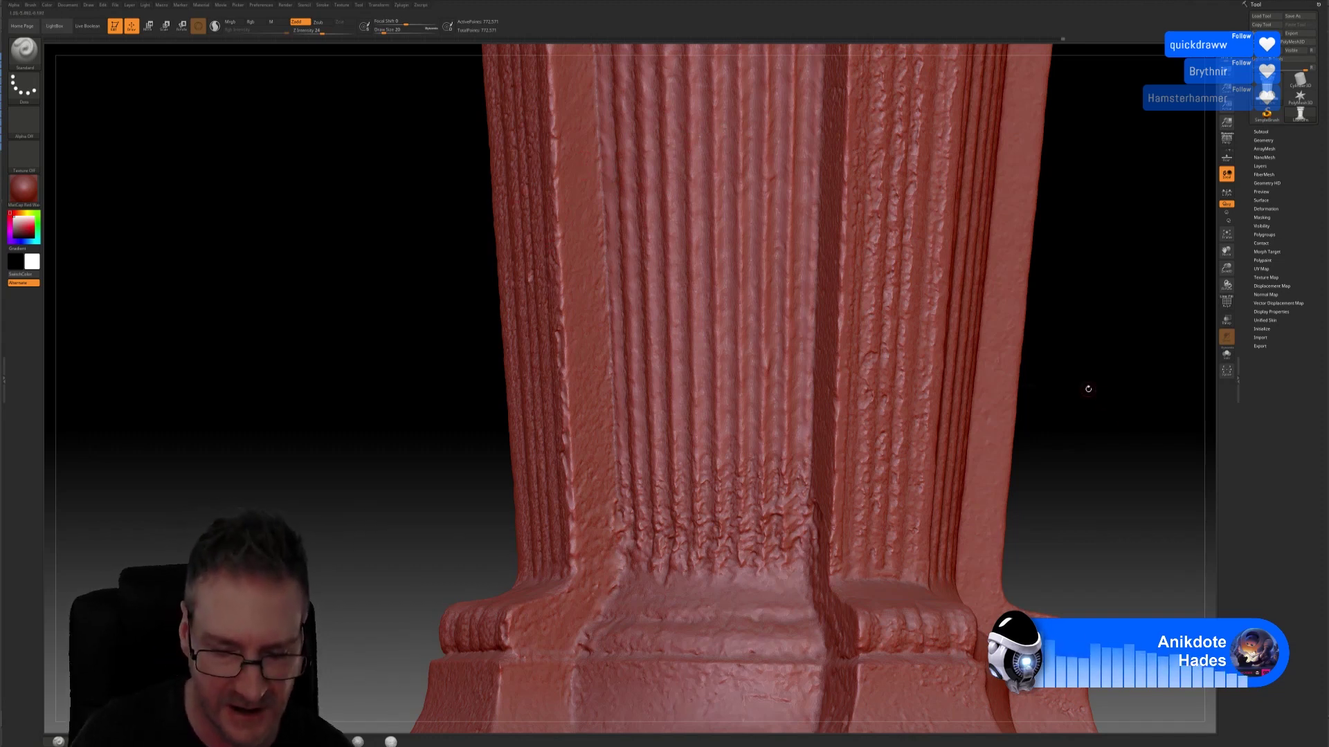
{"action": "key", "text": "shift"}
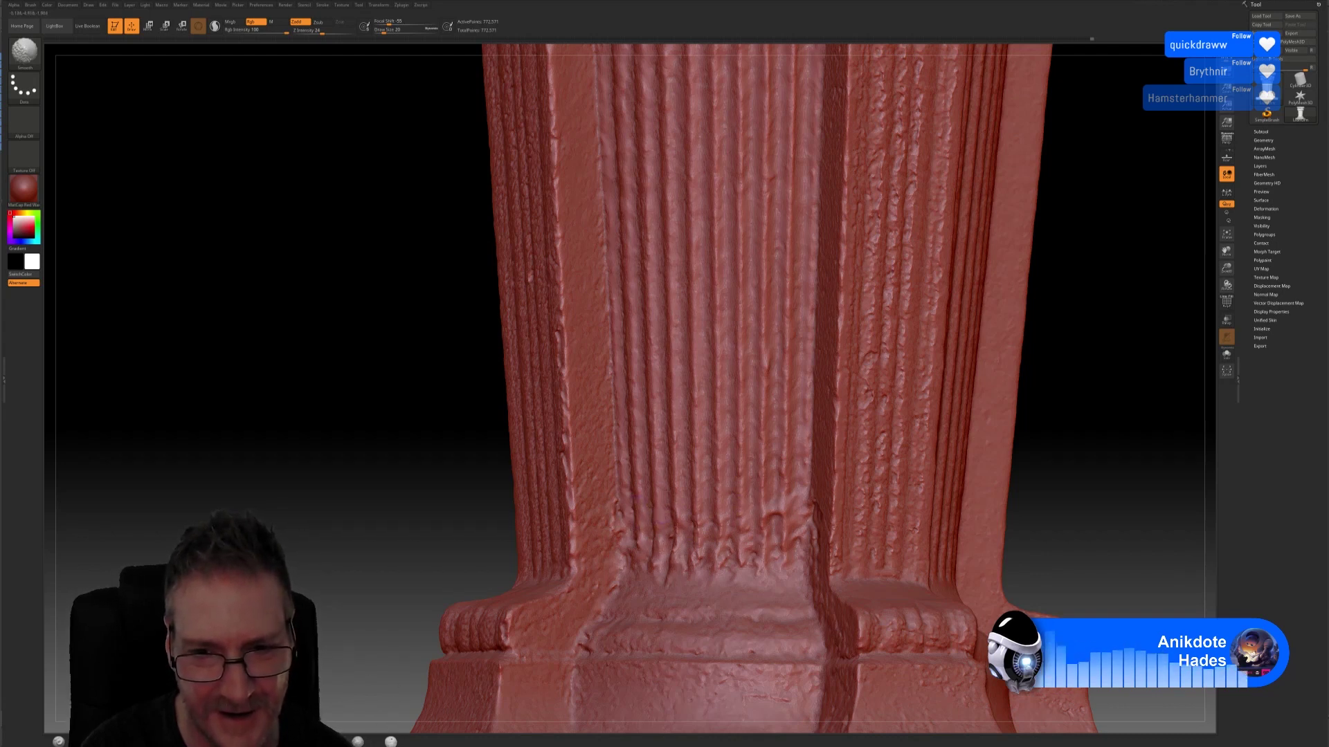
{"action": "key", "text": "shift"}
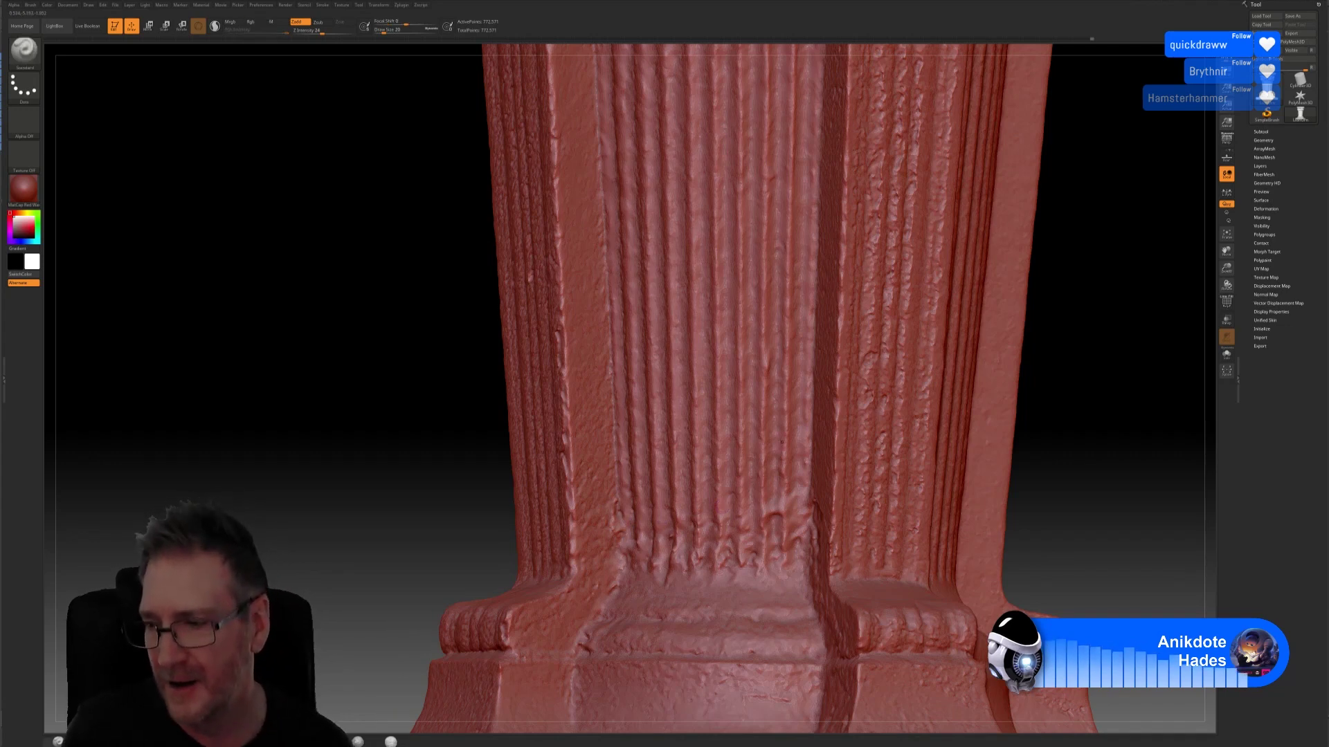
Step: Sculpt and smooth the upper flutes of the adjacent shaft panel with the Standard brush, evening out their rough ridges
{"action": "right_click_drag", "start_coordinate": [781, 441], "coordinate": [757, 442]}
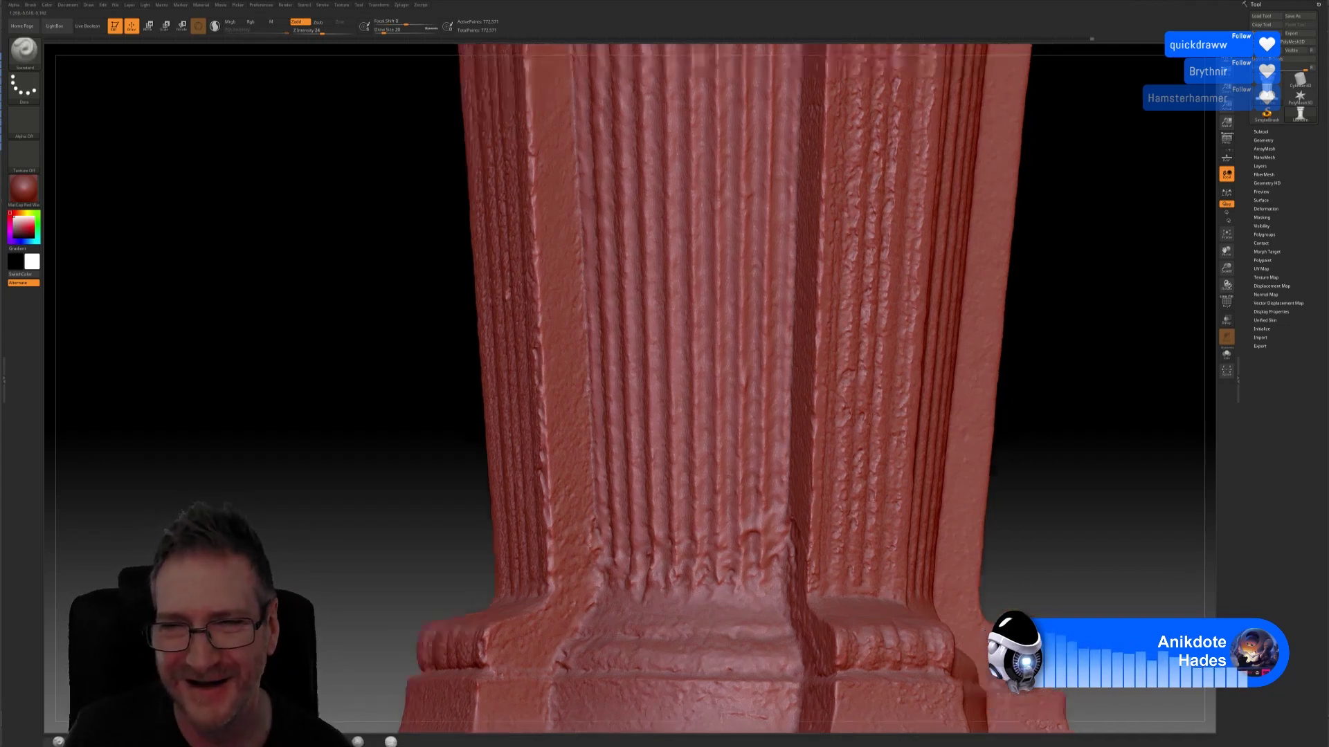
{"action": "mouse_move", "coordinate": [884, 410]}
{"action": "right_mouse_down"}
{"action": "mouse_move", "coordinate": [885, 378]}
{"action": "mouse_move", "coordinate": [839, 376]}
{"action": "right_mouse_up"}
{"action": "right_click_drag", "start_coordinate": [982, 360], "coordinate": [996, 368]}
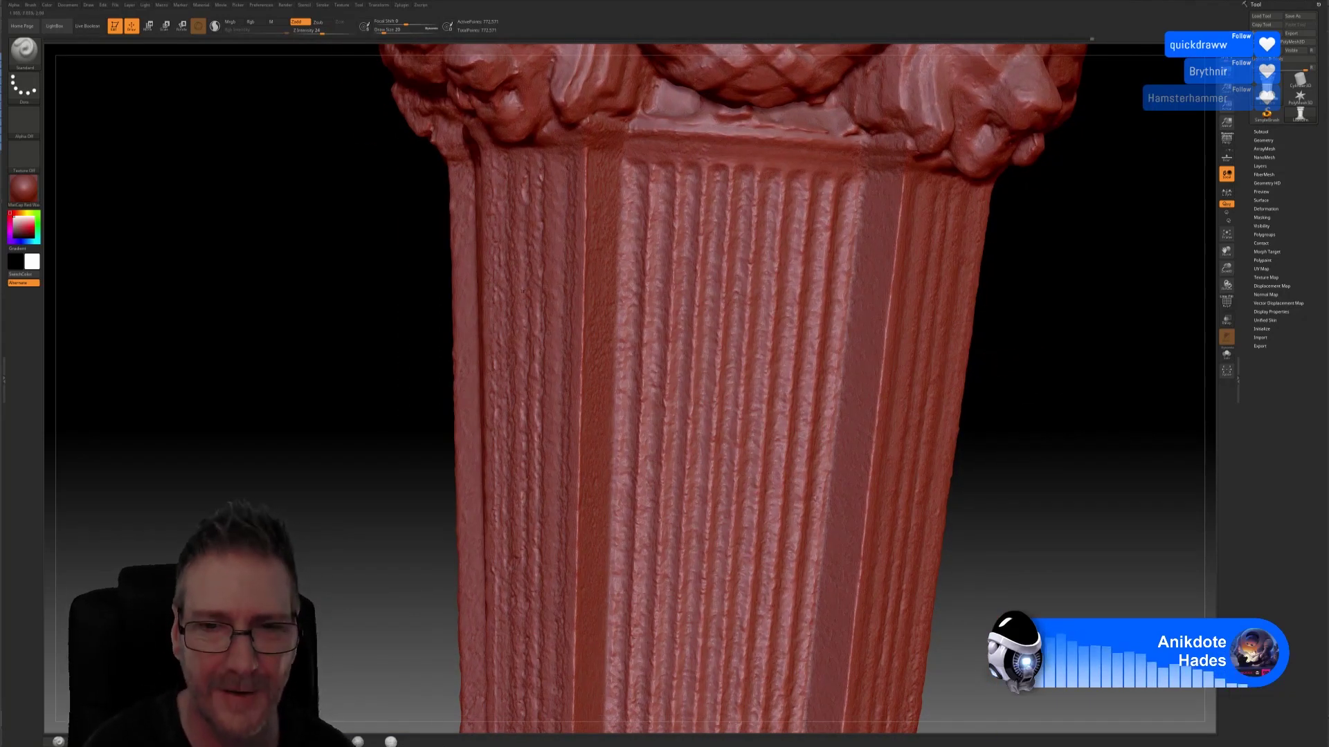
{"action": "key", "text": "b"}
{"action": "key", "text": "s"}
{"action": "key", "text": "t"}
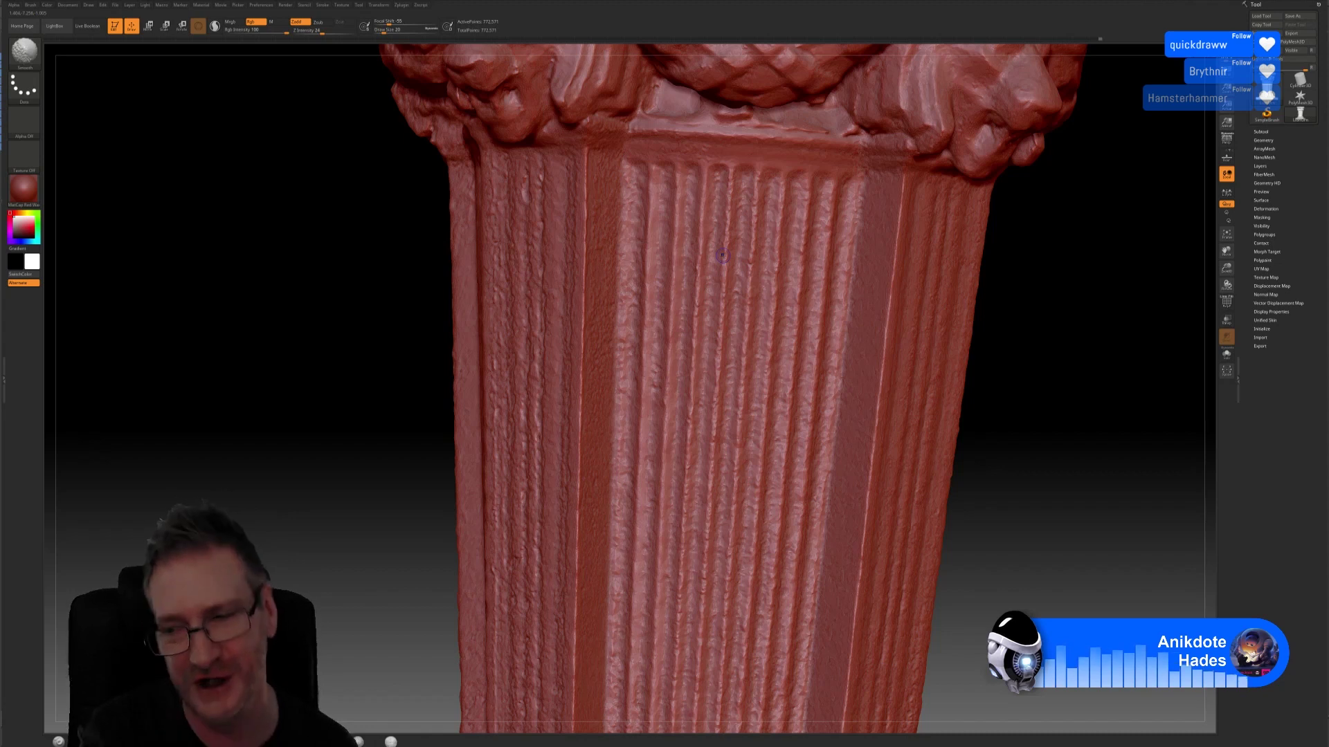
{"action": "key", "text": "shift"}
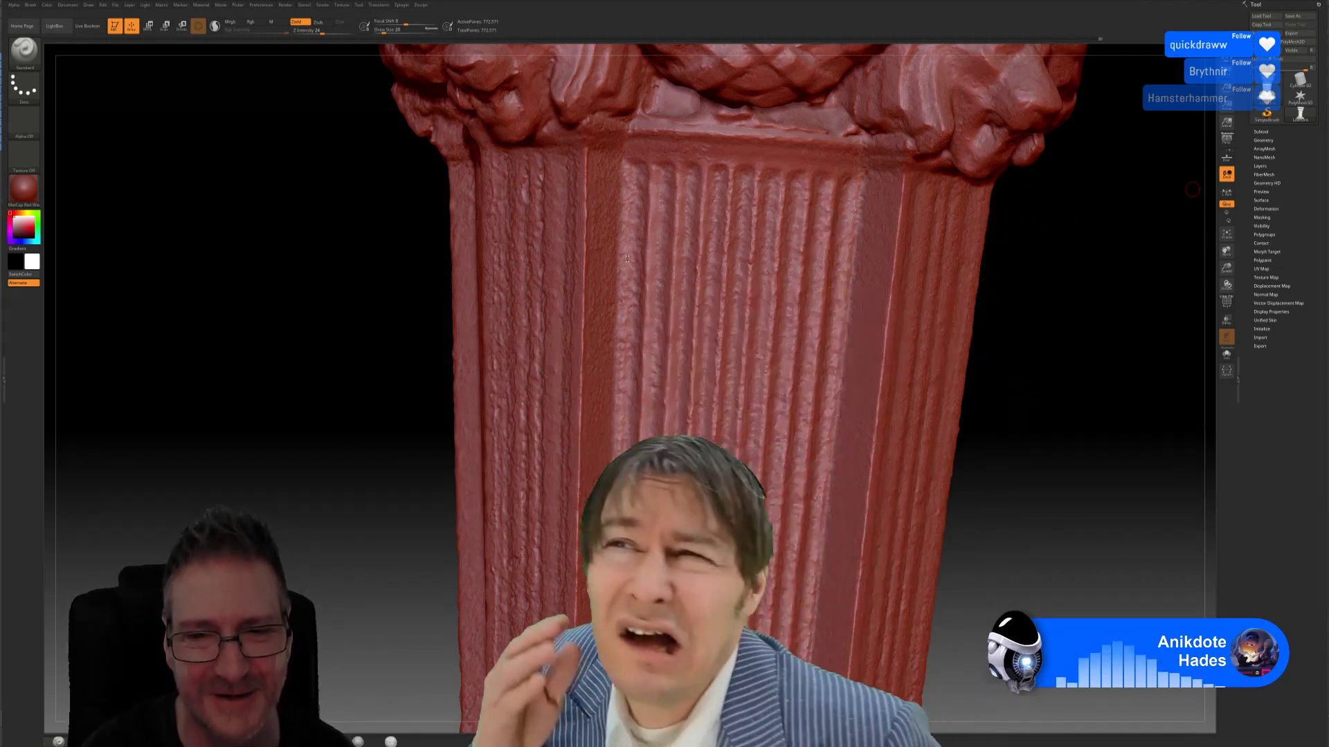
{"action": "key", "text": "shift"}
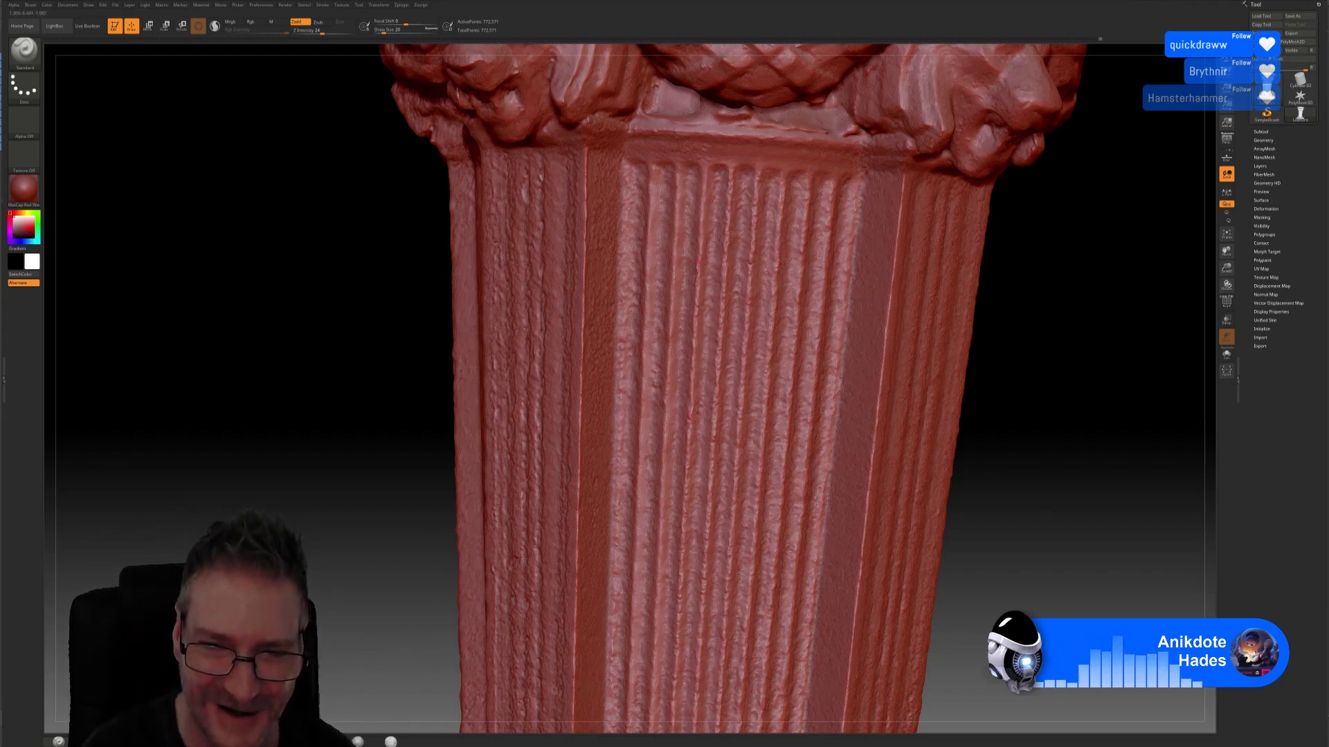
{"action": "key", "text": "shift"}
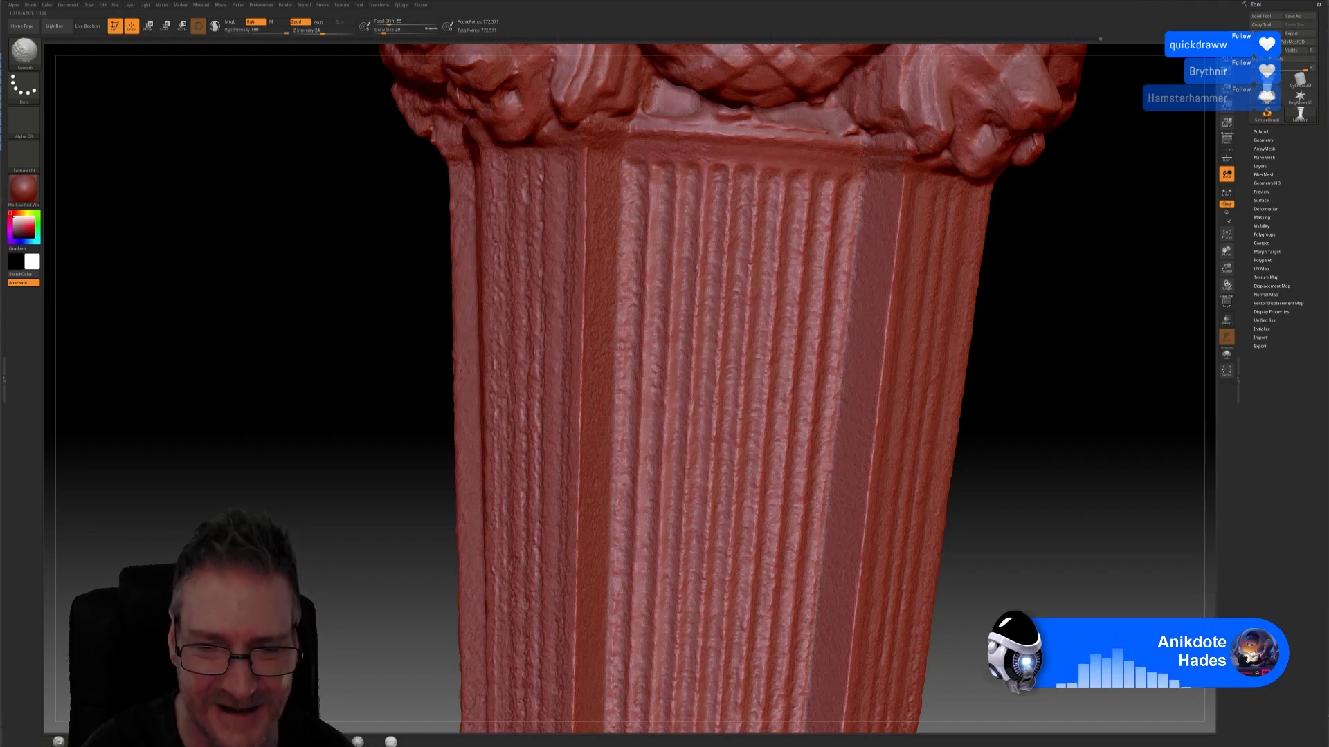
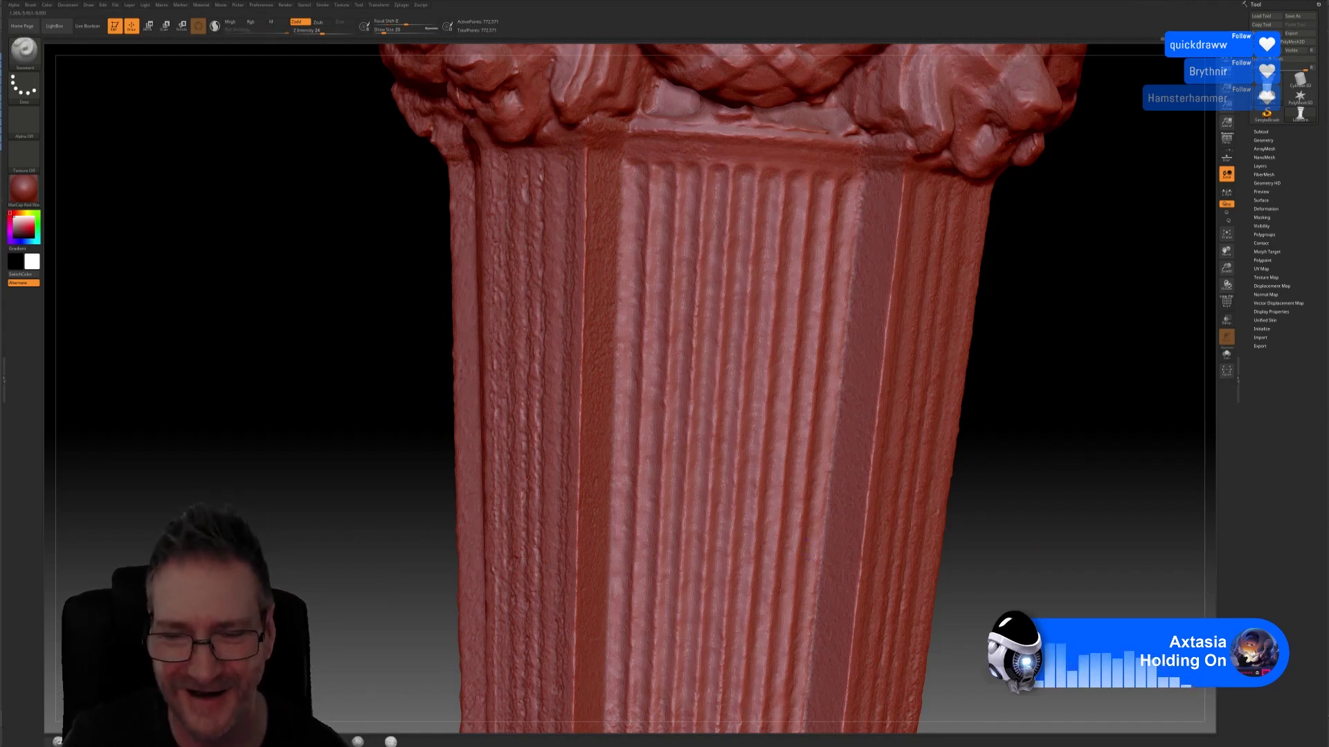
Step: Clean up the rough lower flutes of the current shaft panel just above the base moulding with Standard and Smooth brush strokes
{"action": "mouse_move", "coordinate": [972, 505]}
{"action": "left_mouse_down"}
{"action": "mouse_move", "coordinate": [997, 311]}
{"action": "mouse_move", "coordinate": [1012, 314]}
{"action": "left_mouse_up"}
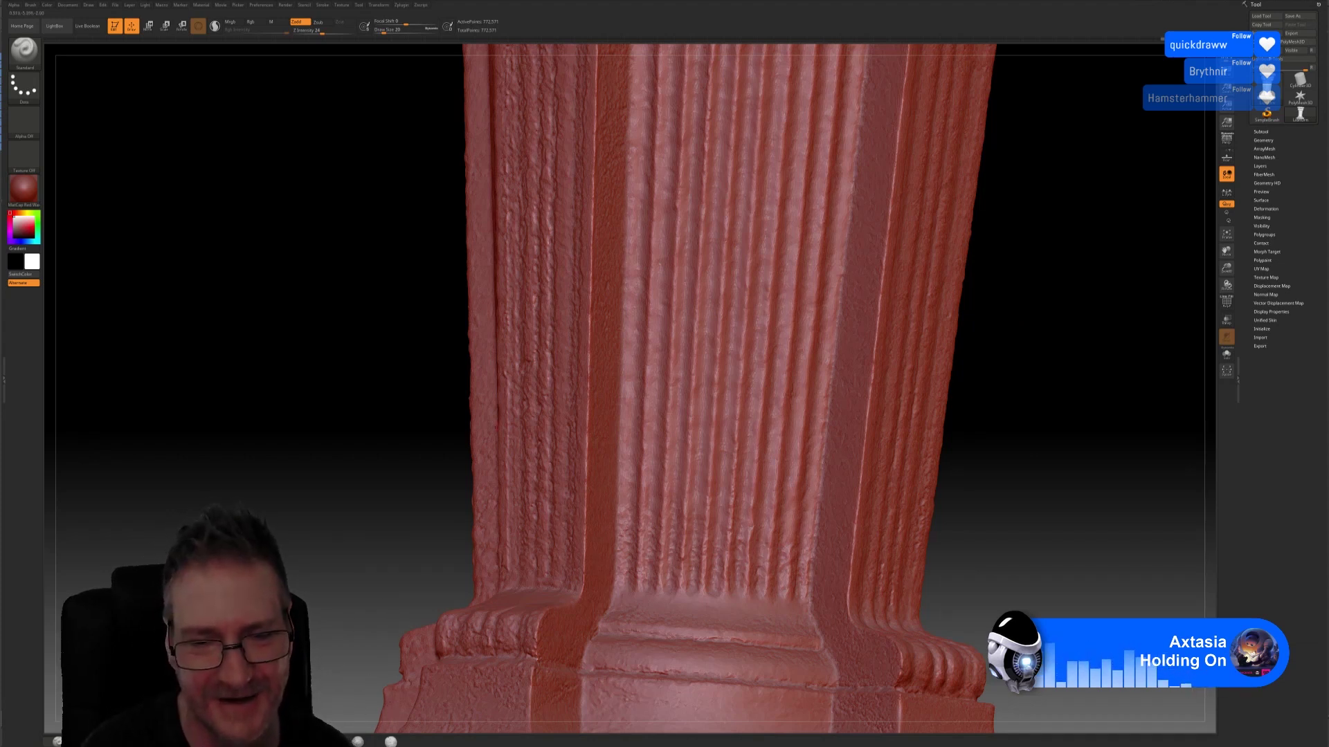
{"action": "key", "text": "shift"}
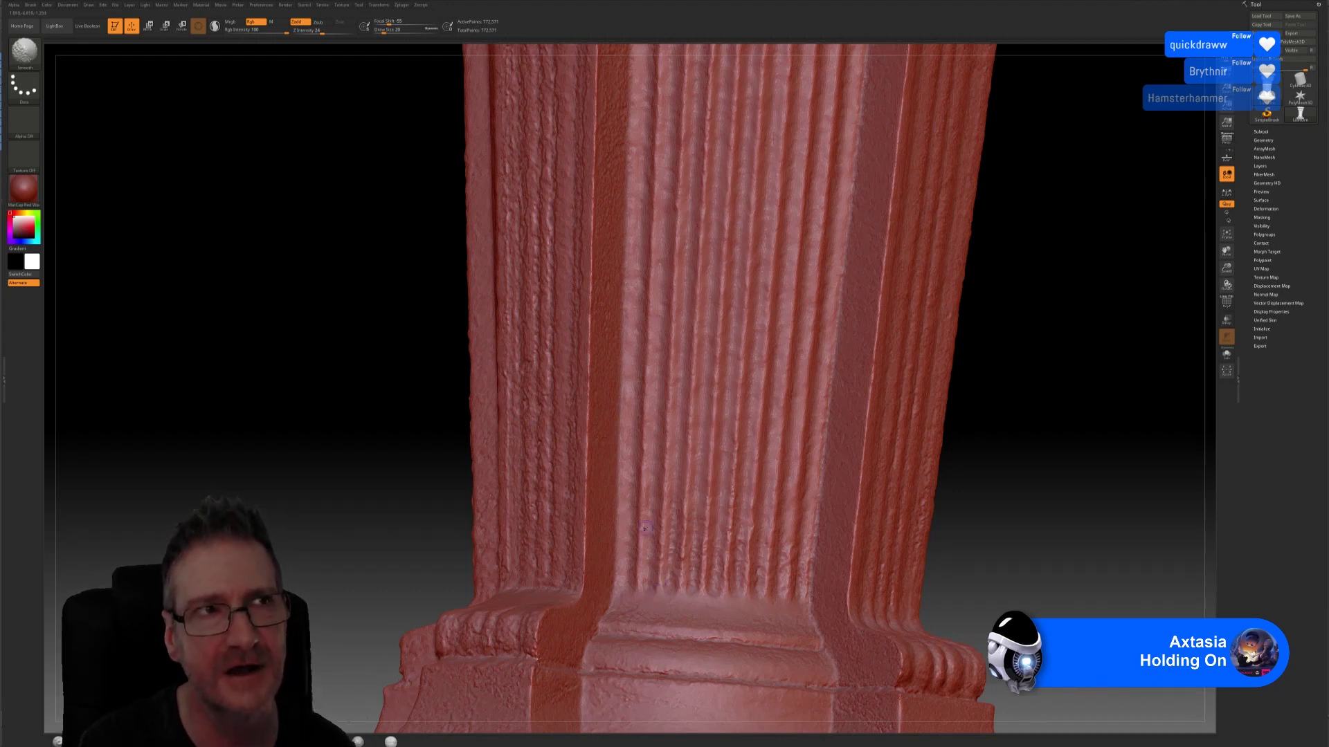
{"action": "key", "text": "shift"}
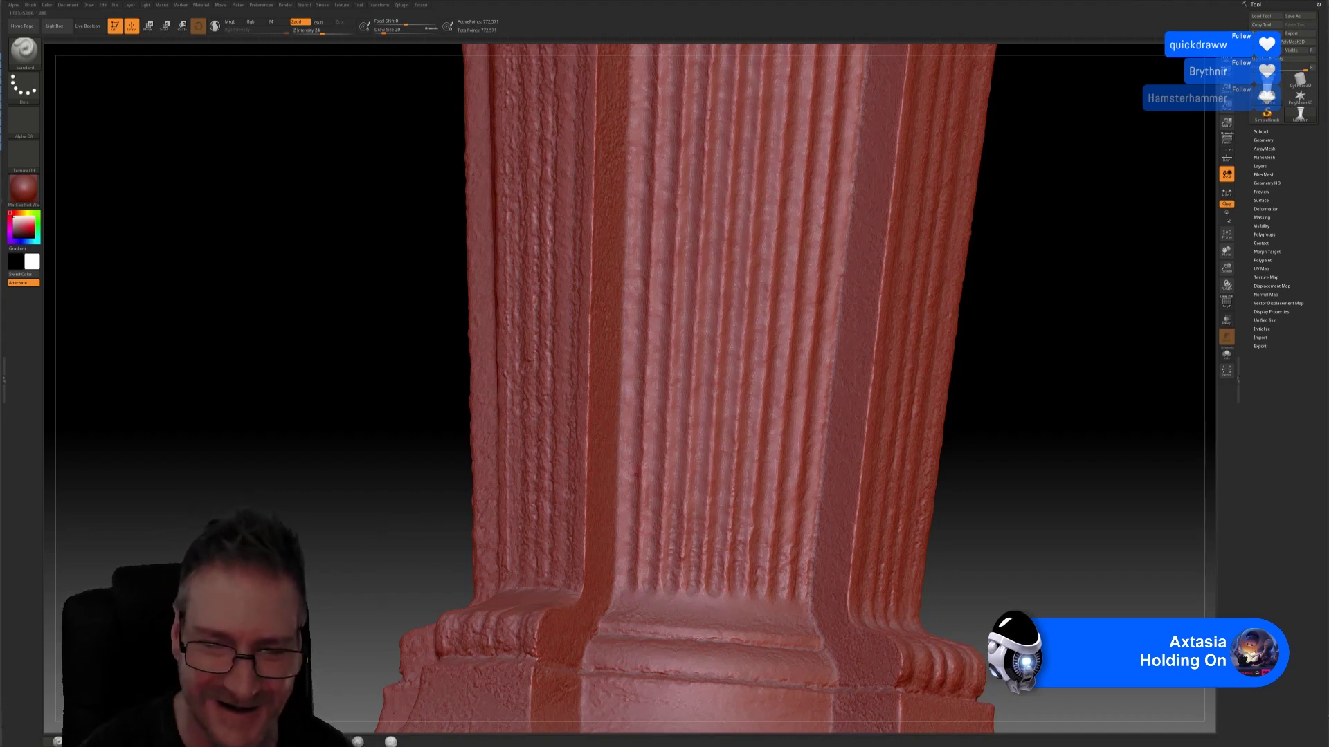
{"action": "key", "text": "shift"}
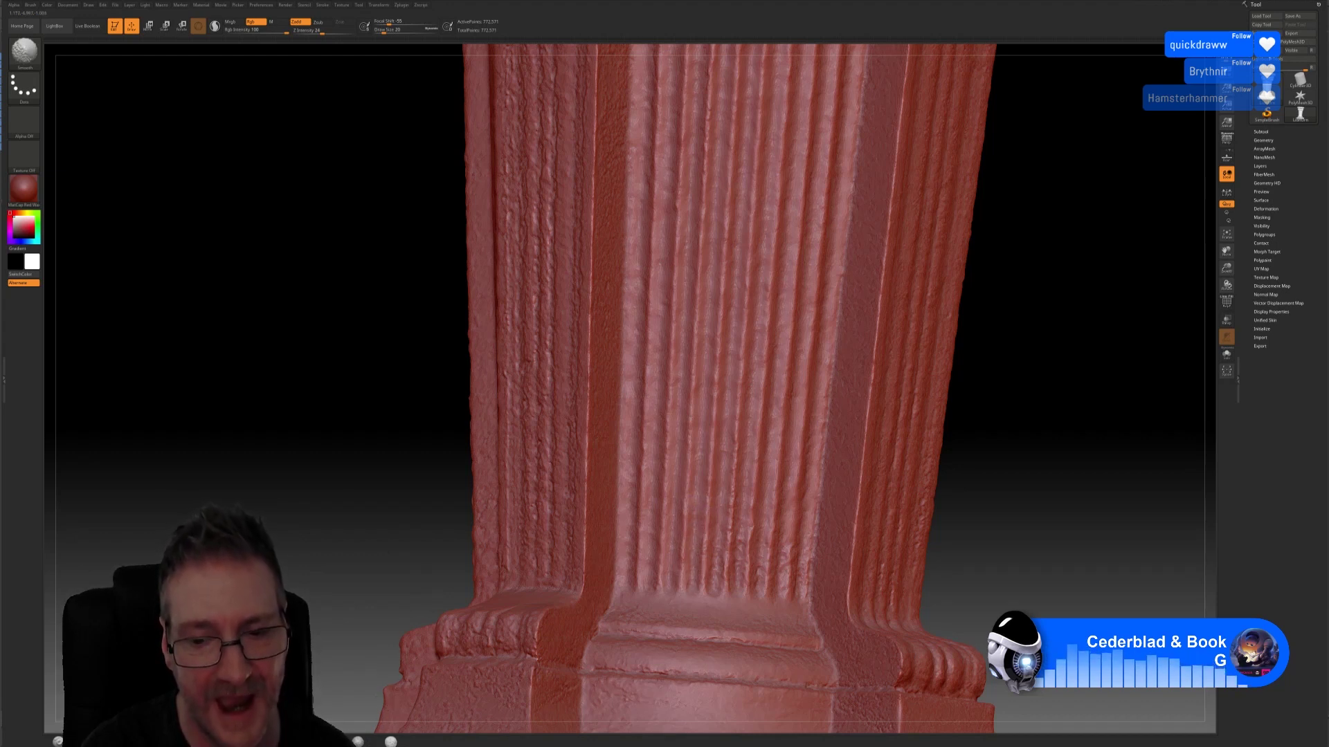
{"action": "key", "text": "shift"}
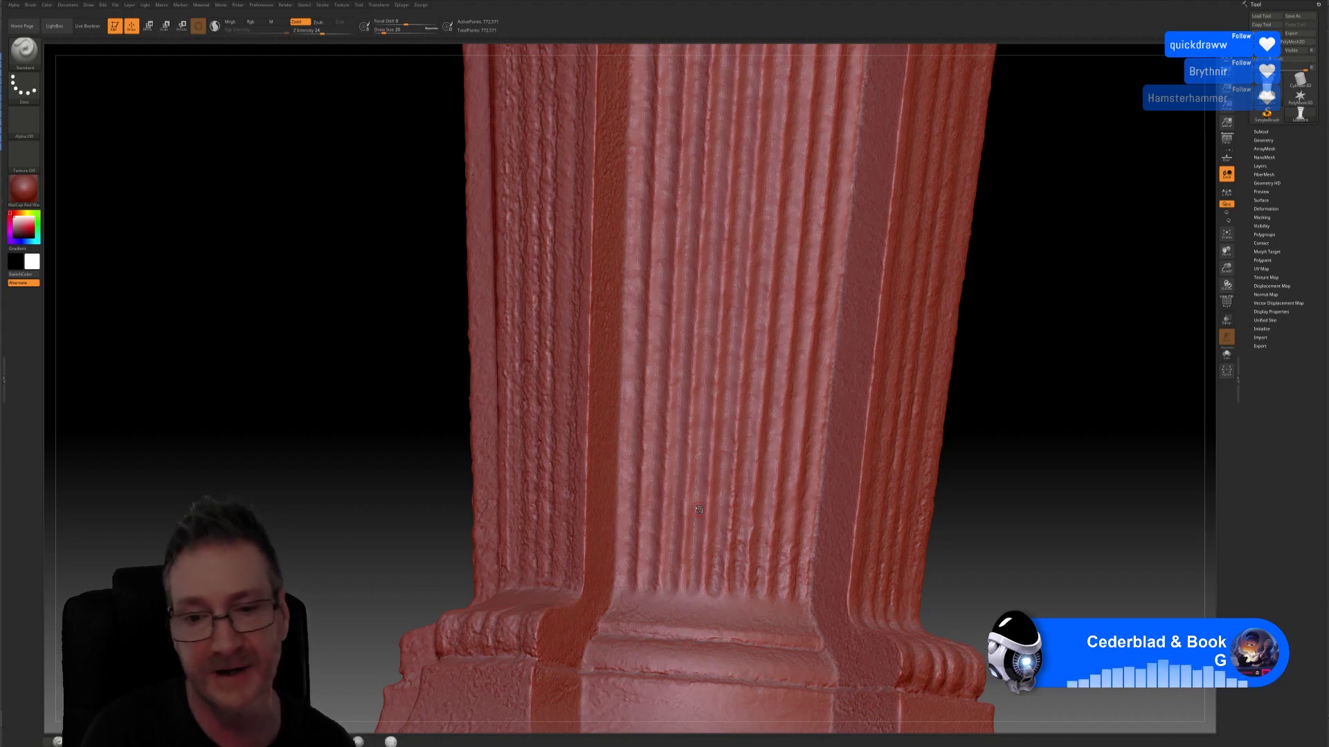
{"action": "key", "text": "shift"}
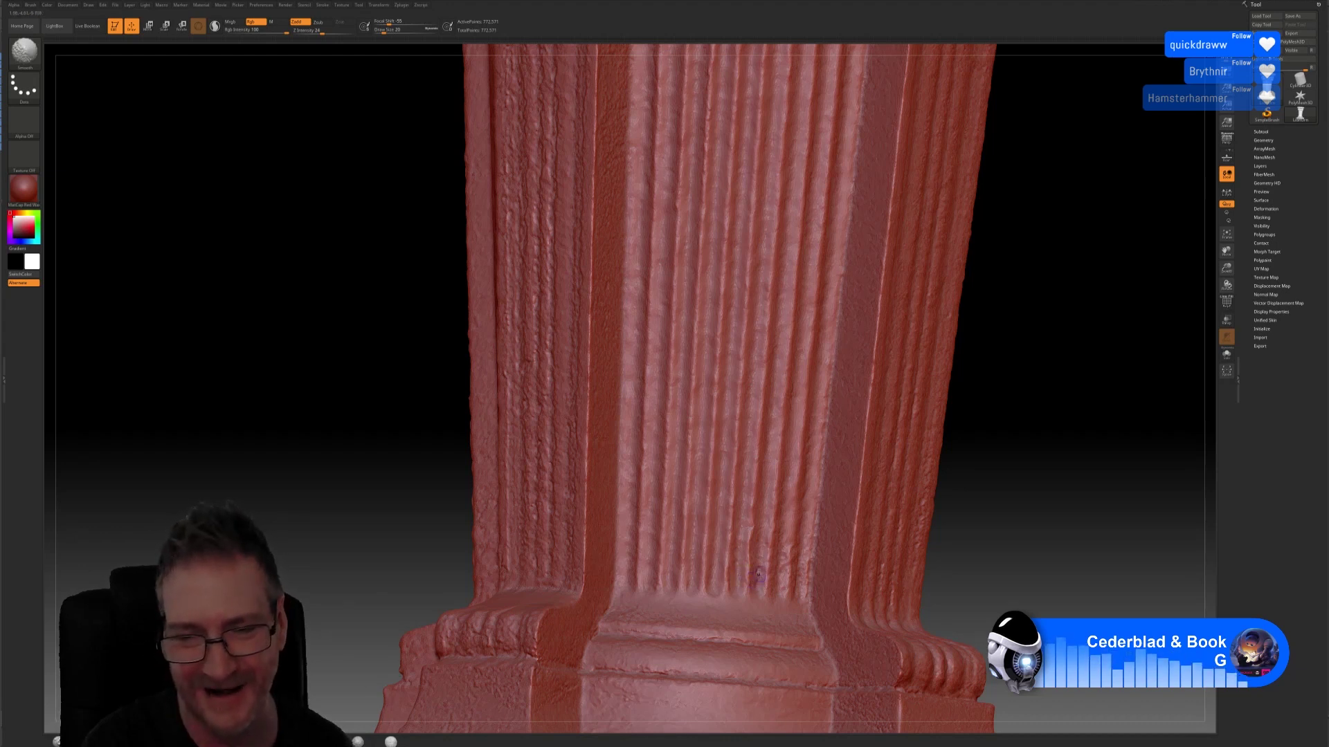
{"action": "key", "text": "shift"}
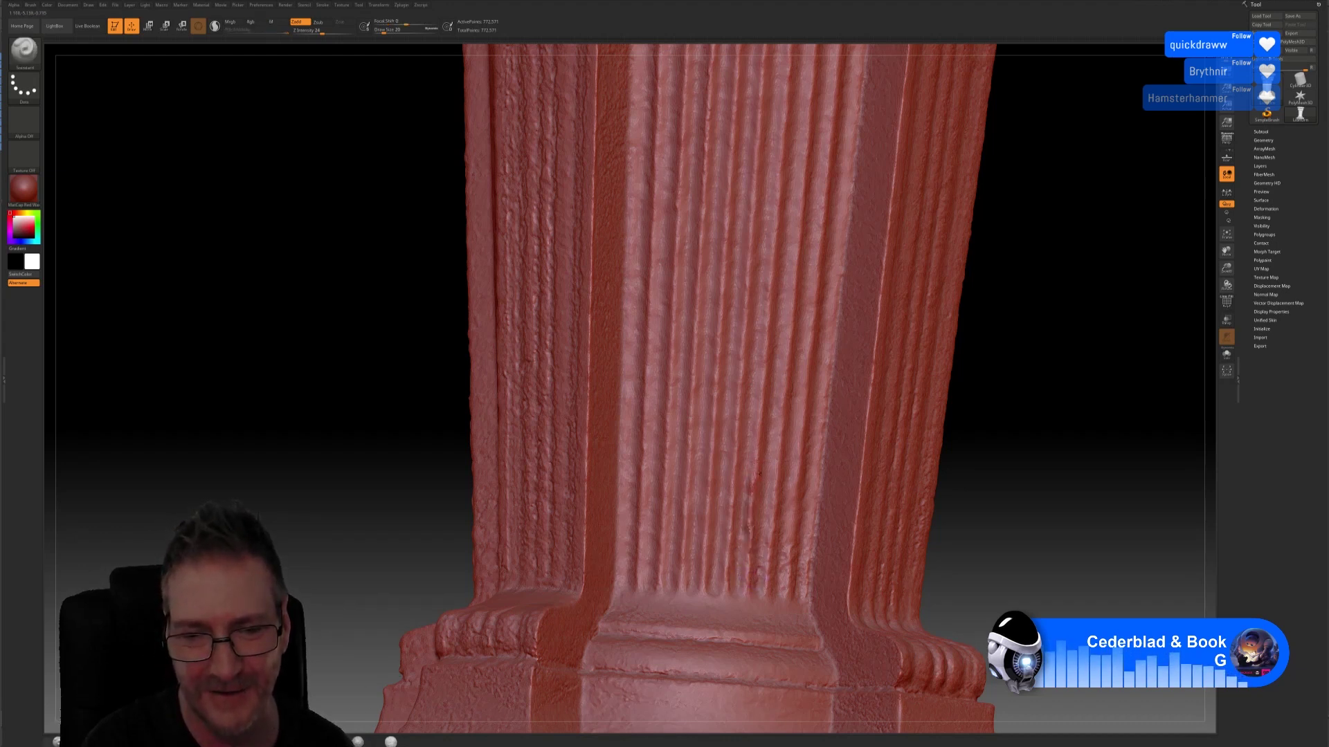
{"action": "key", "text": "shift"}
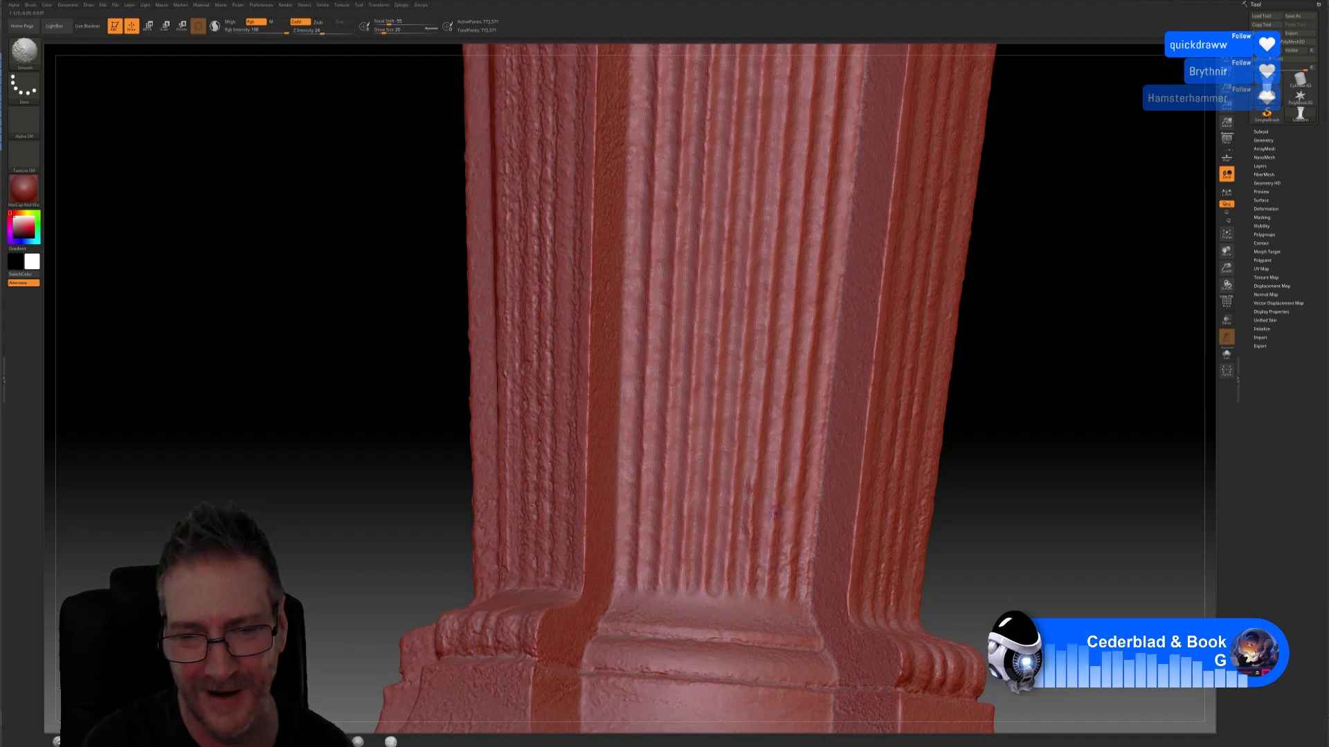
{"action": "key", "text": "shift"}
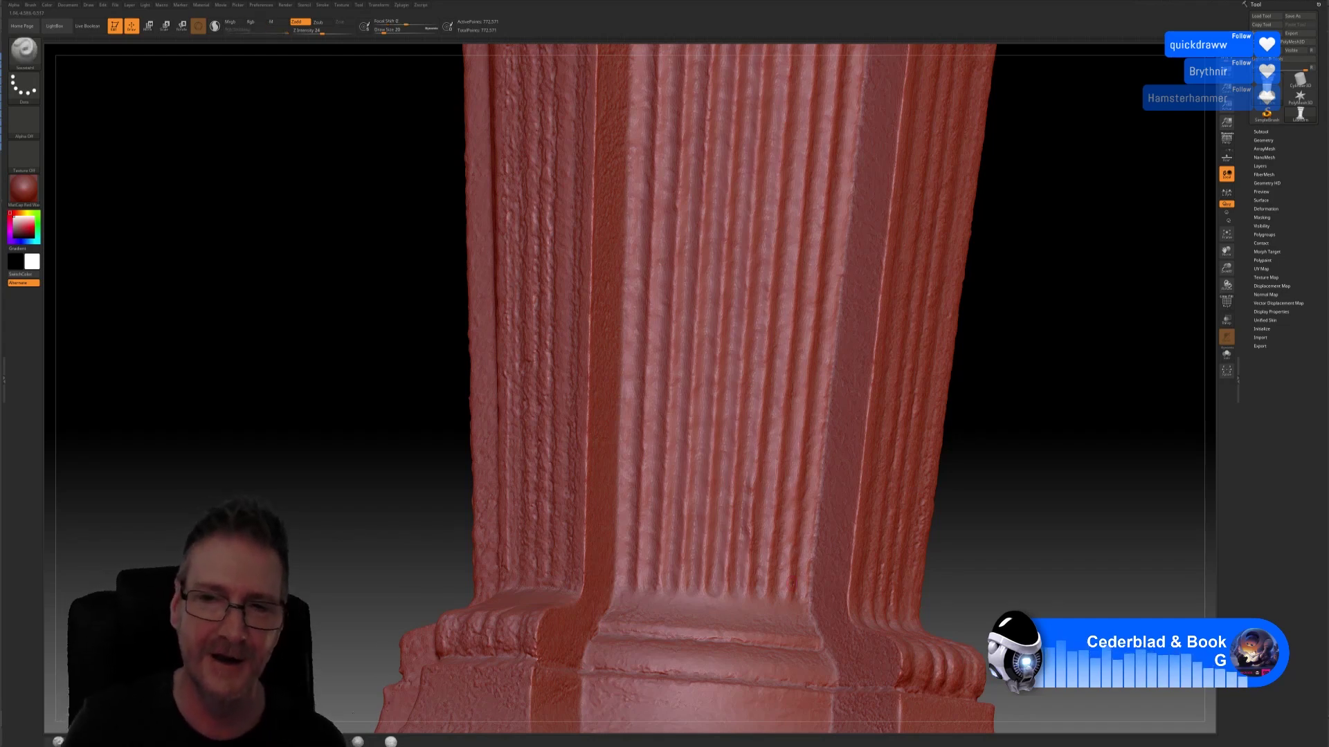
Step: Redefine the rough upper flutes on the left half of the next shaft panel with Standard strokes and smooth their ridges
{"action": "mouse_move", "coordinate": [1019, 356]}
{"action": "left_mouse_down", "text": "alt"}
{"action": "mouse_move", "coordinate": [1142, 332]}
{"action": "mouse_move", "coordinate": [1042, 371]}
{"action": "mouse_move", "coordinate": [1042, 354]}
{"action": "left_mouse_up", "text": "alt"}
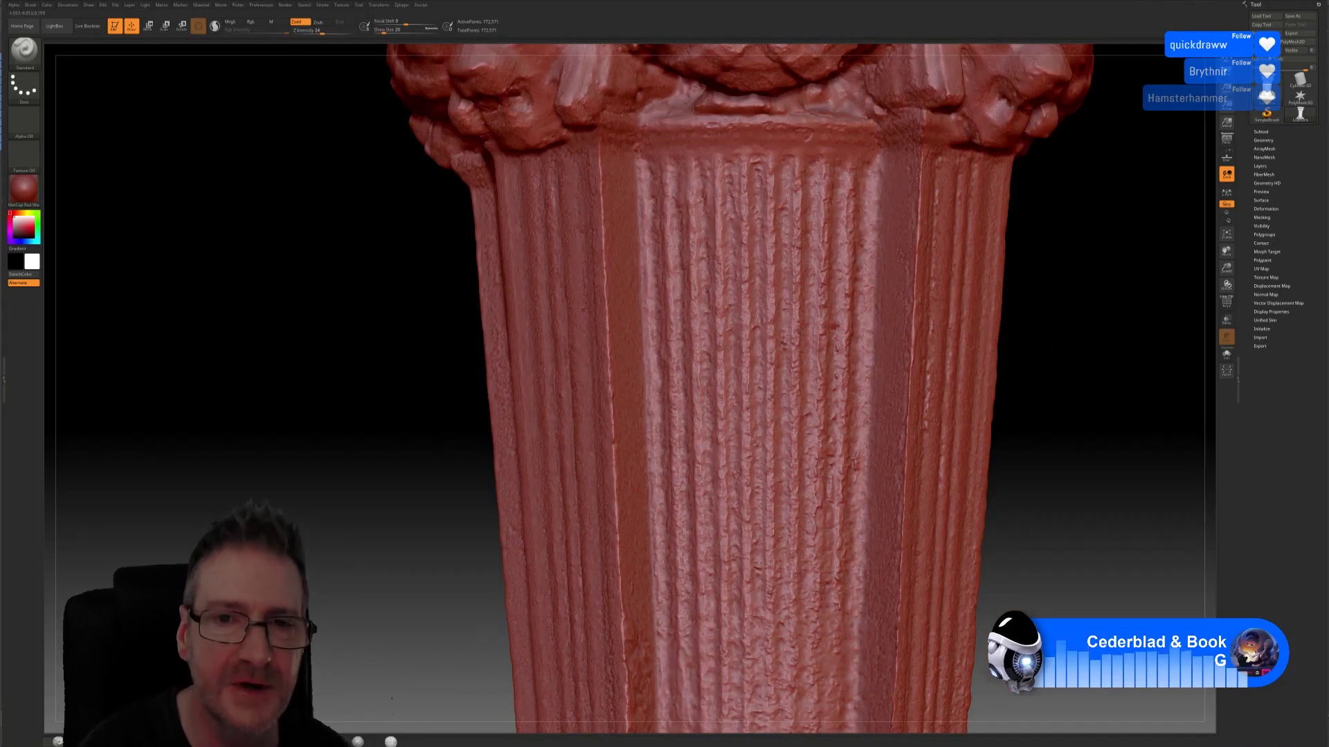
{"action": "key", "text": "shift"}
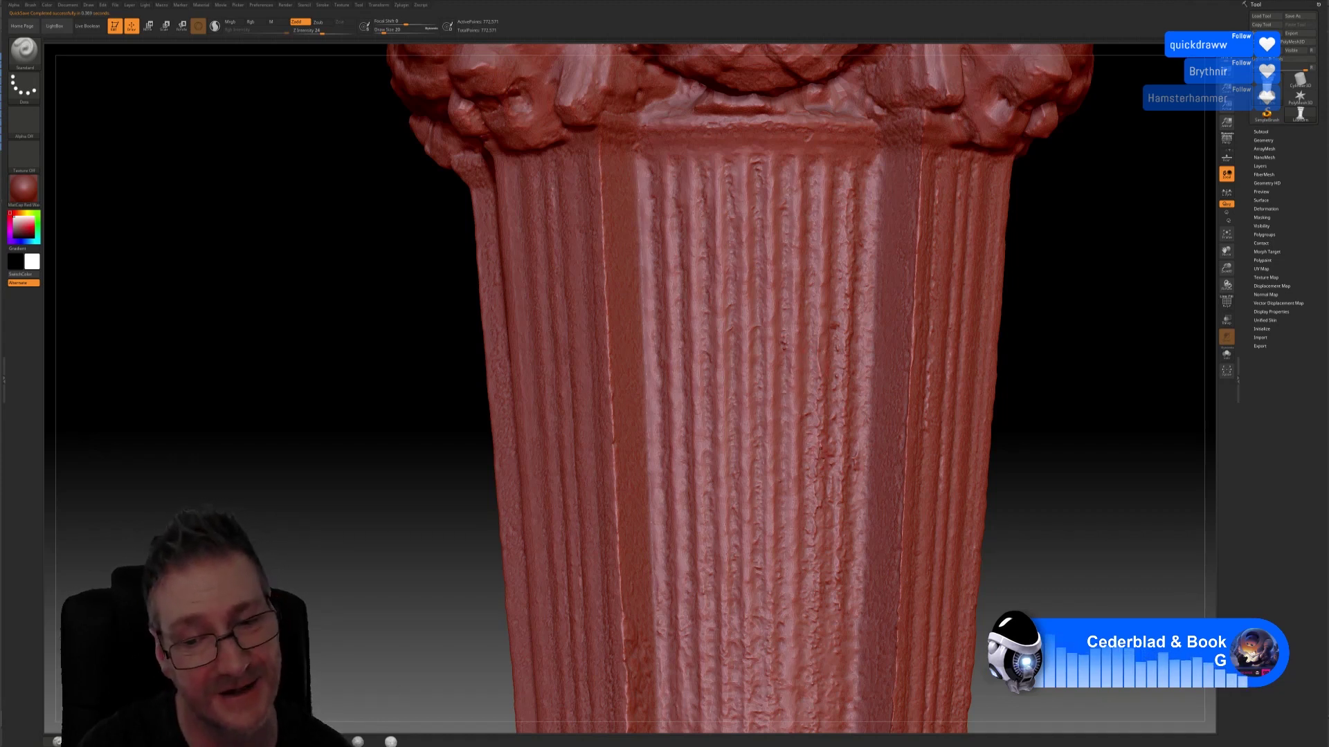
{"action": "key", "text": "shift"}
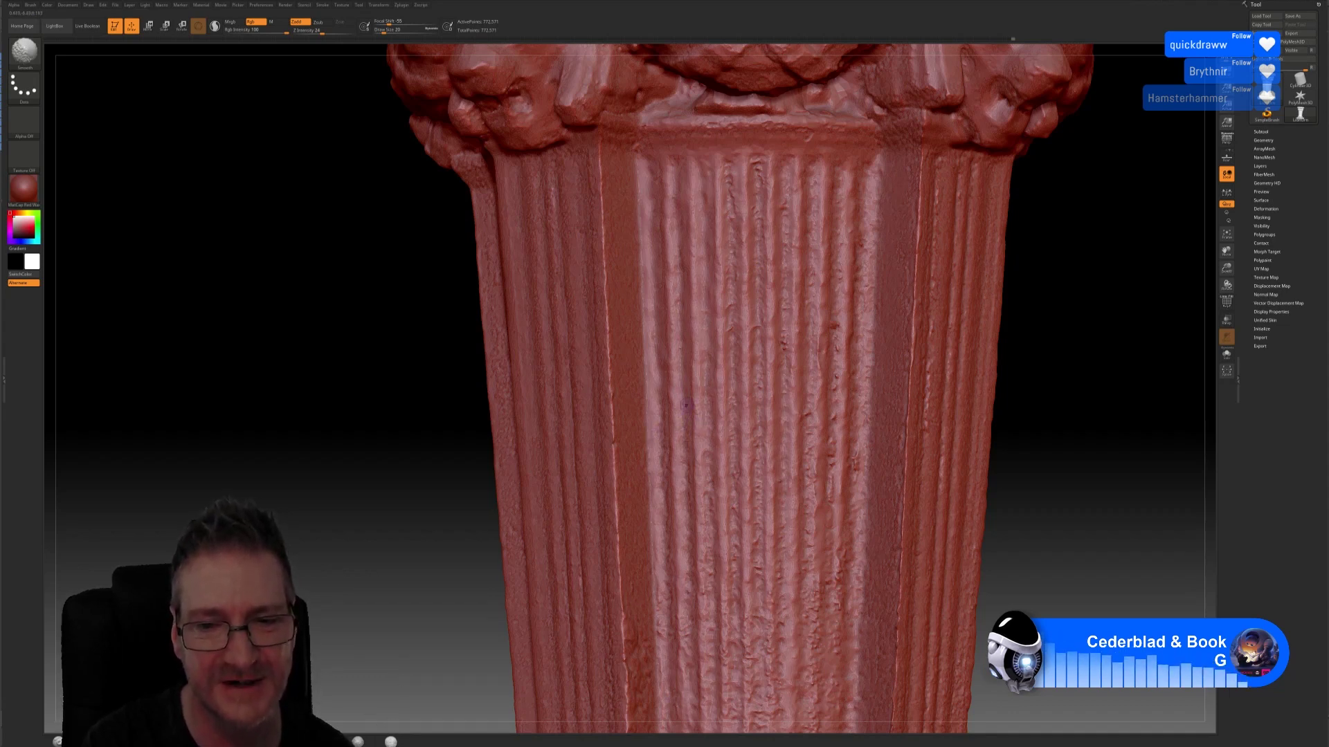
{"action": "key", "text": "shift"}
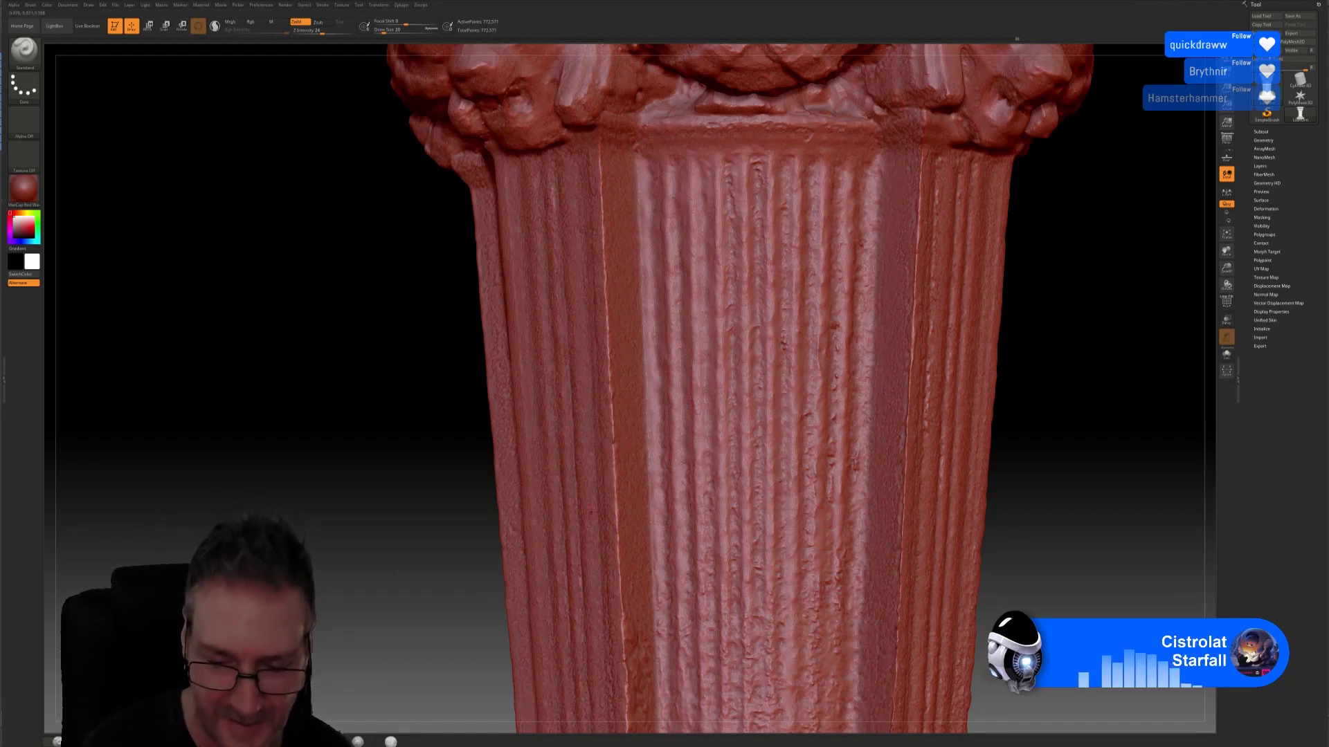
{"action": "key", "text": "shift"}
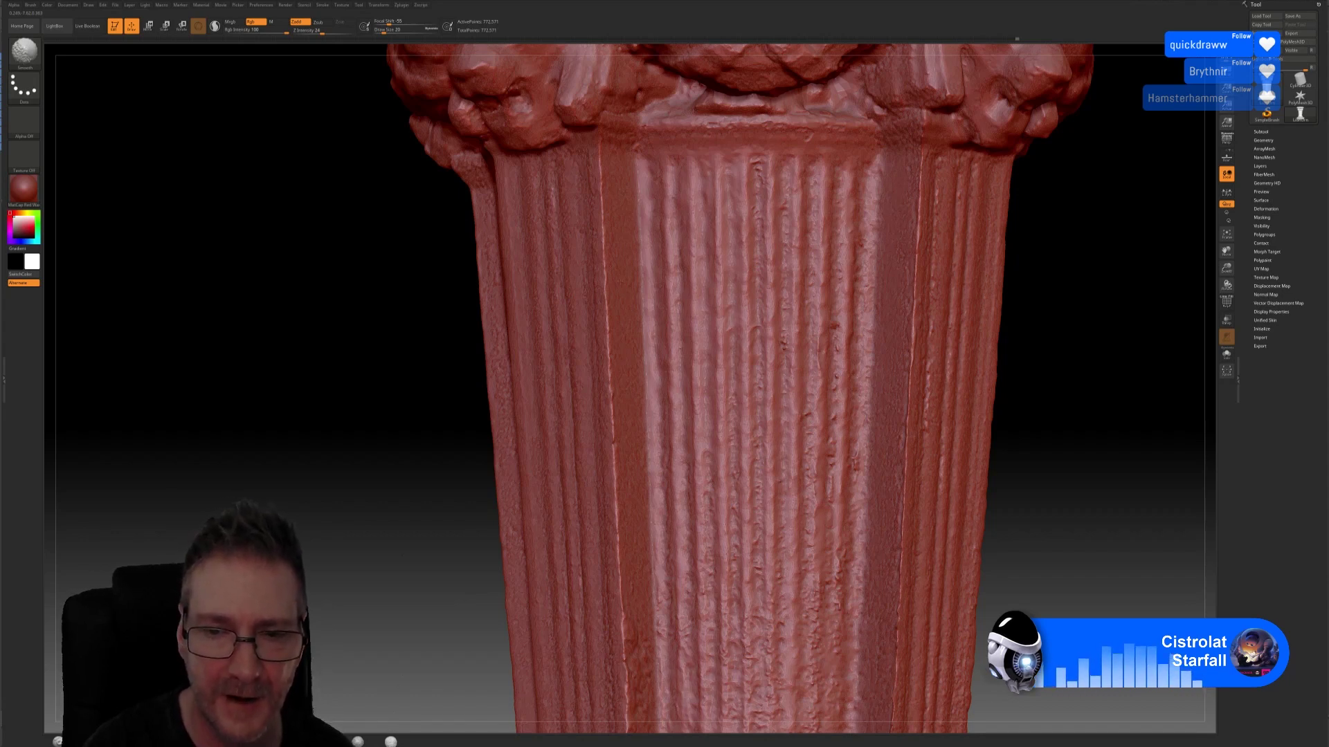
{"action": "key", "text": "shift"}
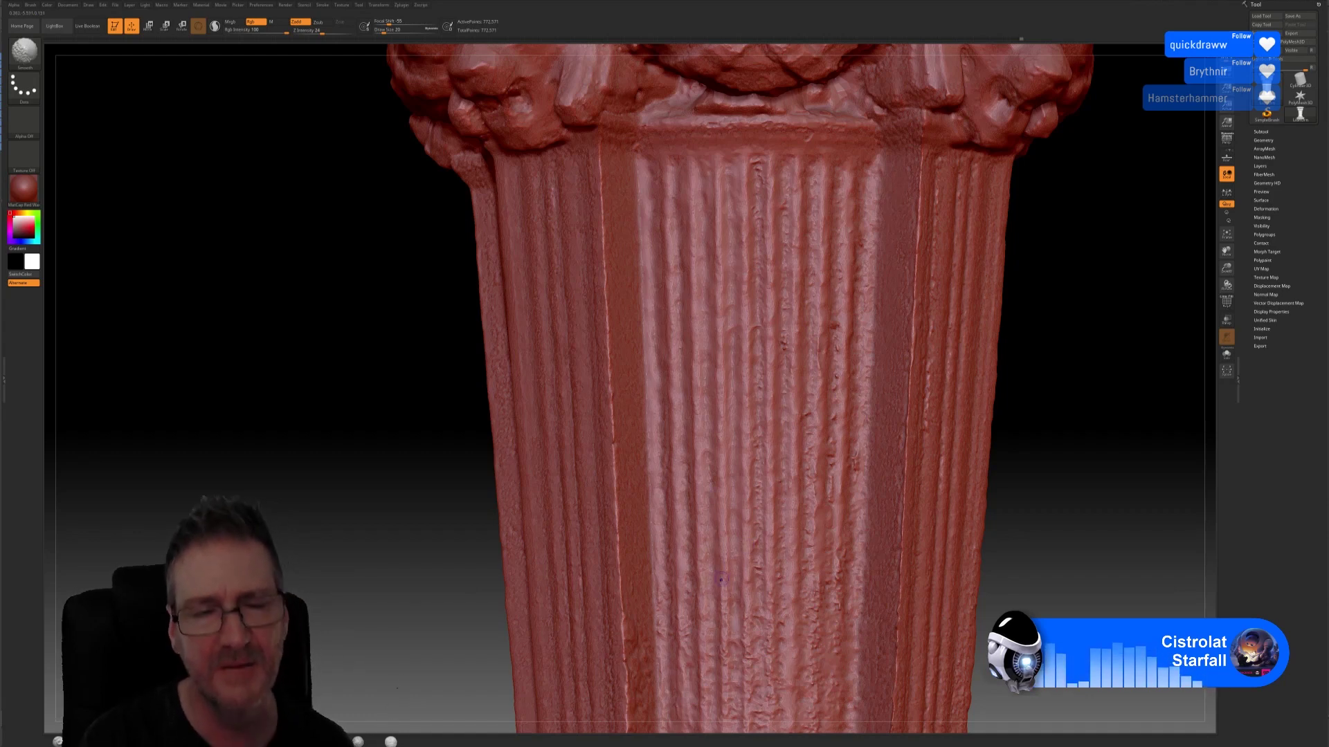
{"action": "key", "text": "shift"}
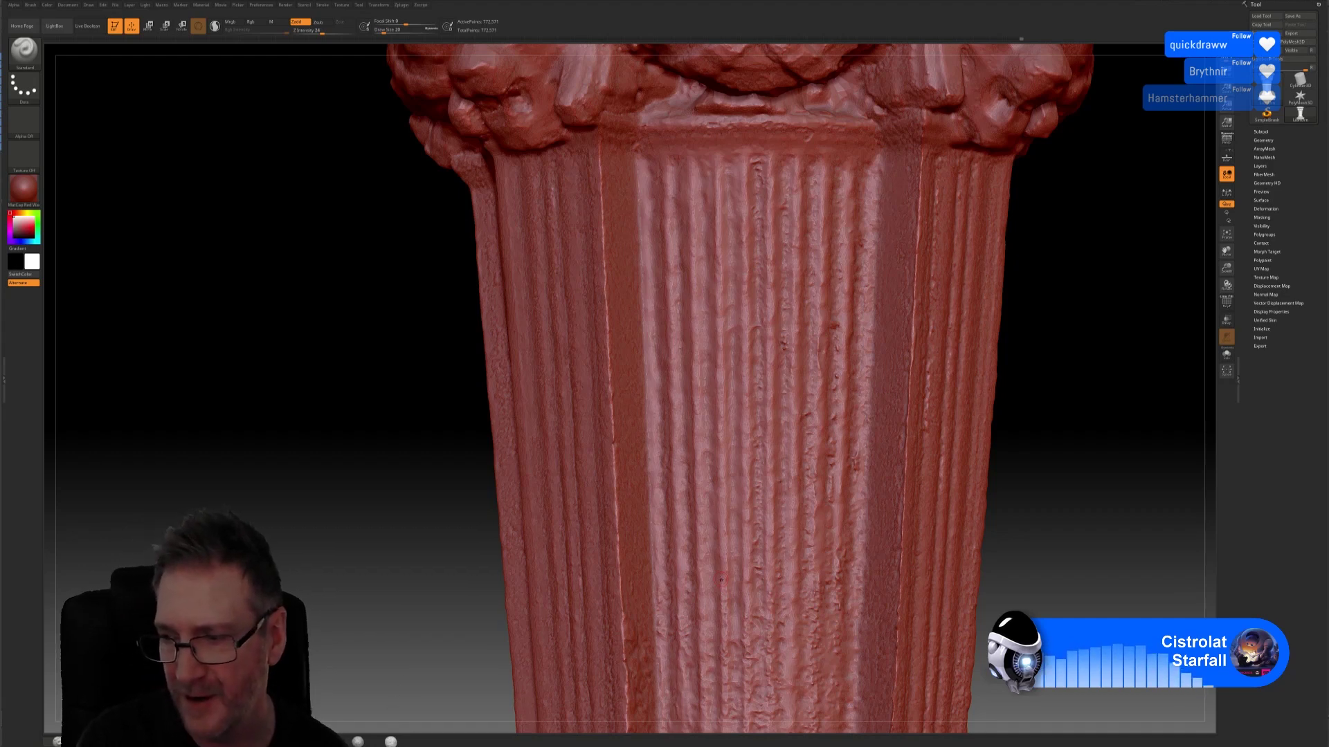
Step: Even out and smooth the pitted flutes on the right half of the same panel below the capital
{"action": "key", "text": "shift"}
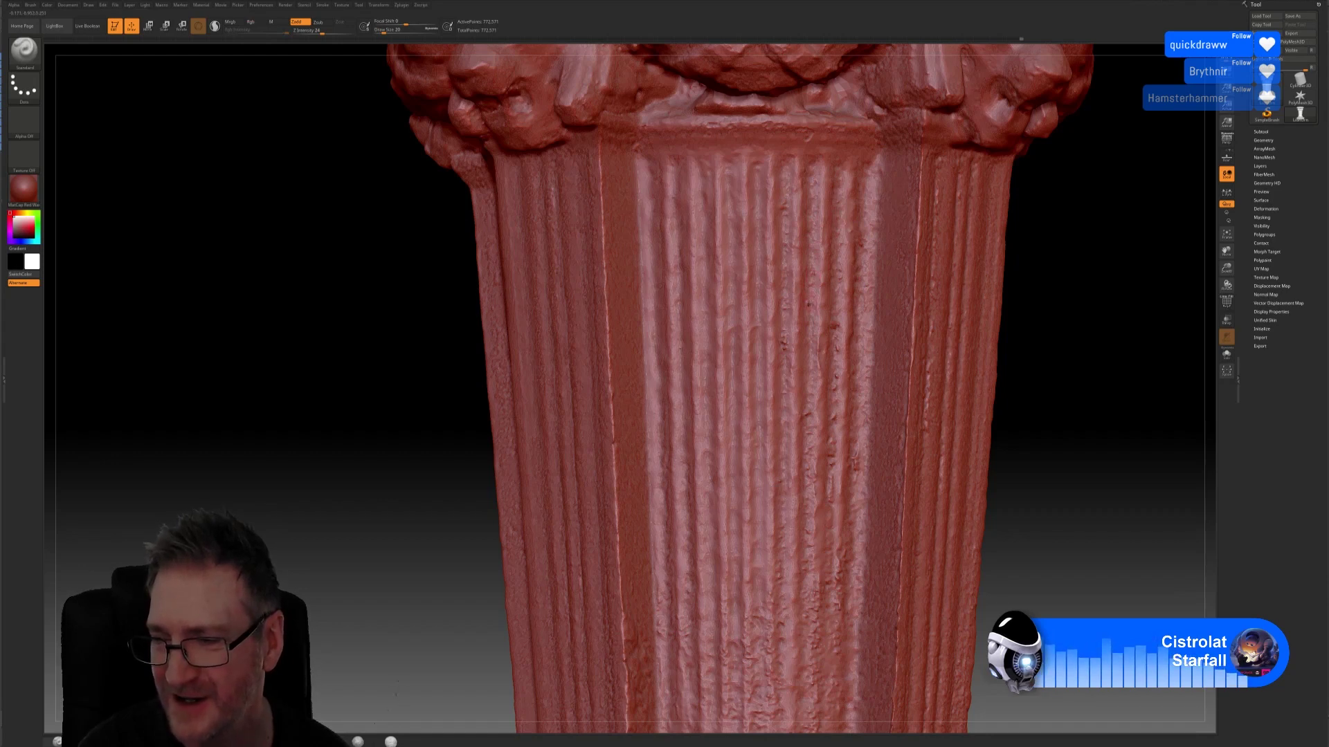
{"action": "key", "text": "shift"}
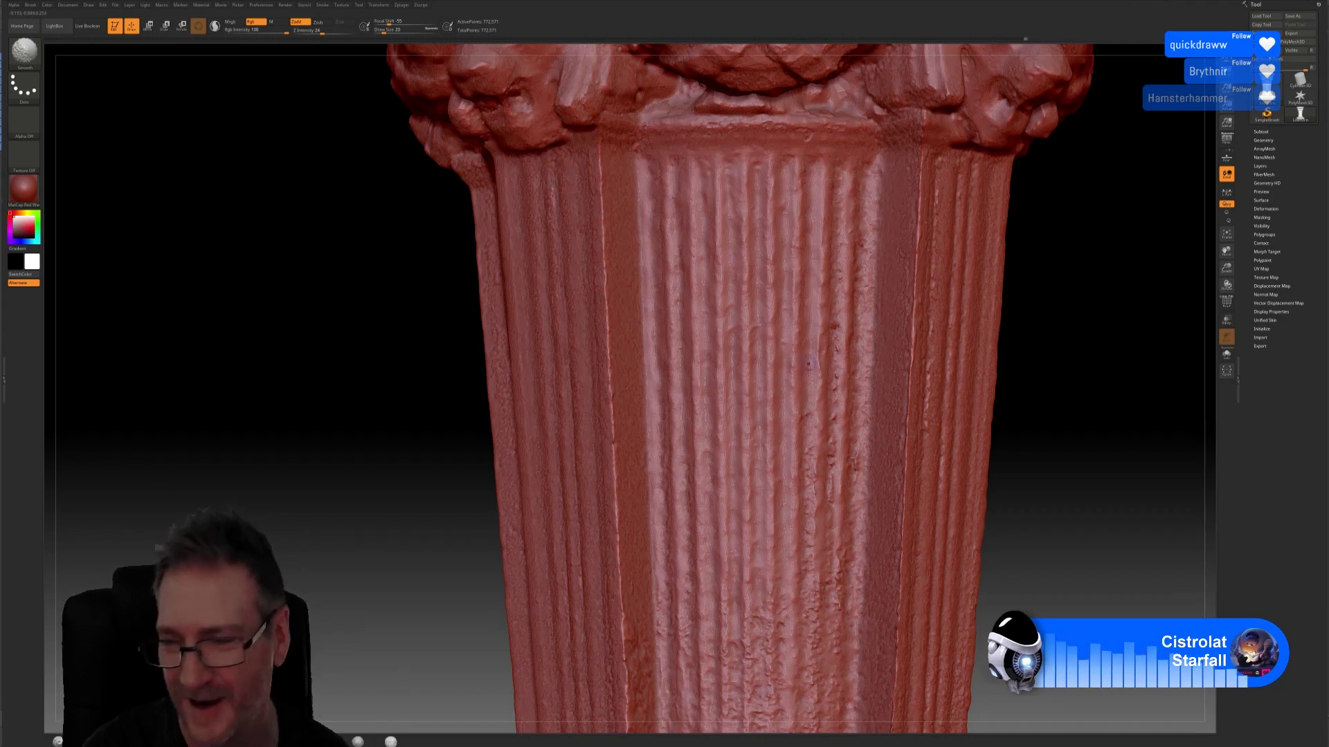
{"action": "key", "text": "shift"}
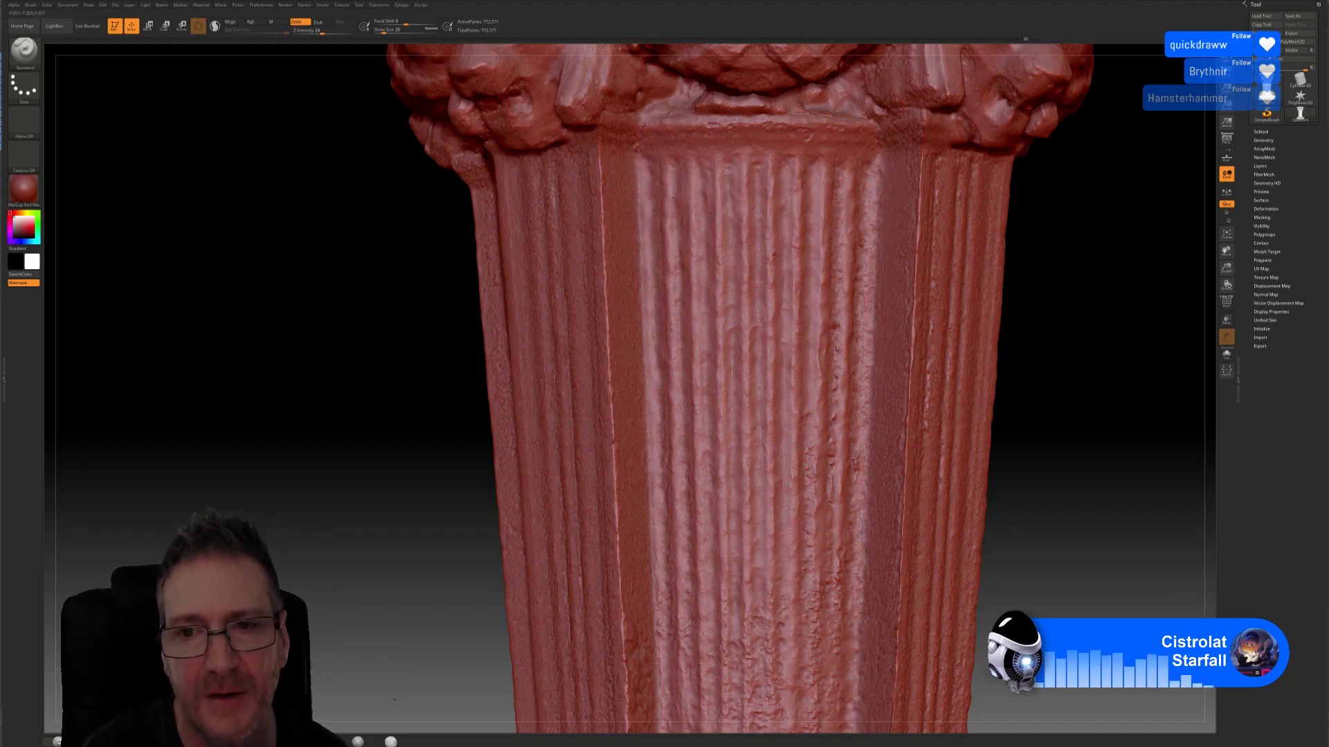
{"action": "key", "text": "shift"}
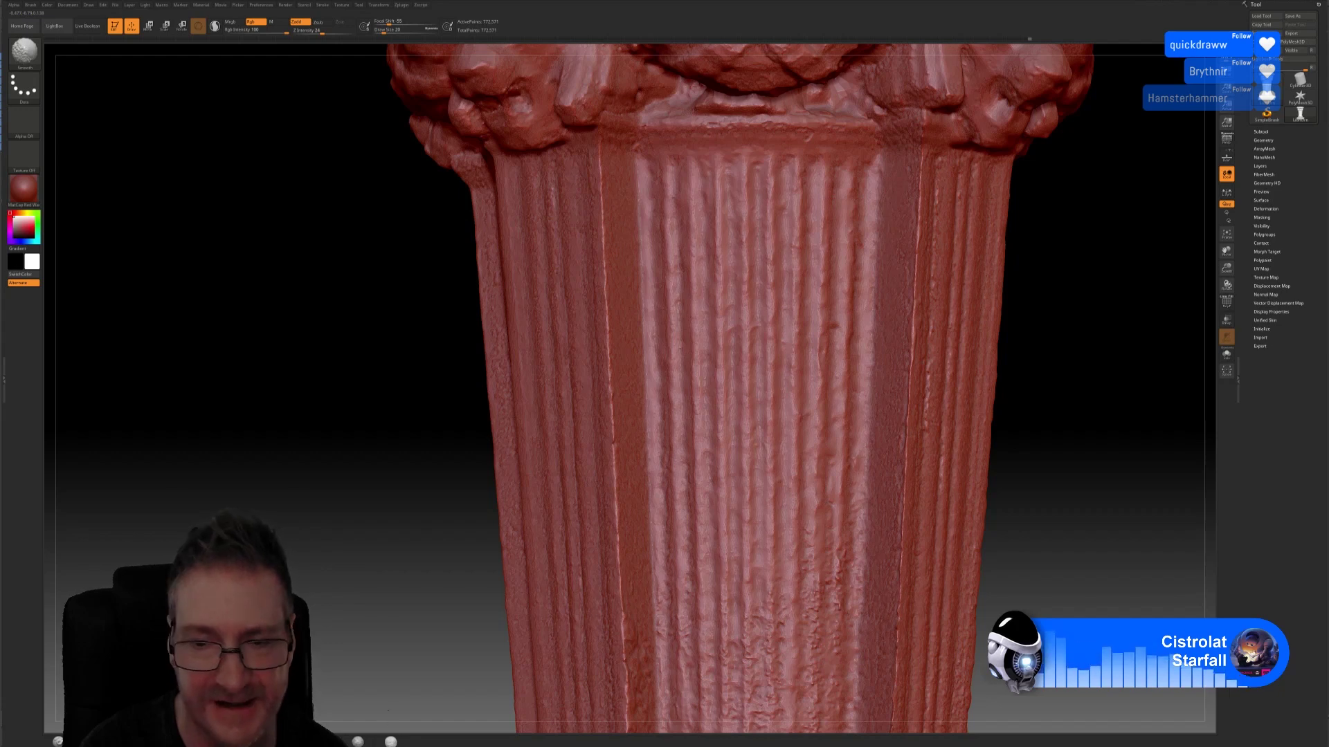
{"action": "key", "text": "b"}
{"action": "key", "text": "s"}
{"action": "key", "text": "m"}
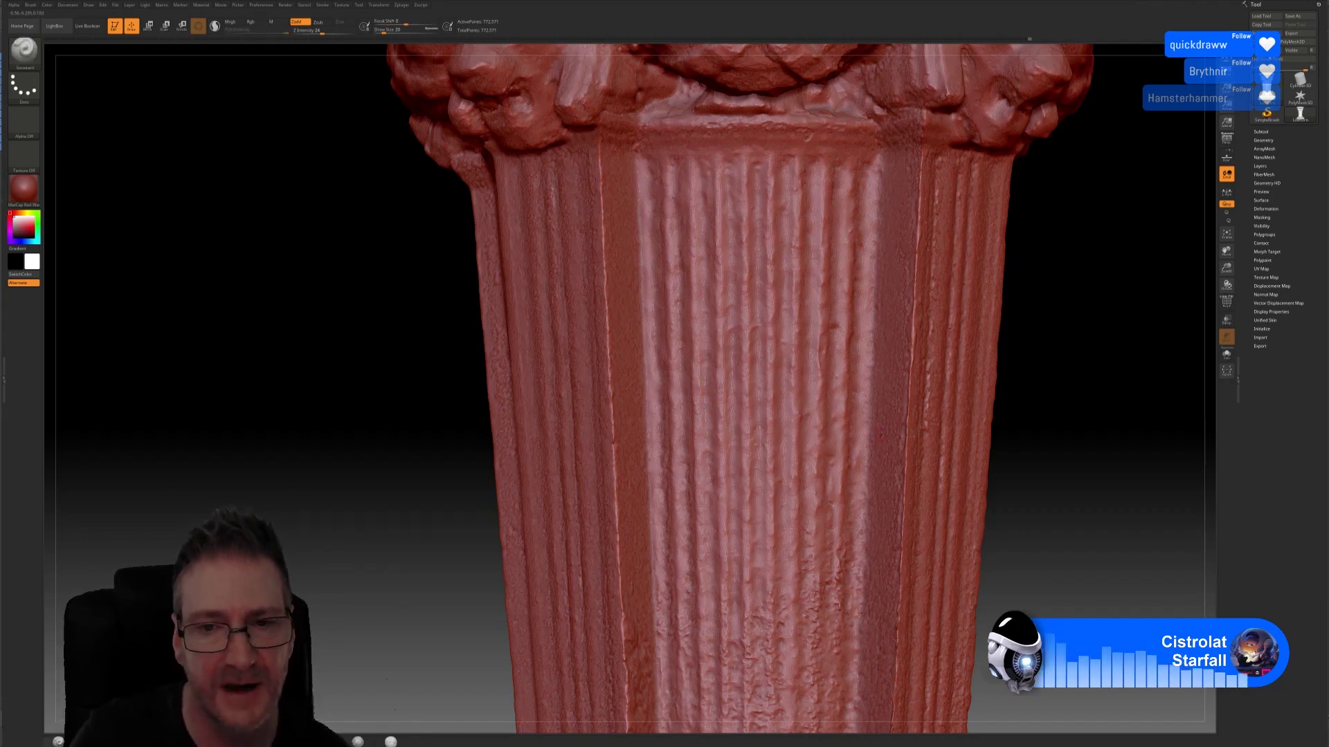
Step: Rework the pitted lower flutes of this panel above the base moulding and smooth out their roughness
{"action": "left_click_drag", "start_coordinate": [1015, 427], "coordinate": [988, 291], "text": "alt"}
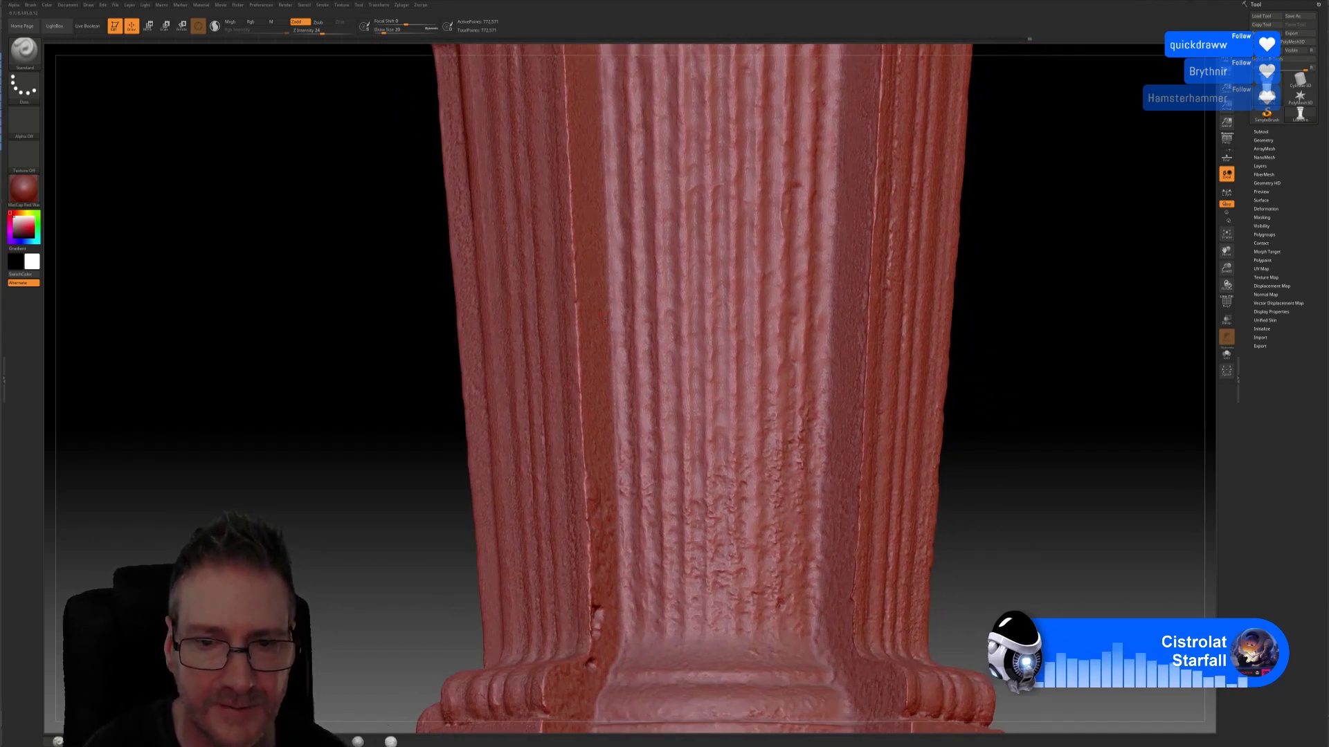
{"action": "key", "text": "shift"}
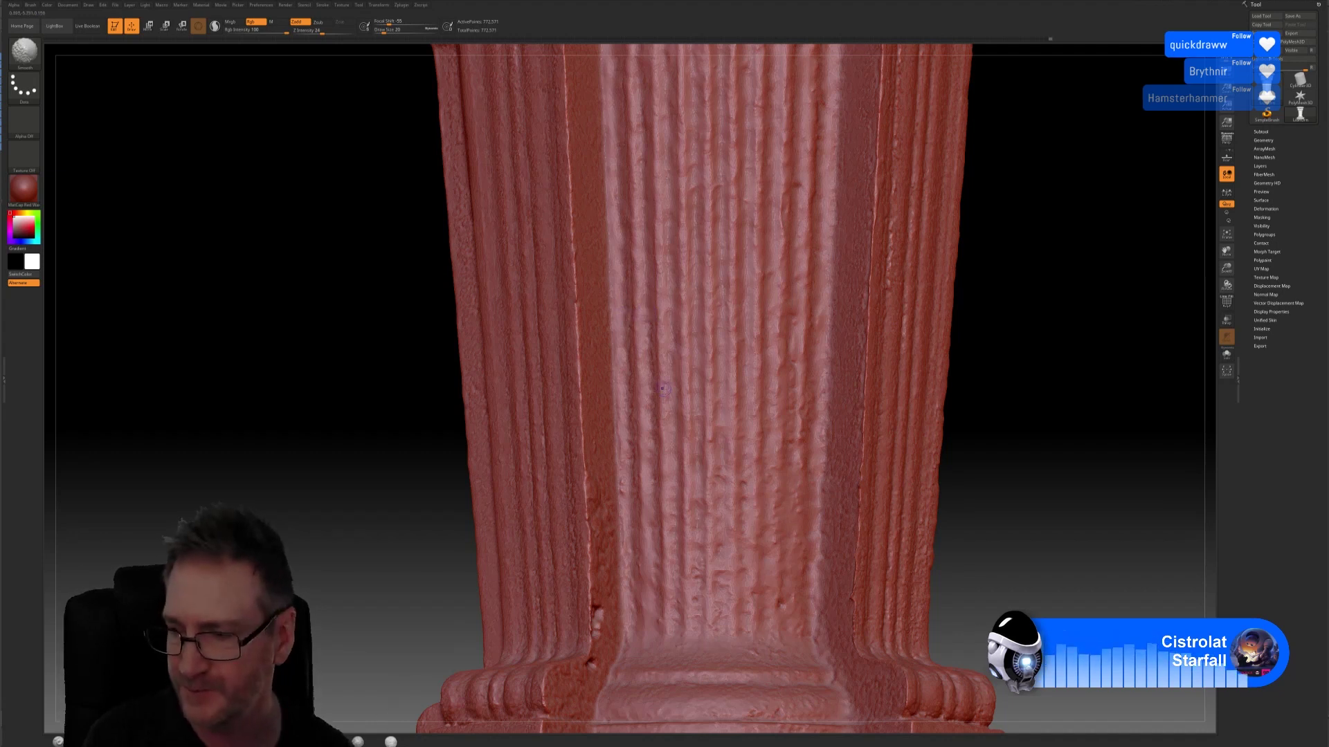
{"action": "key", "text": "shift"}
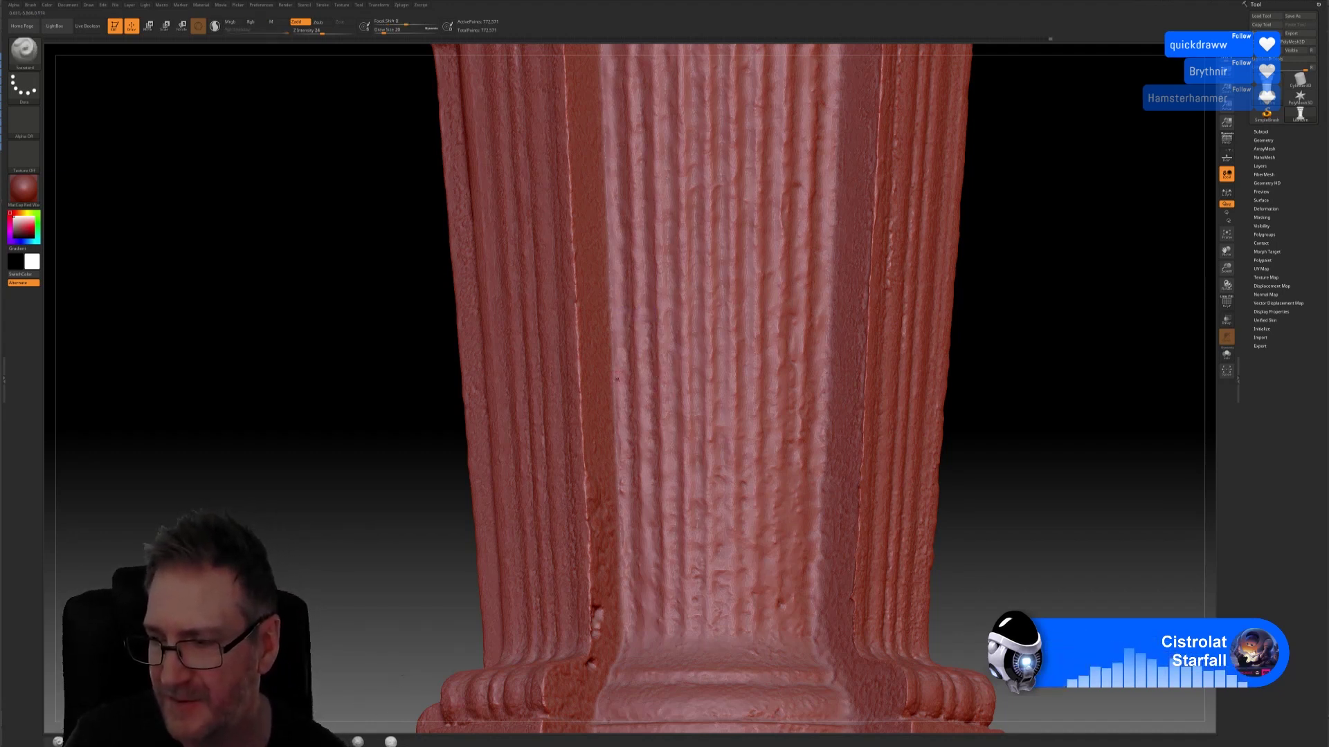
Step: Turn to another rough fluted panel of the shaft and sculpt and smooth its upper flutes below the capital
{"action": "mouse_move", "coordinate": [1049, 296]}
{"action": "left_mouse_down"}
{"action": "mouse_move", "coordinate": [987, 311]}
{"action": "mouse_move", "coordinate": [982, 356]}
{"action": "mouse_move", "coordinate": [995, 334]}
{"action": "mouse_move", "coordinate": [484, 385]}
{"action": "mouse_move", "coordinate": [458, 416]}
{"action": "left_mouse_up"}
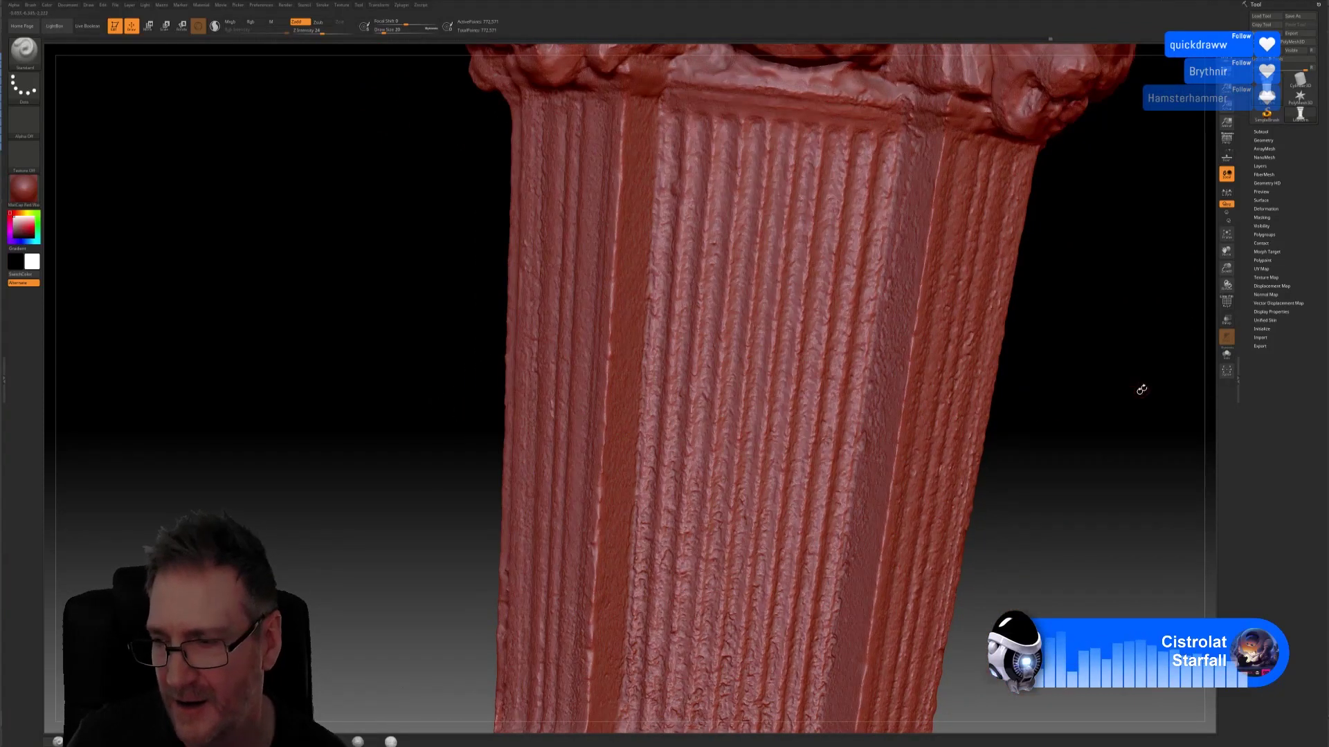
{"action": "left_click_drag", "start_coordinate": [1137, 381], "coordinate": [1135, 379]}
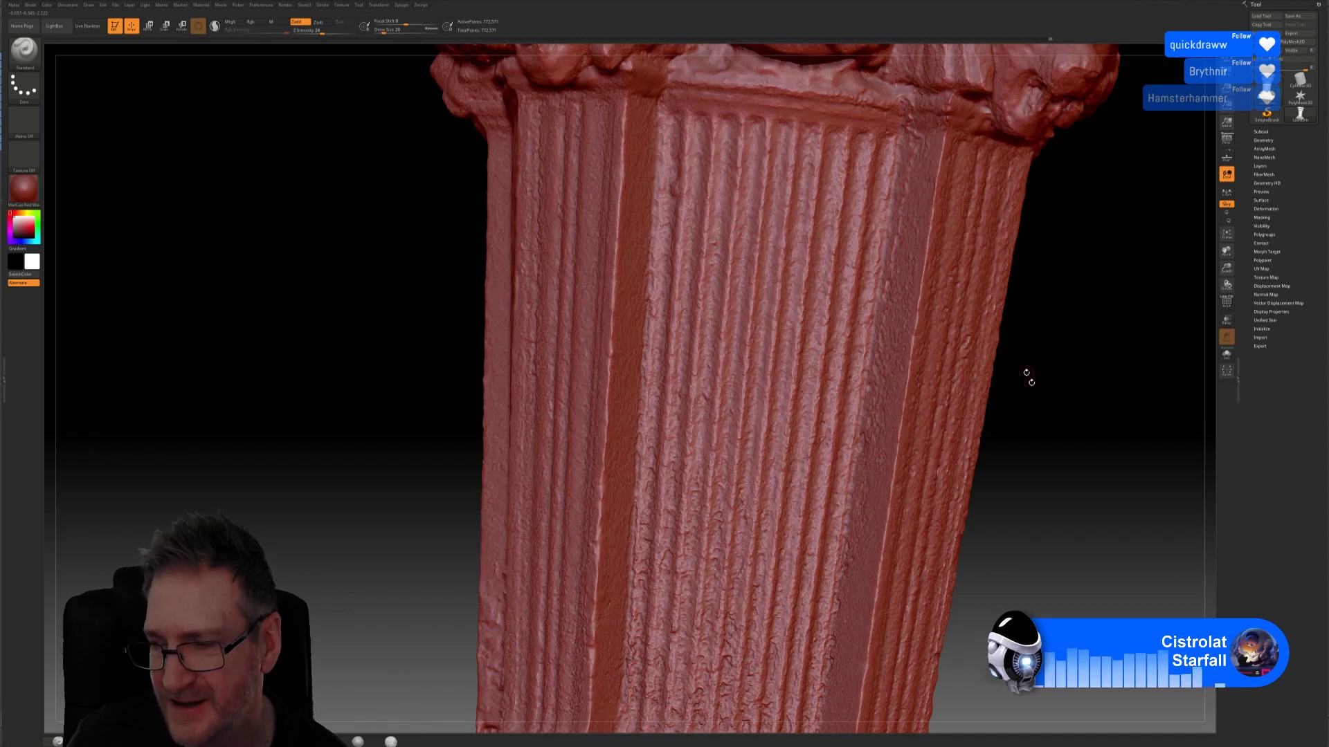
{"action": "left_click_drag", "start_coordinate": [450, 199], "coordinate": [436, 202]}
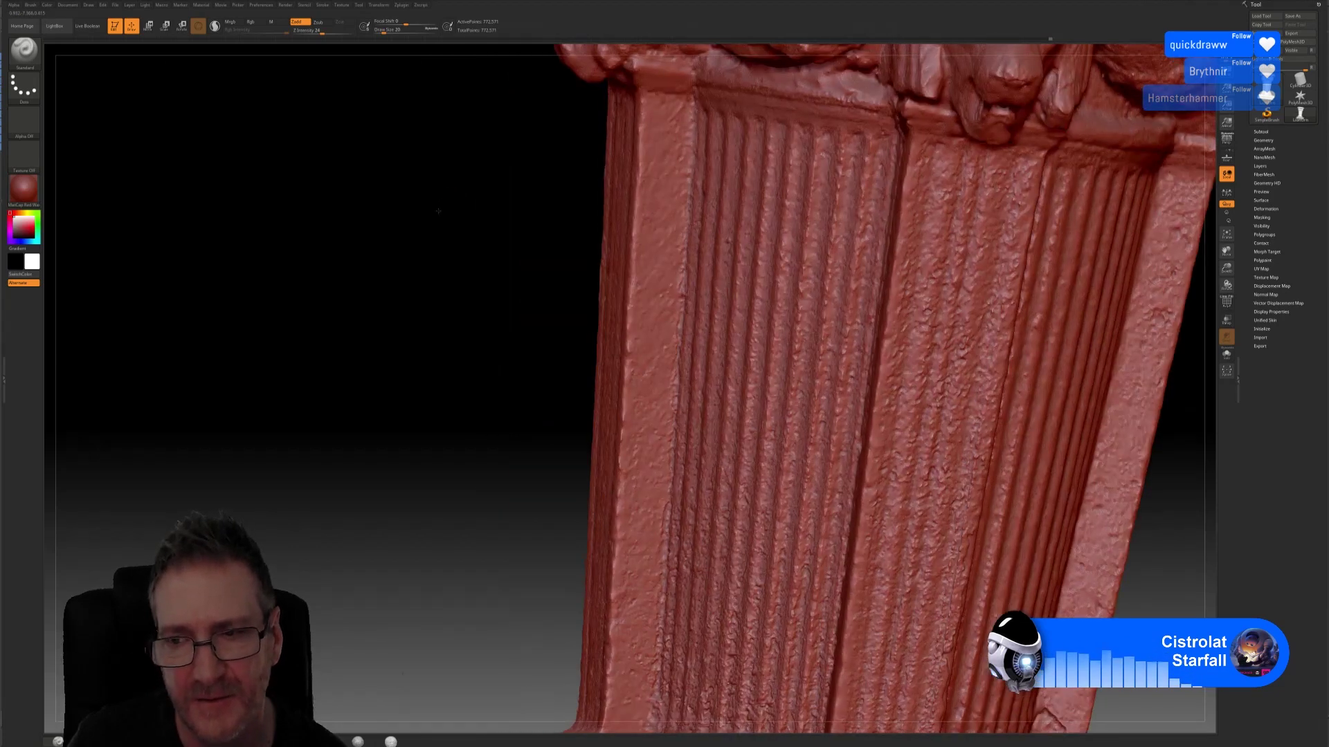
{"action": "left_click_drag", "start_coordinate": [1180, 516], "coordinate": [1191, 492]}
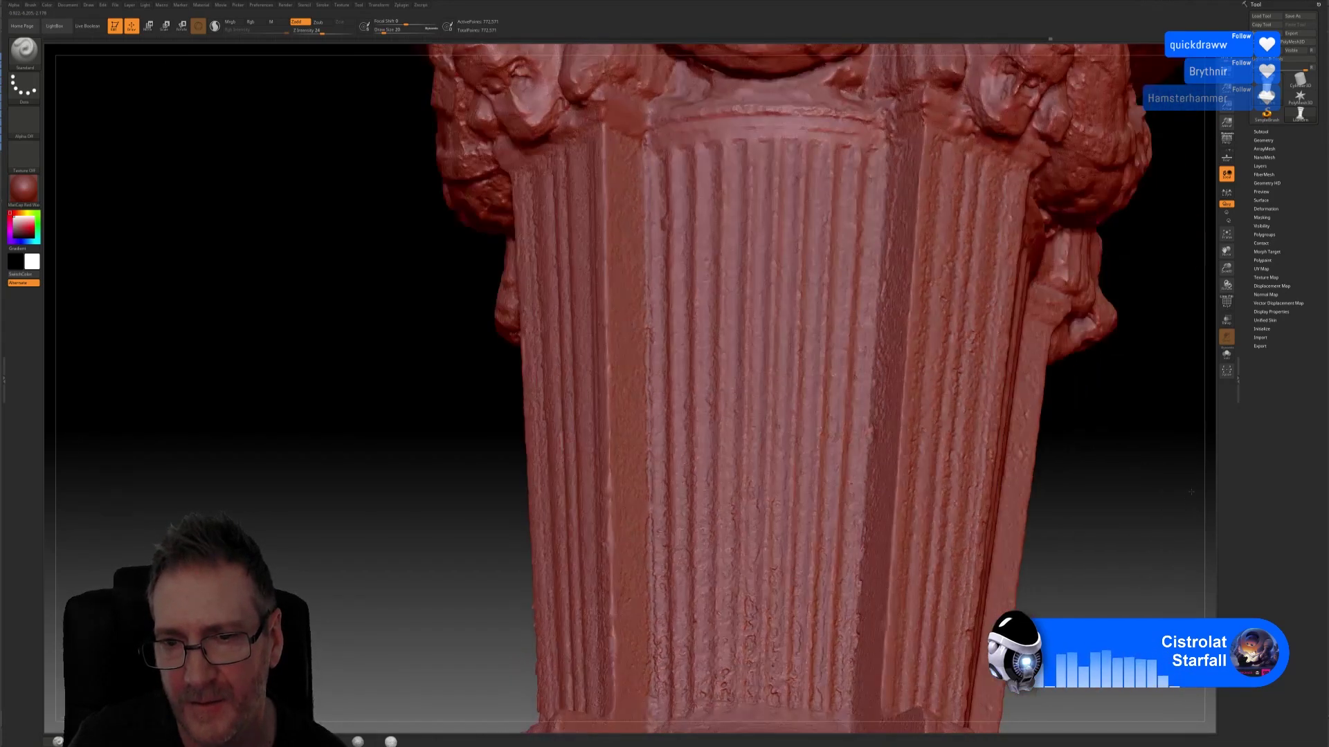
{"action": "left_click_drag", "start_coordinate": [1079, 480], "coordinate": [1076, 503]}
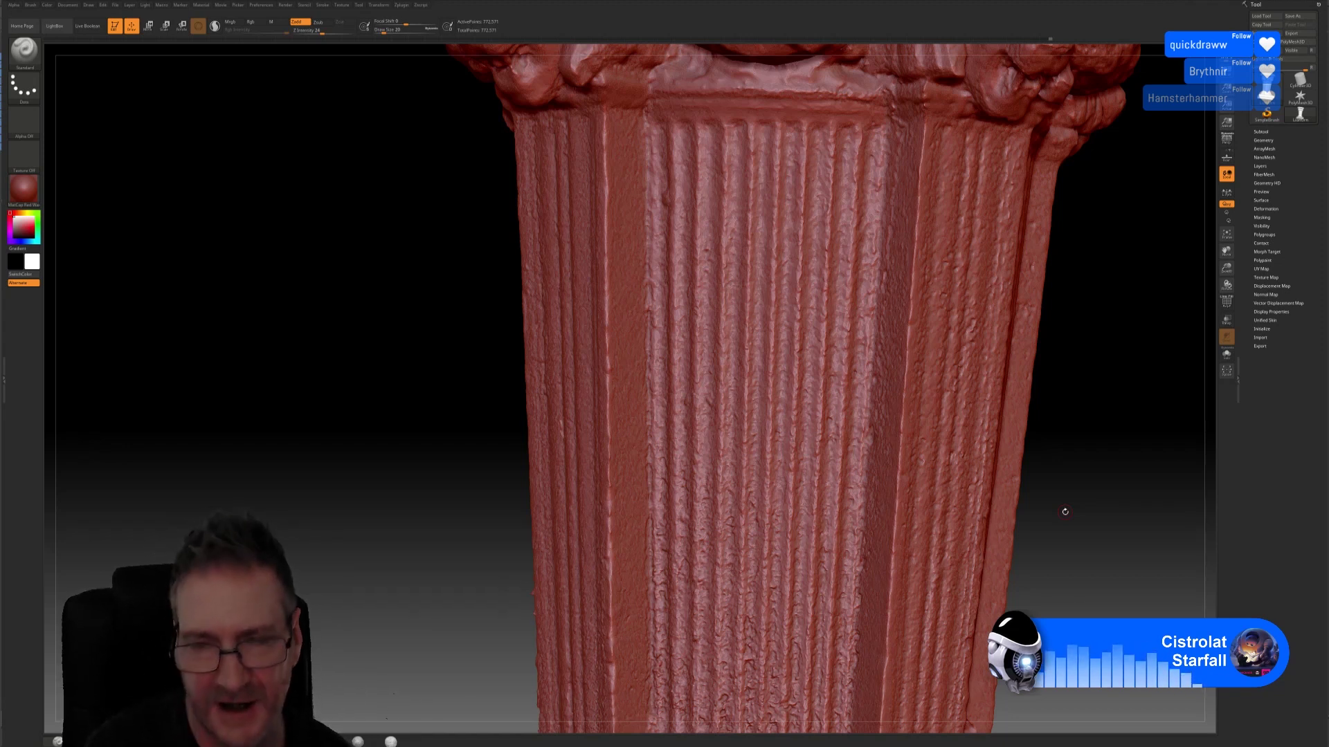
{"action": "key", "text": "shift"}
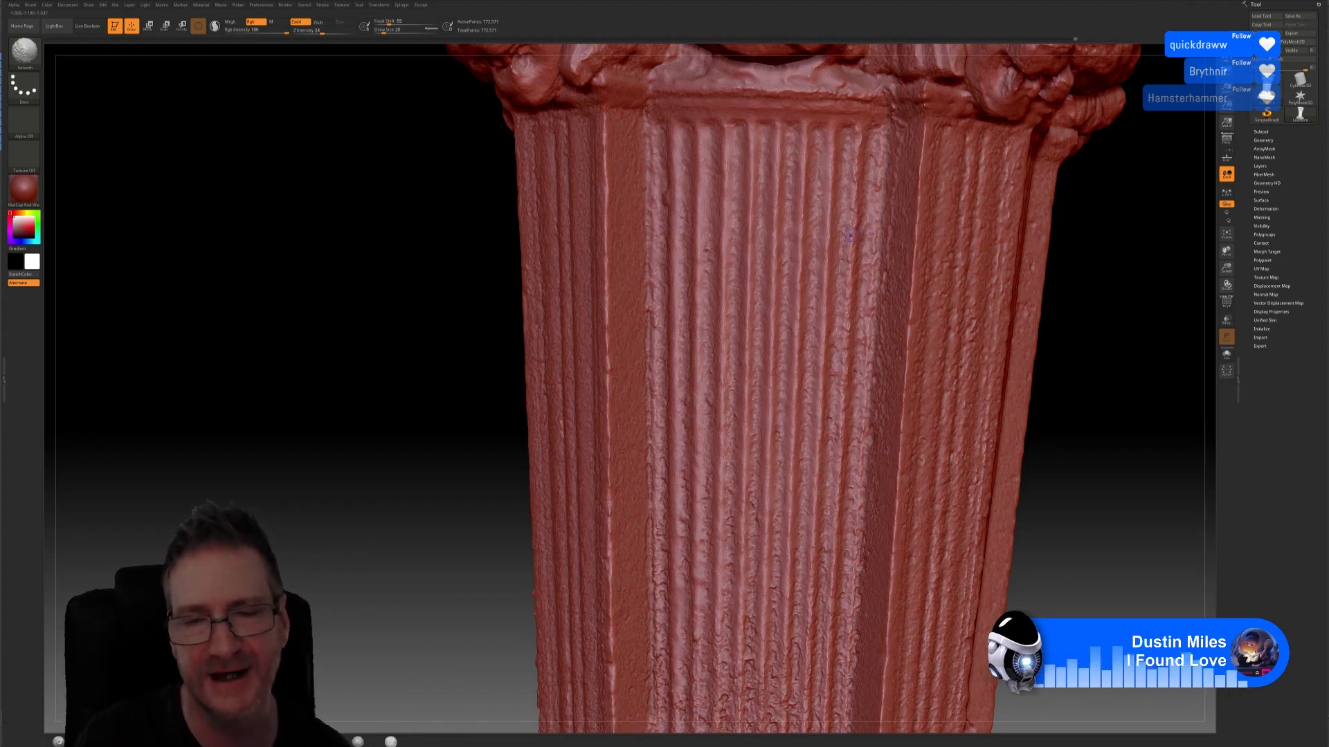
{"action": "key", "text": "shift"}
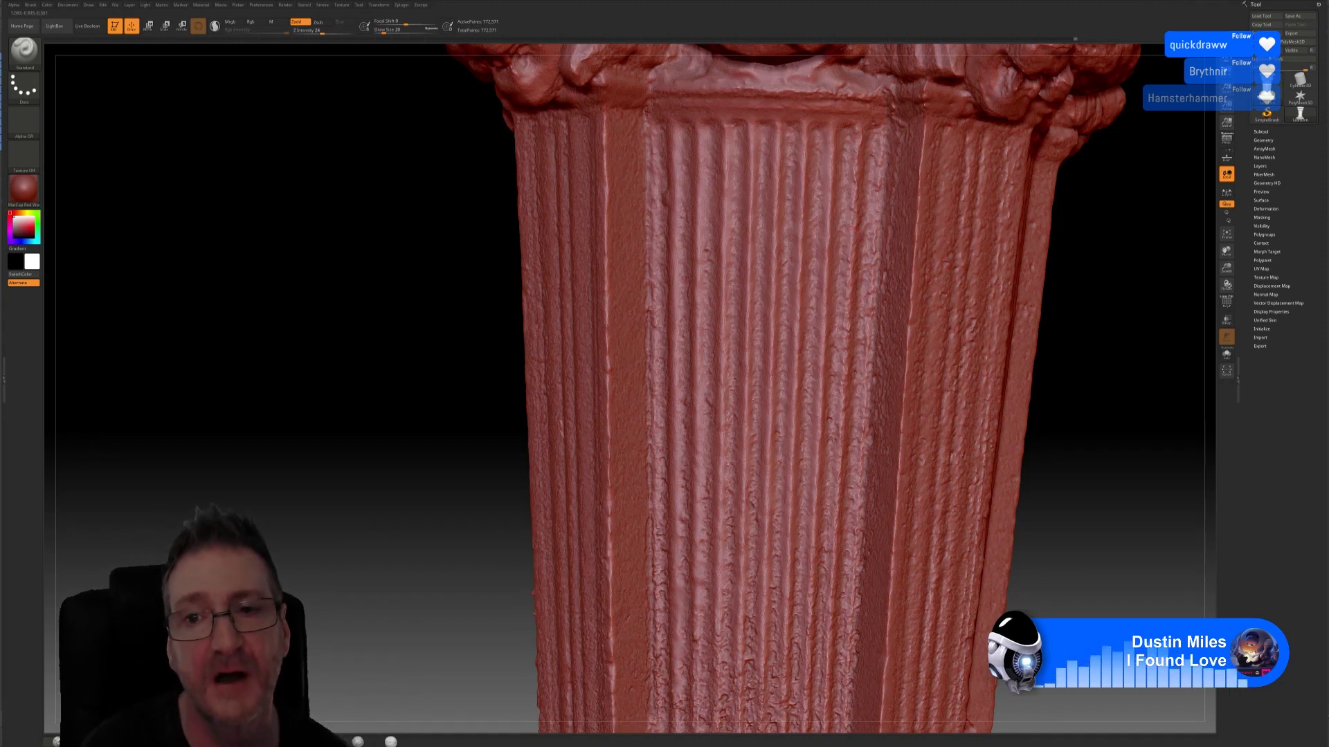
Step: Sculpt and smooth the remaining rough flutes across the wide panel, working from below the capital down the shaft
{"action": "key", "text": "shift"}
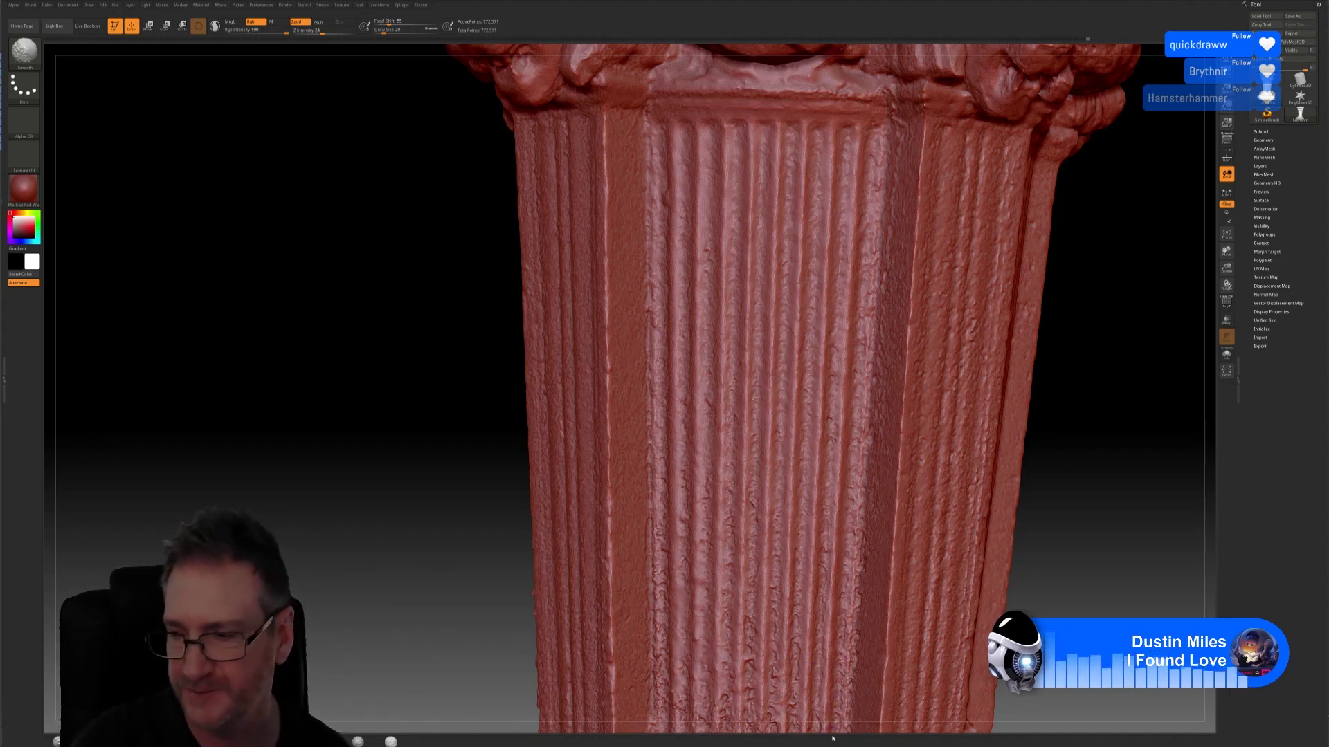
{"action": "key", "text": "shift"}
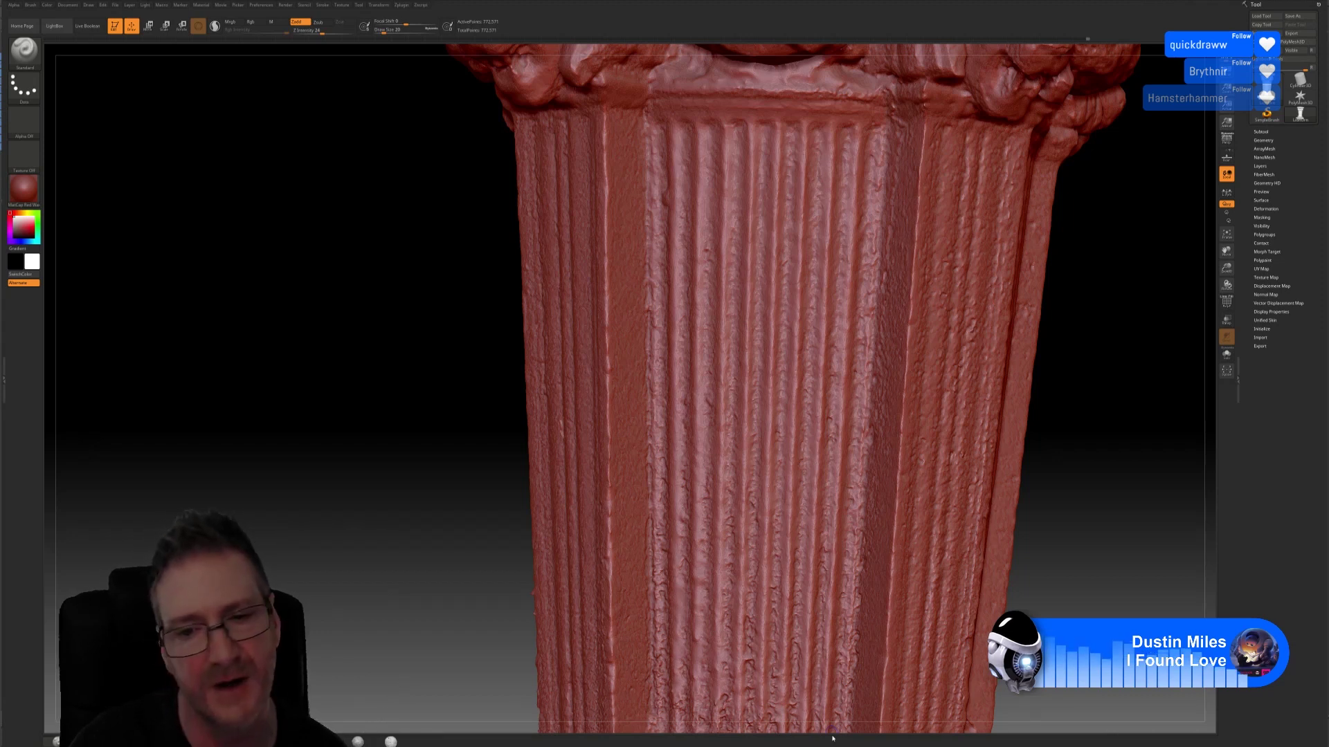
{"action": "key", "text": "shift"}
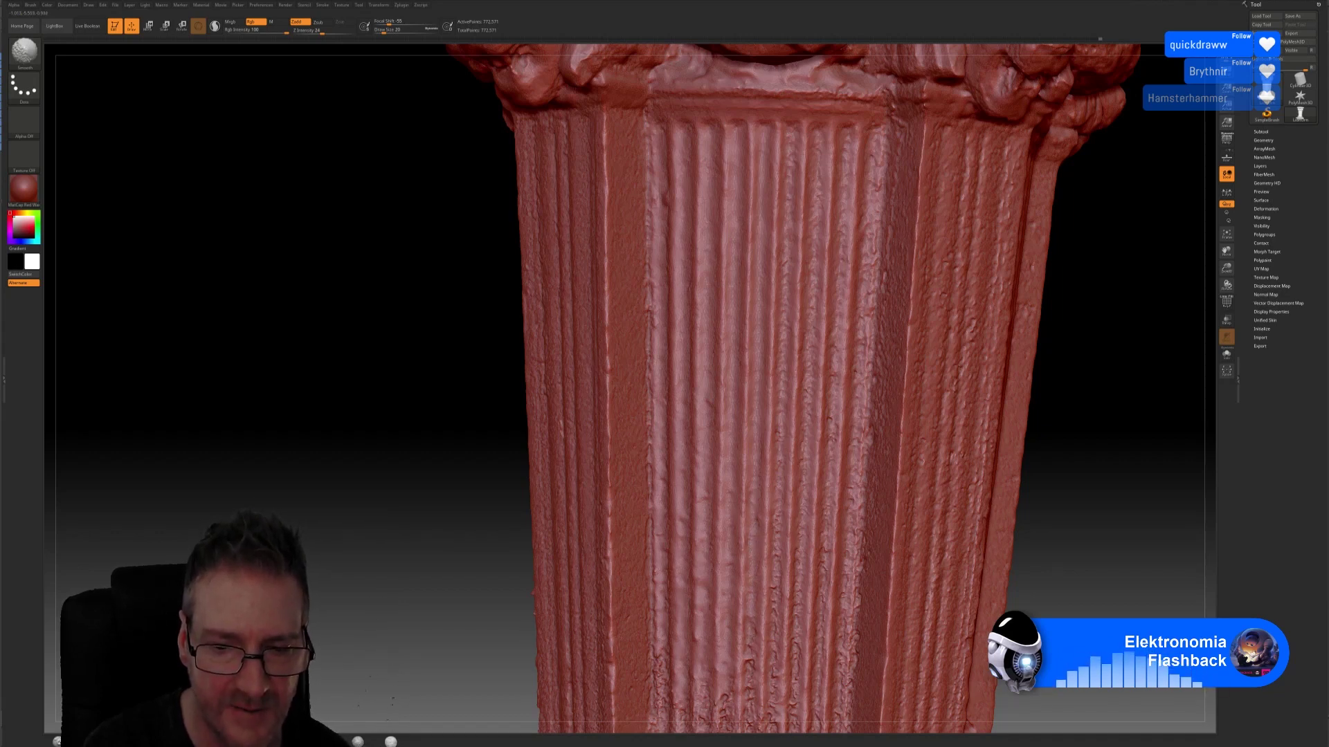
{"action": "key", "text": "shift"}
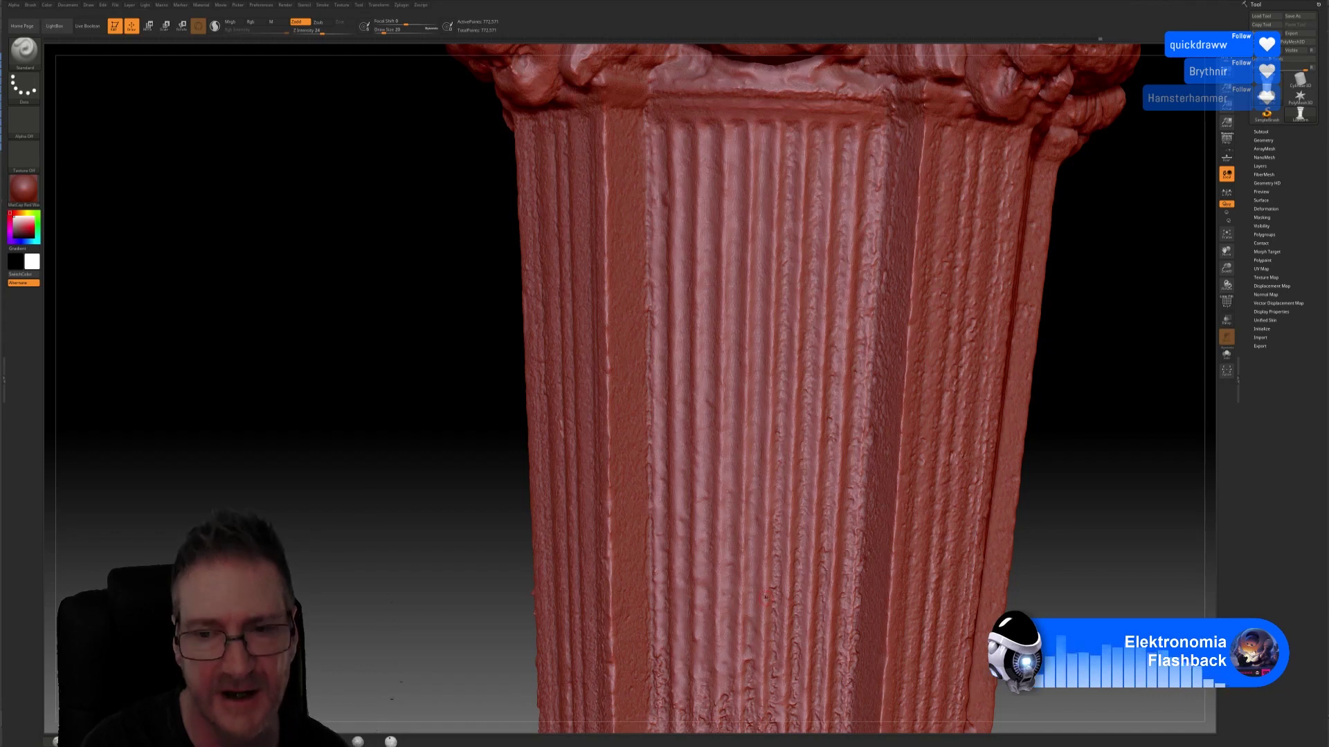
{"action": "key", "text": "shift"}
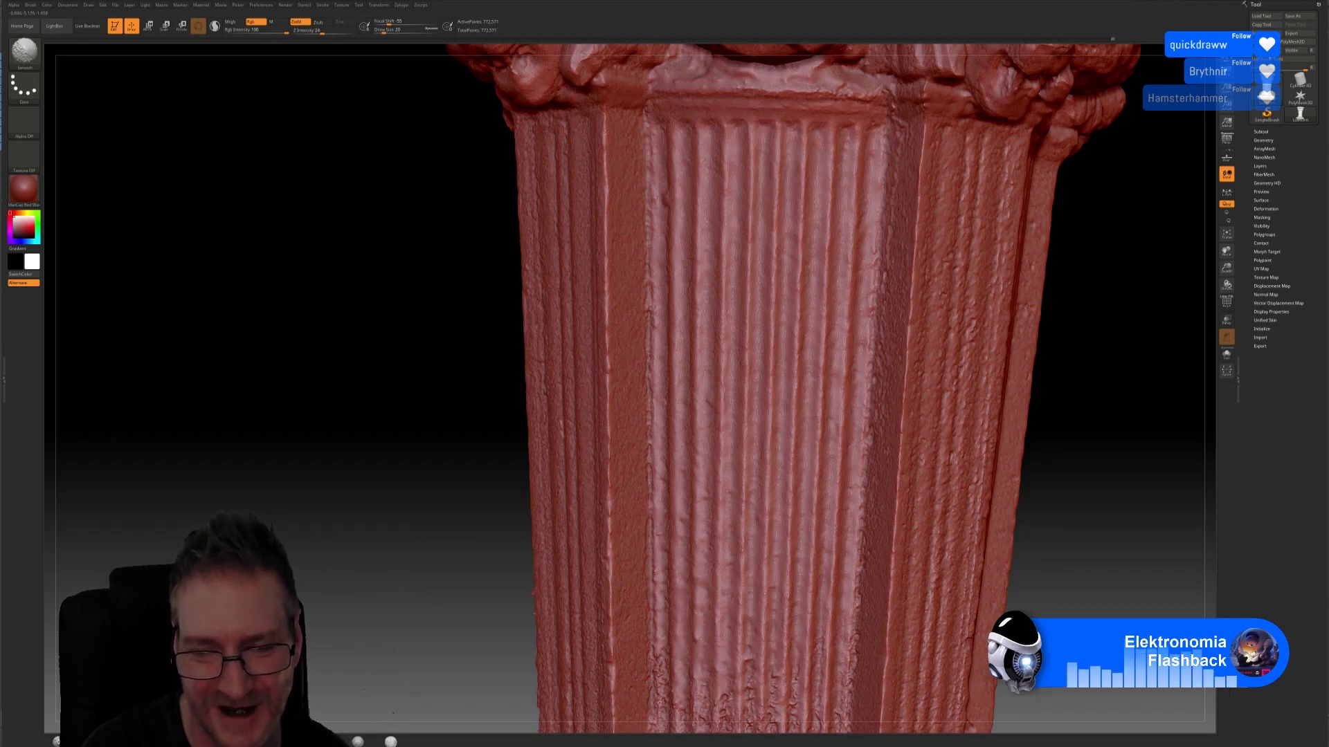
{"action": "key", "text": "shift"}
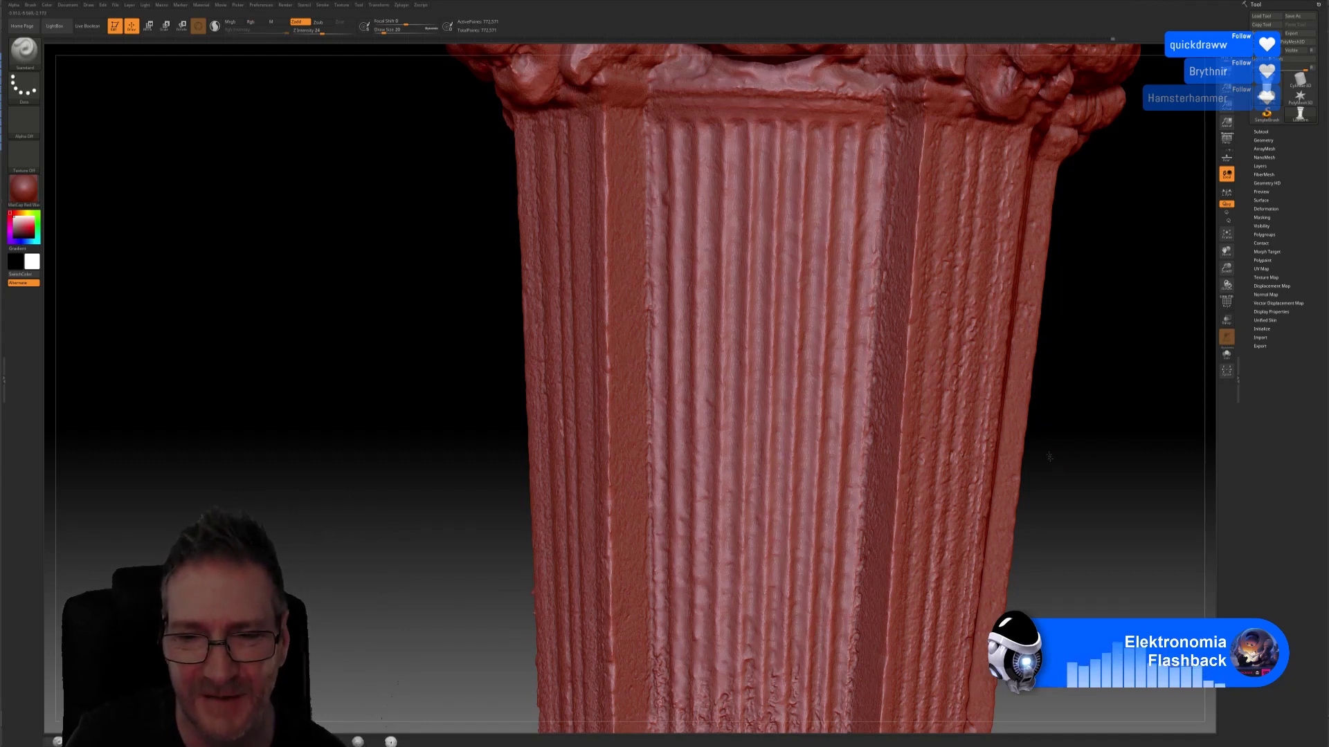
Step: Smooth out the pitted lower ends of the same wide panel's flutes just above the base moulding
{"action": "left_click_drag", "start_coordinate": [1054, 464], "coordinate": [984, 305]}
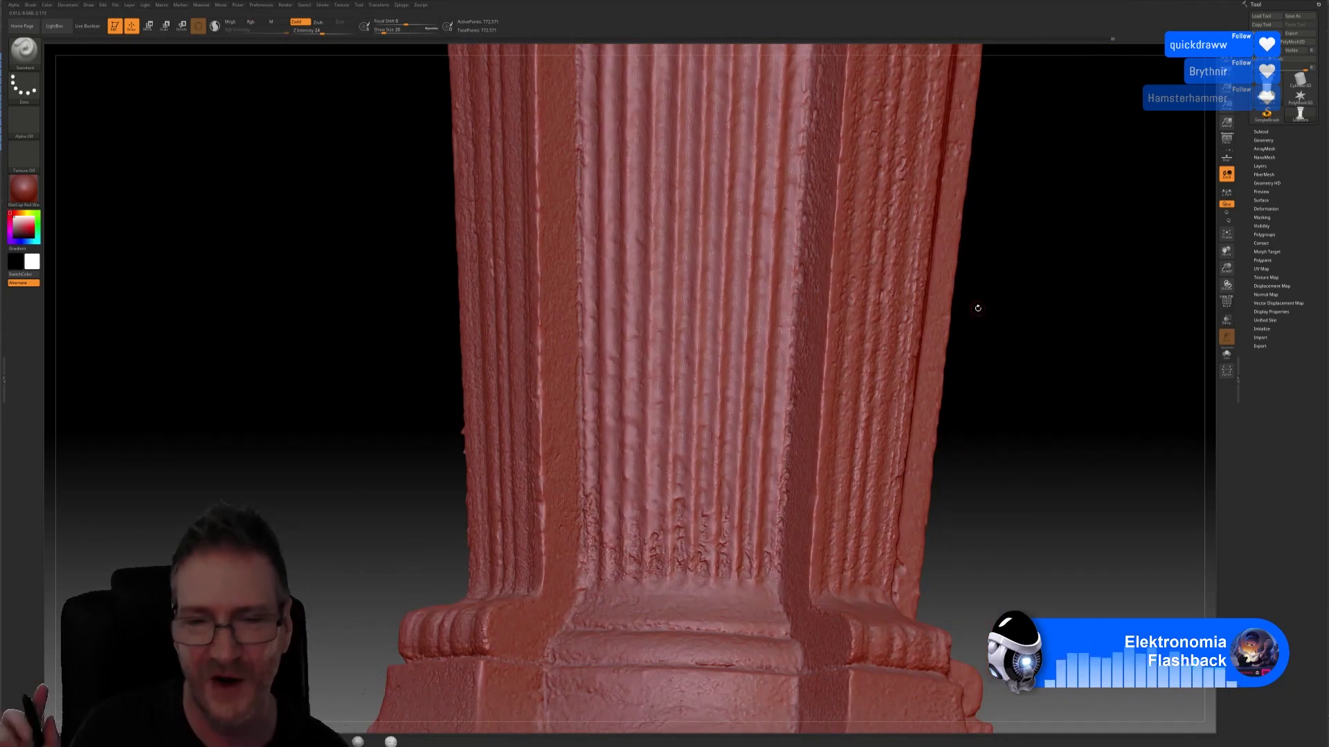
{"action": "key", "text": "shift"}
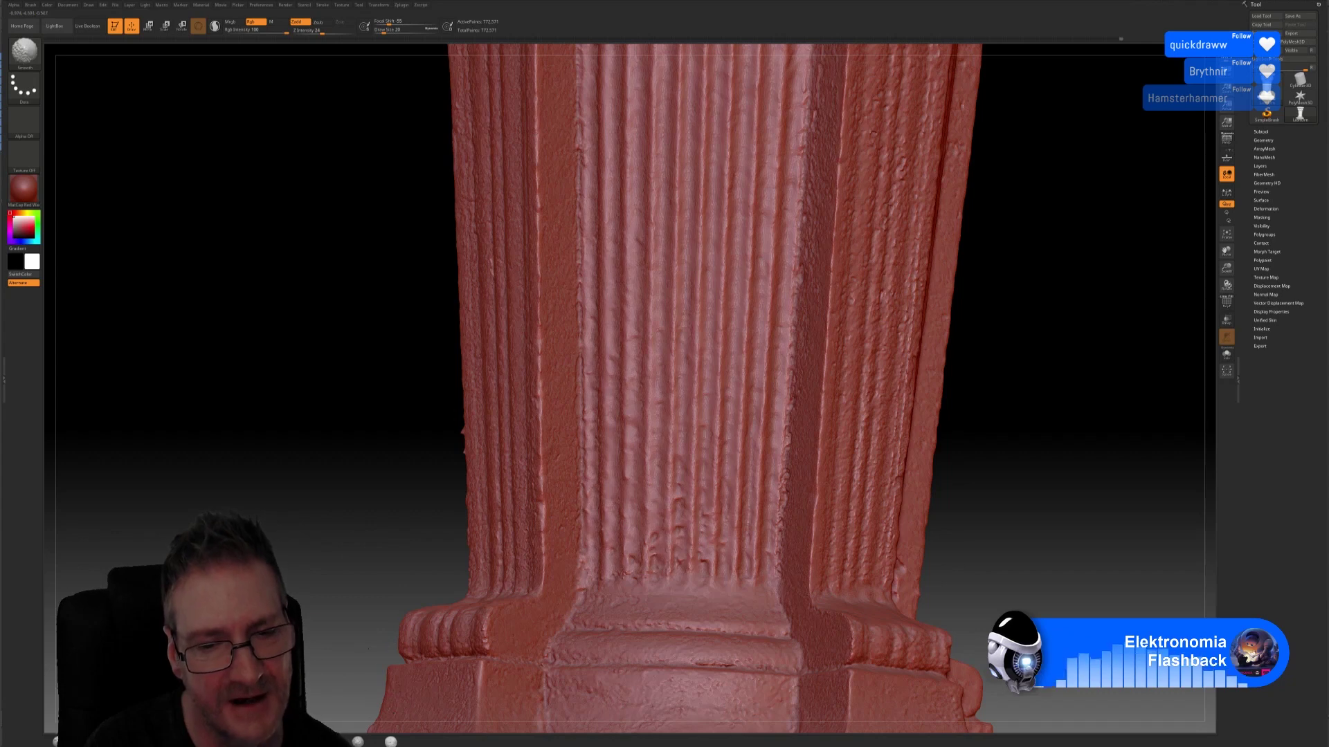
{"action": "key", "text": "shift"}
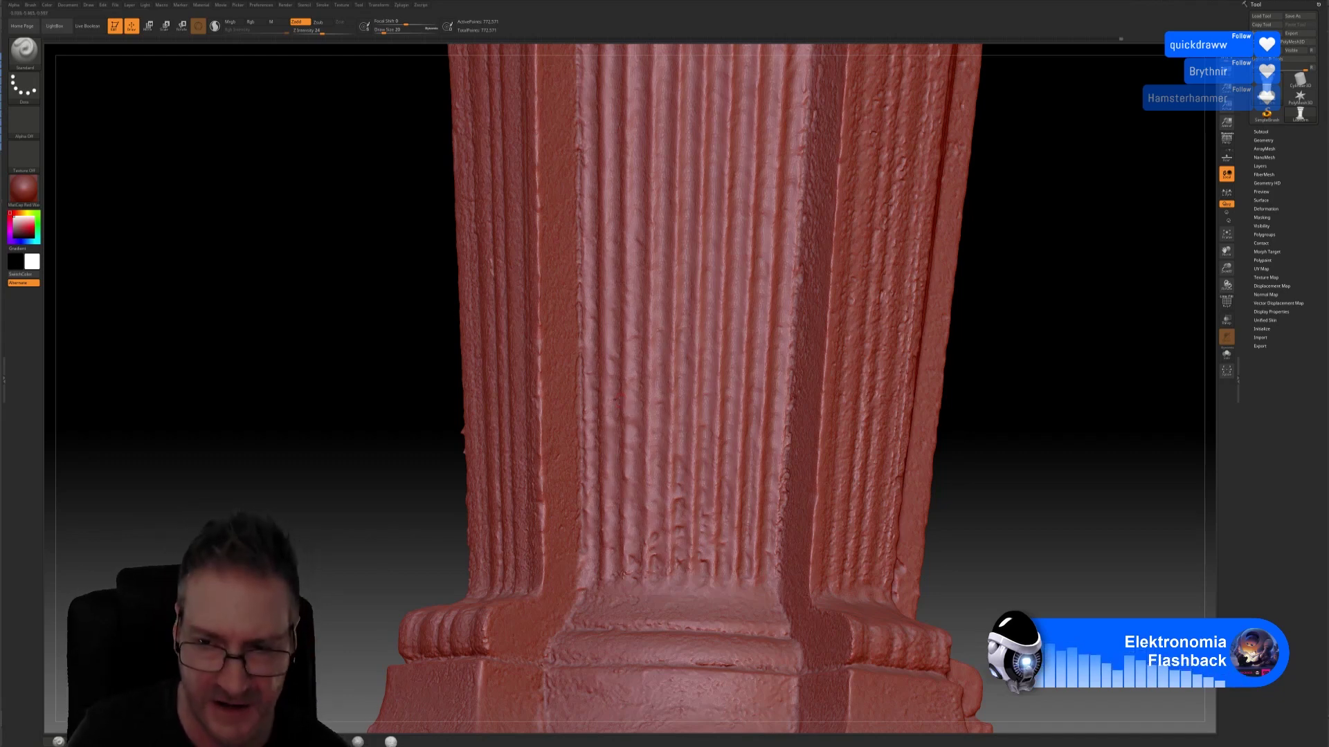
Step: Turn to the narrow pitted strip beneath the lion head and rework its upper grooves with the Standard brush and smoothing
{"action": "mouse_move", "coordinate": [1038, 288]}
{"action": "left_mouse_down"}
{"action": "mouse_move", "coordinate": [928, 326]}
{"action": "mouse_move", "coordinate": [892, 357]}
{"action": "mouse_move", "coordinate": [982, 335]}
{"action": "mouse_move", "coordinate": [974, 318]}
{"action": "mouse_move", "coordinate": [1013, 303]}
{"action": "mouse_move", "coordinate": [978, 298]}
{"action": "mouse_move", "coordinate": [973, 337]}
{"action": "mouse_move", "coordinate": [964, 306]}
{"action": "left_mouse_up"}
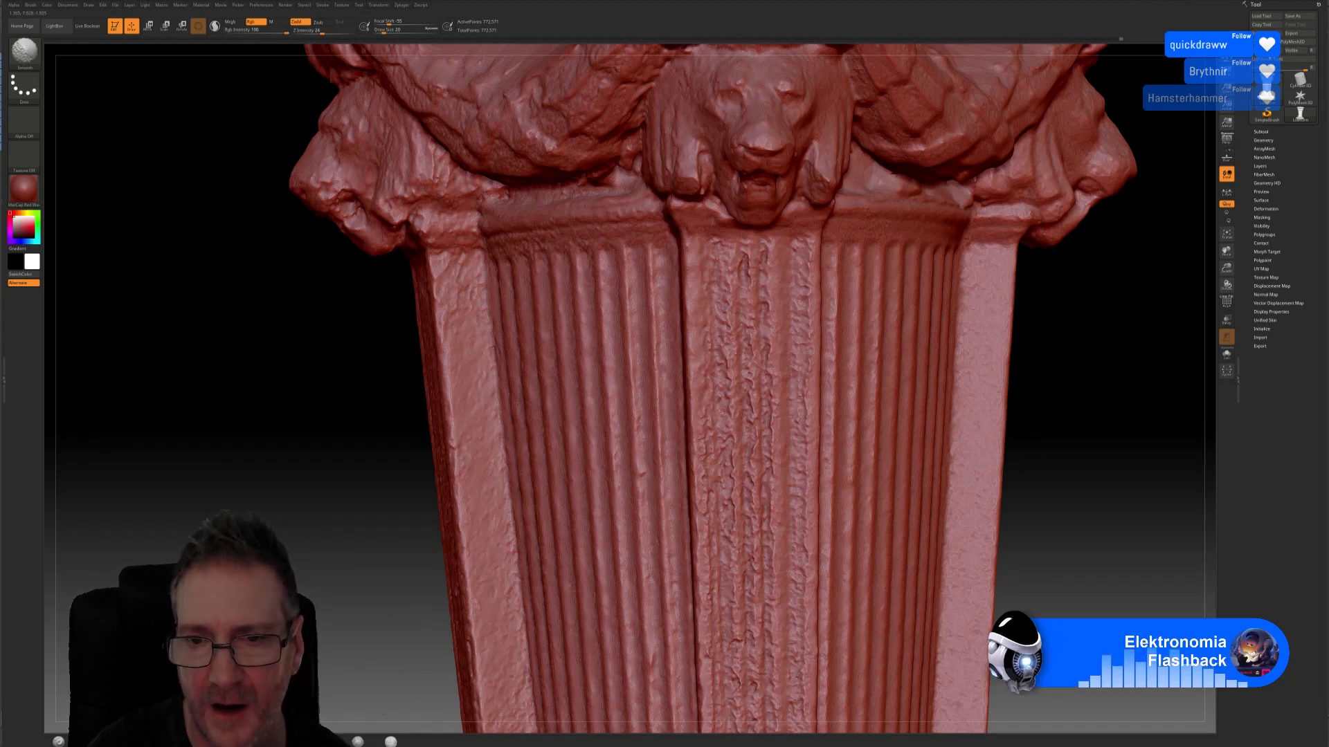
{"action": "key", "text": "b"}
{"action": "key", "text": "s"}
{"action": "key", "text": "s"}
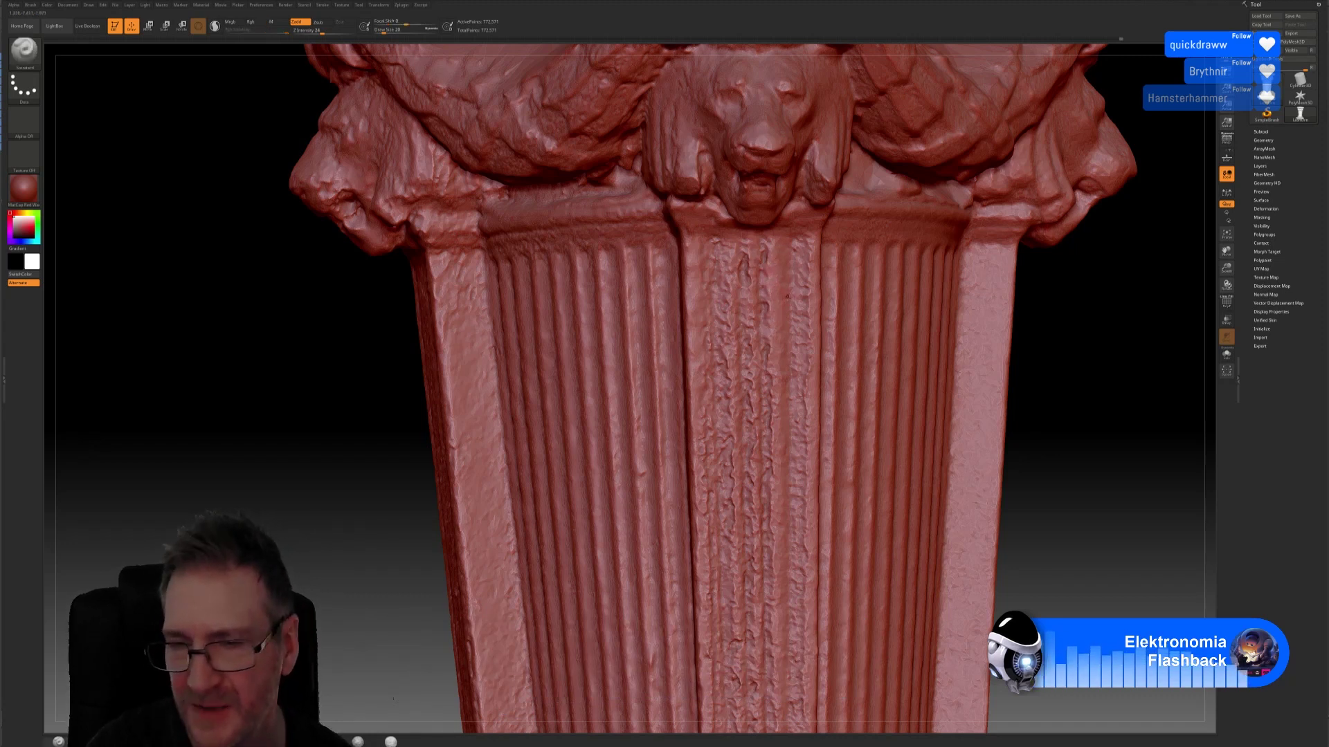
{"action": "key", "text": "shift"}
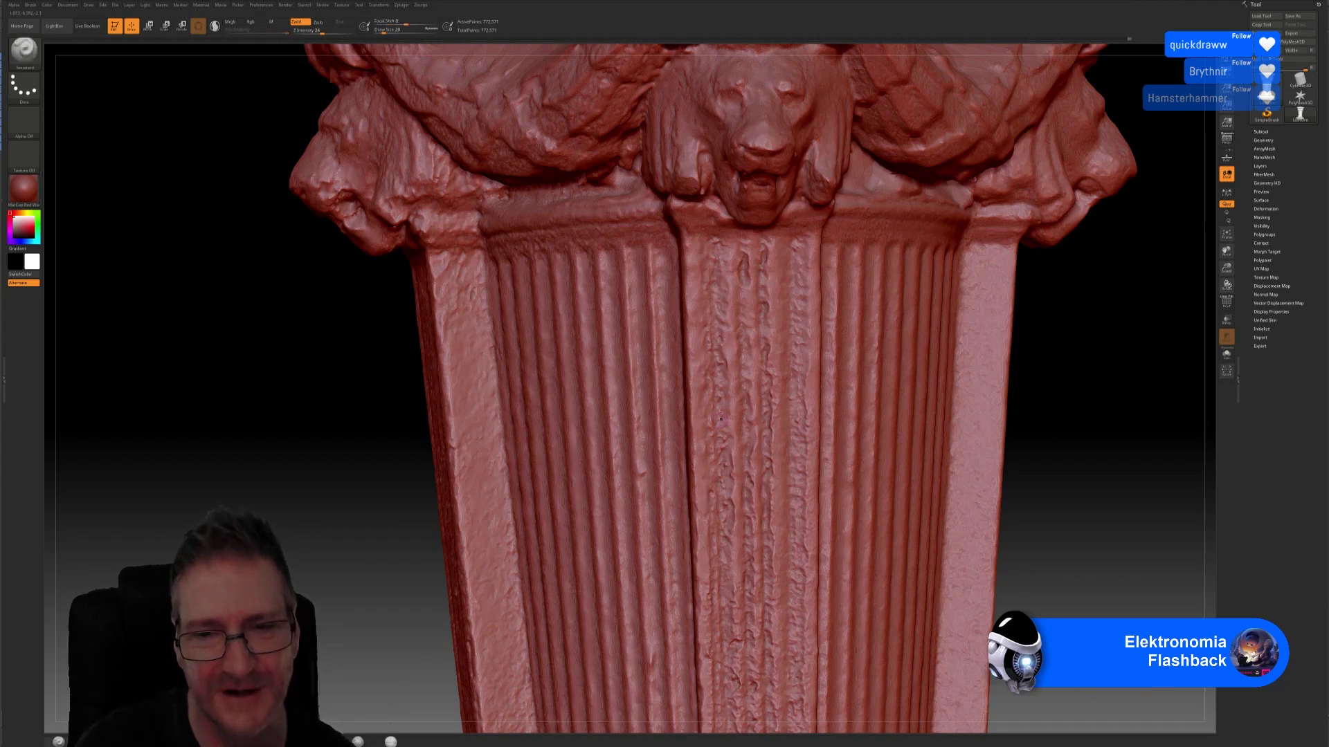
Step: Sculpt and smooth the lower grooves of this narrow strip down to its base block
{"action": "left_click_drag", "start_coordinate": [1082, 555], "coordinate": [1061, 327], "text": "alt"}
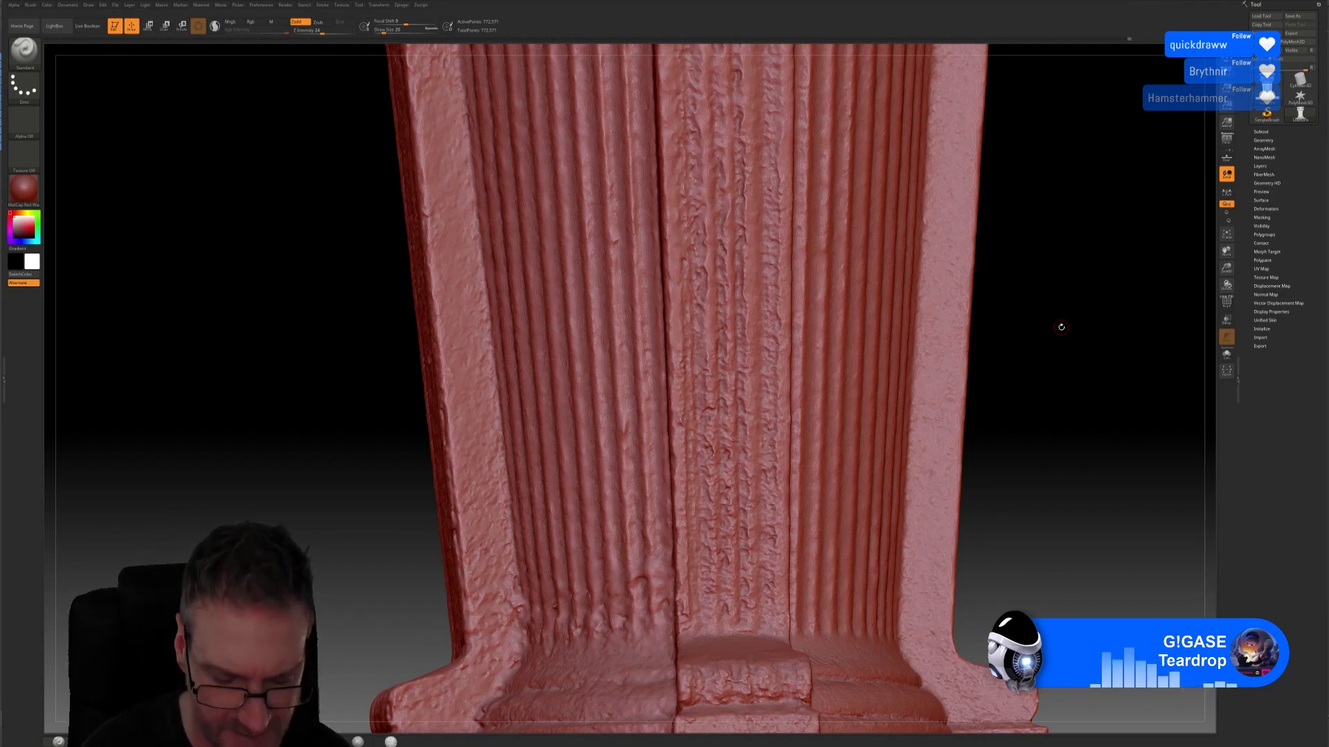
{"action": "key", "text": "shift"}
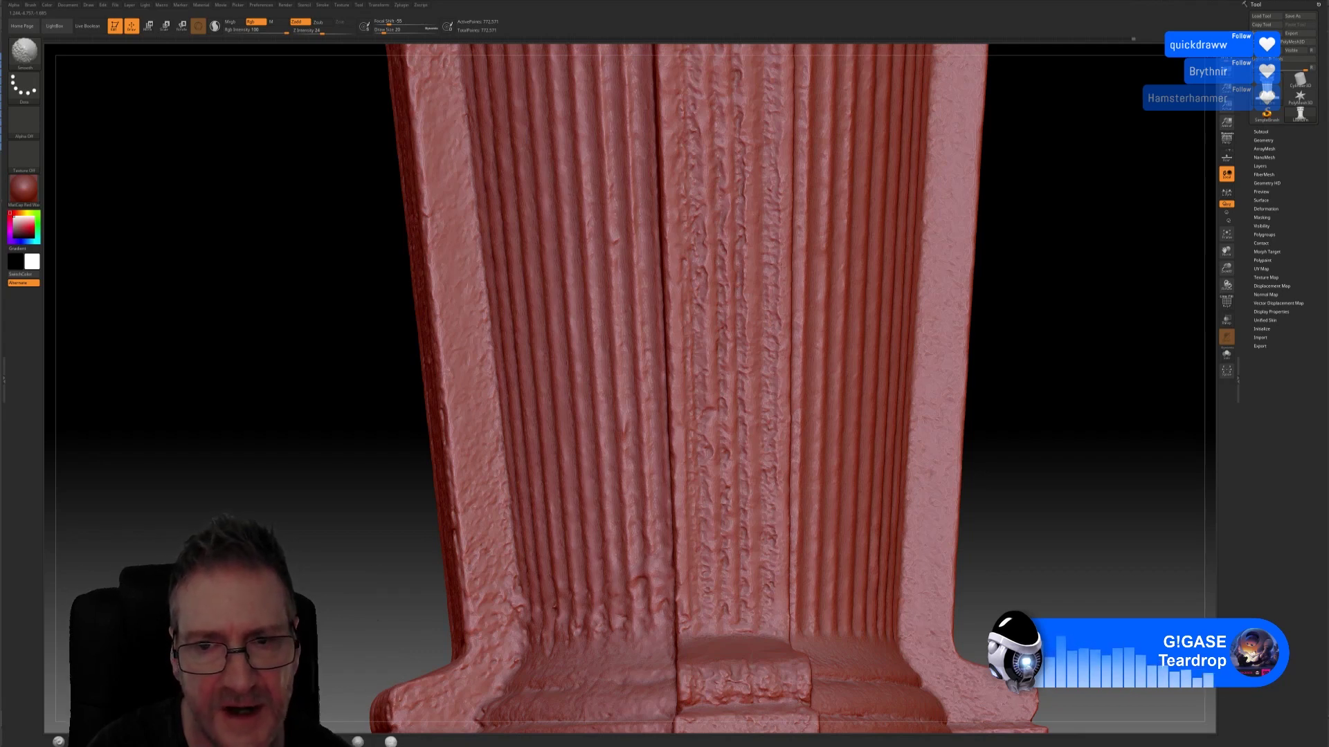
{"action": "key", "text": "shift"}
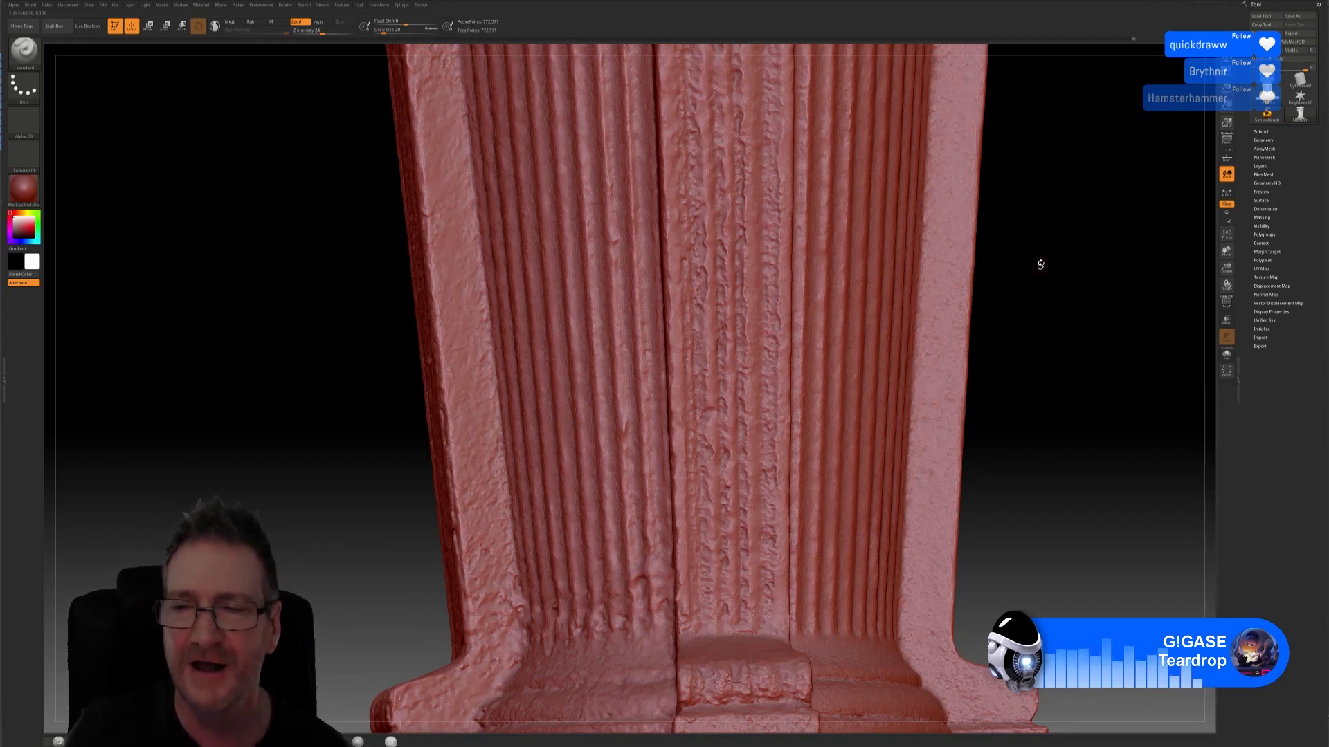
Step: Turn to the next rough narrow strip between two fluted panels and even out its upper grooves with sculpting and smoothing strokes
{"action": "mouse_move", "coordinate": [1041, 260]}
{"action": "left_mouse_down"}
{"action": "mouse_move", "coordinate": [1002, 260]}
{"action": "mouse_move", "coordinate": [1132, 340]}
{"action": "mouse_move", "coordinate": [1038, 309]}
{"action": "left_mouse_up"}
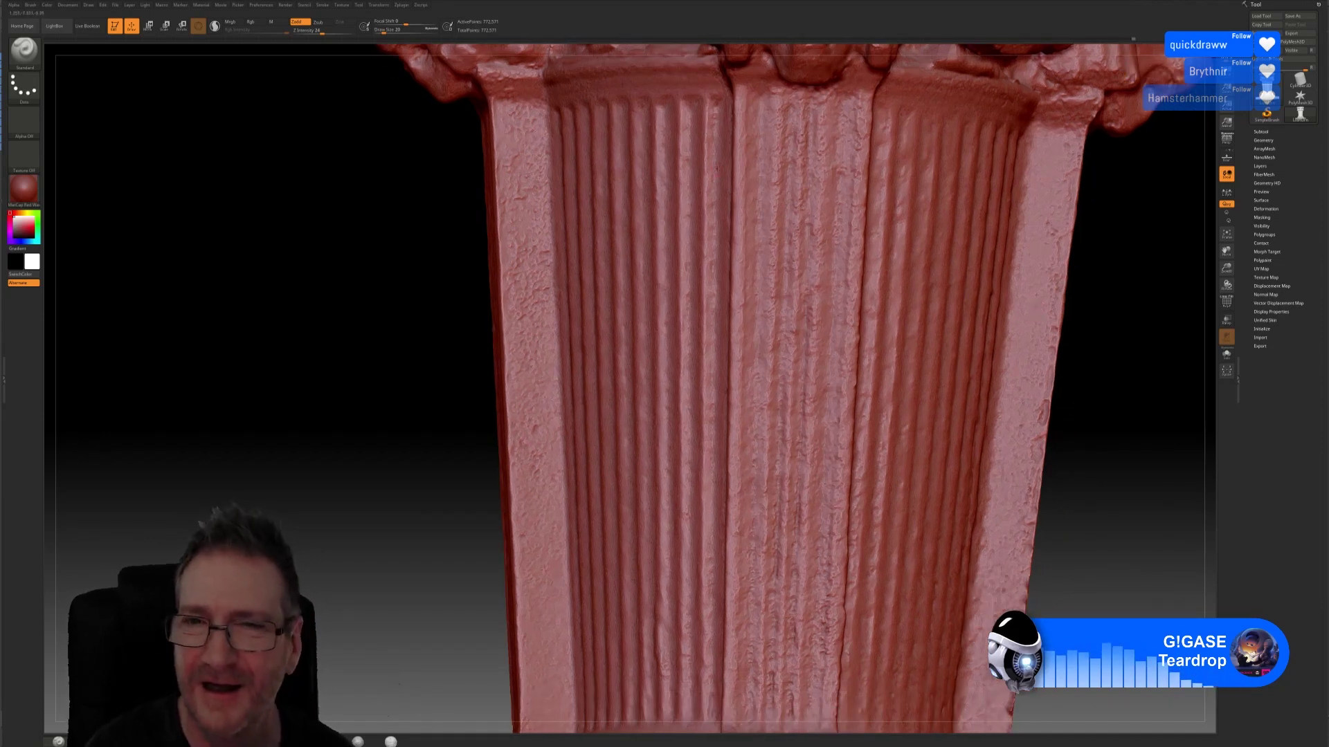
{"action": "key", "text": "shift"}
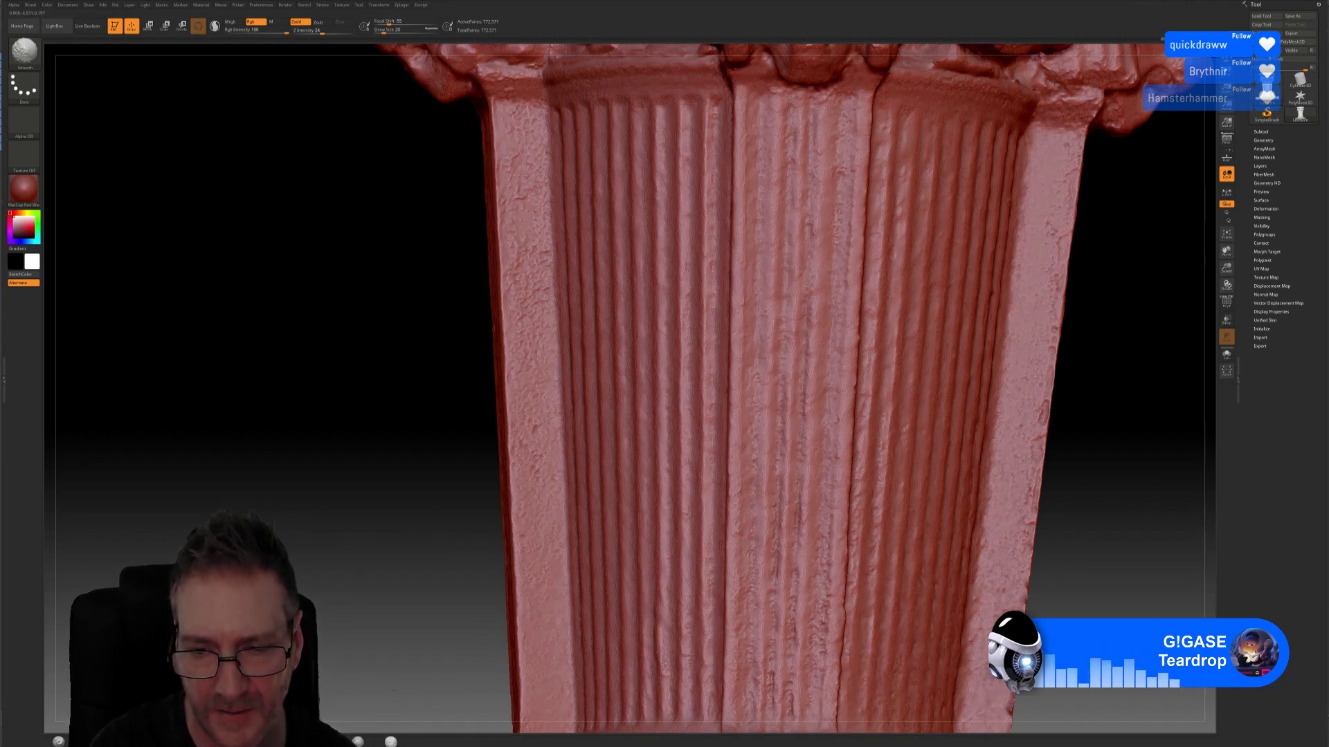
{"action": "key", "text": "shift"}
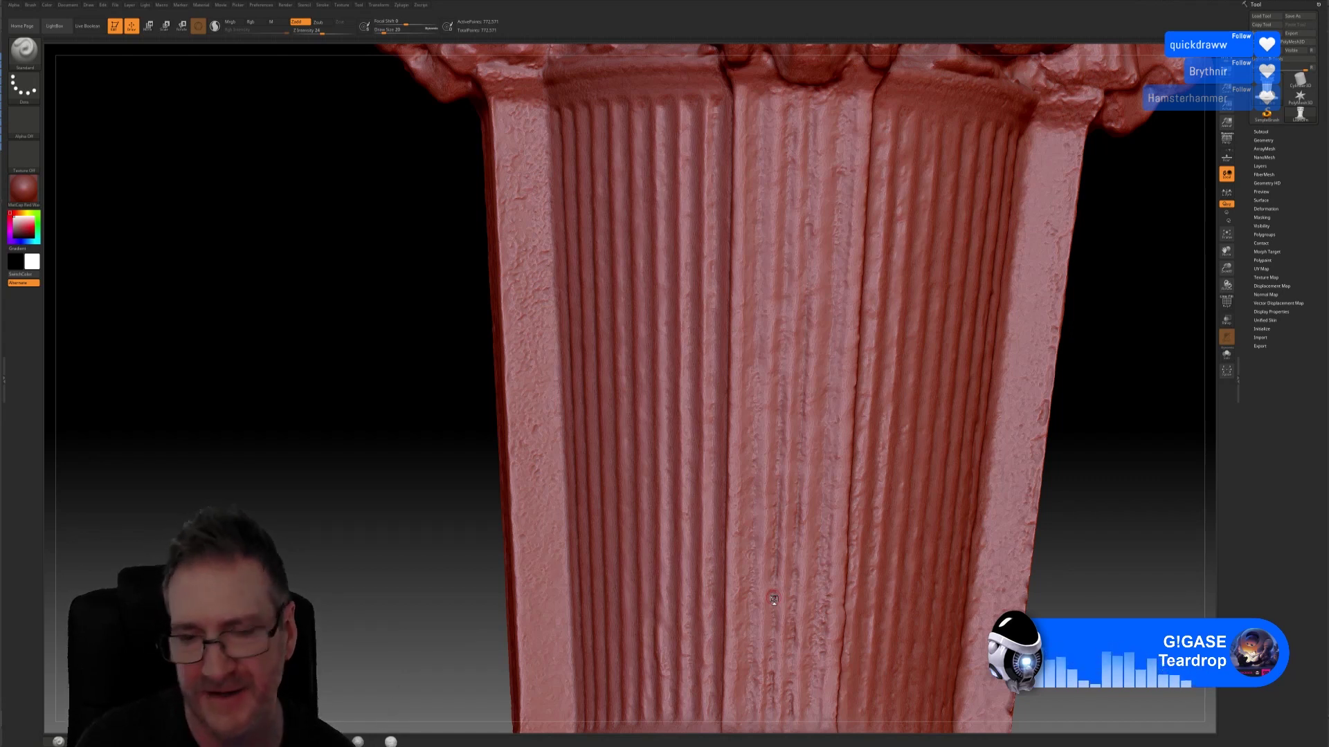
{"action": "key", "text": "shift"}
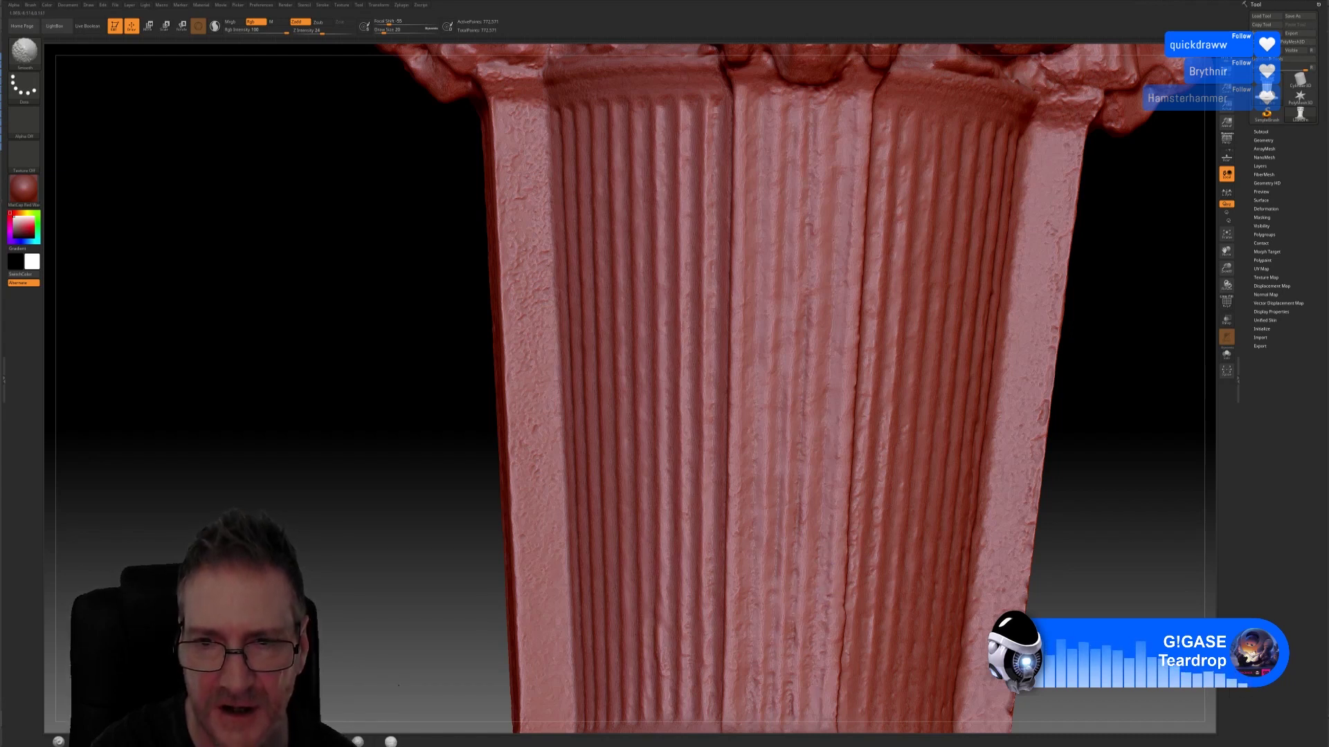
{"action": "key", "text": "shift"}
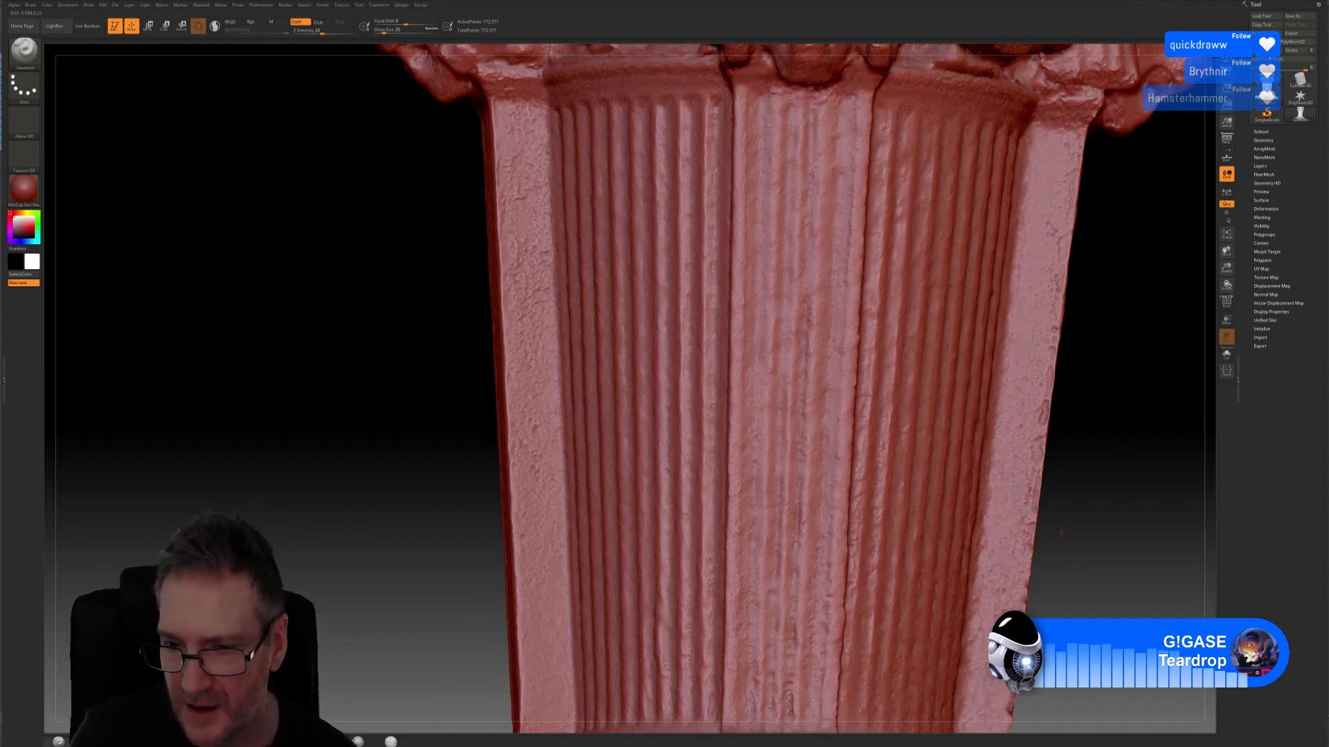
Step: Clean up and smooth the lower grooves of the same narrow strip above its scrolled base block
{"action": "left_click_drag", "start_coordinate": [1067, 537], "coordinate": [989, 396]}
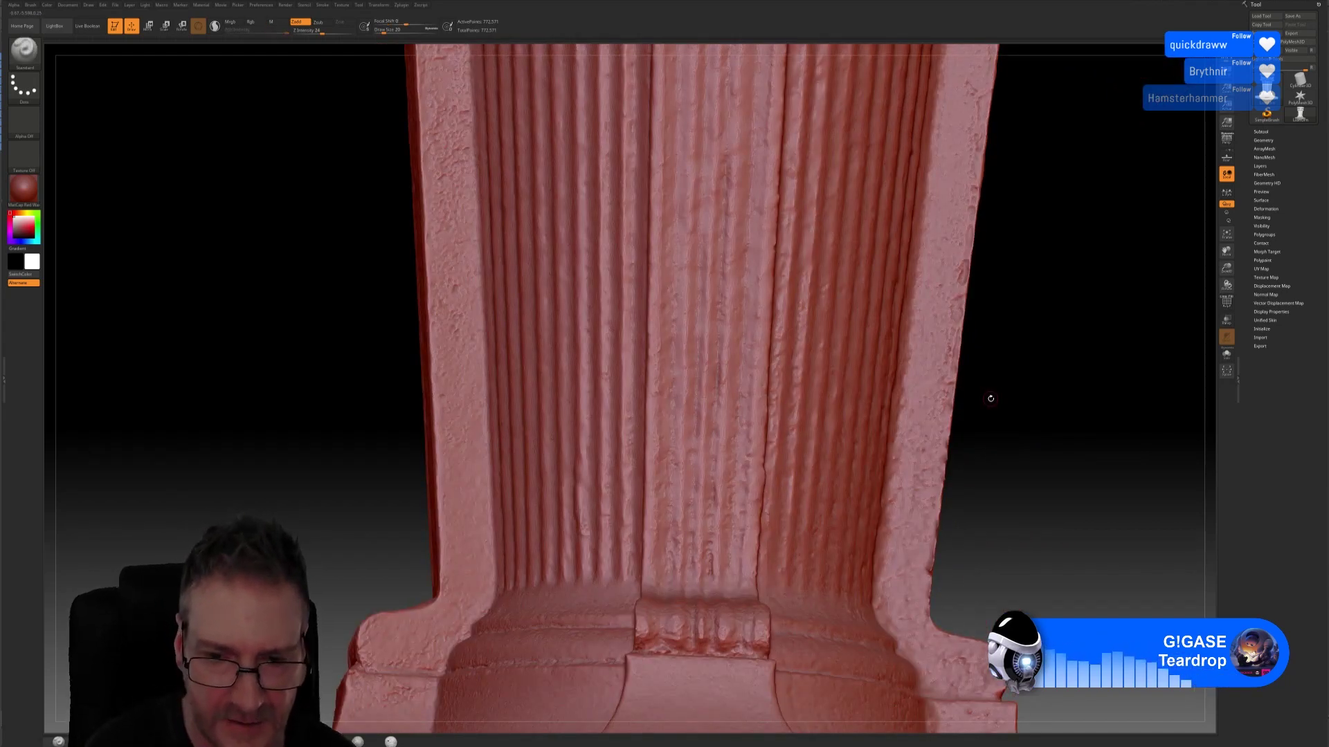
{"action": "key", "text": "shift"}
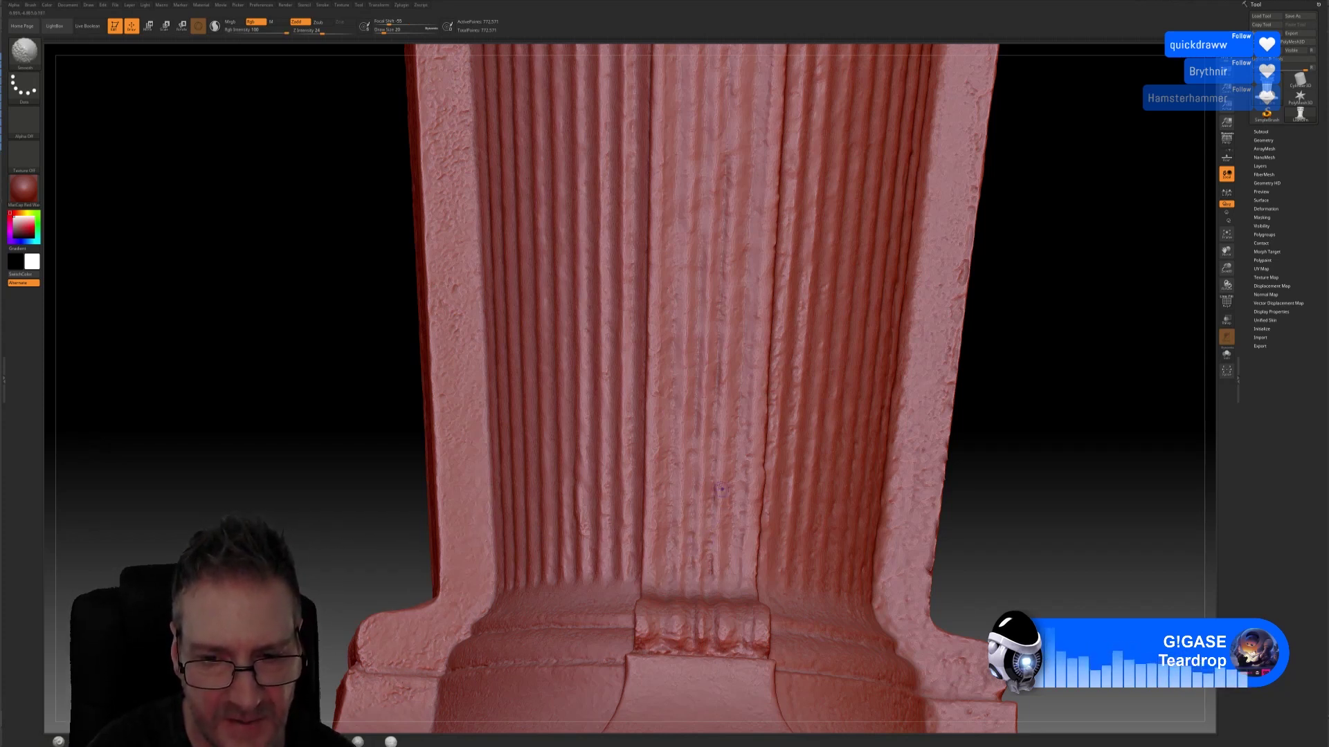
{"action": "key", "text": "shift"}
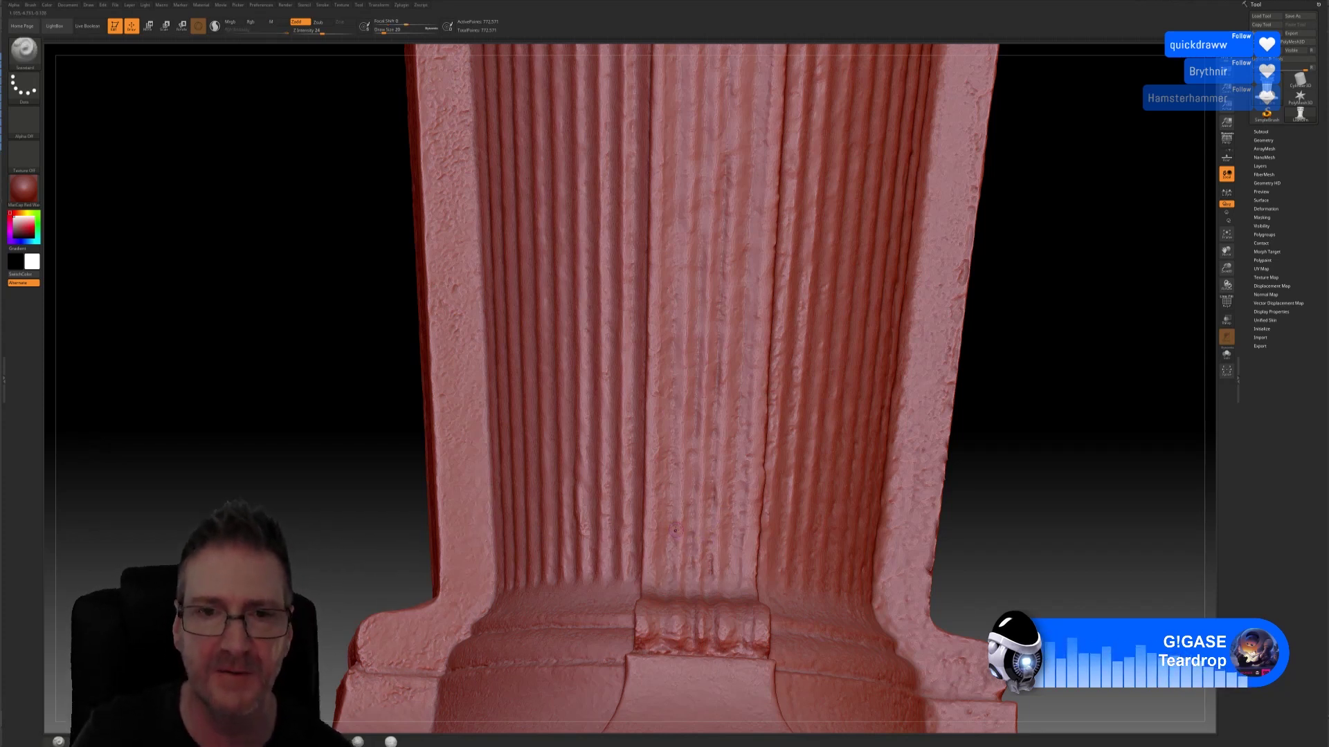
{"action": "scroll", "coordinate": [675, 531], "scroll_direction": "up", "scroll_amount": 2}
{"action": "scroll", "coordinate": [653, 414], "scroll_direction": "down", "scroll_amount": 2}
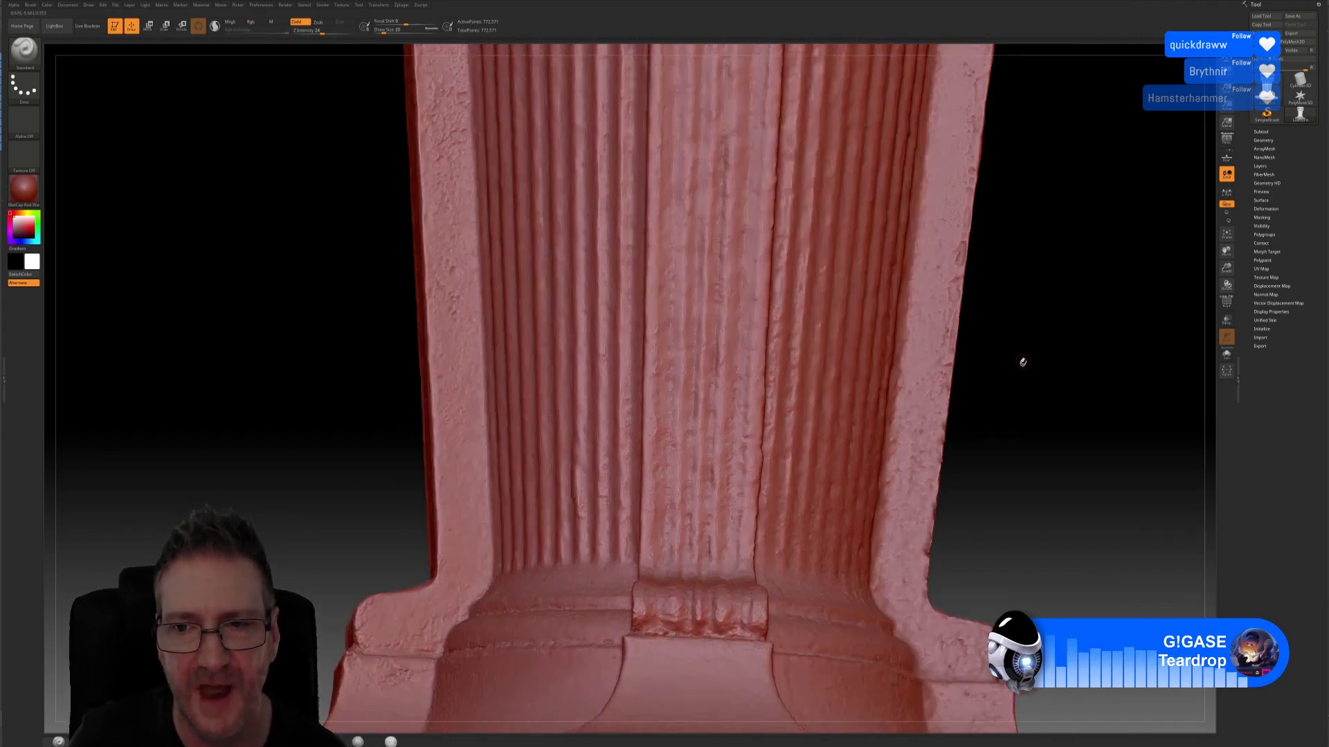
Step: Rotate to another lion-head side of the column and smooth the upper grooves of its pitted central strip
{"action": "left_click_drag", "start_coordinate": [1020, 362], "coordinate": [1074, 459]}
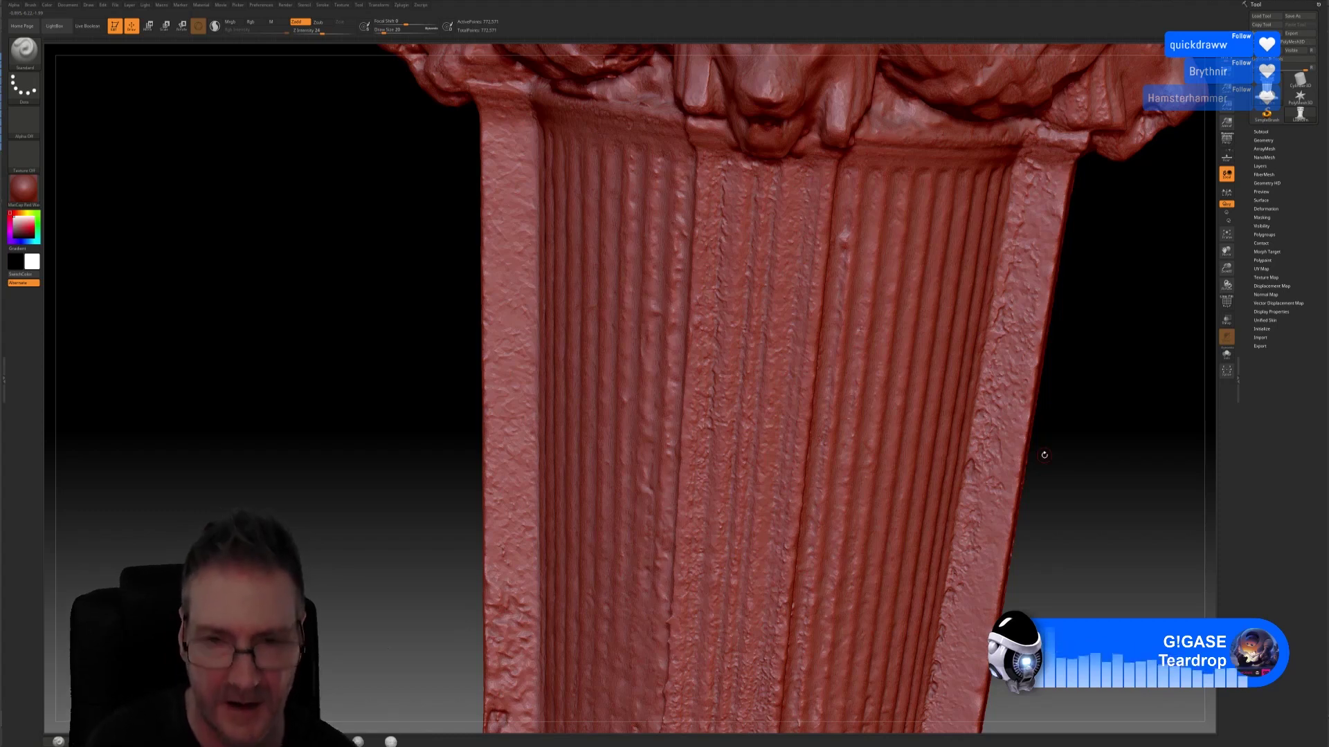
{"action": "key", "text": "shift"}
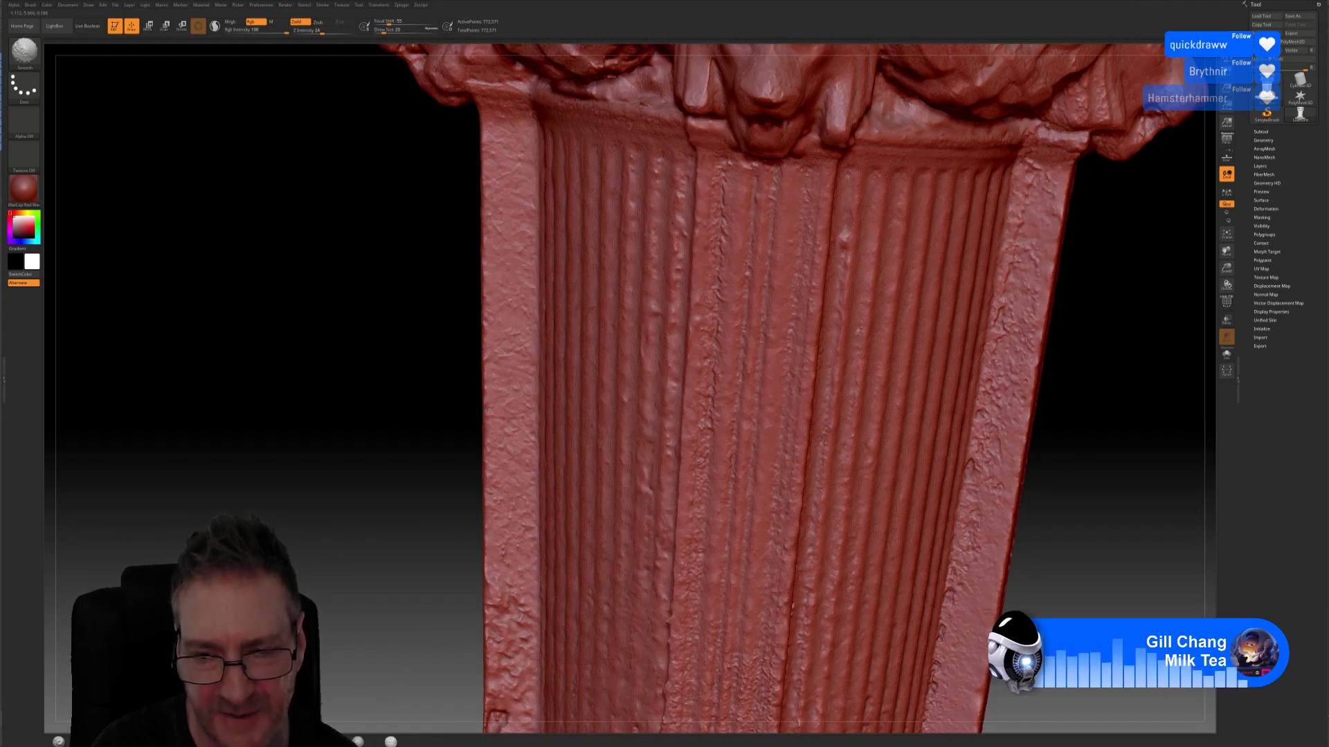
{"action": "key", "text": "shift"}
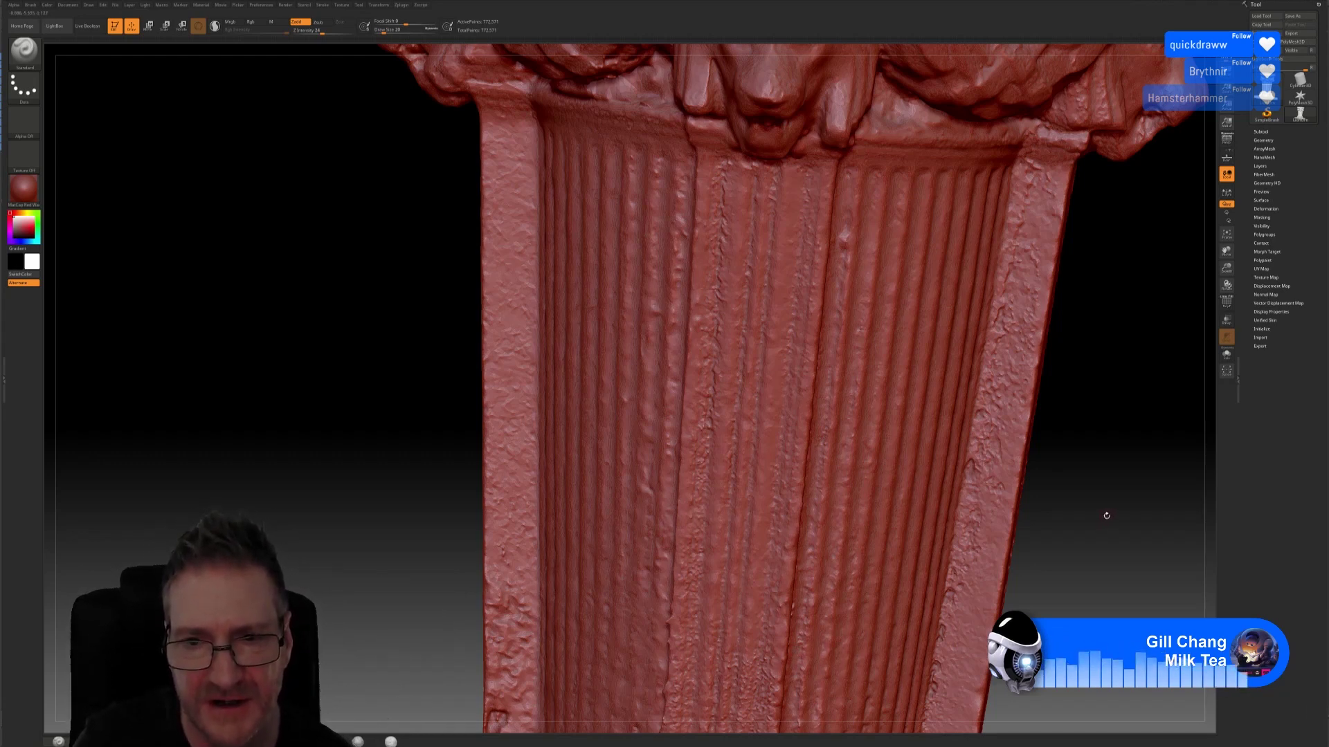
Step: Redefine the lower grooves of this central strip near the base and smooth away their roughness
{"action": "left_click_drag", "start_coordinate": [1103, 513], "coordinate": [1044, 380]}
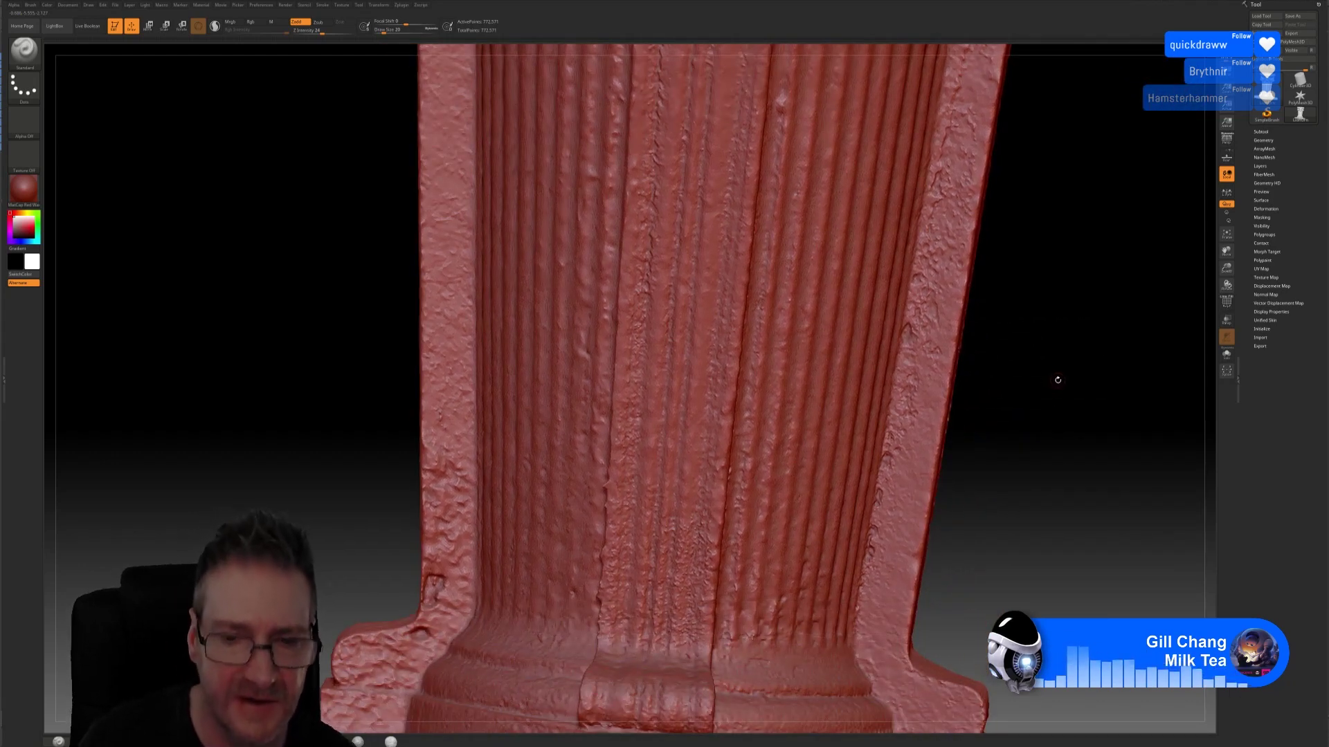
{"action": "key", "text": "shift"}
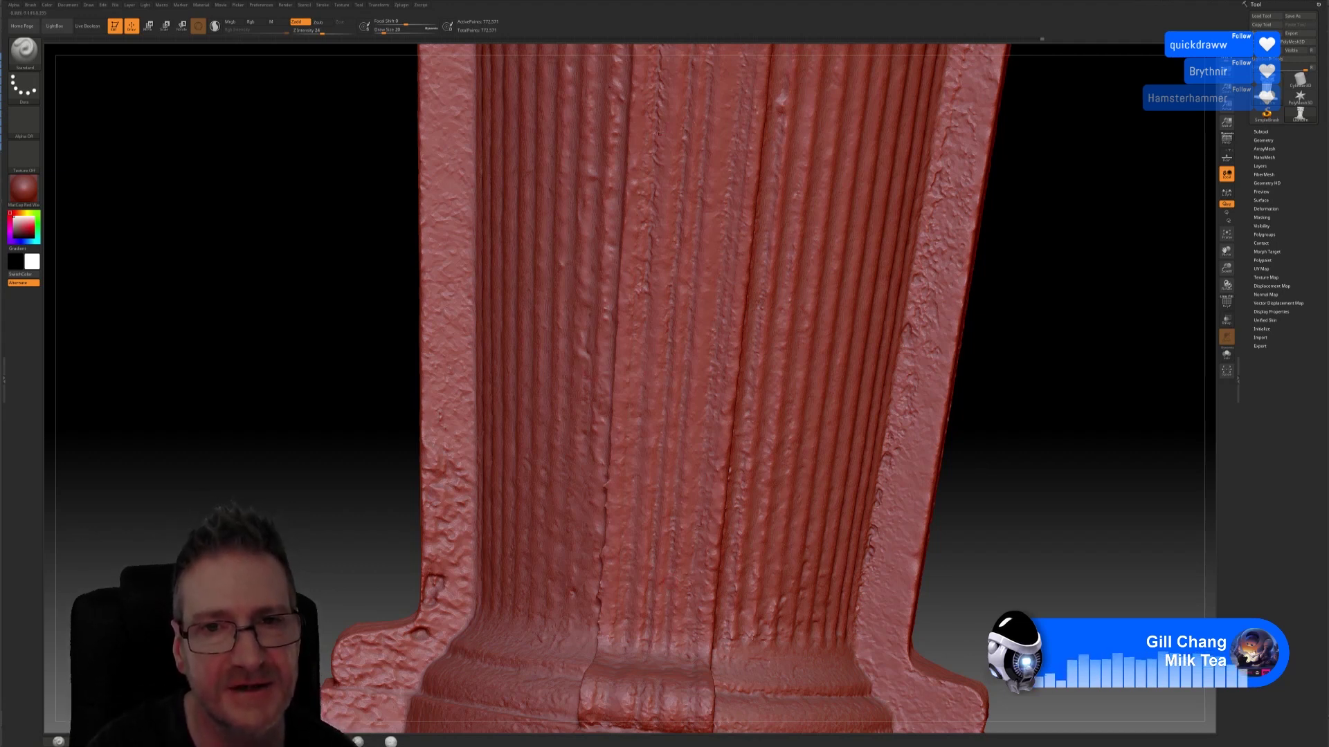
{"action": "key", "text": "shift"}
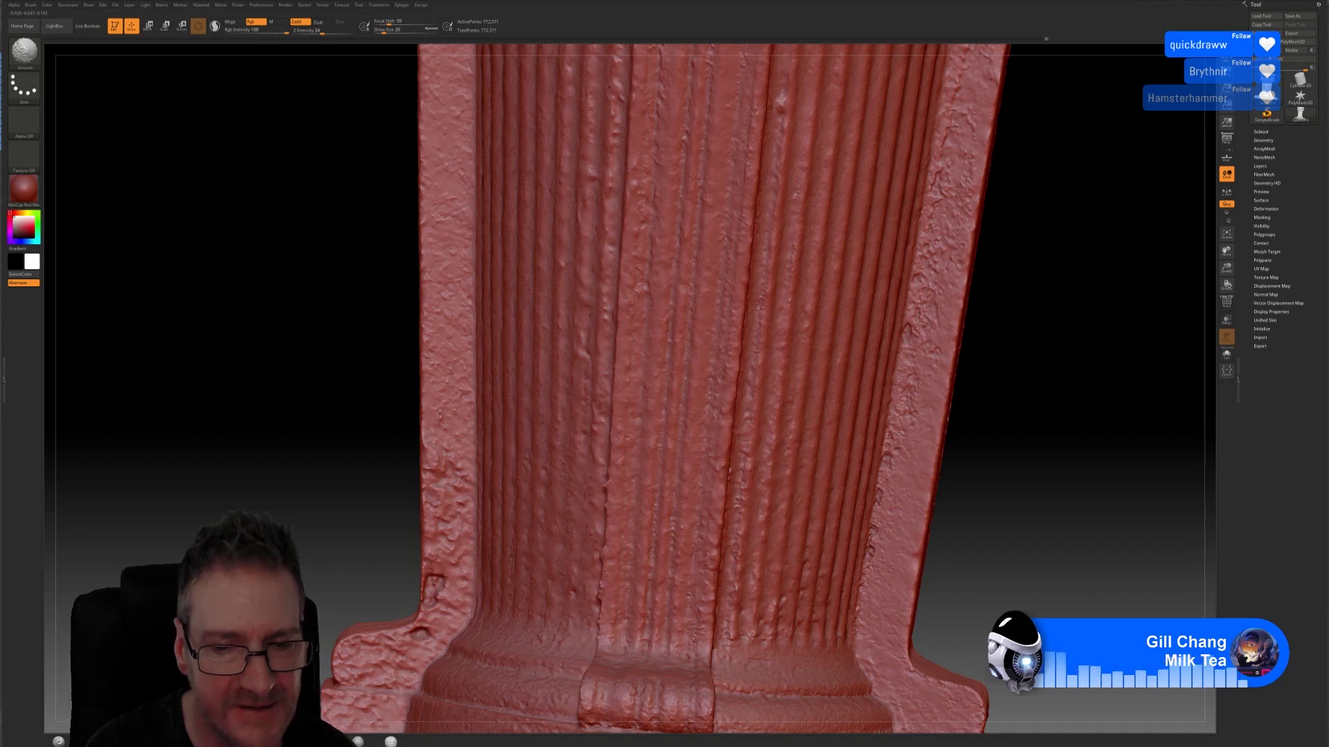
{"action": "key", "text": "shift"}
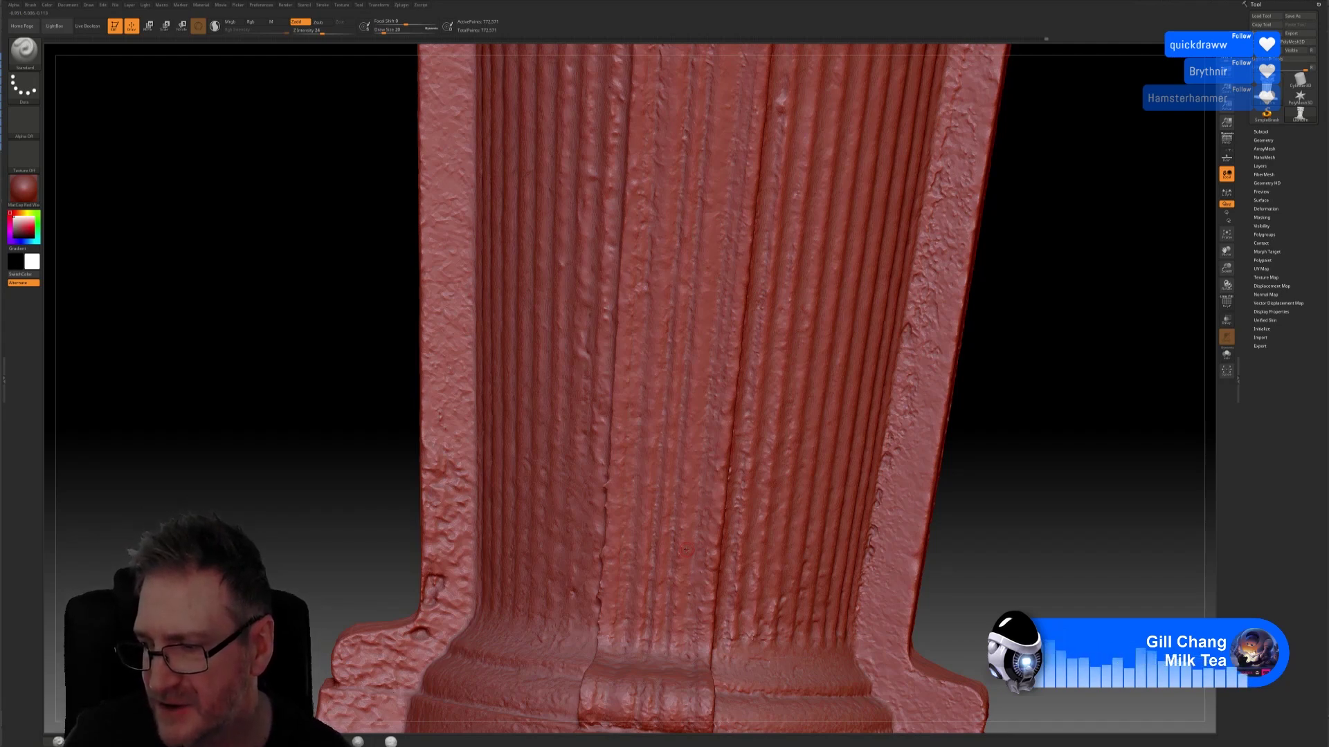
Step: Rotate to the next side of the column and smooth the pitted left and middle grooves of its central strip
{"action": "mouse_move", "coordinate": [1009, 357]}
{"action": "right_mouse_down"}
{"action": "mouse_move", "coordinate": [972, 374]}
{"action": "mouse_move", "coordinate": [1124, 188]}
{"action": "mouse_move", "coordinate": [969, 235]}
{"action": "right_mouse_up"}
{"action": "right_click_drag", "start_coordinate": [299, 173], "coordinate": [300, 132]}
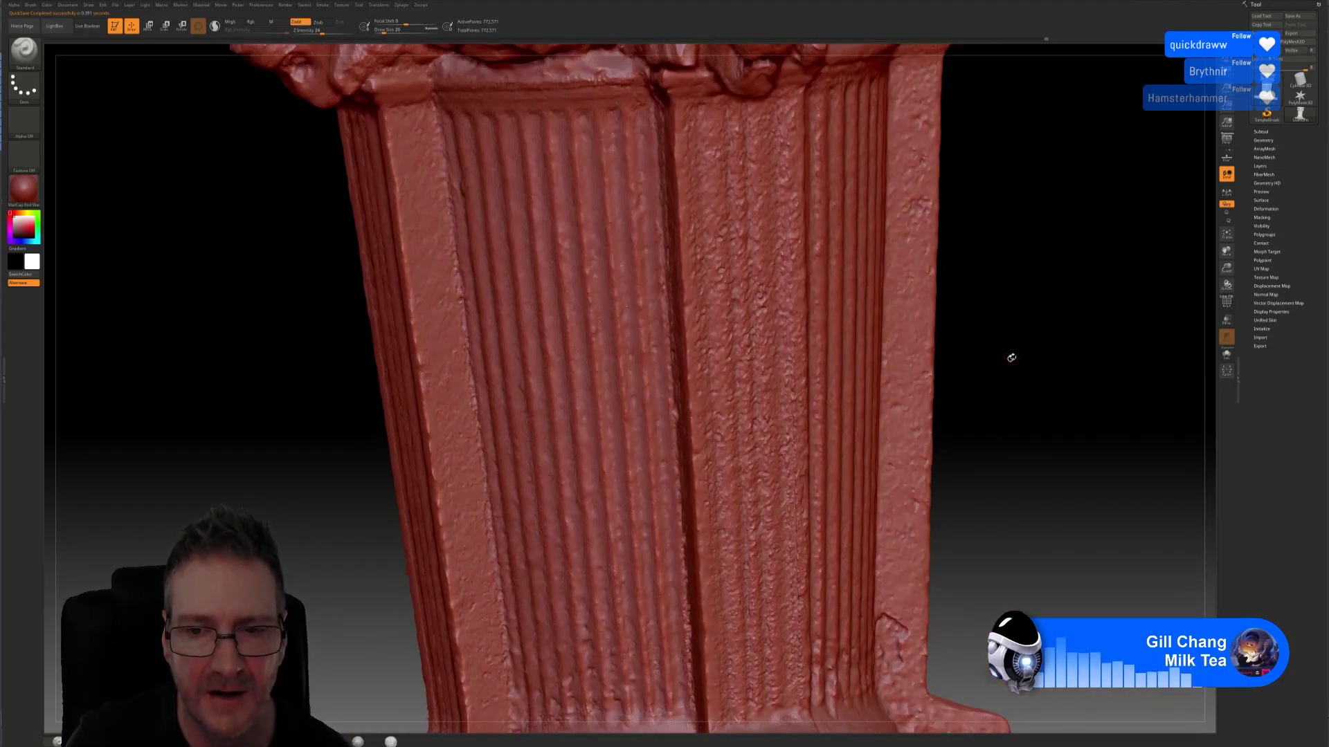
{"action": "mouse_move", "coordinate": [1008, 356]}
{"action": "right_mouse_down"}
{"action": "mouse_move", "coordinate": [955, 409]}
{"action": "mouse_move", "coordinate": [997, 388]}
{"action": "right_mouse_up"}
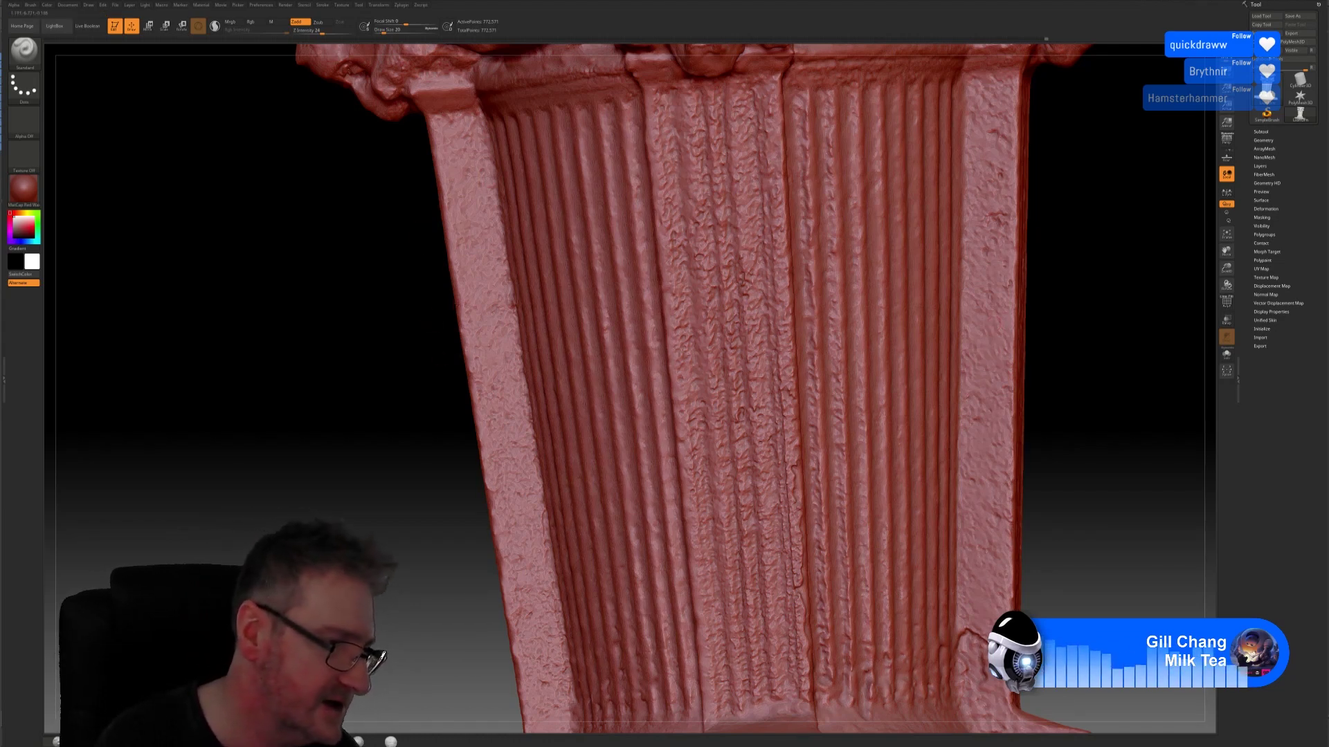
{"action": "key", "text": "shift"}
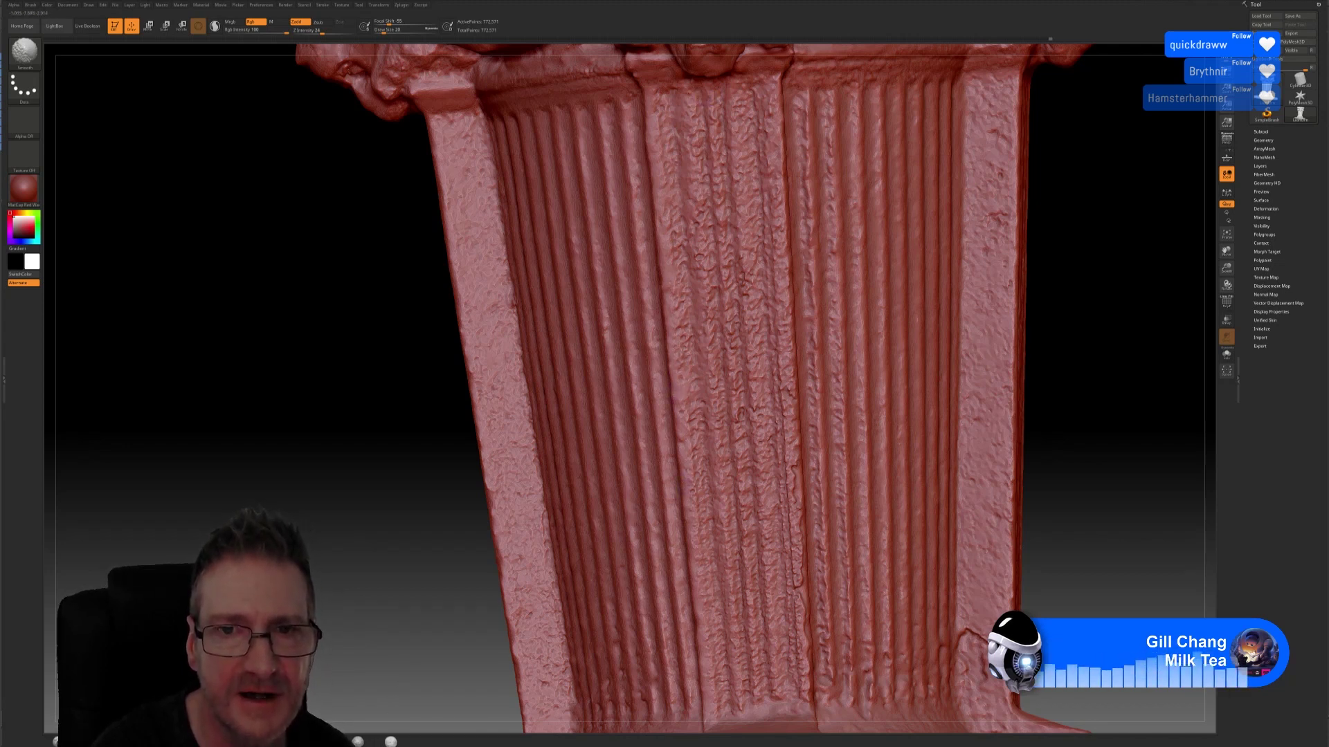
{"action": "key", "text": "shift"}
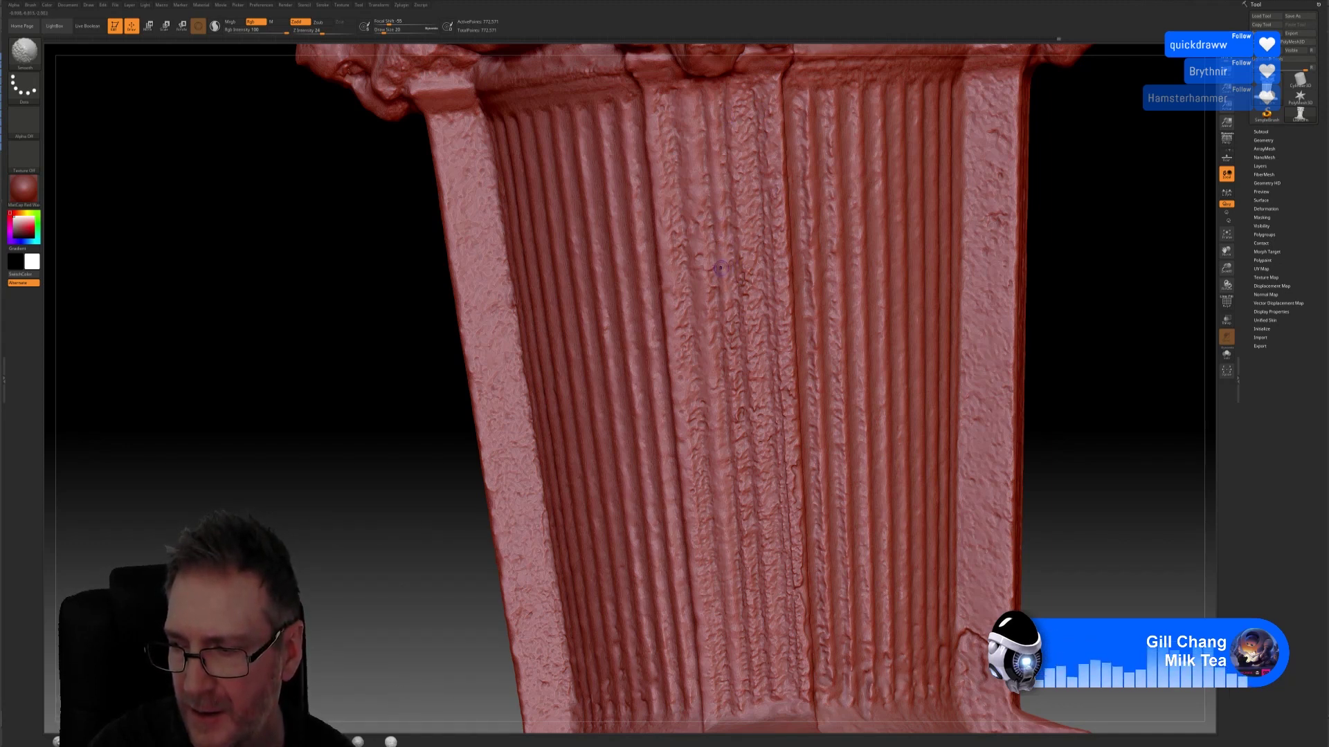
{"action": "key", "text": "shift"}
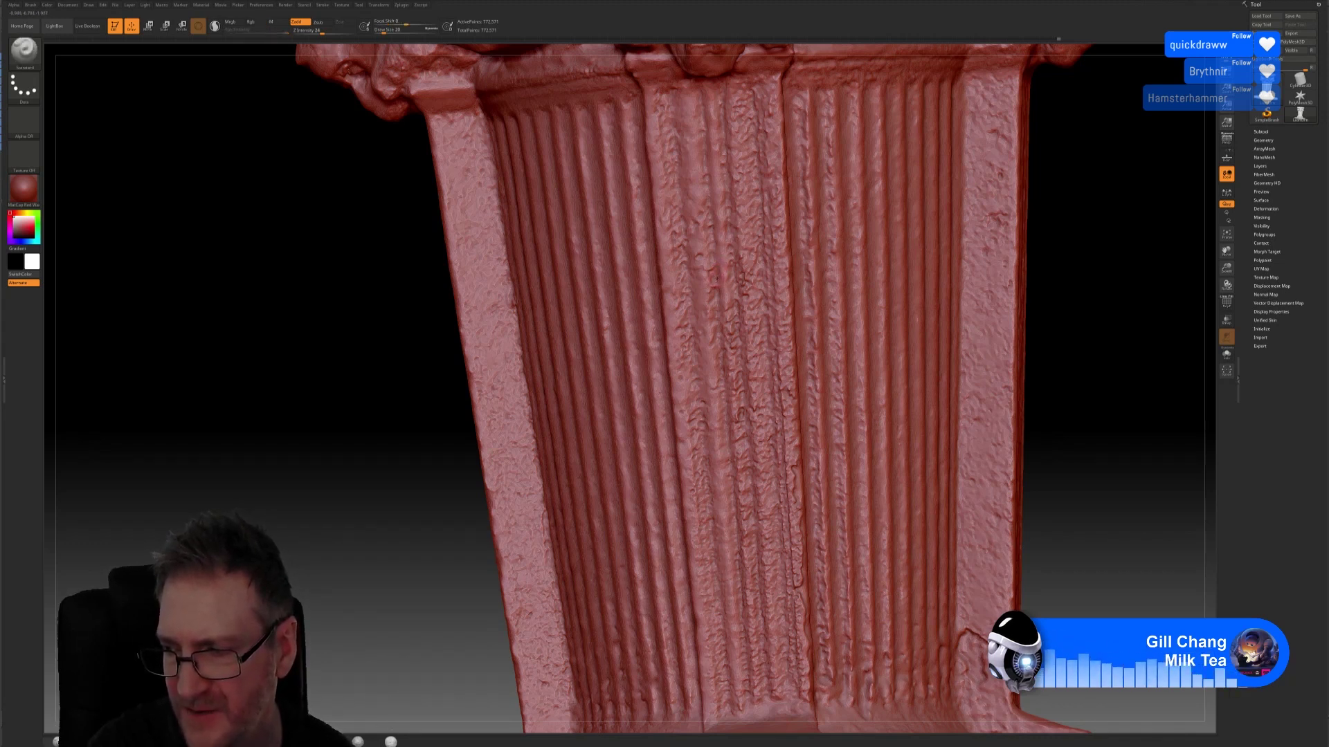
{"action": "key", "text": "shift"}
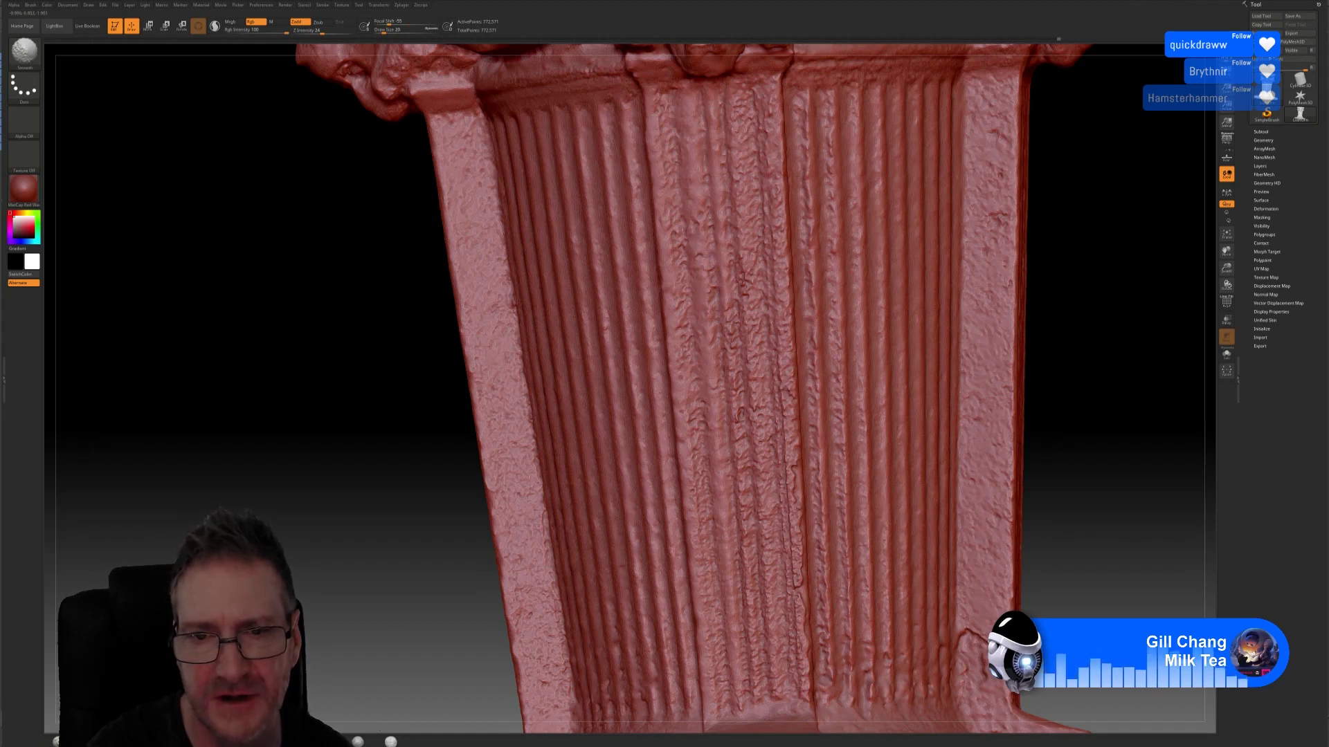
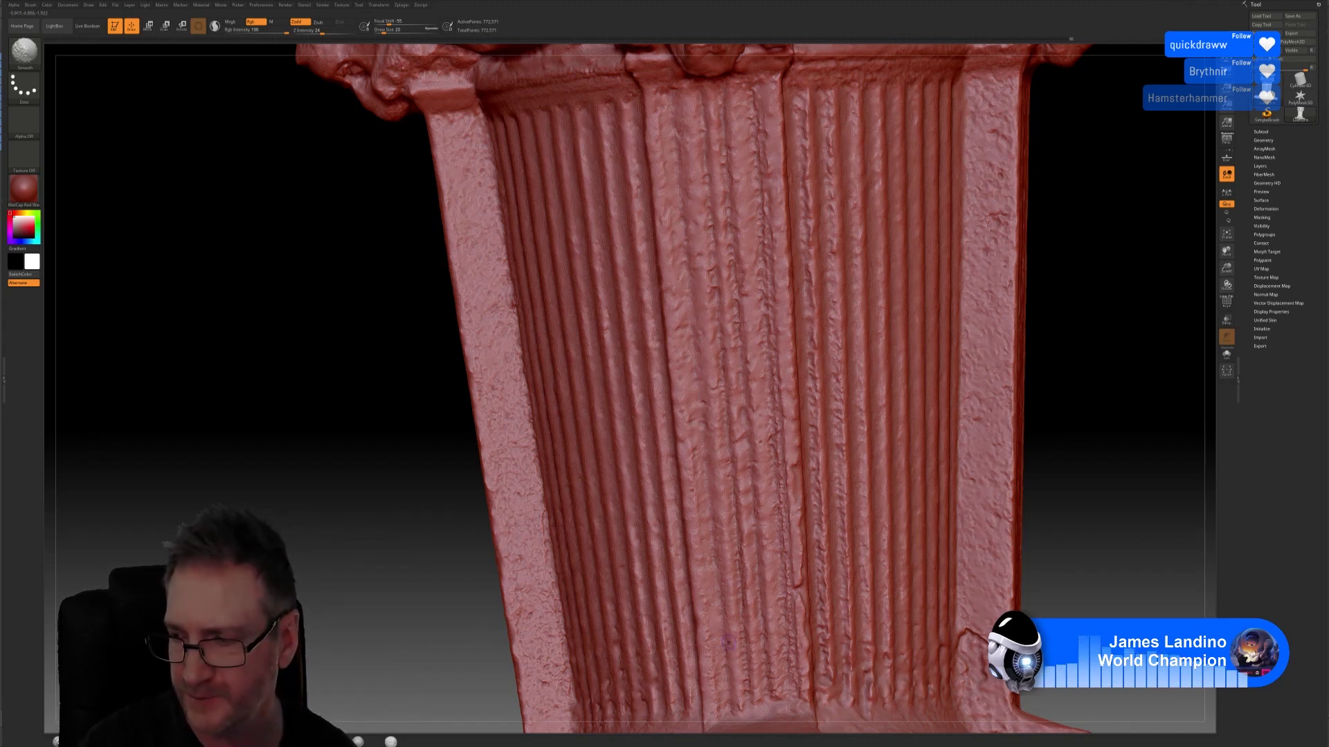
Step: Smooth the remaining rough grooves along the right edge of the same central strip down to its base
{"action": "key", "text": "shift"}
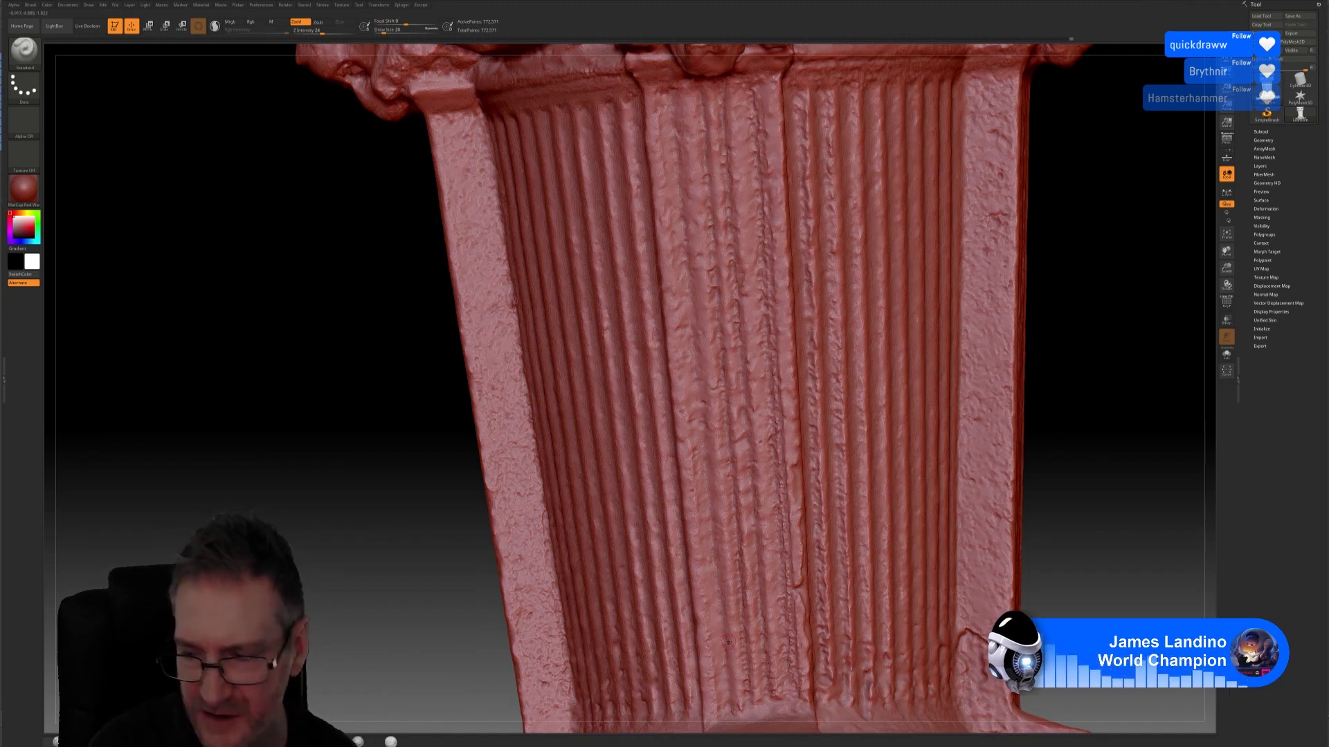
{"action": "key", "text": "shift"}
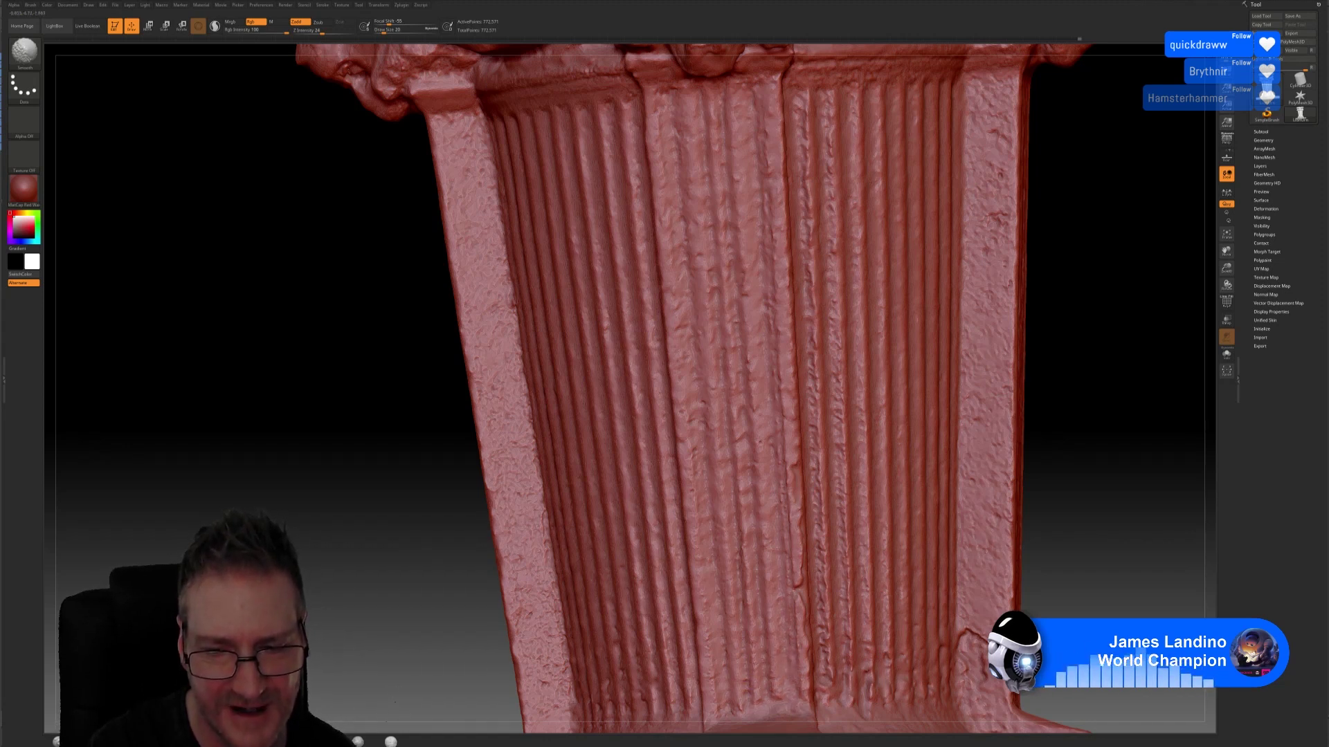
{"action": "key", "text": "shift"}
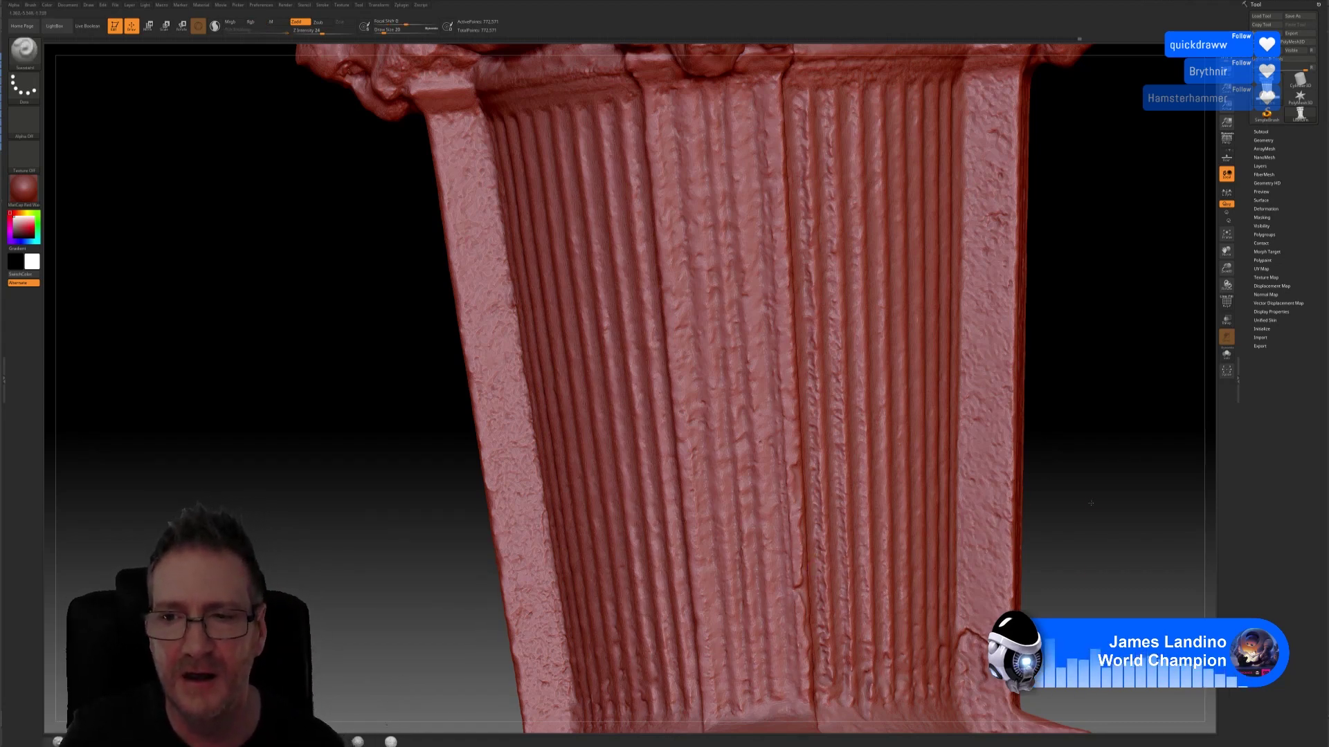
Step: Turn to another lion-head side of the column and soften the pitting on its rough central strip
{"action": "left_click_drag", "start_coordinate": [1087, 508], "coordinate": [1156, 504]}
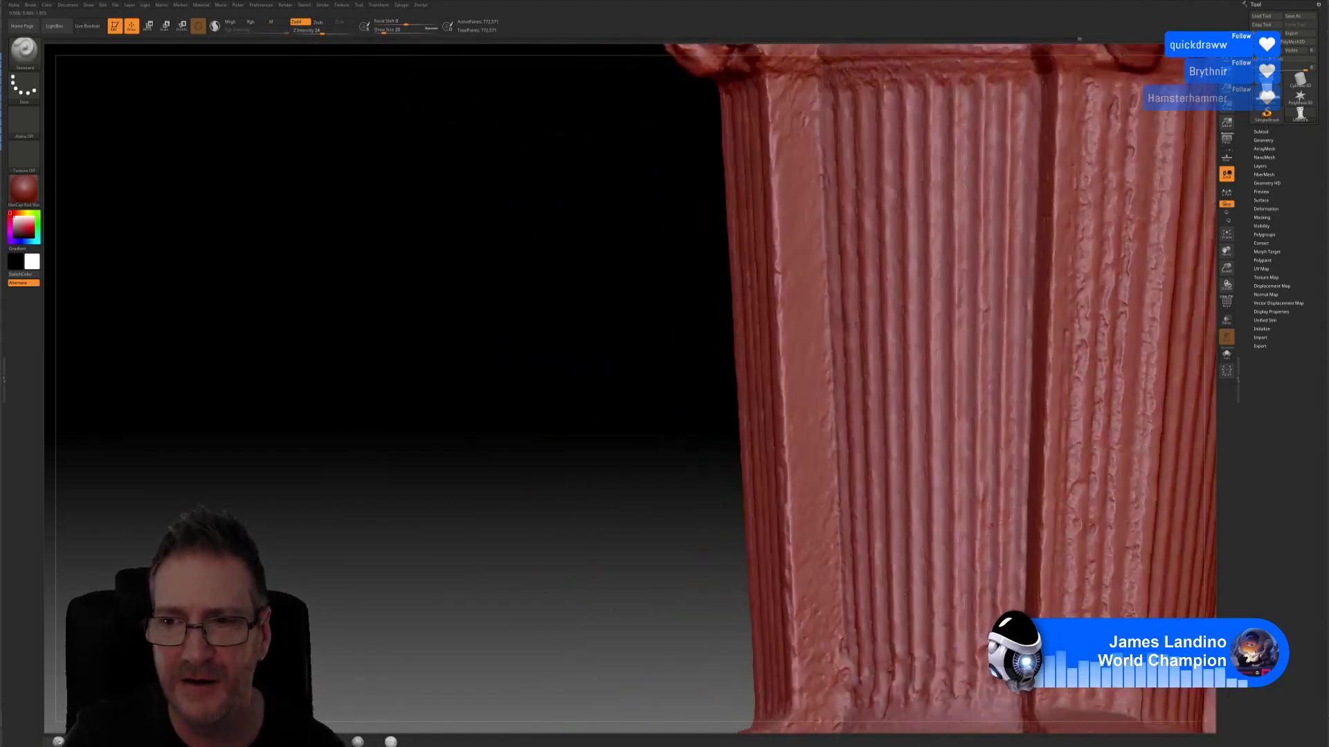
{"action": "left_click_drag", "start_coordinate": [991, 525], "coordinate": [810, 559]}
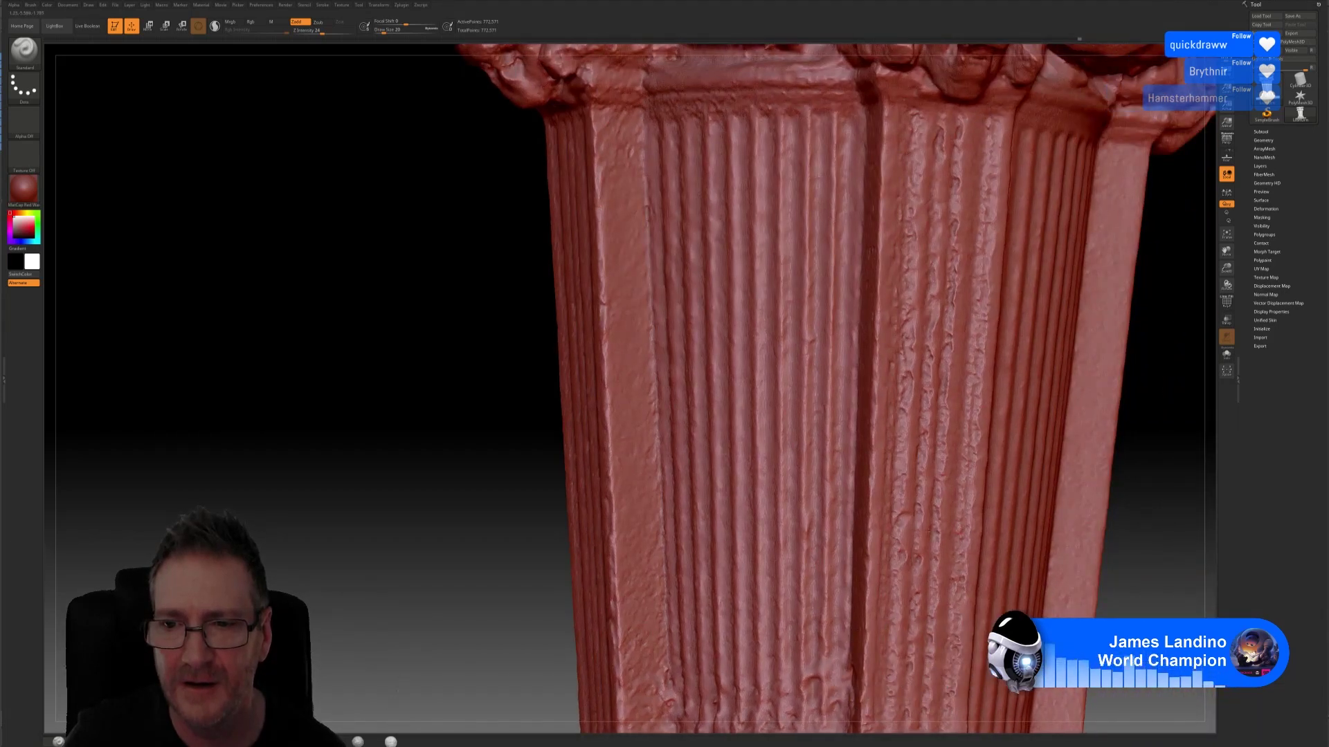
{"action": "left_click_drag", "start_coordinate": [929, 531], "coordinate": [942, 514]}
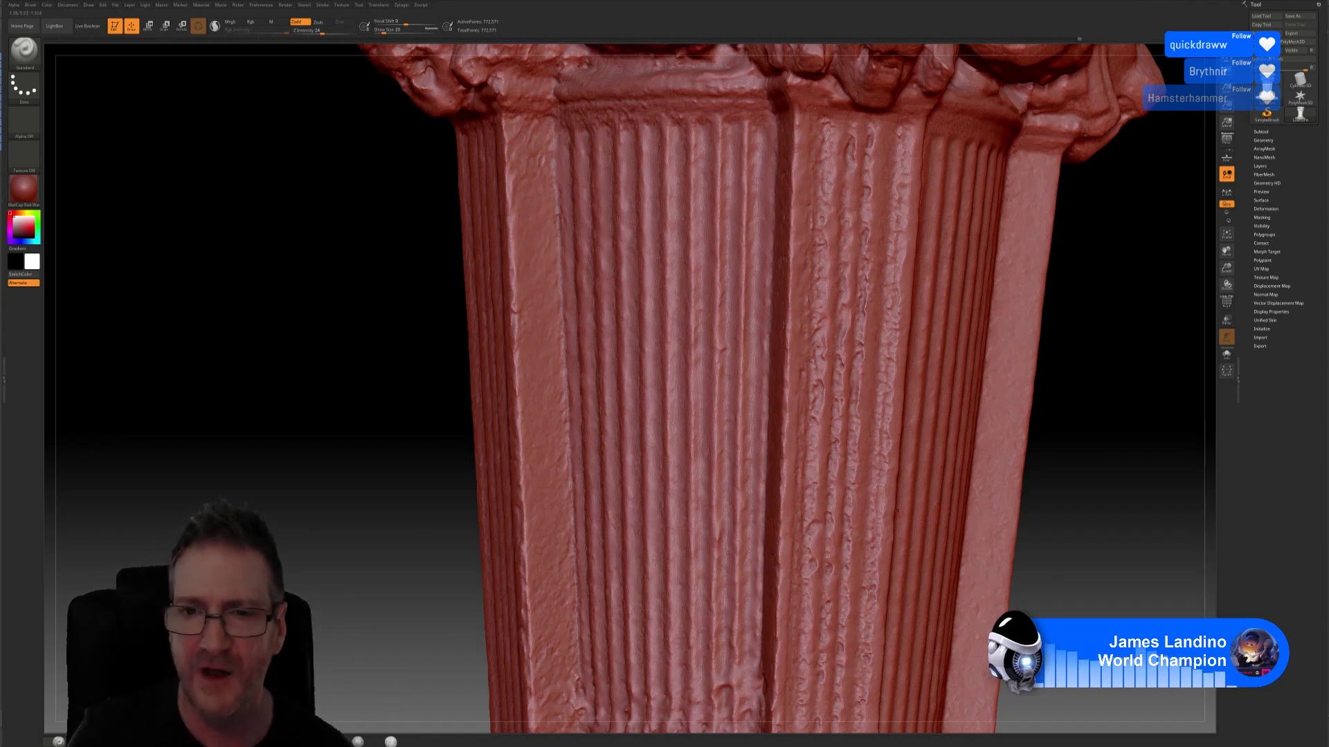
{"action": "left_click_drag", "start_coordinate": [1043, 397], "coordinate": [589, 363]}
{"action": "left_click_drag", "start_coordinate": [489, 357], "coordinate": [467, 375]}
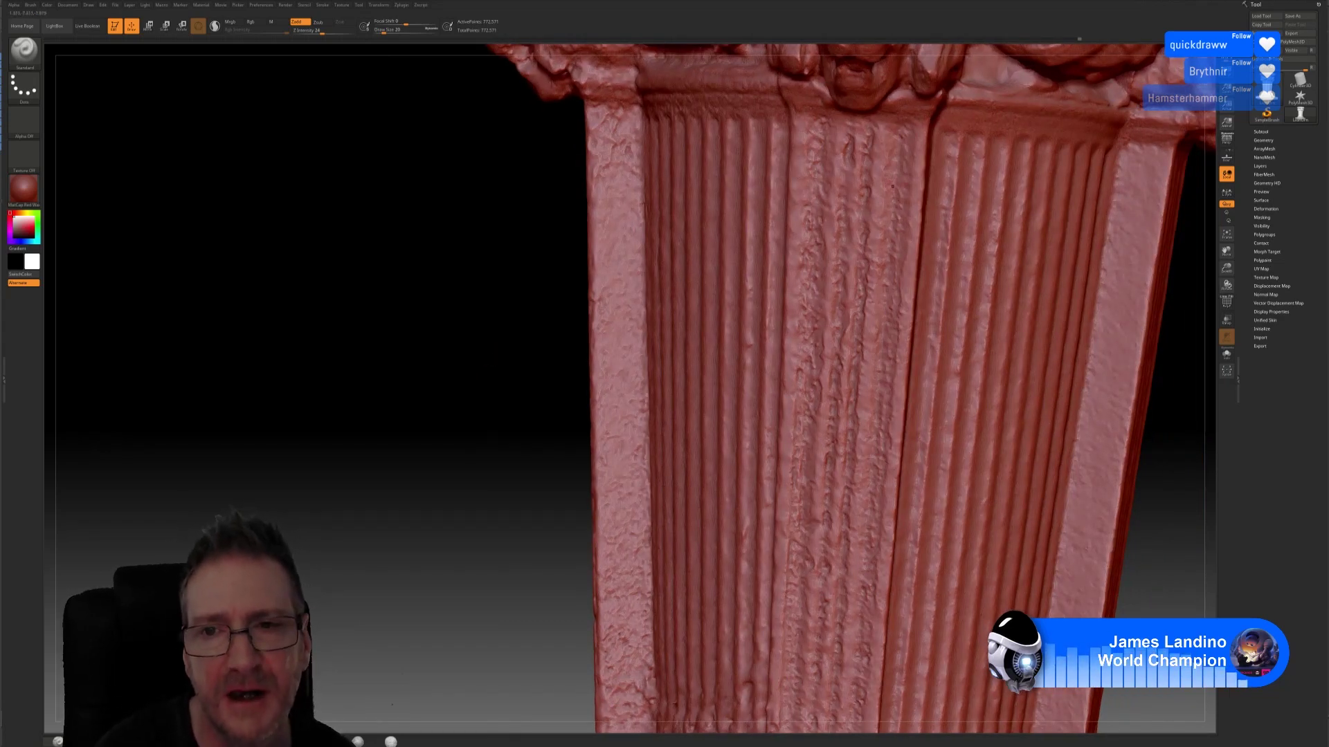
{"action": "key", "text": "shift"}
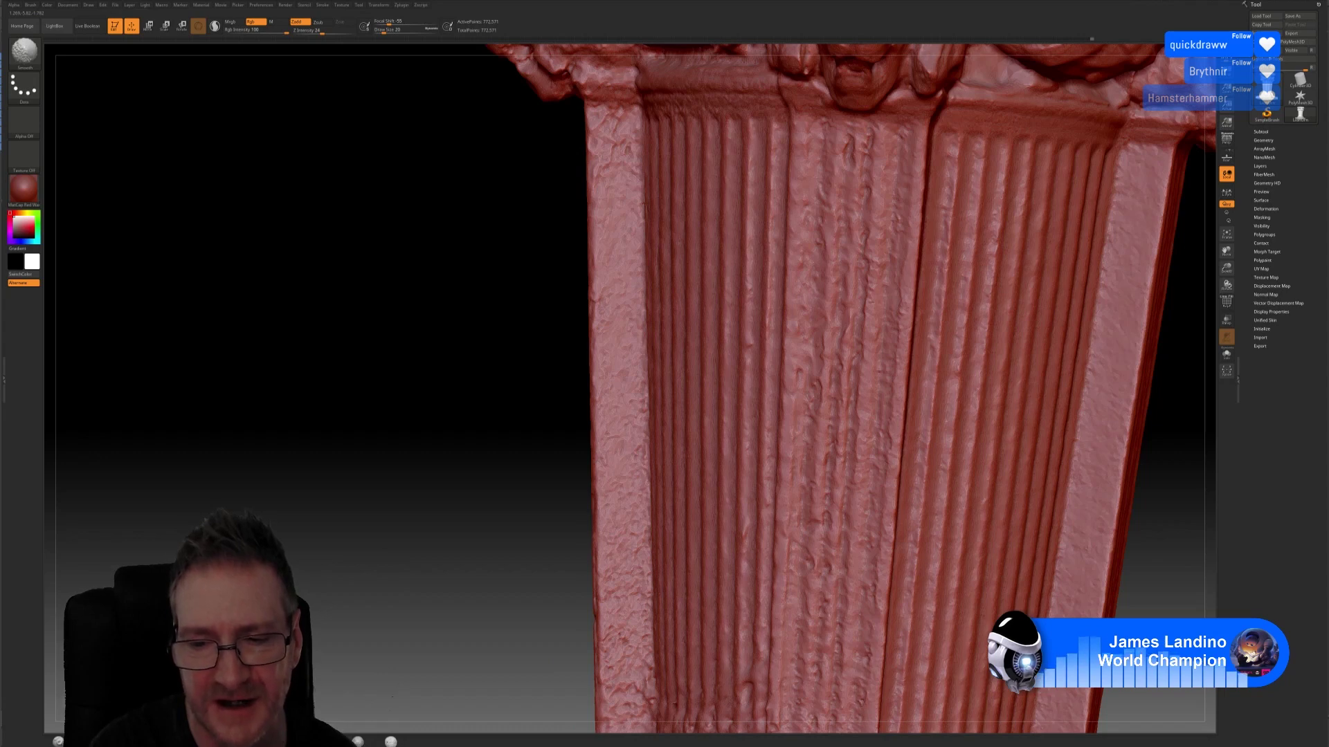
{"action": "key", "text": "shift"}
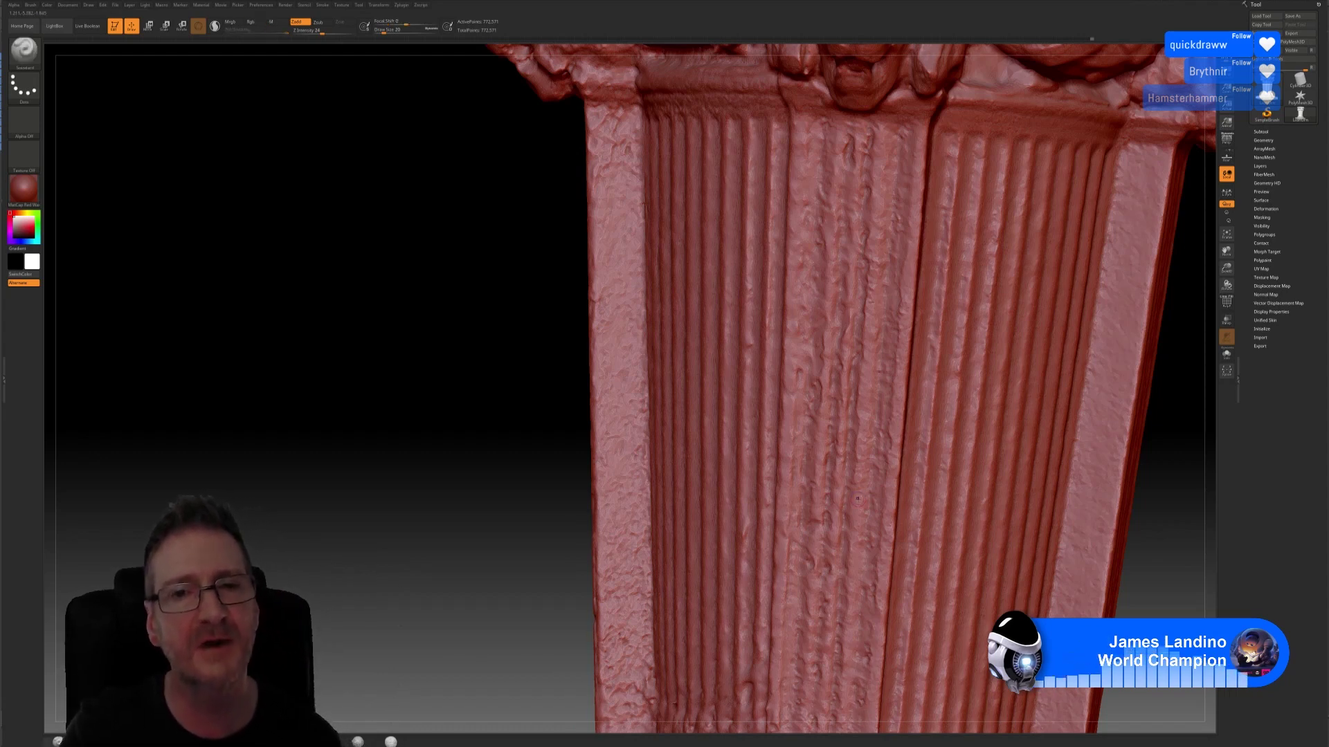
Step: Examine the whole column from several sides to compare the smoothed strips with the ones that are still pitted
{"action": "left_click_drag", "start_coordinate": [366, 243], "coordinate": [317, 223], "text": "alt"}
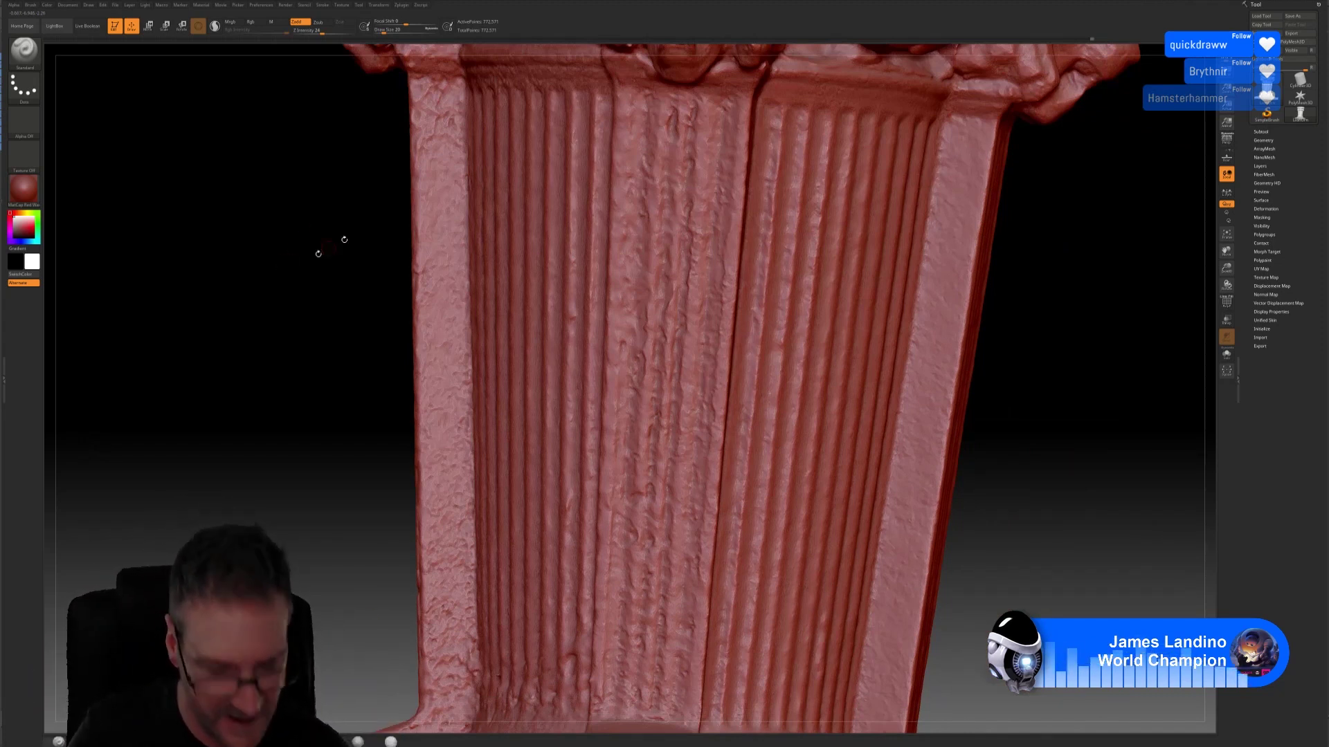
{"action": "mouse_move", "coordinate": [1032, 321]}
{"action": "left_mouse_down", "text": "alt"}
{"action": "mouse_move", "coordinate": [1010, 305]}
{"action": "mouse_move", "coordinate": [870, 353]}
{"action": "mouse_move", "coordinate": [1024, 358]}
{"action": "left_mouse_up", "text": "alt"}
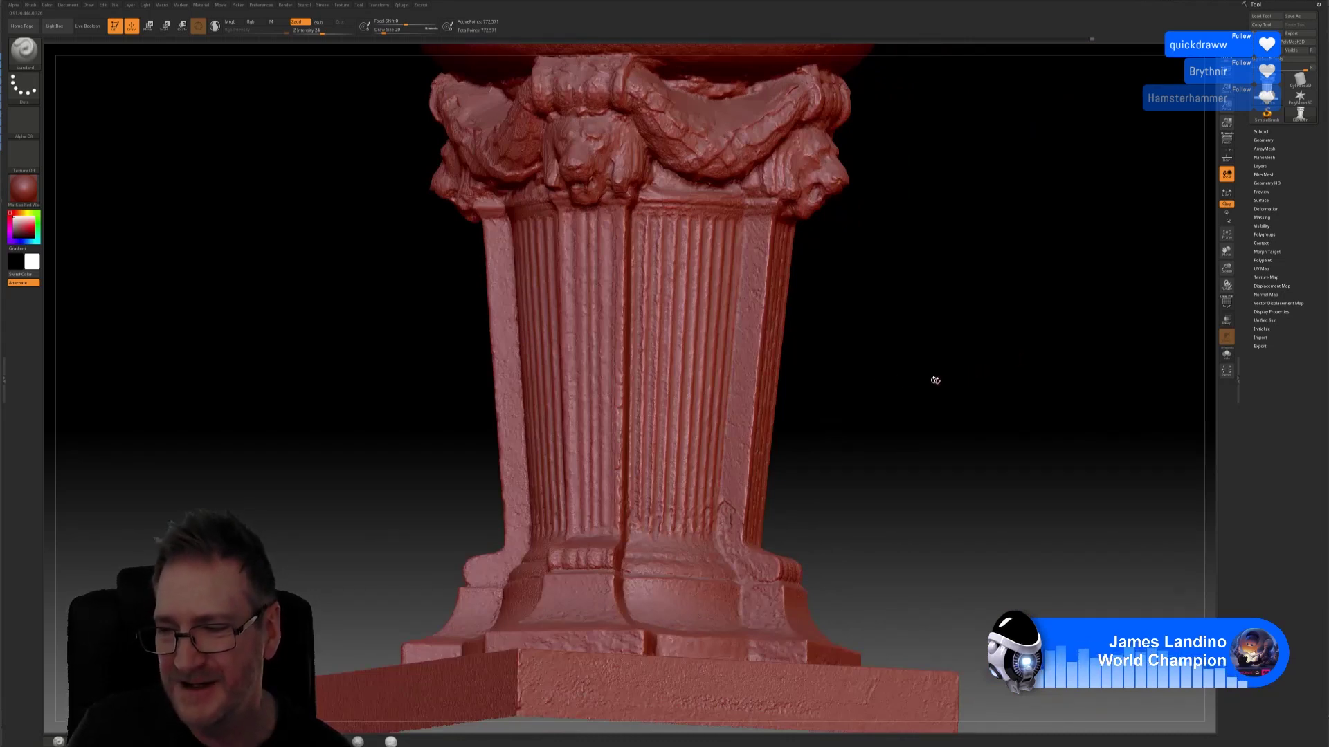
{"action": "mouse_move", "coordinate": [358, 288]}
{"action": "left_mouse_down"}
{"action": "mouse_move", "coordinate": [392, 297]}
{"action": "mouse_move", "coordinate": [368, 296]}
{"action": "left_mouse_up"}
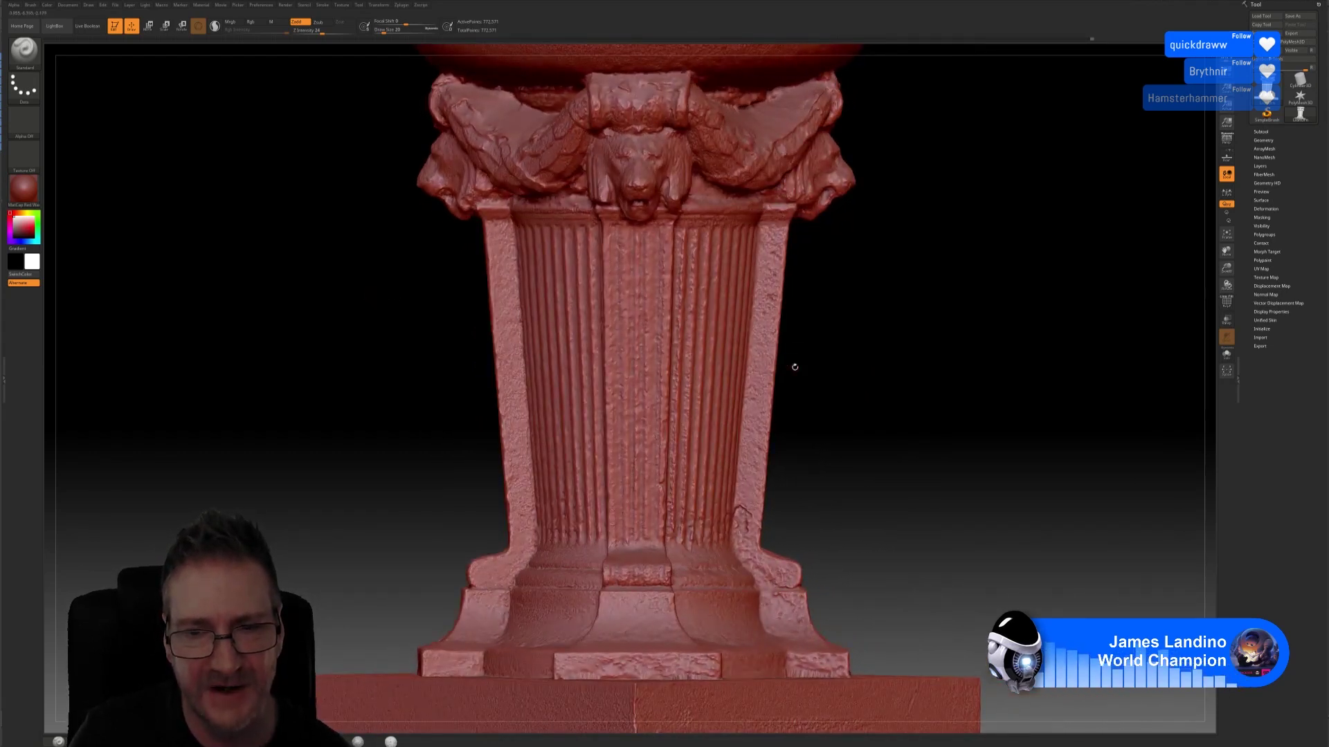
{"action": "left_click_drag", "start_coordinate": [795, 368], "coordinate": [754, 369]}
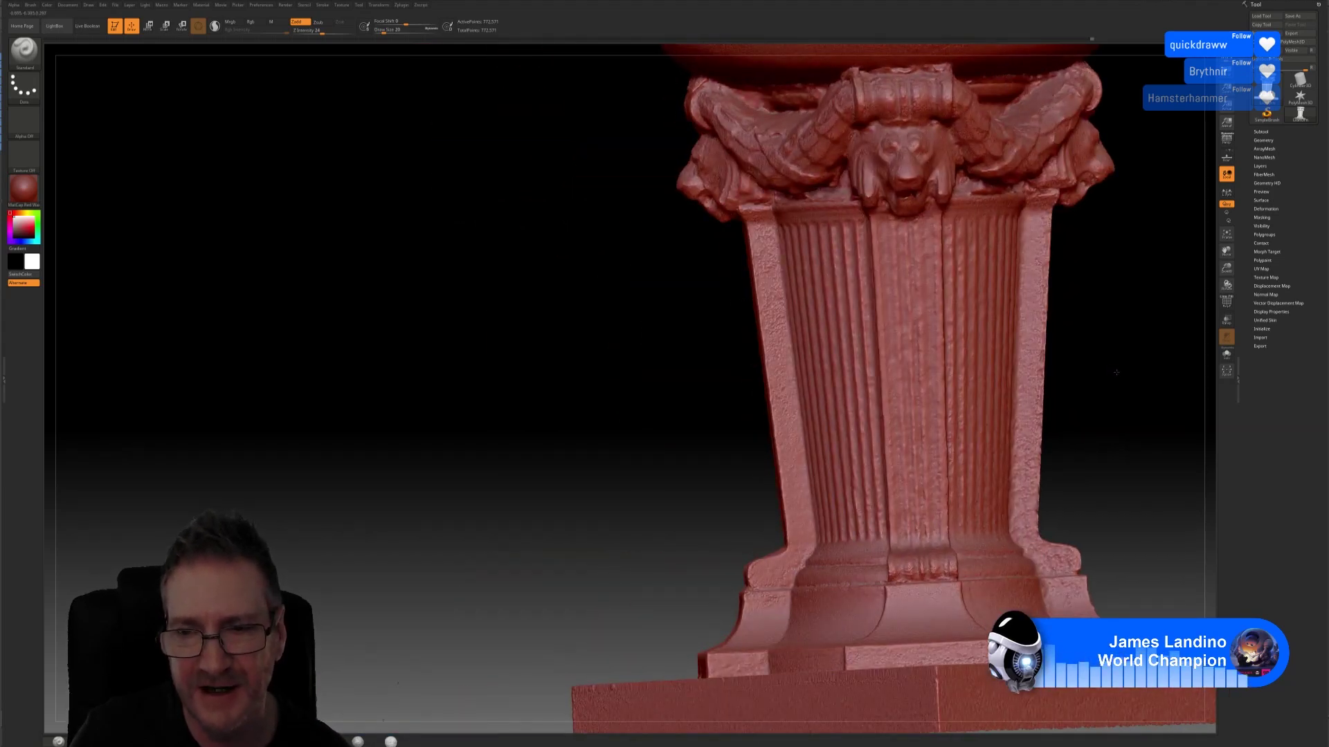
{"action": "left_click_drag", "start_coordinate": [1115, 374], "coordinate": [1005, 373]}
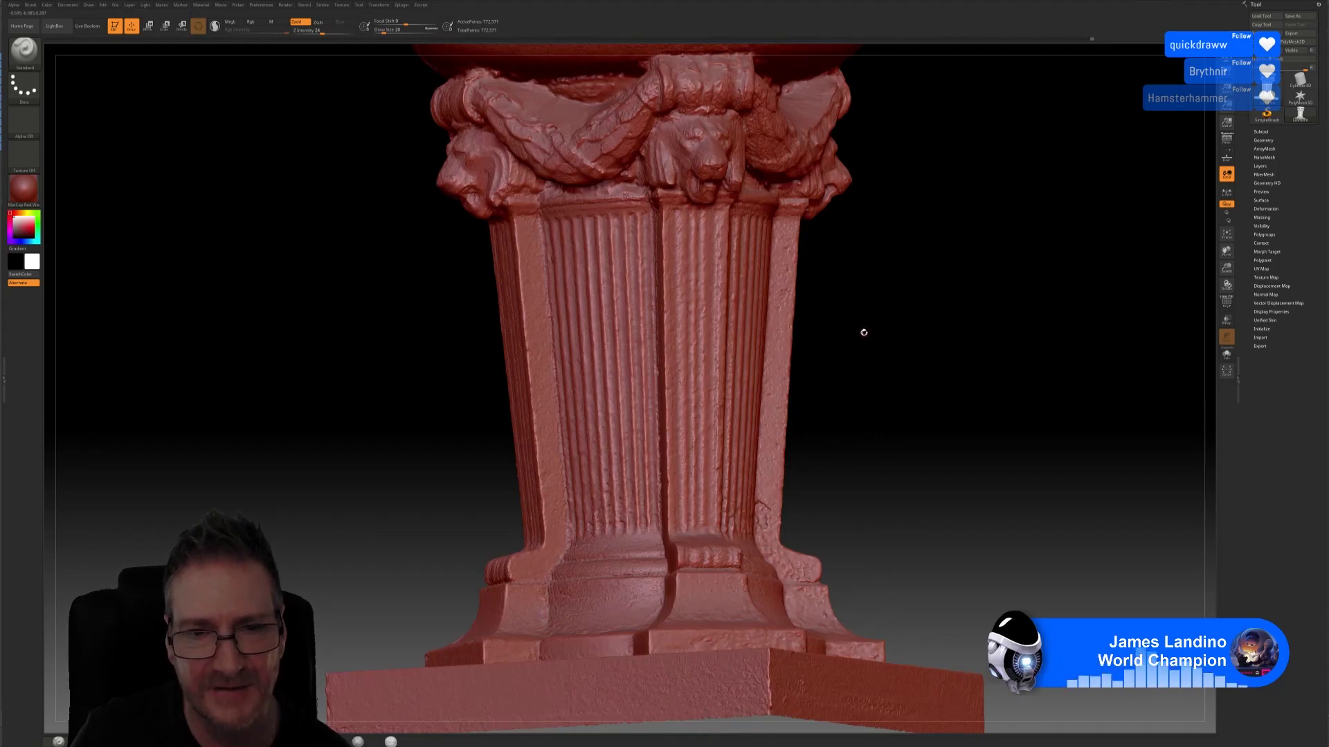
{"action": "left_click_drag", "start_coordinate": [849, 339], "coordinate": [845, 368]}
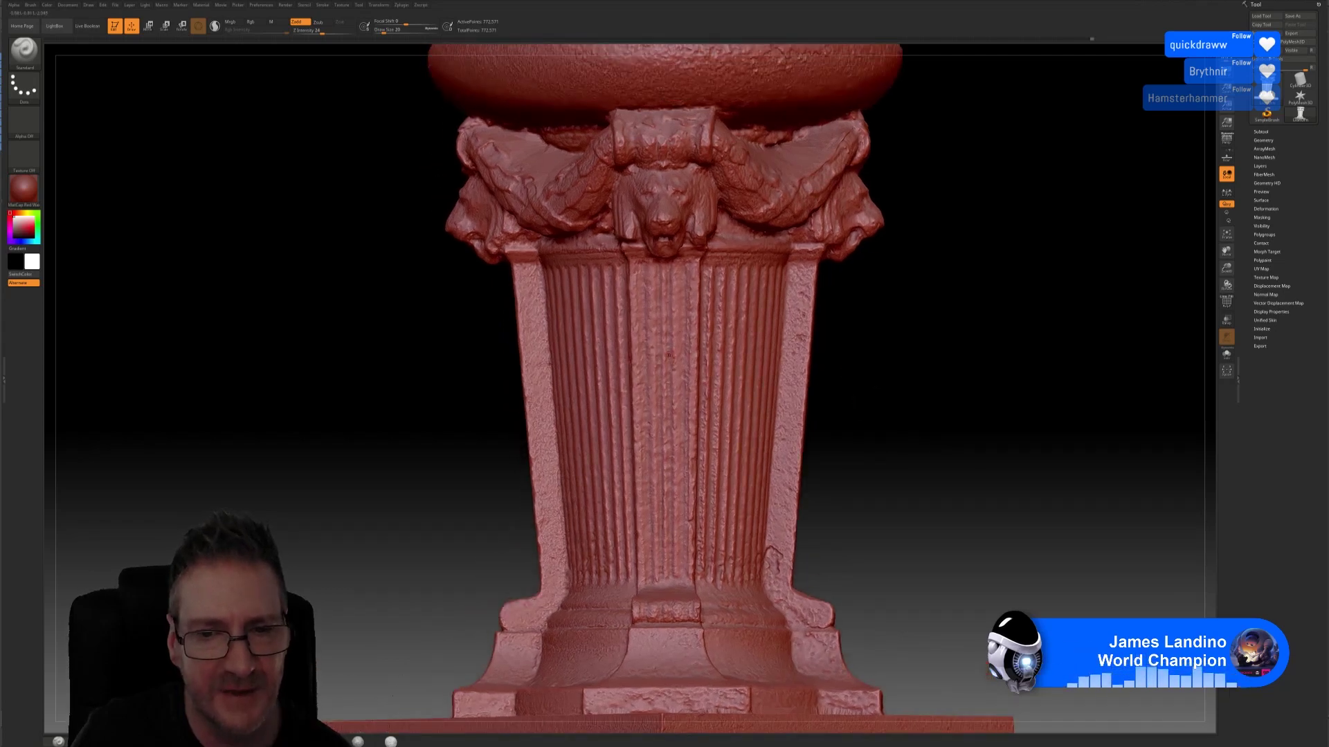
{"action": "scroll", "coordinate": [668, 355], "scroll_direction": "up", "scroll_amount": 5}
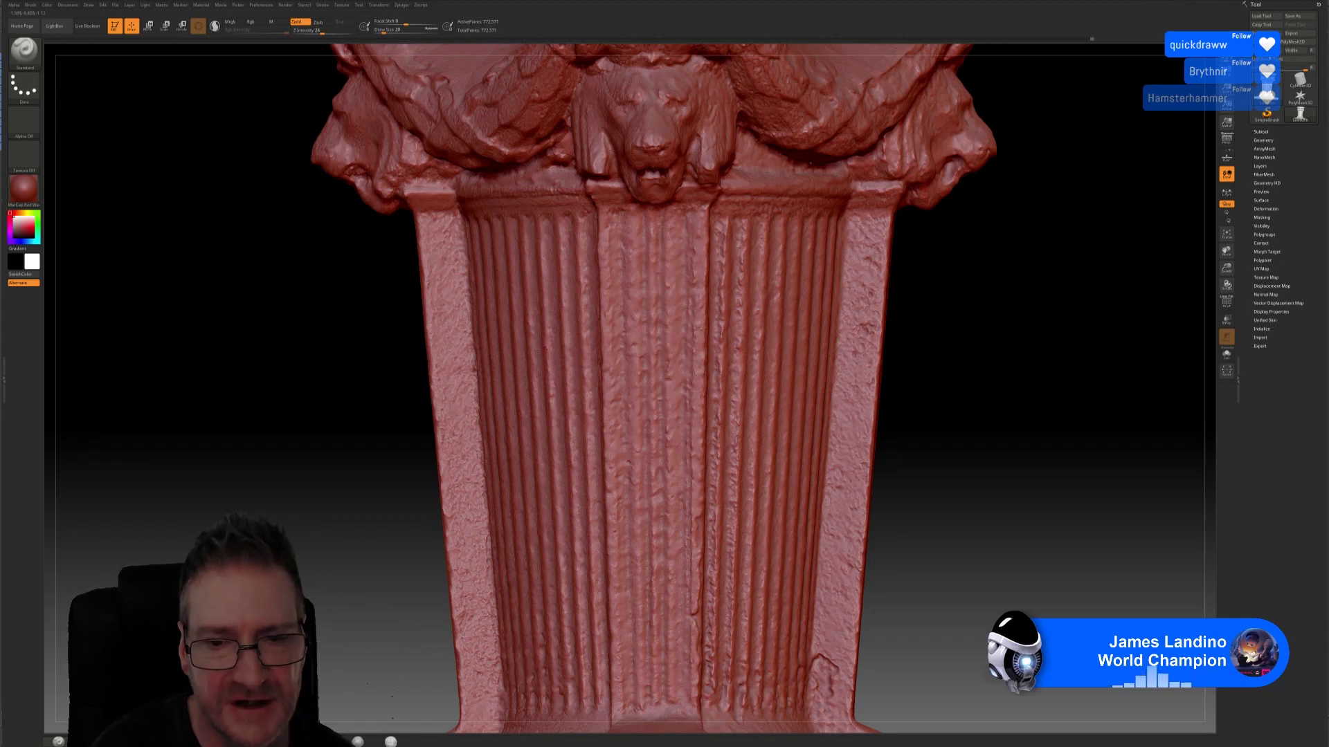
{"action": "key", "text": "shift"}
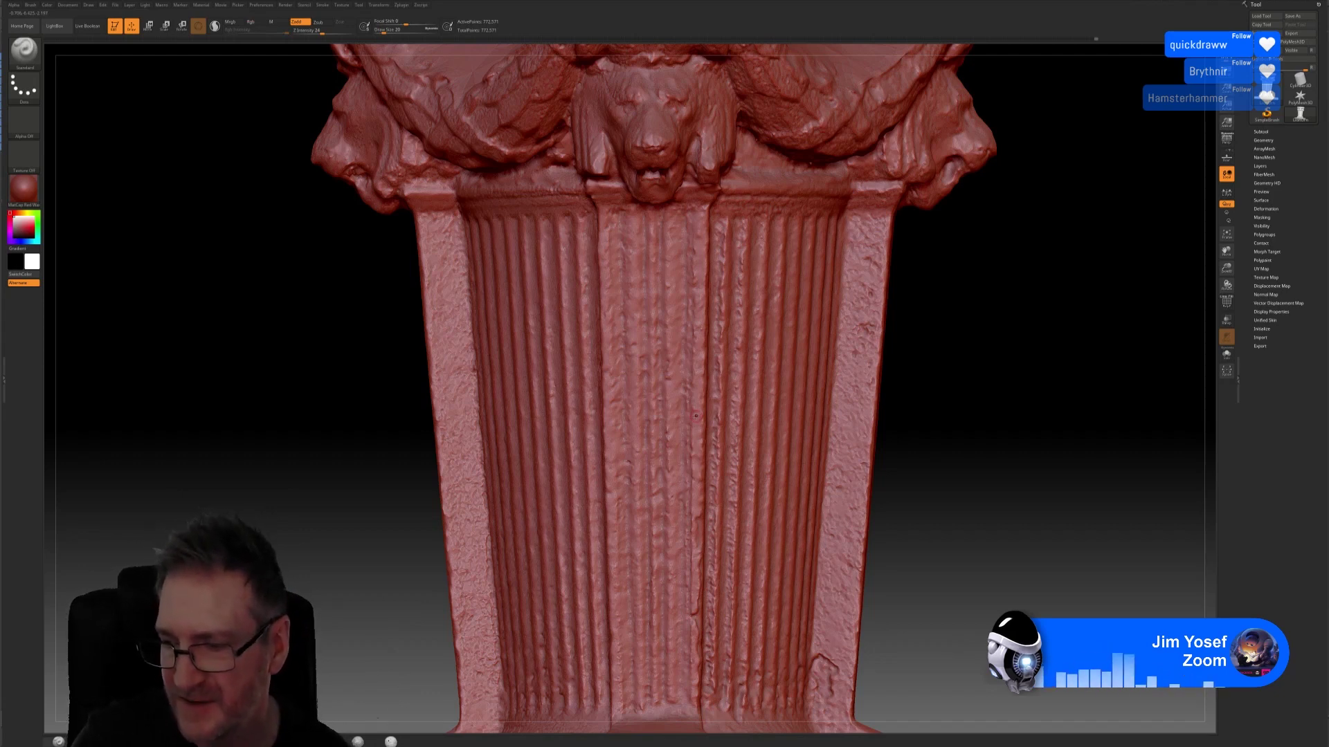
{"action": "mouse_move", "coordinate": [972, 388]}
{"action": "left_mouse_down"}
{"action": "mouse_move", "coordinate": [1025, 387]}
{"action": "mouse_move", "coordinate": [934, 393]}
{"action": "mouse_move", "coordinate": [1089, 394]}
{"action": "left_mouse_up"}
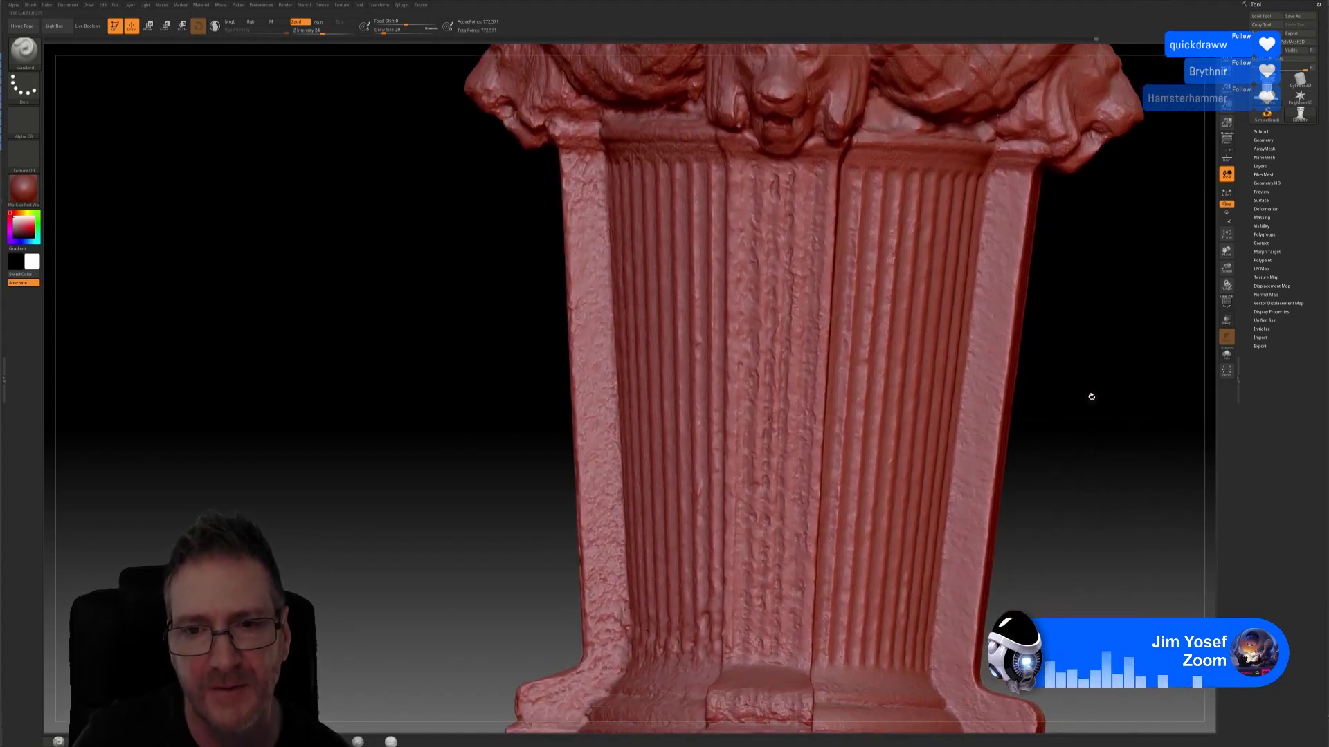
{"action": "key", "text": "shift"}
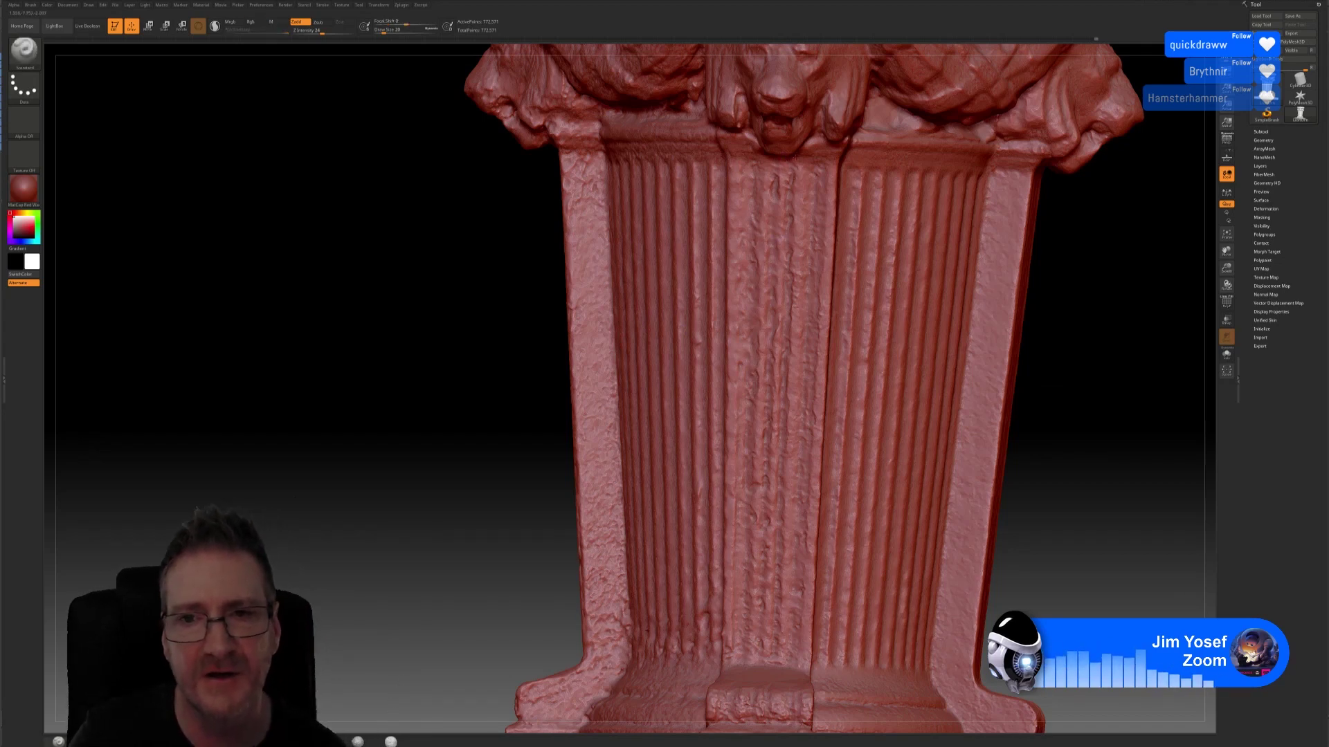
Step: Rotate to the next pitted strip between two fluted panels and smooth its upper grooves beneath the lion head
{"action": "left_click_drag", "start_coordinate": [1088, 317], "coordinate": [1020, 313]}
{"action": "mouse_move", "coordinate": [1020, 313]}
{"action": "right_mouse_down"}
{"action": "mouse_move", "coordinate": [1047, 371]}
{"action": "mouse_move", "coordinate": [1108, 360]}
{"action": "mouse_move", "coordinate": [906, 367]}
{"action": "mouse_move", "coordinate": [909, 382]}
{"action": "right_mouse_up"}
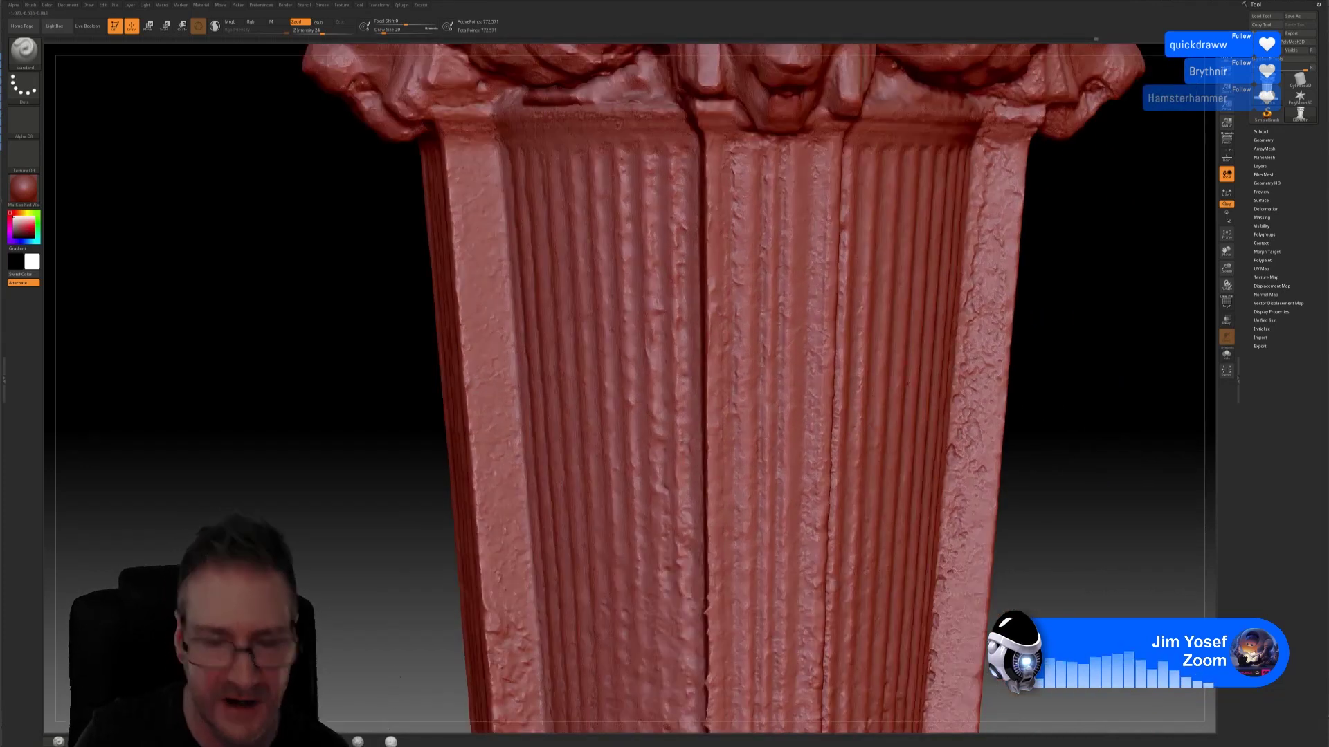
{"action": "key", "text": "2"}
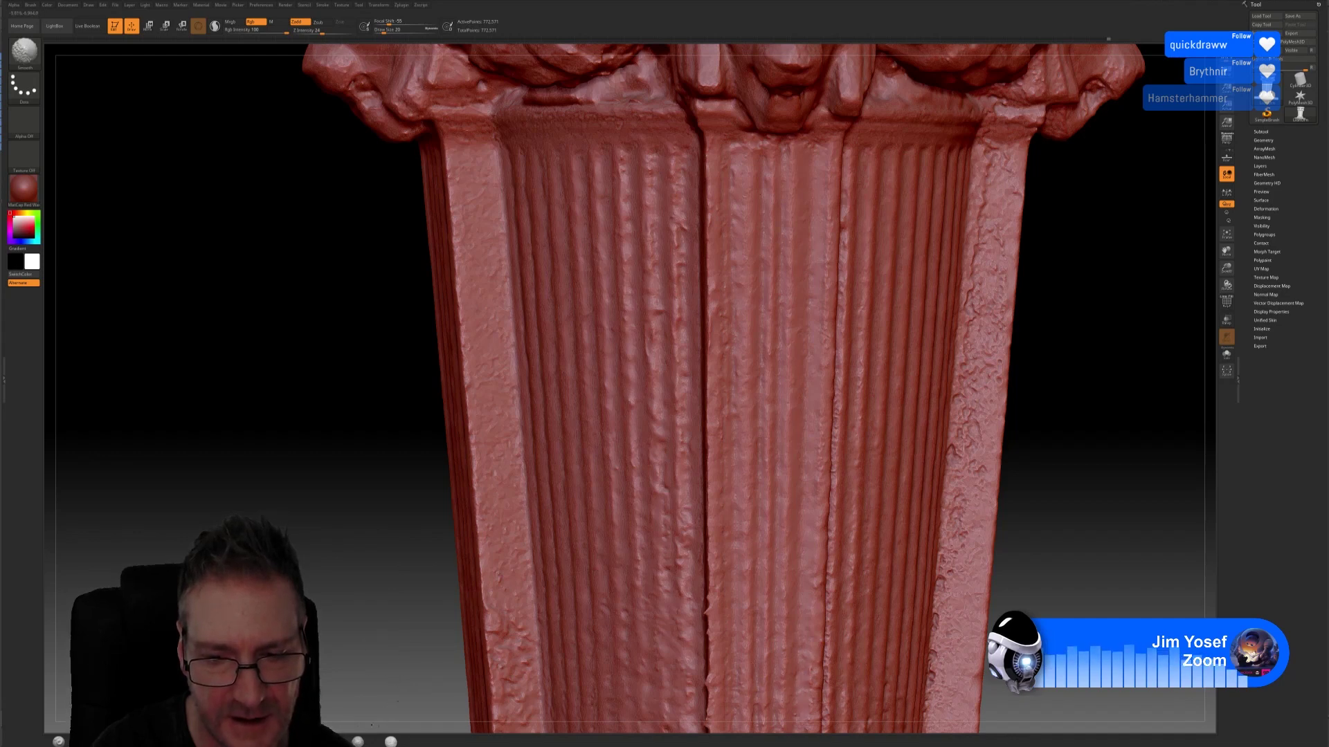
{"action": "key", "text": "shift"}
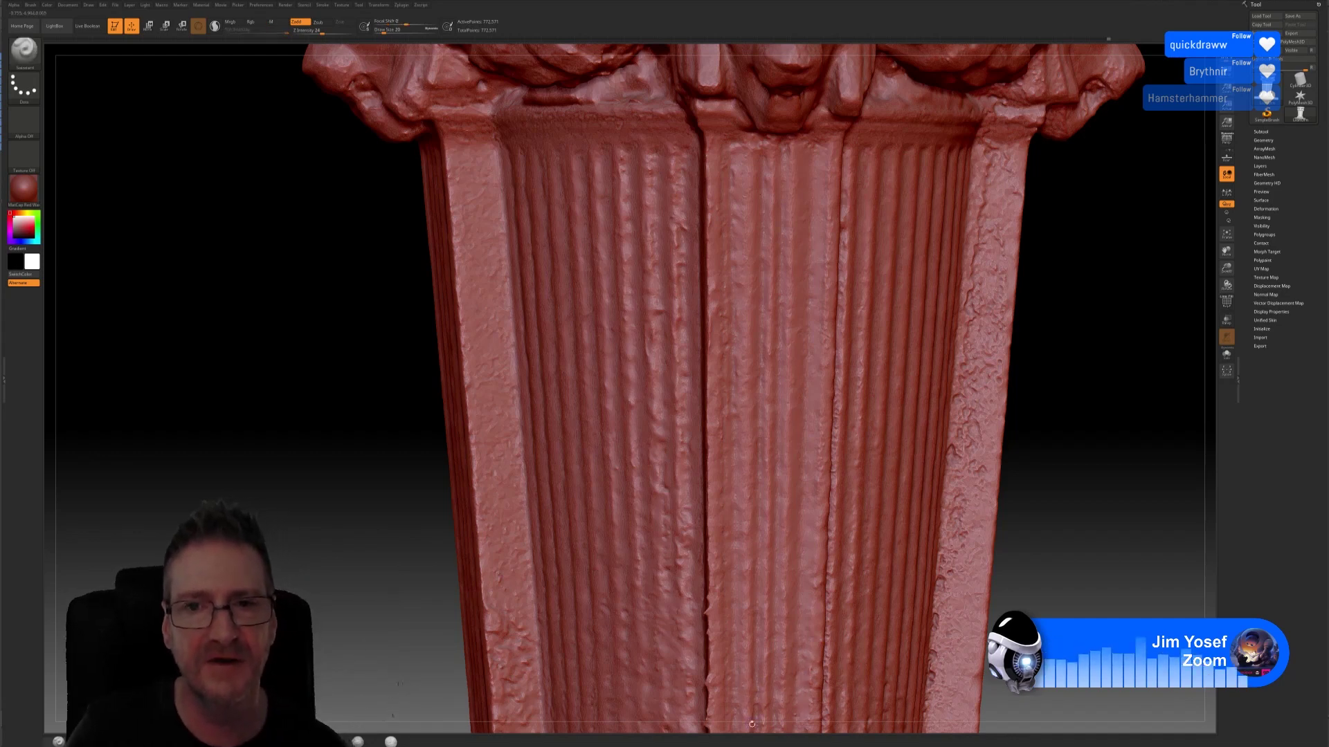
Step: Smooth the lower grooves of the same strip down to its scrolled base block
{"action": "right_click_drag", "start_coordinate": [830, 660], "coordinate": [744, 547], "text": "alt"}
{"action": "key", "text": "shift"}
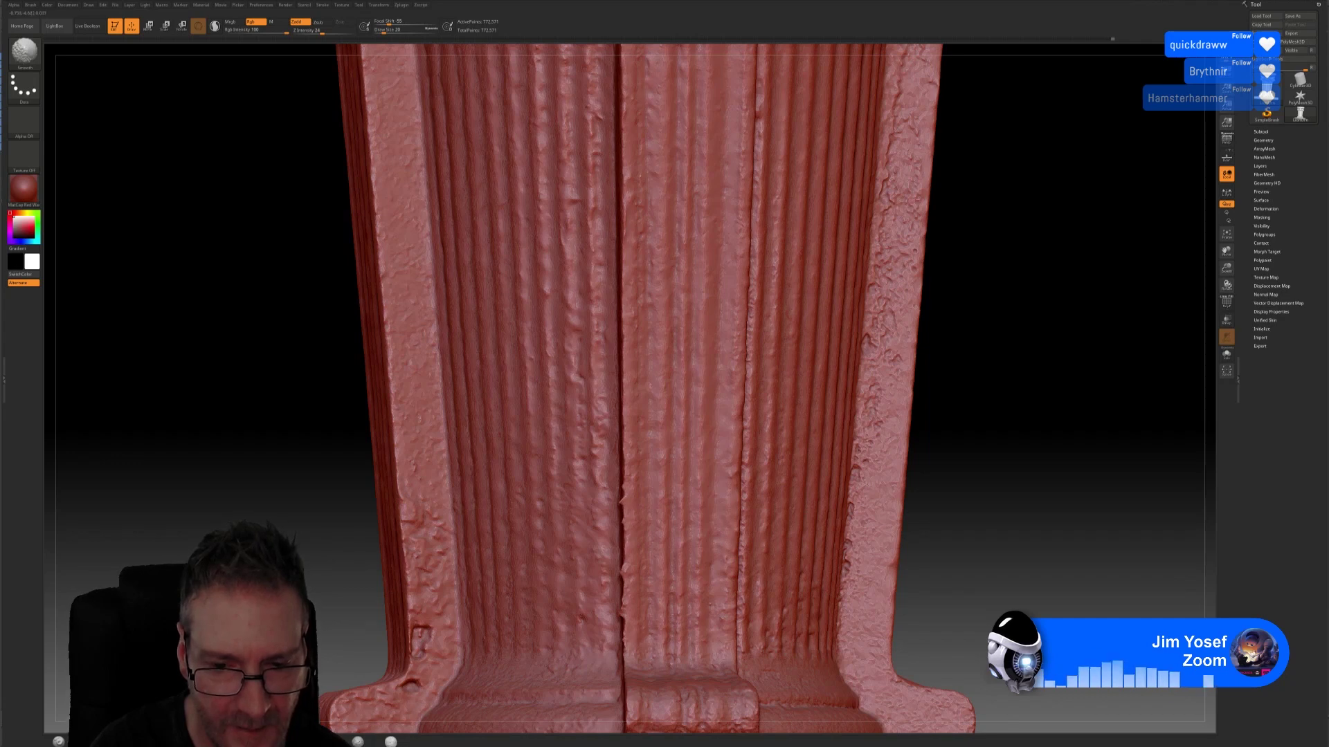
{"action": "key", "text": "shift"}
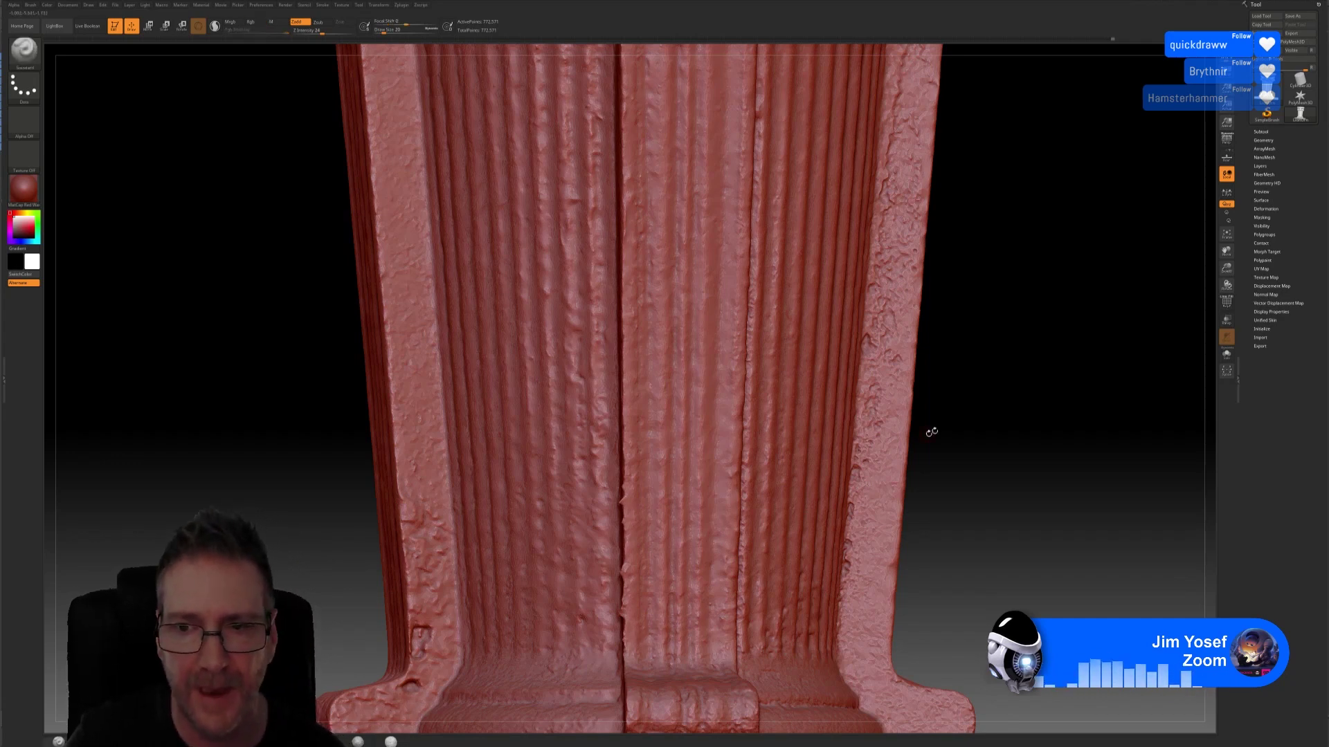
Step: Turn to a further lion-head side and even out the bumpy upper grooves of its central strip by smoothing
{"action": "left_click_drag", "start_coordinate": [932, 432], "coordinate": [1115, 341]}
{"action": "scroll", "coordinate": [1111, 346], "scroll_direction": "up", "scroll_amount": 2}
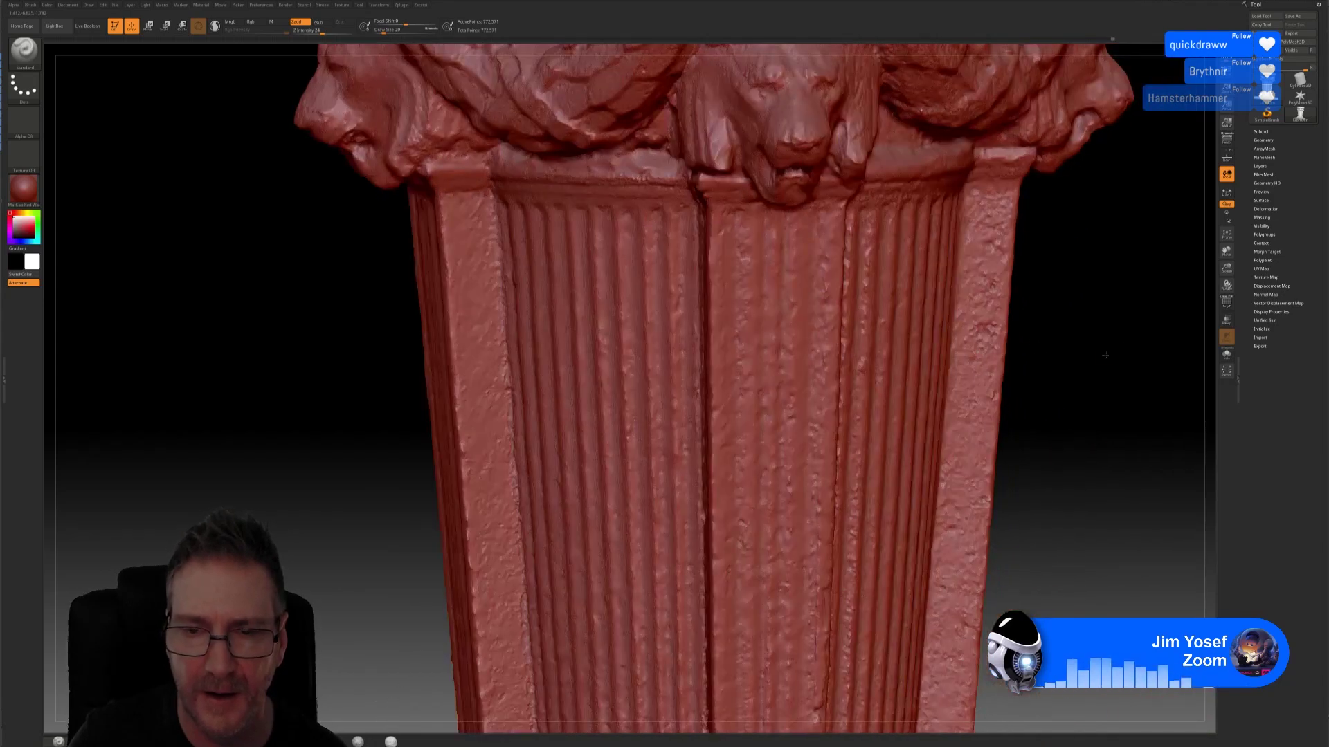
{"action": "key", "text": "shift"}
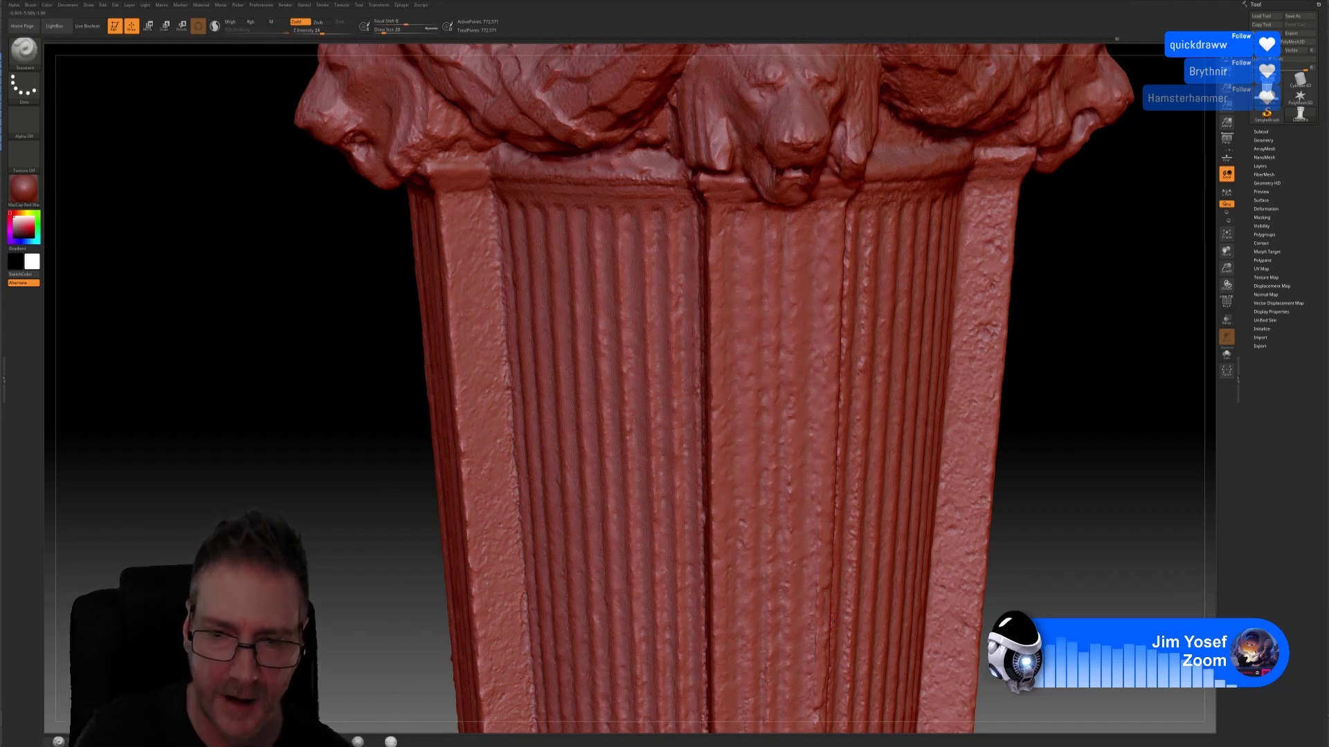
{"action": "key", "text": "shift"}
Step: Smooth the rough lower grooves of this lion-head side's central strip just above the base block
{"action": "left_click_drag", "start_coordinate": [1038, 706], "coordinate": [1041, 468], "text": "alt"}
{"action": "key", "text": "shift"}
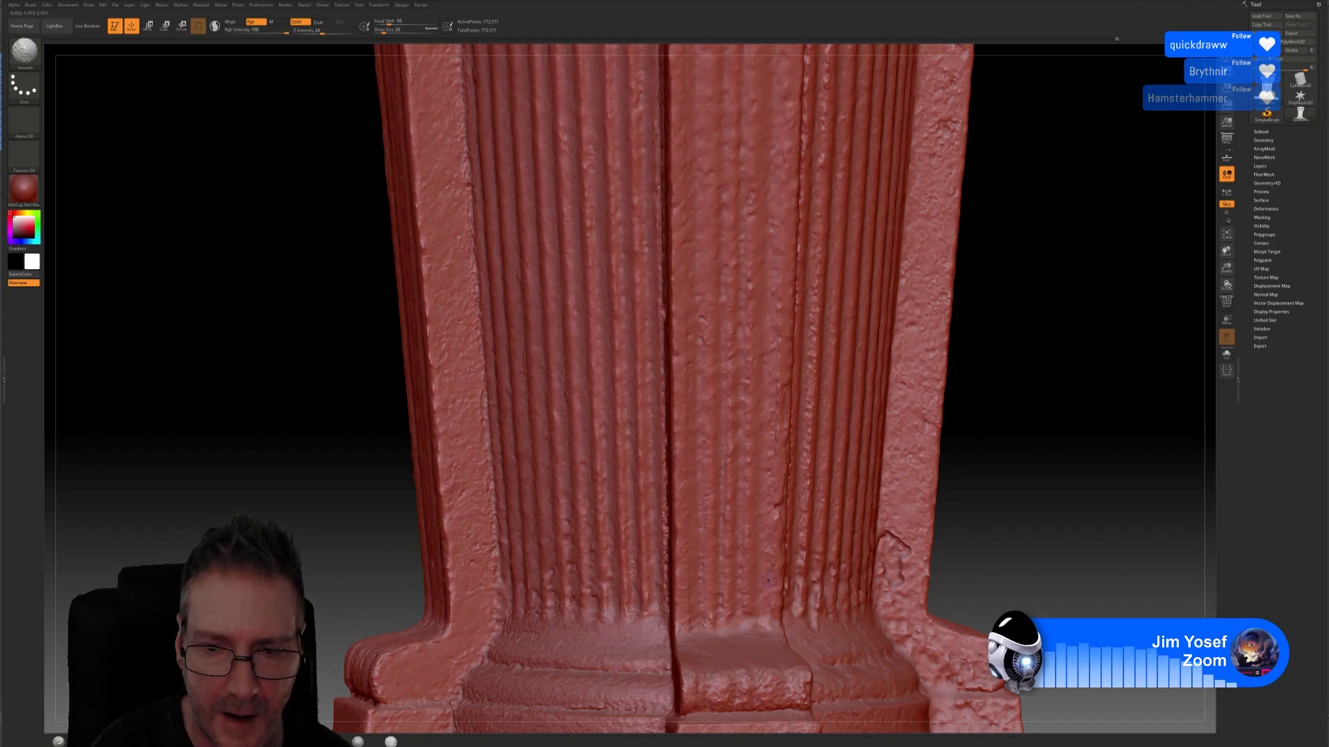
{"action": "key", "text": "shift"}
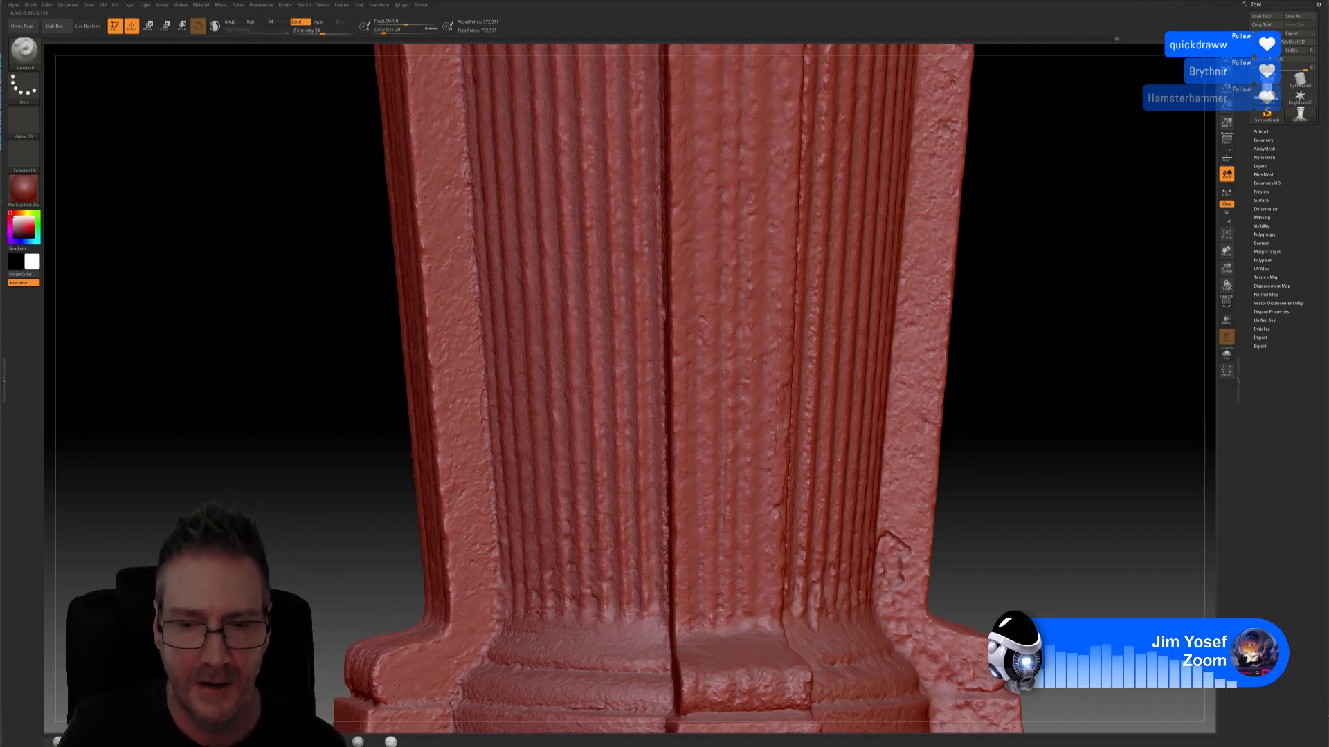
Step: Enlarge the brush and smooth the rough outer surface of the bowl above one lion-head side
{"action": "right_click_drag", "start_coordinate": [898, 466], "coordinate": [891, 485], "text": "ctrl"}
{"action": "right_click_drag", "start_coordinate": [1000, 448], "coordinate": [912, 261], "text": "alt"}
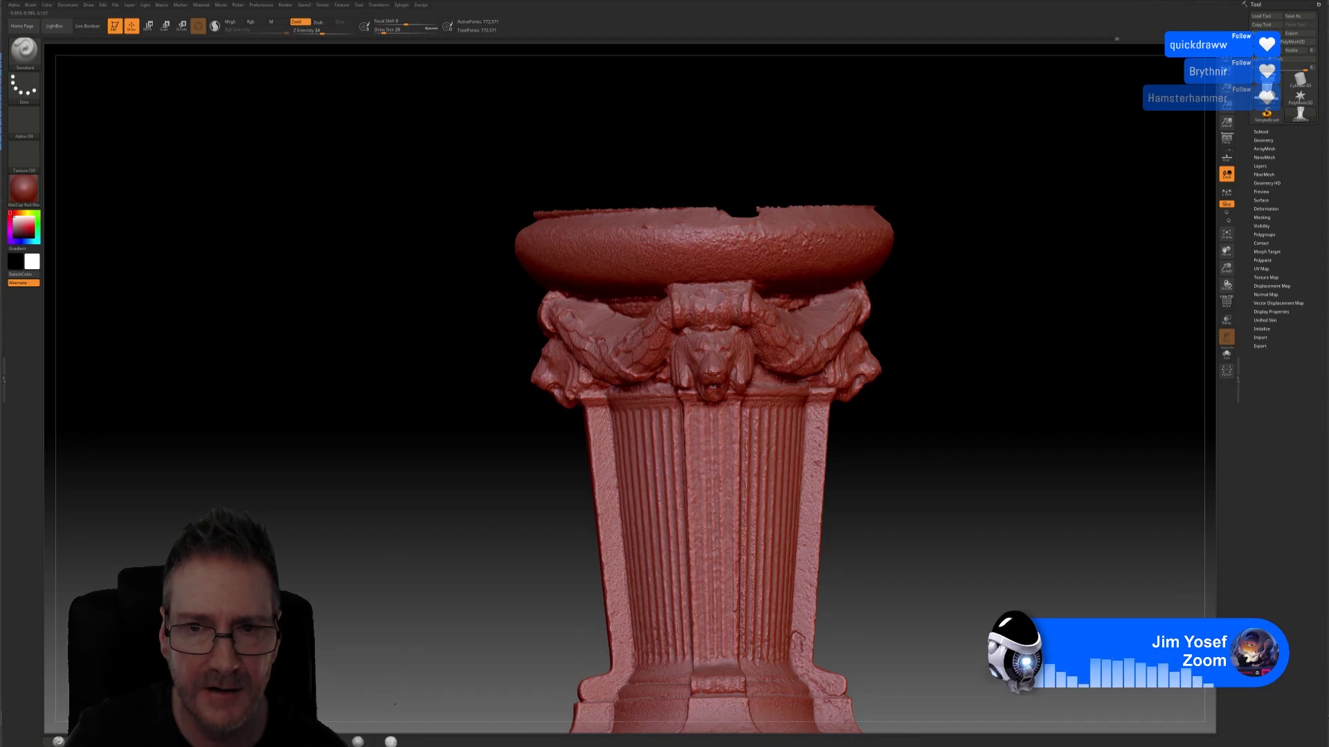
{"action": "right_click_drag", "start_coordinate": [921, 266], "coordinate": [914, 295]}
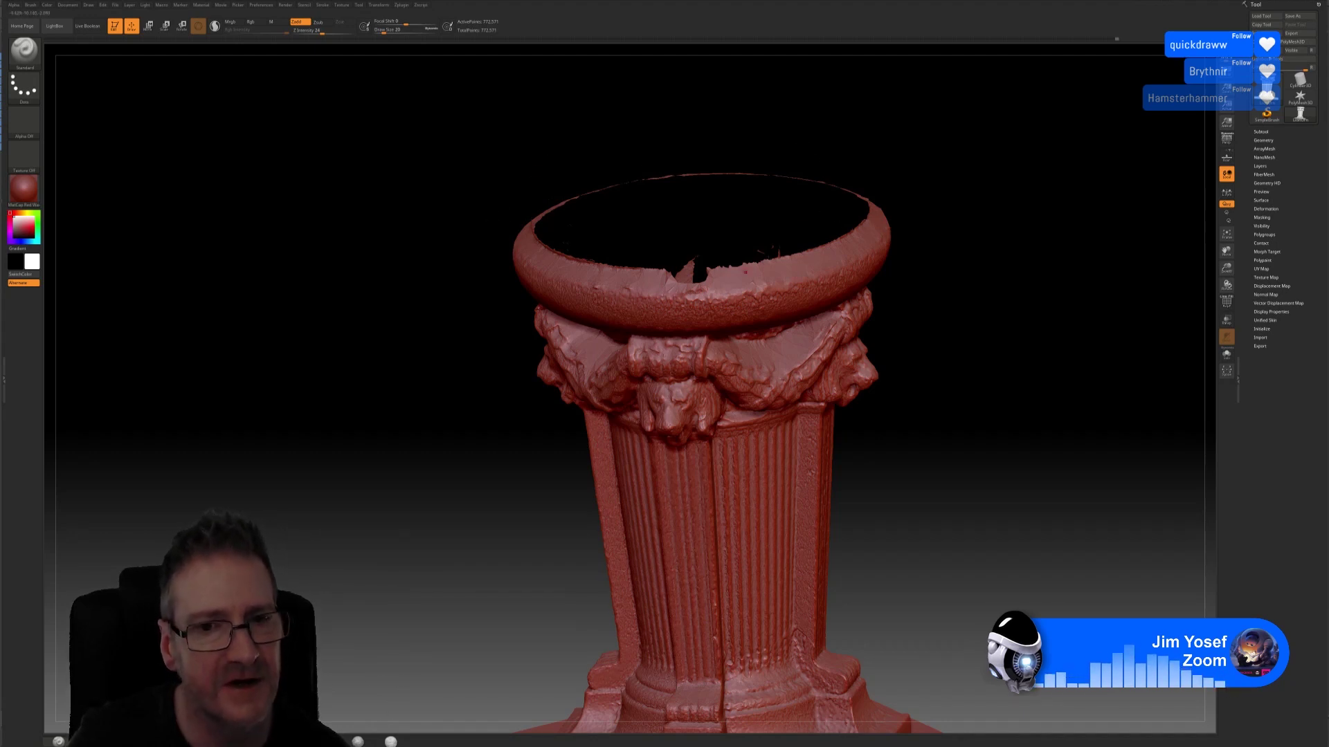
{"action": "right_click_drag", "start_coordinate": [942, 365], "coordinate": [948, 208]}
{"action": "right_click_drag", "start_coordinate": [1049, 281], "coordinate": [1050, 273]}
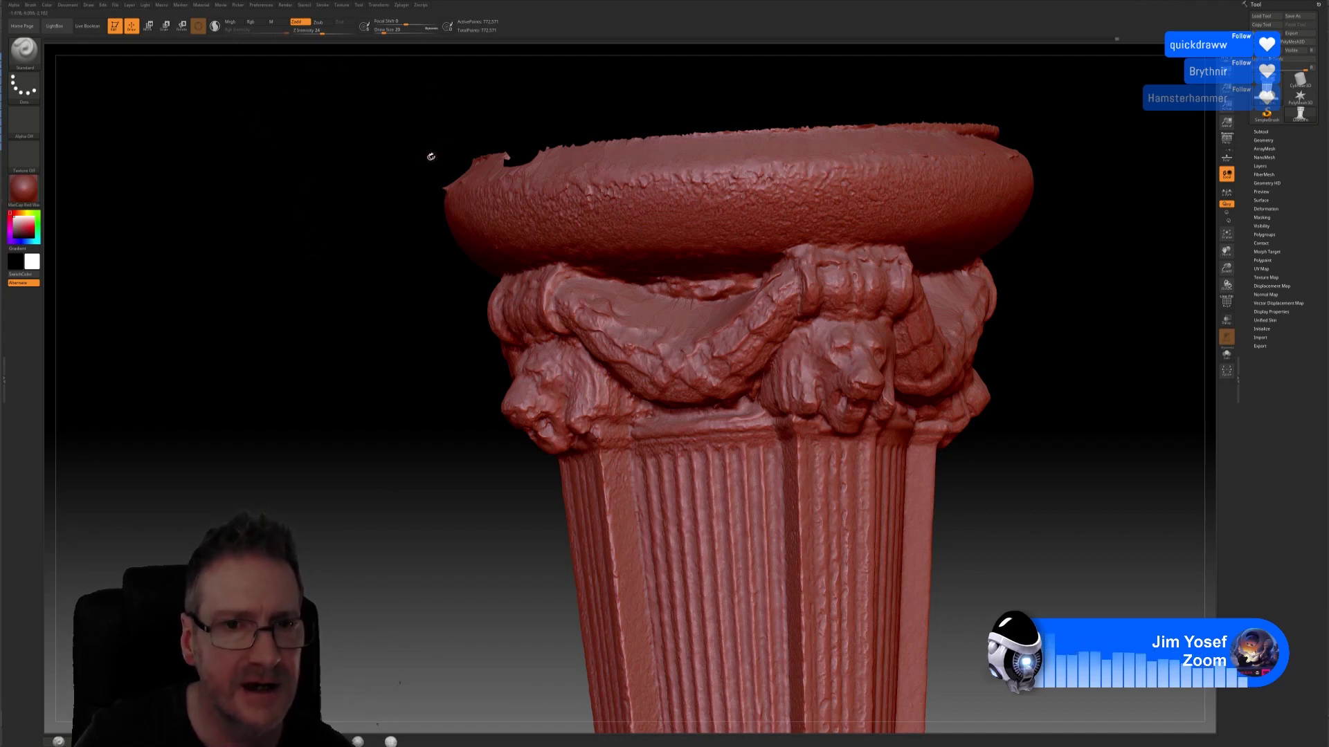
{"action": "key", "text": "]"}
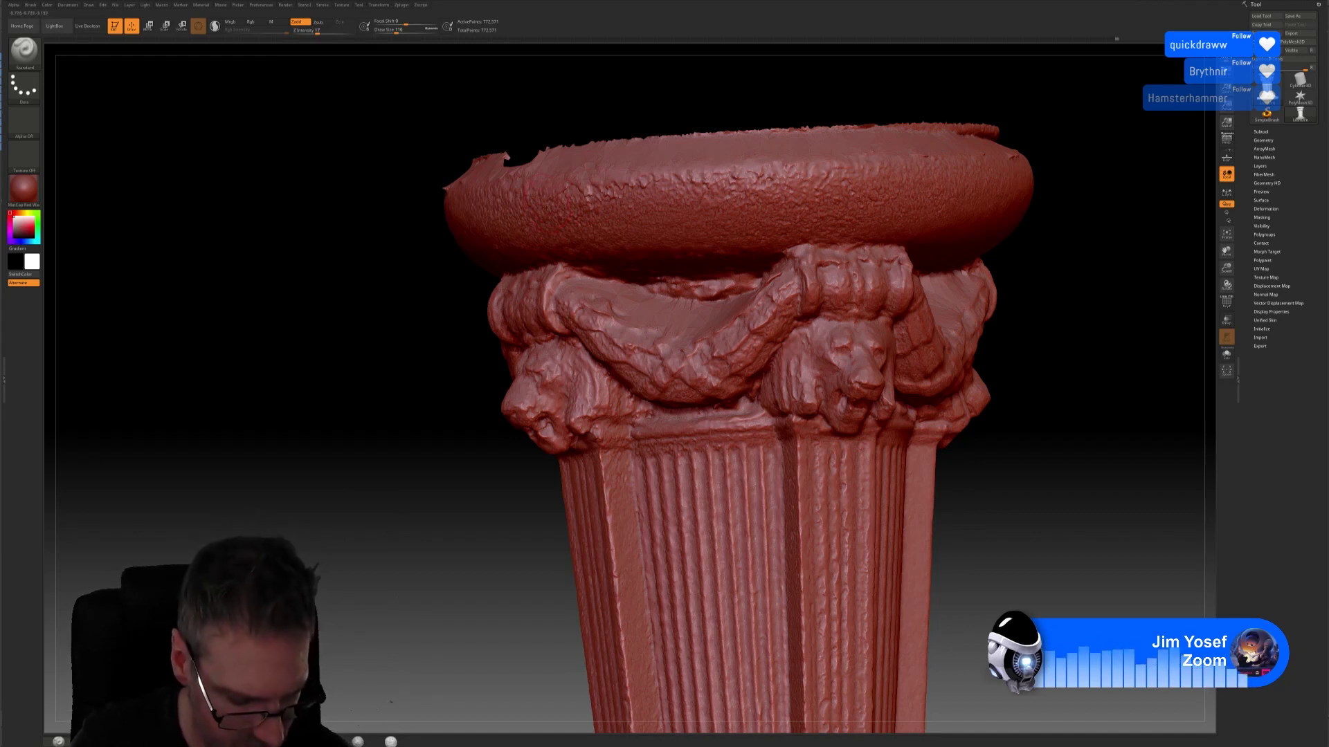
{"action": "key", "text": "shift"}
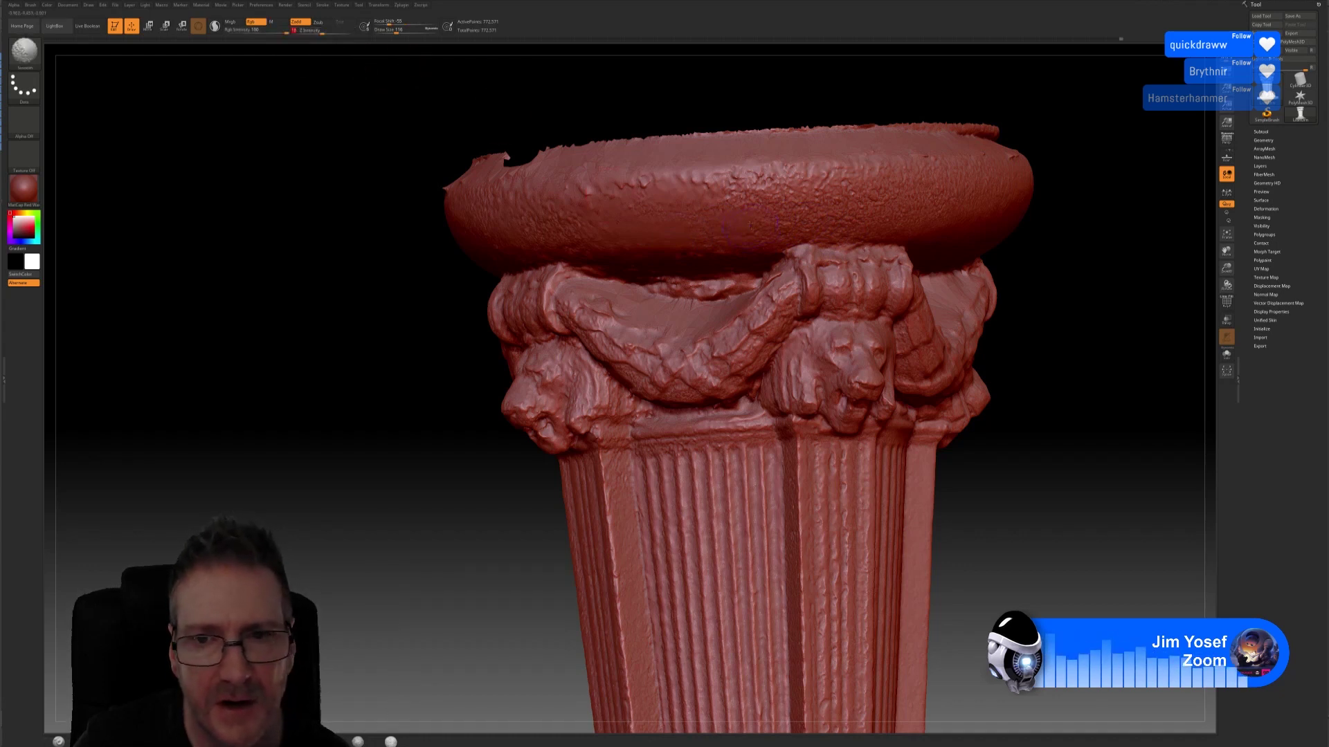
{"action": "key", "text": "shift"}
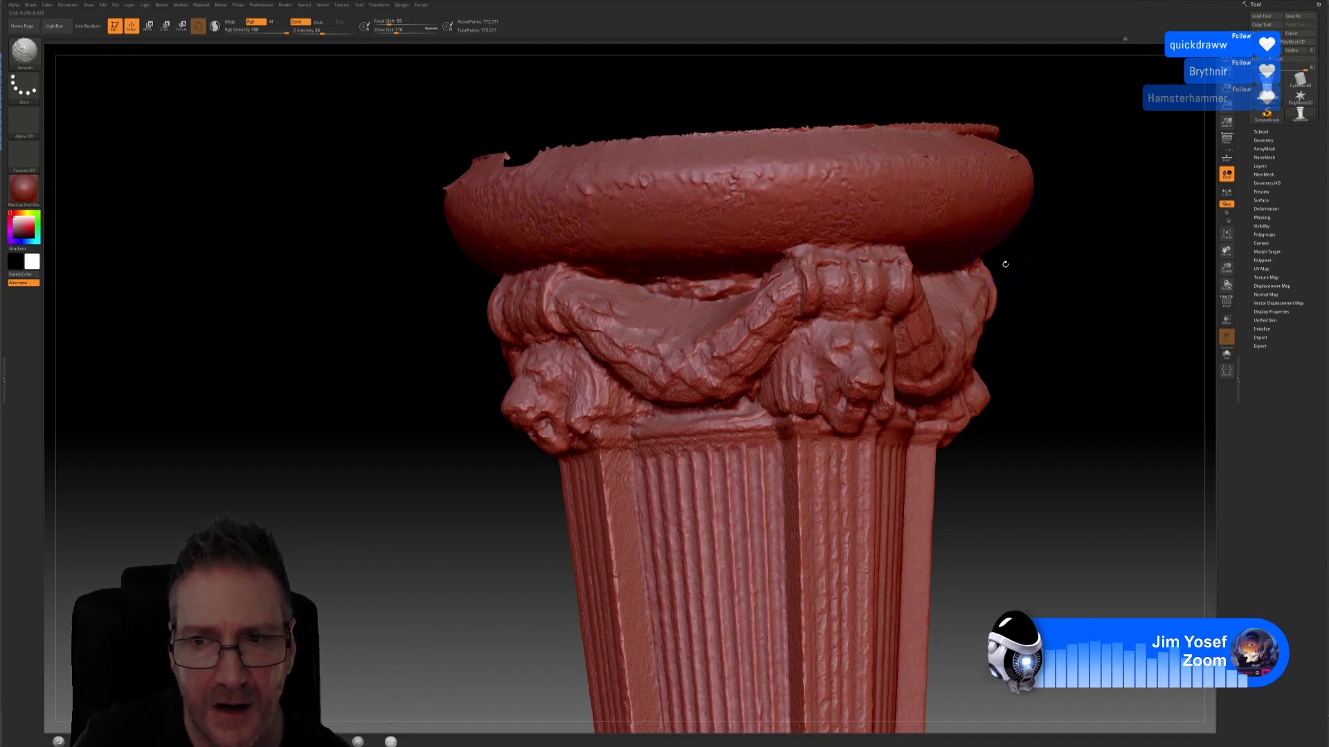
Step: Work around the column and smooth the remaining pitted stretches of the bowl's outer surface
{"action": "mouse_move", "coordinate": [1099, 339]}
{"action": "left_mouse_down"}
{"action": "mouse_move", "coordinate": [1051, 343]}
{"action": "mouse_move", "coordinate": [544, 207]}
{"action": "left_mouse_up"}
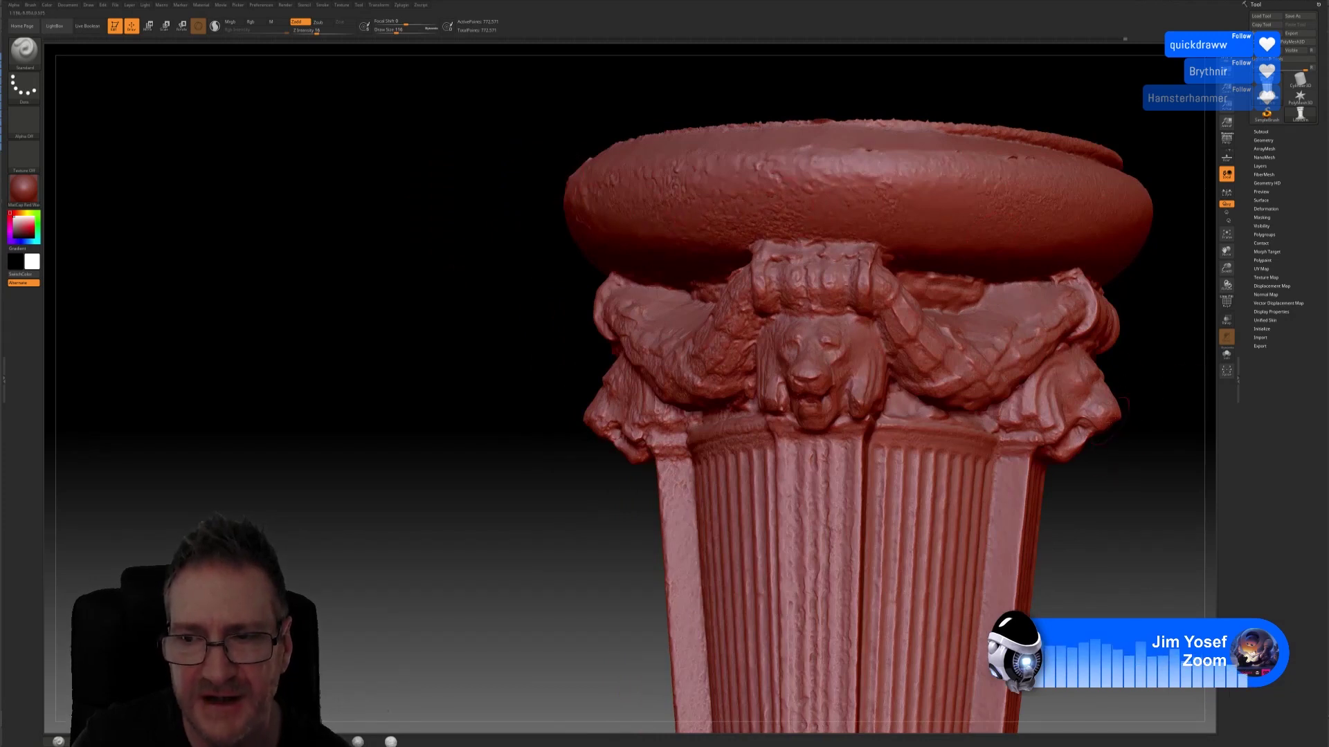
{"action": "left_click_drag", "start_coordinate": [1111, 374], "coordinate": [999, 330], "text": "alt"}
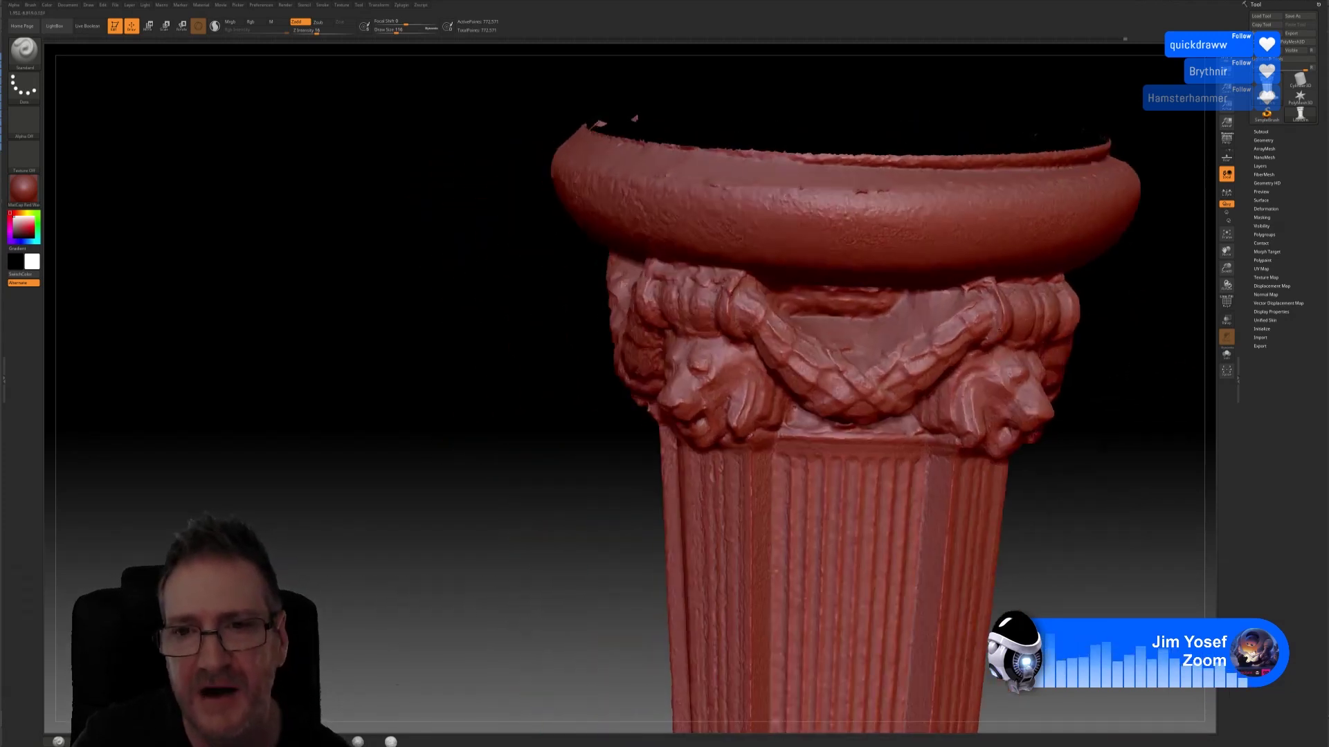
{"action": "key", "text": "shift"}
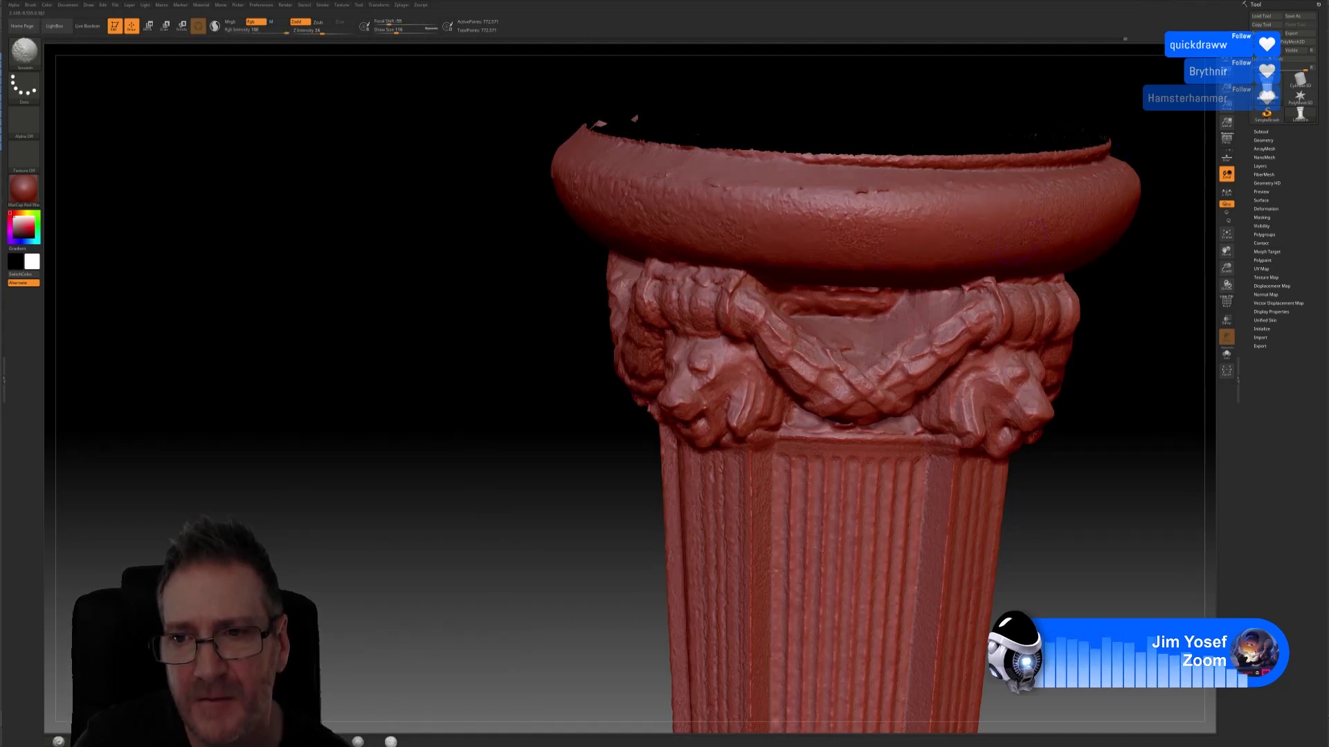
{"action": "mouse_move", "coordinate": [1082, 391]}
{"action": "left_mouse_down"}
{"action": "mouse_move", "coordinate": [1001, 358]}
{"action": "mouse_move", "coordinate": [1190, 332]}
{"action": "left_mouse_up"}
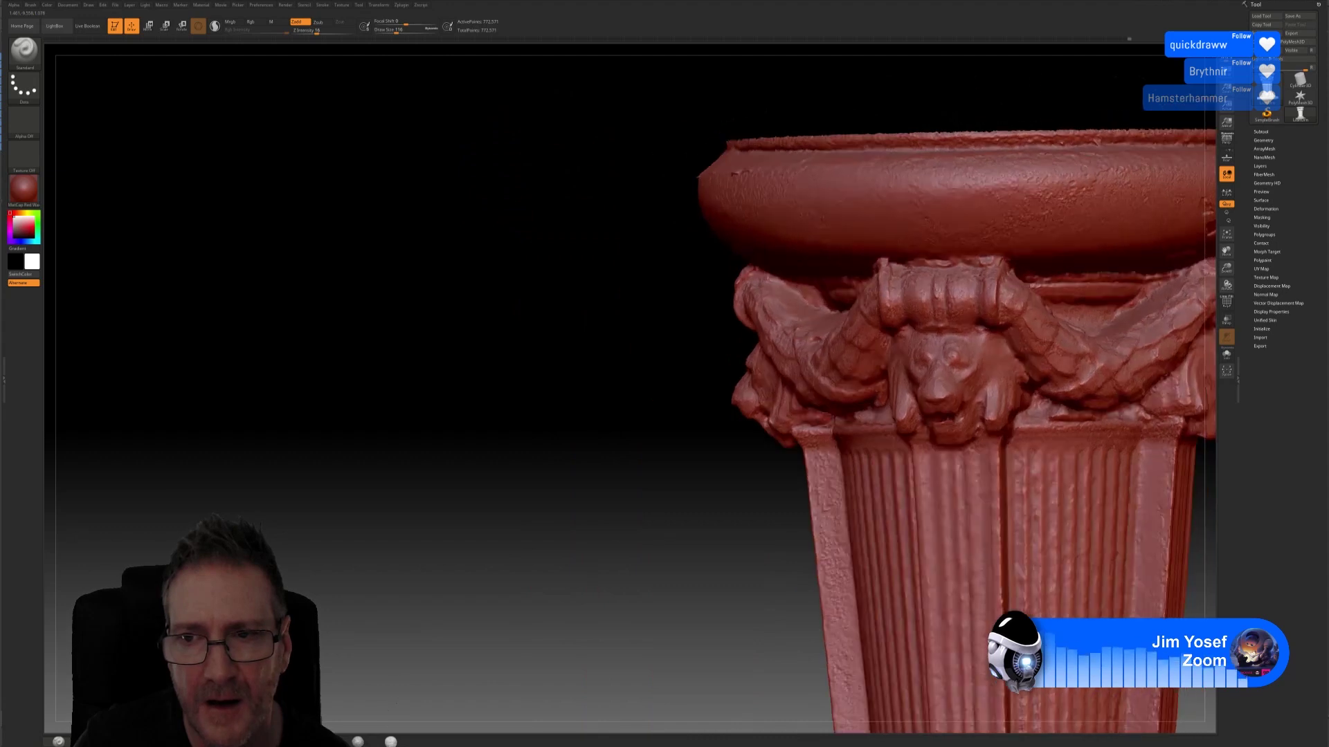
{"action": "right_click_drag", "start_coordinate": [1117, 269], "coordinate": [890, 304], "text": "alt"}
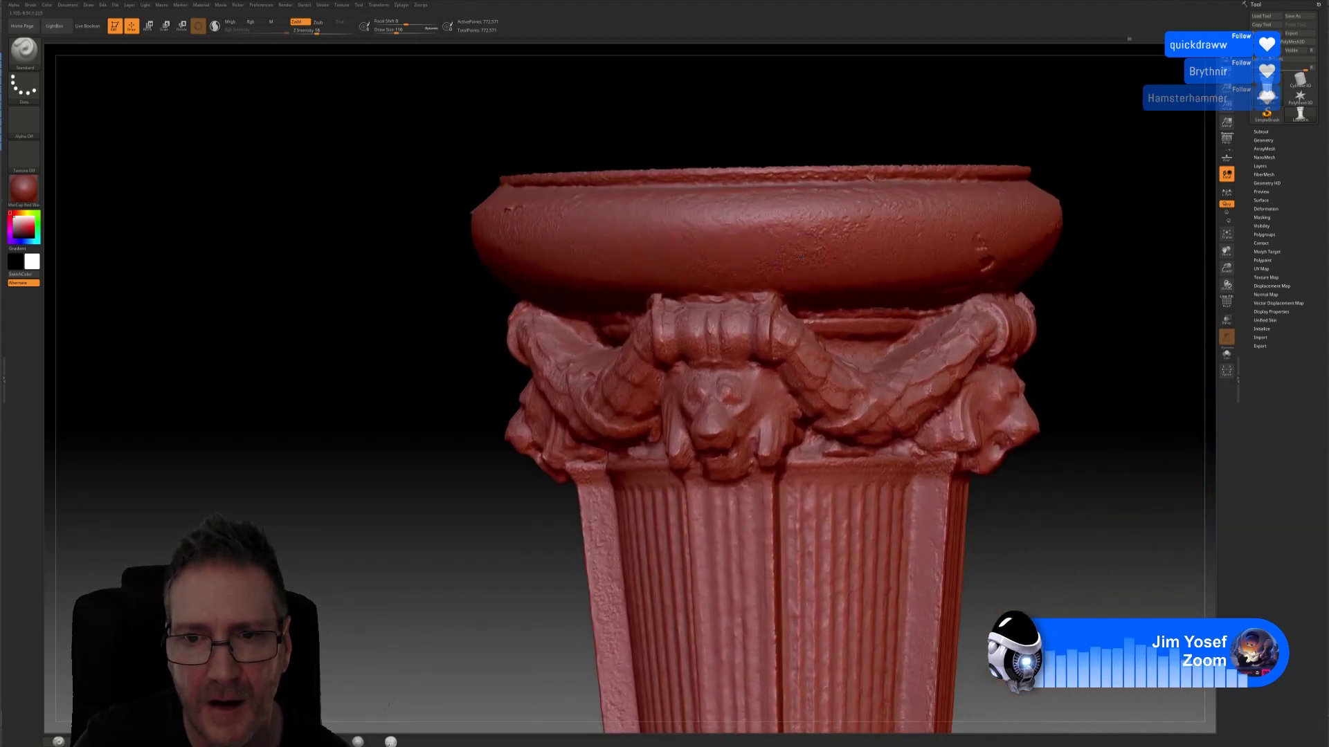
{"action": "key", "text": "shift"}
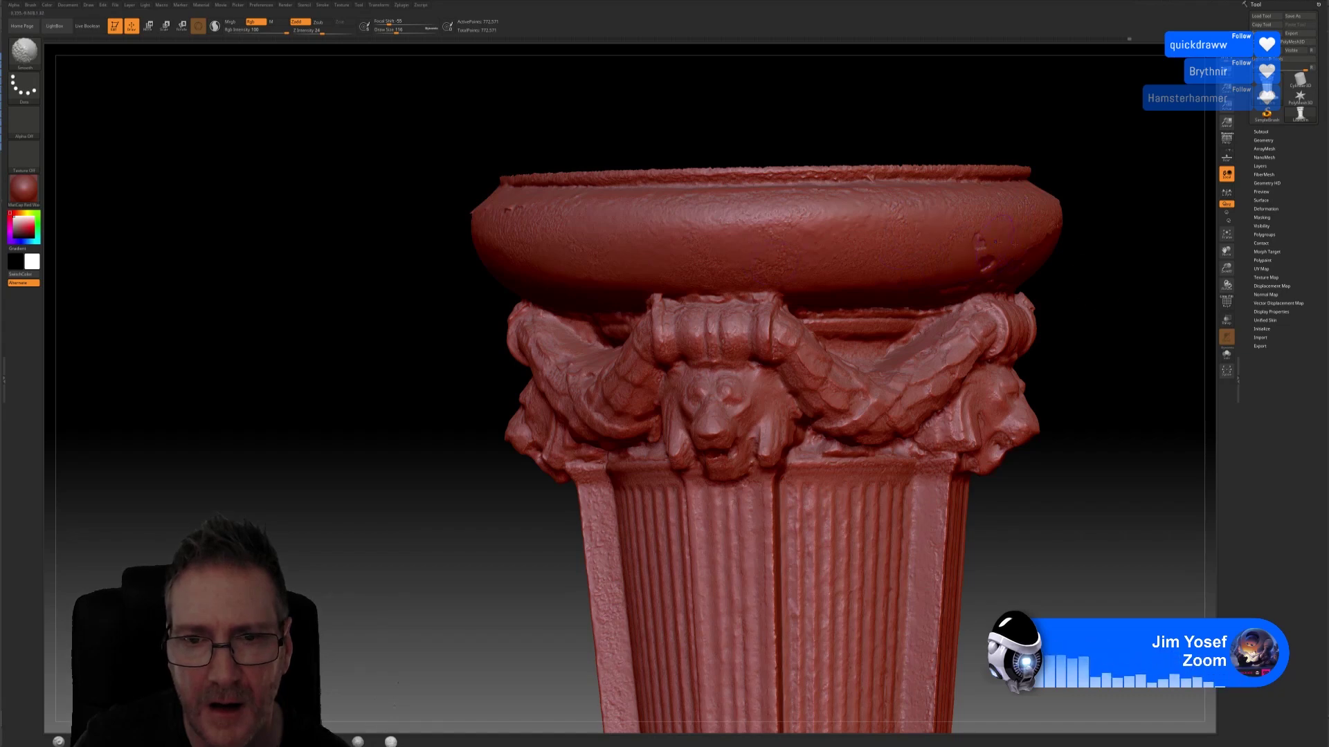
{"action": "left_click_drag", "start_coordinate": [1079, 362], "coordinate": [807, 265]}
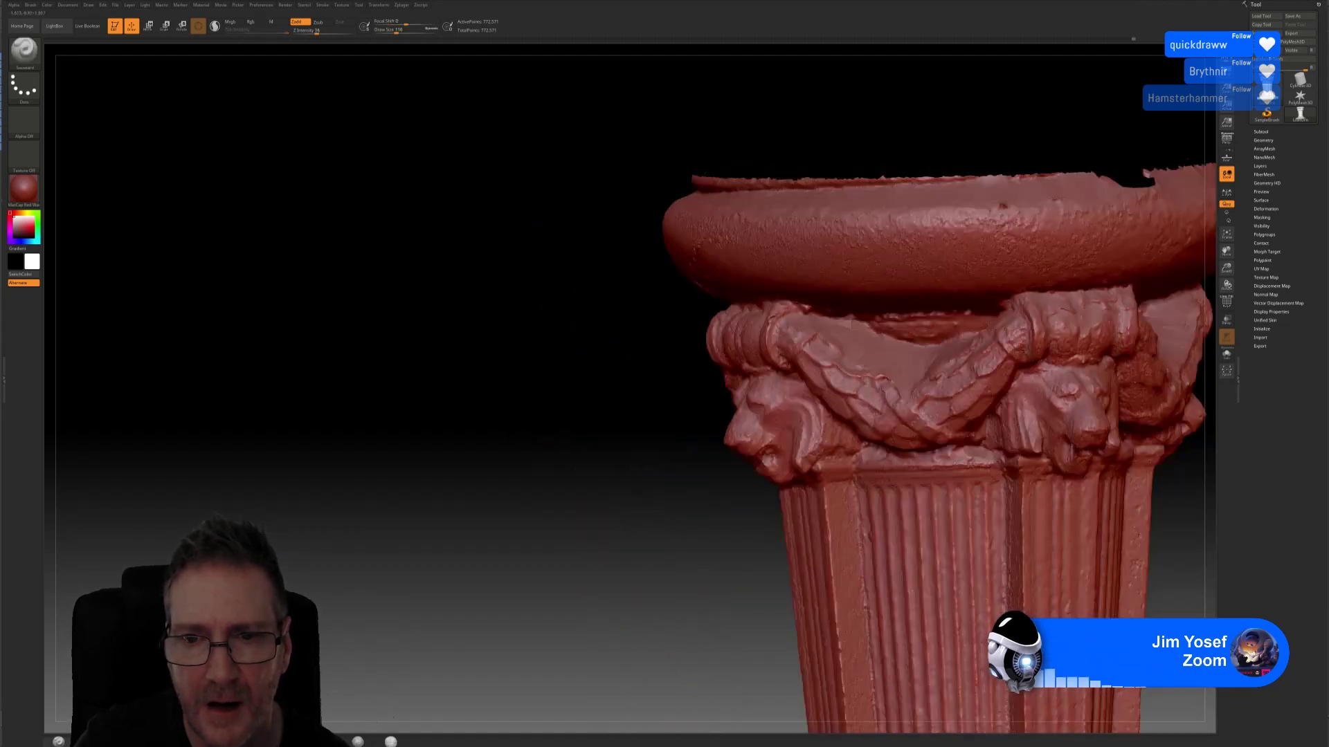
{"action": "key", "text": "shift"}
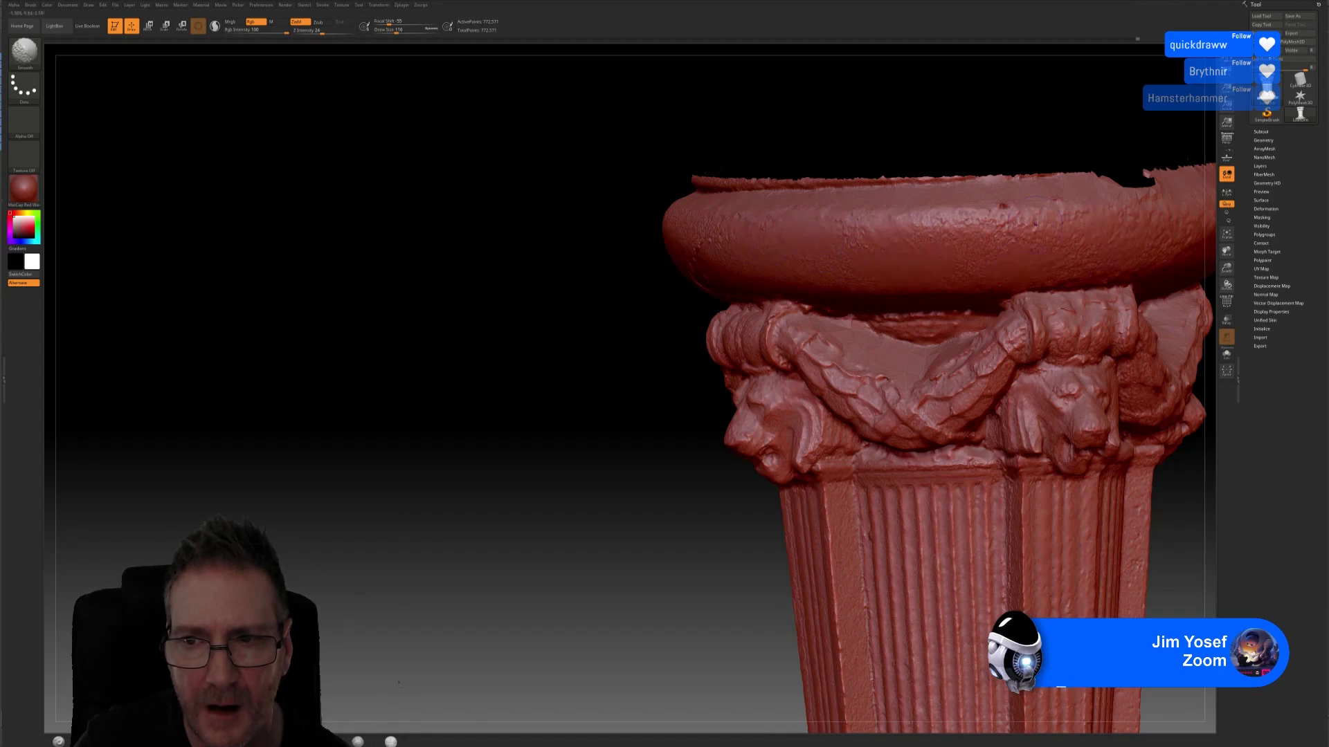
Step: Bring the whole upright column into view and save the smoothed model to disk
{"action": "mouse_move", "coordinate": [692, 325]}
{"action": "left_mouse_down"}
{"action": "mouse_move", "coordinate": [1032, 315]}
{"action": "mouse_move", "coordinate": [1016, 312]}
{"action": "mouse_move", "coordinate": [990, 316]}
{"action": "mouse_move", "coordinate": [990, 367]}
{"action": "mouse_move", "coordinate": [1128, 367]}
{"action": "left_mouse_up"}
{"action": "left_click_drag", "start_coordinate": [973, 421], "coordinate": [927, 389]}
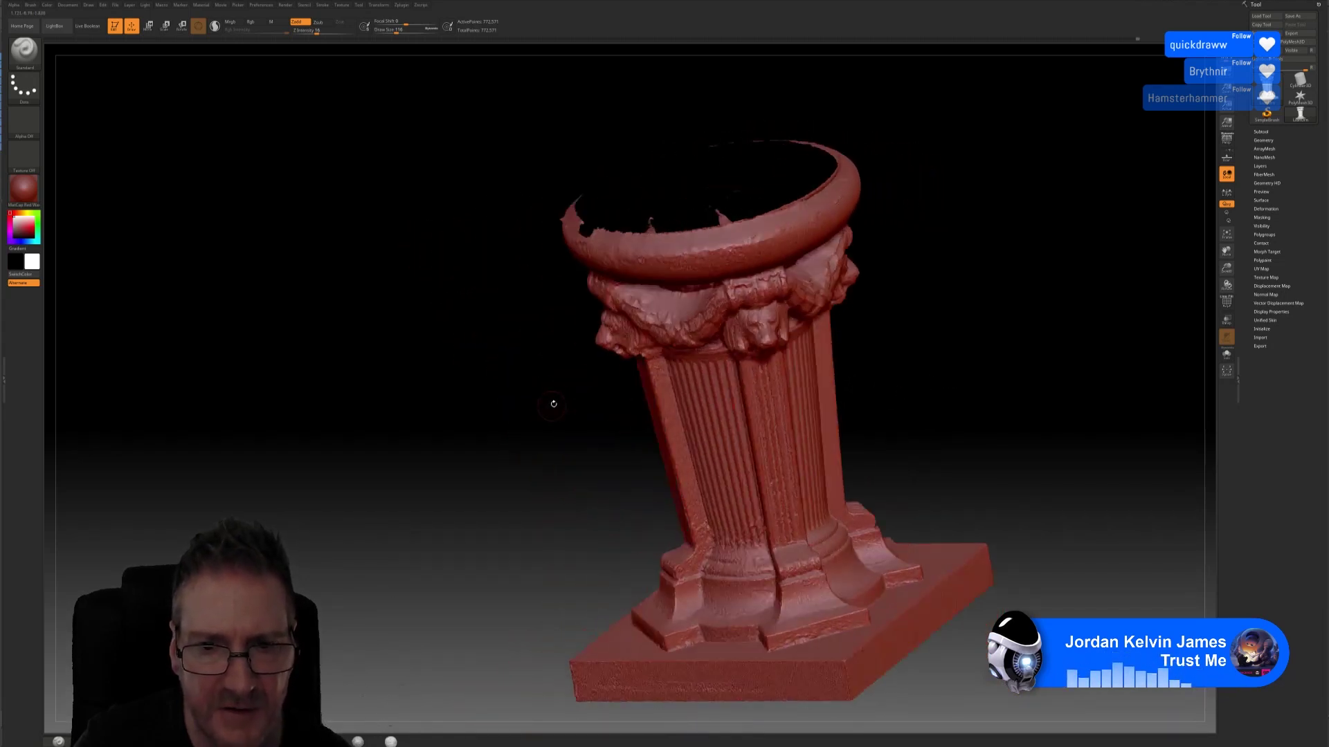
{"action": "left_click_drag", "start_coordinate": [552, 406], "coordinate": [559, 396]}
{"action": "left_click_drag", "start_coordinate": [917, 382], "coordinate": [762, 395]}
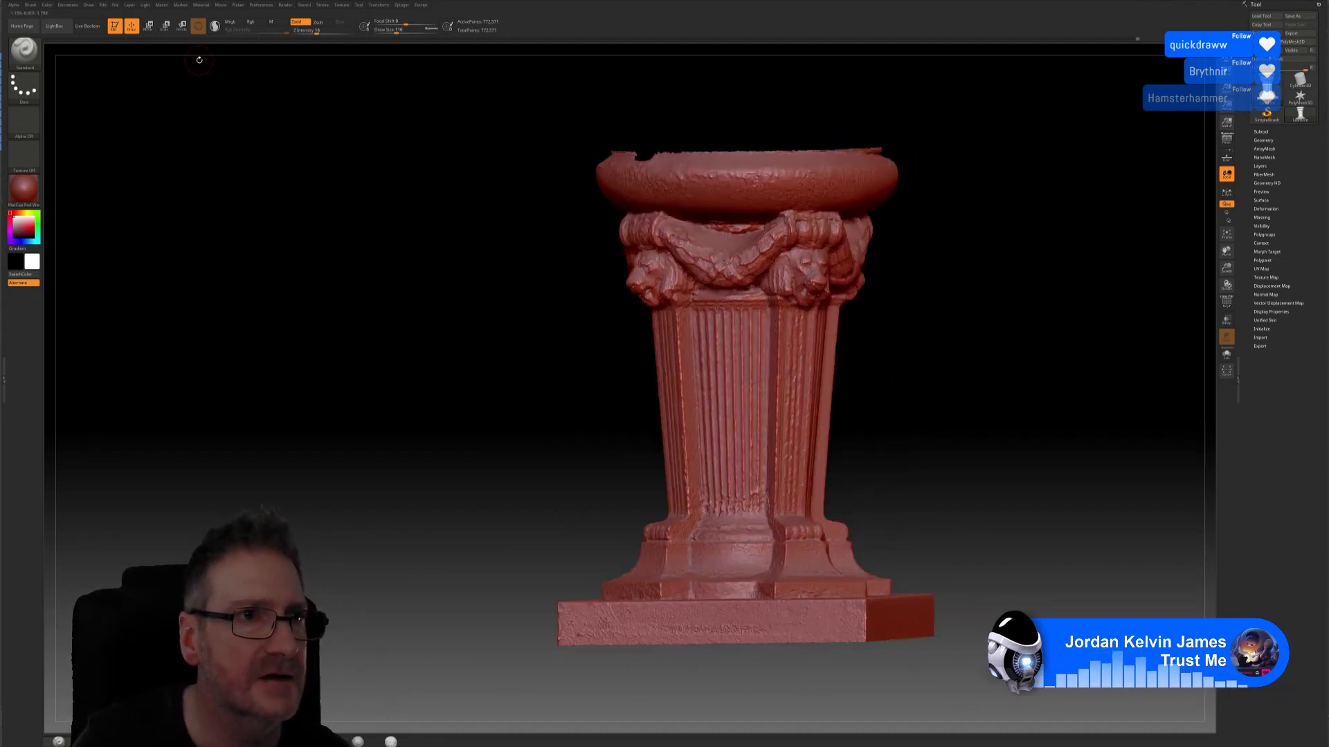
{"action": "left_click", "coordinate": [69, 7]}
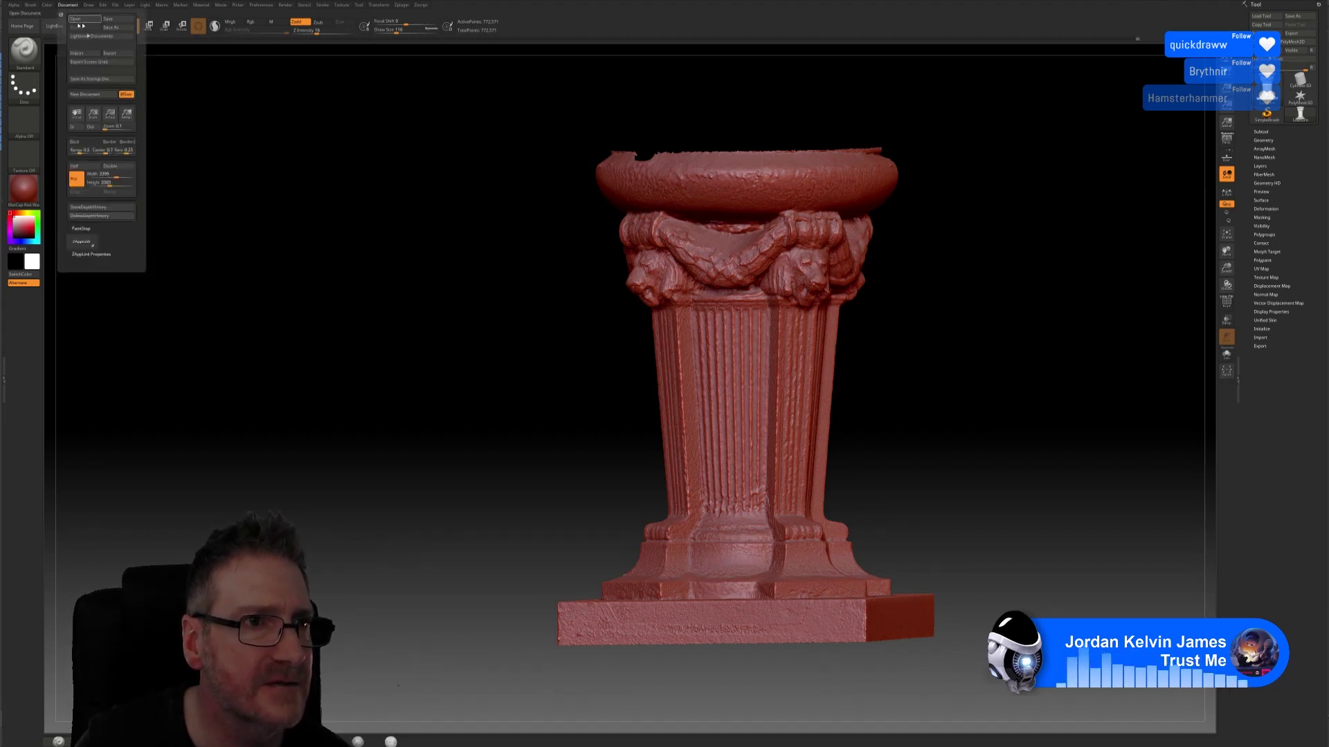
{"action": "left_click", "coordinate": [108, 25]}
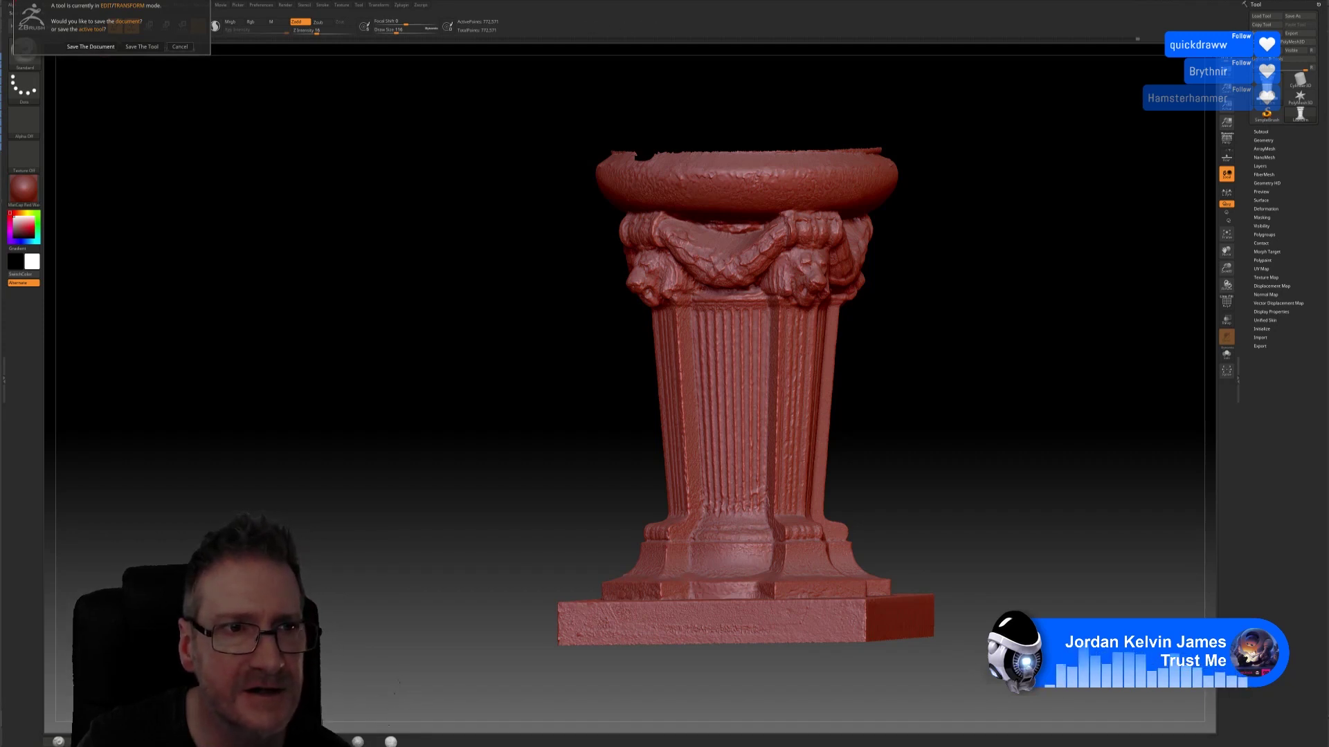
{"action": "key", "text": "Escape"}
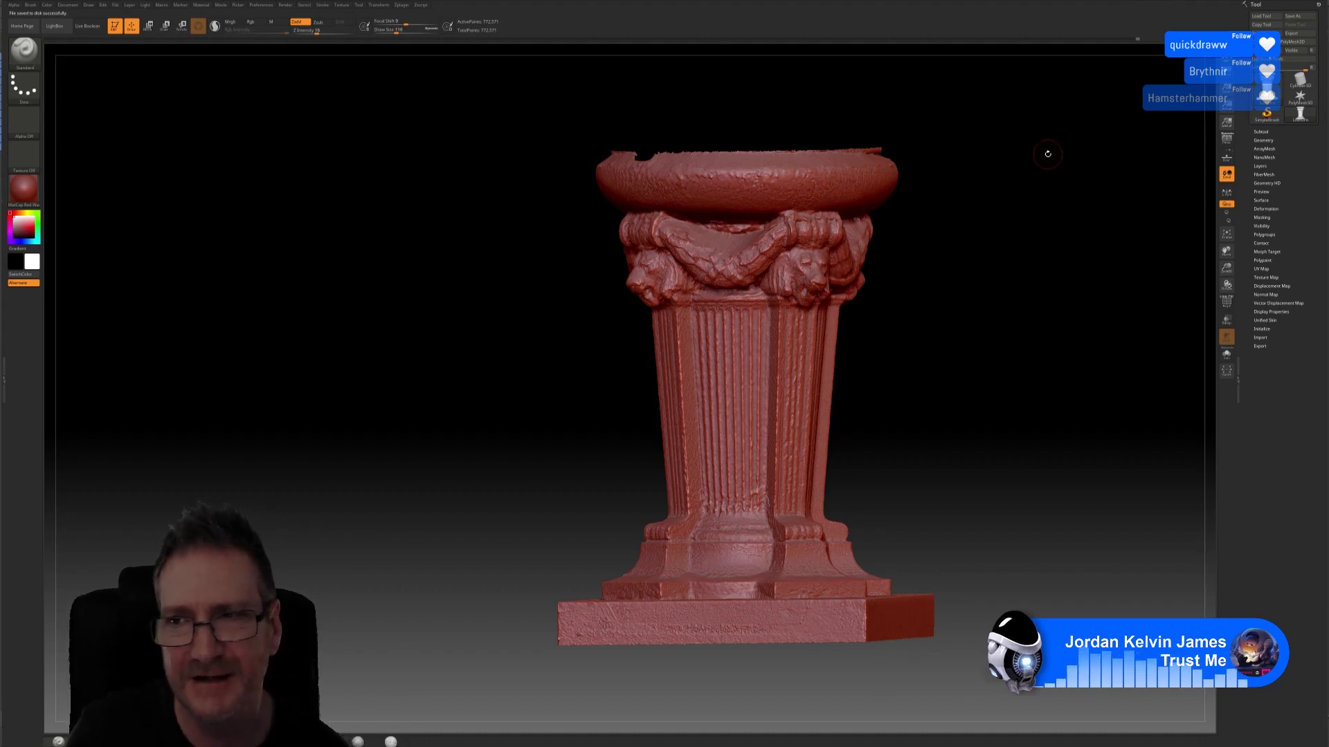
Step: Switch to 3ds Max and assign the bitmap-textured Standard material to the selected column
{"action": "left_click", "coordinate": [1304, 2]}
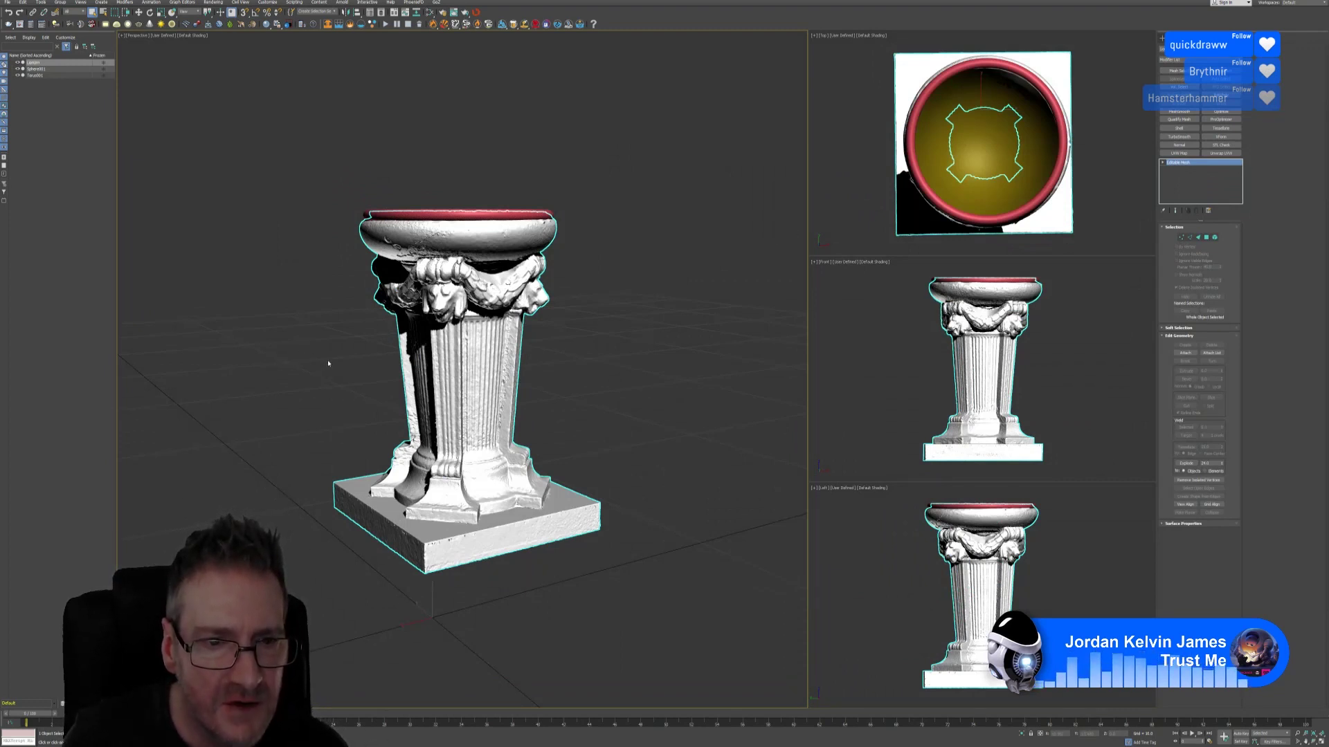
{"action": "middle_click_drag", "start_coordinate": [326, 362], "coordinate": [334, 370]}
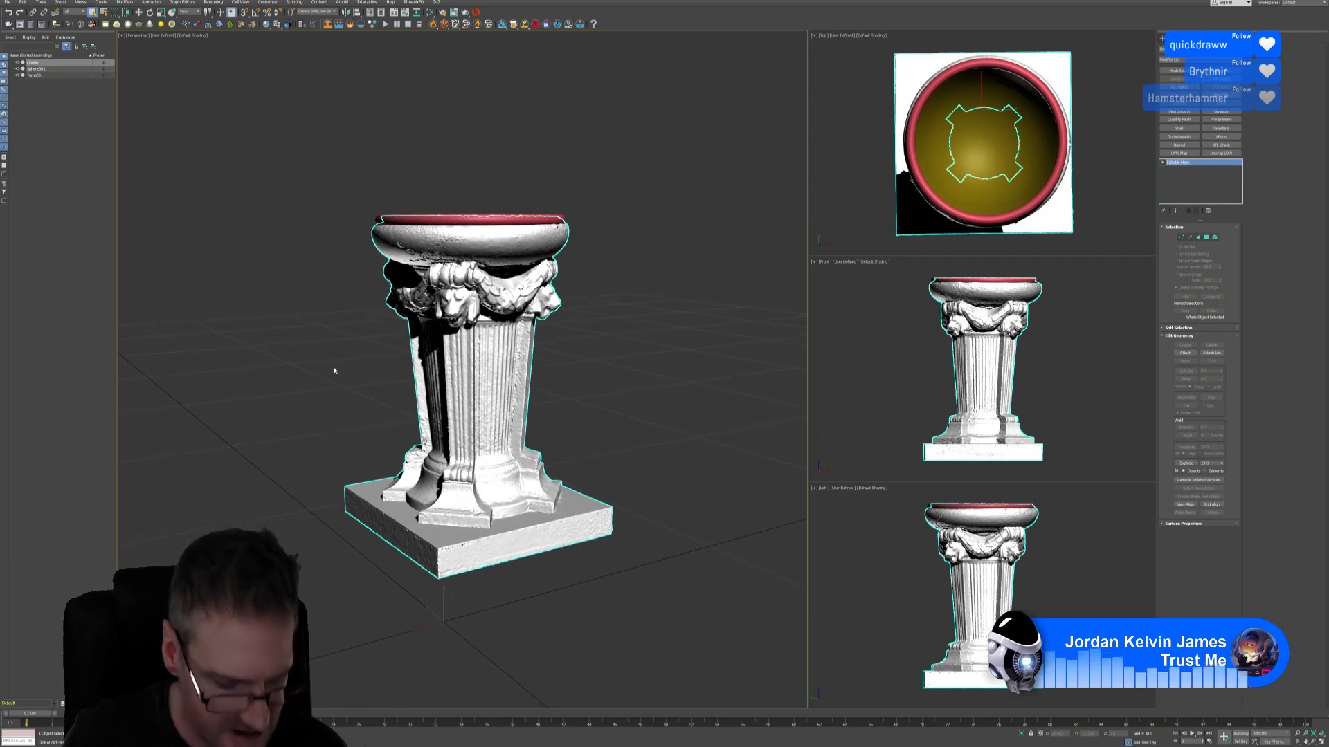
{"action": "right_click", "coordinate": [533, 384]}
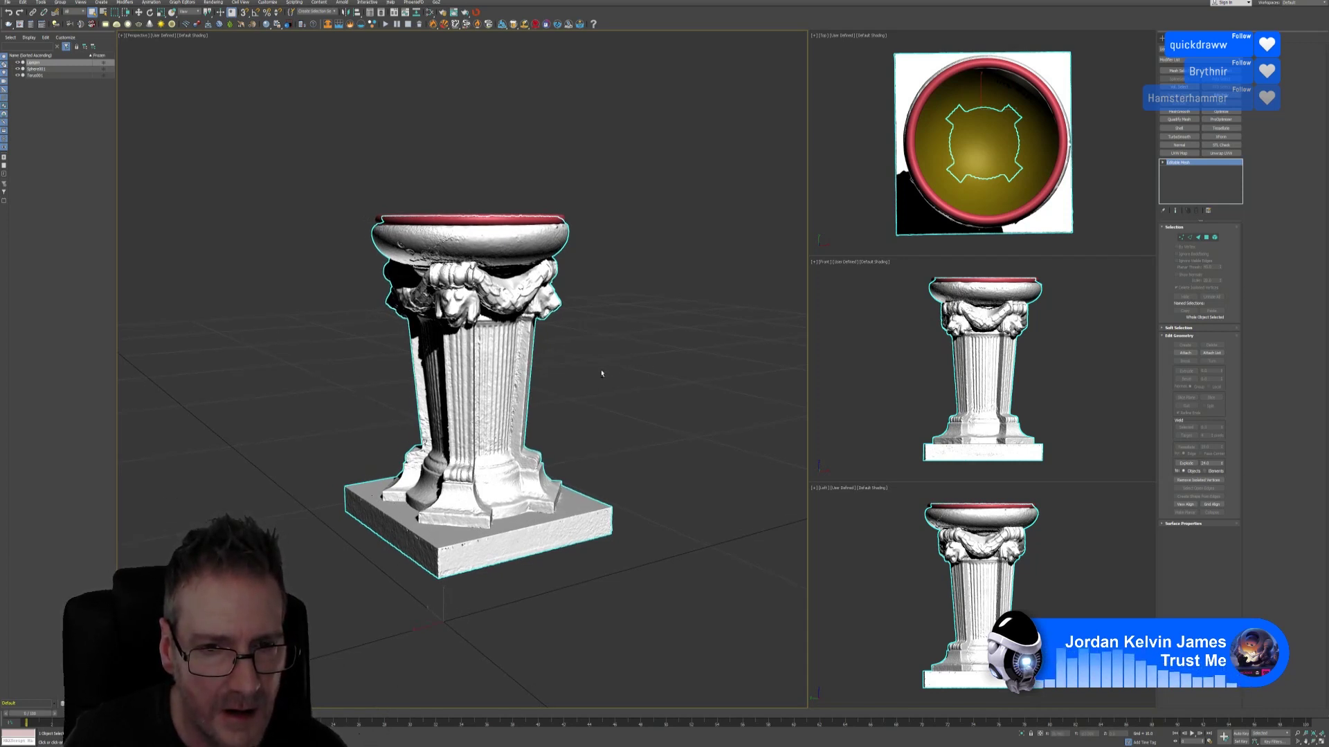
{"action": "mouse_move", "coordinate": [601, 374]}
{"action": "middle_mouse_down", "text": "alt"}
{"action": "mouse_move", "coordinate": [587, 371]}
{"action": "mouse_move", "coordinate": [688, 362]}
{"action": "mouse_move", "coordinate": [611, 365]}
{"action": "middle_mouse_up", "text": "alt"}
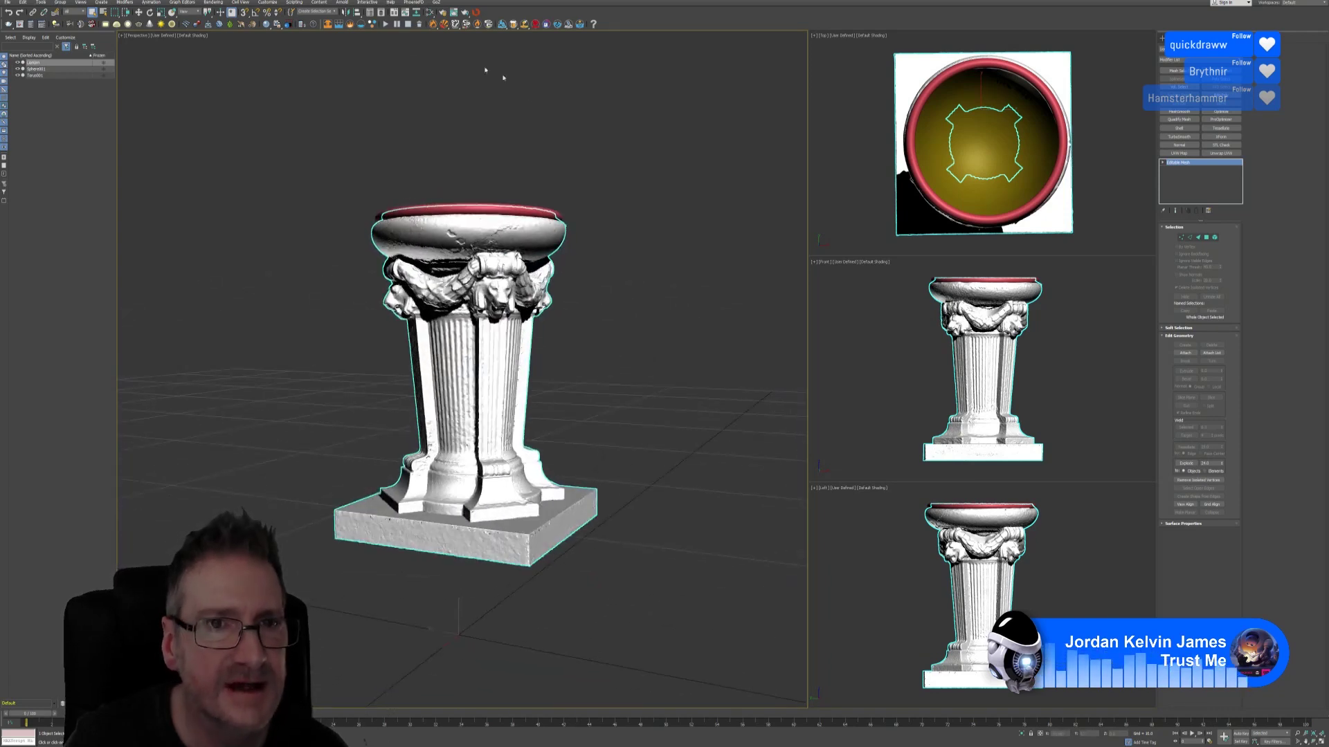
{"action": "left_click", "coordinate": [425, 13]}
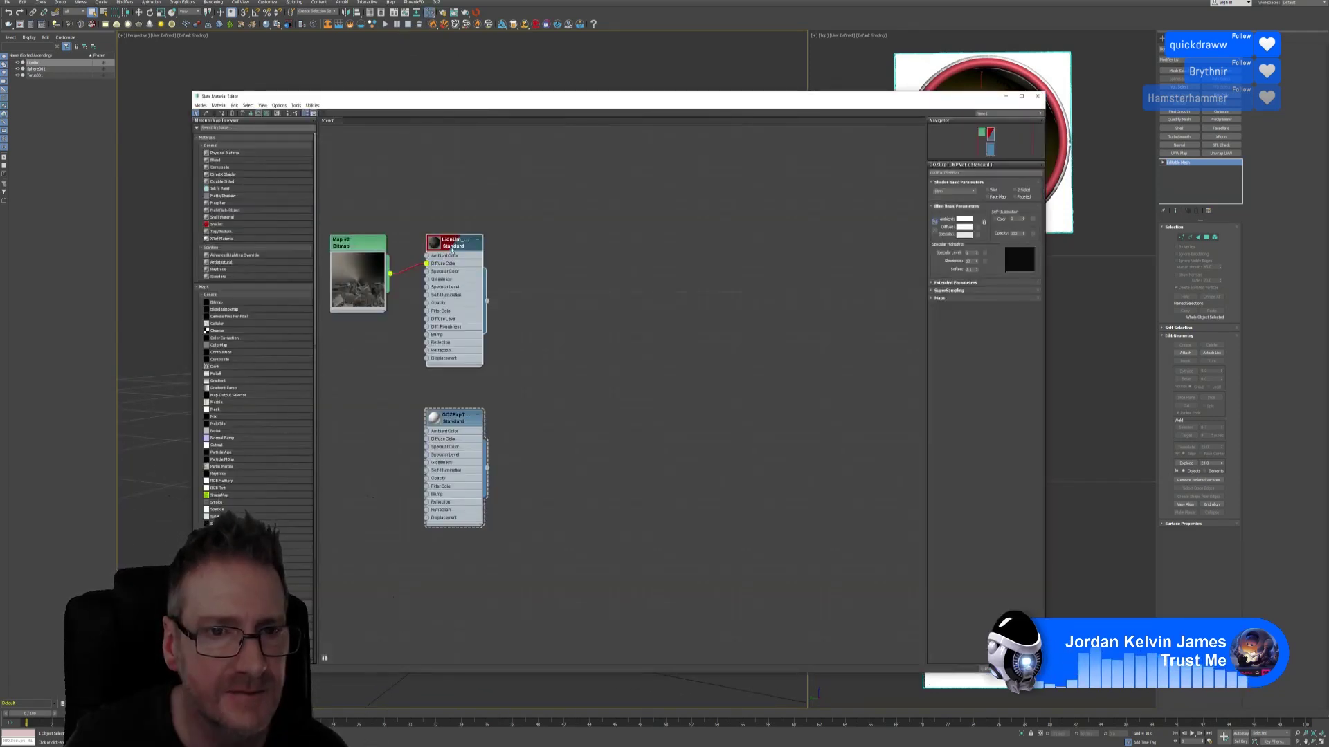
{"action": "right_click", "coordinate": [463, 250]}
{"action": "left_click", "coordinate": [484, 258]}
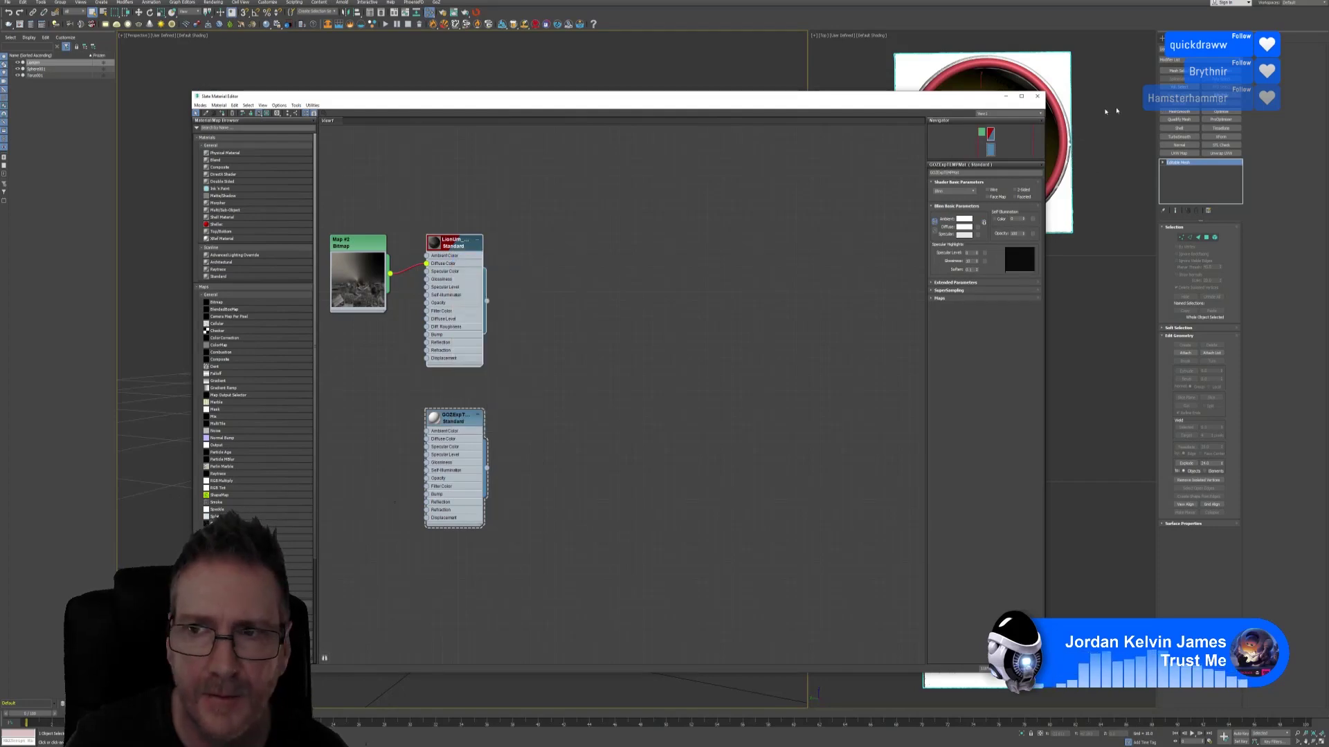
{"action": "left_click", "coordinate": [1040, 97]}
Step: Examine the stone texture on the column from several sides, both close up and from a distance
{"action": "middle_click_drag", "start_coordinate": [622, 335], "coordinate": [719, 355], "text": "alt"}
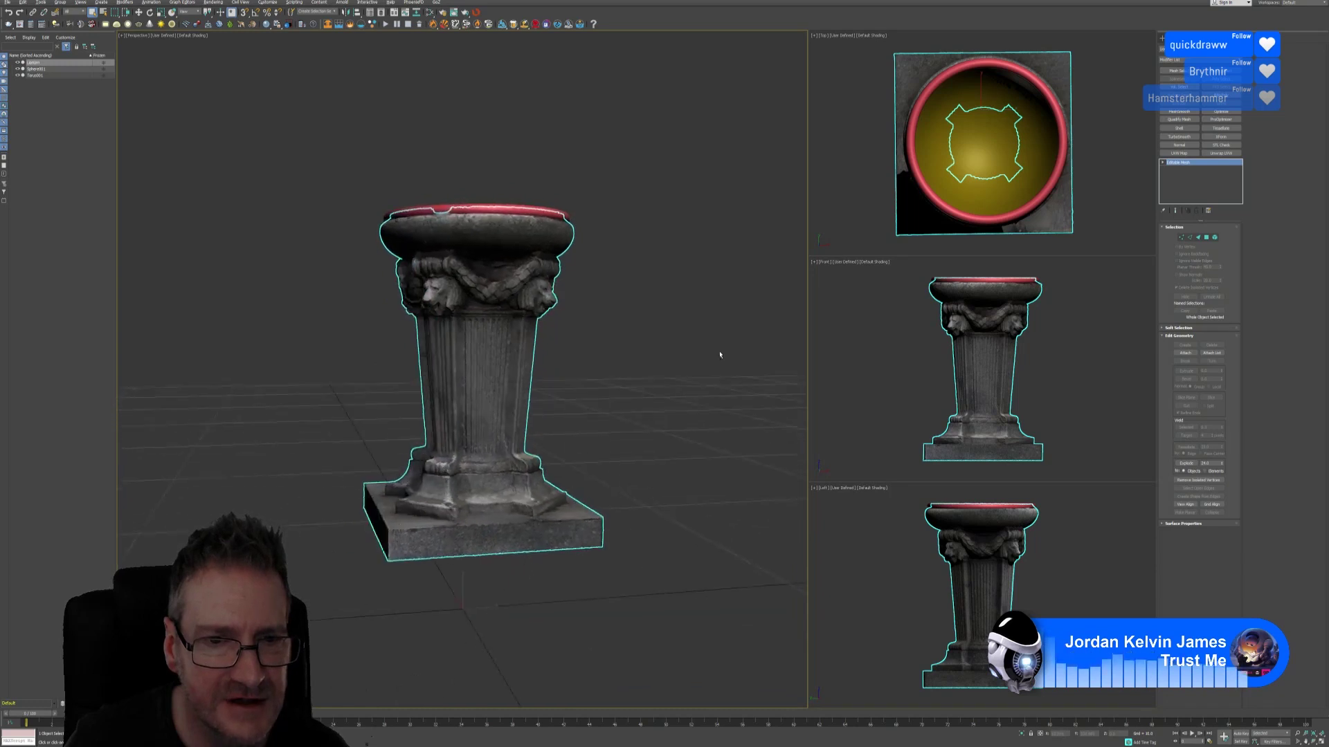
{"action": "scroll", "coordinate": [488, 328], "scroll_direction": "up", "scroll_amount": 3}
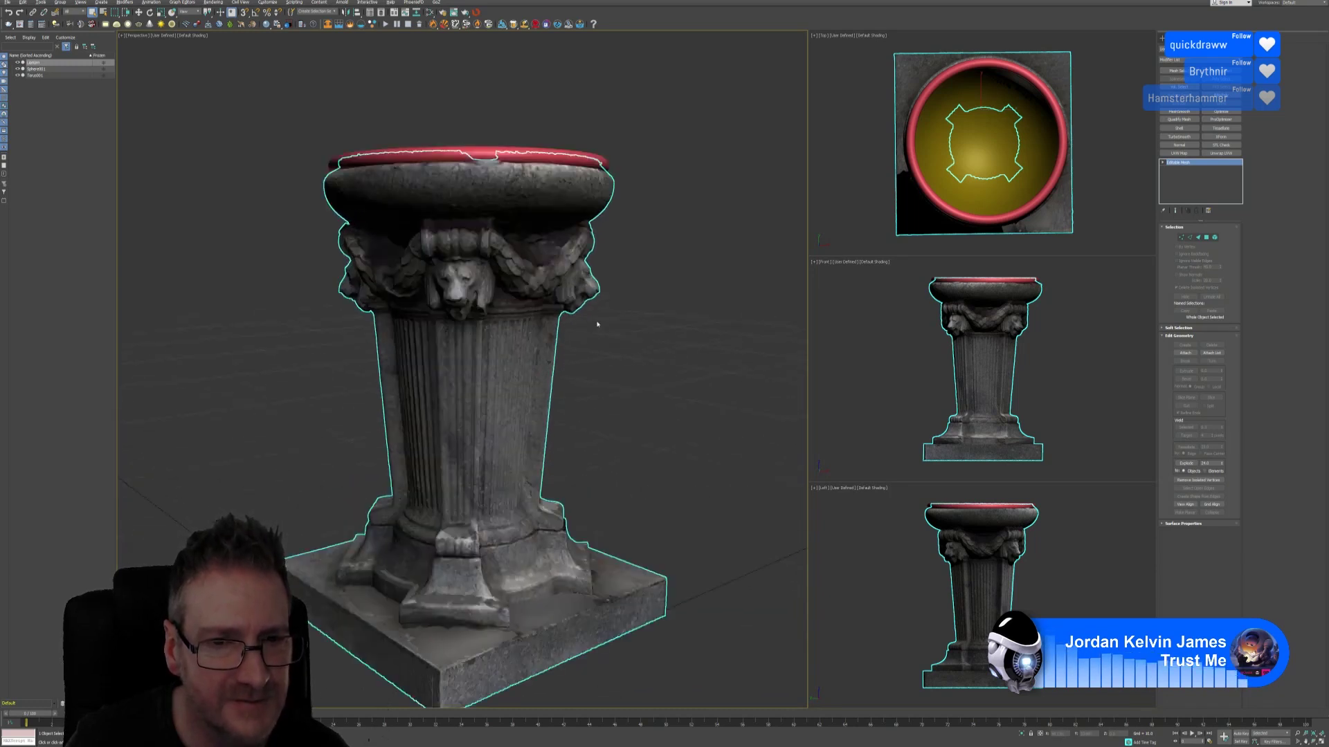
{"action": "middle_click_drag", "start_coordinate": [588, 392], "coordinate": [620, 386], "text": "alt"}
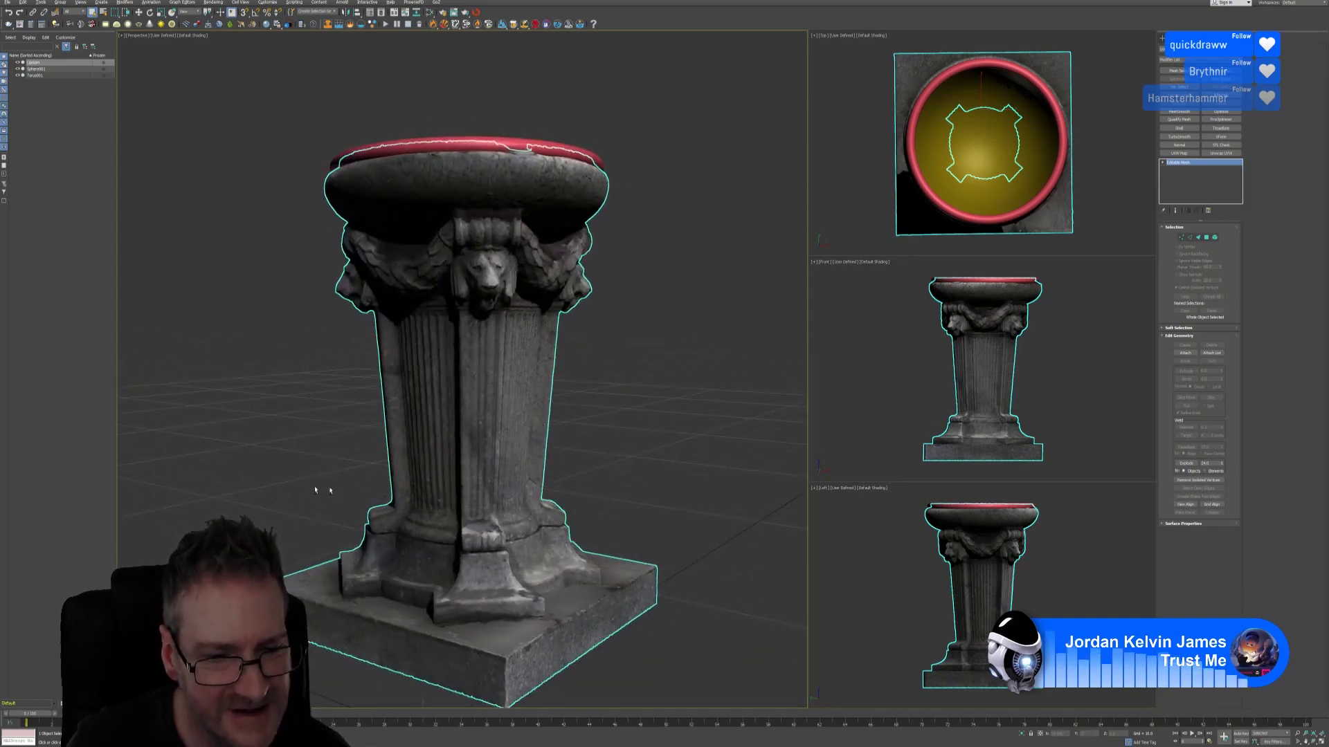
{"action": "middle_click_drag", "start_coordinate": [317, 483], "coordinate": [601, 416], "text": "alt"}
{"action": "scroll", "coordinate": [360, 487], "scroll_direction": "down", "scroll_amount": 3}
{"action": "scroll", "coordinate": [594, 395], "scroll_direction": "up", "scroll_amount": 3}
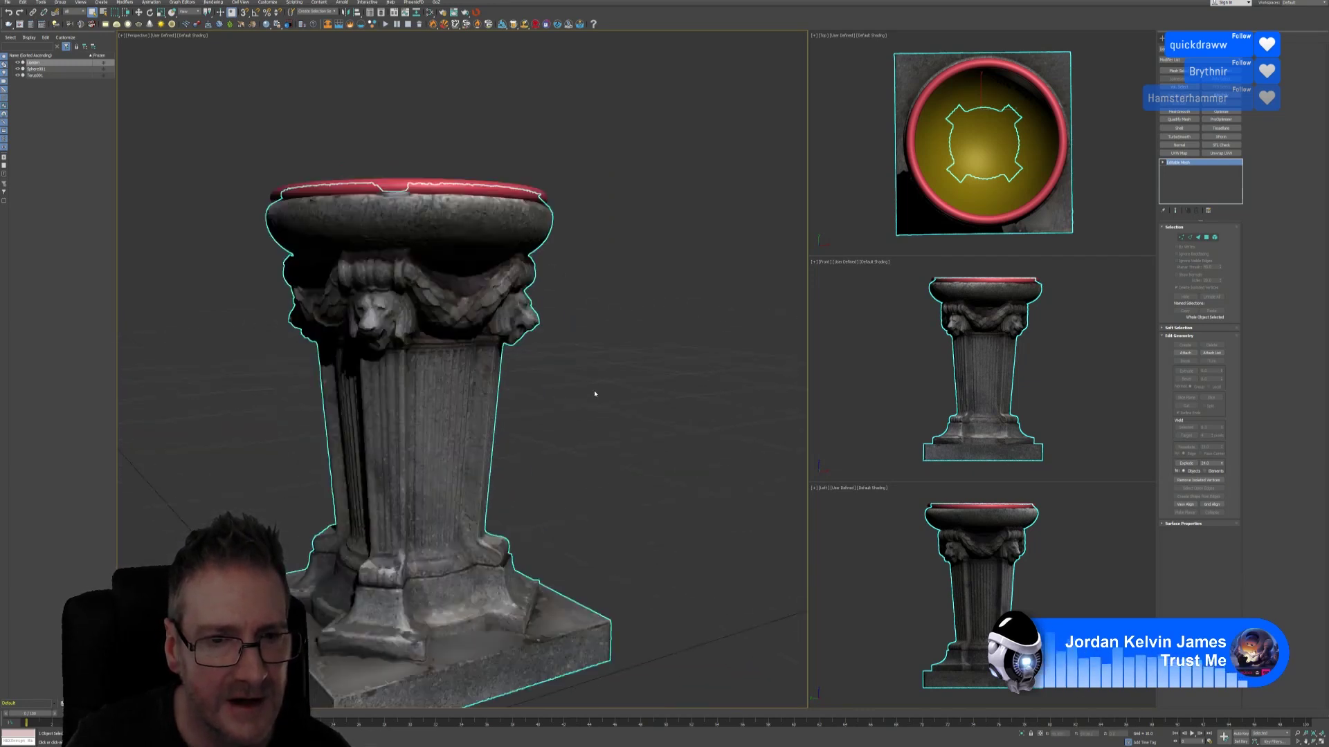
{"action": "scroll", "coordinate": [623, 368], "scroll_direction": "down", "scroll_amount": 3}
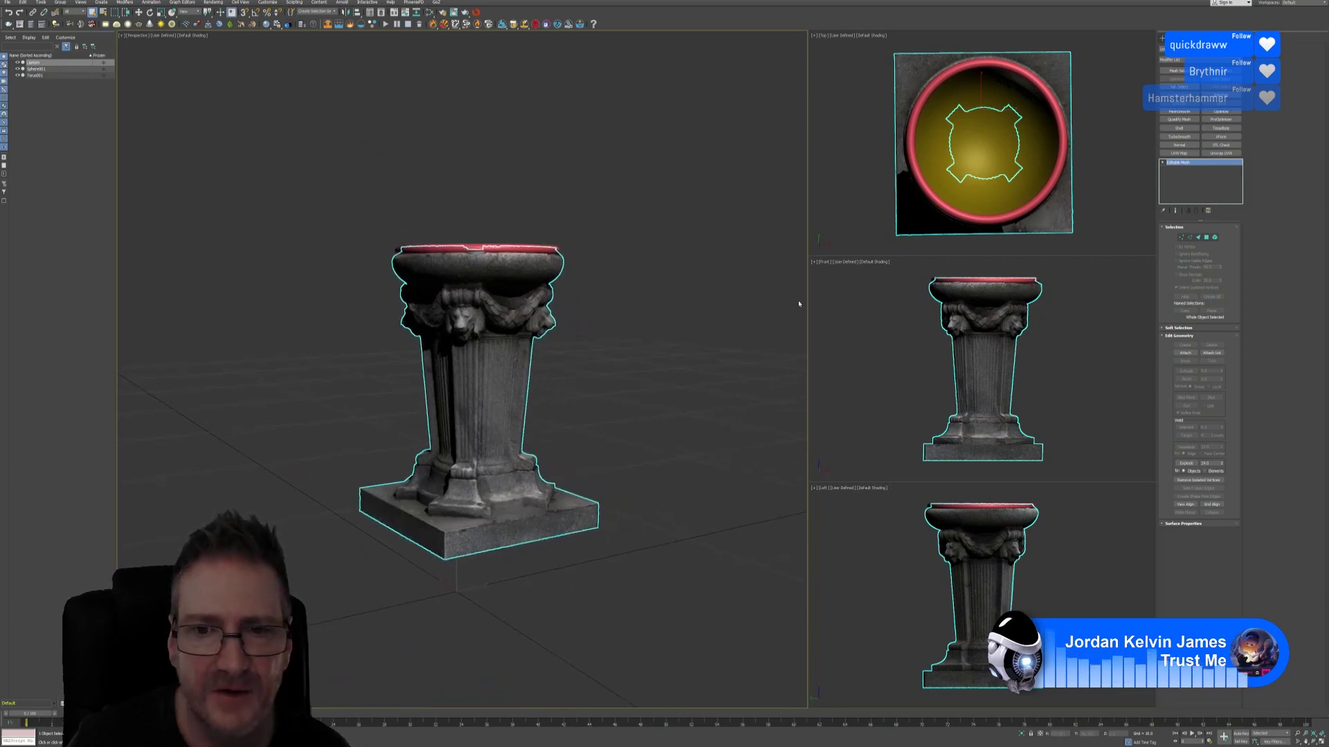
Step: Deselect the column and save the scene
{"action": "left_click", "coordinate": [647, 231]}
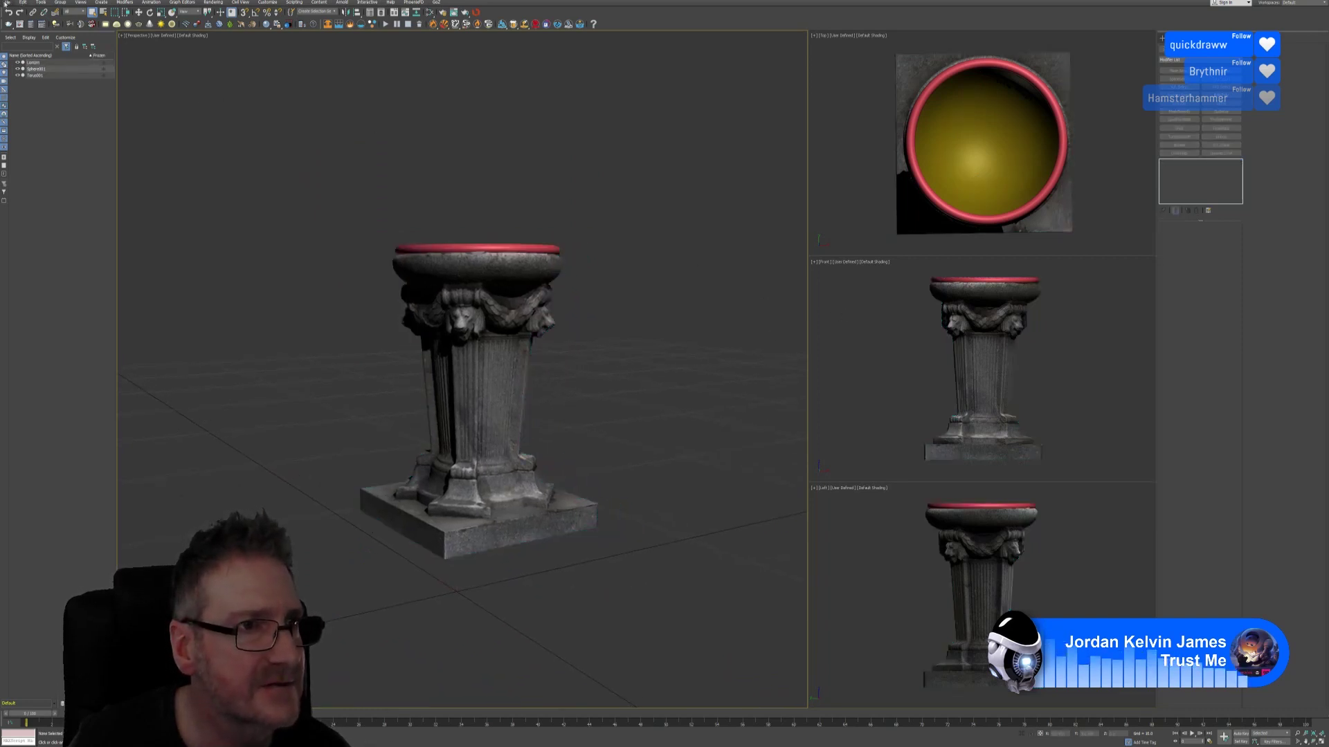
{"action": "left_click", "coordinate": [8, 2]}
{"action": "left_click", "coordinate": [14, 55]}
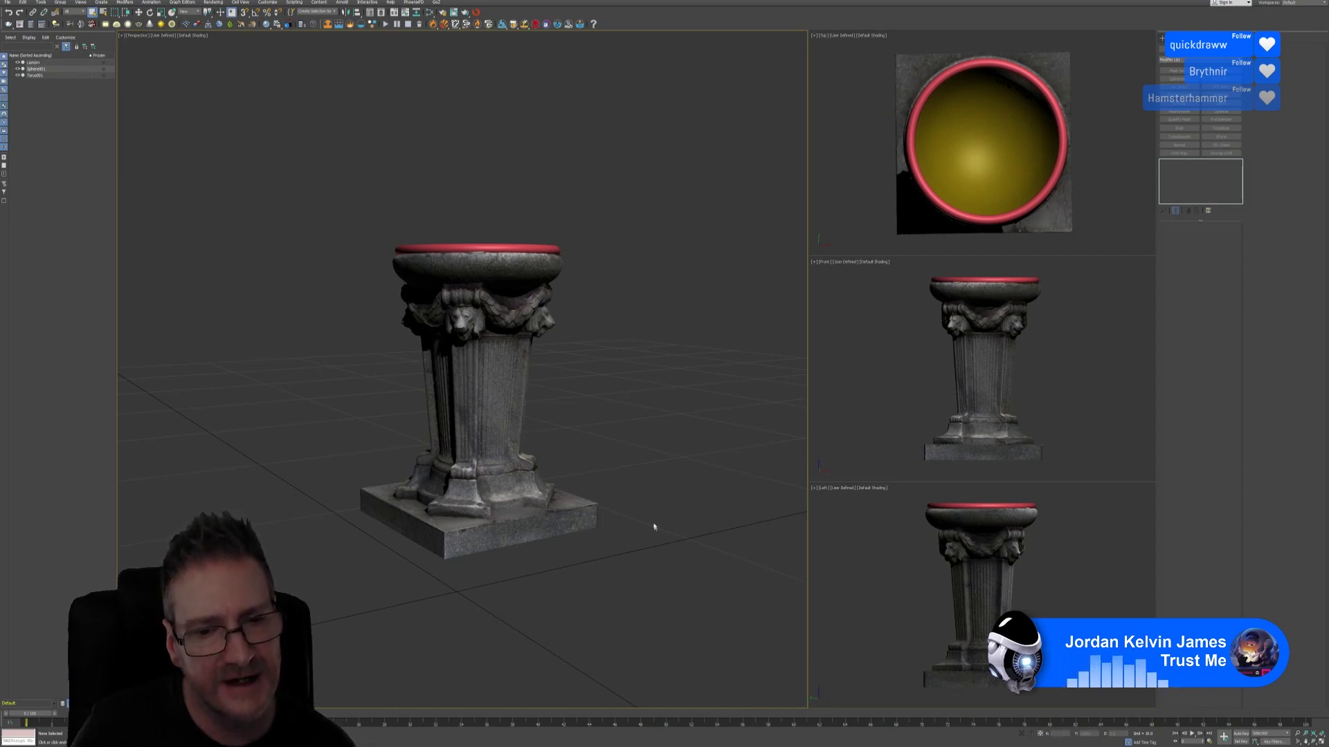
Step: Inspect the full image of the bitmap feeding the column material's diffuse color, then close its preview and the material editor
{"action": "left_click", "coordinate": [422, 14]}
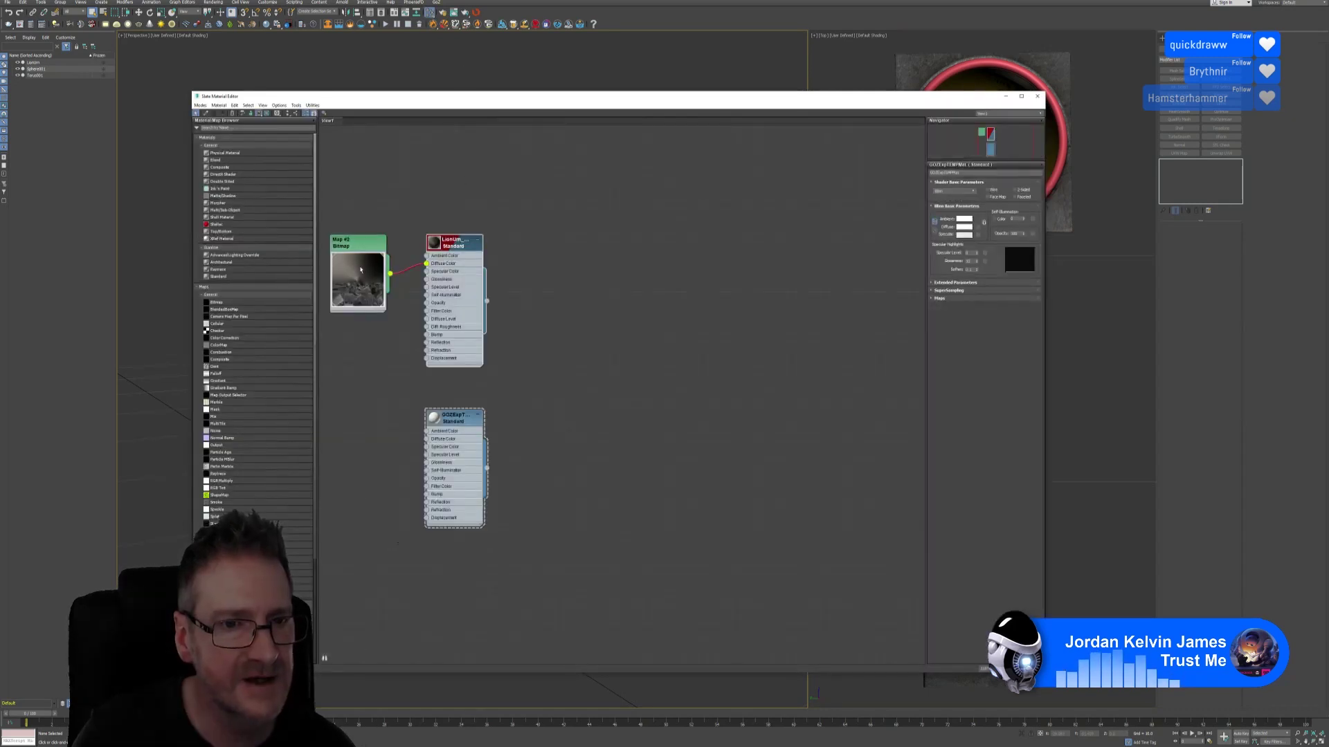
{"action": "double_click", "coordinate": [359, 263]}
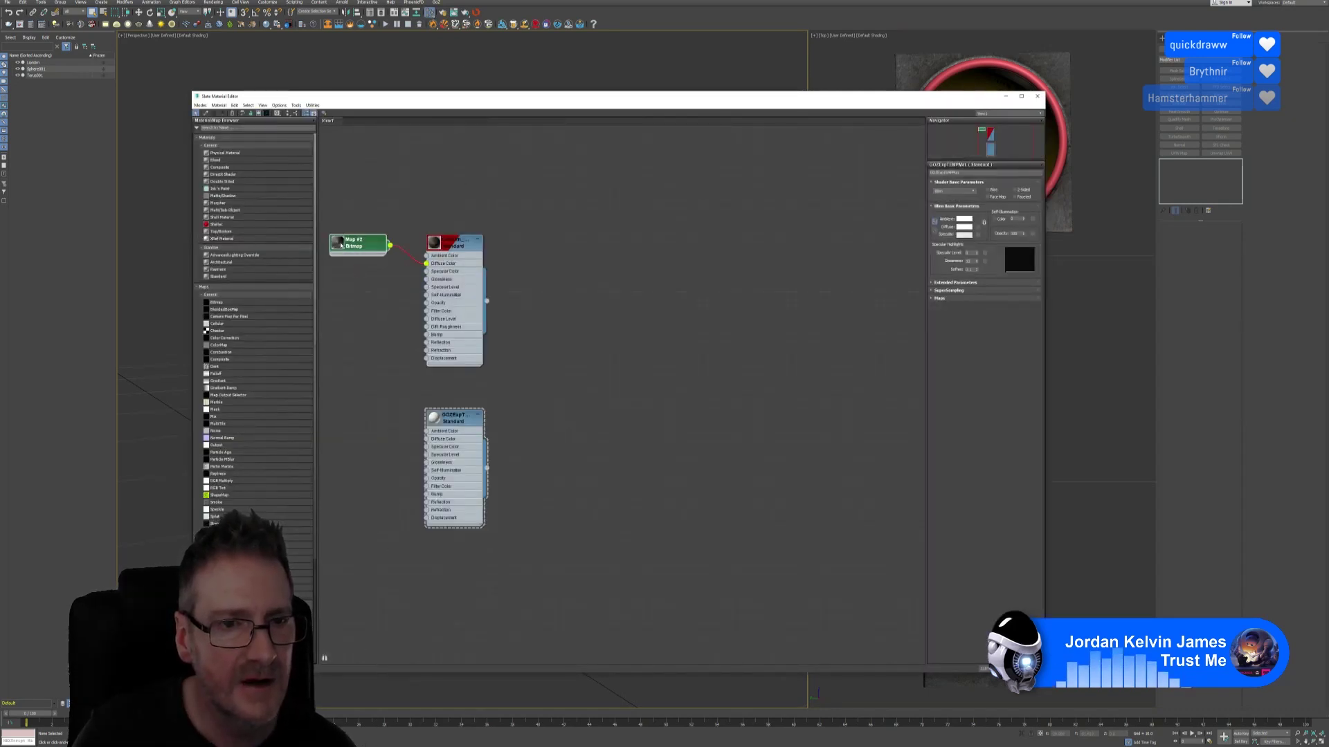
{"action": "double_click", "coordinate": [358, 248]}
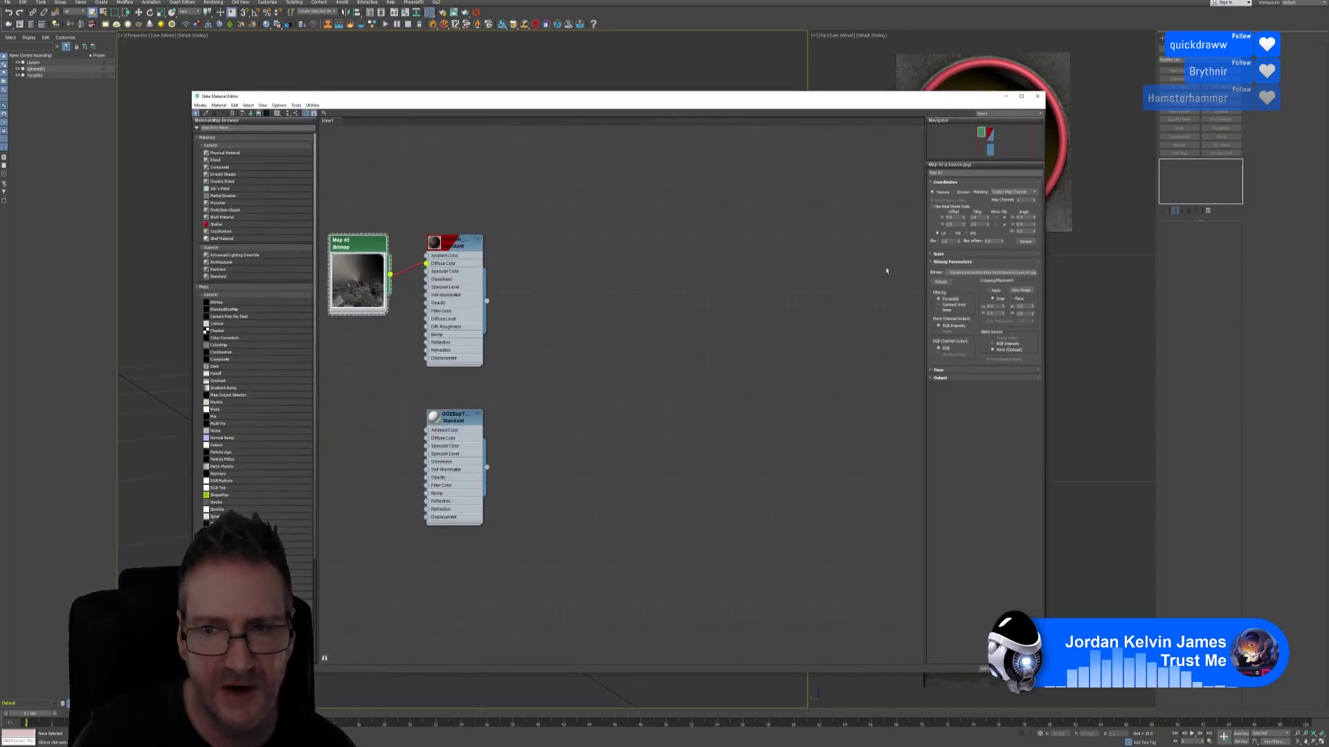
{"action": "left_click", "coordinate": [1020, 291]}
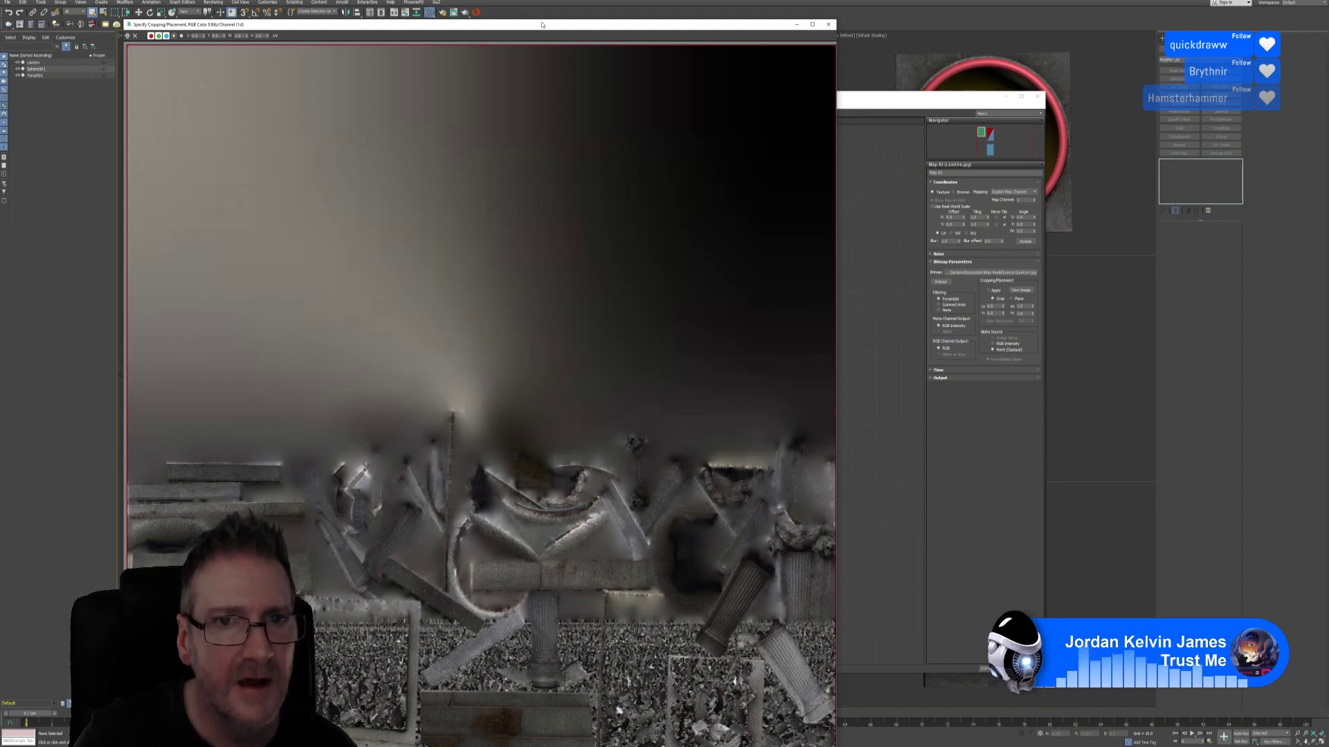
{"action": "left_click_drag", "start_coordinate": [533, 28], "coordinate": [564, 6]}
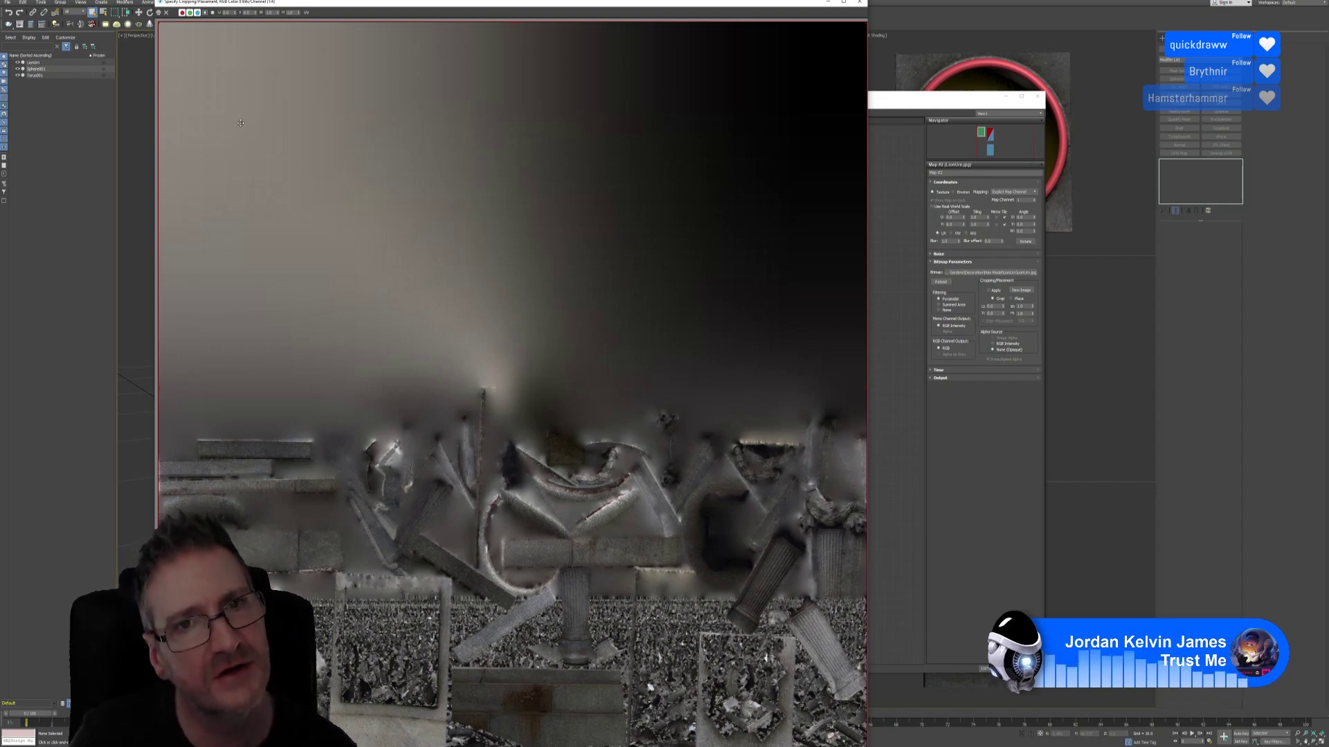
{"action": "left_click", "coordinate": [859, 2]}
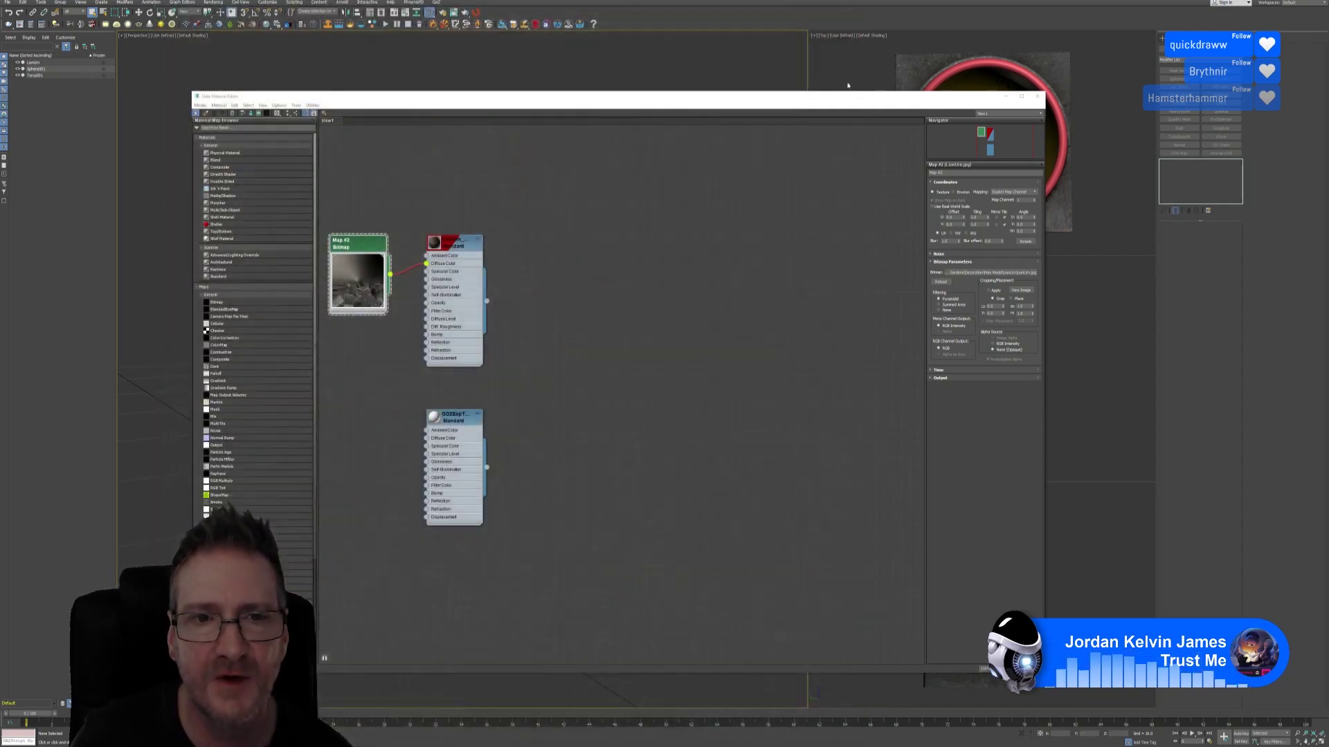
{"action": "left_click", "coordinate": [1038, 97]}
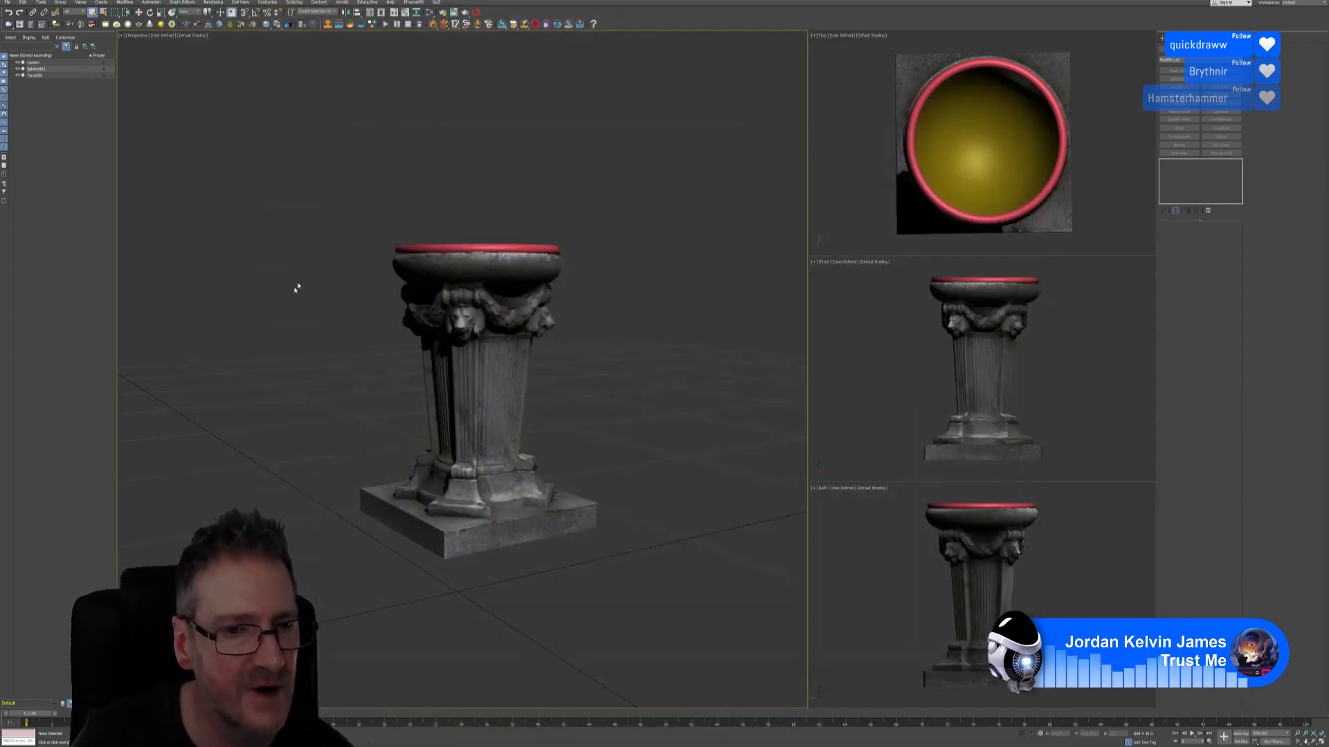